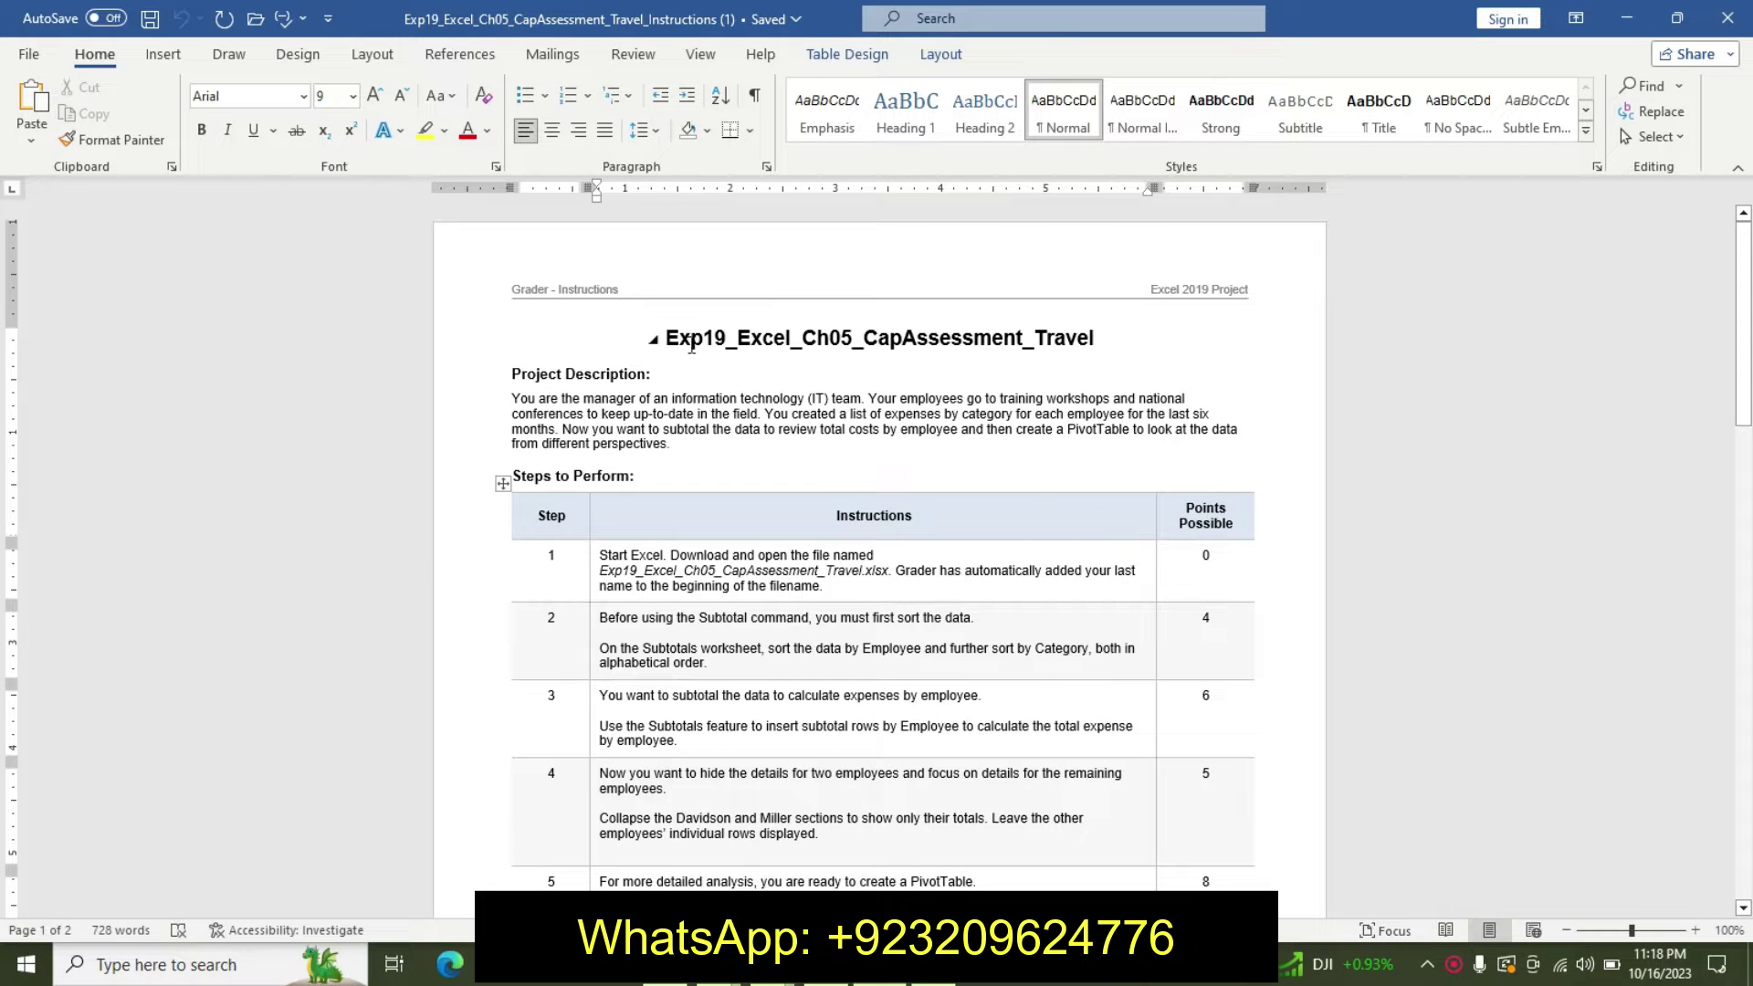
Highlight the document title in yellow as a trial
mouse_move(672, 339)
mouse_down()
mouse_move(841, 319)
mouse_move(1105, 331)
mouse_up()
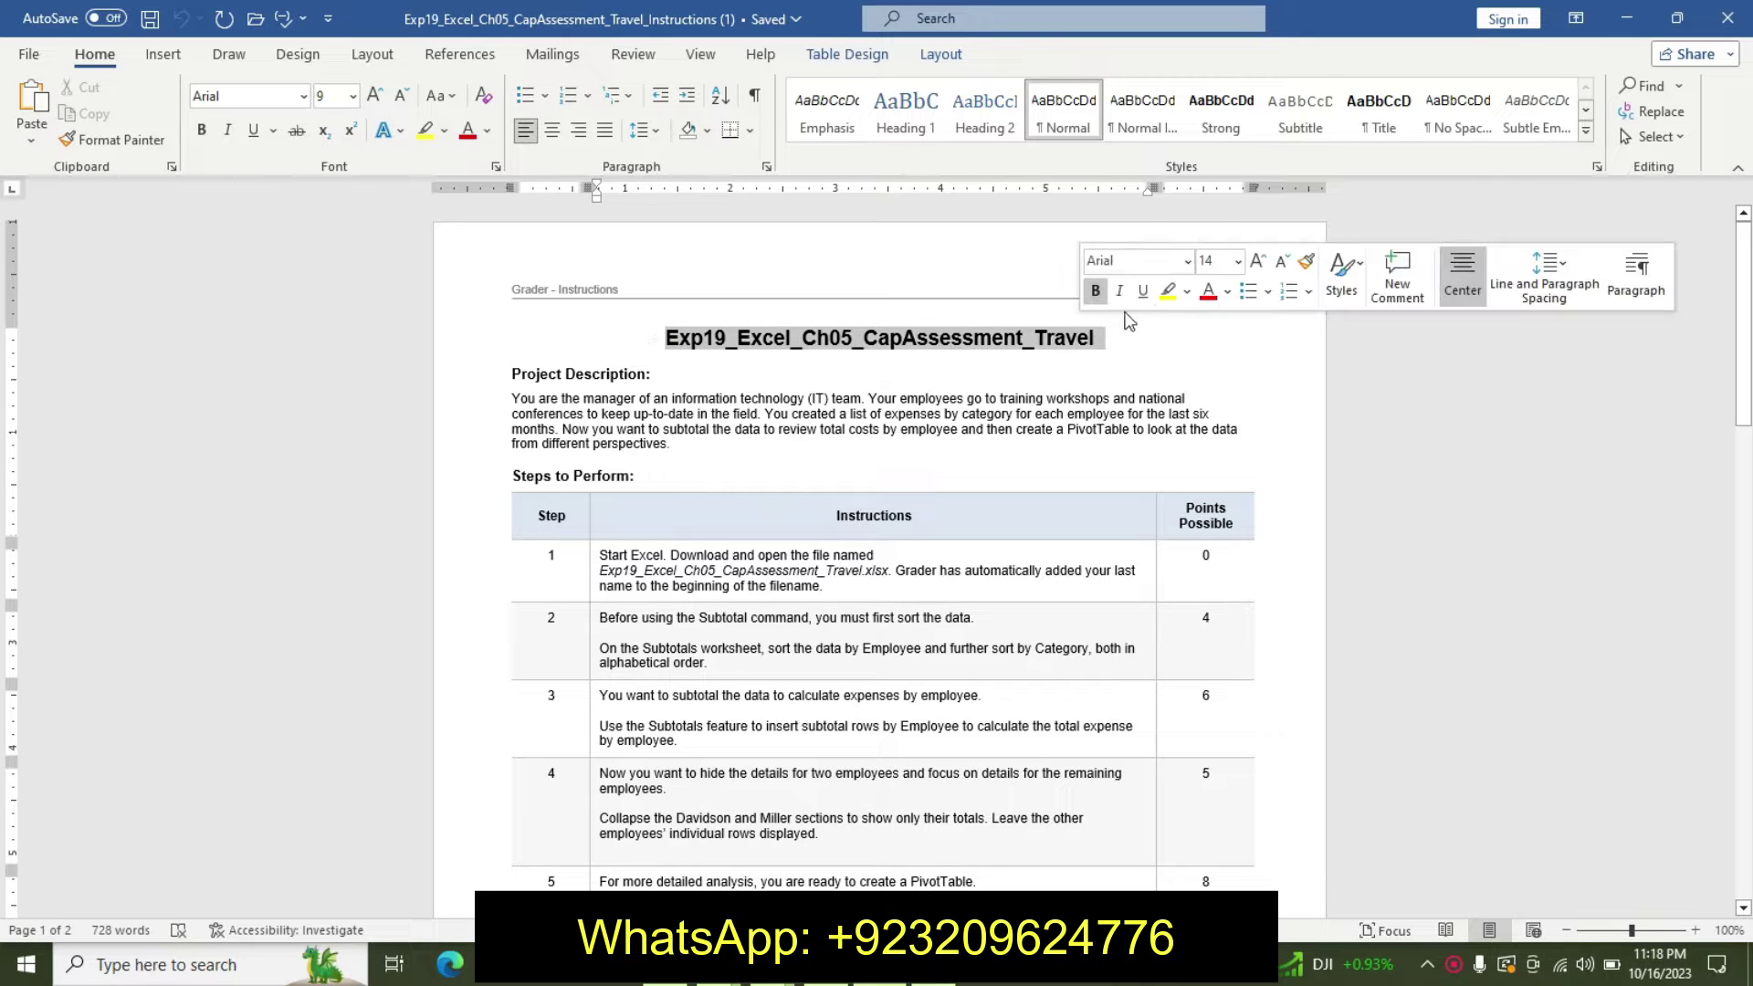
click(1168, 291)
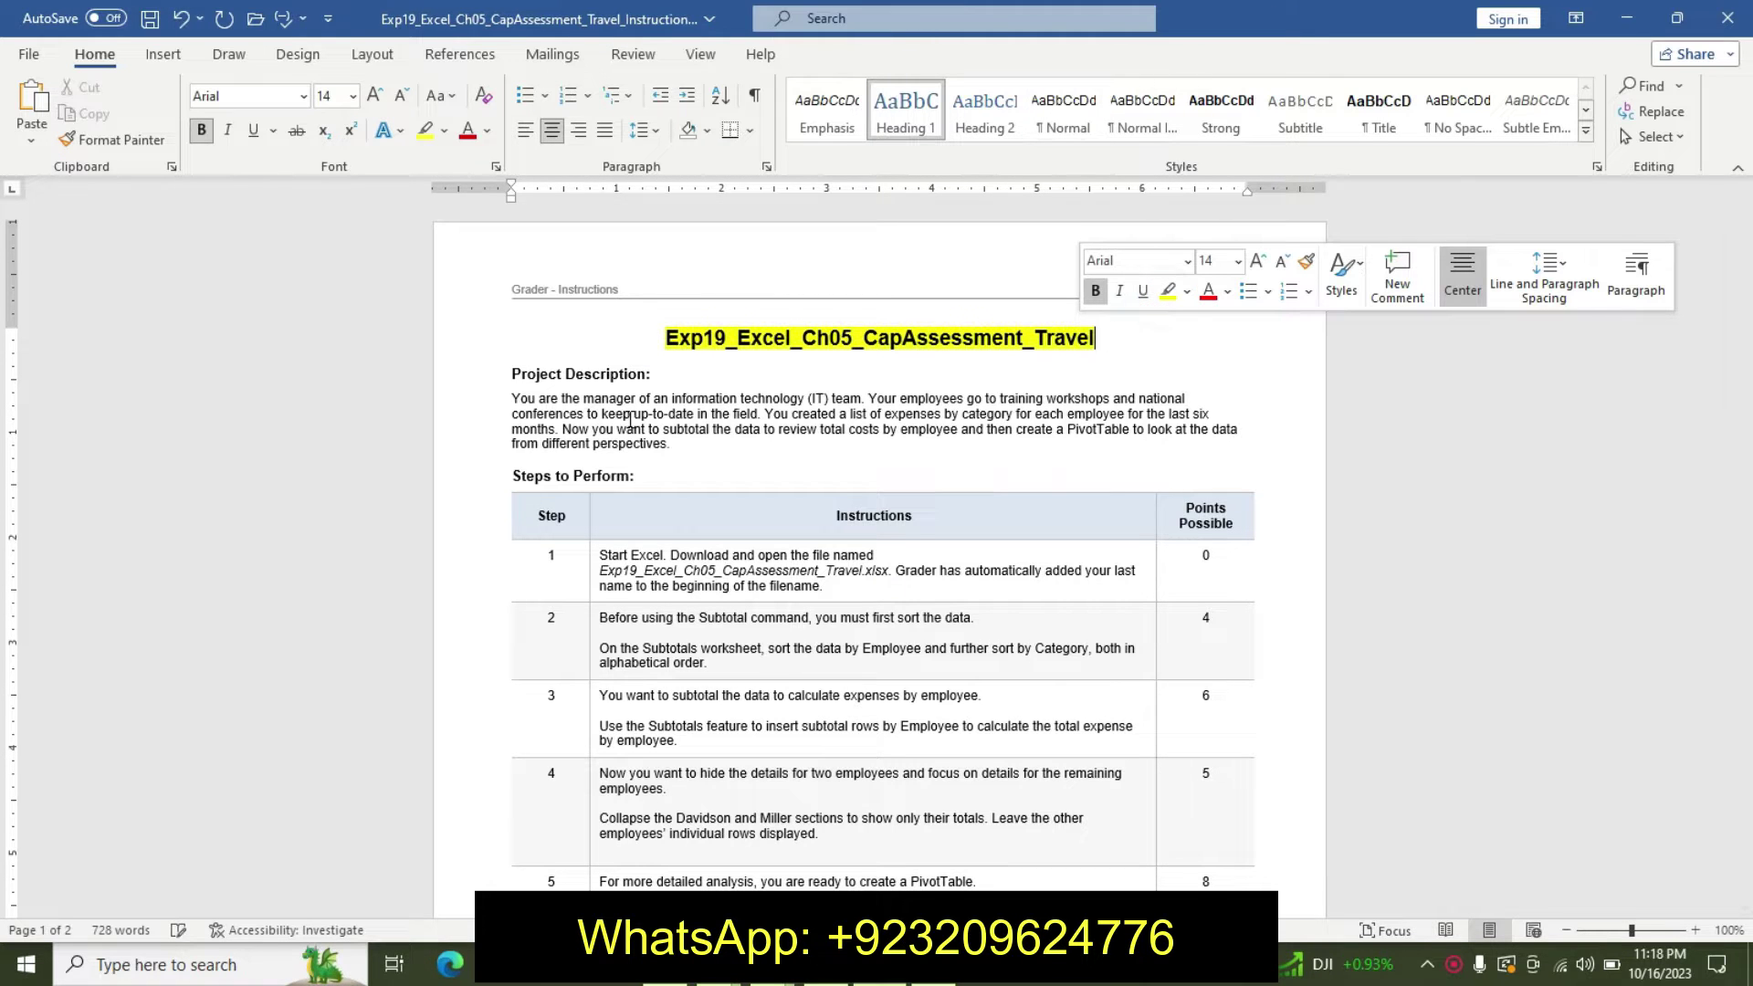
click(516, 375)
Make the Project Description heading and paragraph 14 pt, bold, with turquoise highlight
drag(516, 374, 676, 445)
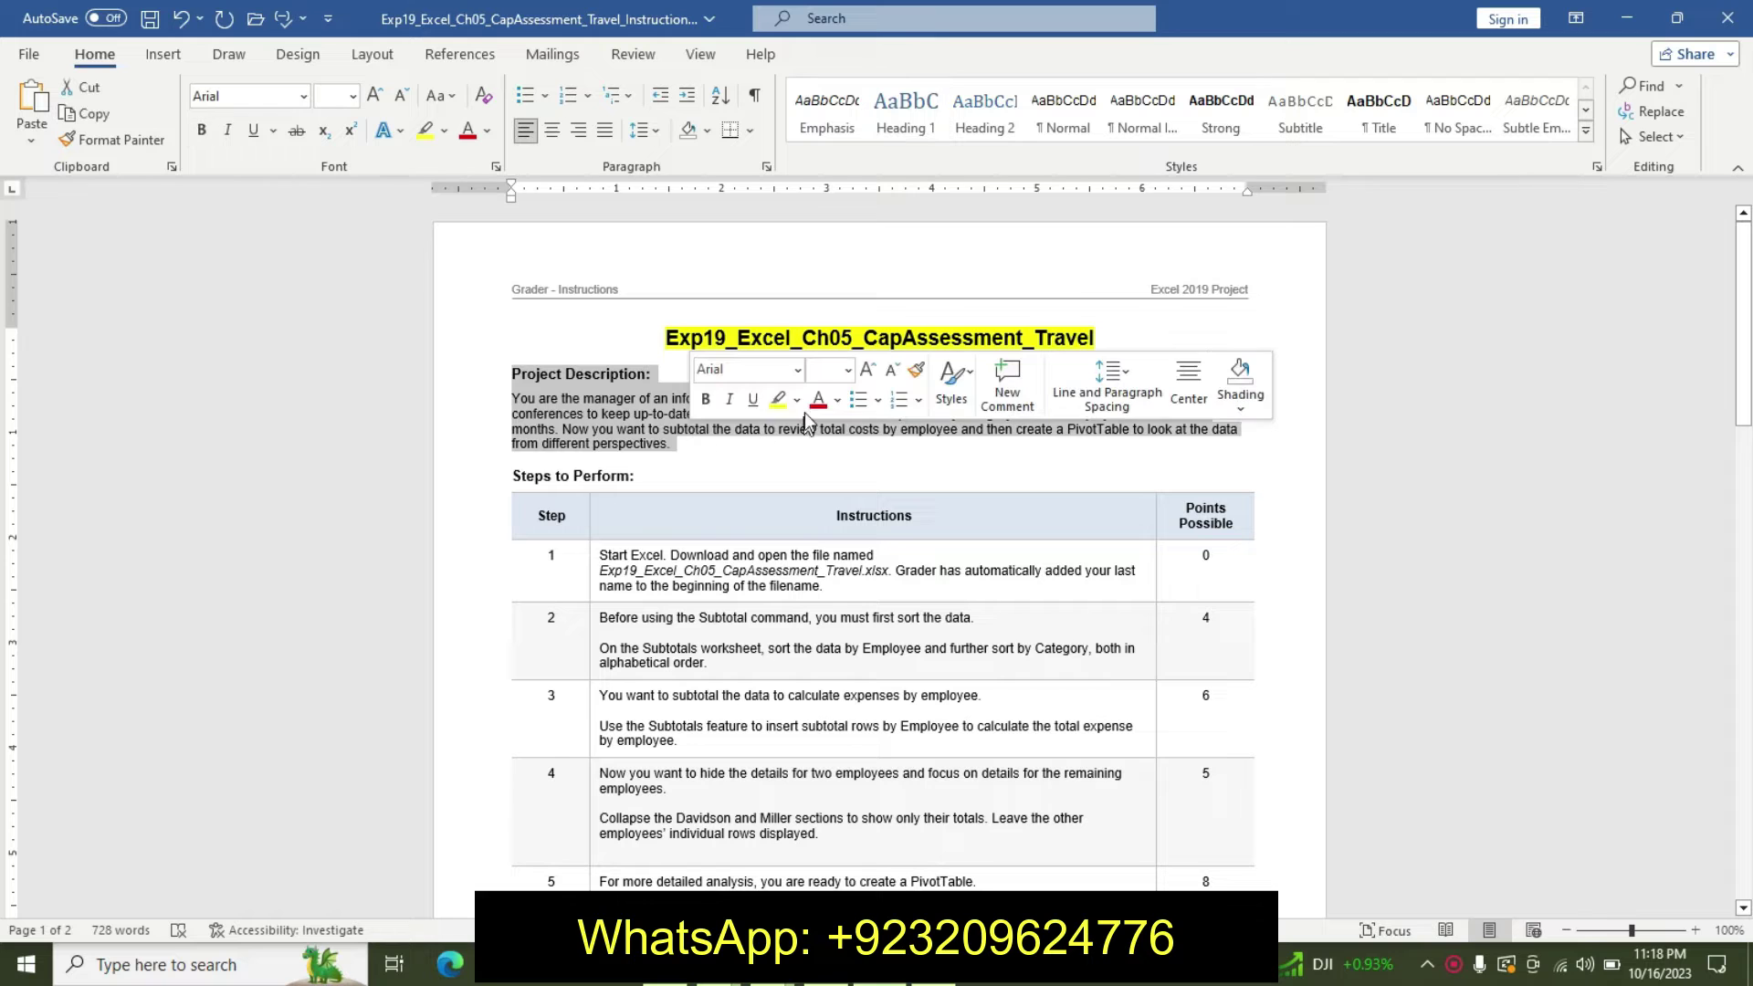
click(848, 370)
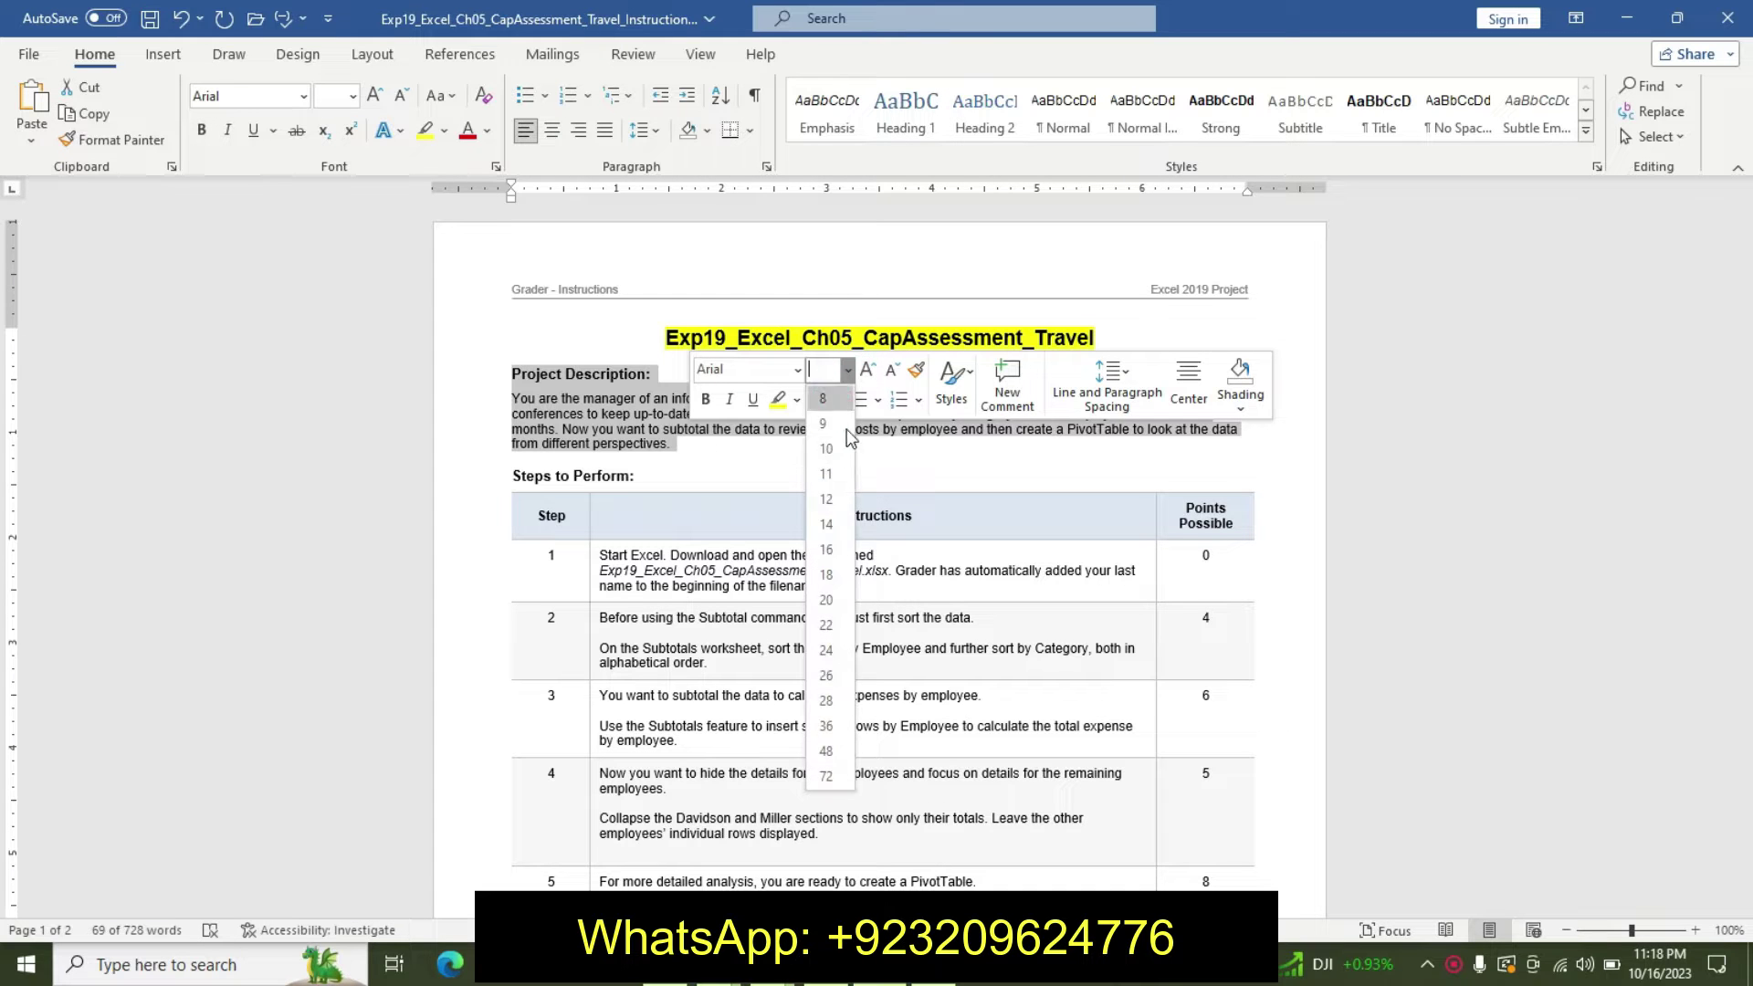
click(835, 520)
click(707, 400)
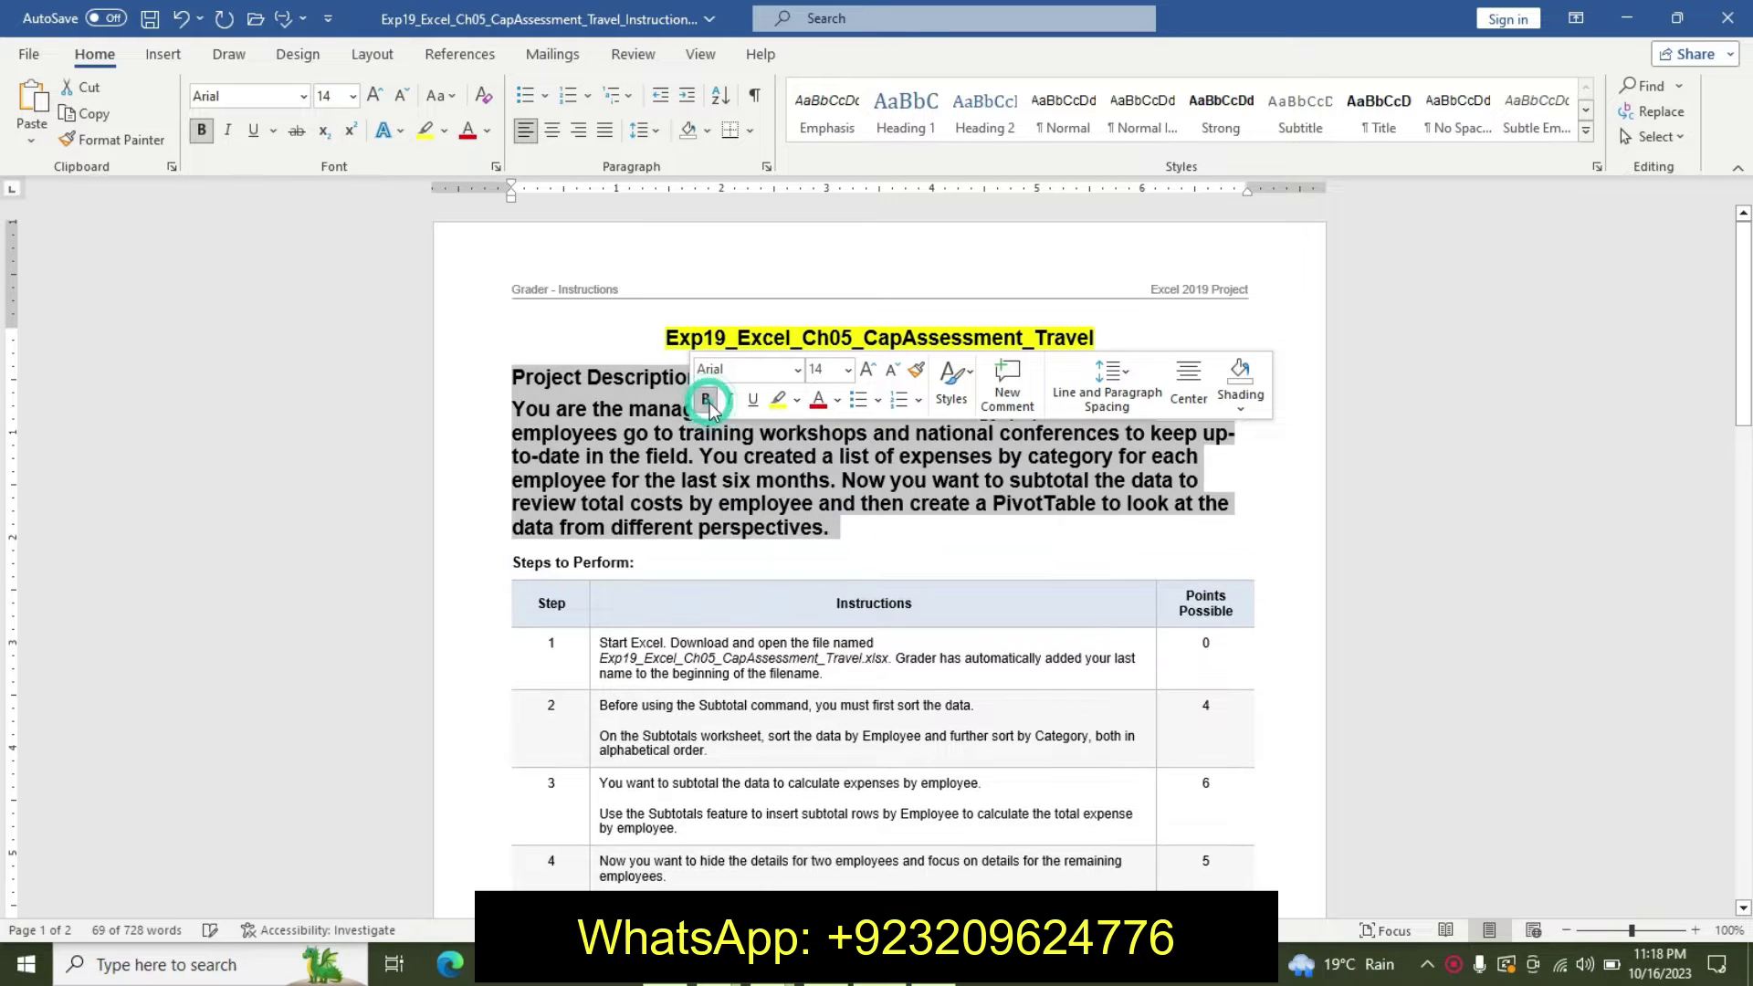
click(805, 406)
click(852, 427)
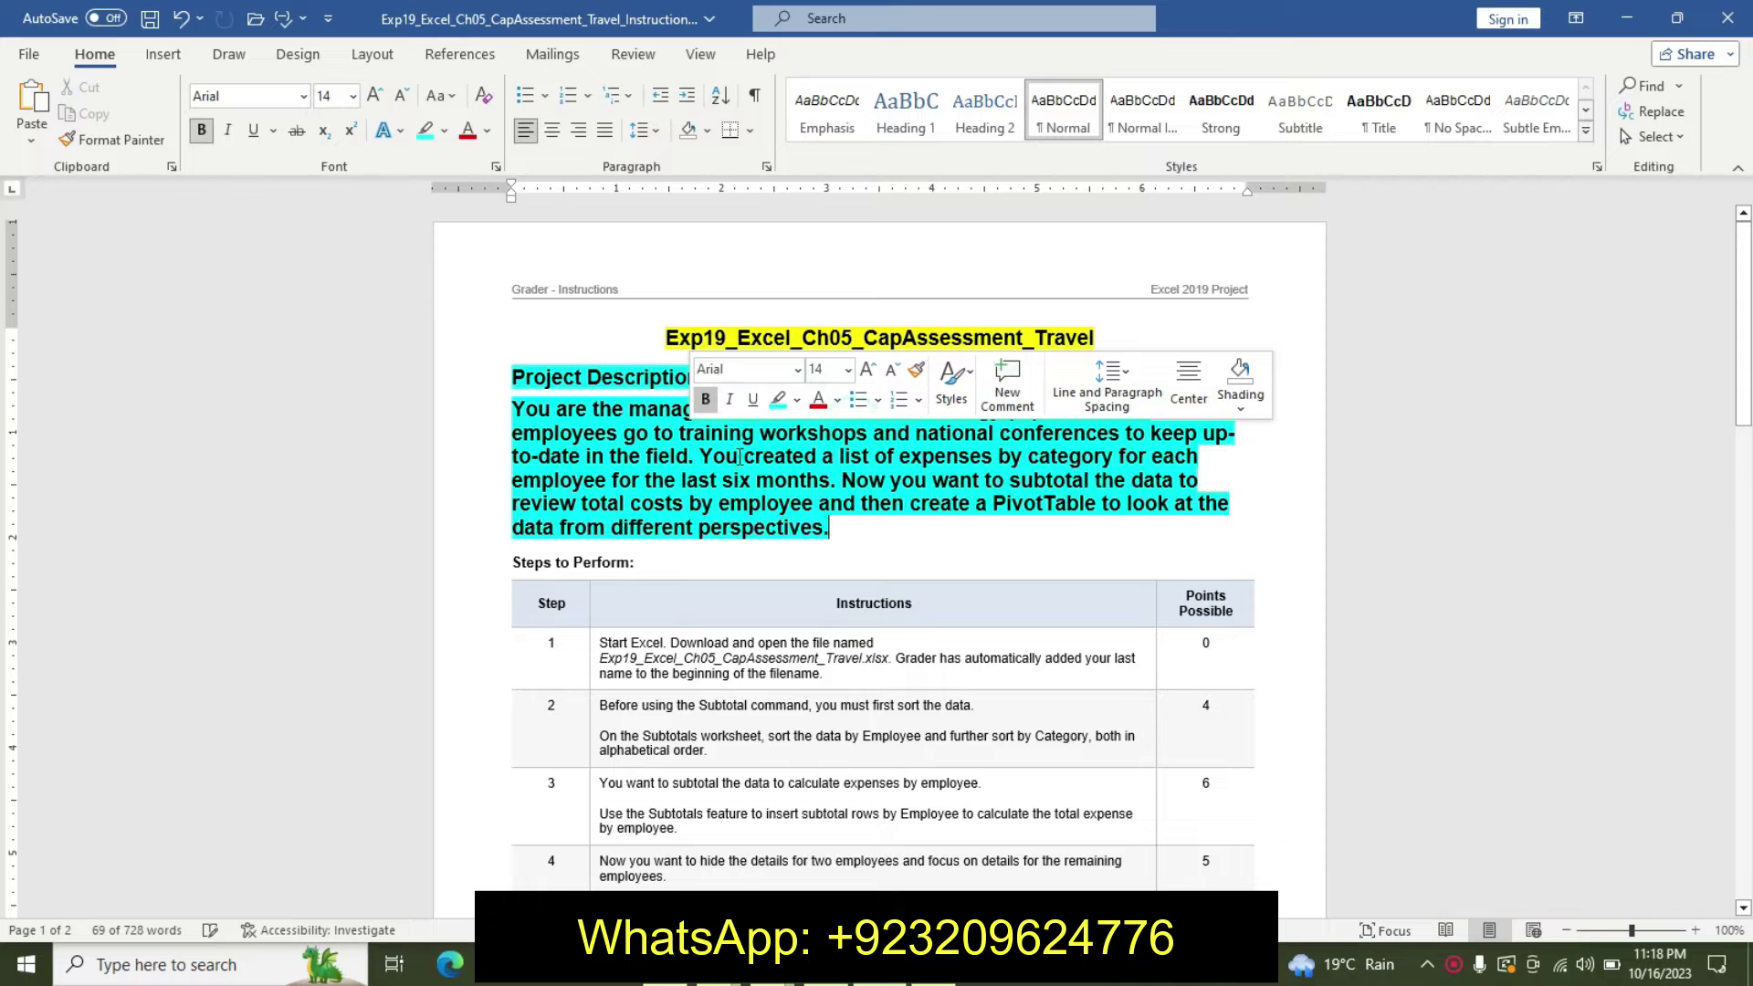
click(739, 456)
drag(539, 419, 930, 536)
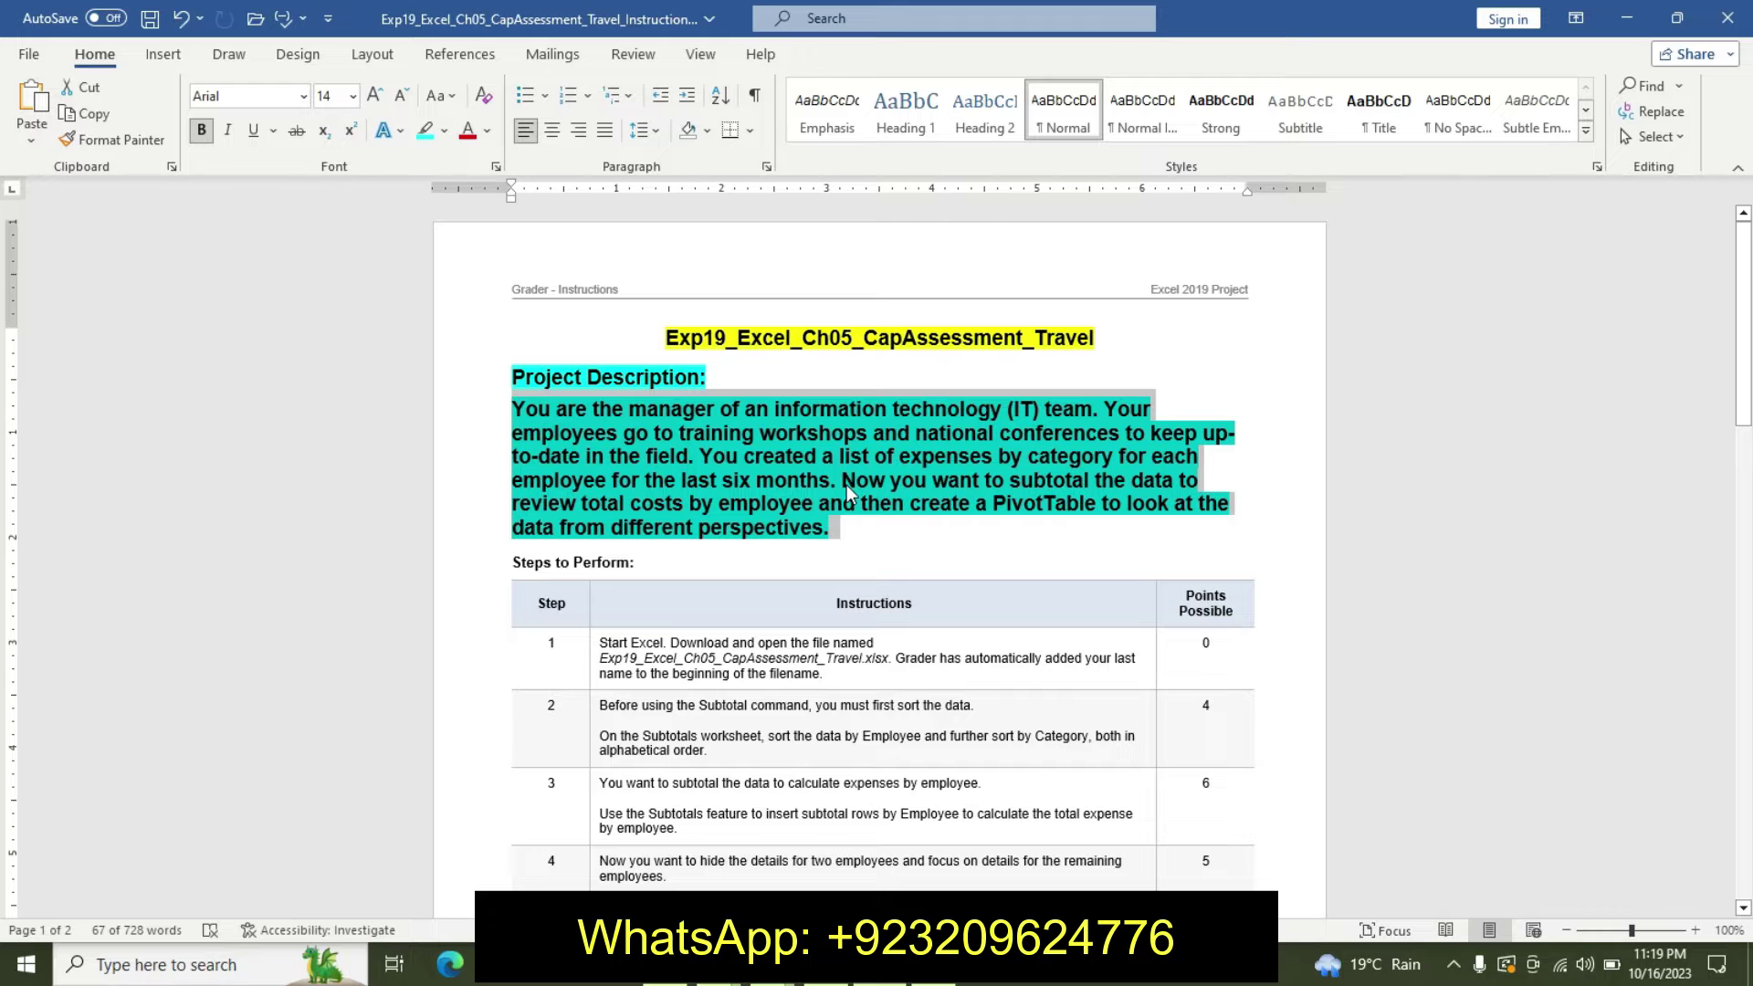
Glance at the Excel workbook, then undo the description's trial formatting in Word
click(945, 984)
click(743, 779)
click(881, 984)
key(ctrl+z)
key(ctrl+z)
key(ctrl+z)
key(ctrl+z)
Highlight the Step 1 instruction cell in cyan
click(600, 585)
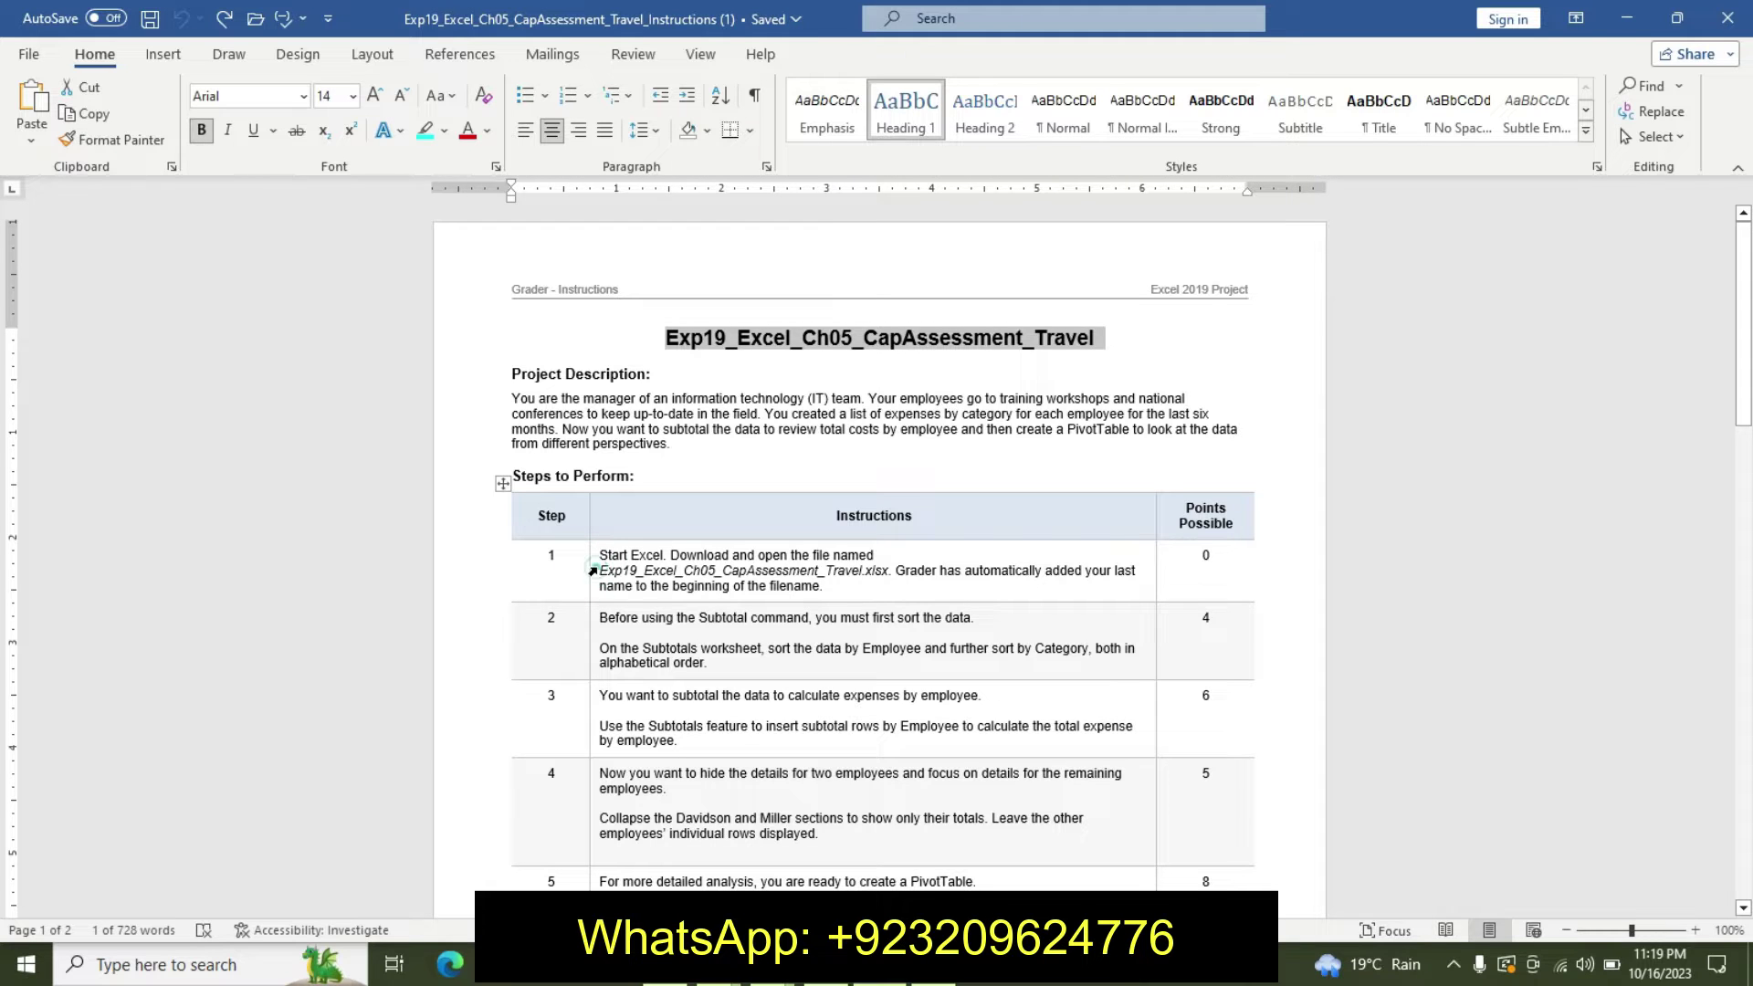
click(587, 574)
click(686, 640)
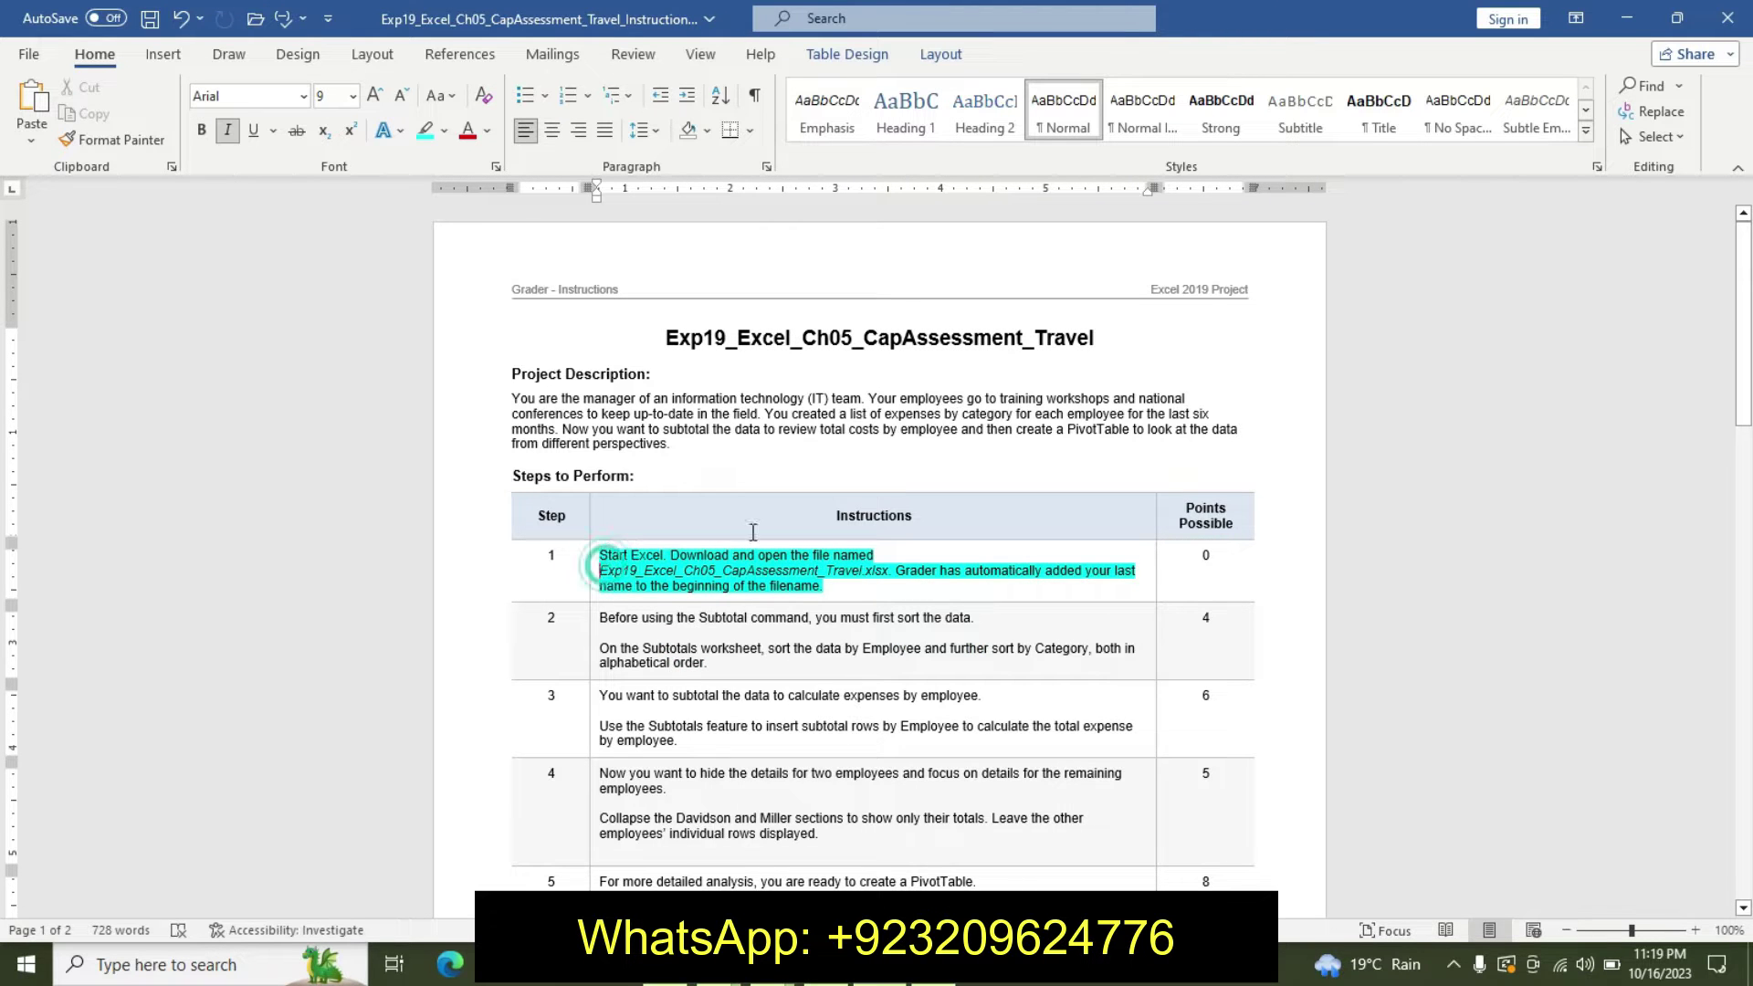
Format the italic file name Exp19_Excel_Ch05_CapAssessment_Travel.xlsx as 14 pt bold with yellow highlight
click(891, 580)
double_click(891, 580)
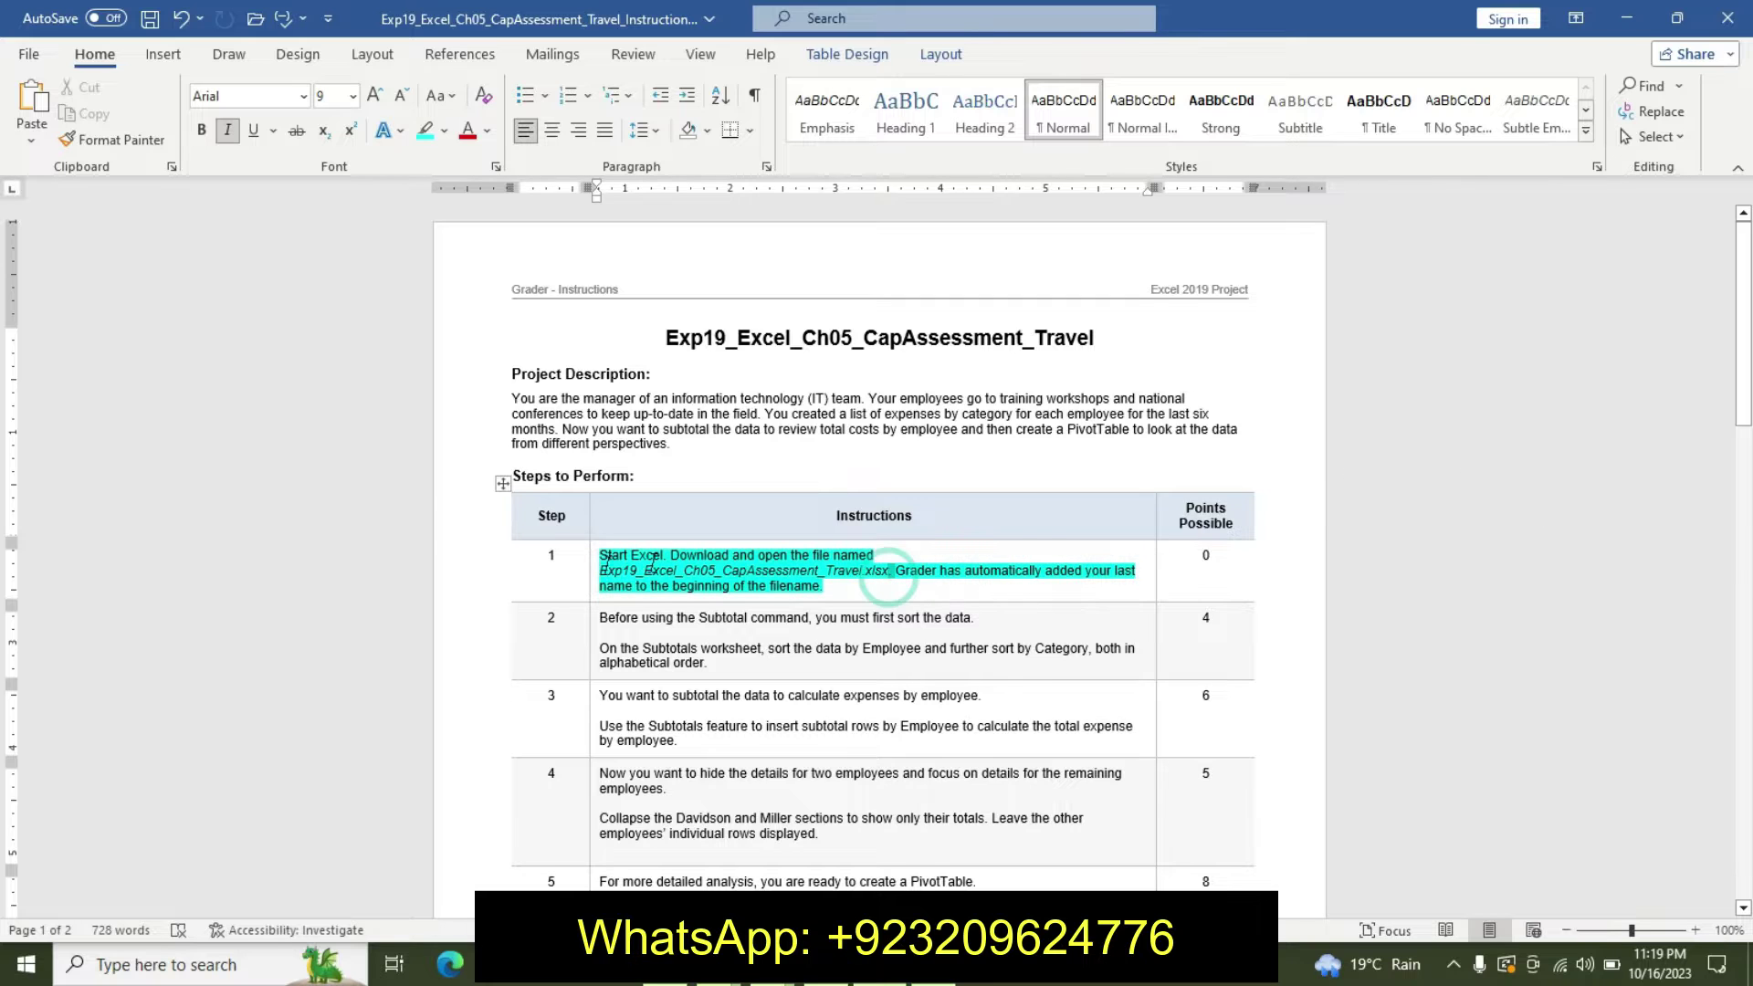
drag(602, 571, 887, 576)
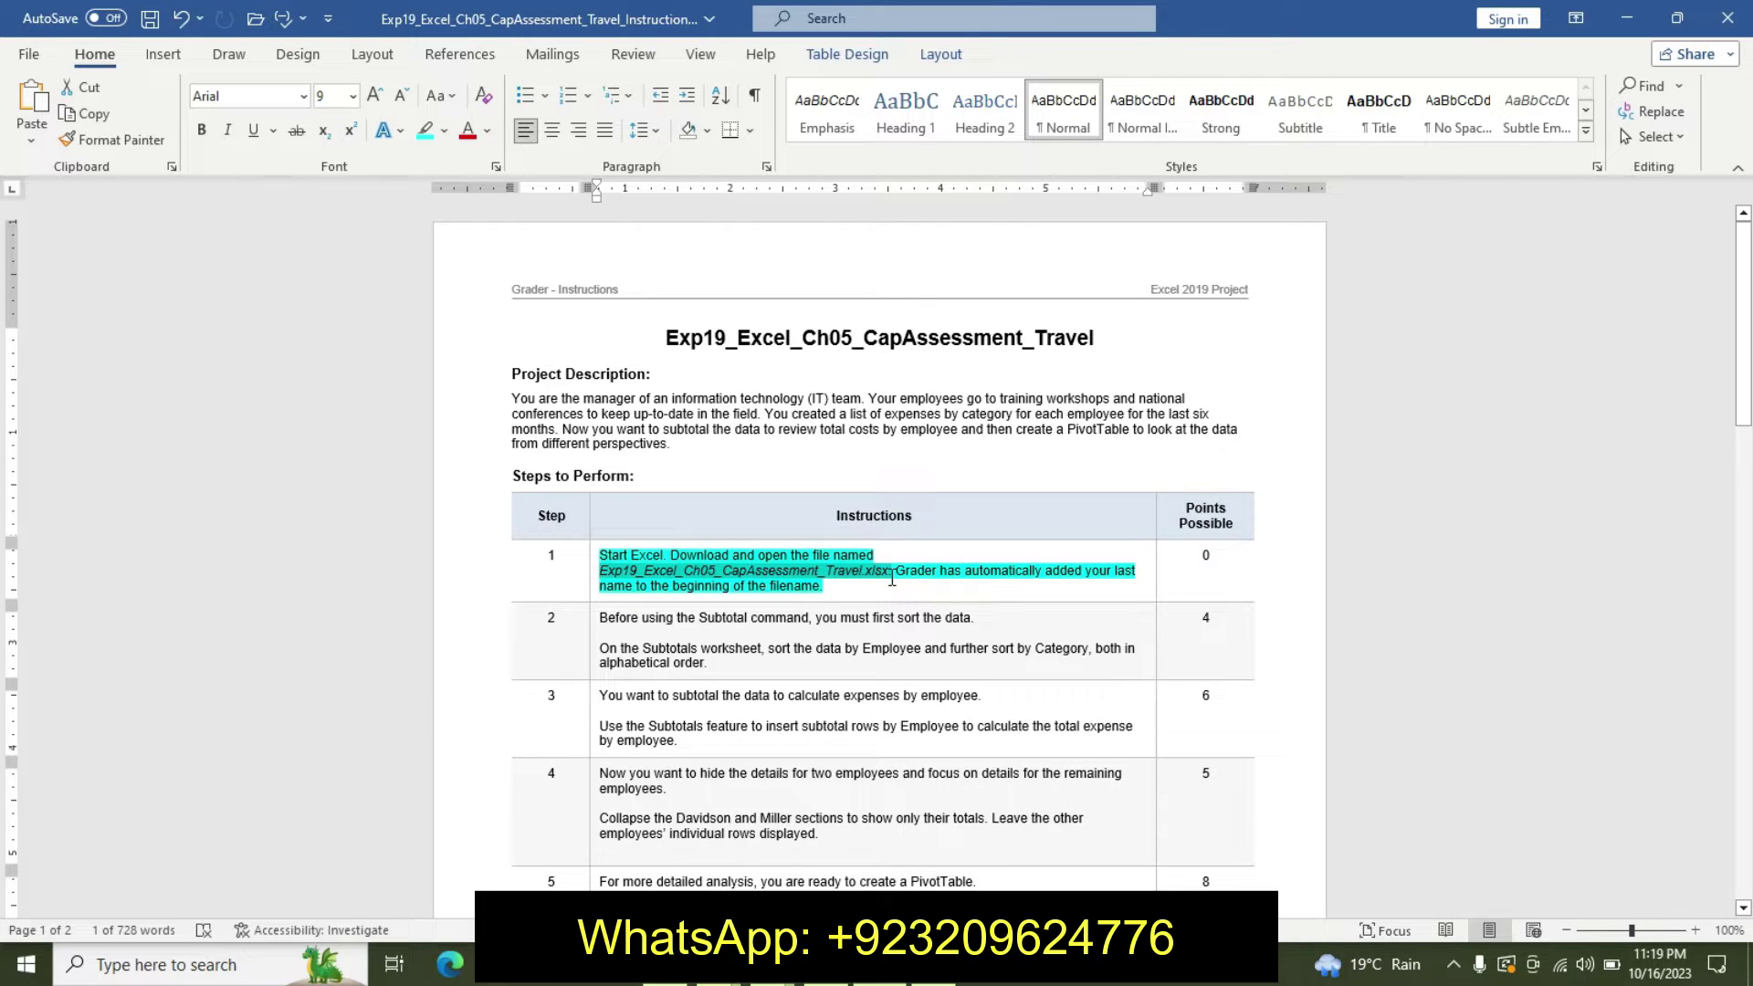
click(1016, 509)
click(993, 664)
click(905, 539)
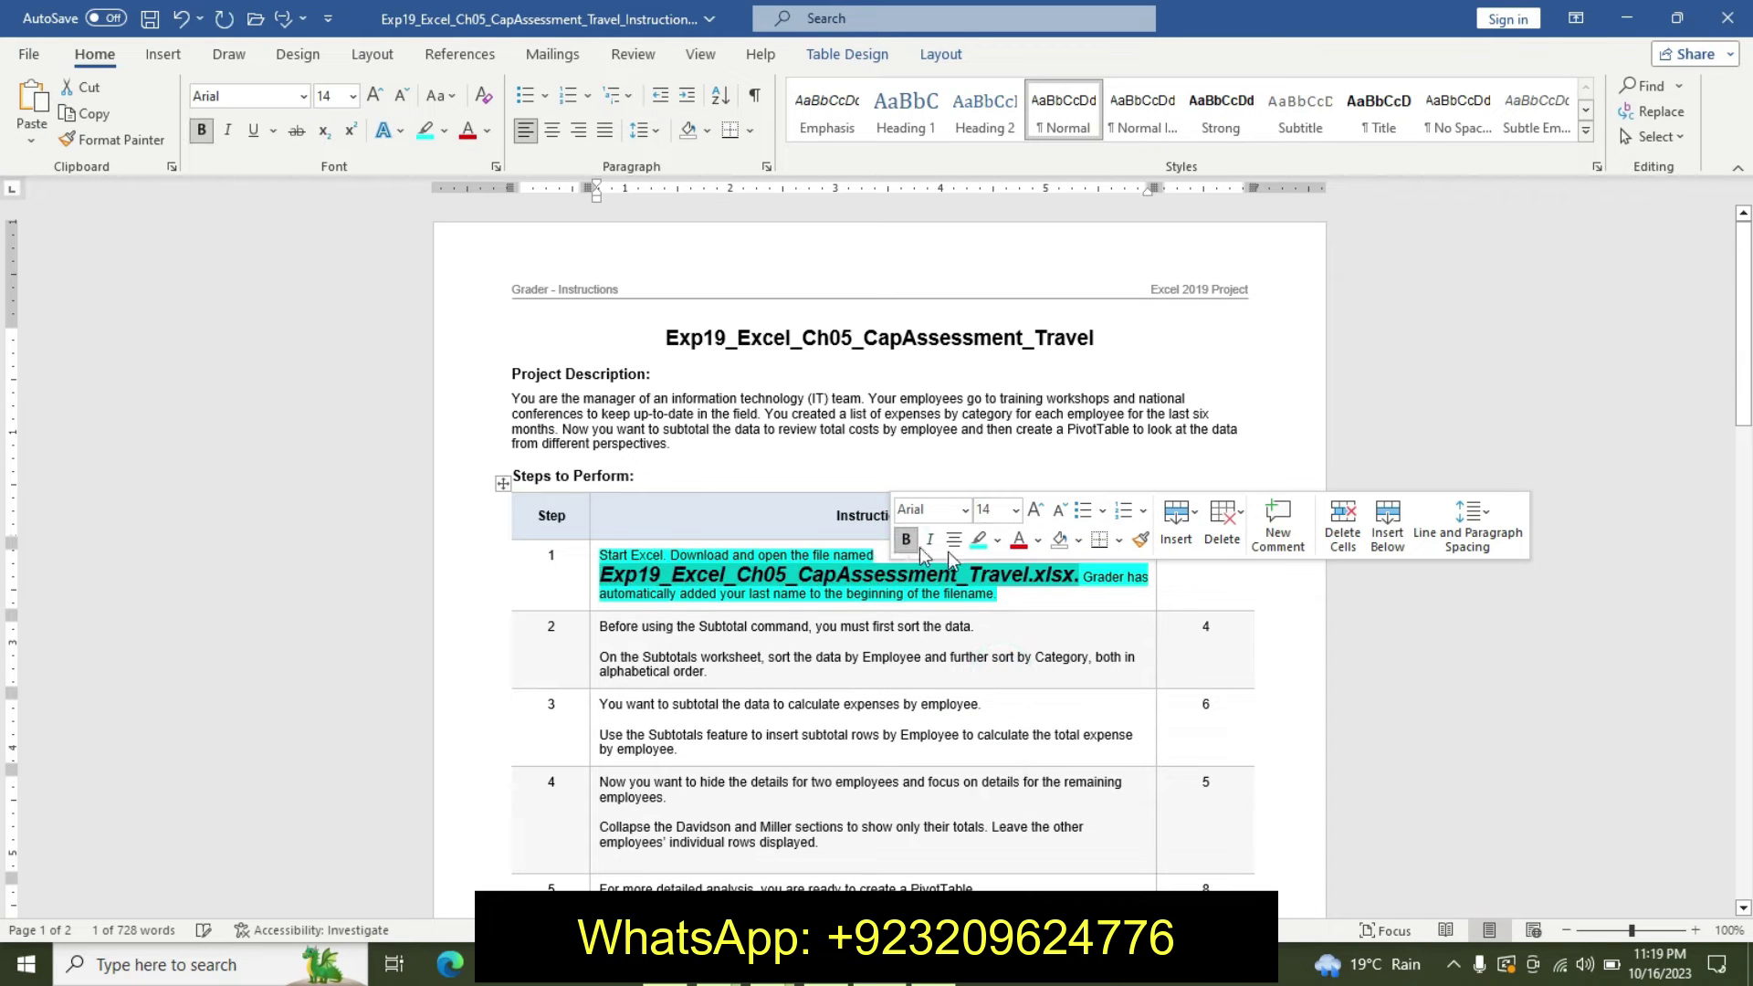
click(998, 540)
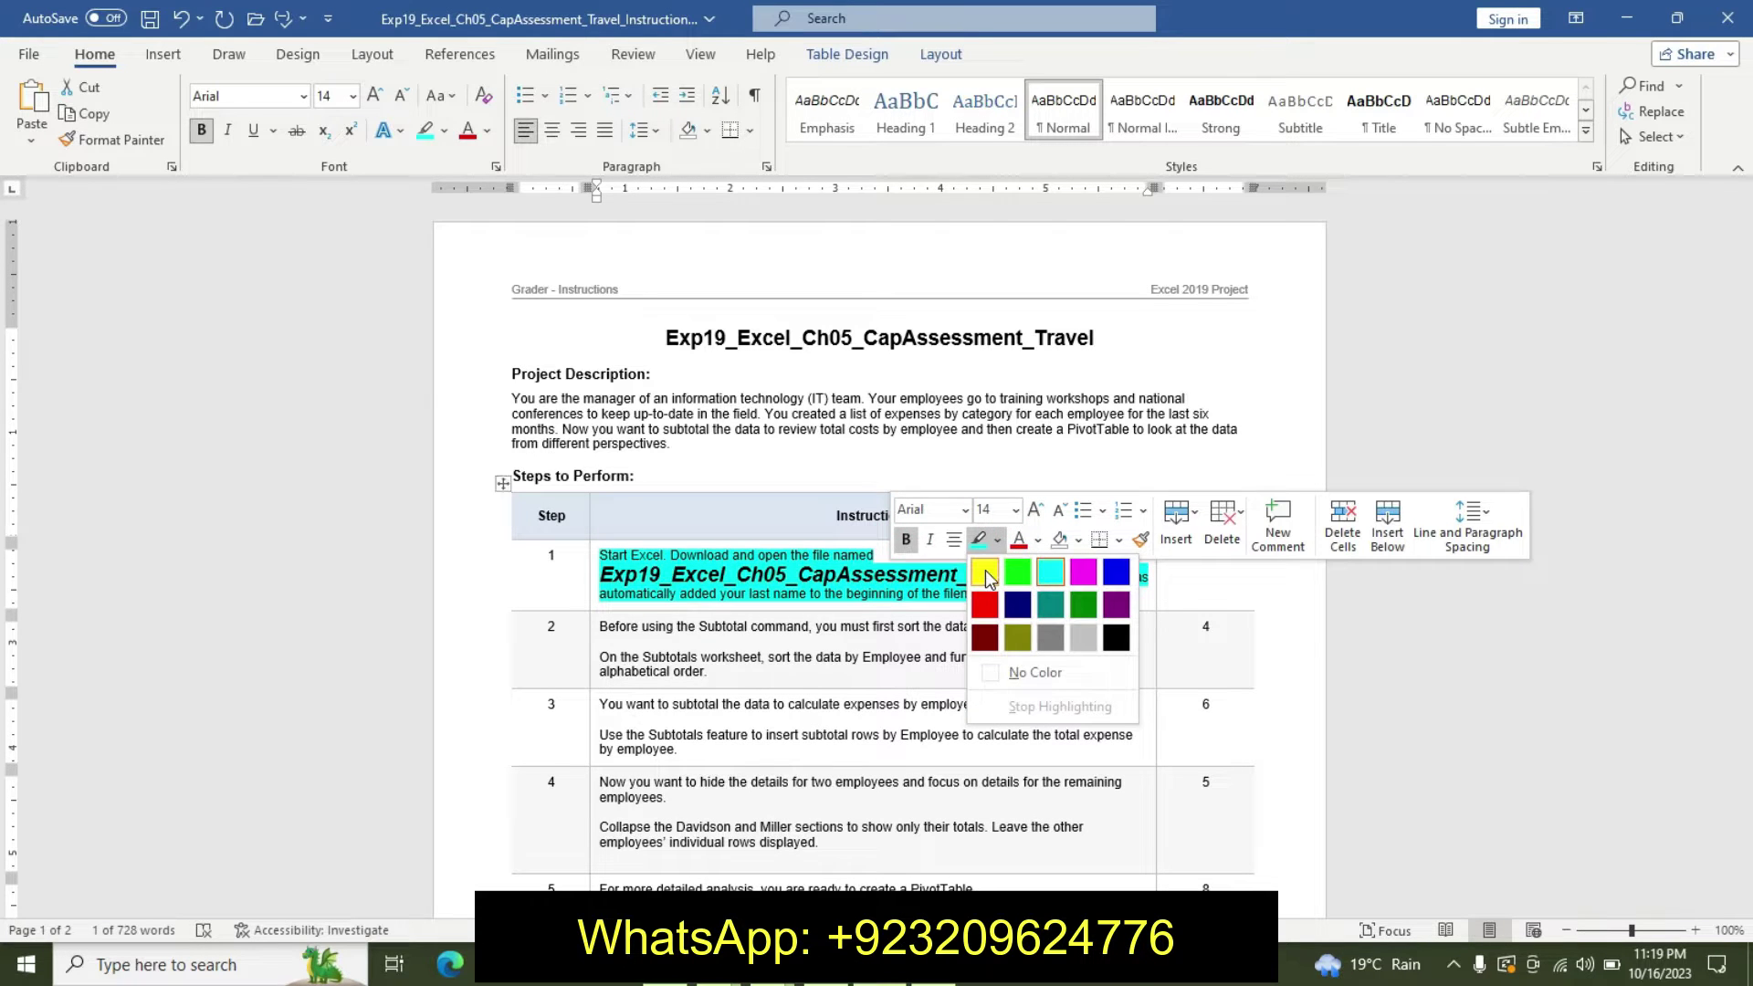
click(984, 569)
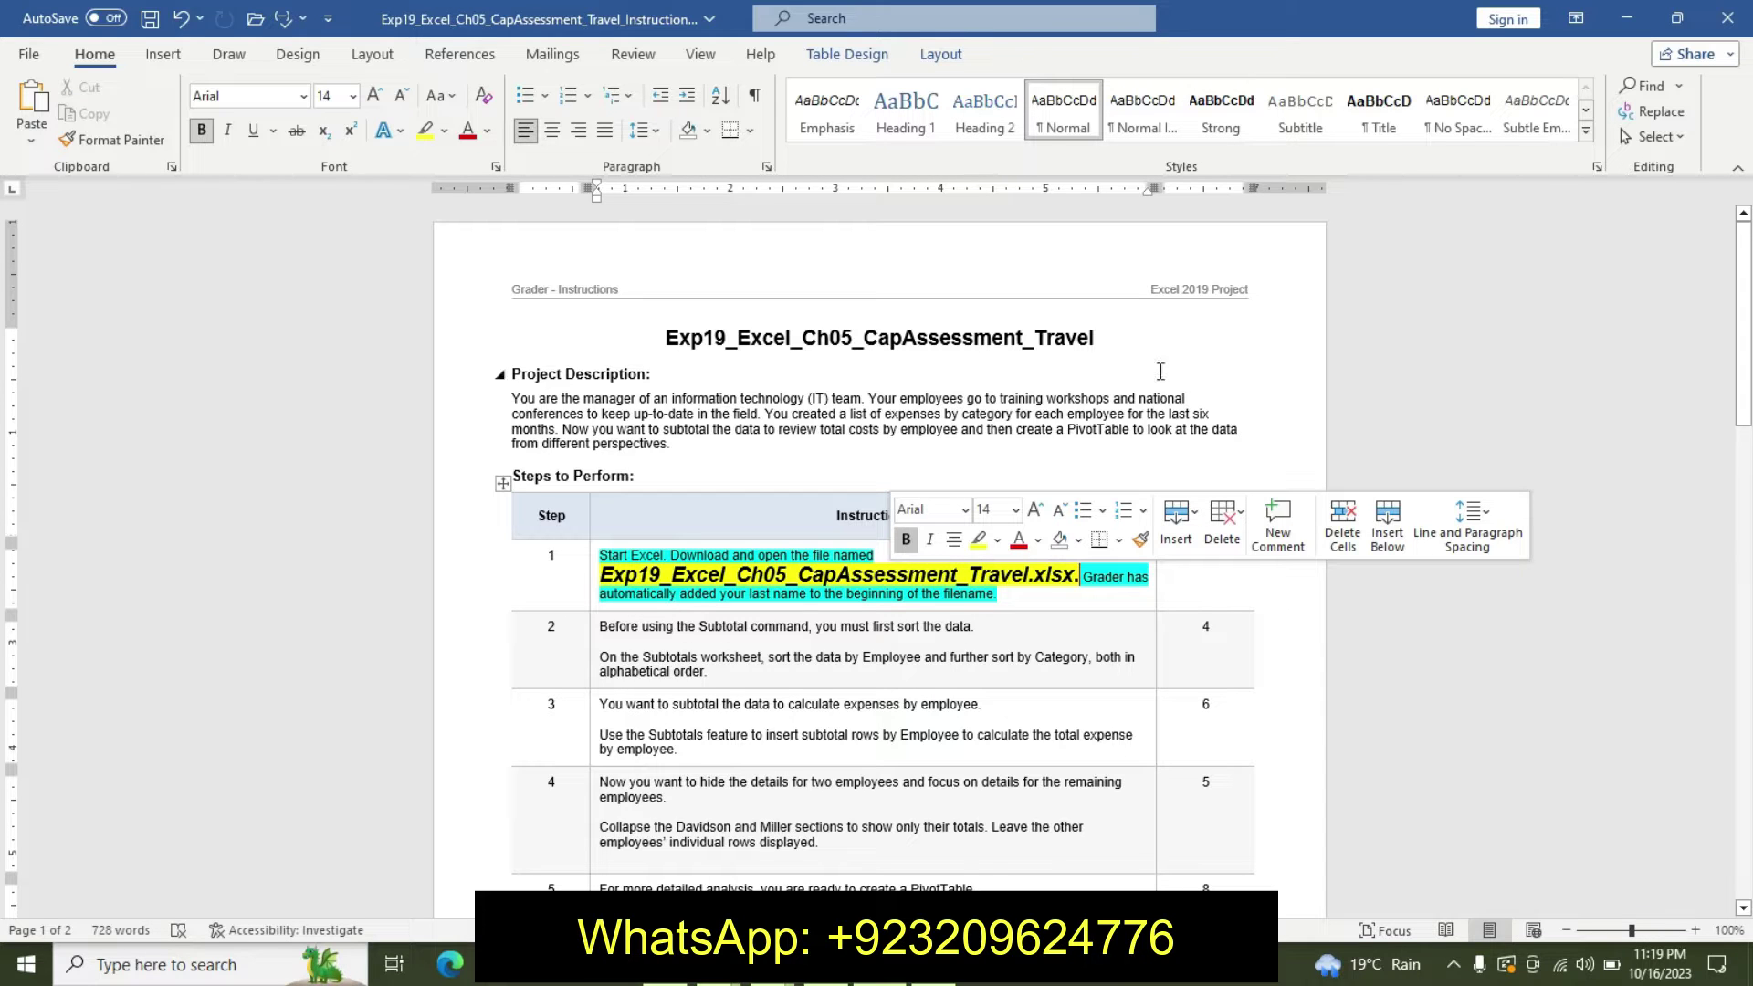
click(800, 593)
drag(705, 592, 595, 559)
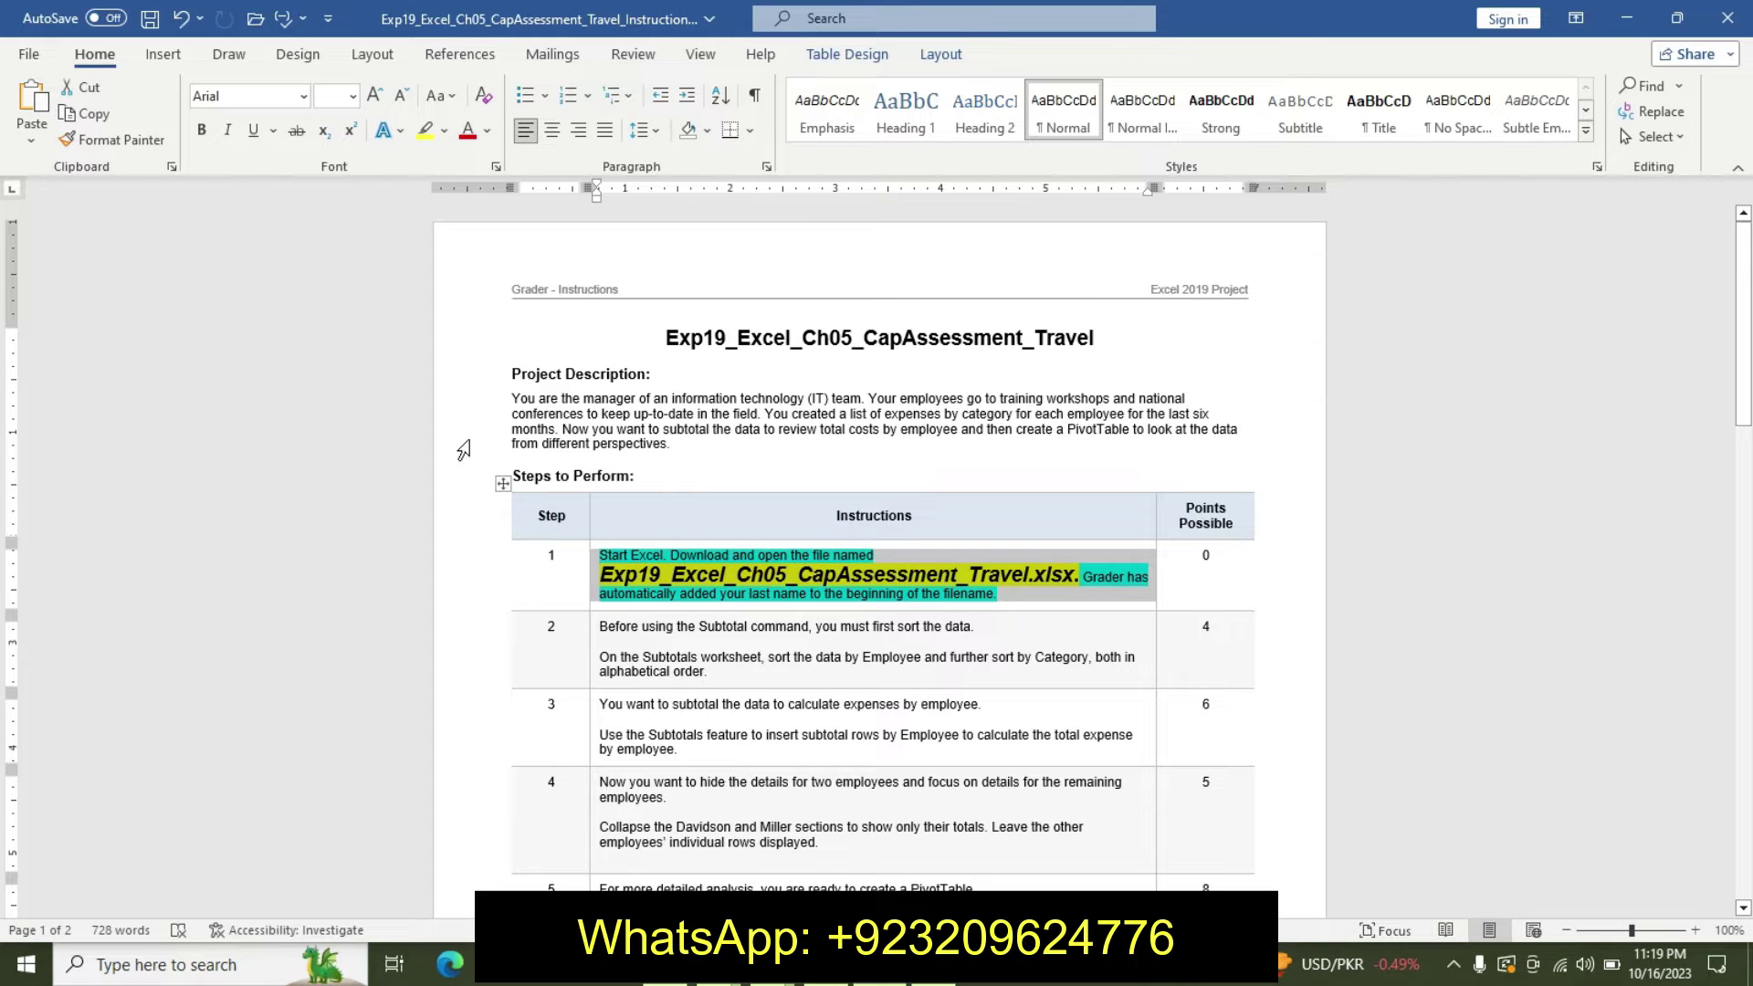
key(alt+Tab)
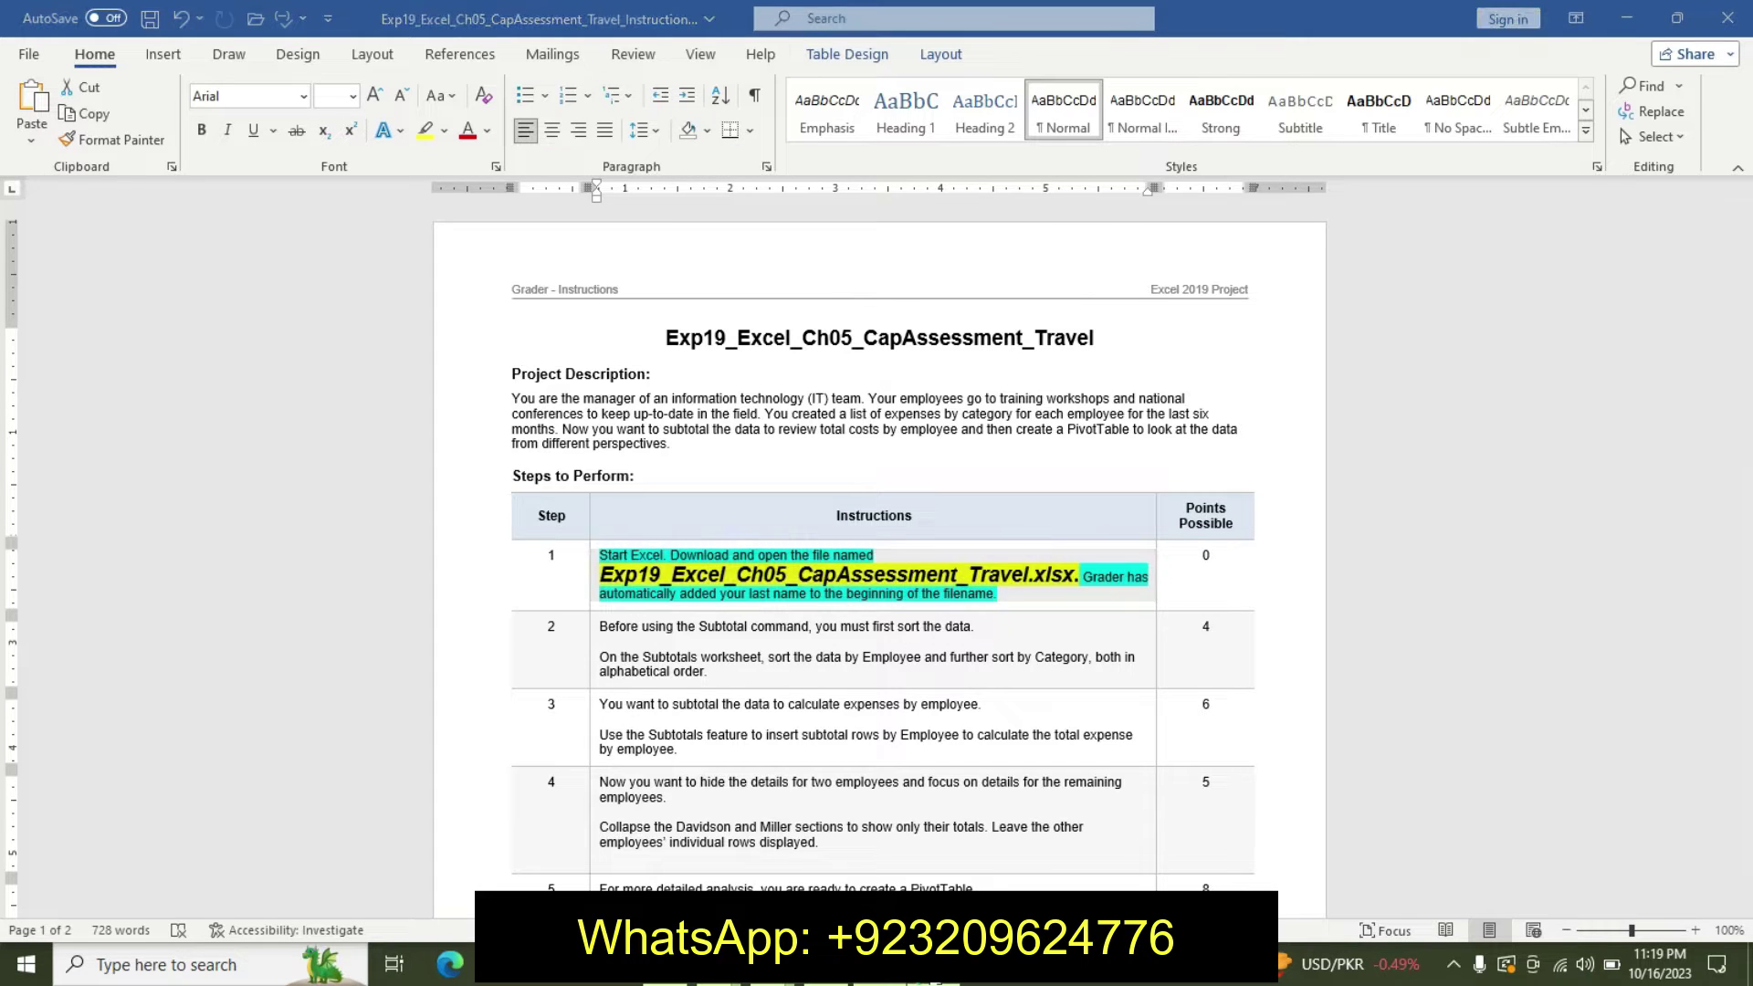
Flip between the Subtotals and Expenses sheet tabs to compare them
click(700, 727)
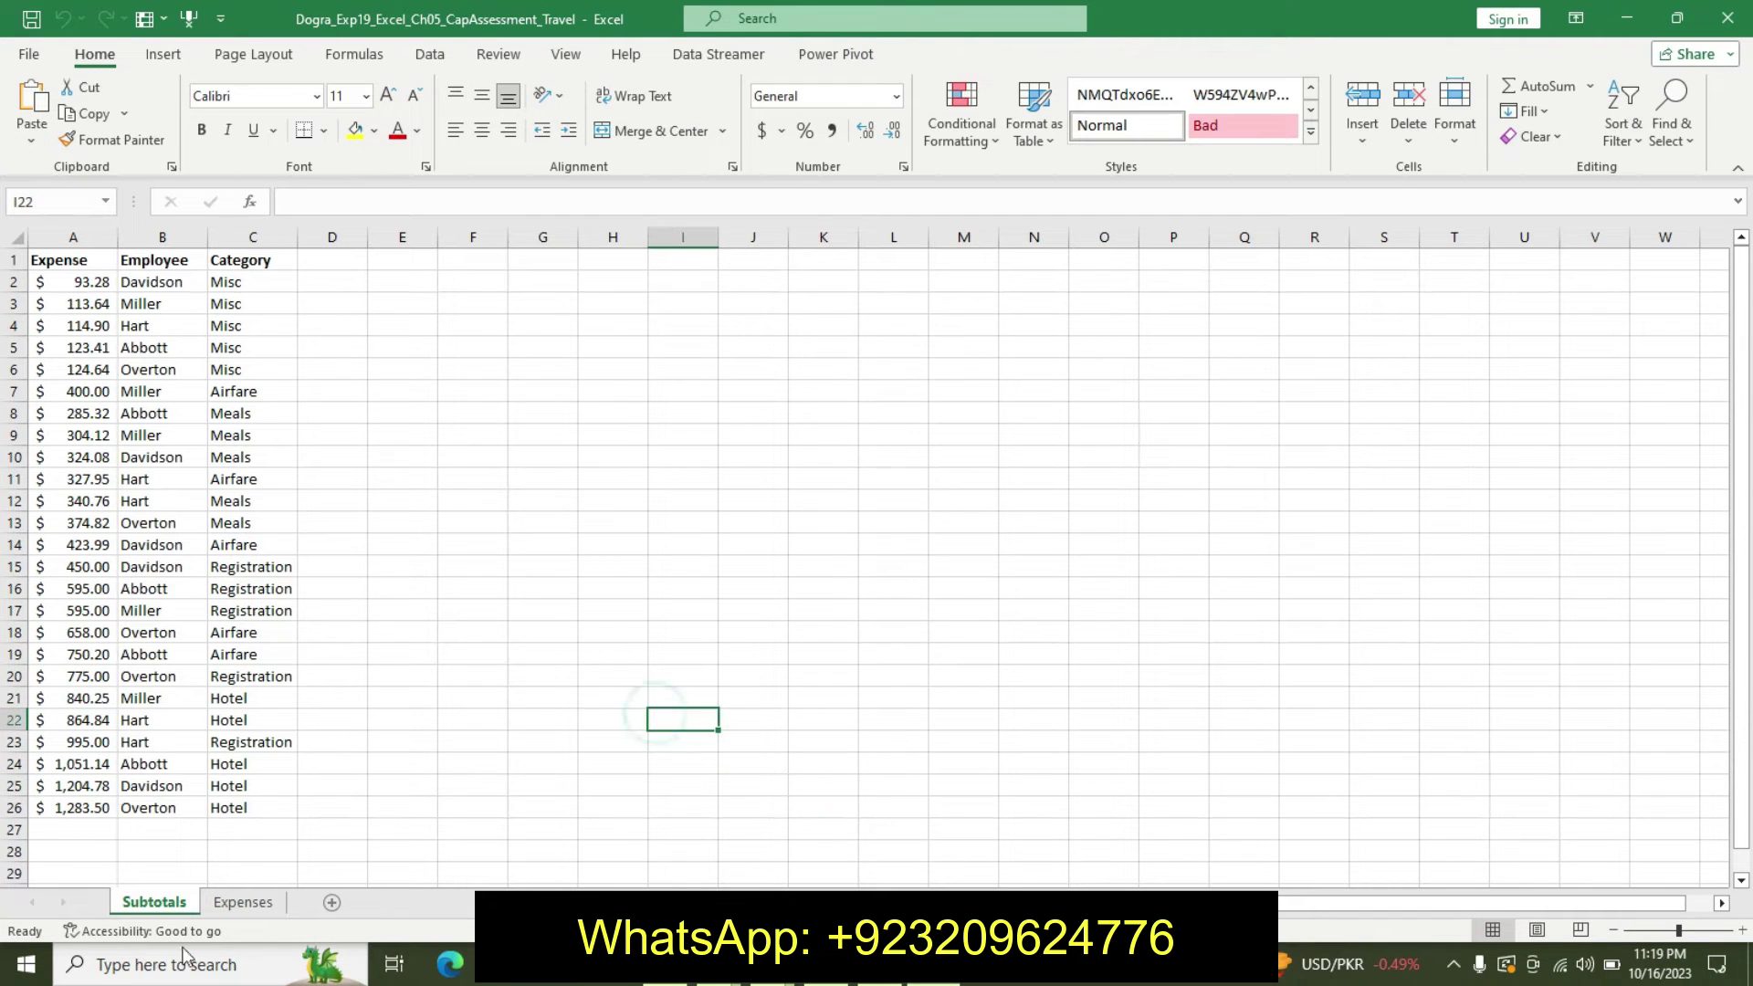
click(262, 888)
click(265, 903)
click(164, 904)
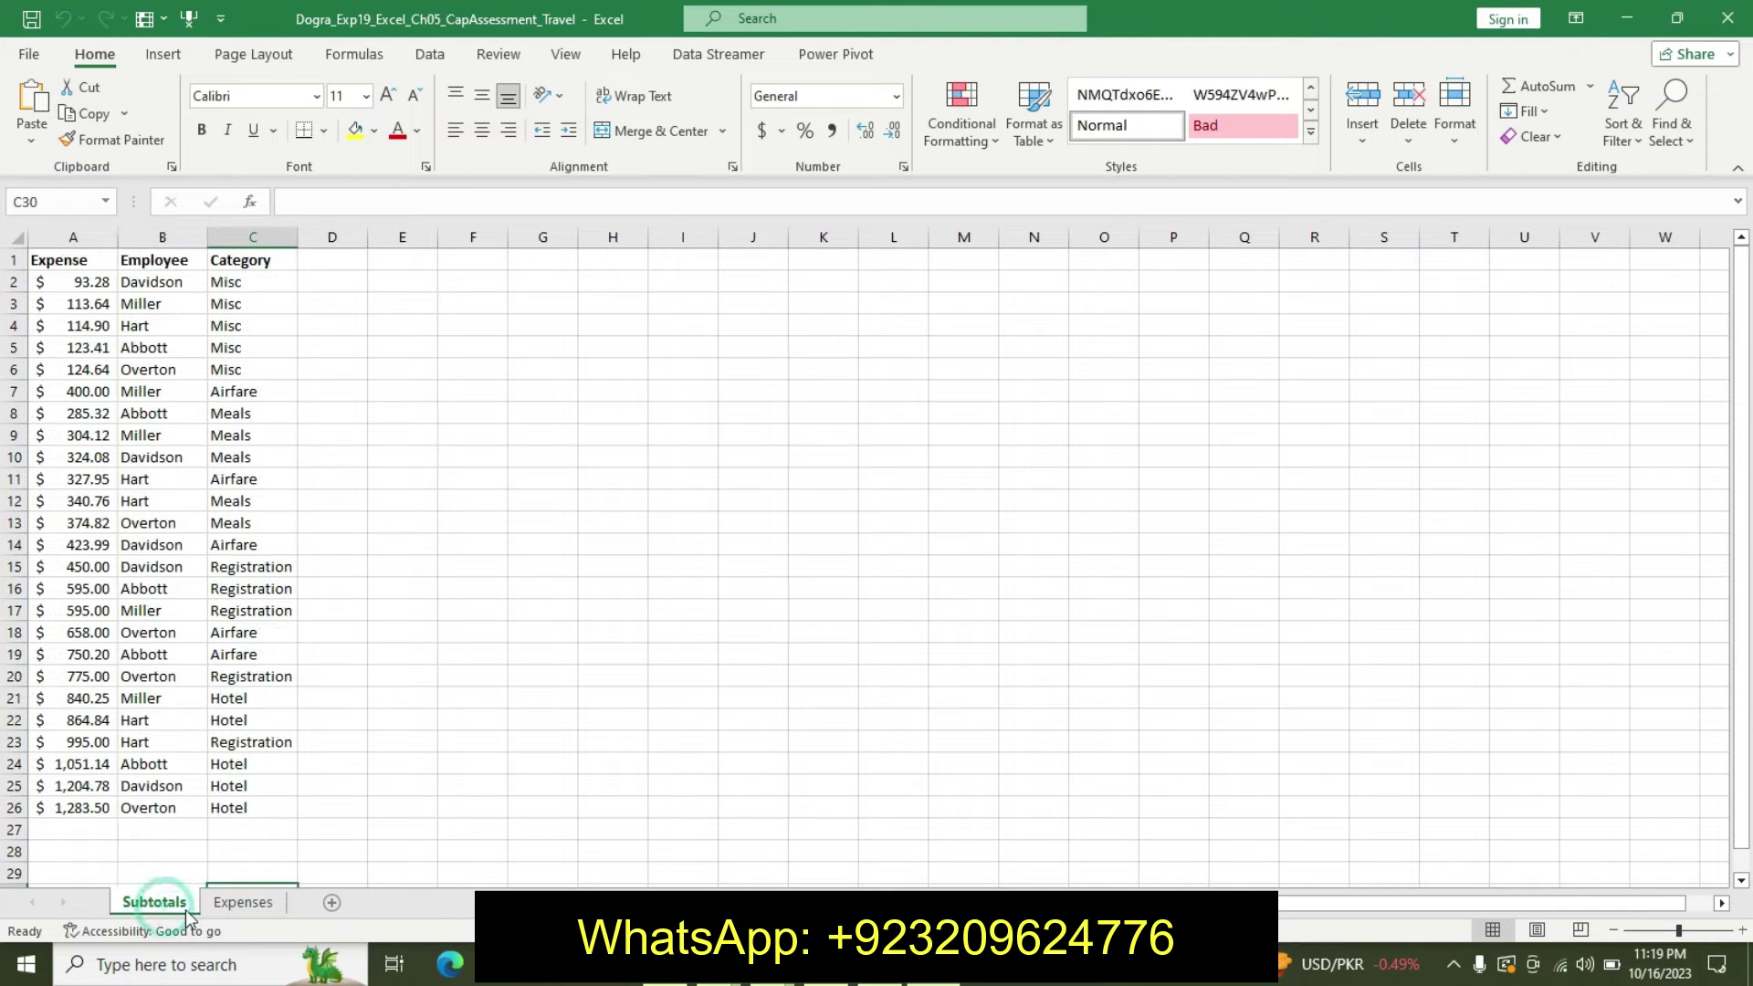
click(208, 904)
click(185, 904)
click(197, 903)
click(185, 904)
click(196, 904)
click(185, 904)
Drag the Expenses tab past Subtotals, reselect Subtotals, and return to Word
mouse_move(201, 904)
mouse_down()
mouse_move(182, 913)
mouse_move(294, 916)
mouse_up()
click(242, 904)
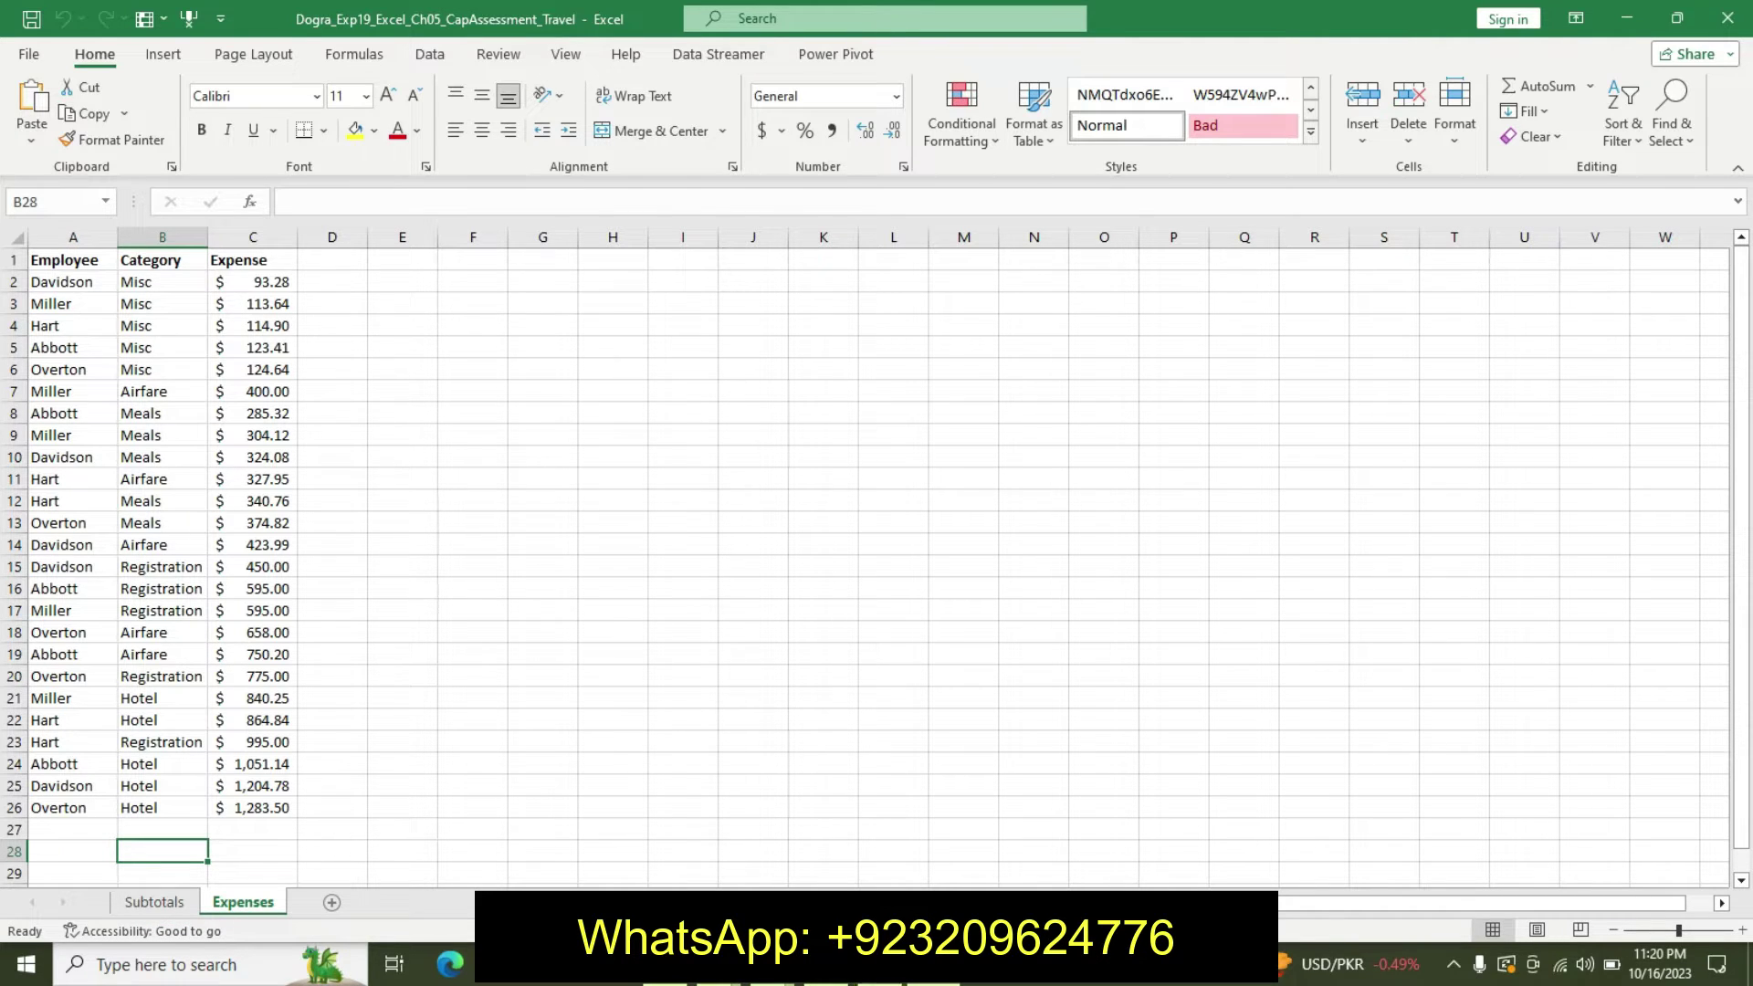
click(155, 903)
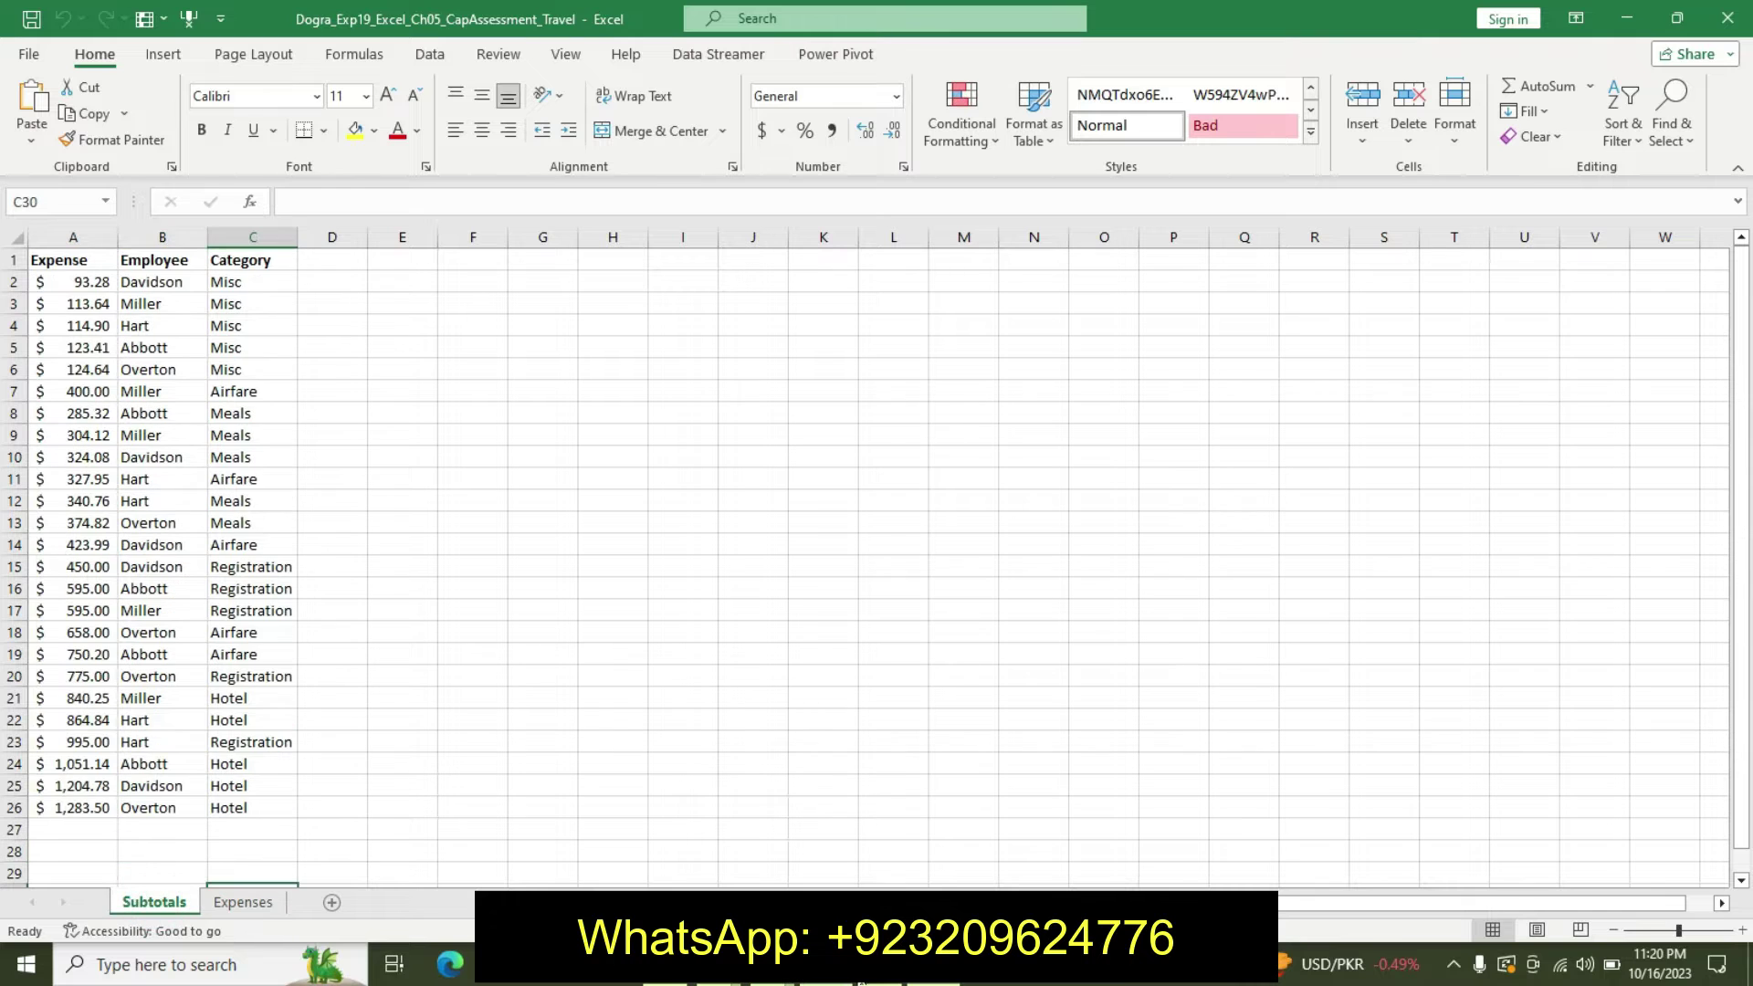
key(alt+Tab)
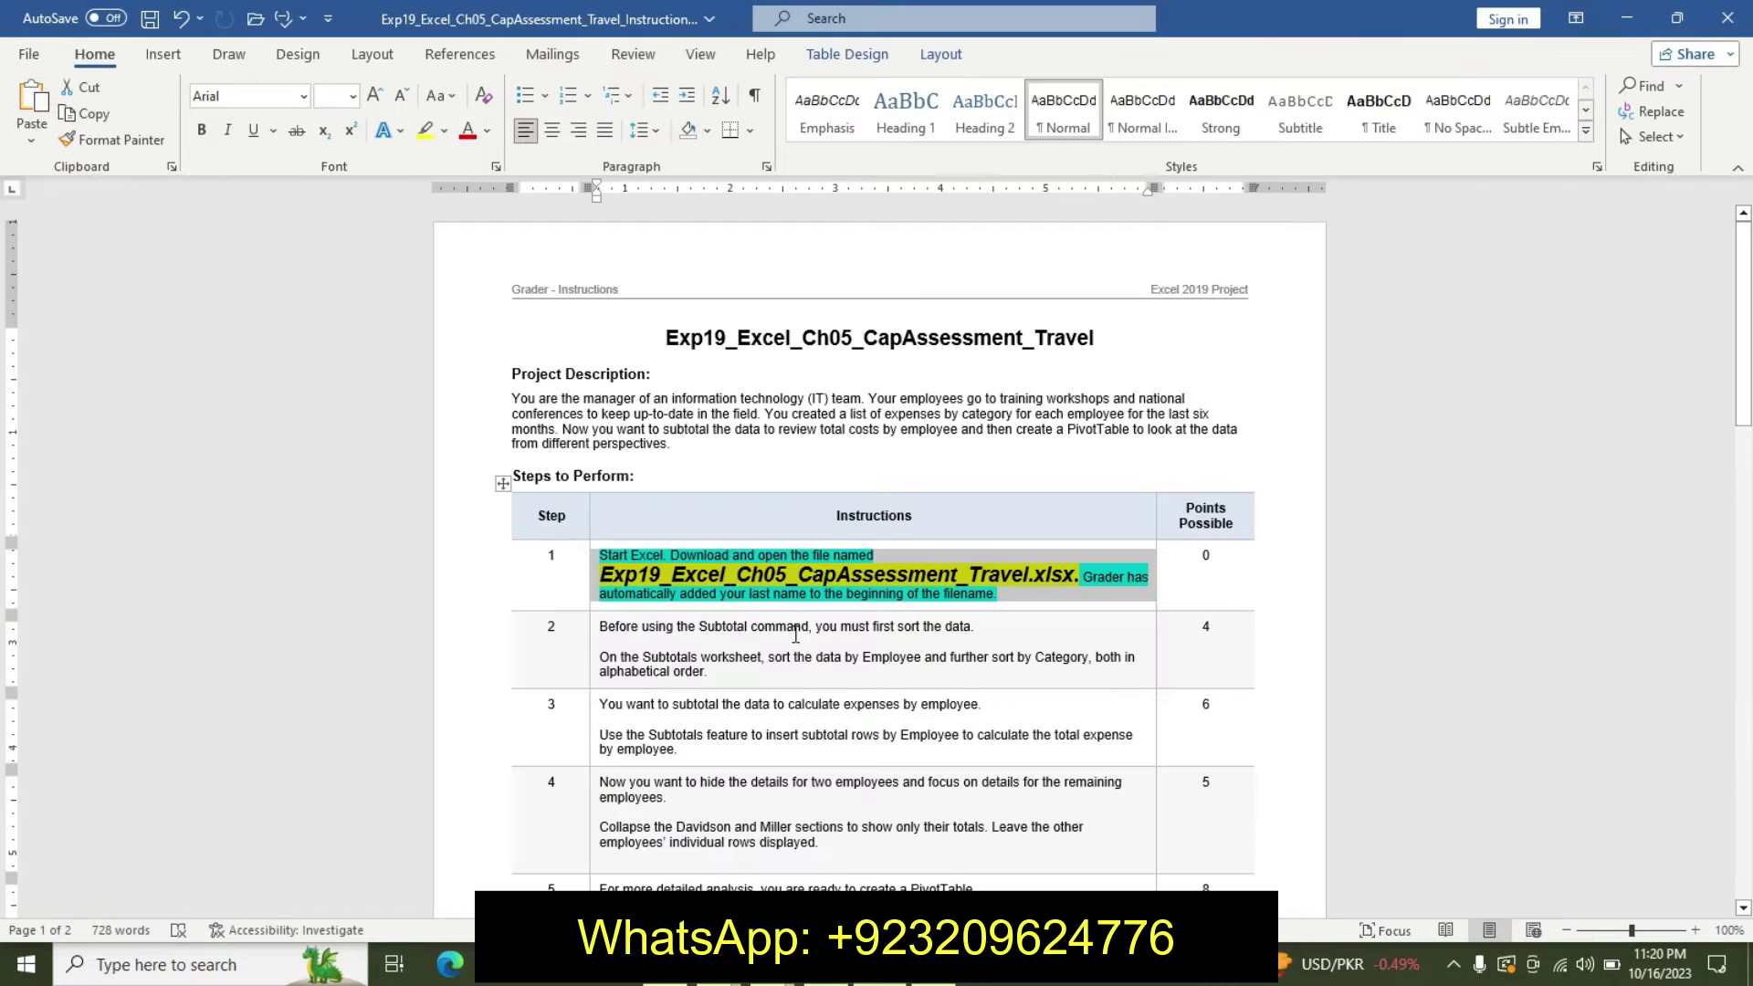
Undo the Step 1 formatting and highlight Step 2's first sentence in yellow
key(ctrl+z)
key(ctrl+z)
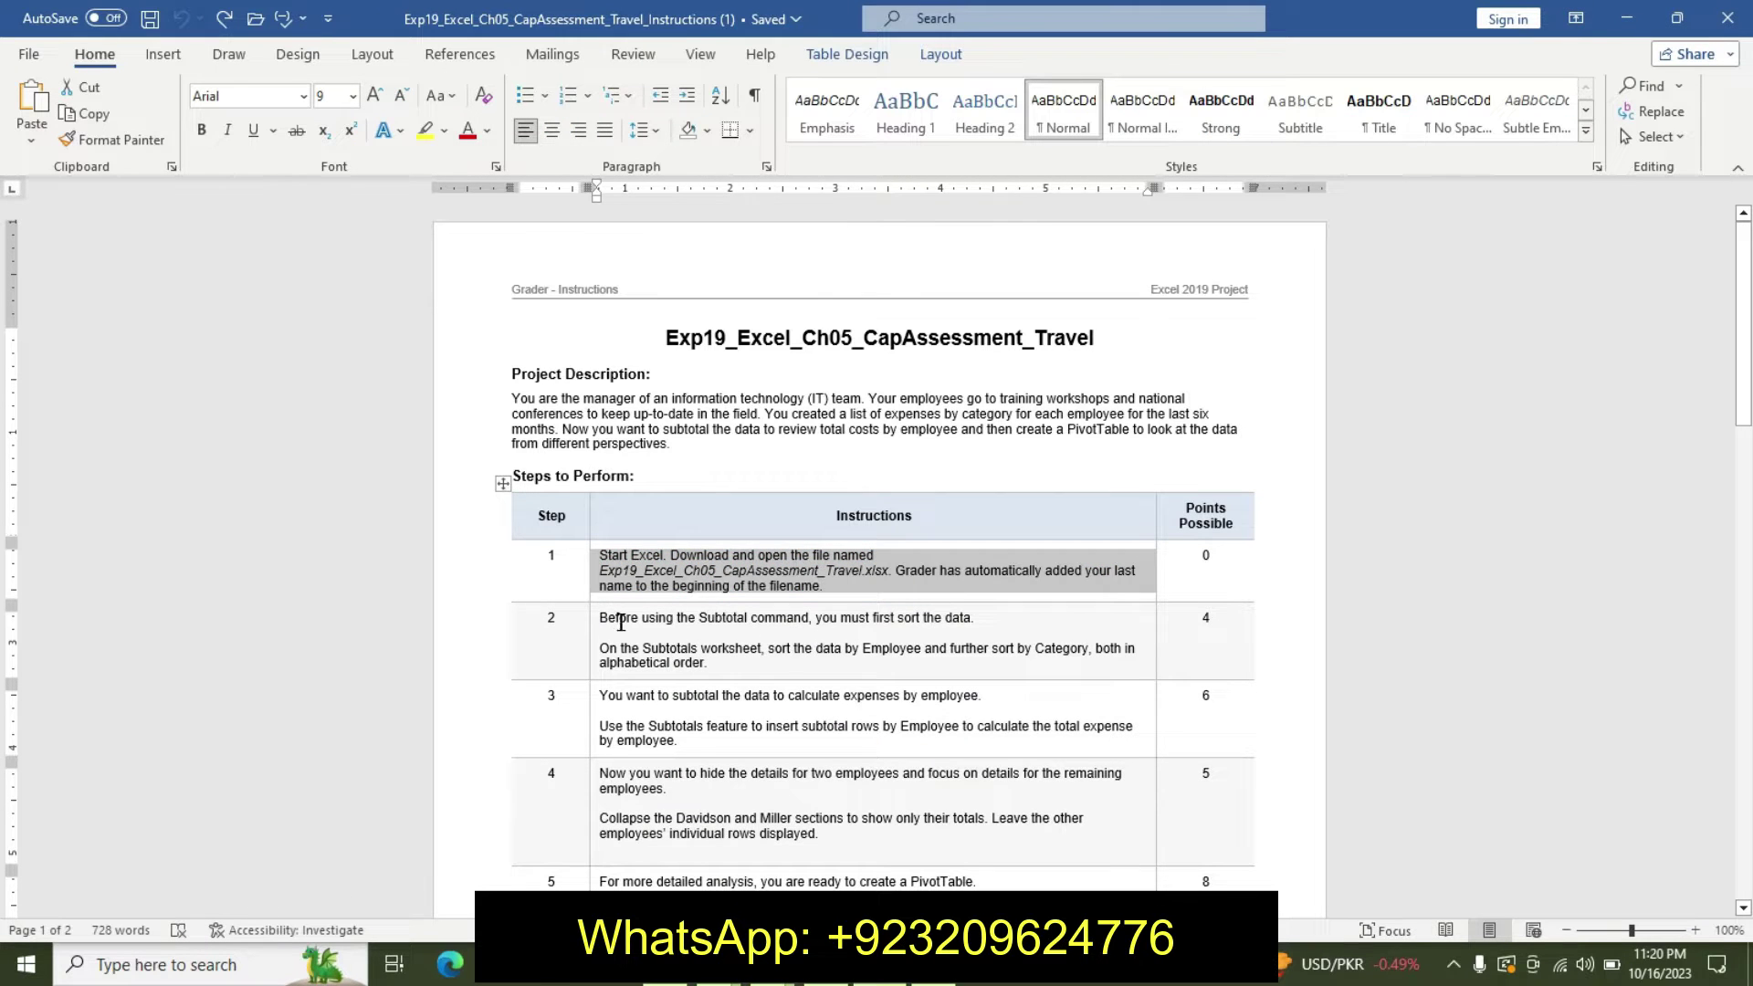
drag(599, 618, 988, 618)
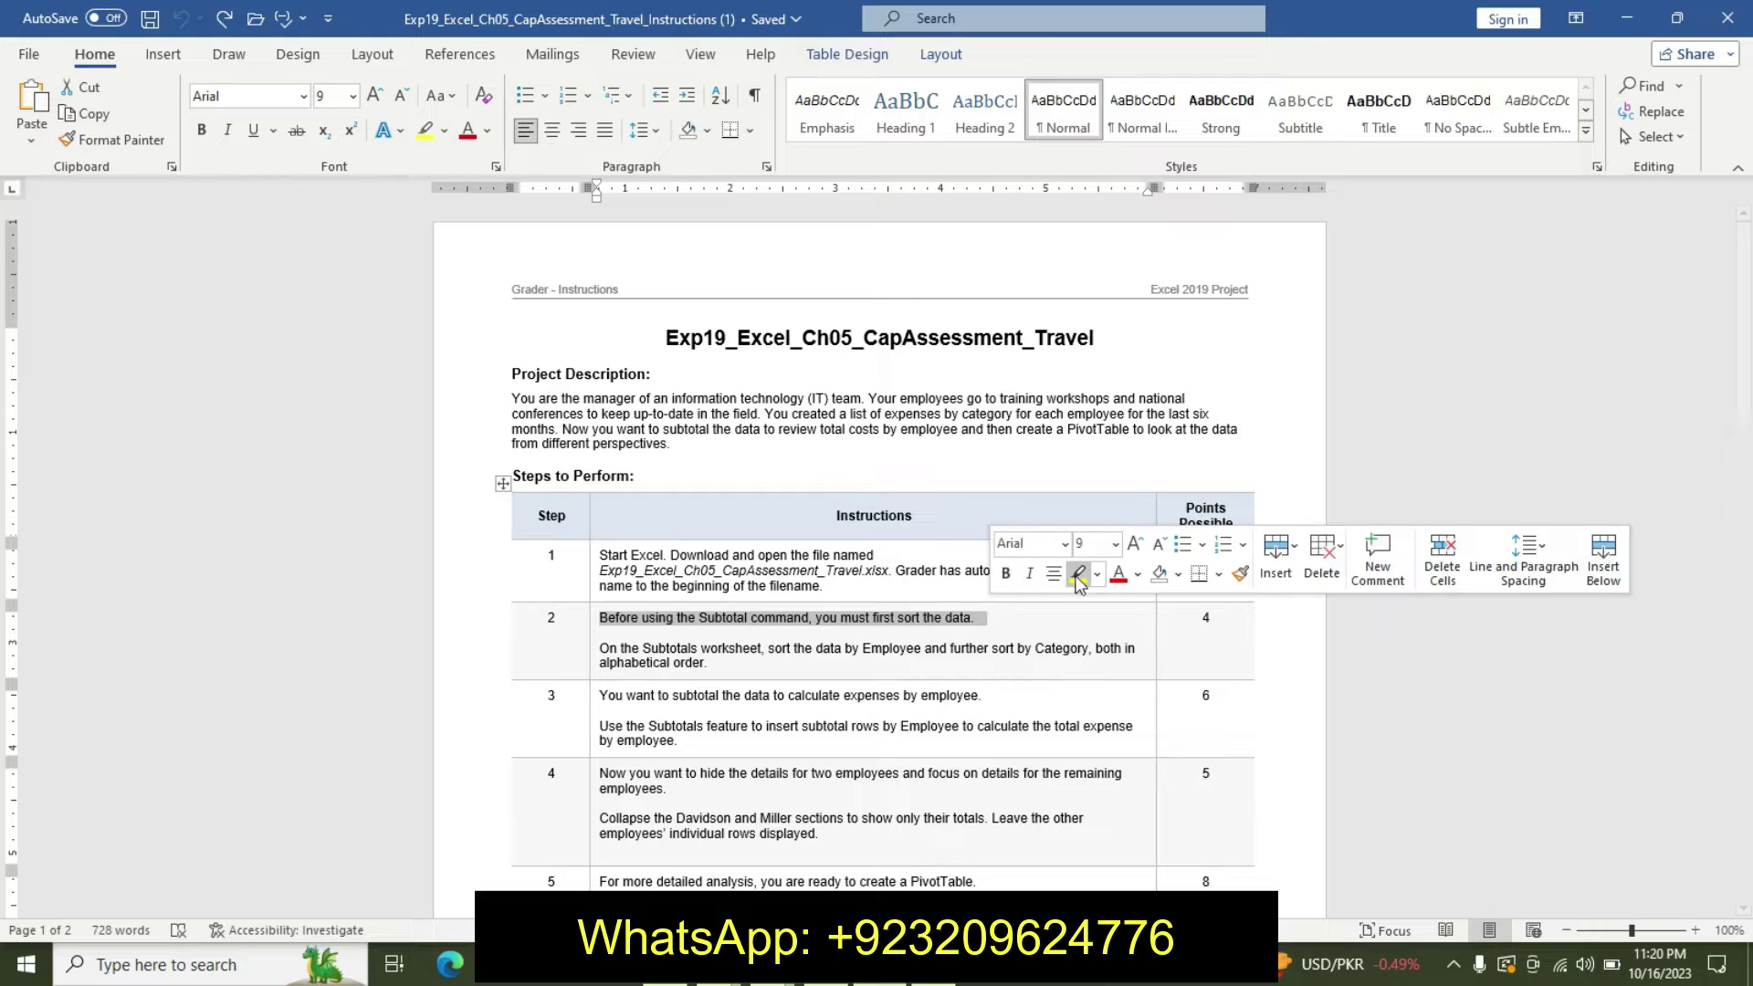
click(1078, 575)
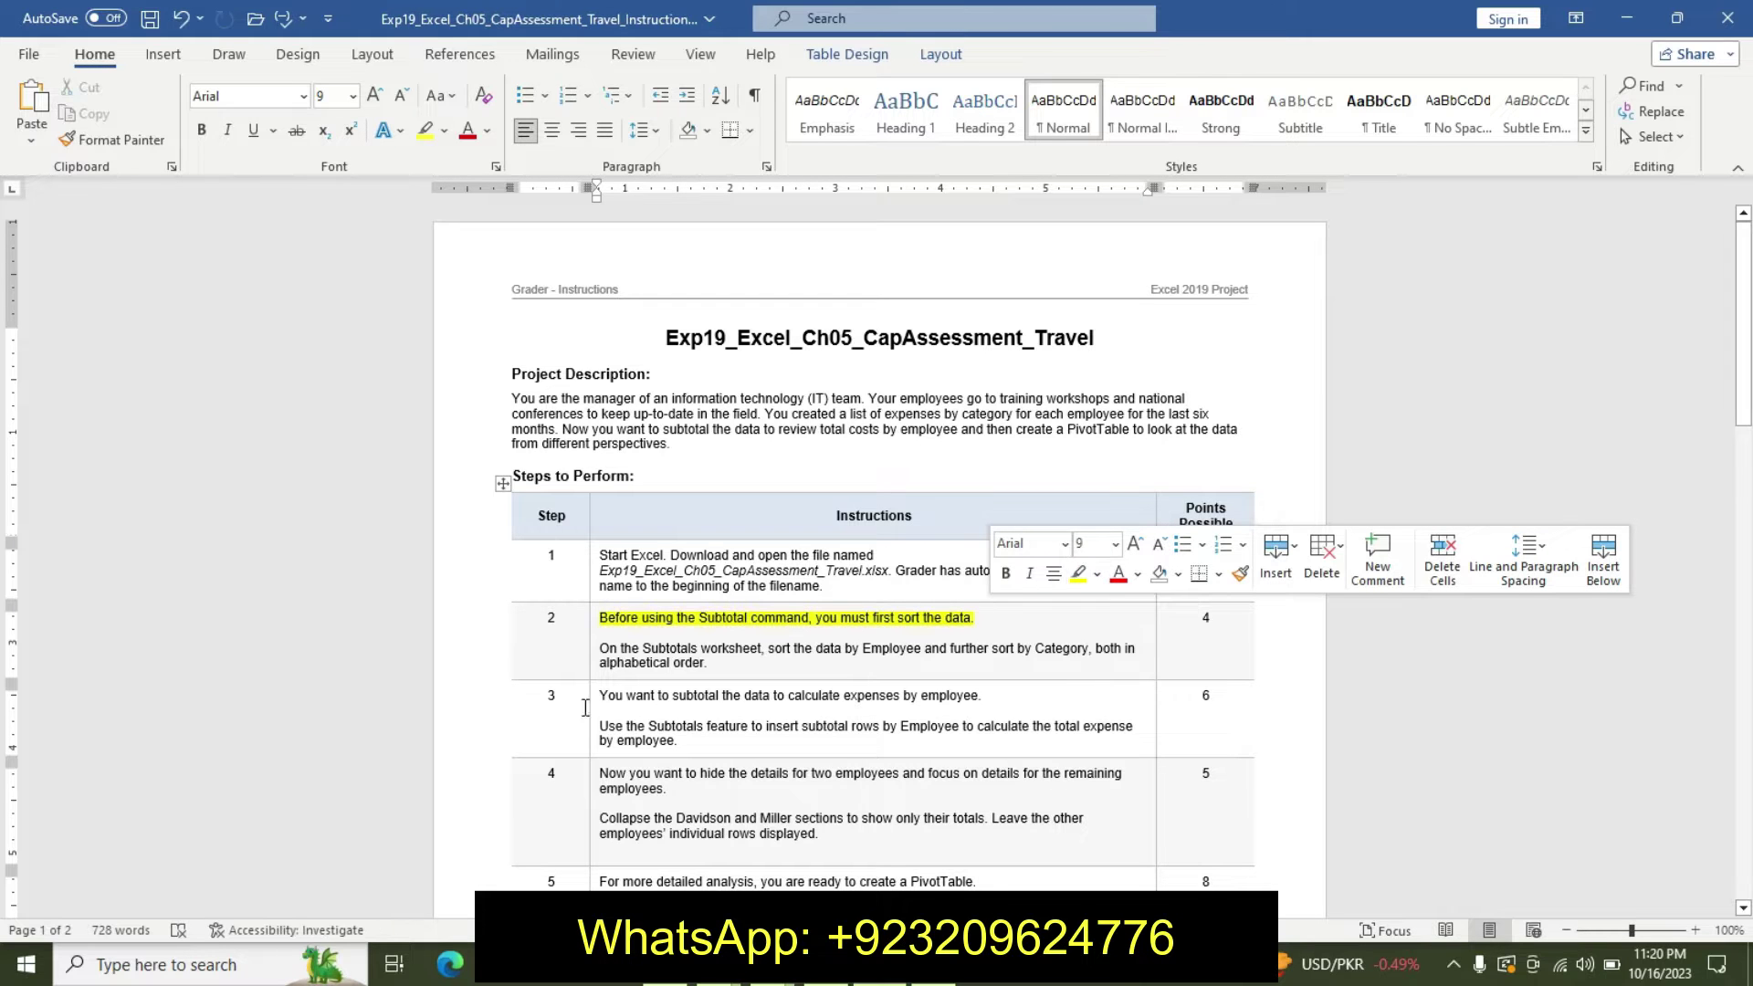
Make Step 2's second paragraph bold at a larger size with turquoise highlight
drag(600, 648, 709, 664)
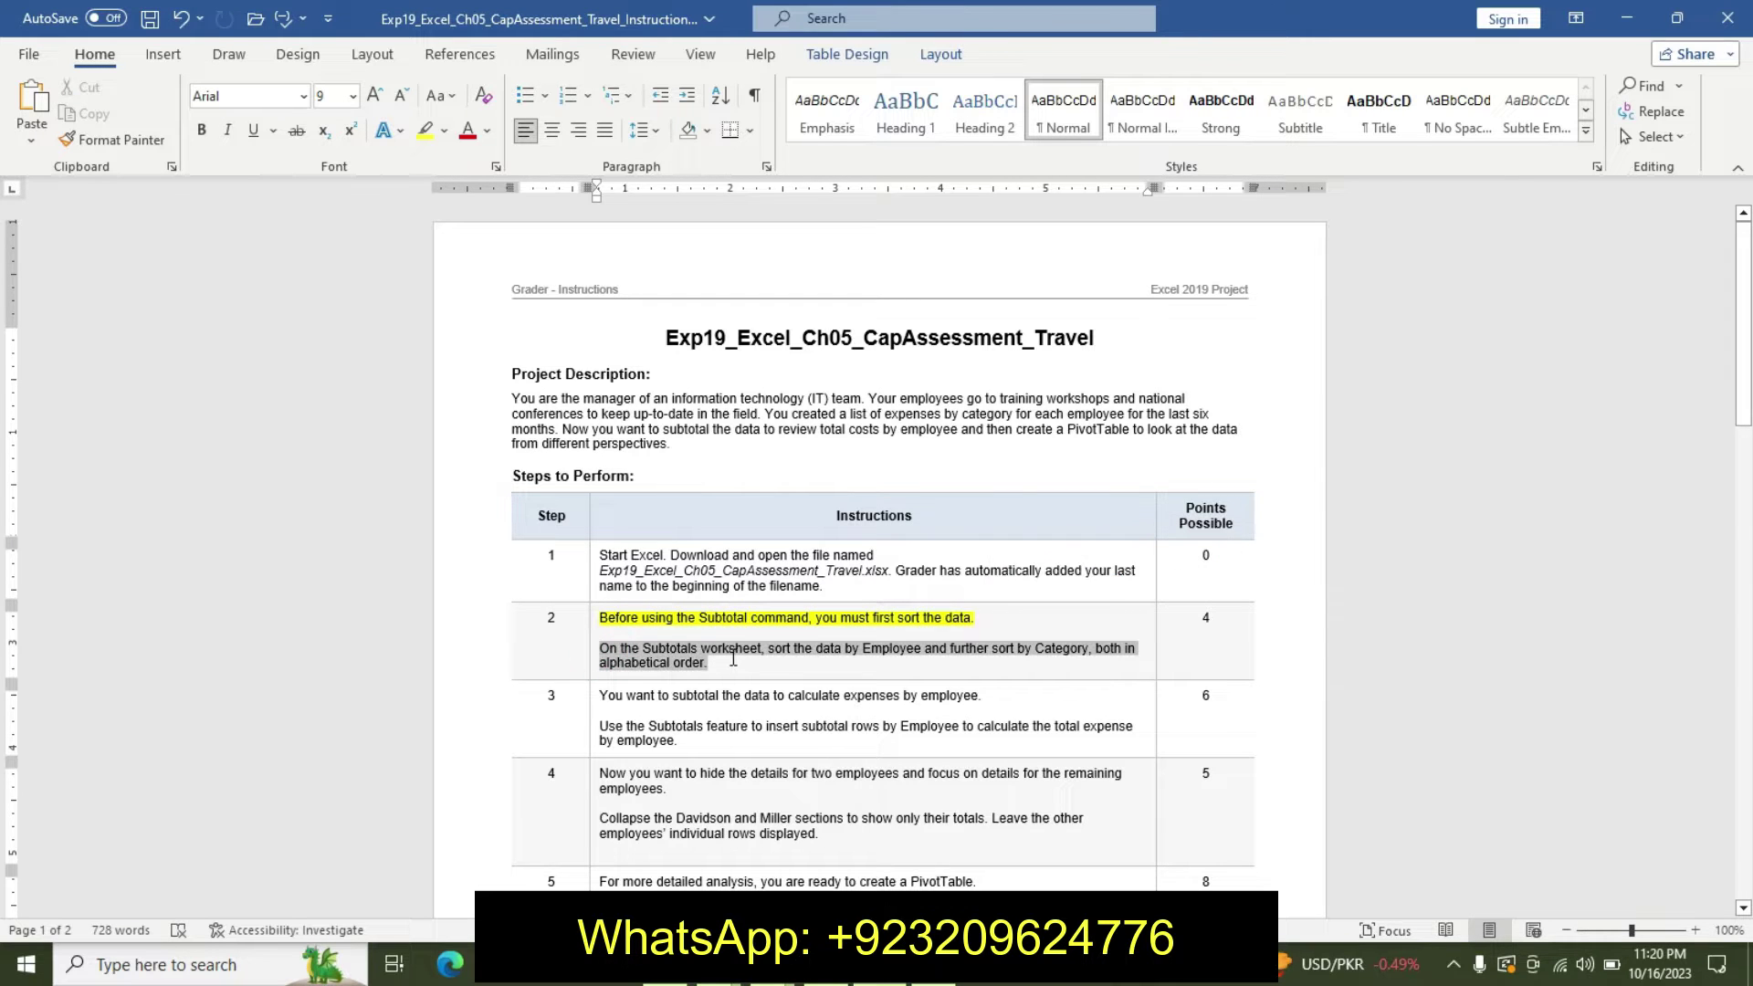
click(857, 590)
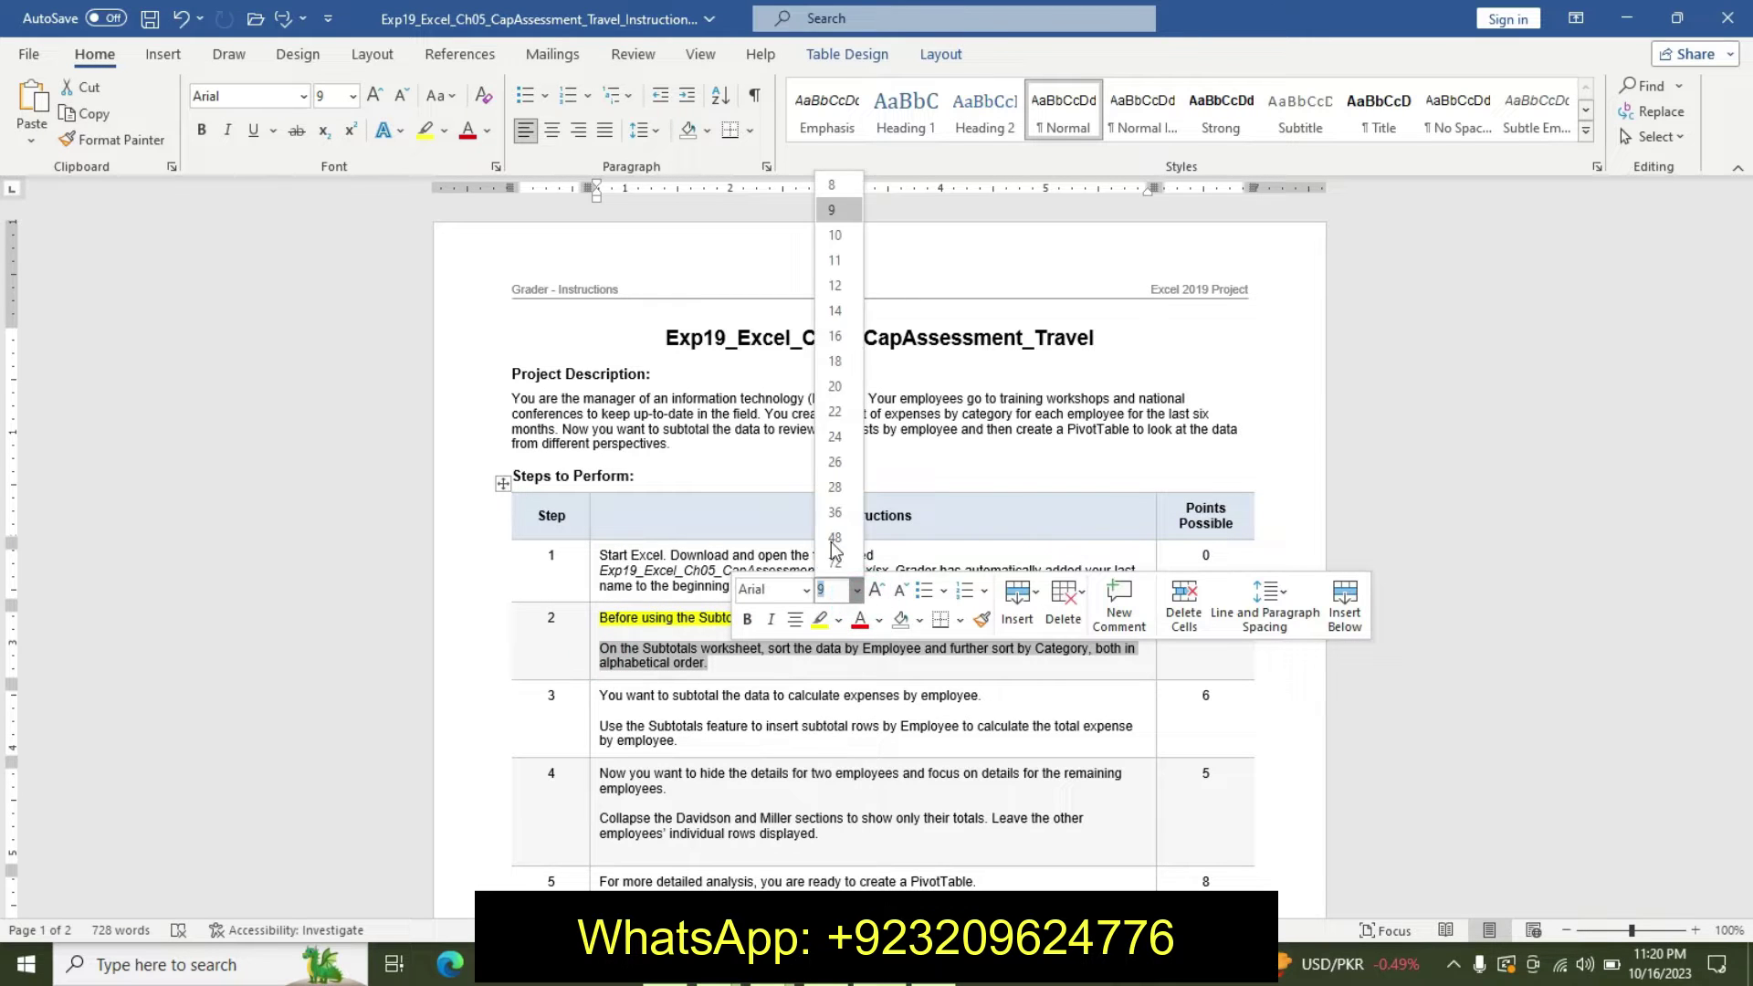
click(834, 361)
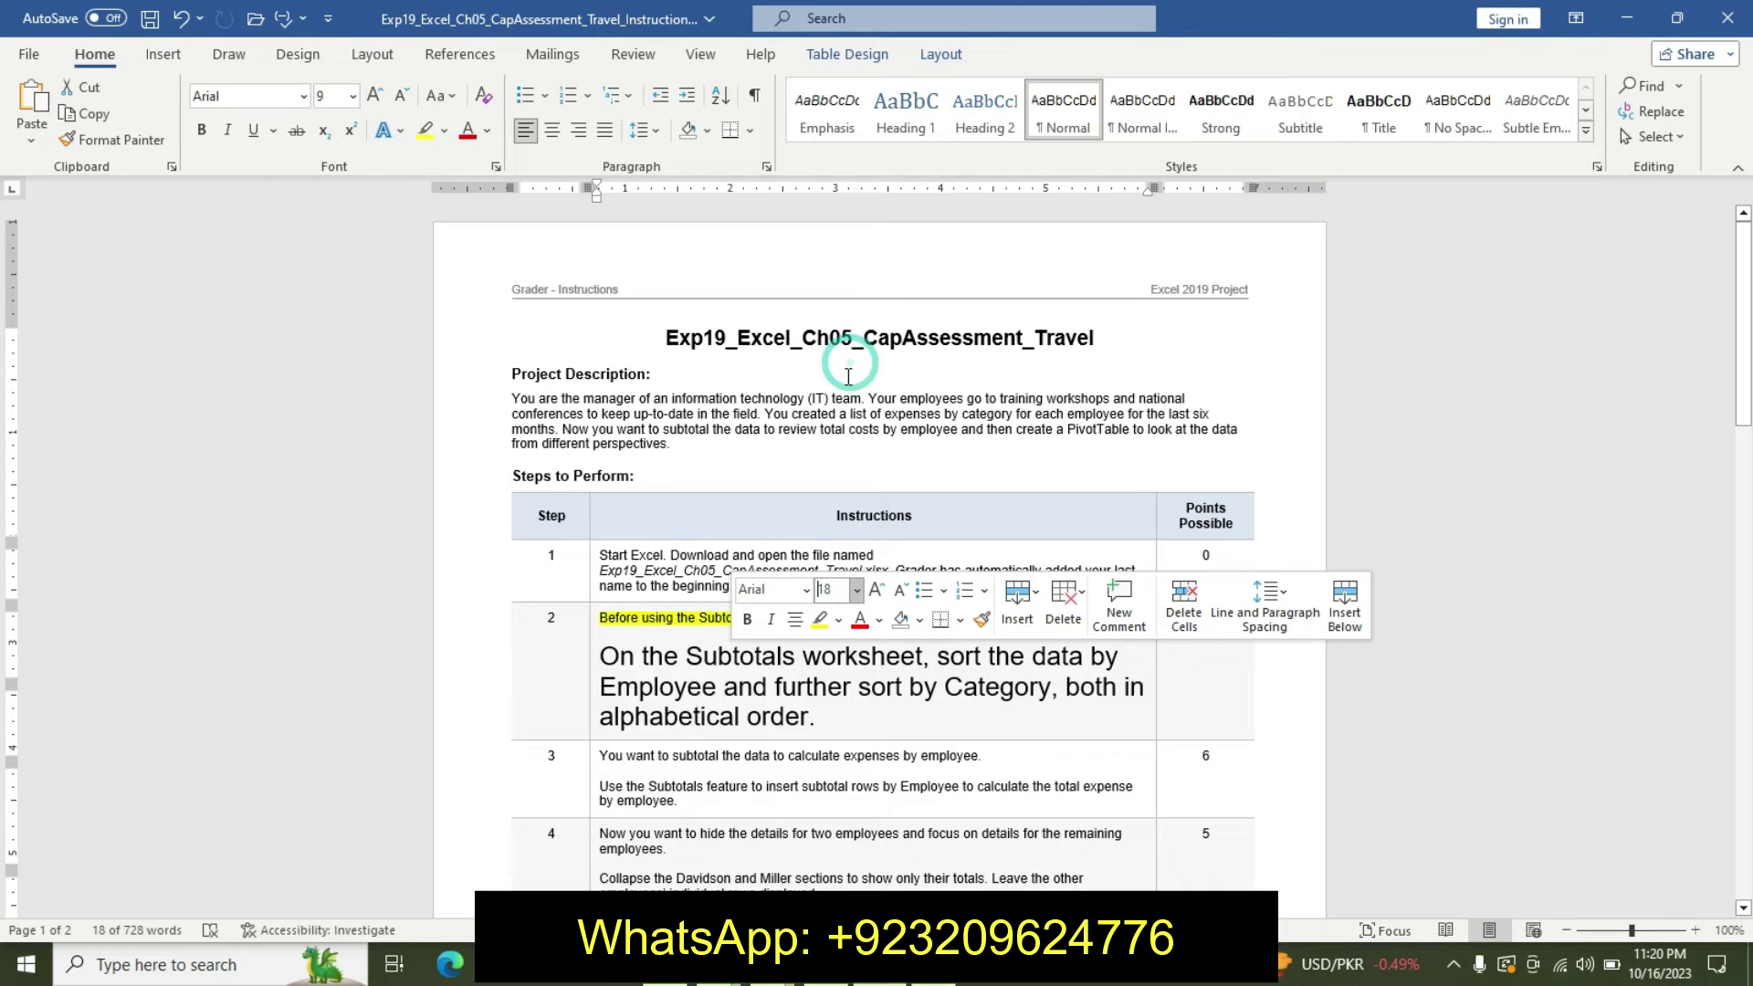
click(747, 620)
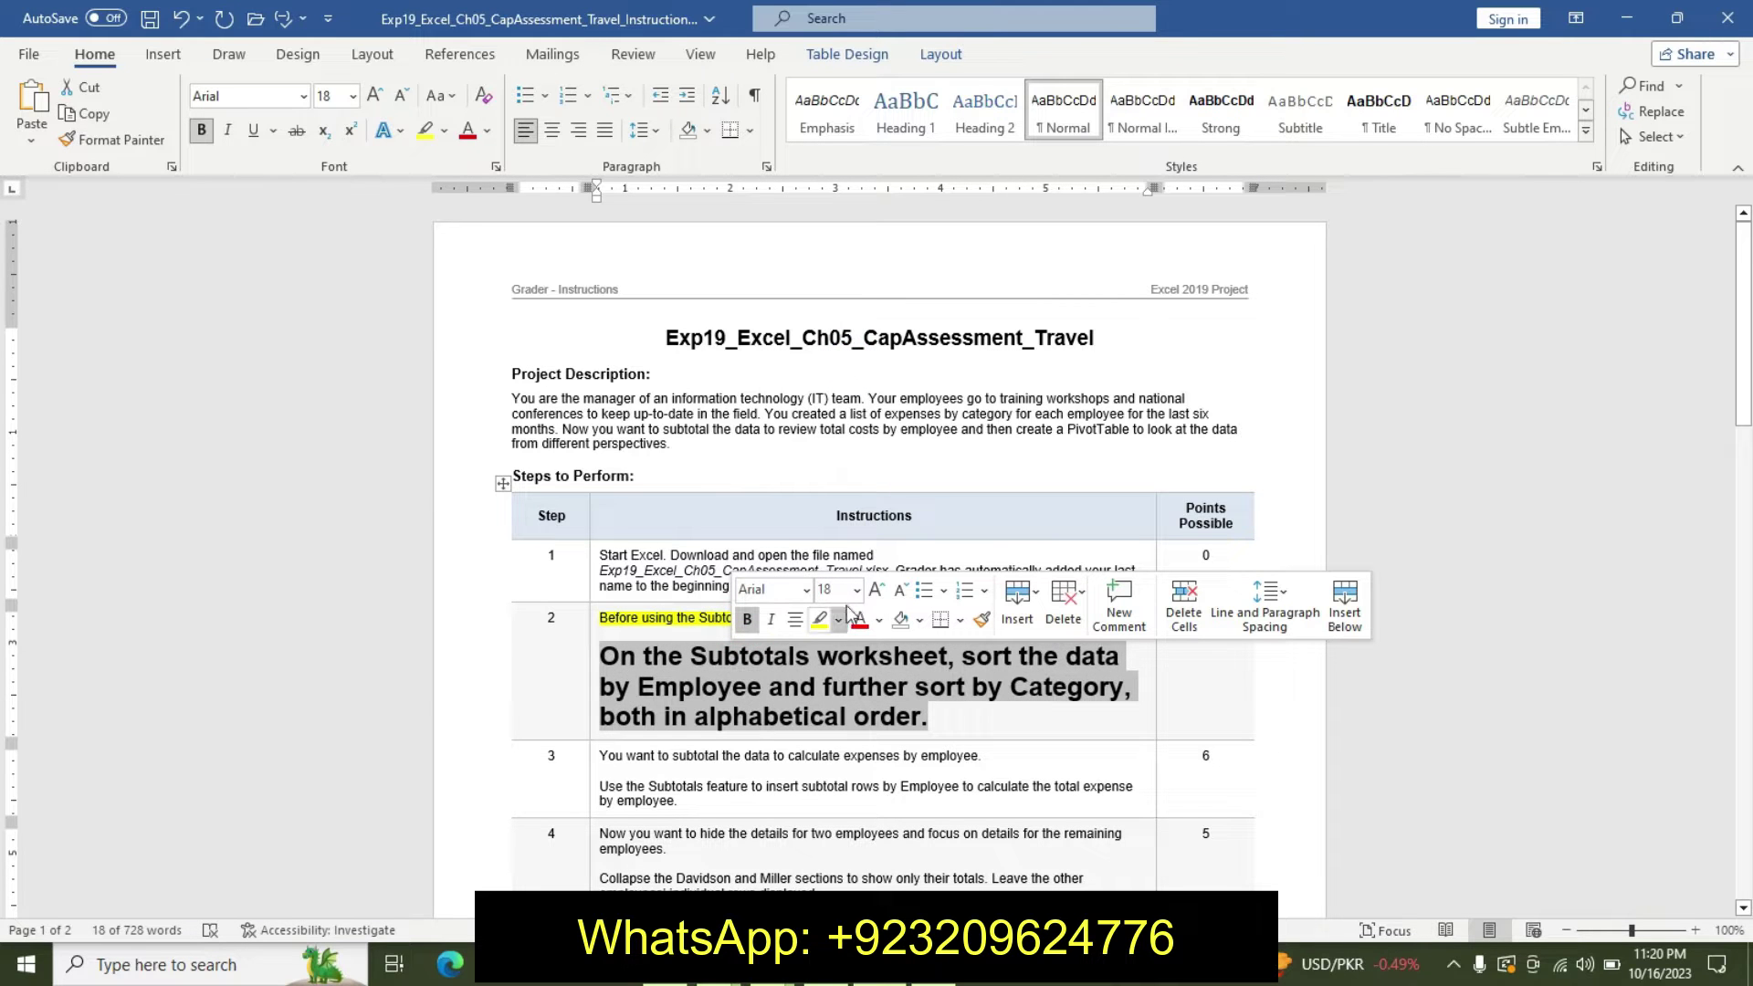
click(856, 592)
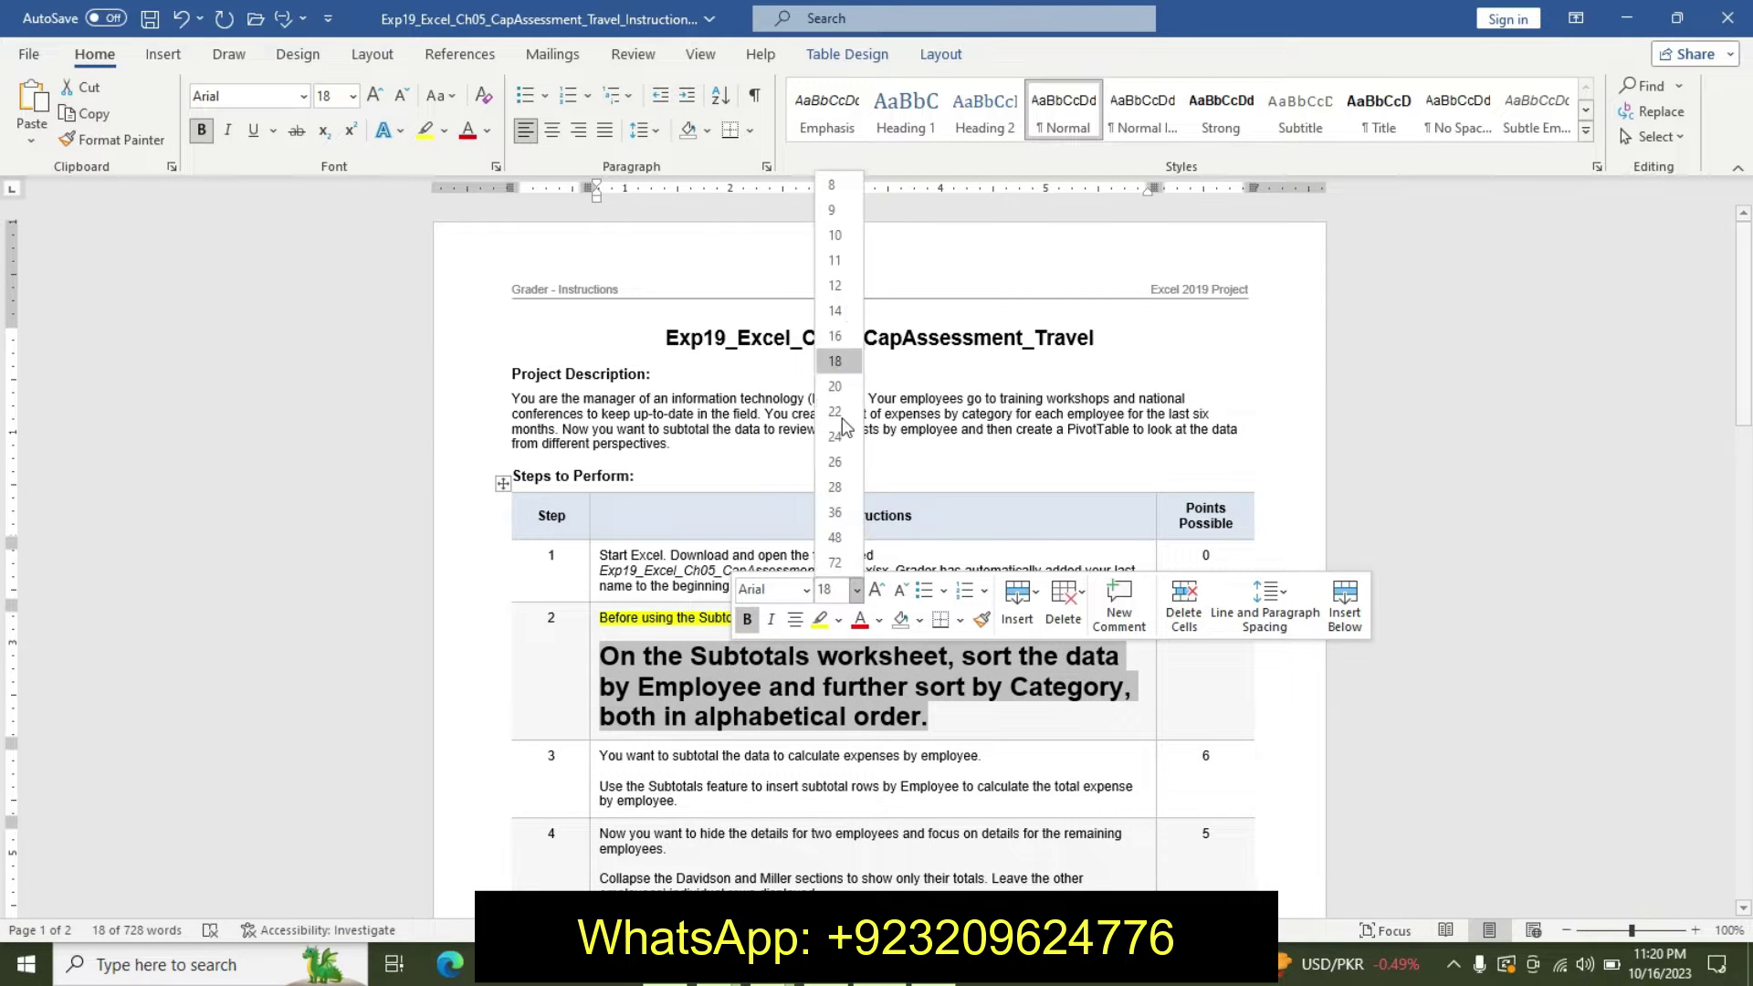
click(840, 306)
click(839, 621)
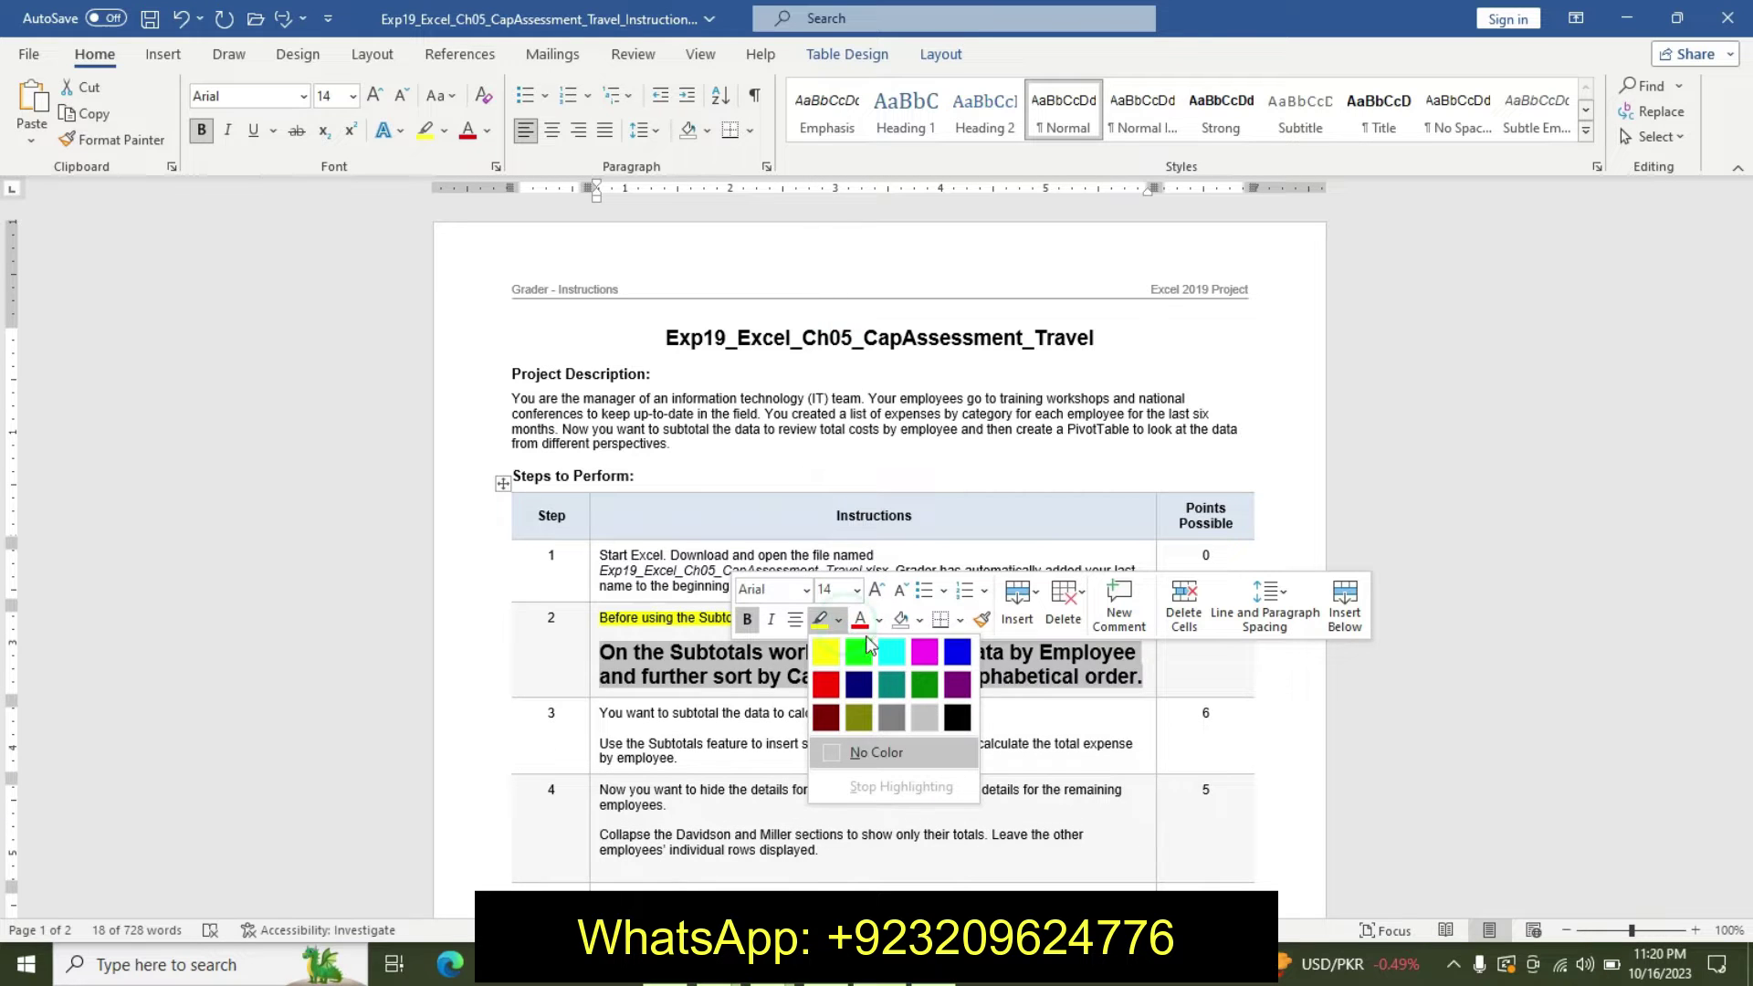
click(892, 653)
Select the sheet name and the Employee and Category sorting phrase in Step 2
drag(672, 651, 847, 651)
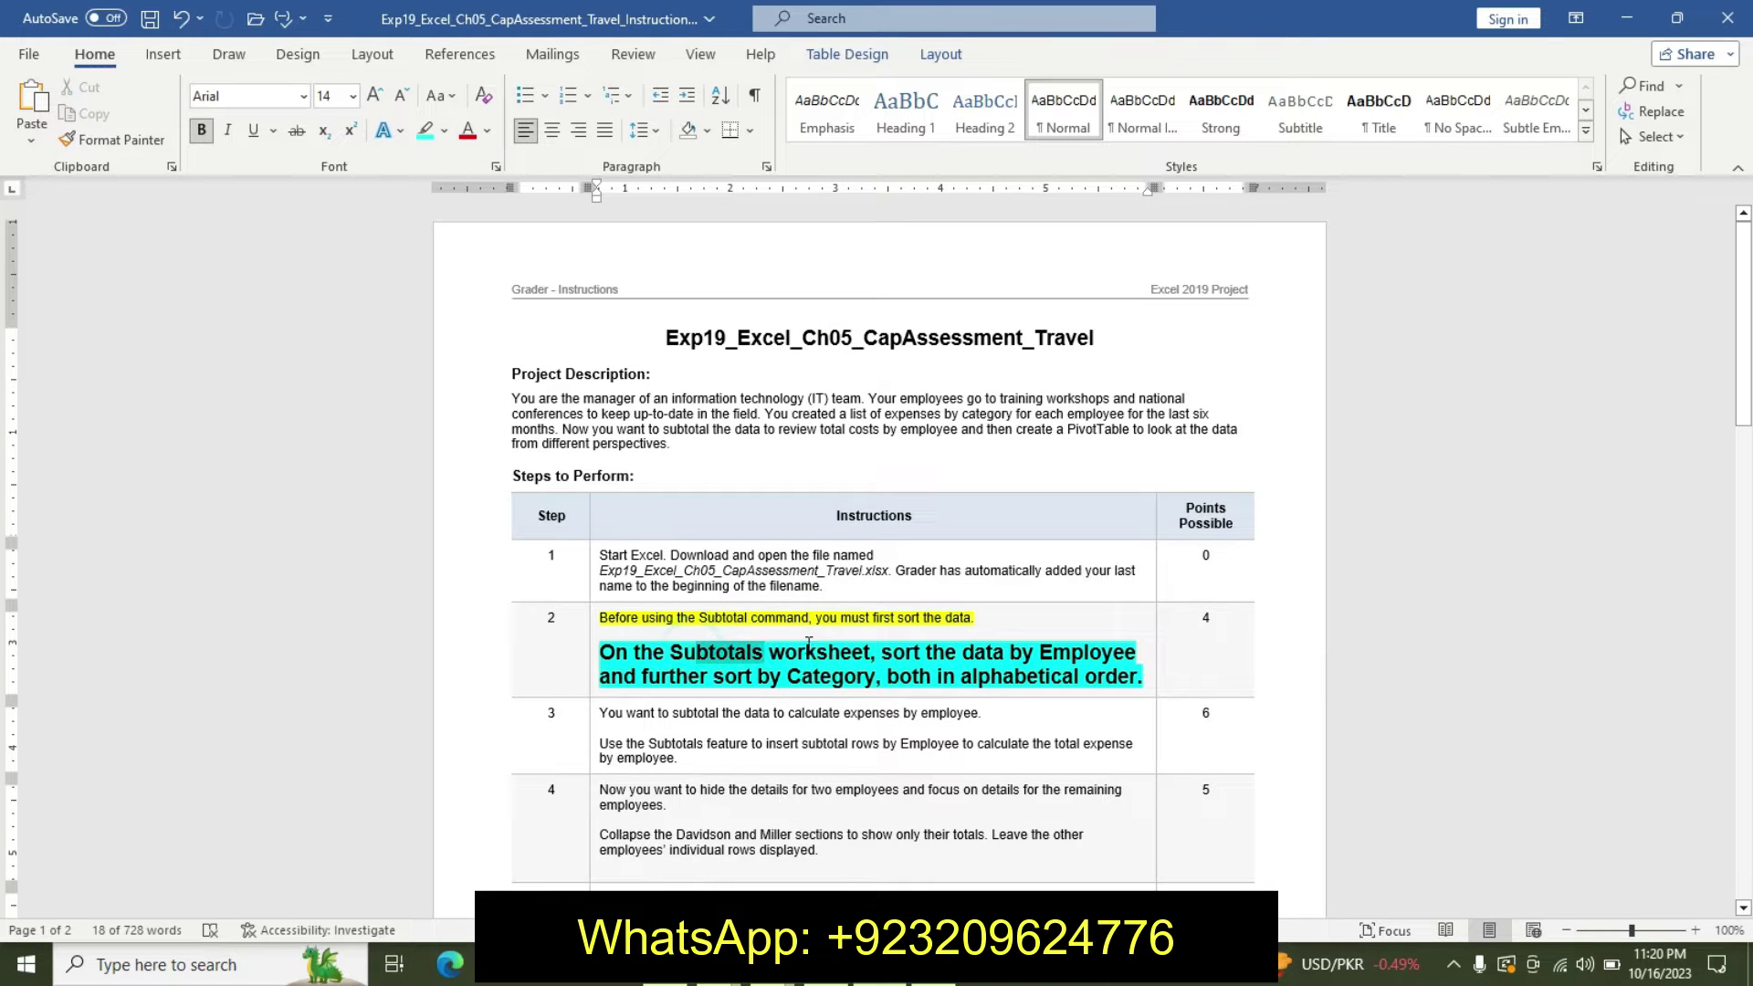
click(846, 646)
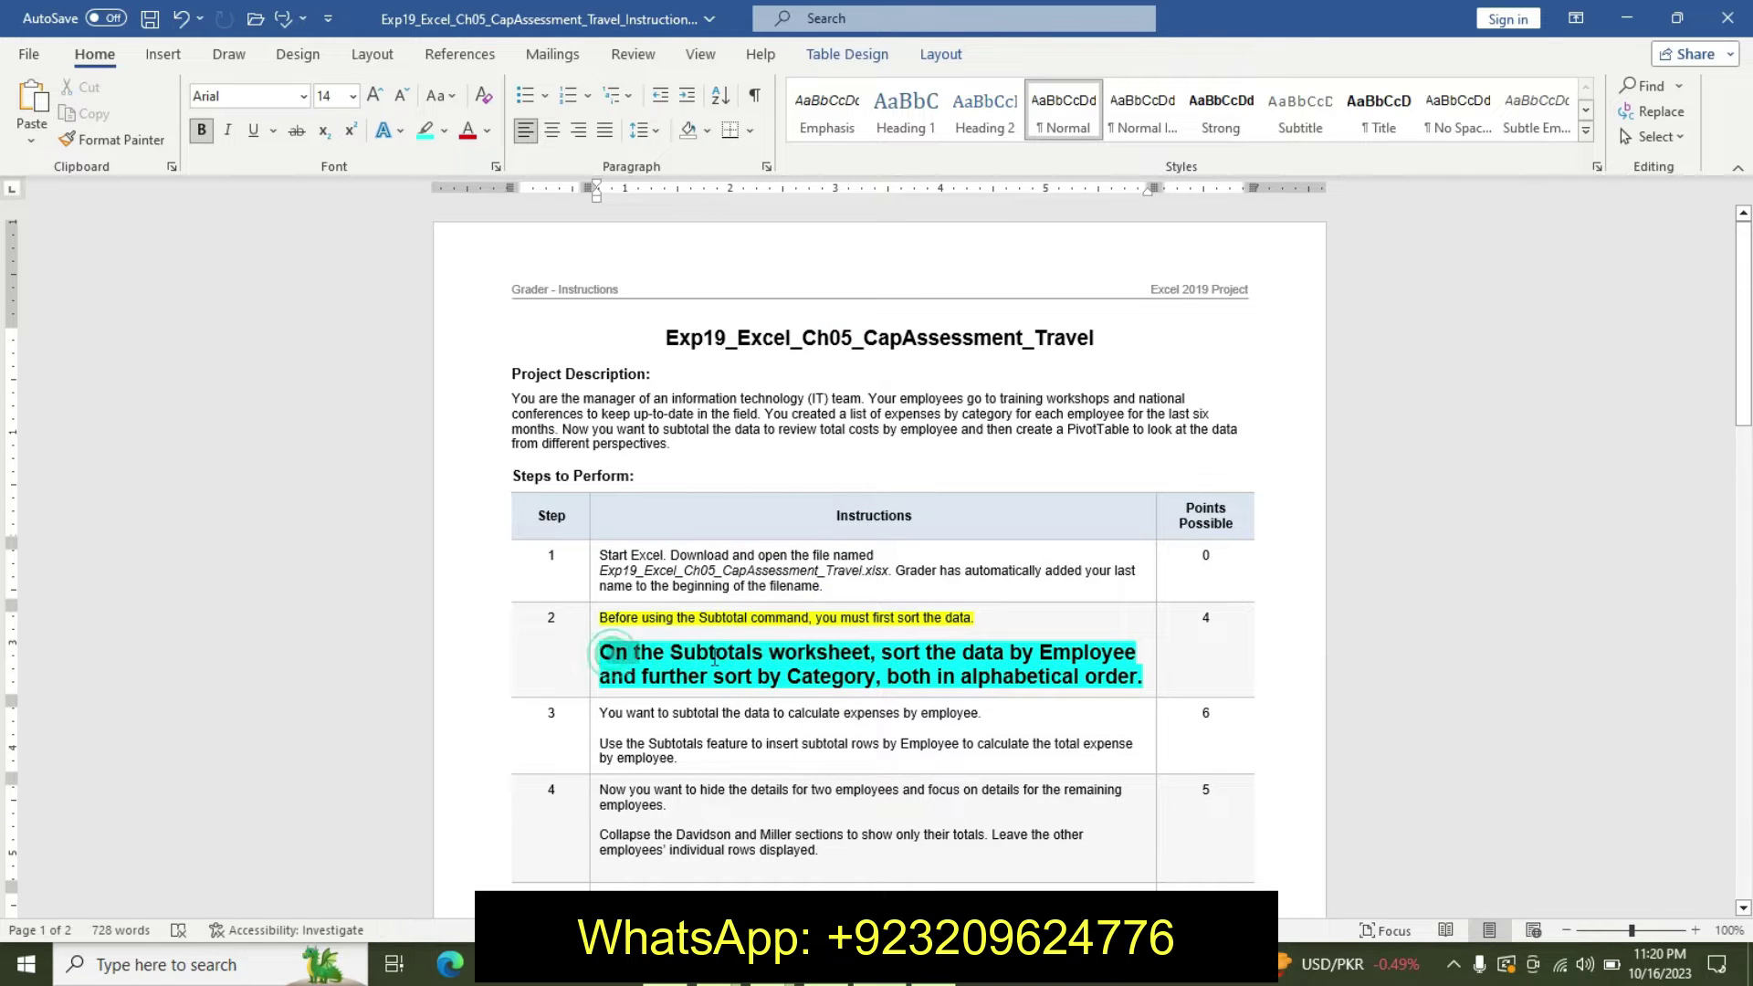
double_click(822, 651)
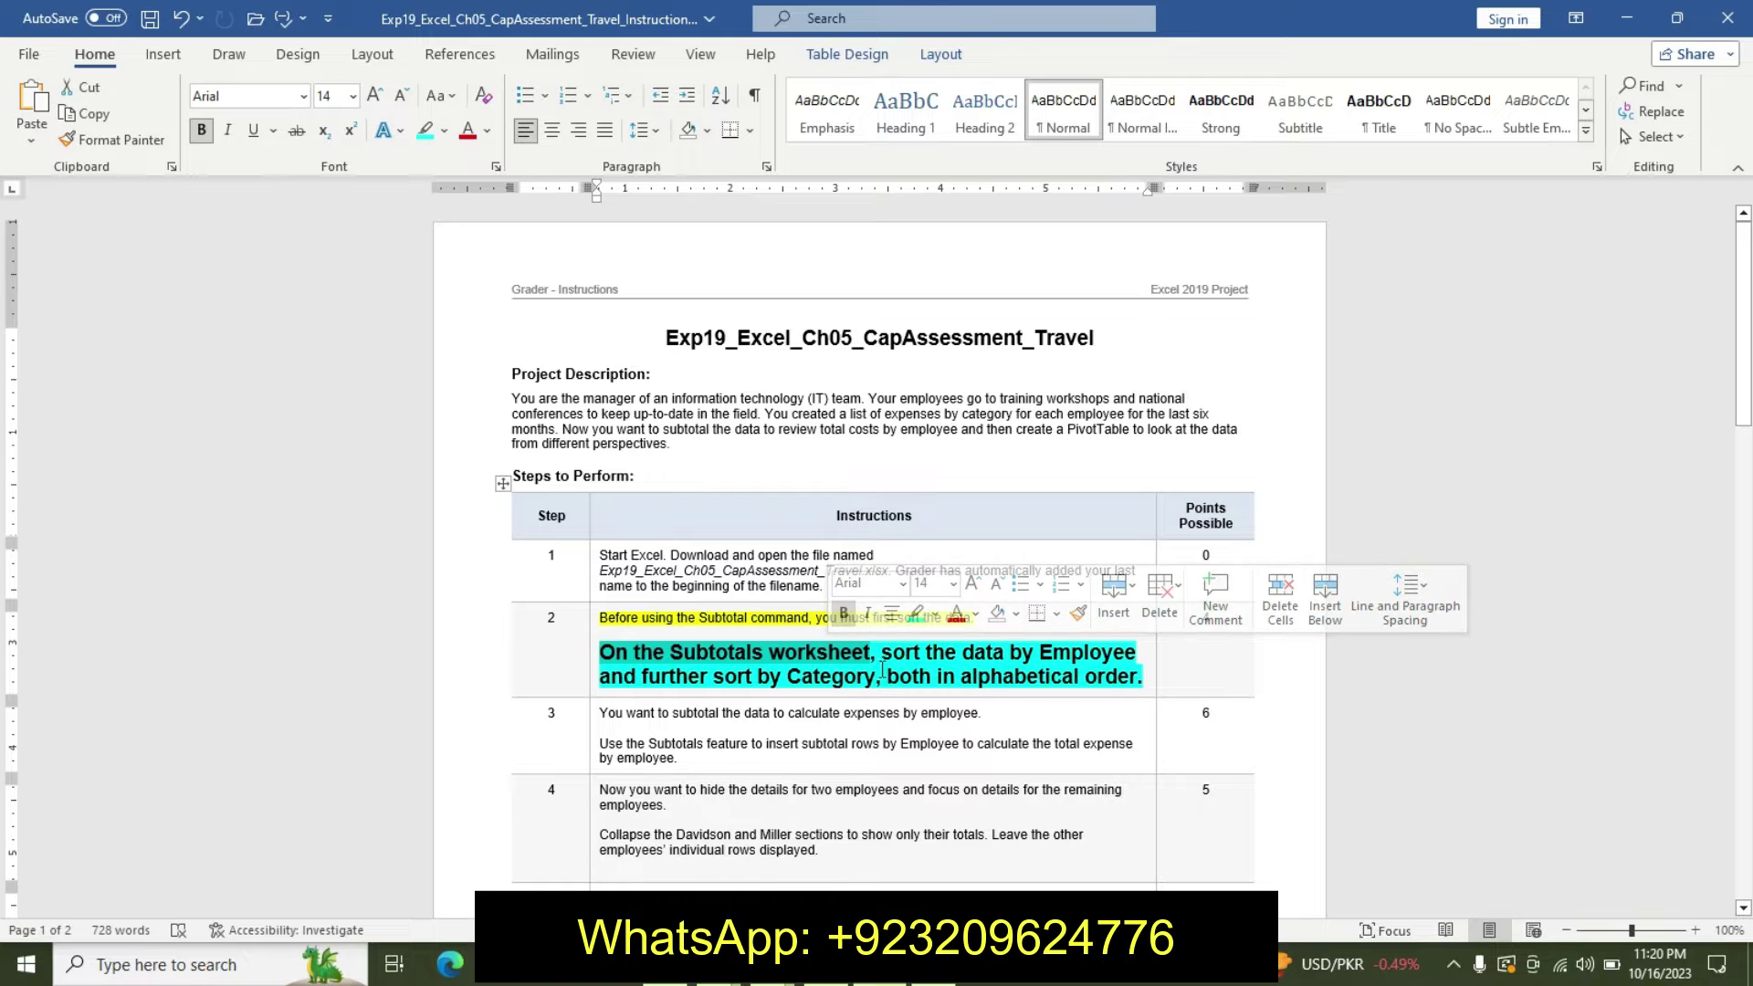
drag(879, 652, 932, 692)
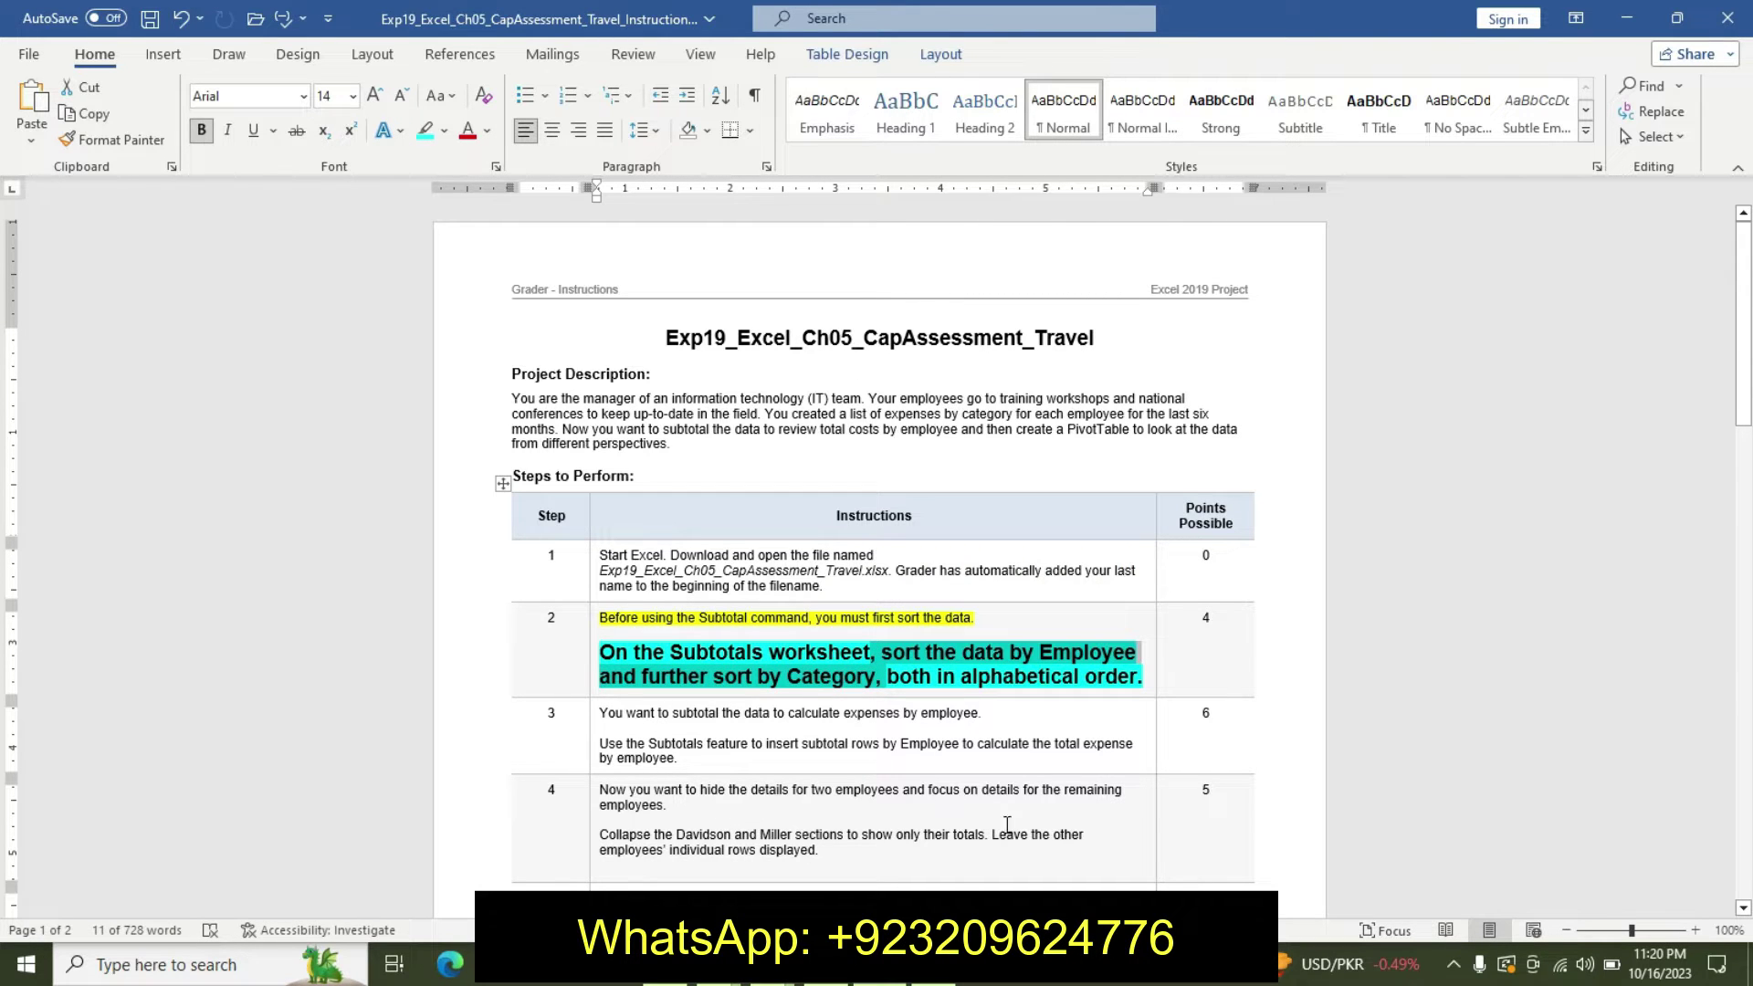
Open Custom Sort for the Subtotals expense data
key(alt+Tab)
click(220, 673)
click(1623, 128)
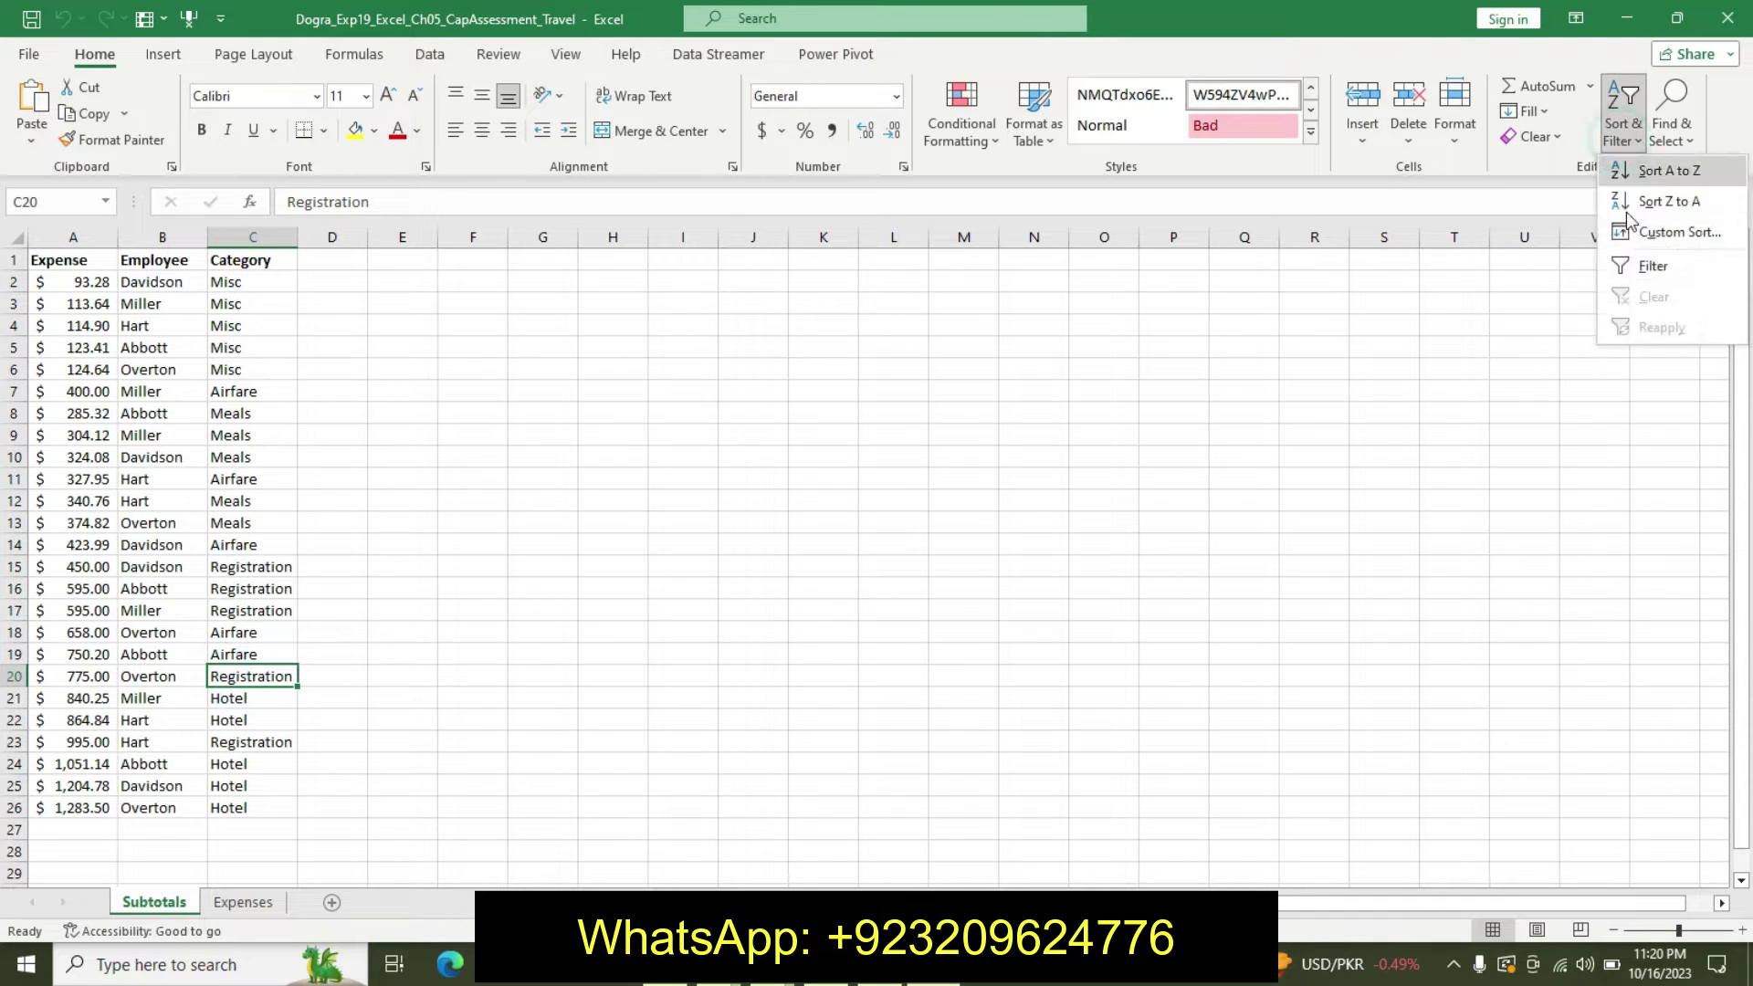
click(1634, 232)
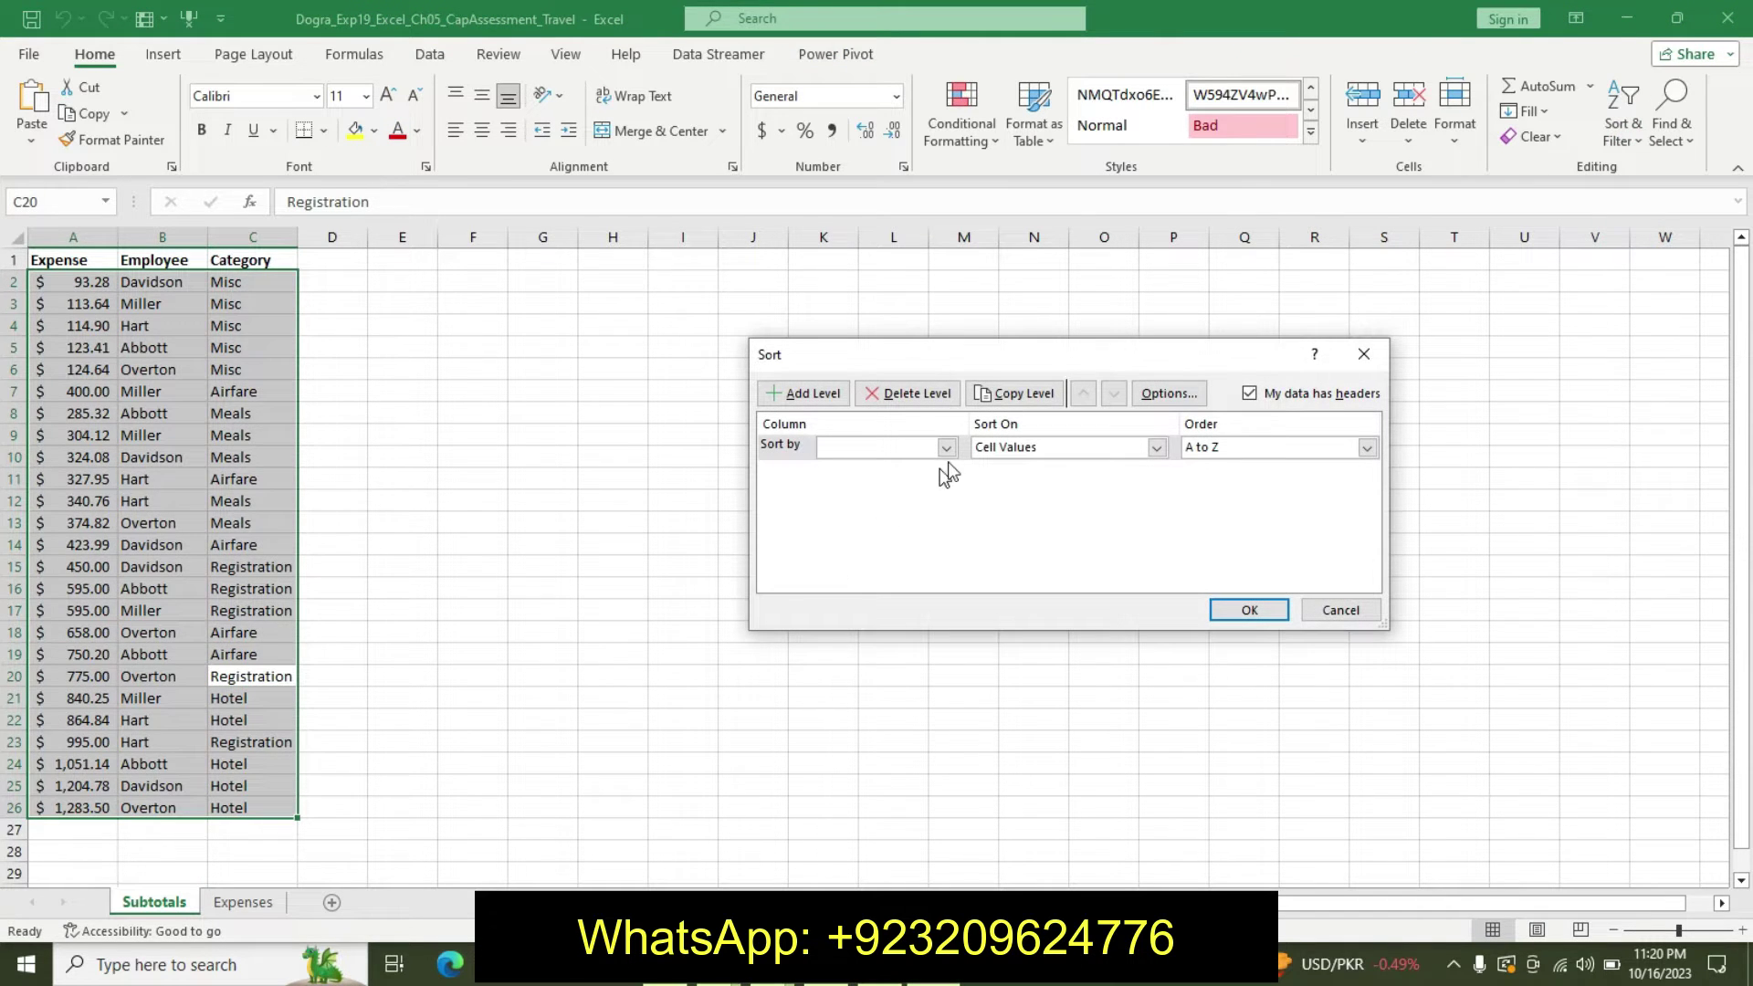
key(alt+Tab)
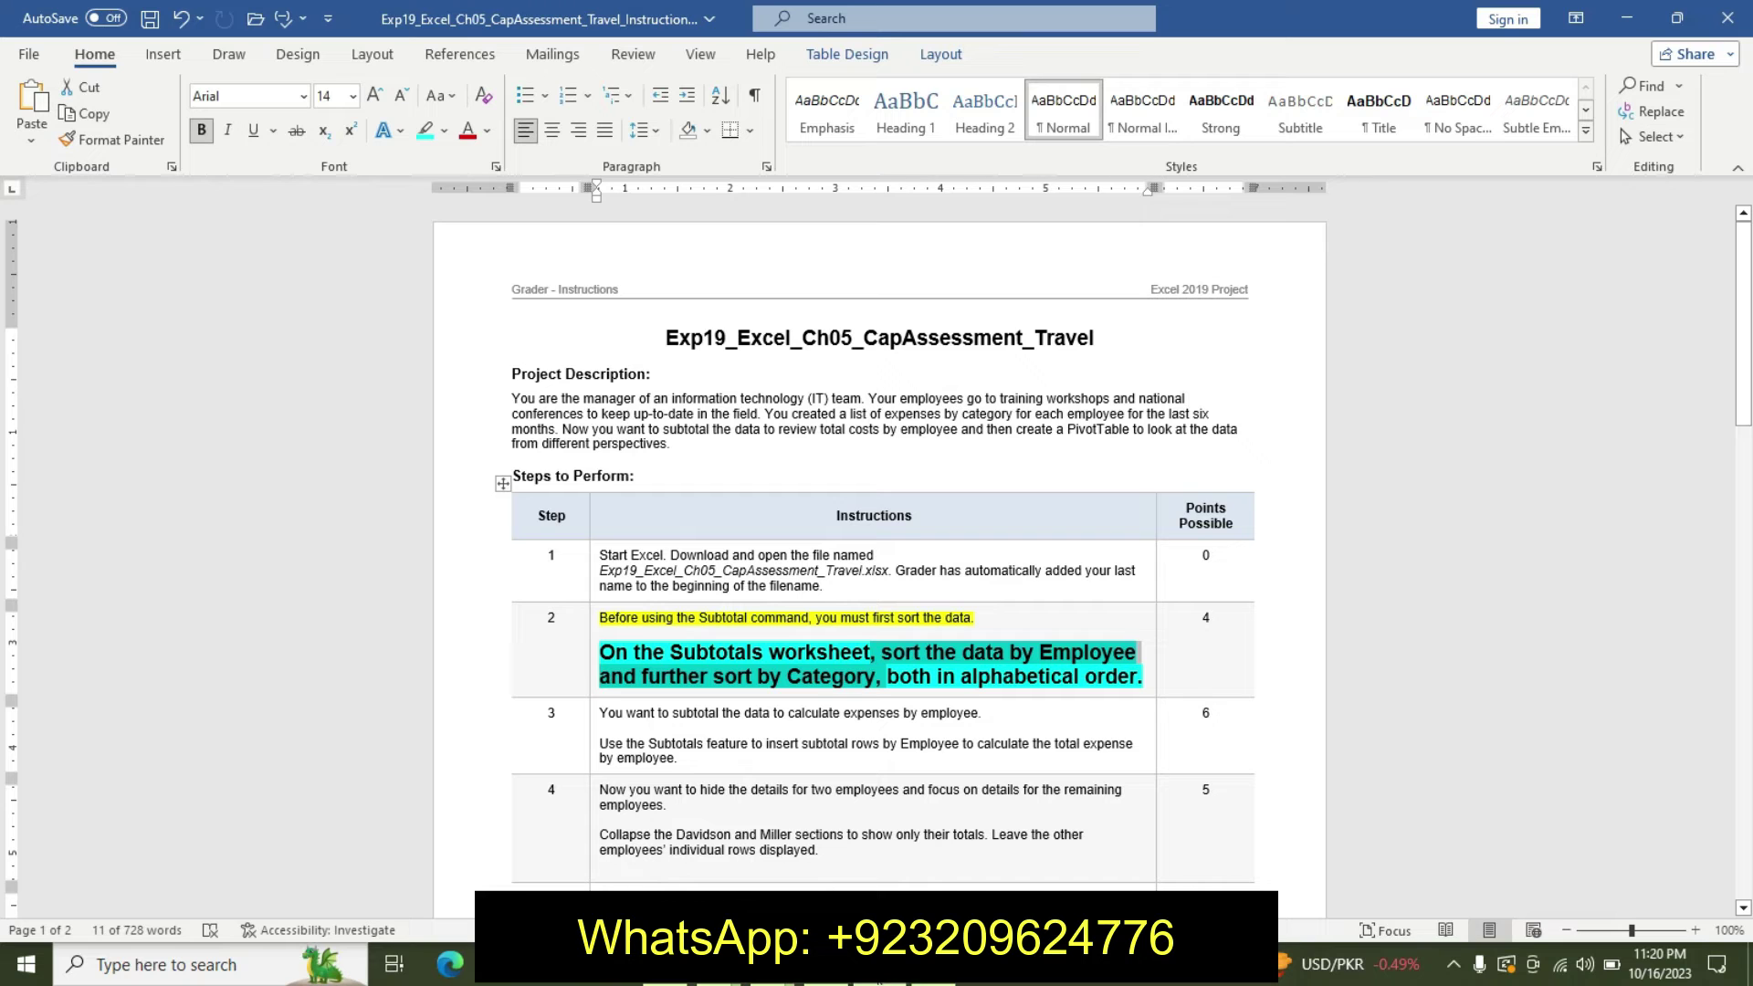
key(alt+Tab)
Sort by Employee then Category, then undo Step 2's emphasis in Word
click(947, 448)
click(911, 482)
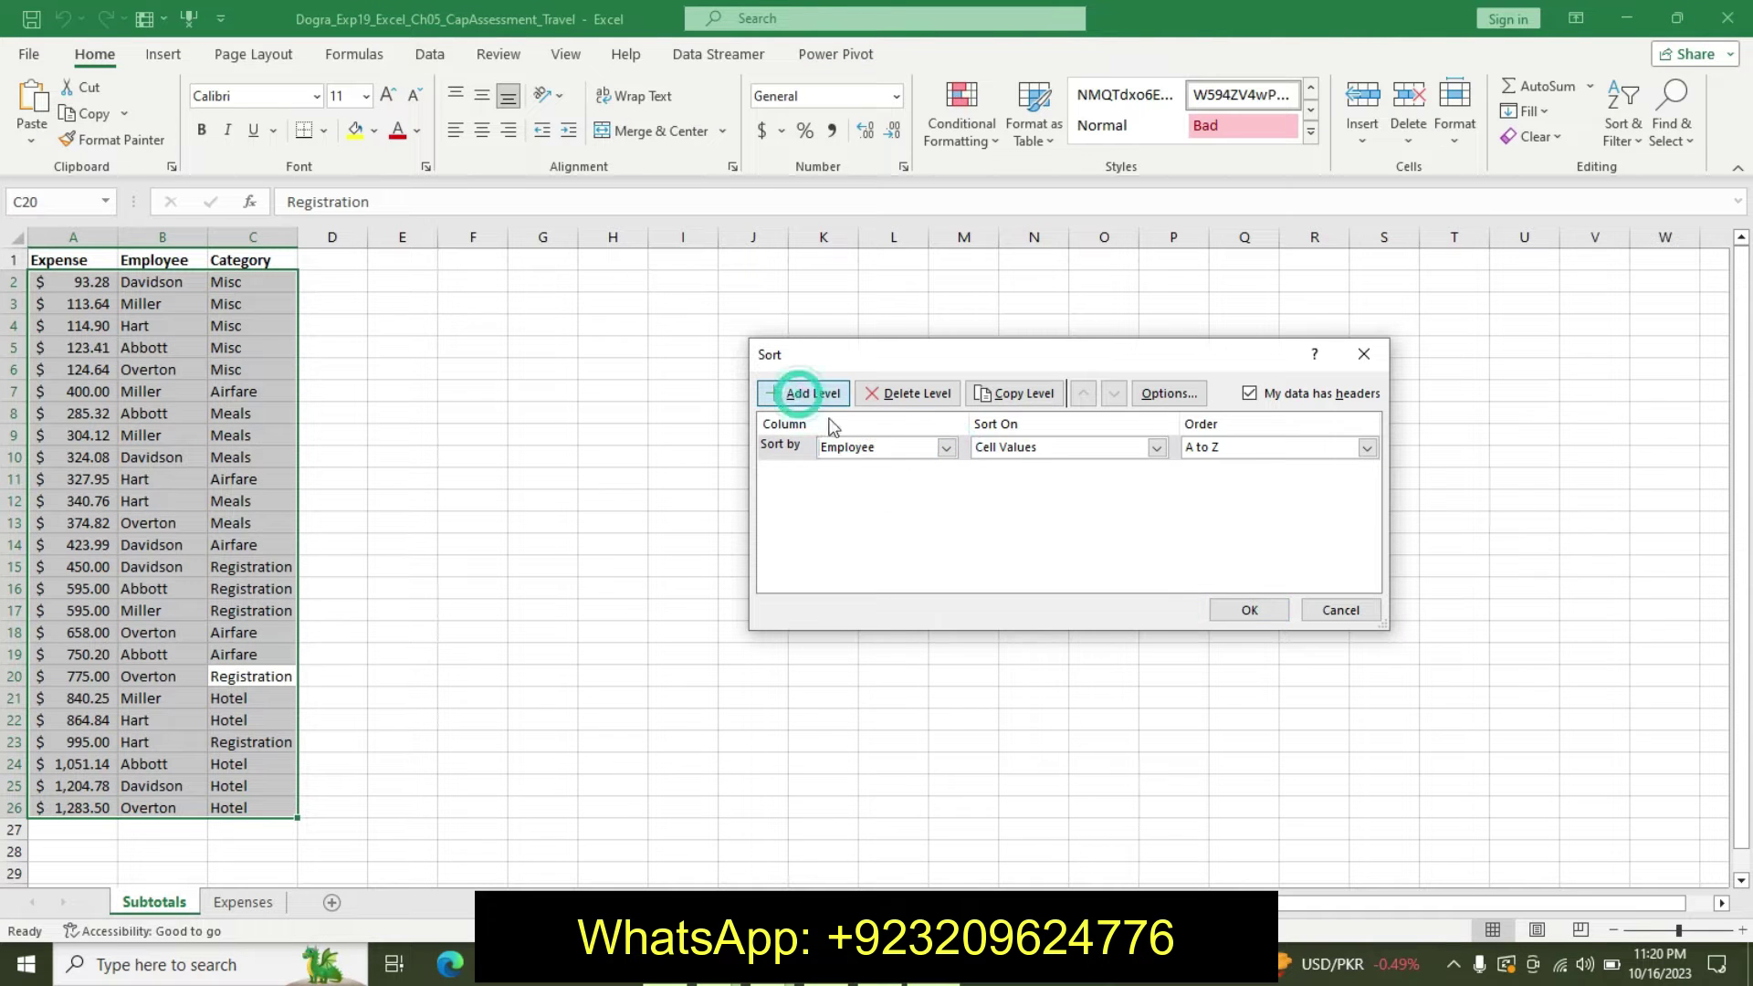
click(799, 393)
click(947, 472)
click(890, 521)
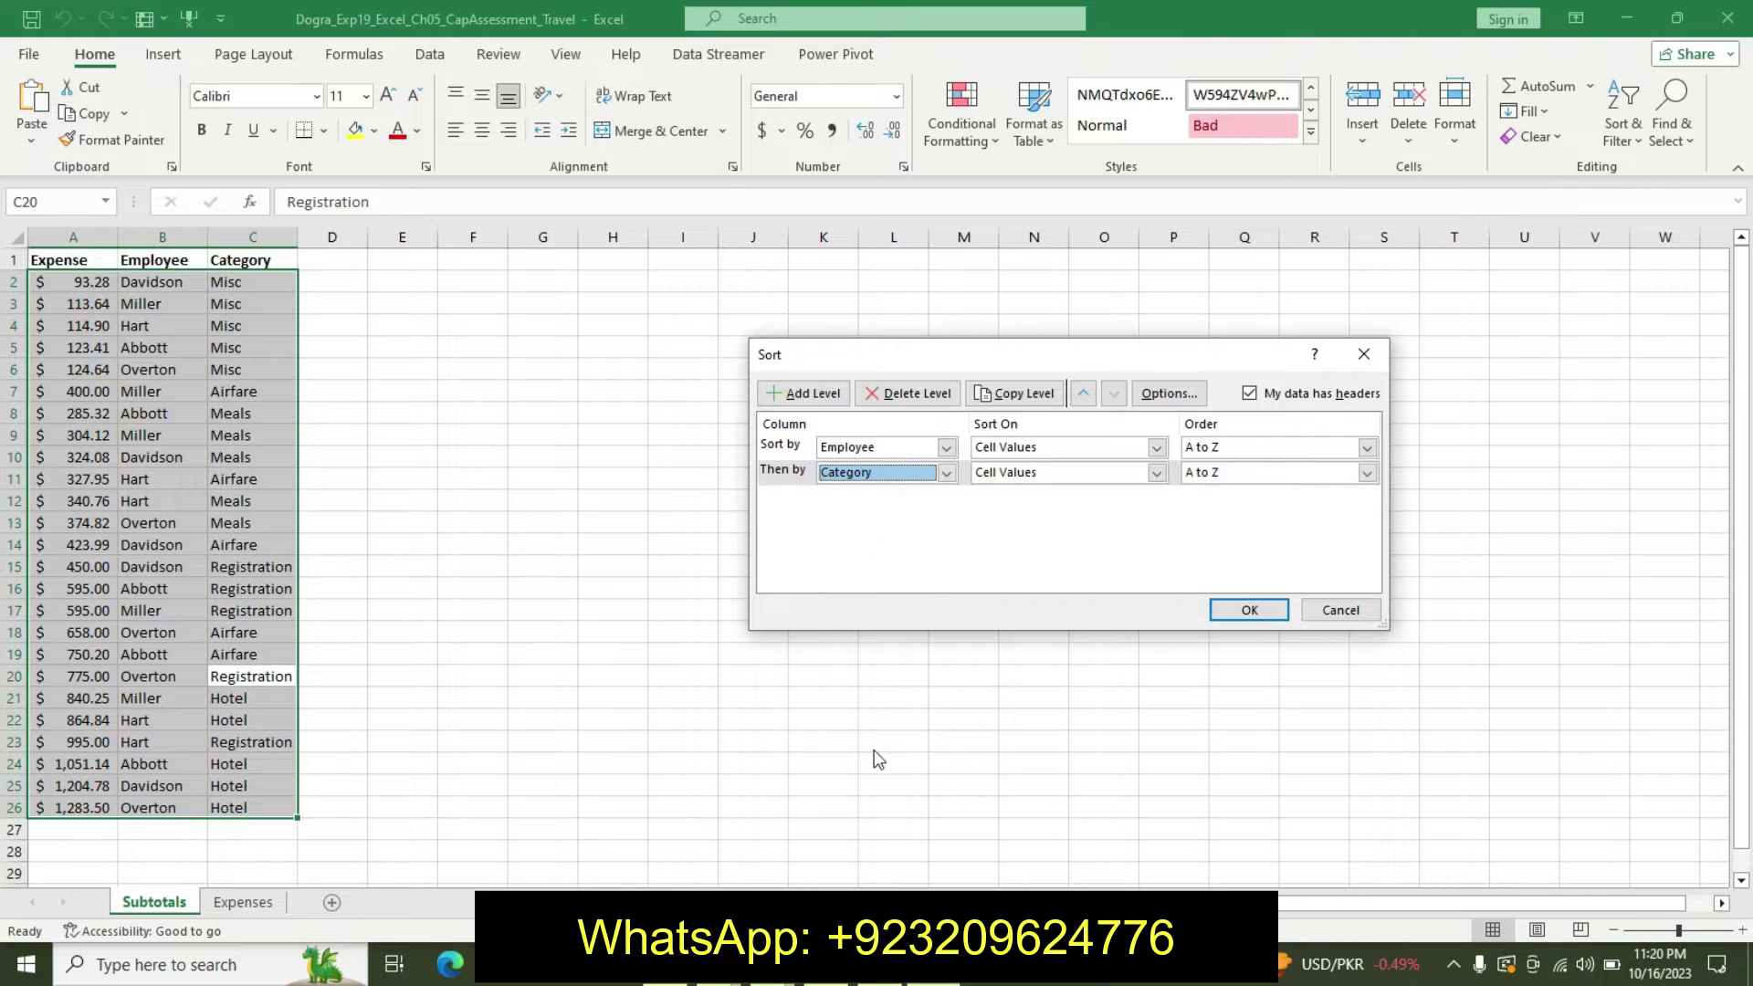
key(alt+Tab)
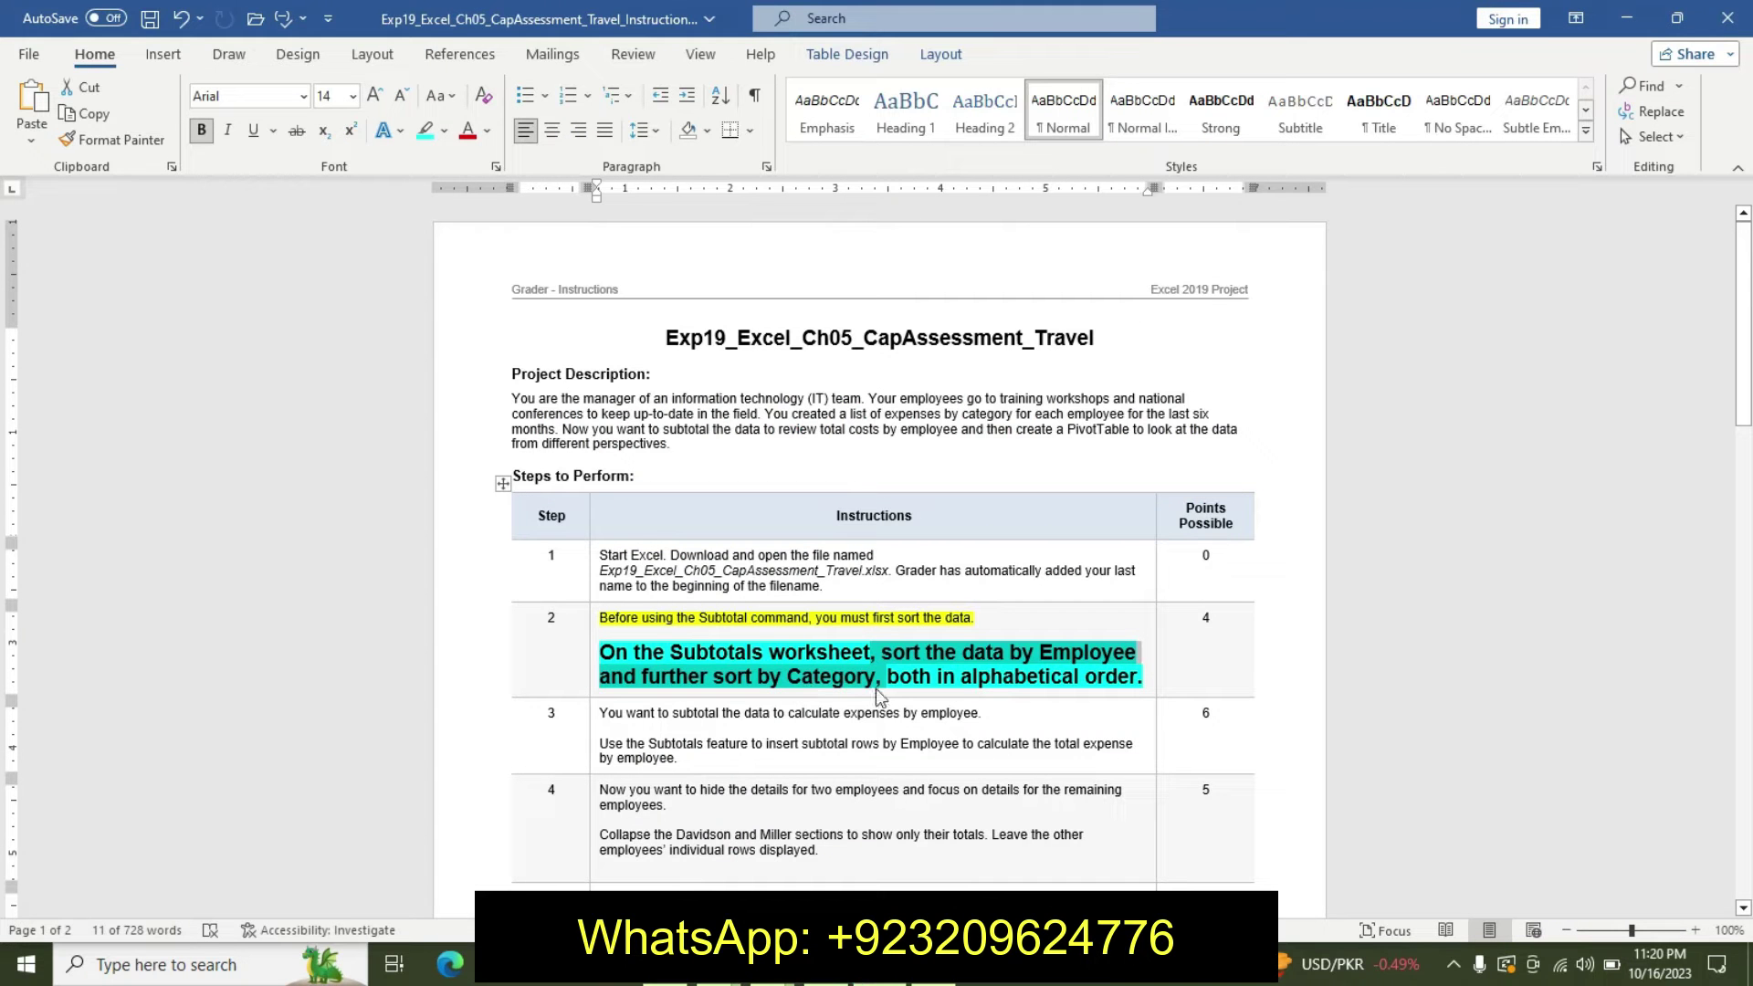
key(alt+Tab)
click(1261, 601)
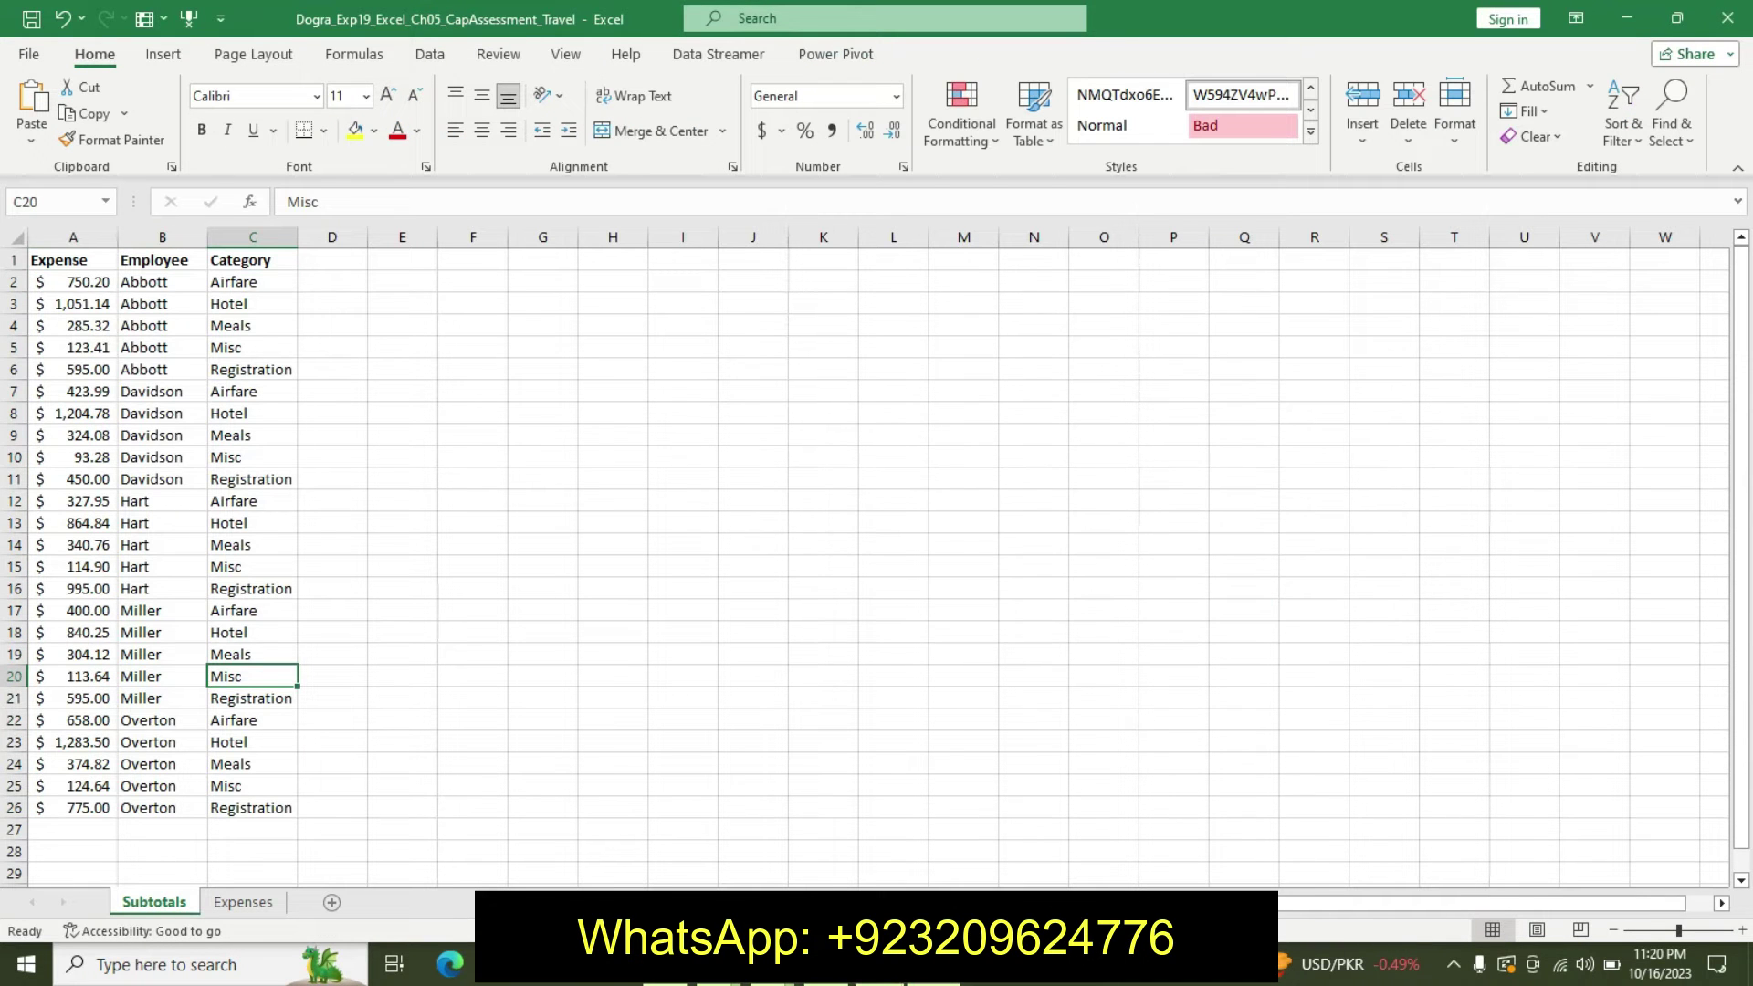
key(alt+Tab)
key(ctrl+z)
key(ctrl+z)
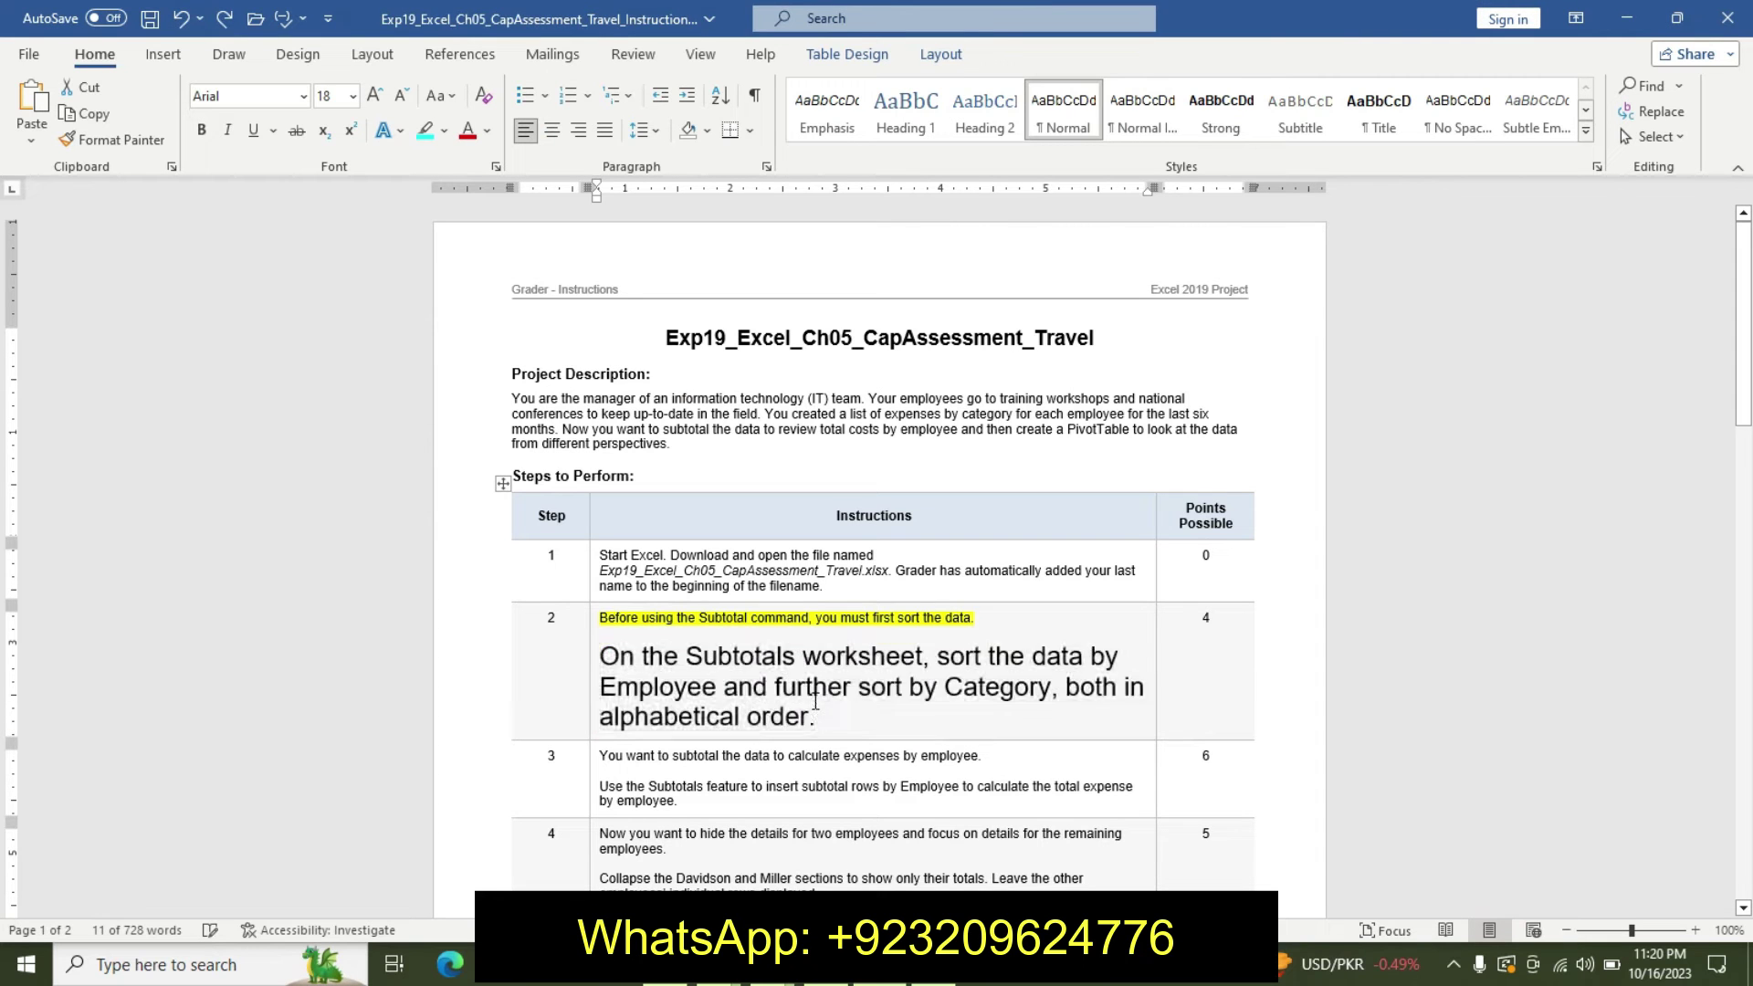
key(ctrl+z)
key(ctrl+z)
drag(1744, 435, 1744, 486)
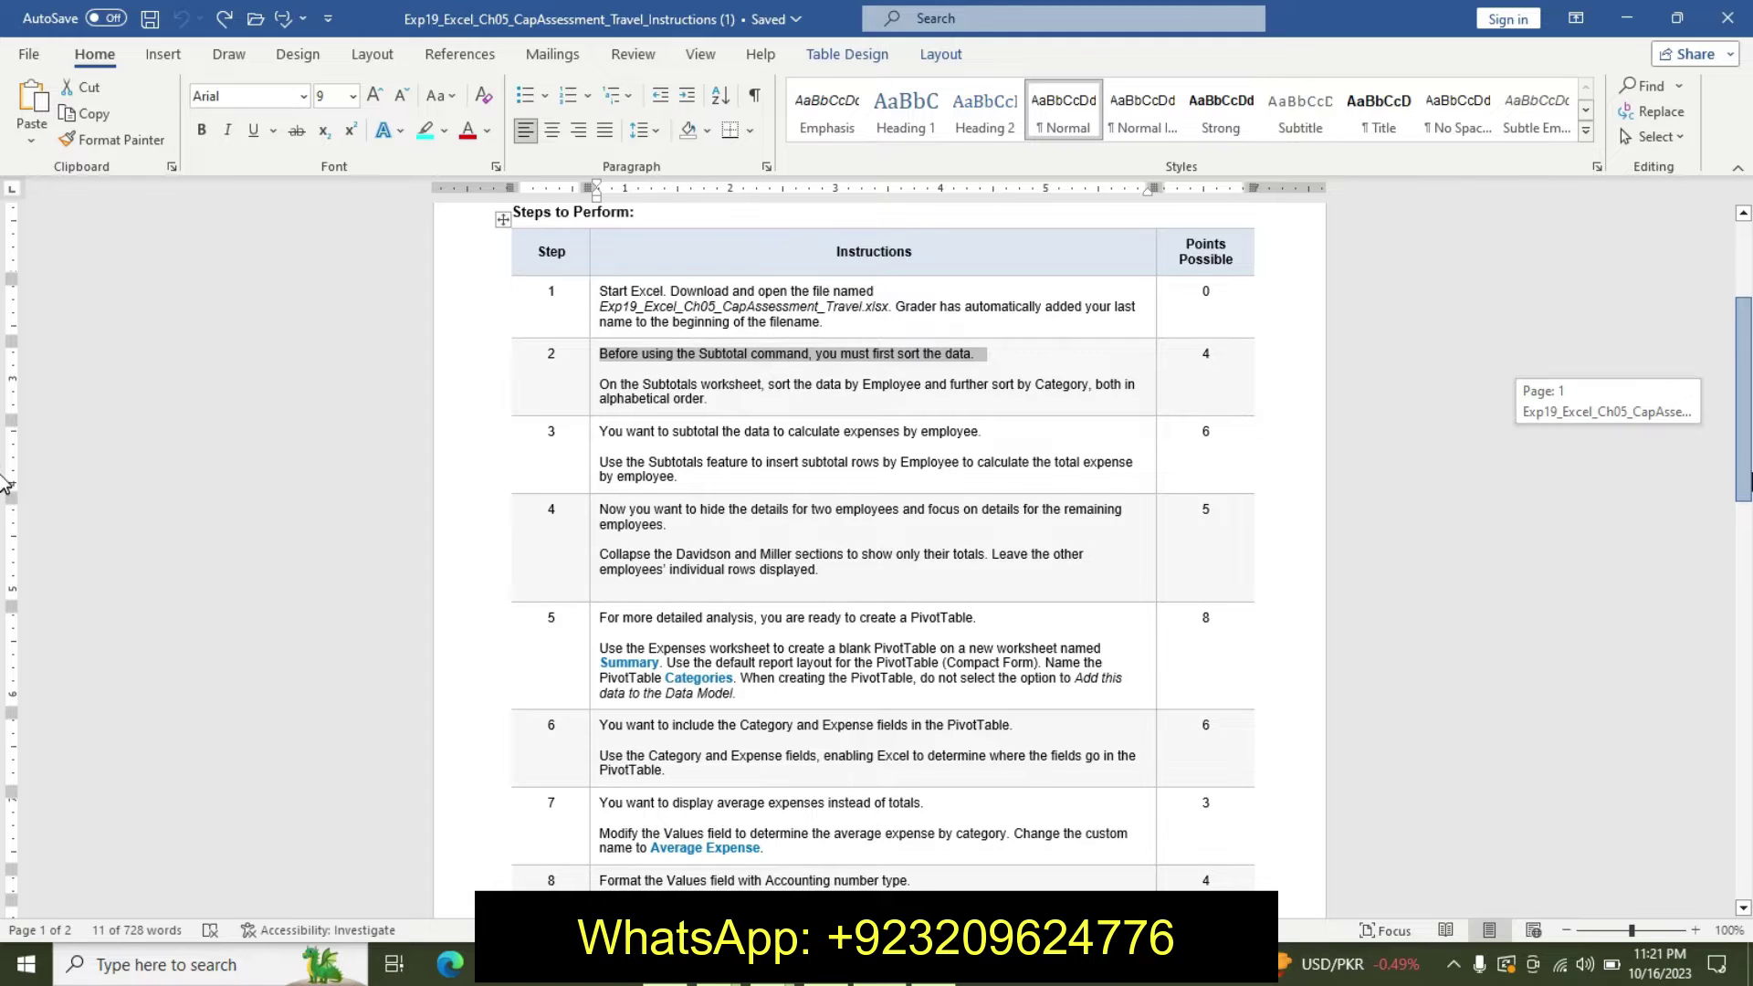
drag(5, 487, 1460, 416)
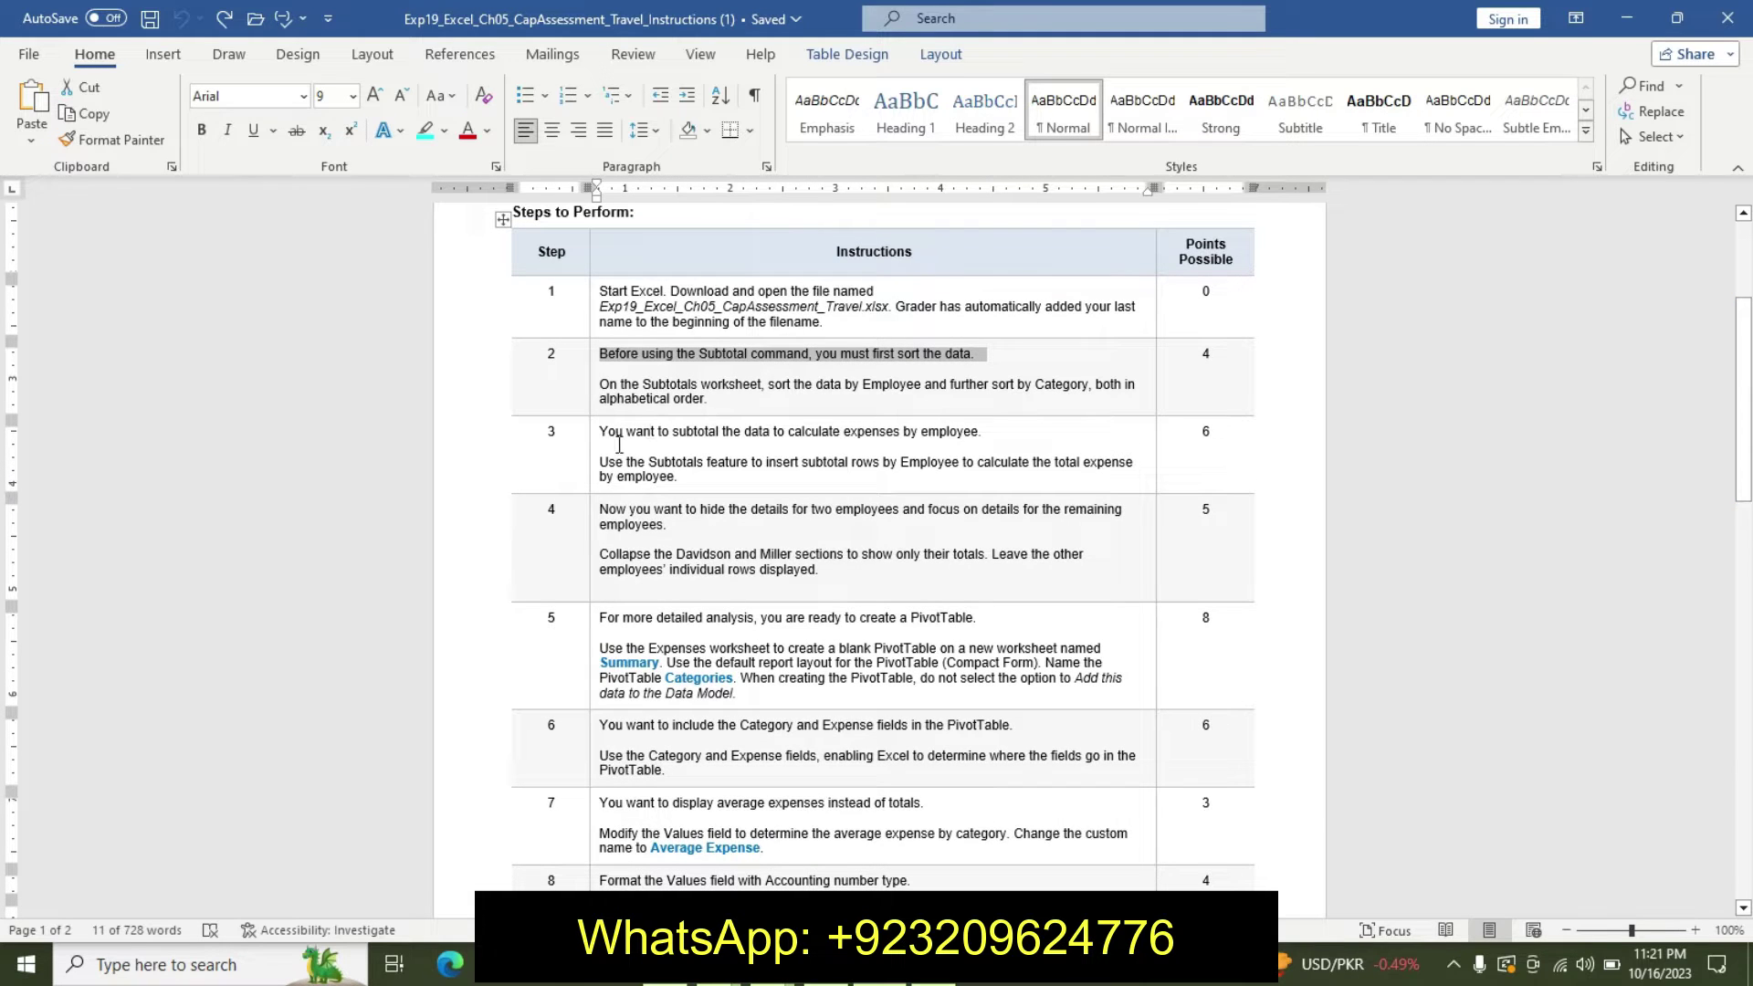
drag(610, 431, 962, 426)
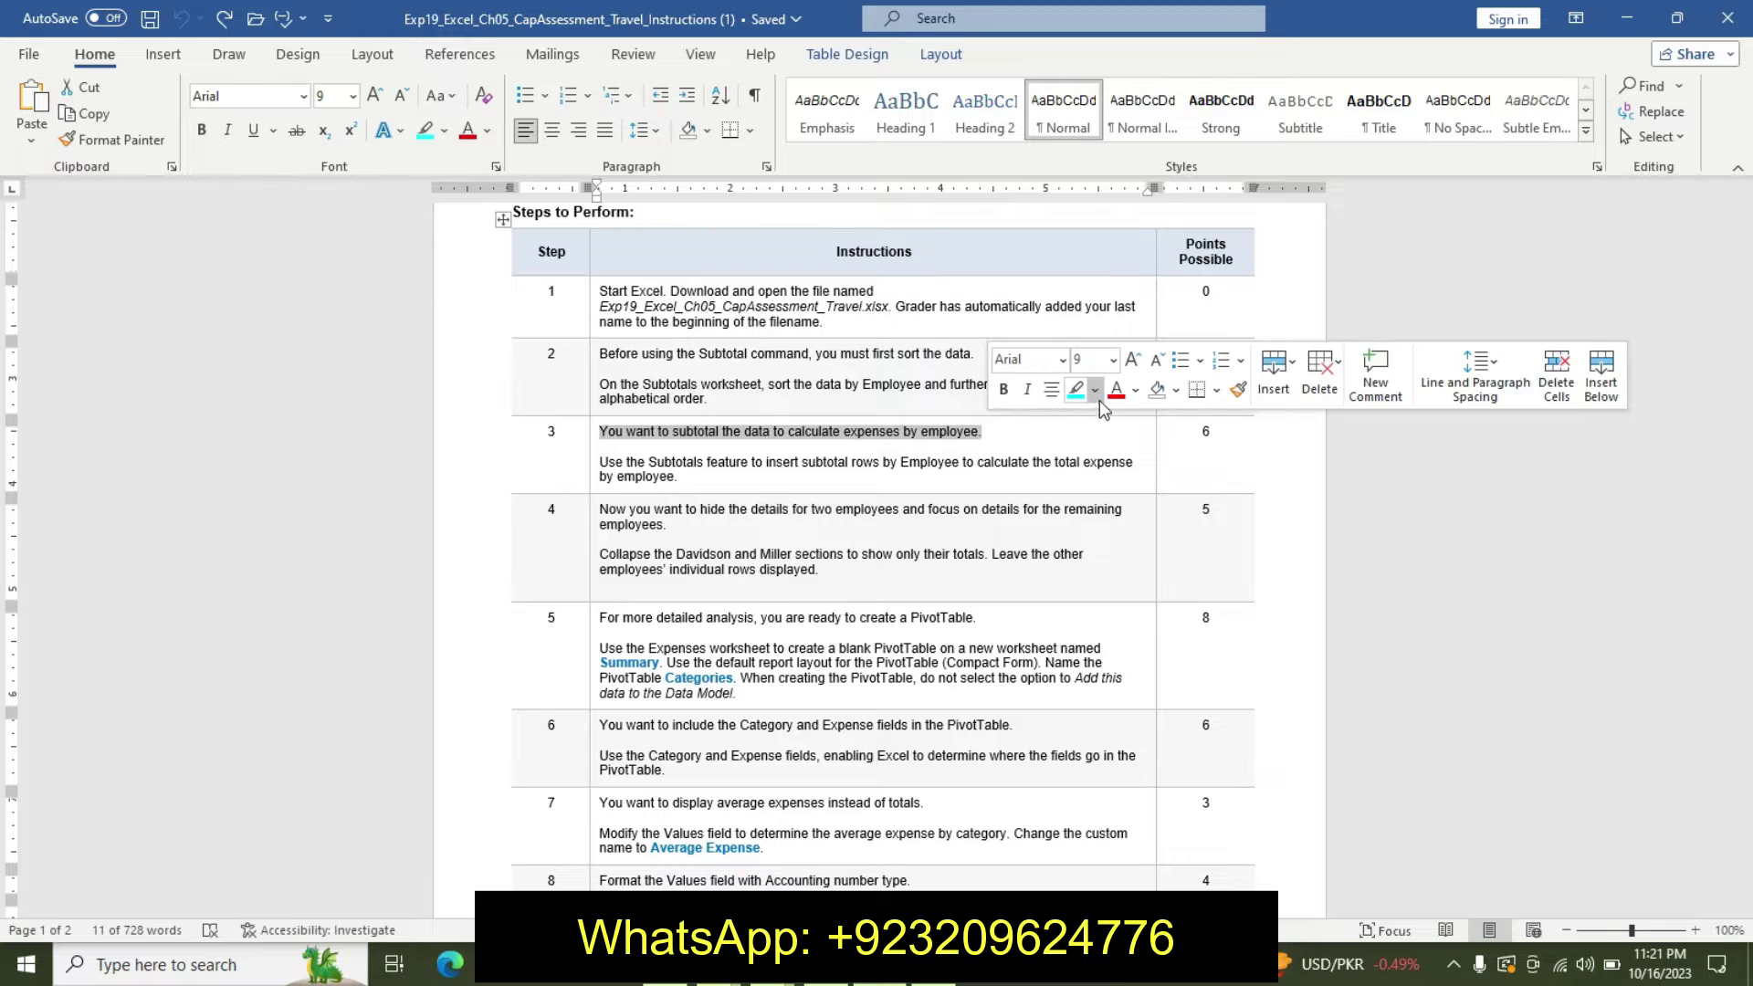
Highlight Step 3's first sentence in yellow
click(1095, 390)
click(1083, 427)
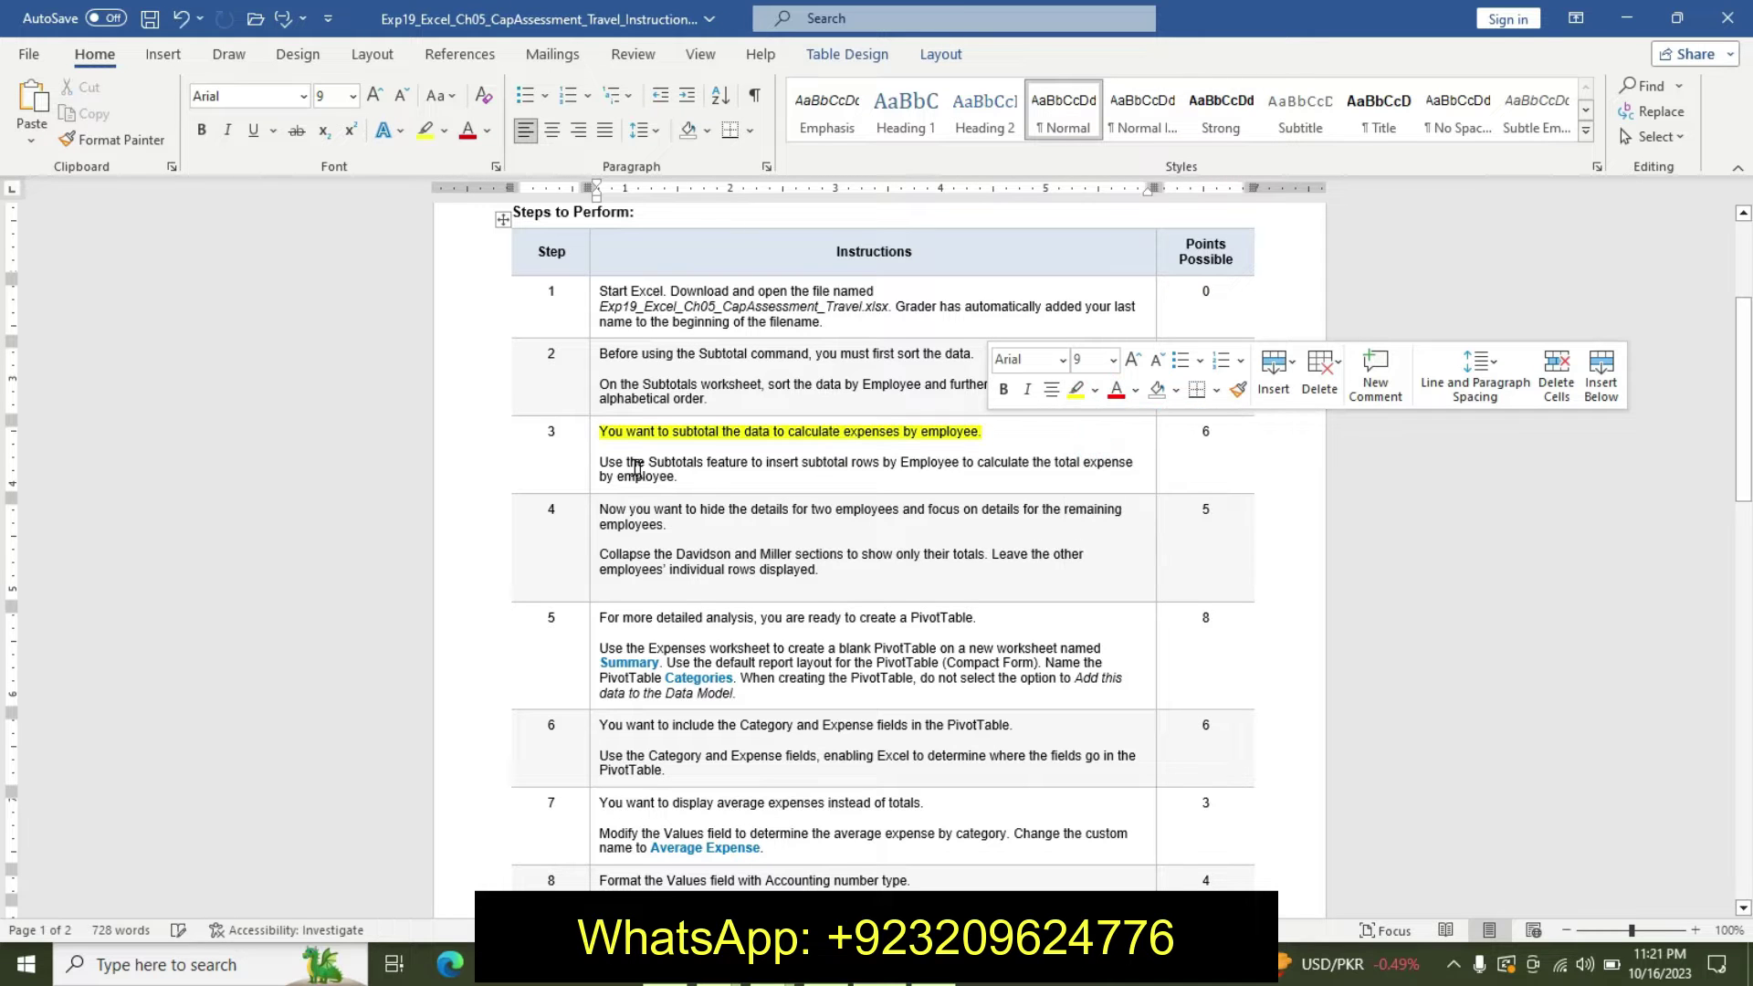
click(599, 454)
Make Step 3's Subtotals paragraph 14 pt, bold, with turquoise highlight
drag(599, 461, 682, 481)
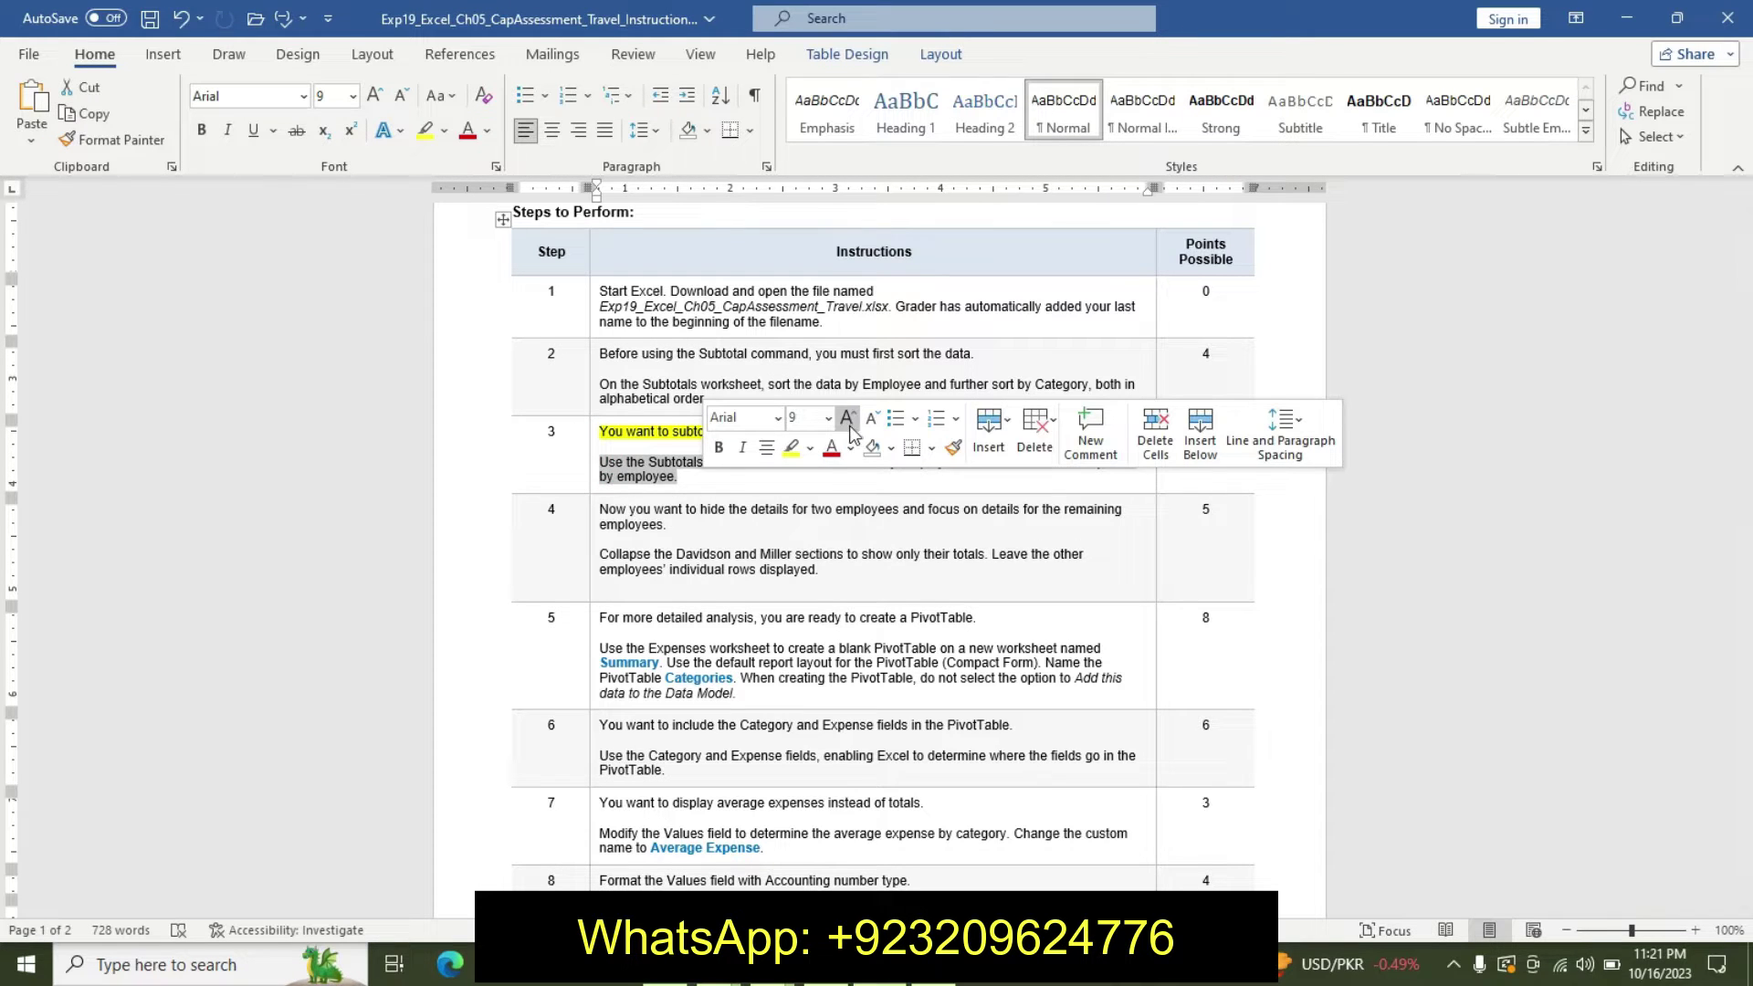
click(827, 419)
click(807, 572)
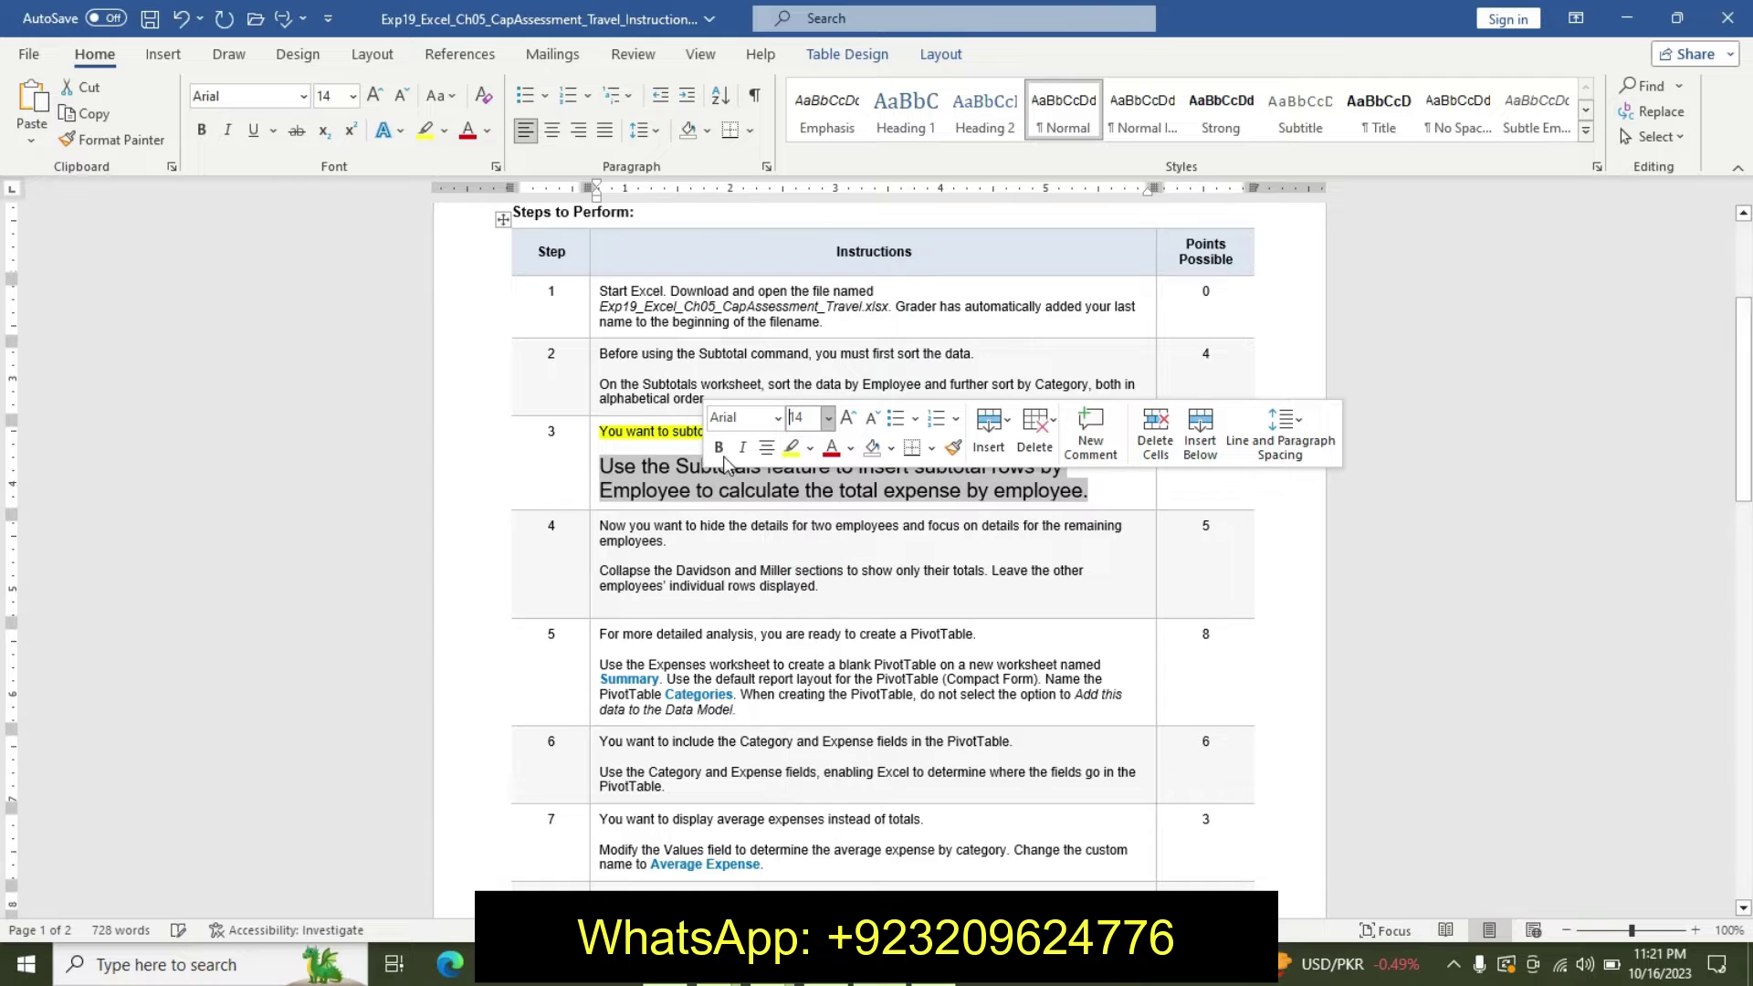
click(718, 447)
click(810, 448)
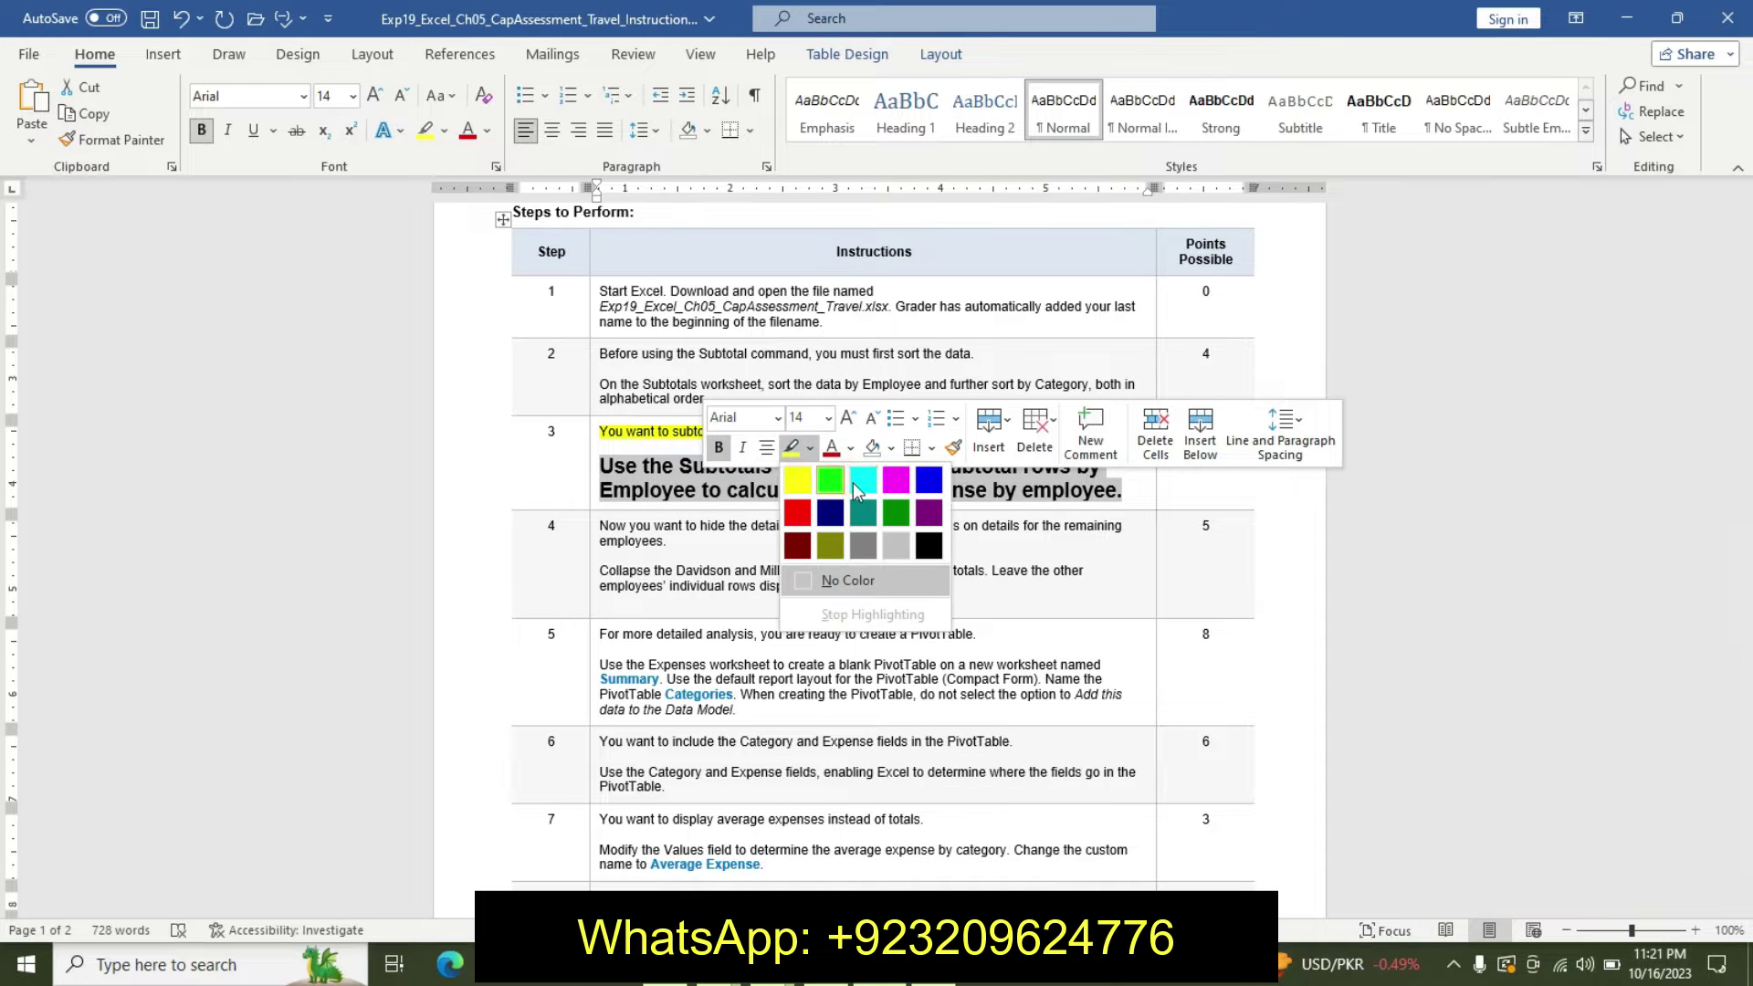
click(859, 465)
click(776, 492)
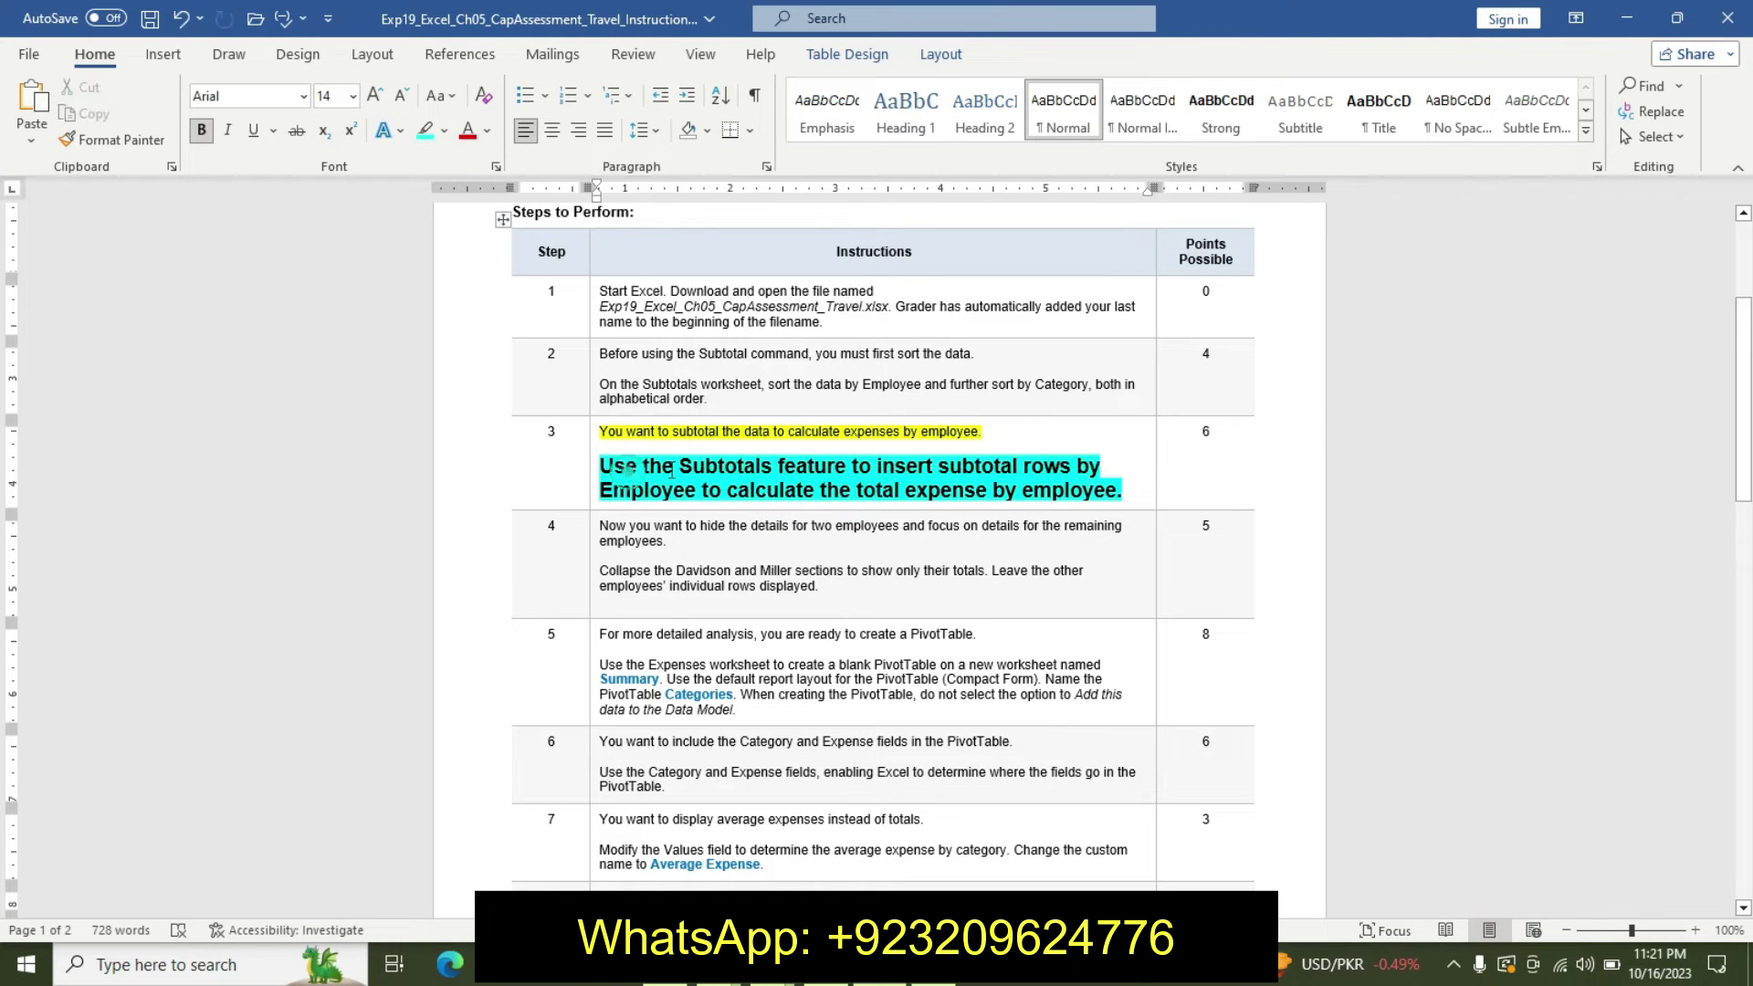
drag(671, 470, 859, 500)
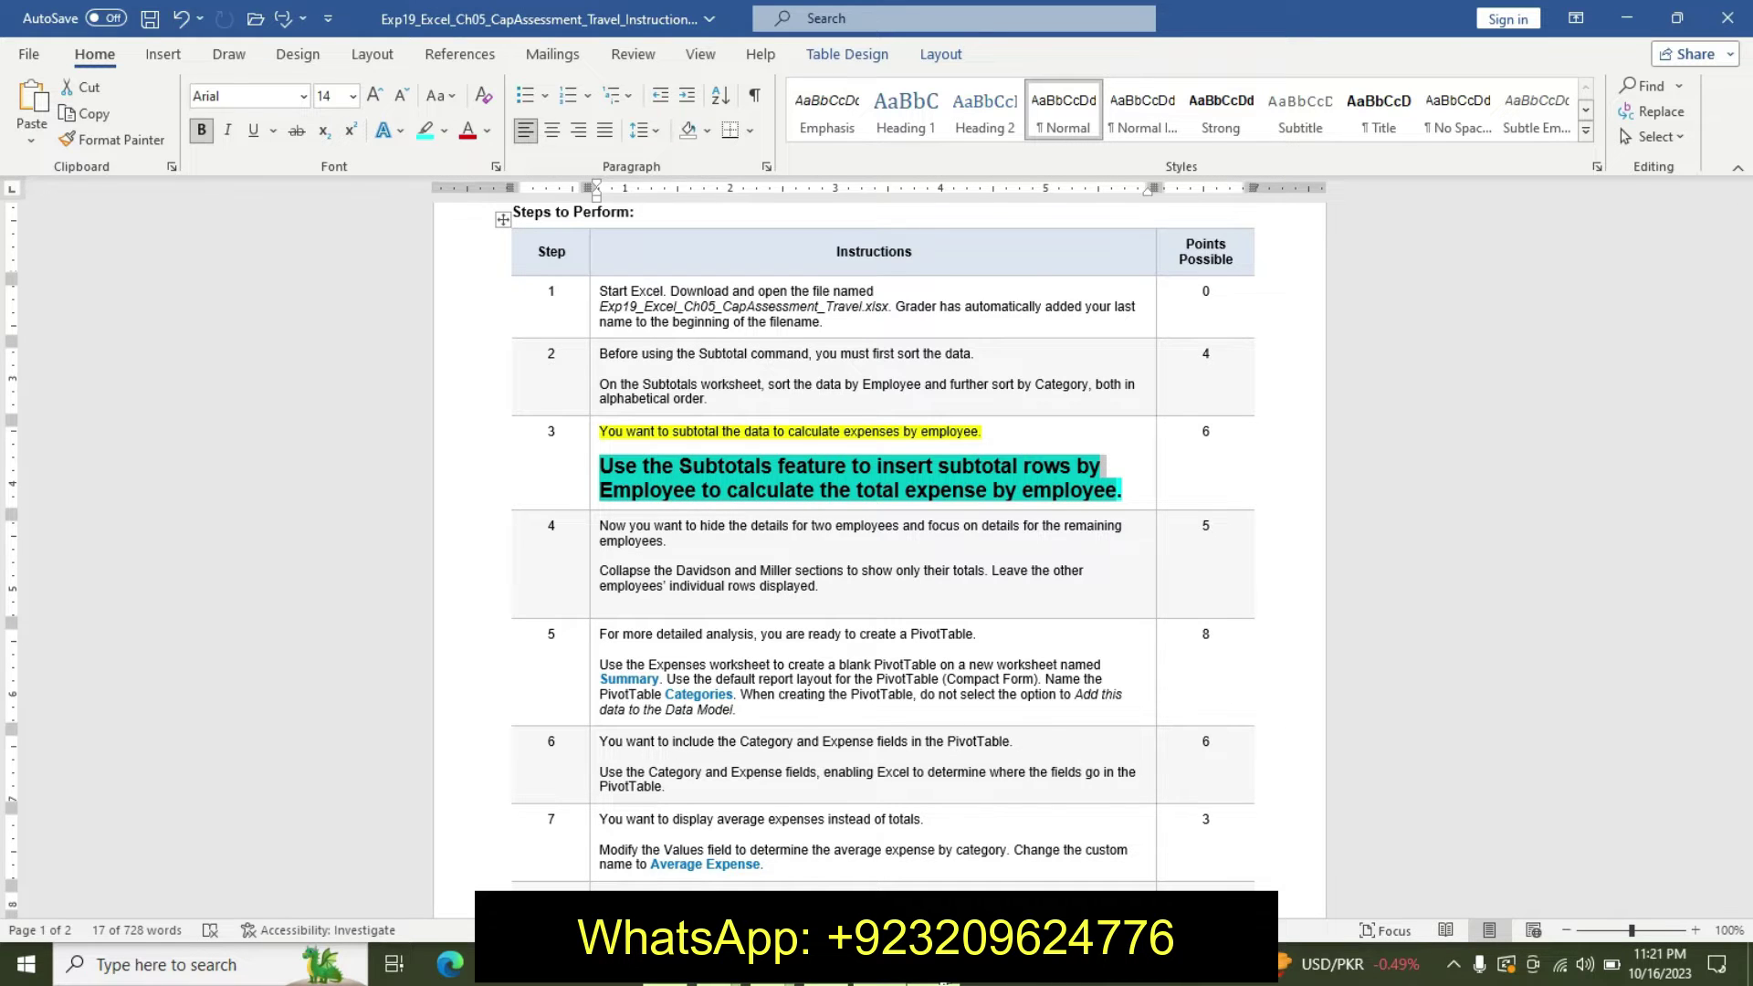
key(alt+Tab)
Open the Data > Subtotal dialog for the expense data
click(92, 610)
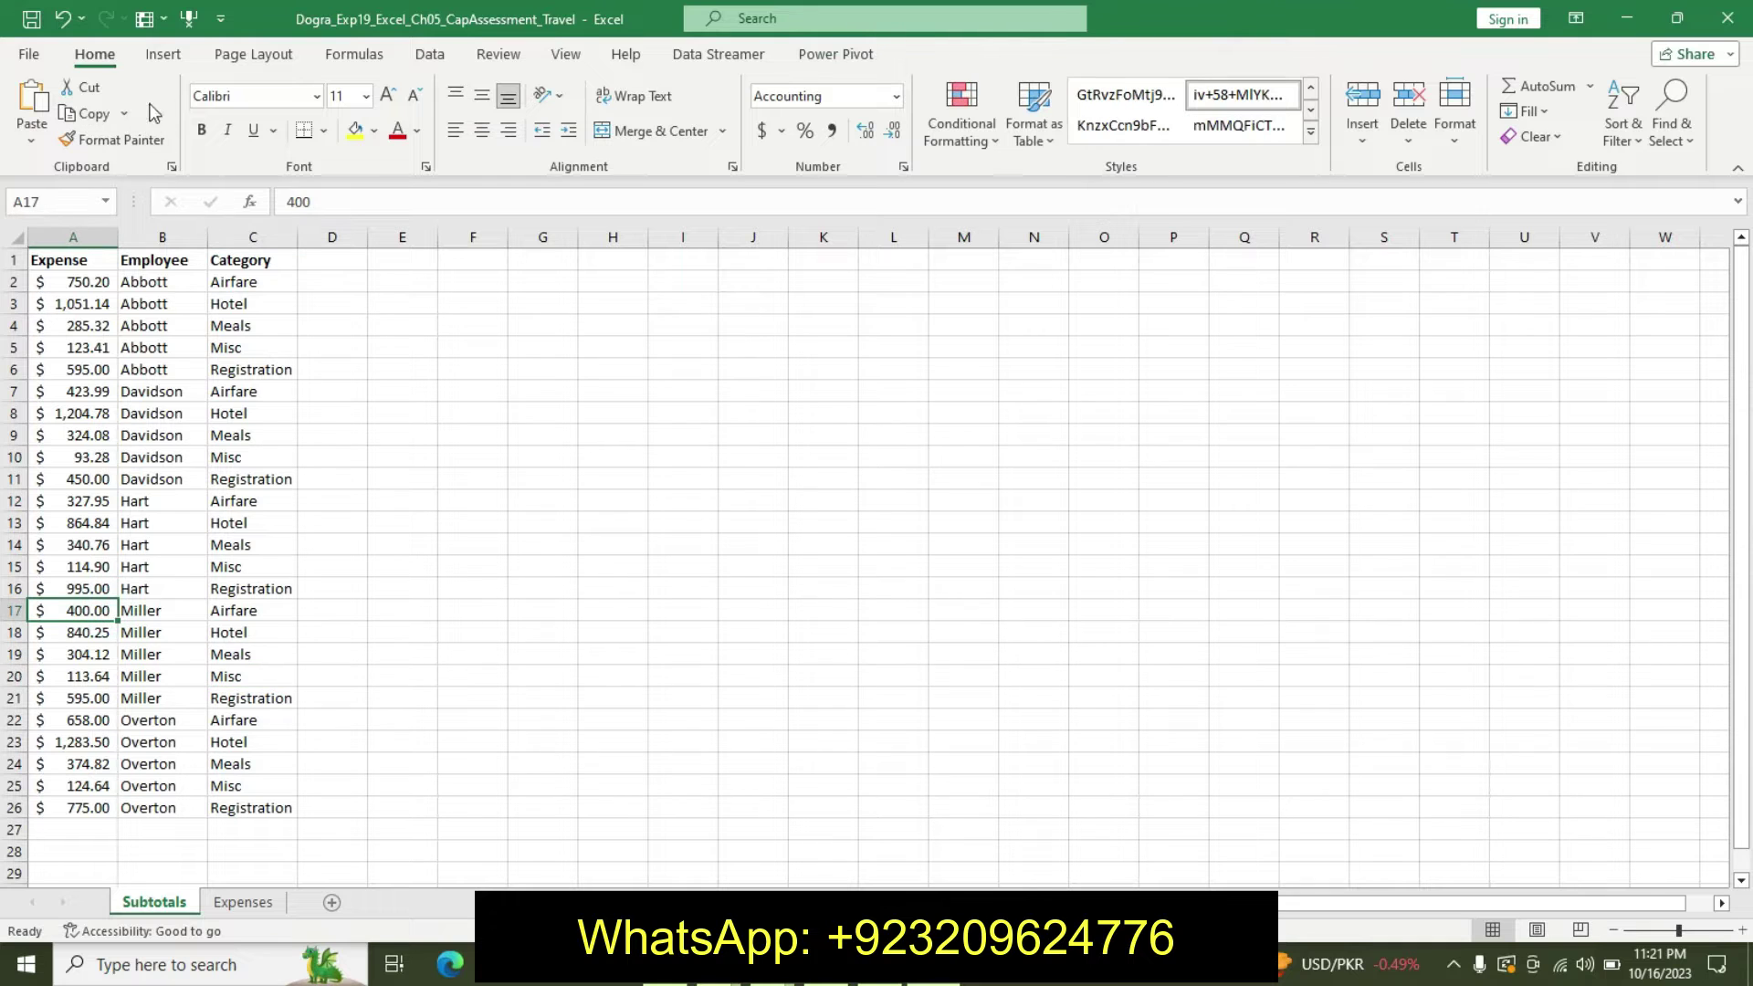
click(163, 53)
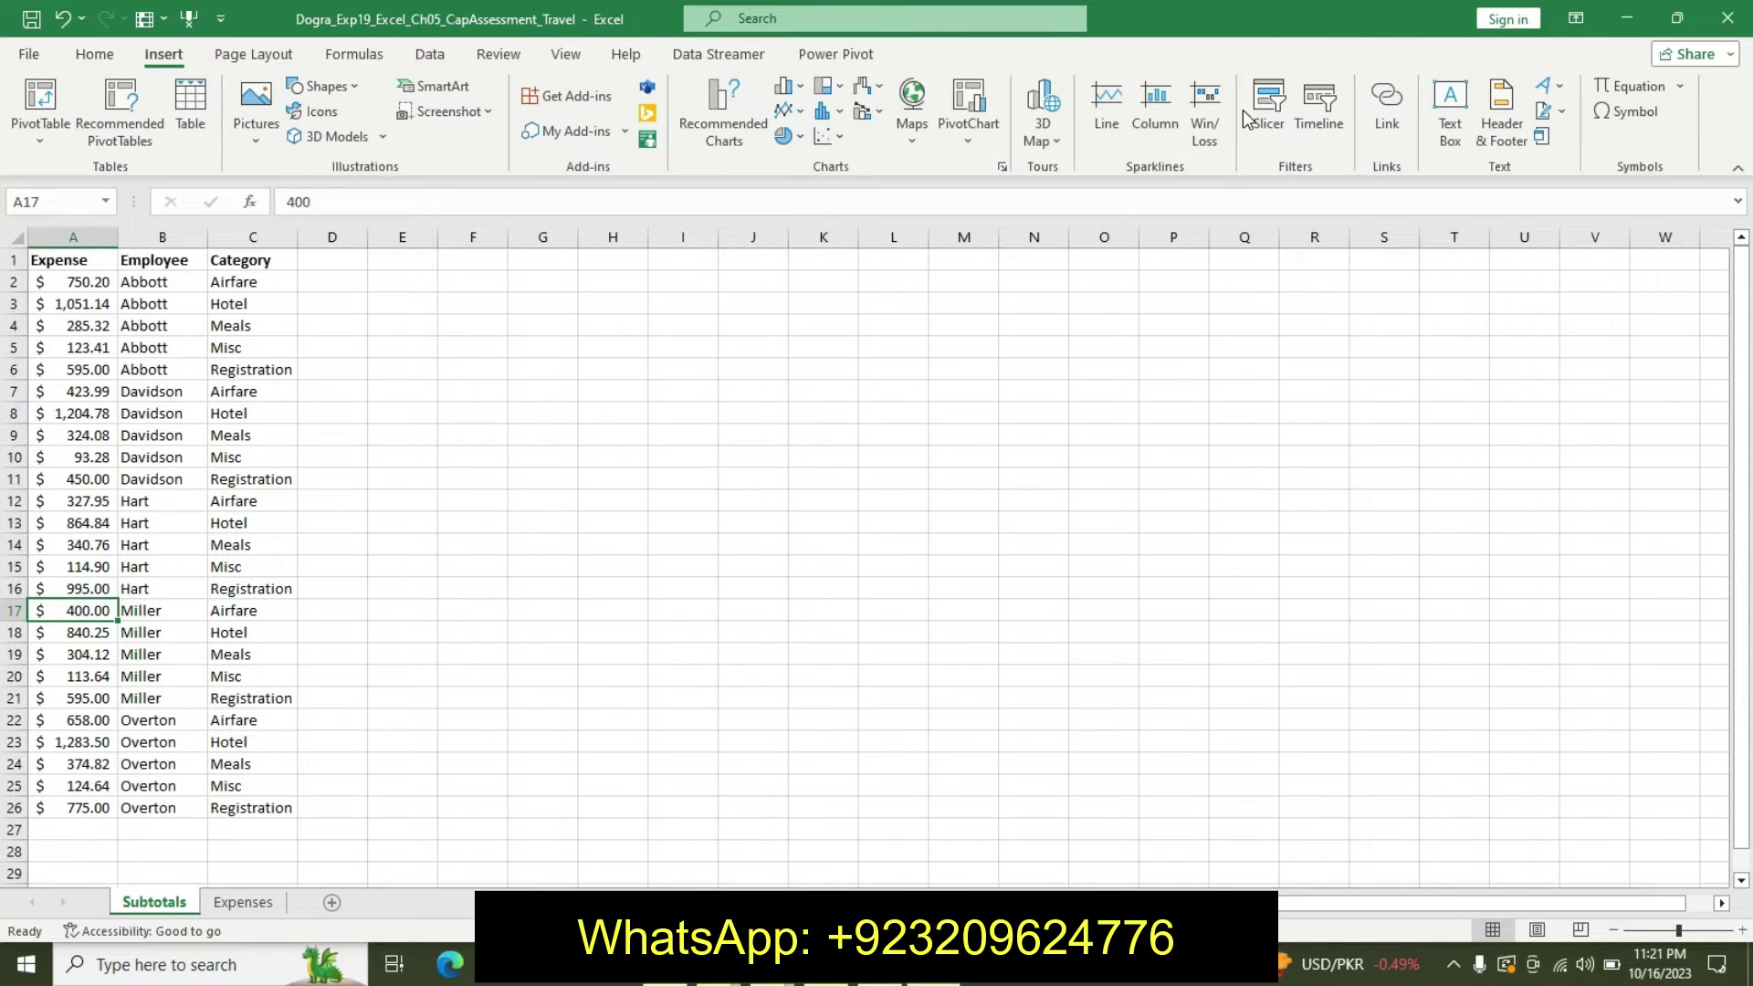
click(431, 57)
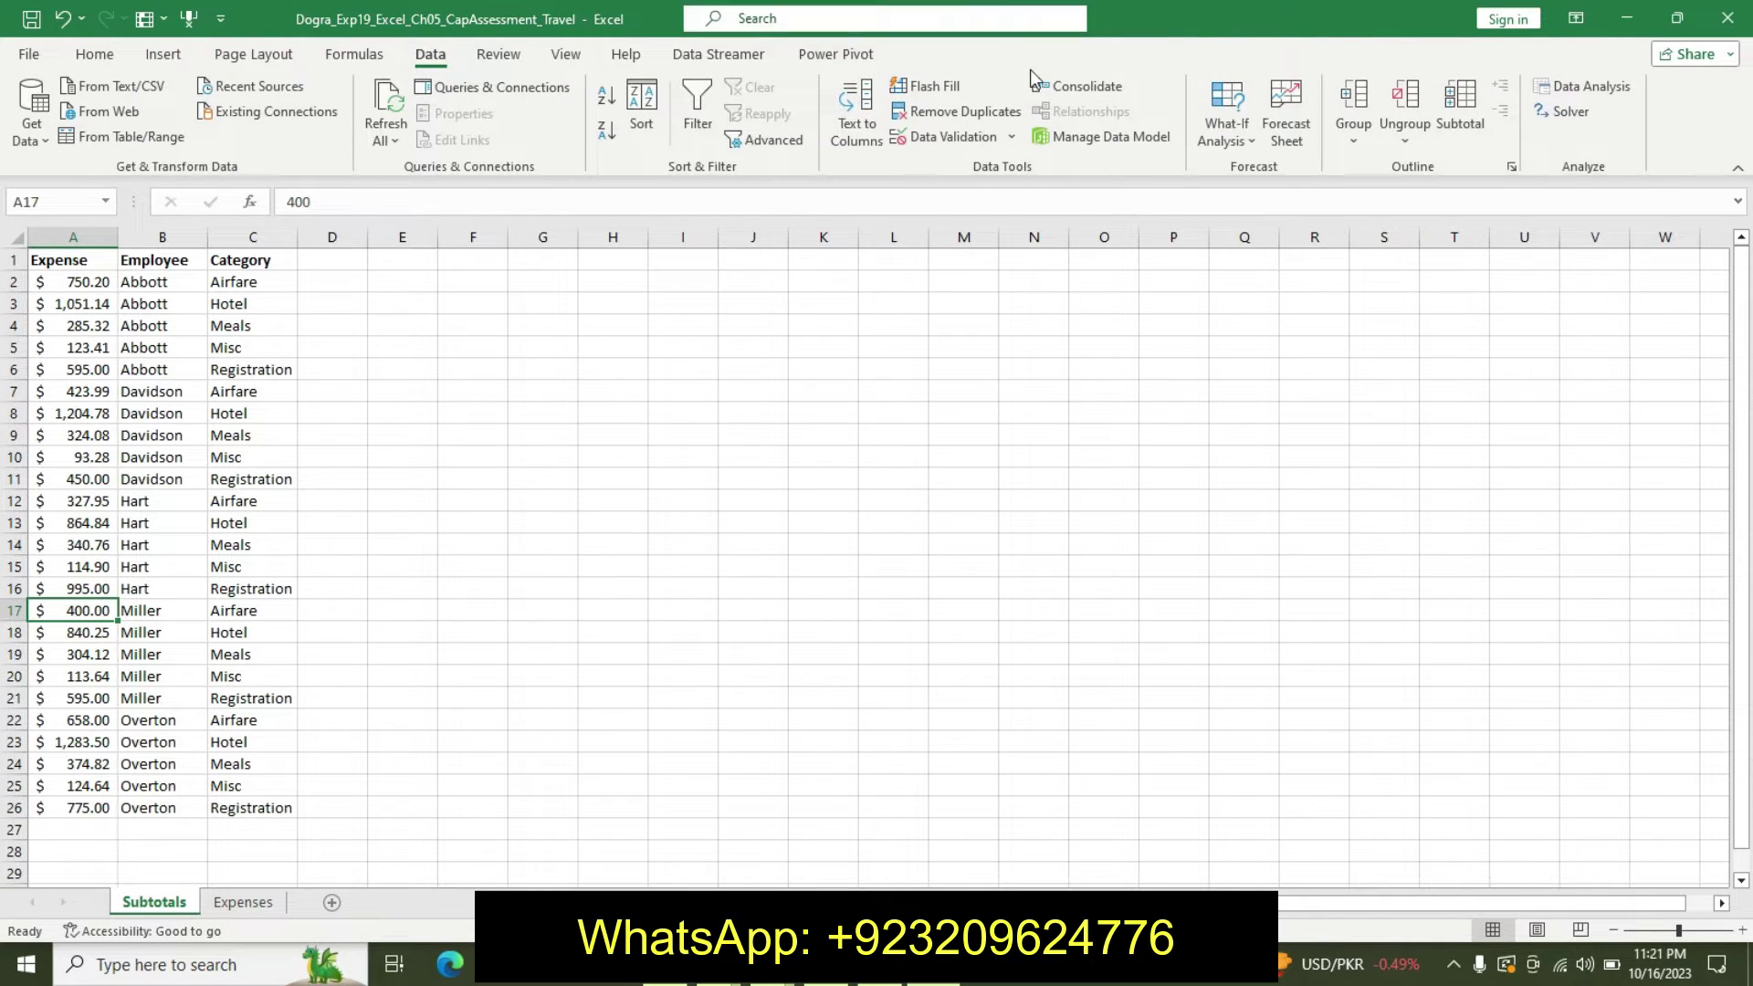
click(1459, 128)
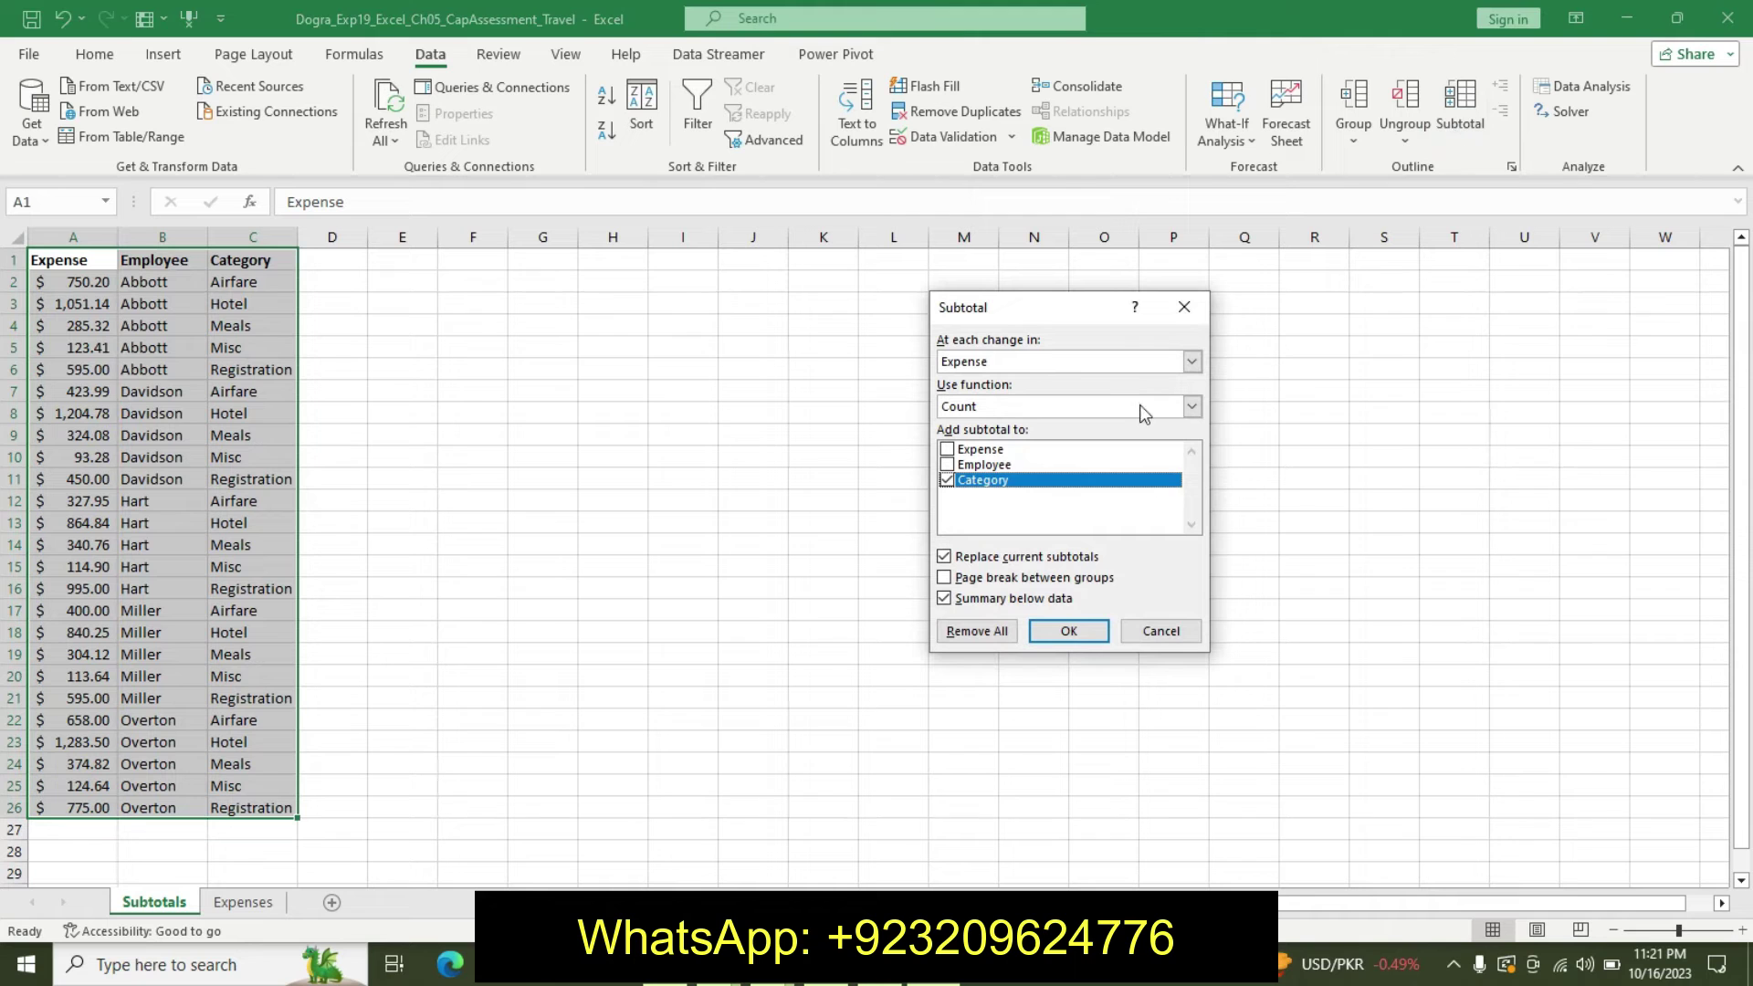
key(alt+Tab)
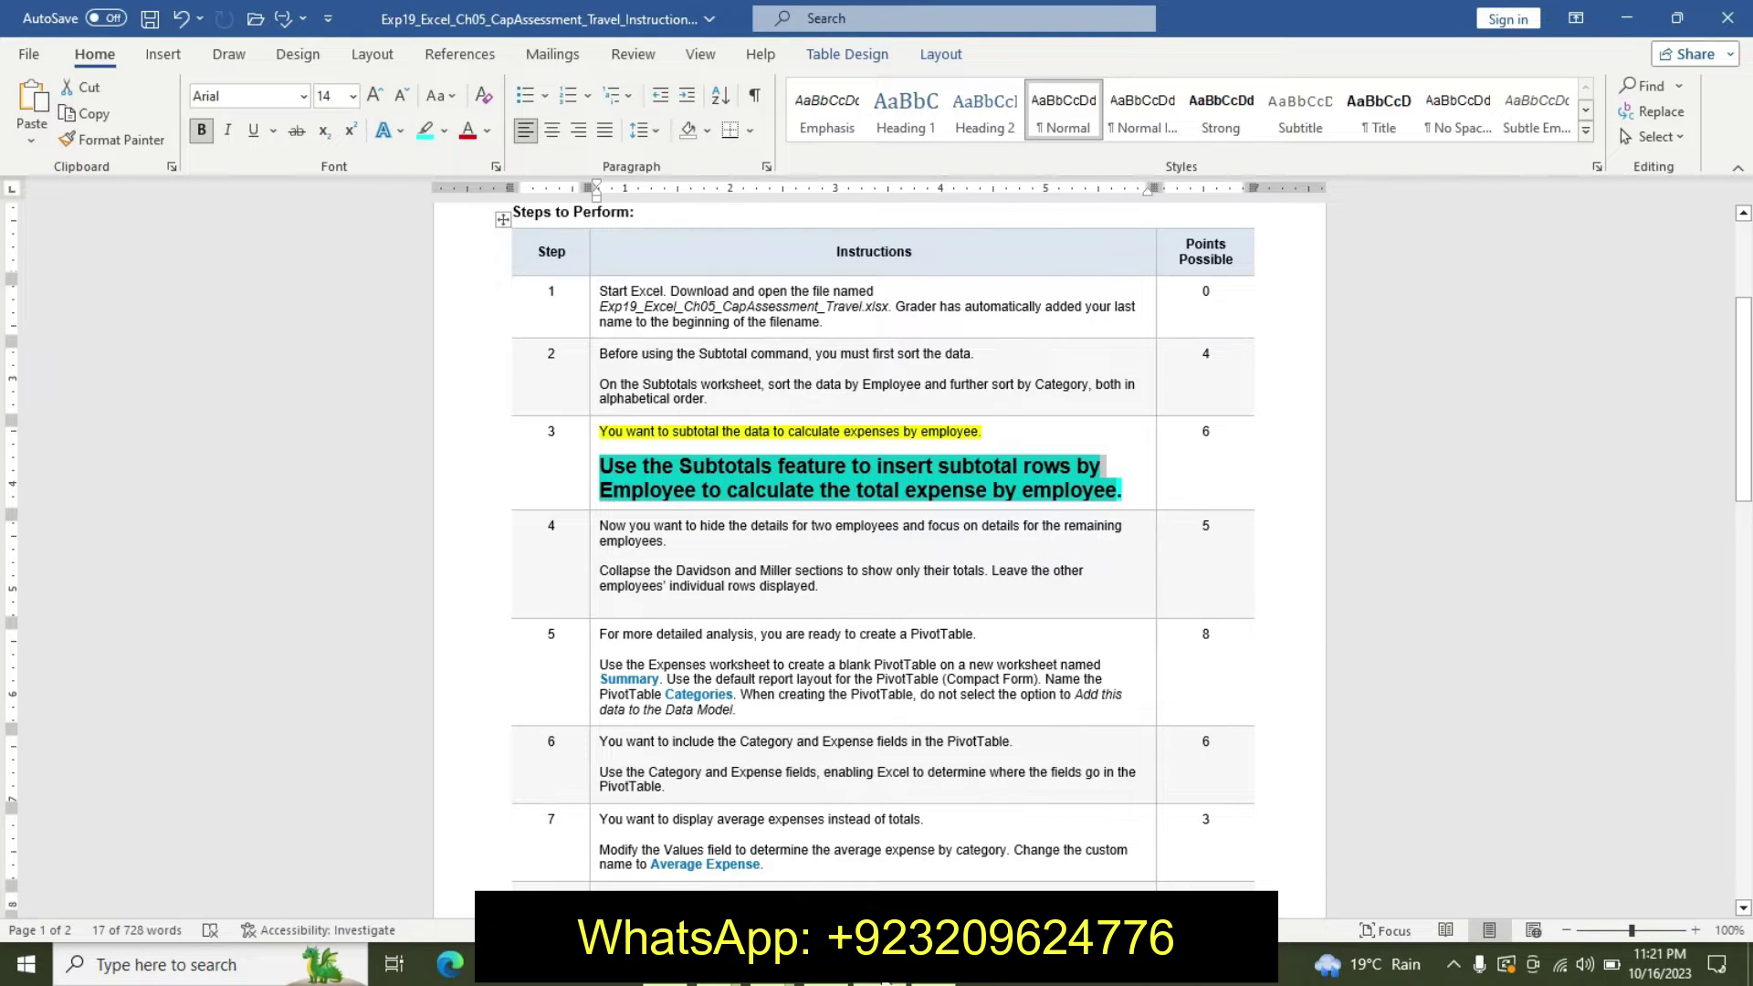
key(alt+Tab)
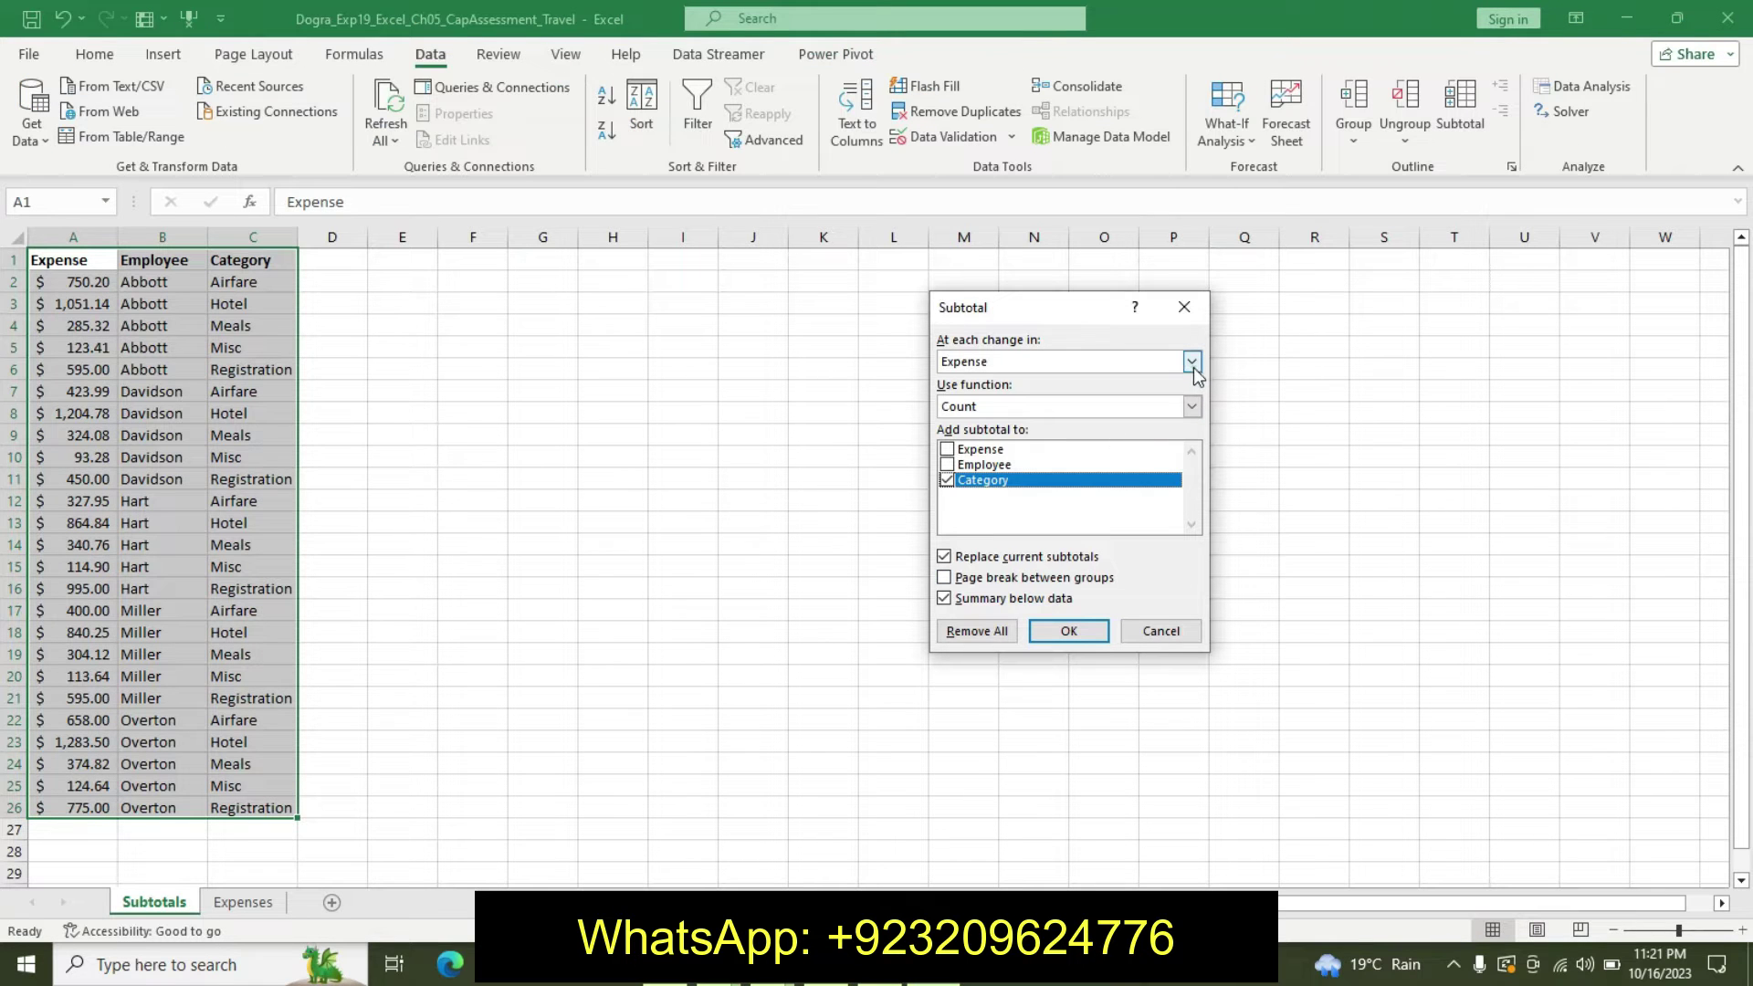
Set At each change in to Employee
click(1193, 361)
click(1115, 486)
key(alt+Tab)
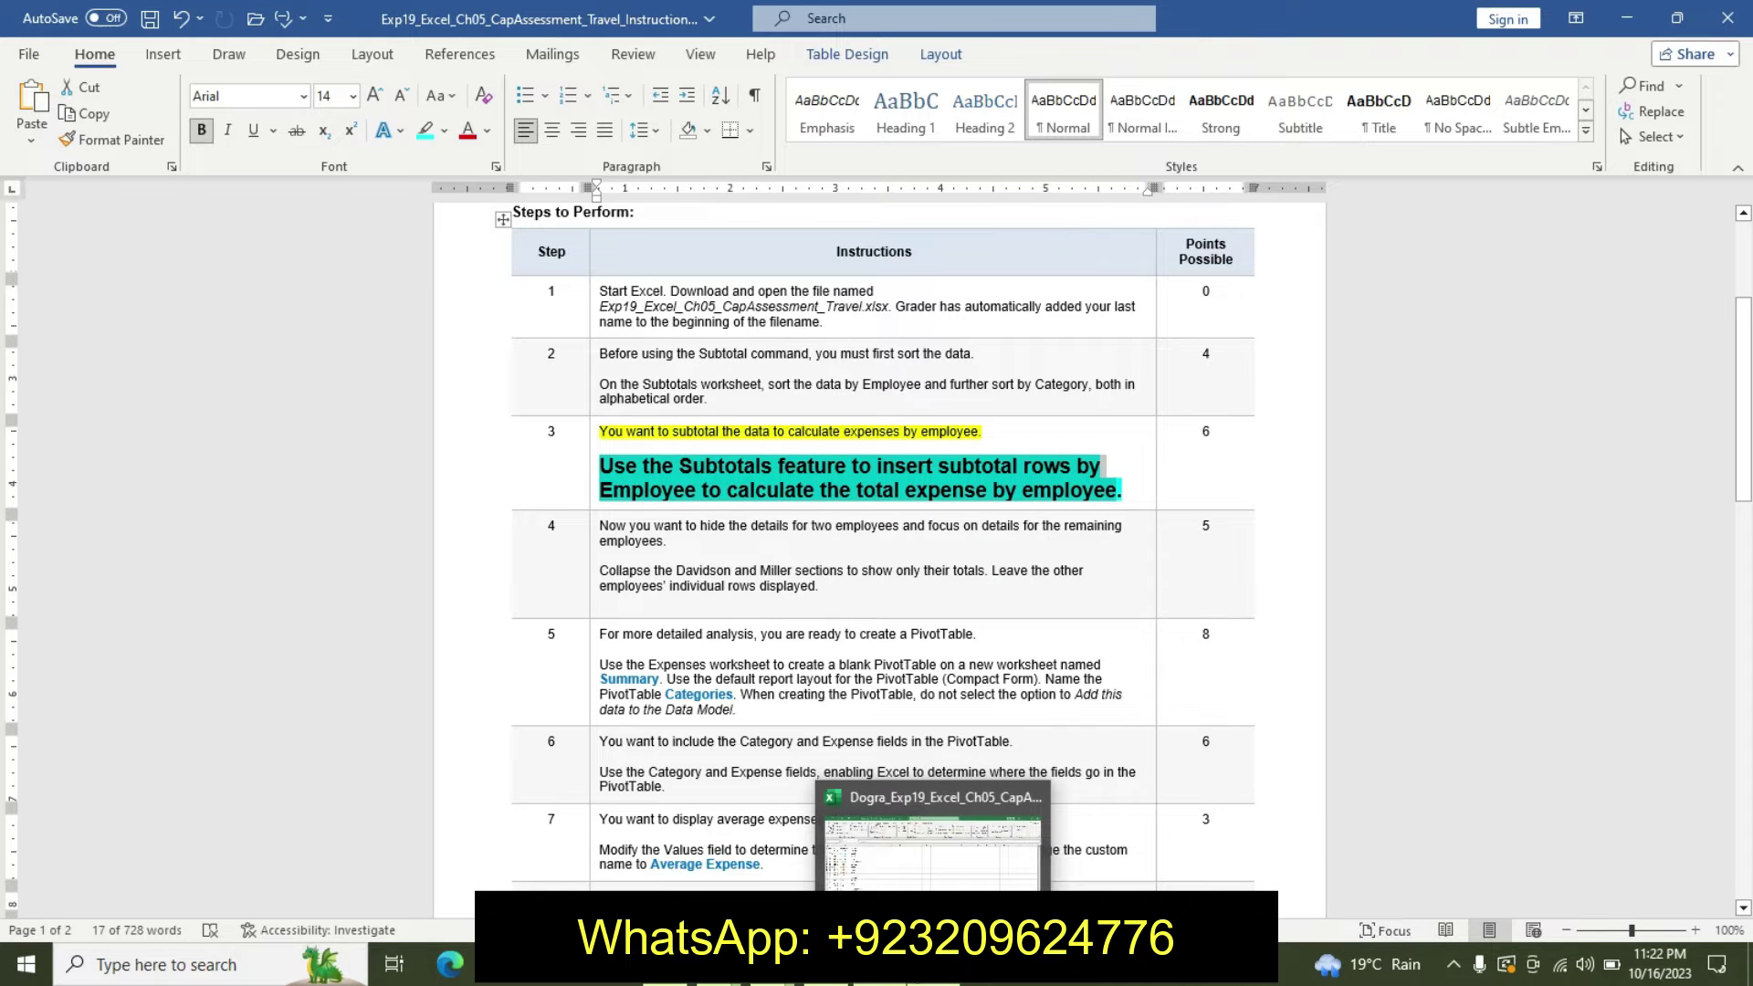
click(932, 854)
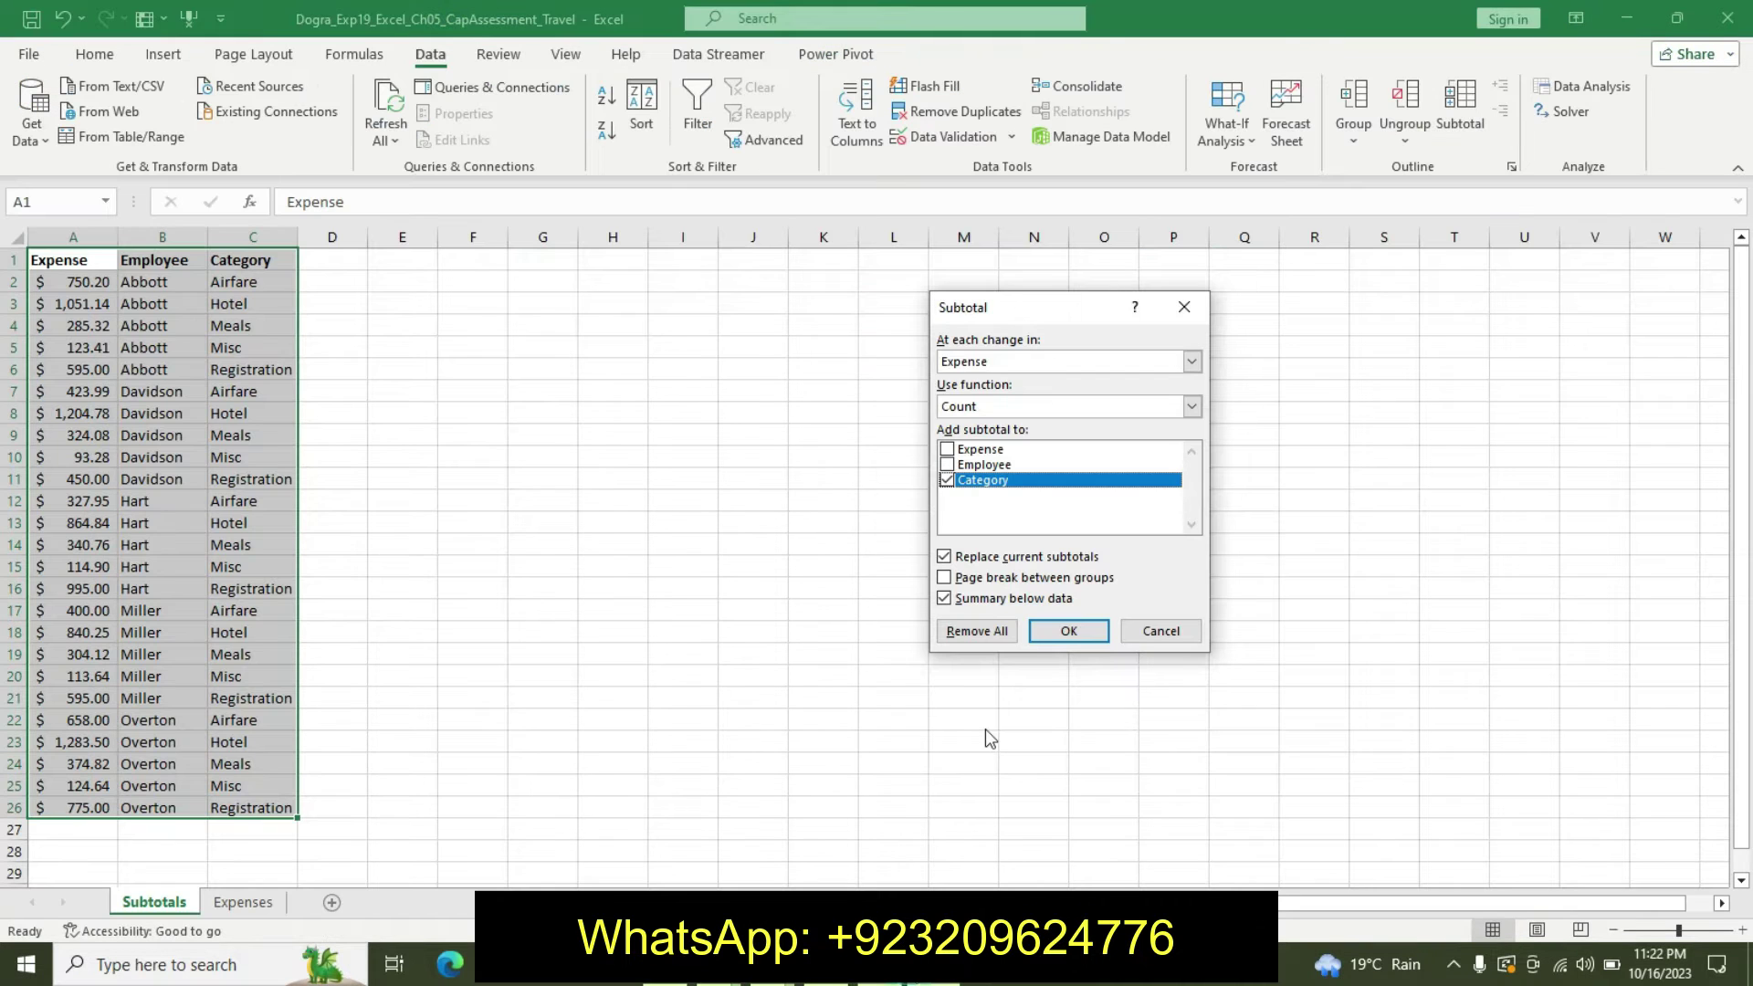
click(1192, 363)
click(1143, 397)
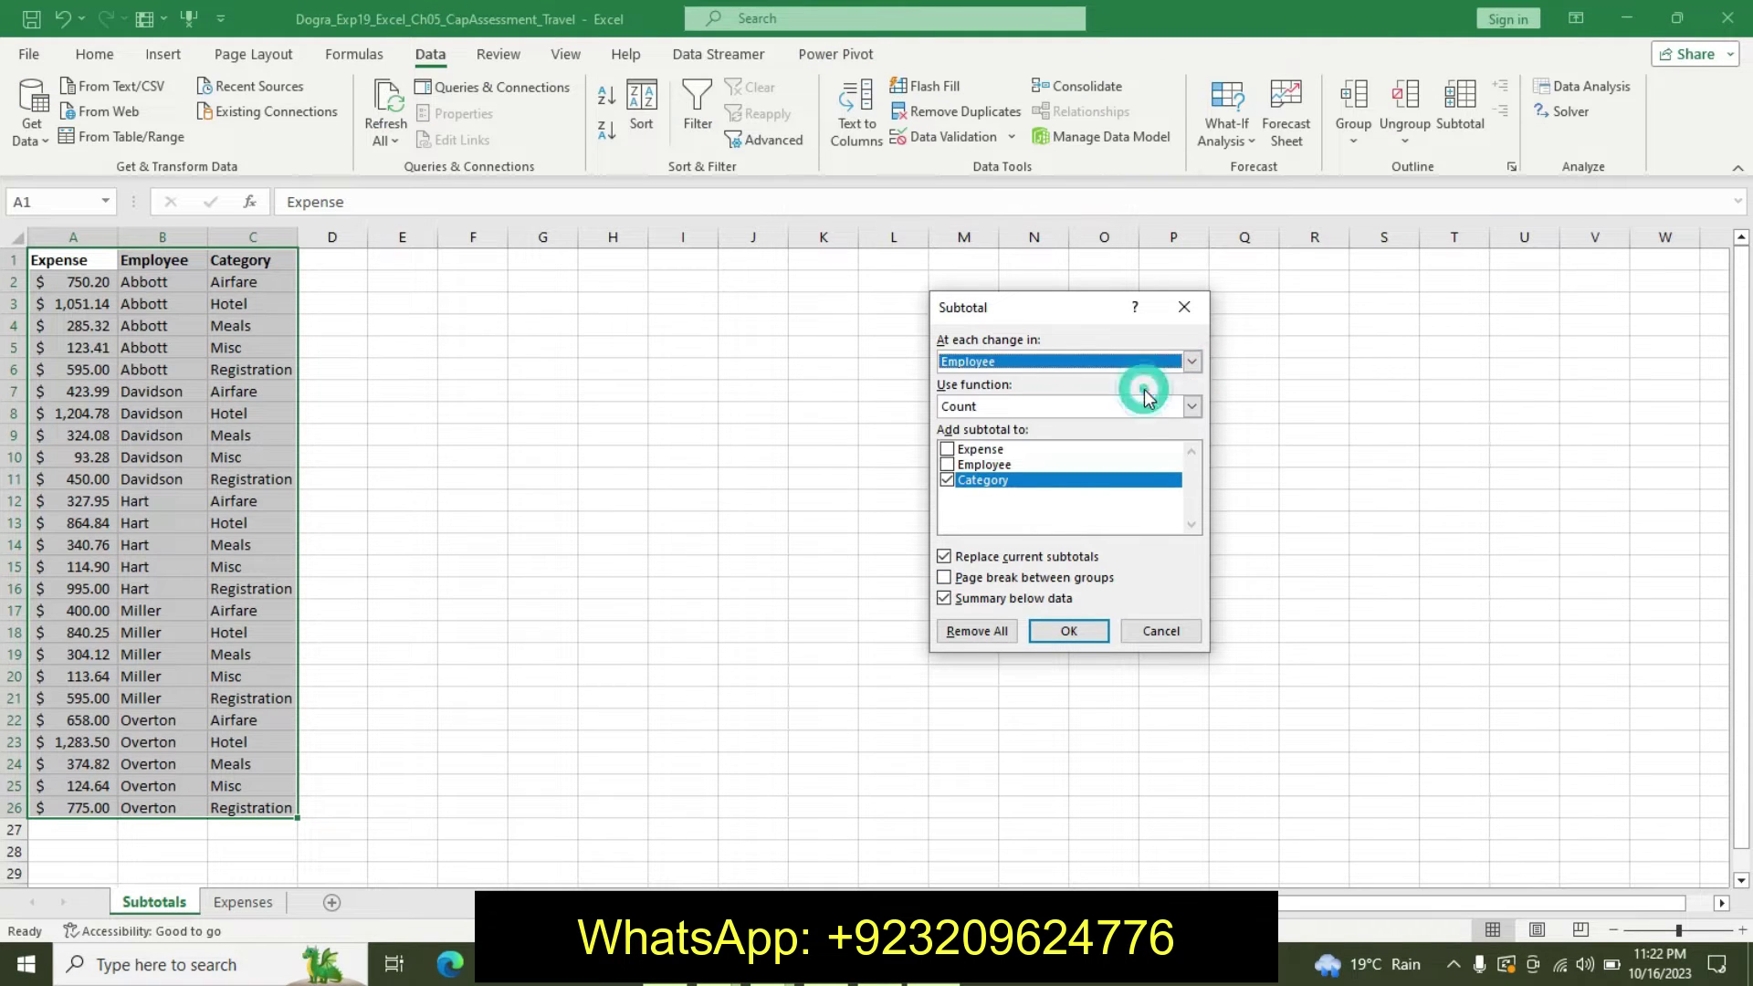
Add the subtotal to the Expense column and apply the count subtotals
key(alt+Tab)
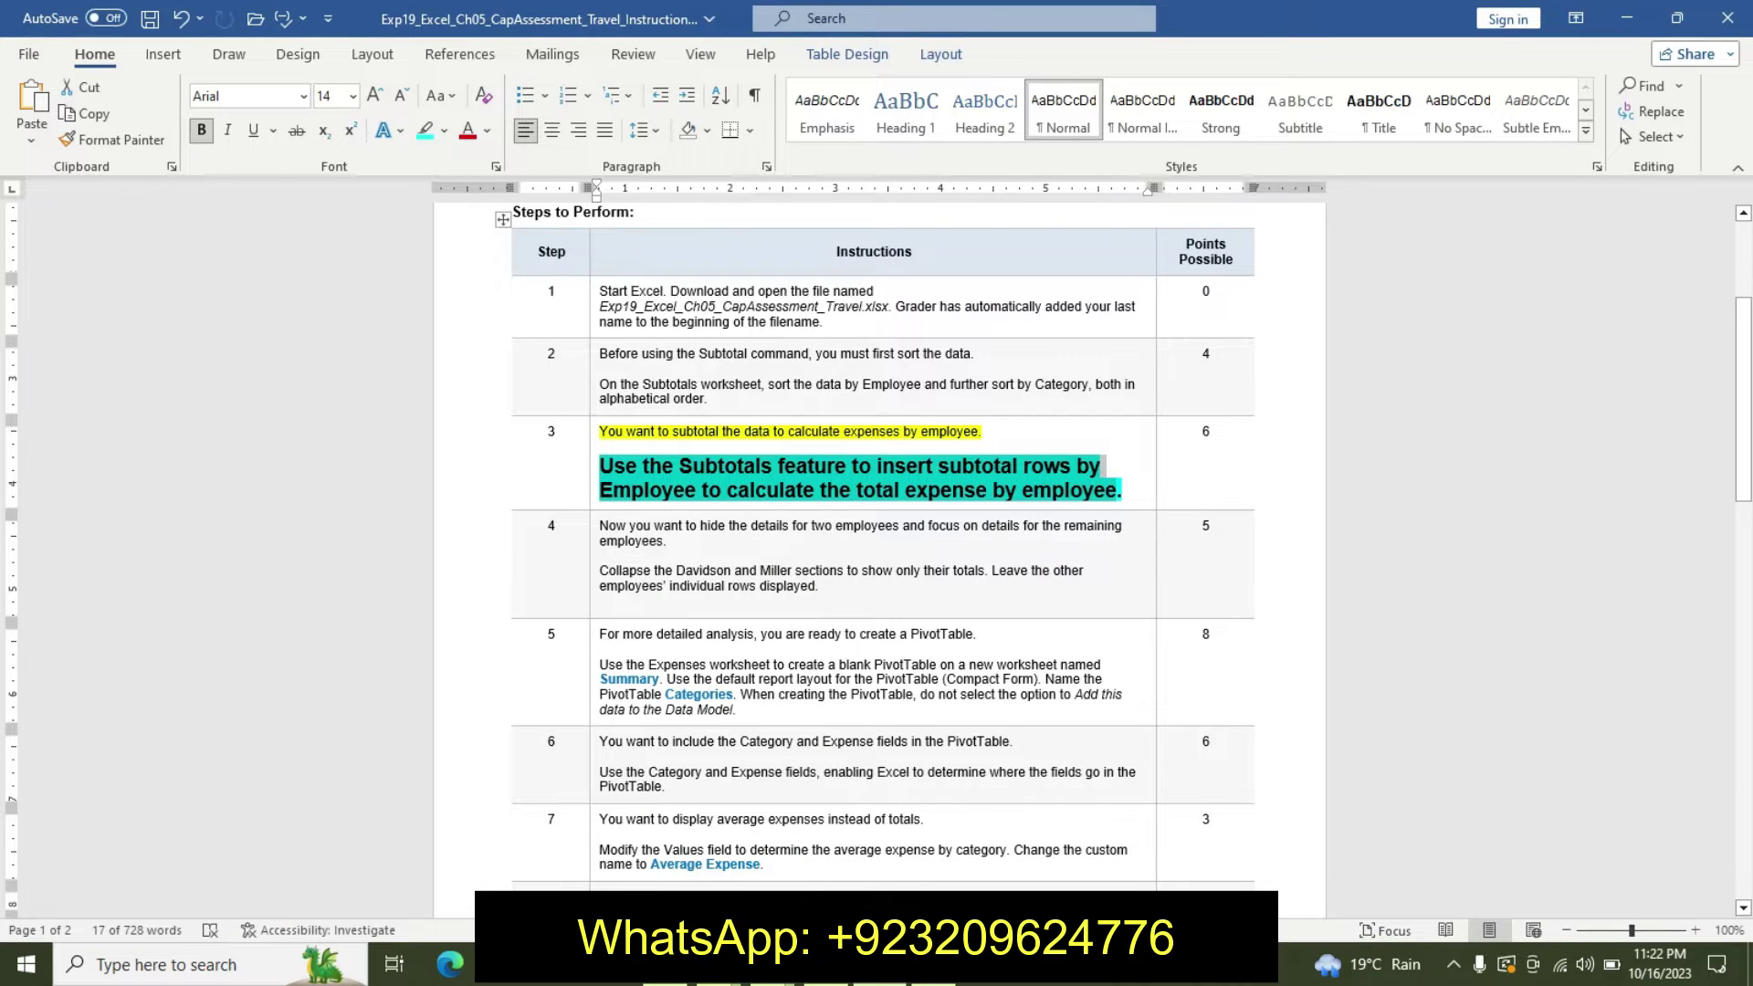
mouse_move(924, 975)
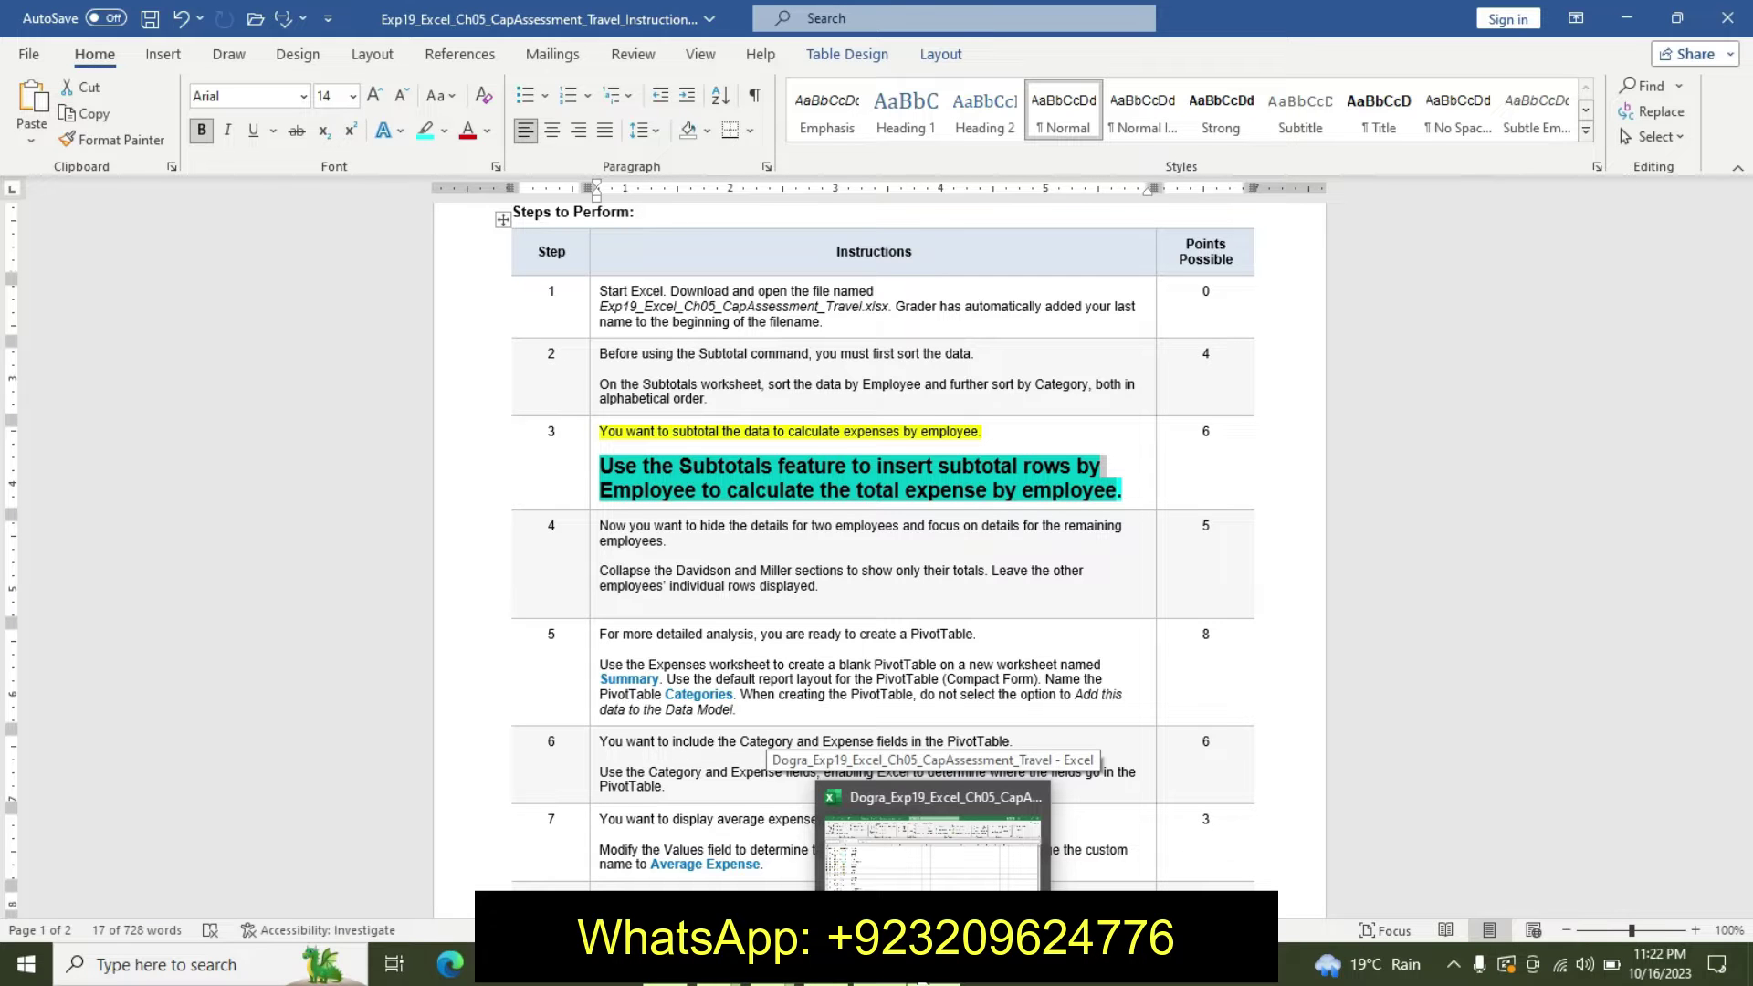
click(932, 844)
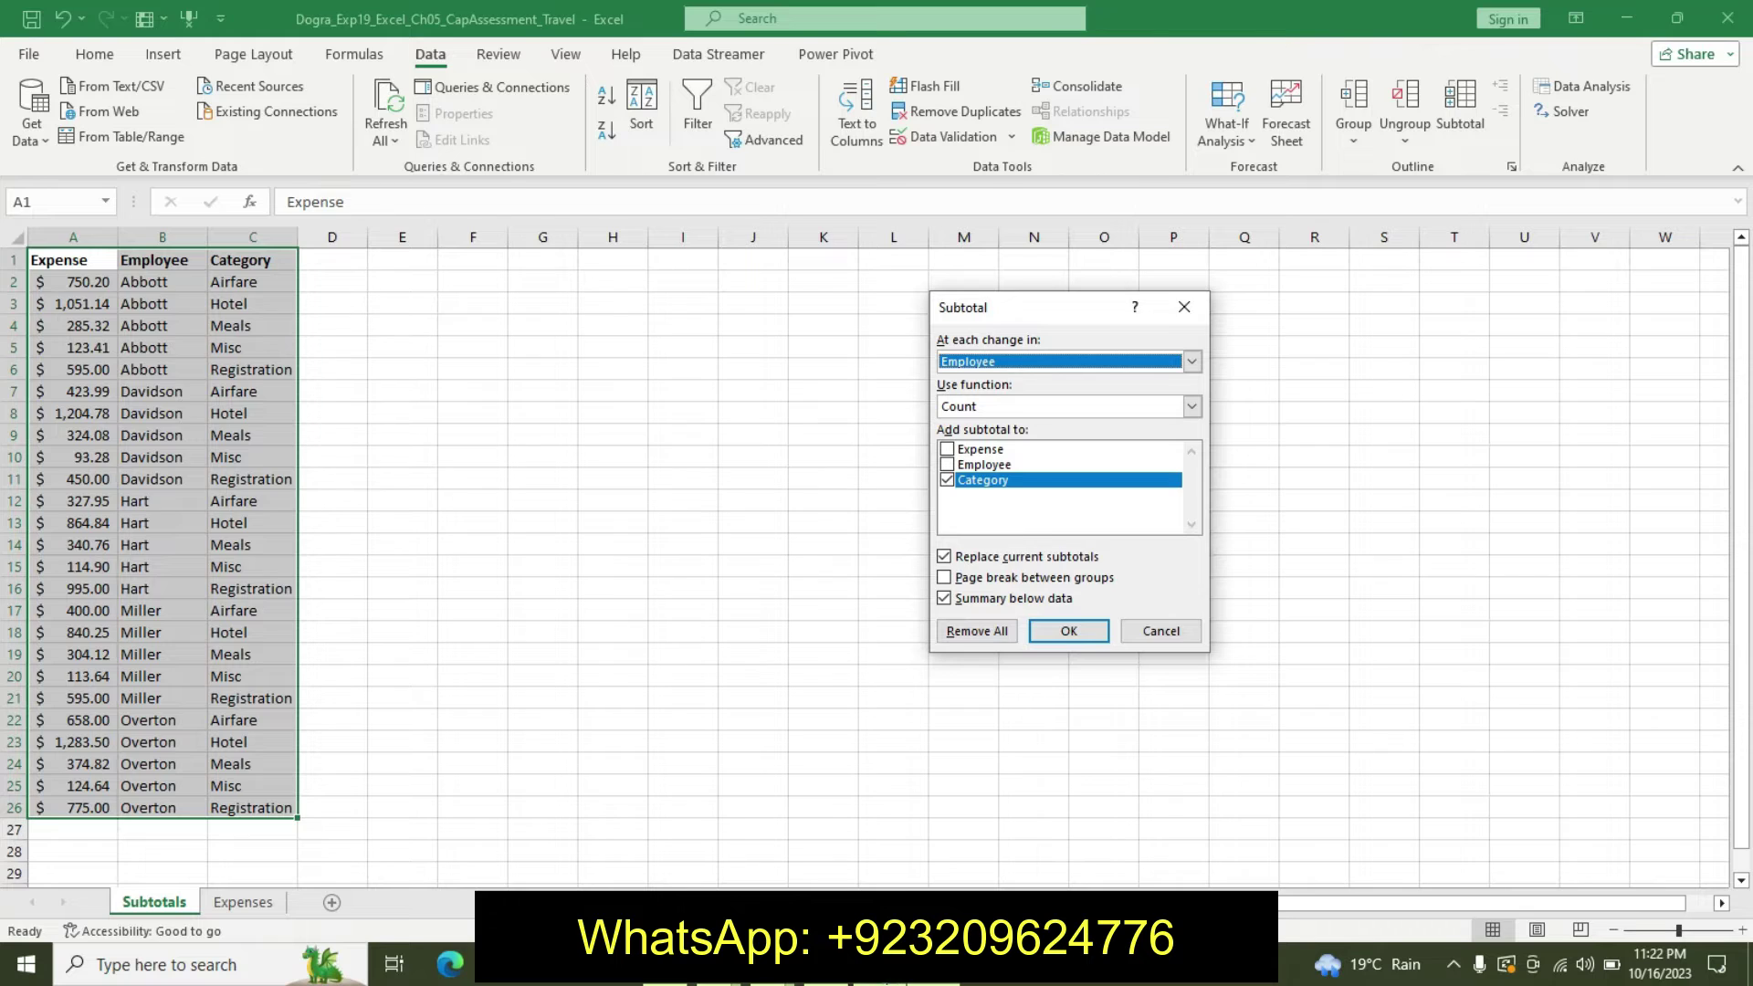
key(alt+Tab)
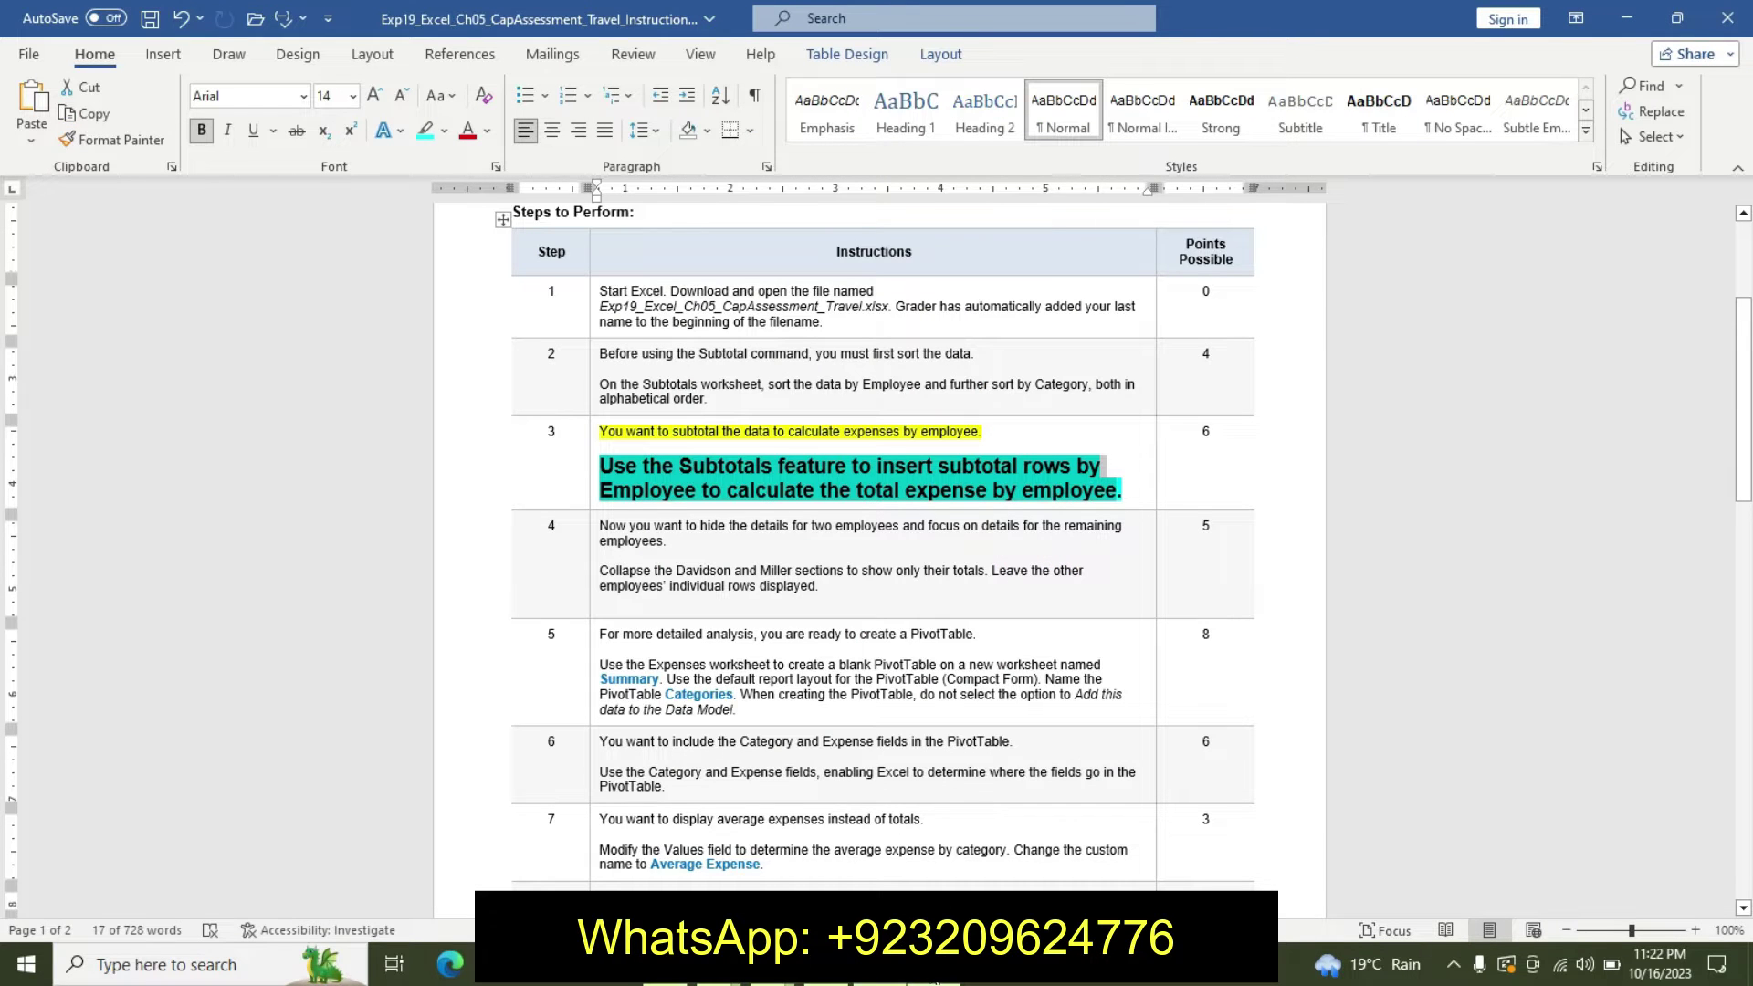
key(alt+Tab)
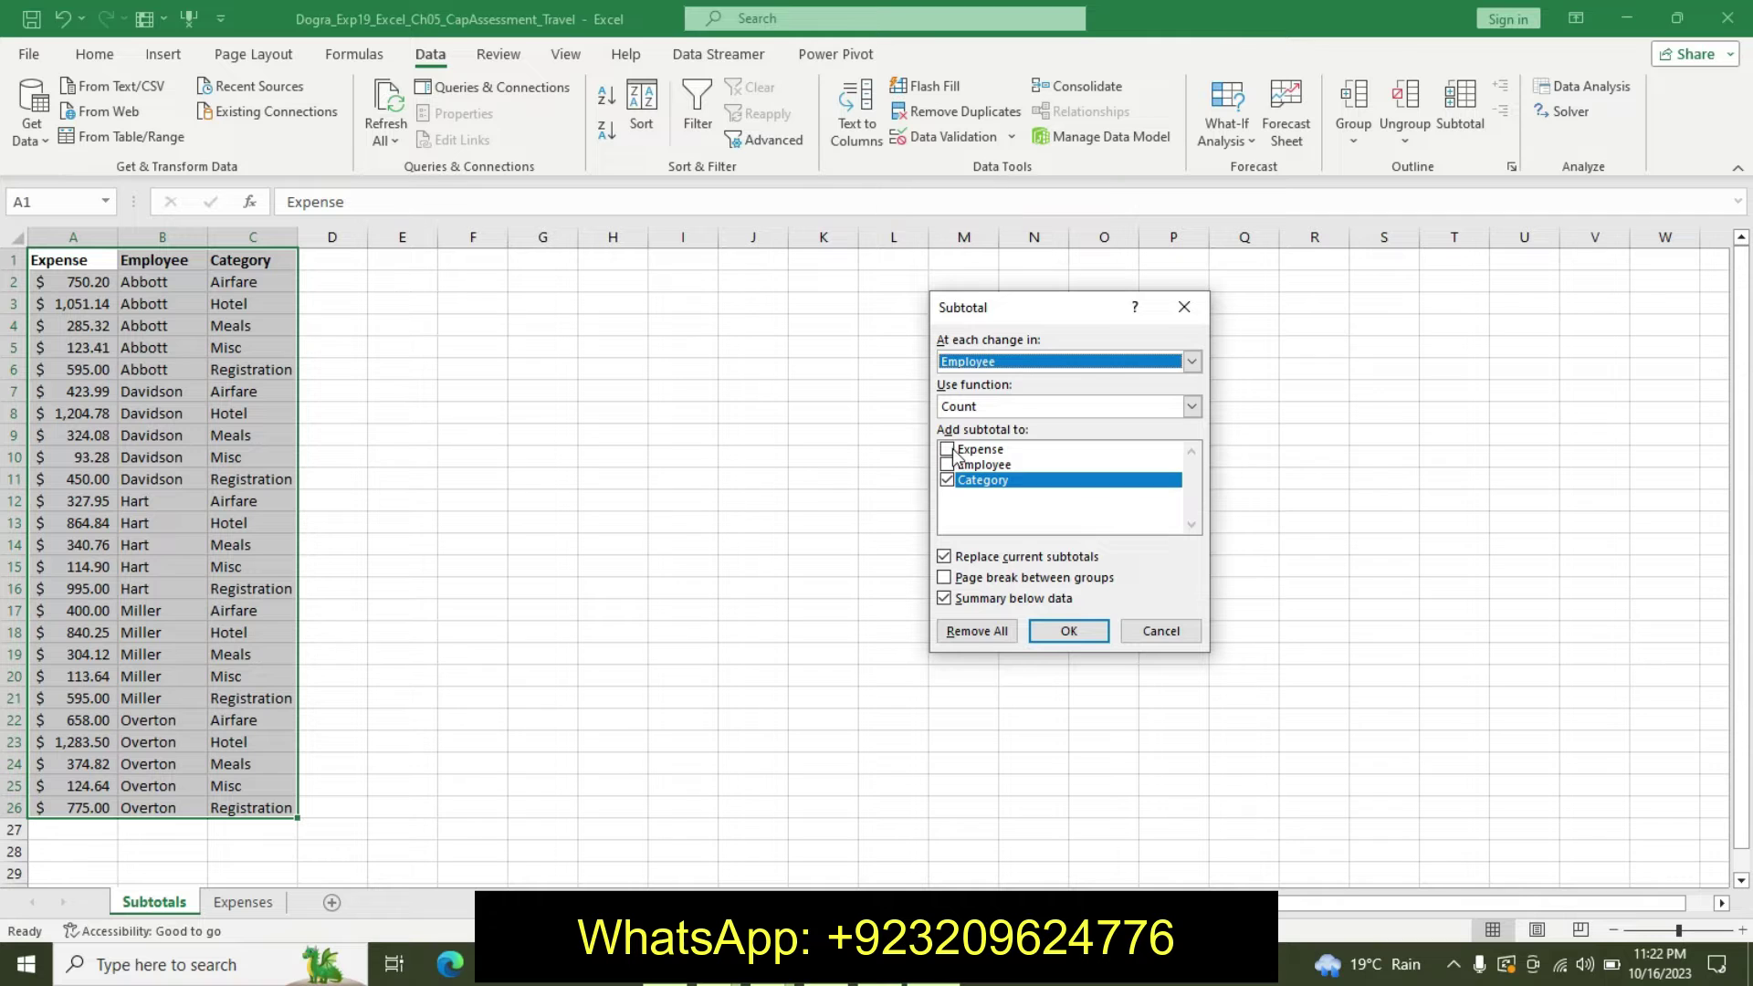
click(947, 450)
click(1069, 631)
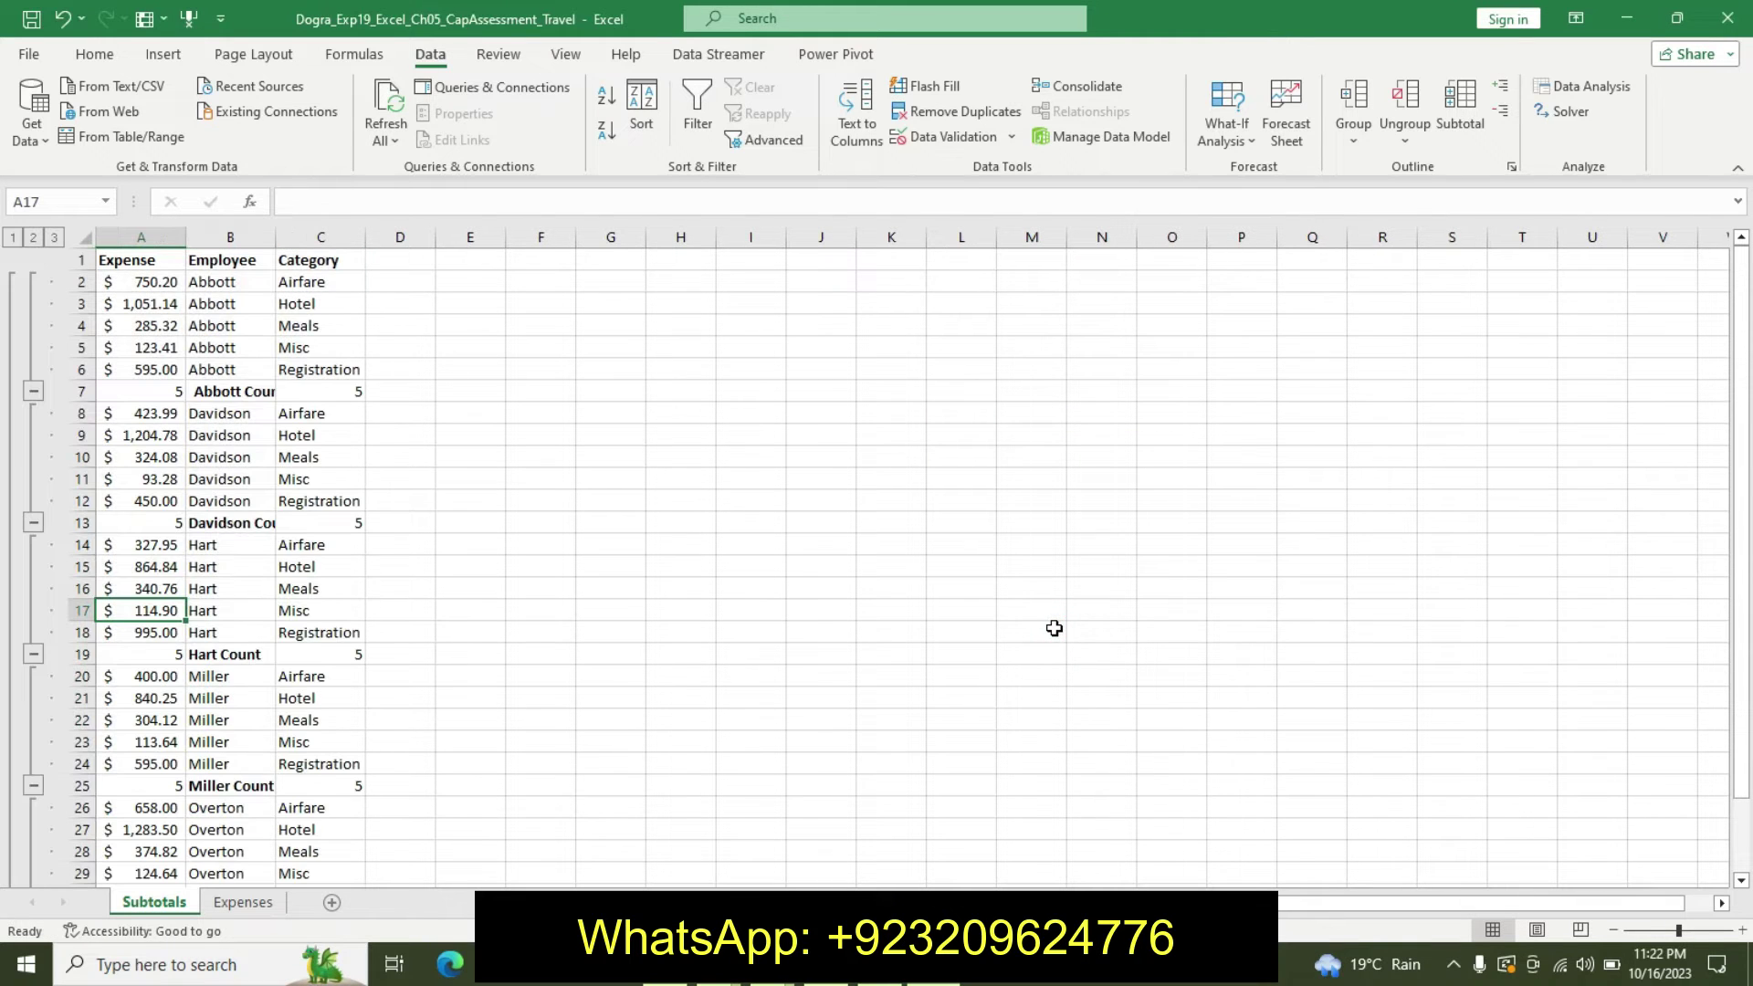
Undo Step 3's emphasis and highlight Step 4's first sentence in yellow
key(alt+Tab)
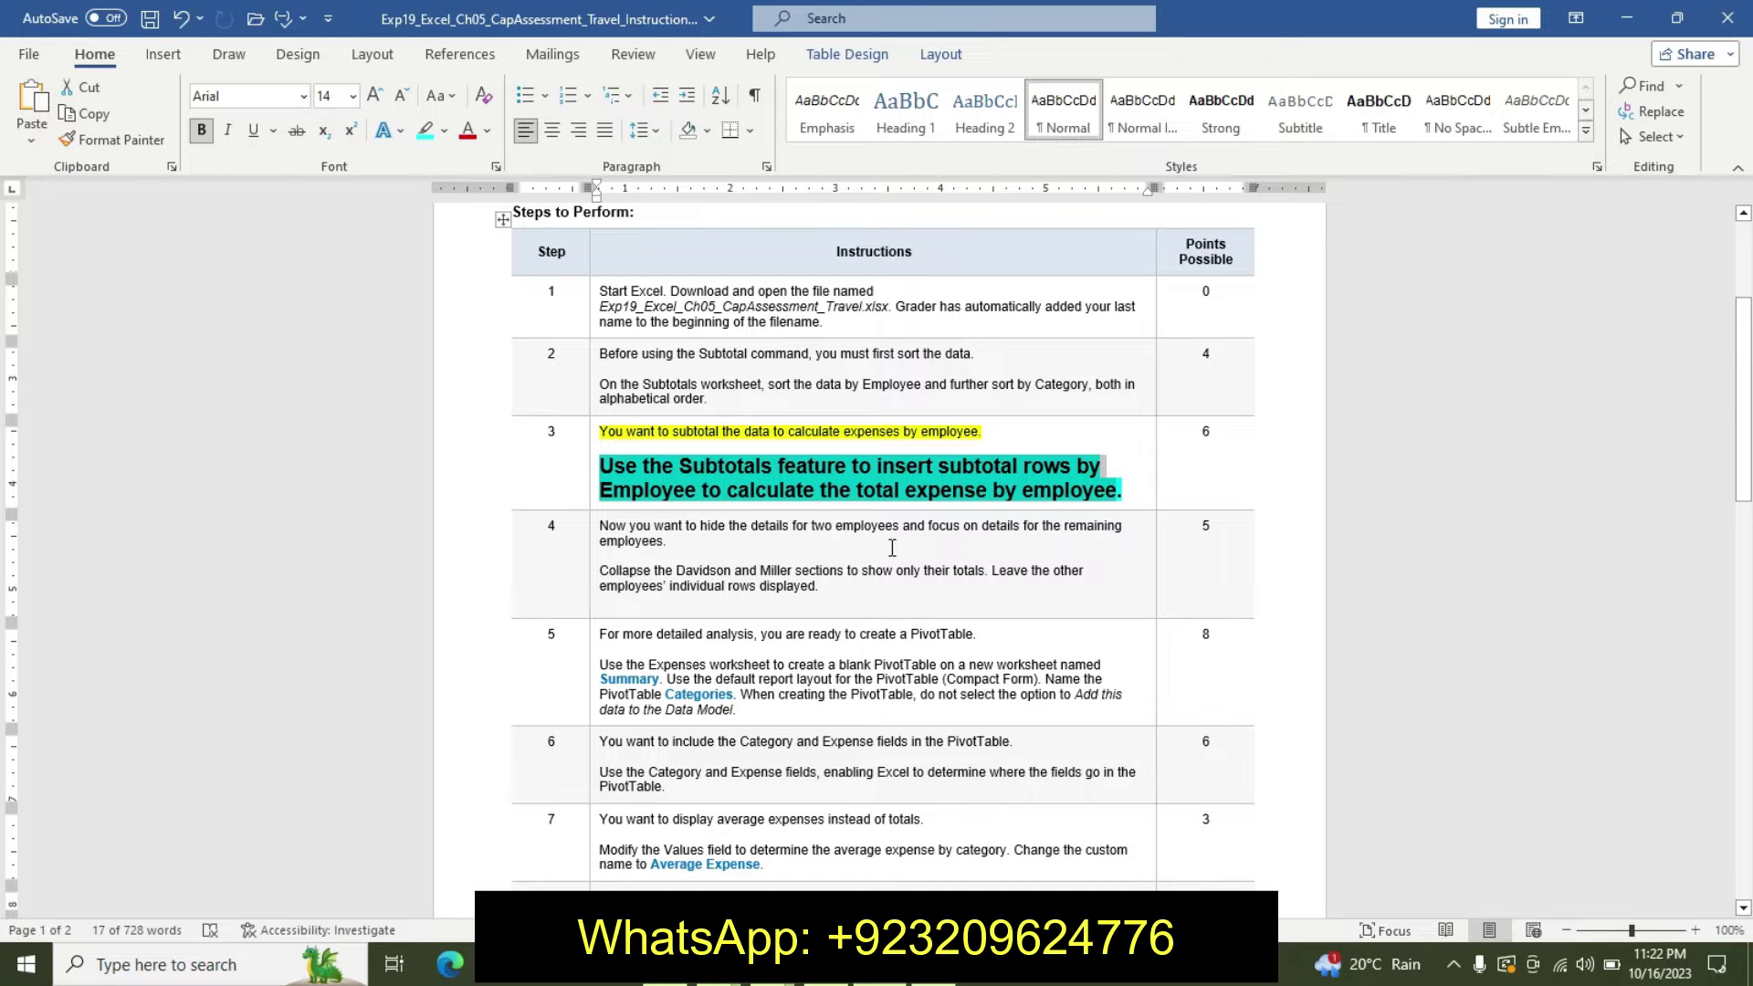
key(ctrl+z)
key(ctrl+z)
key(ctrl+z)
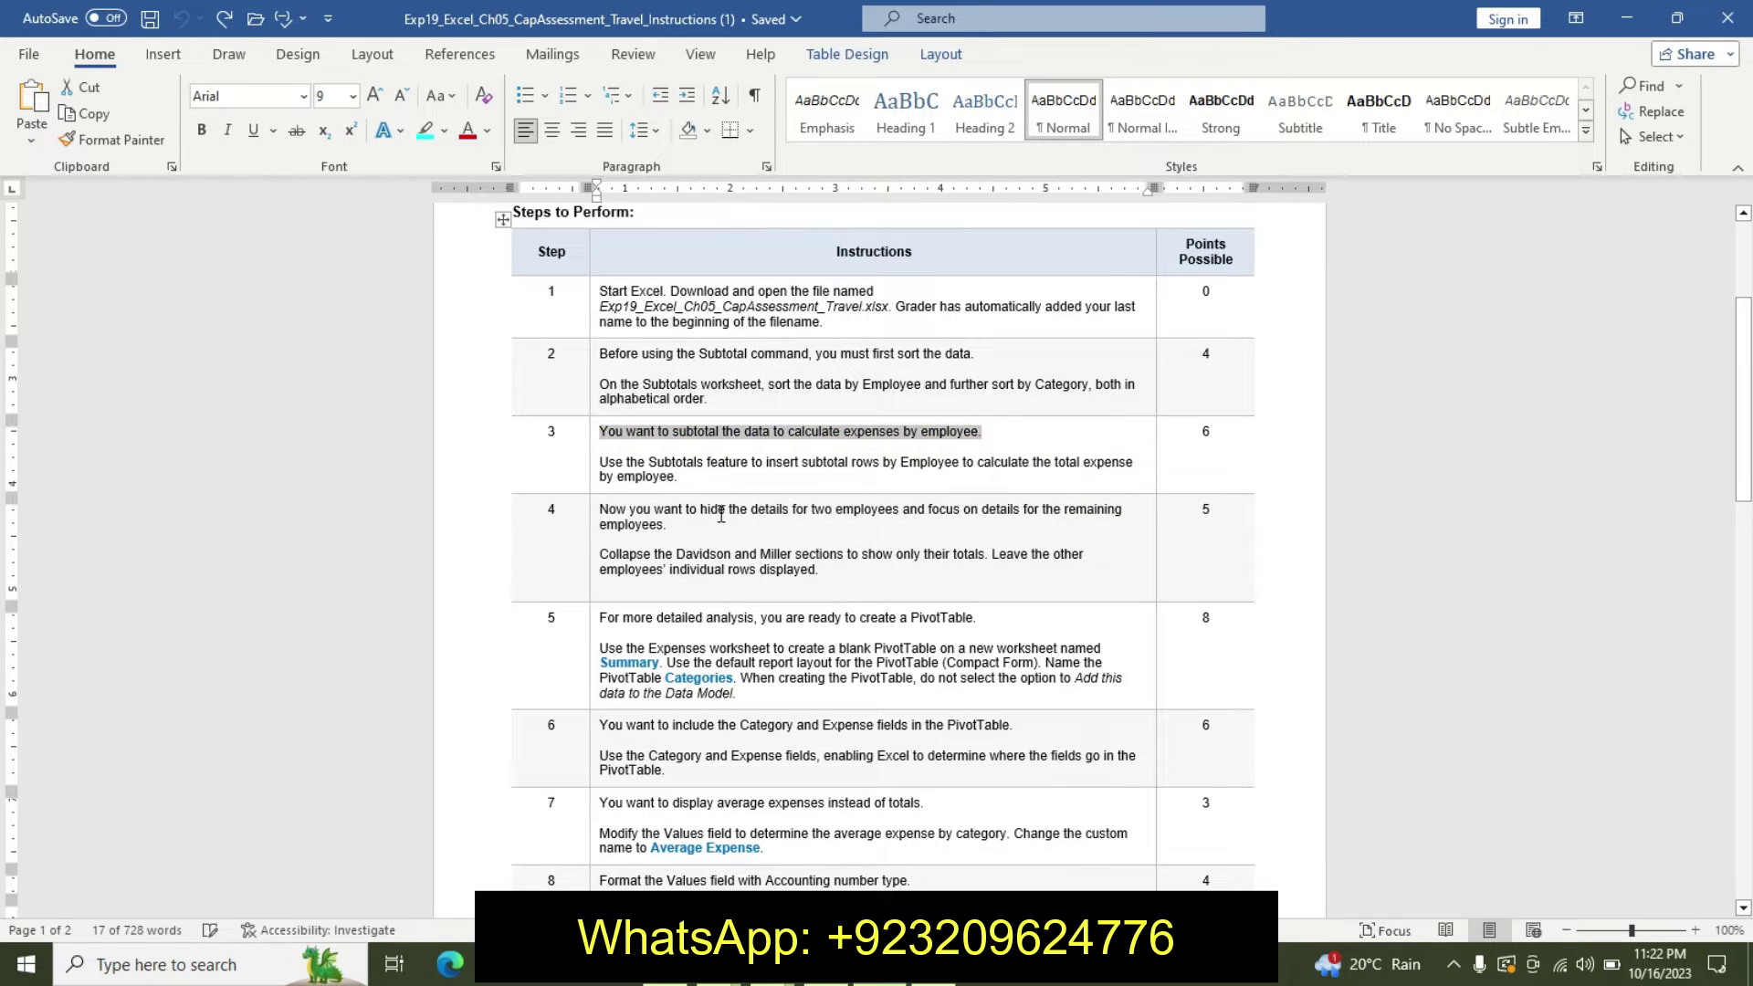
click(593, 517)
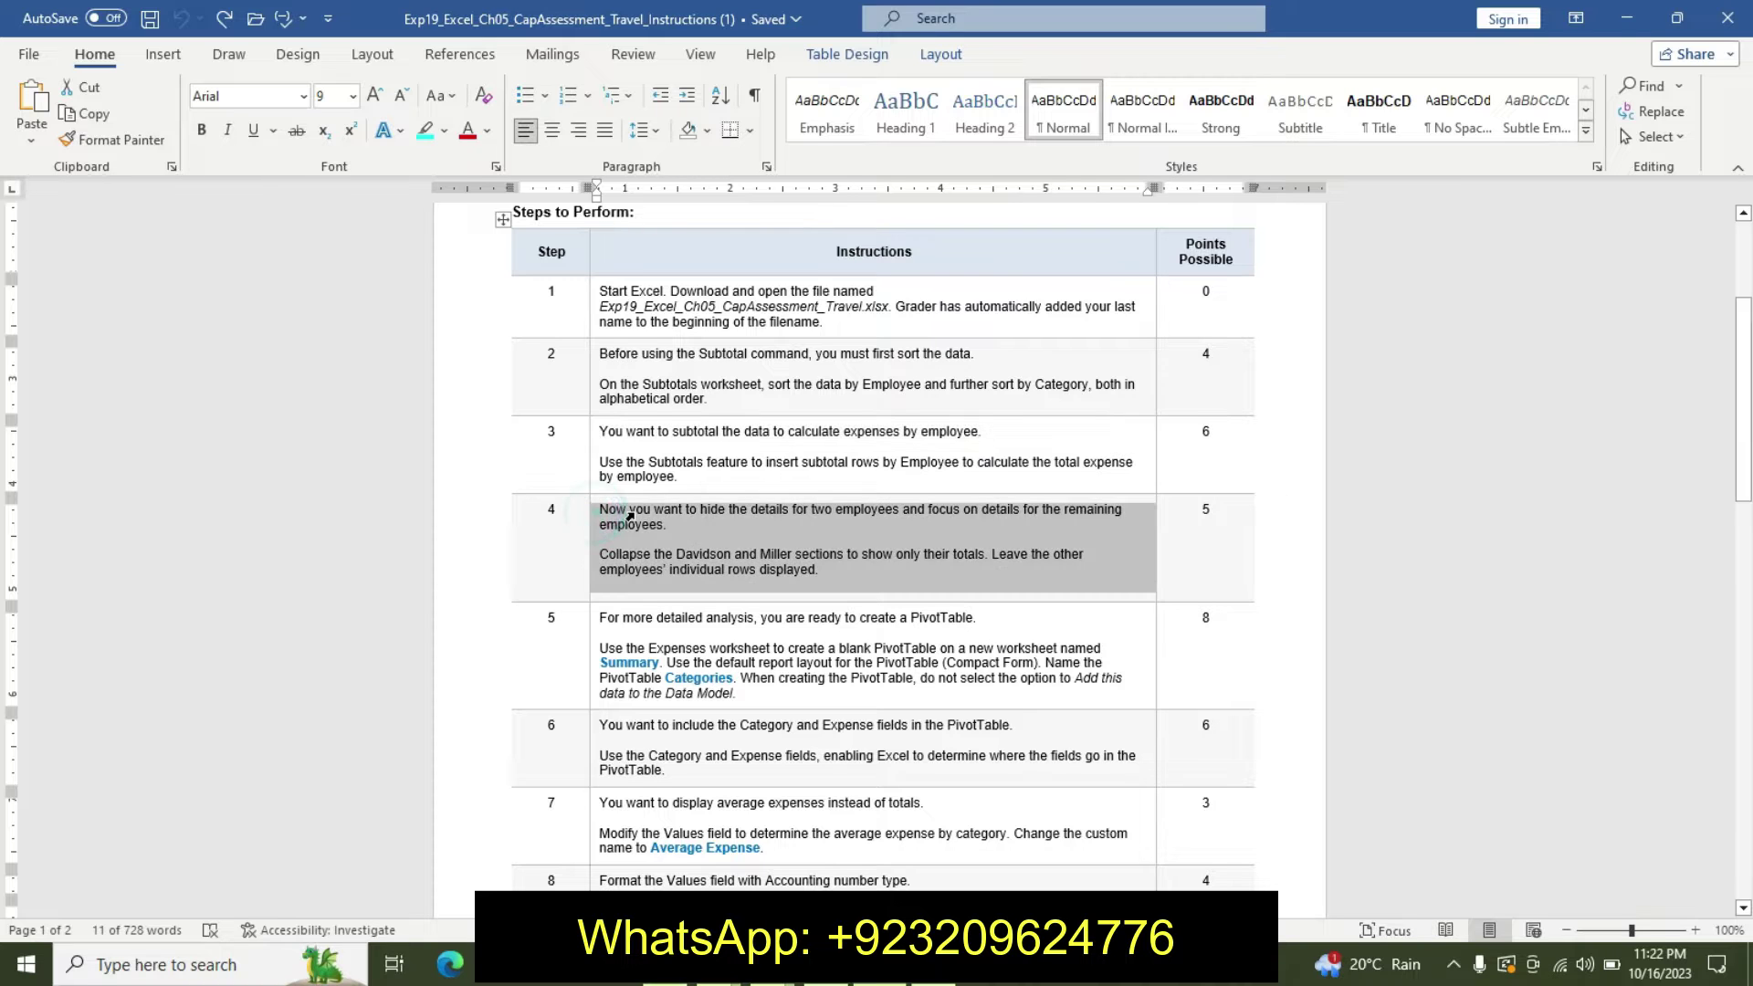
drag(599, 508, 671, 525)
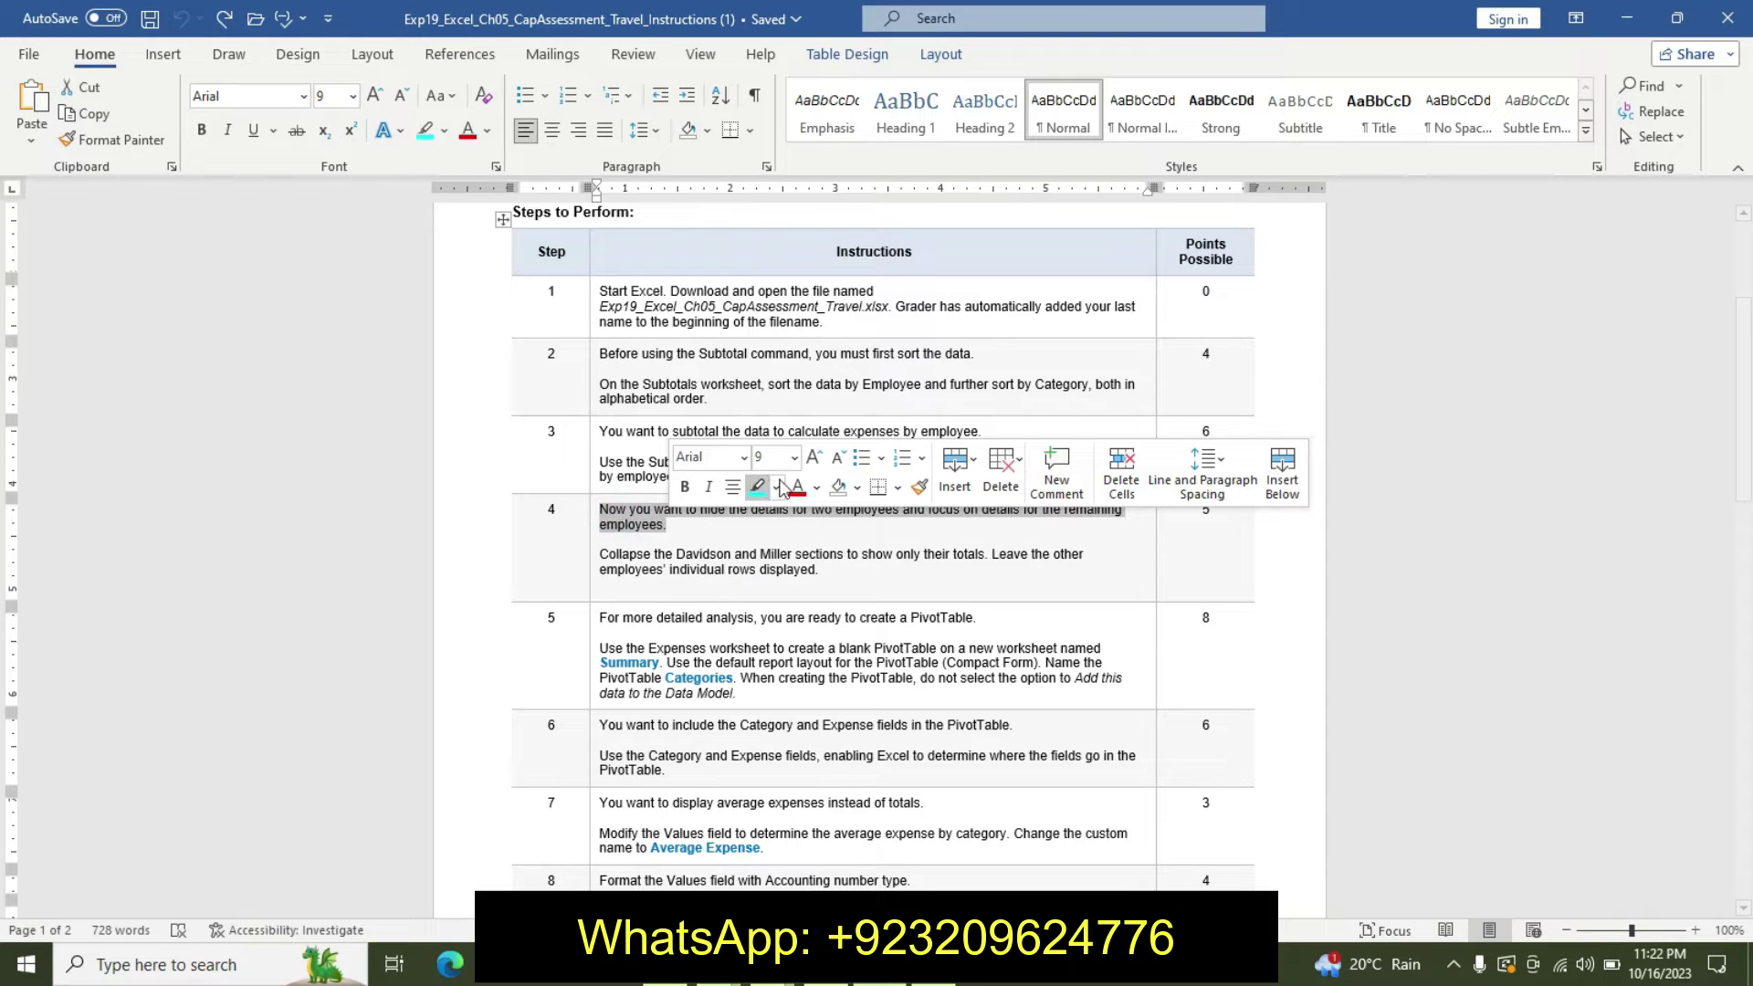
click(776, 487)
click(765, 520)
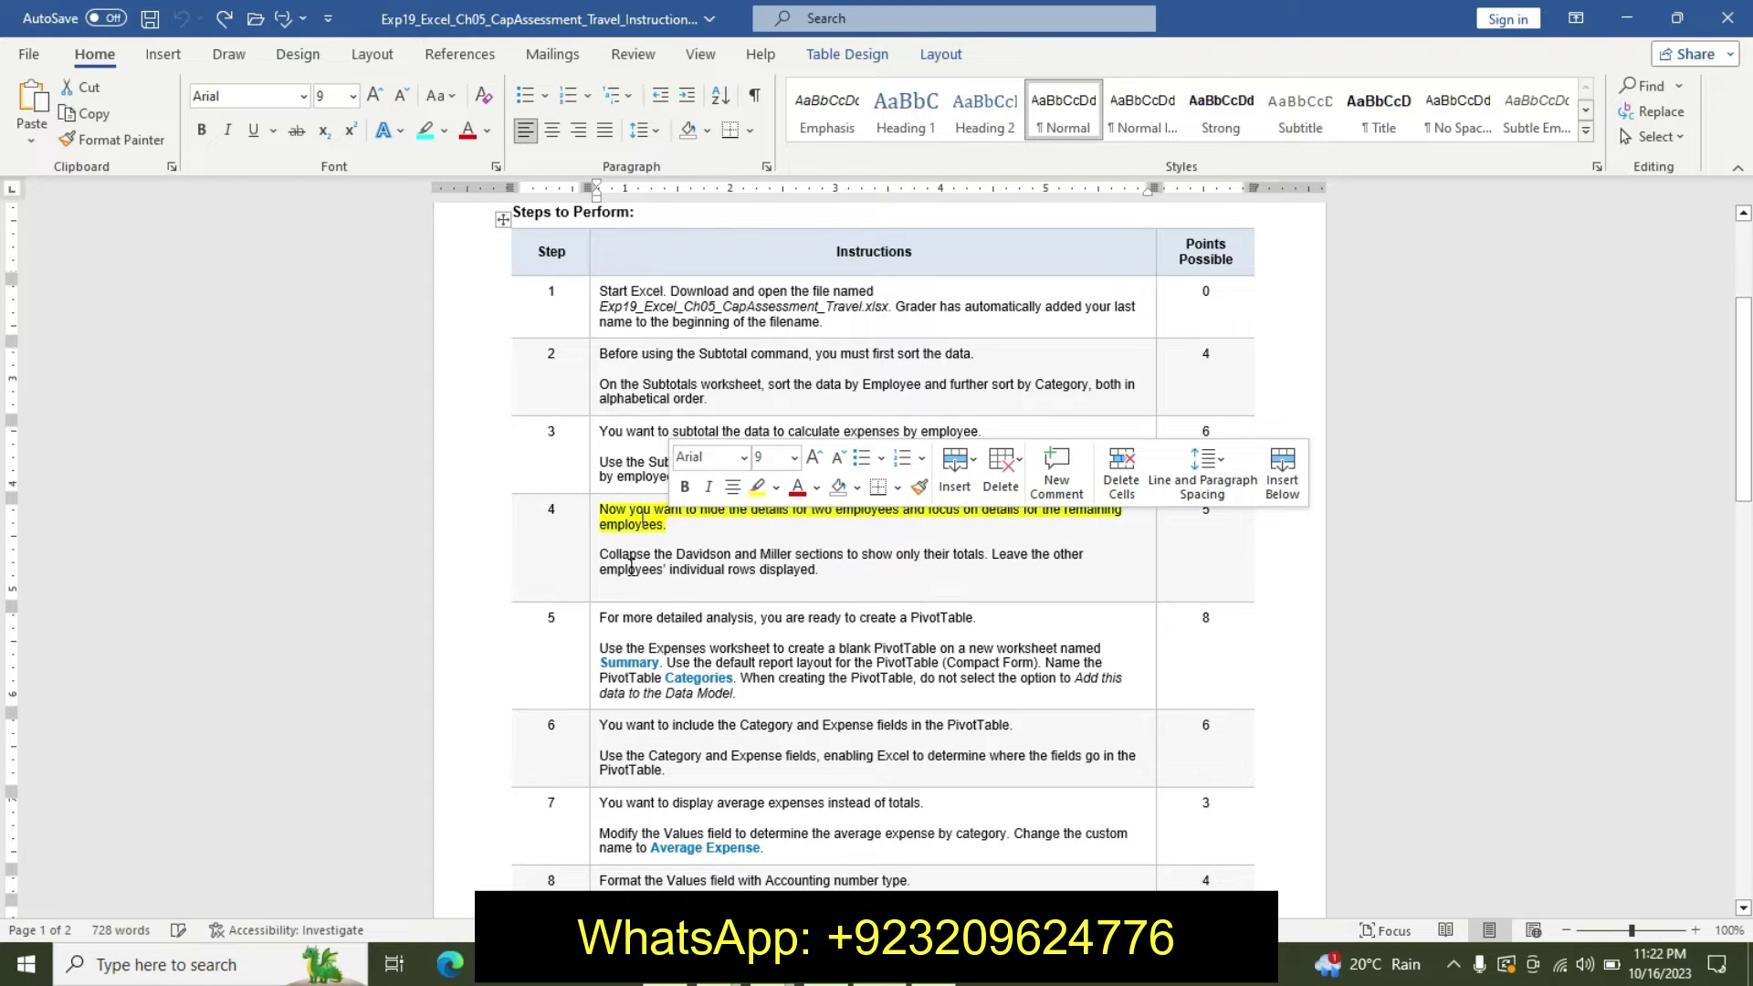
Make Step 4's Collapse paragraph 14 pt, bold, with turquoise highlight
mouse_move(817, 570)
mouse_down()
mouse_move(601, 553)
mouse_move(817, 570)
mouse_up()
click(609, 554)
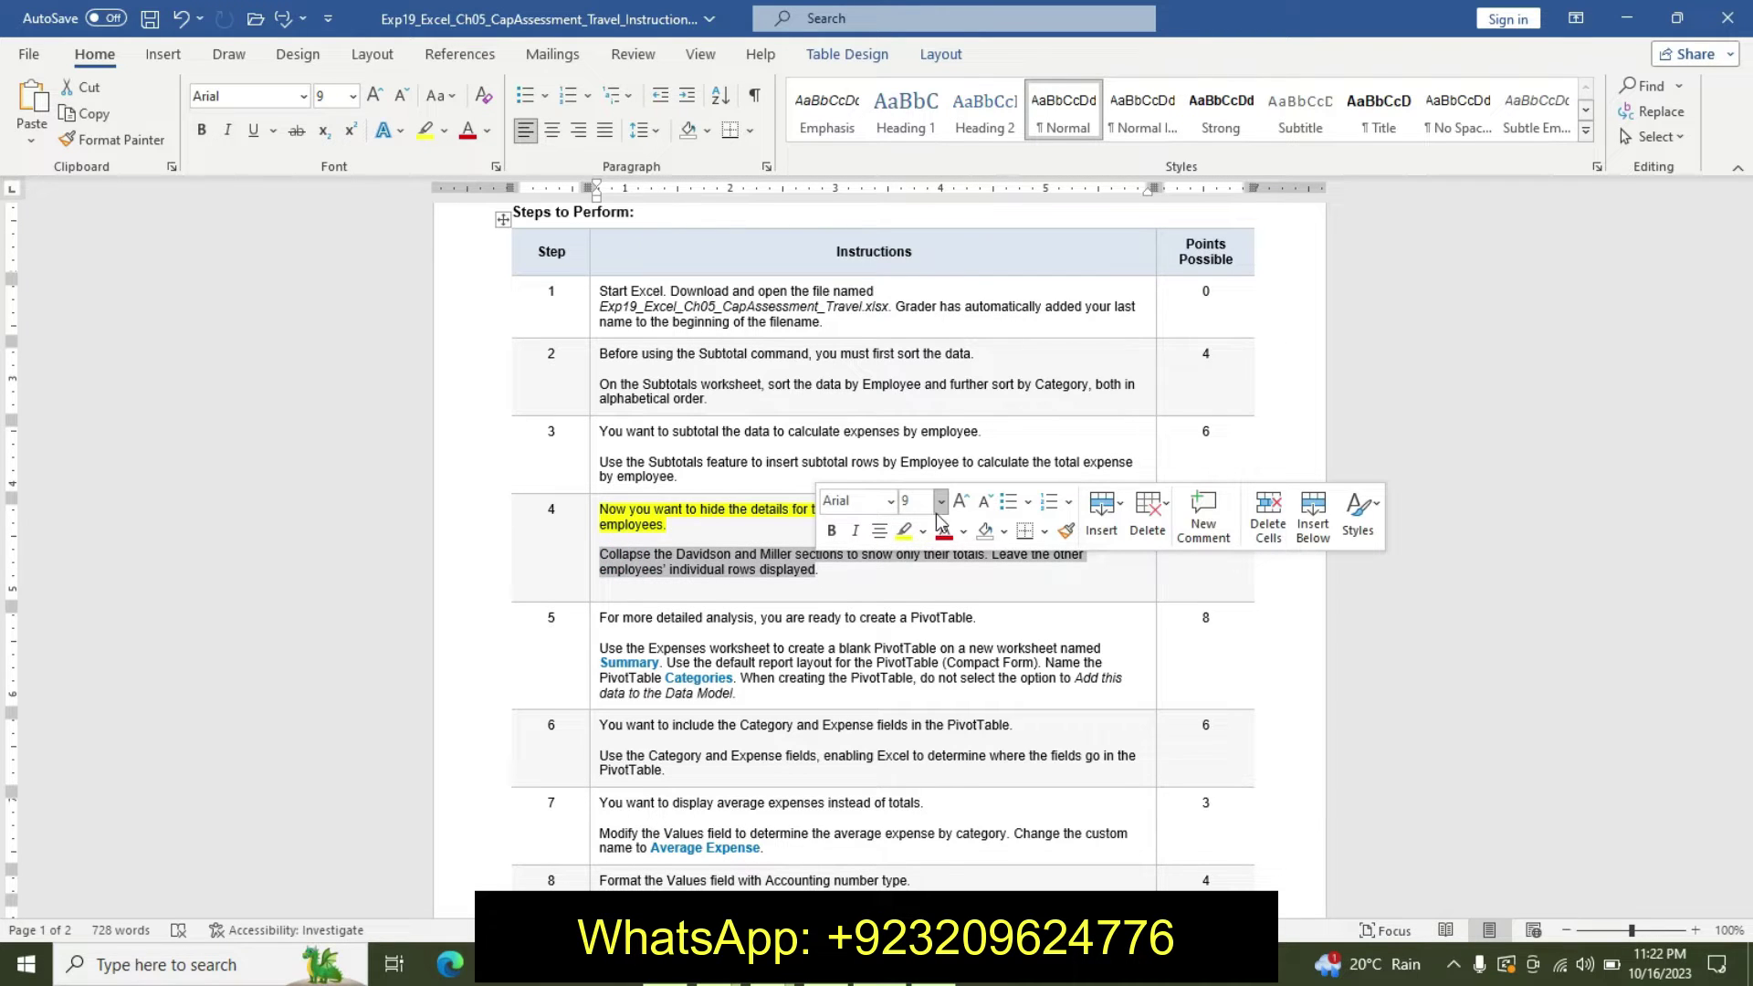
click(941, 501)
click(919, 655)
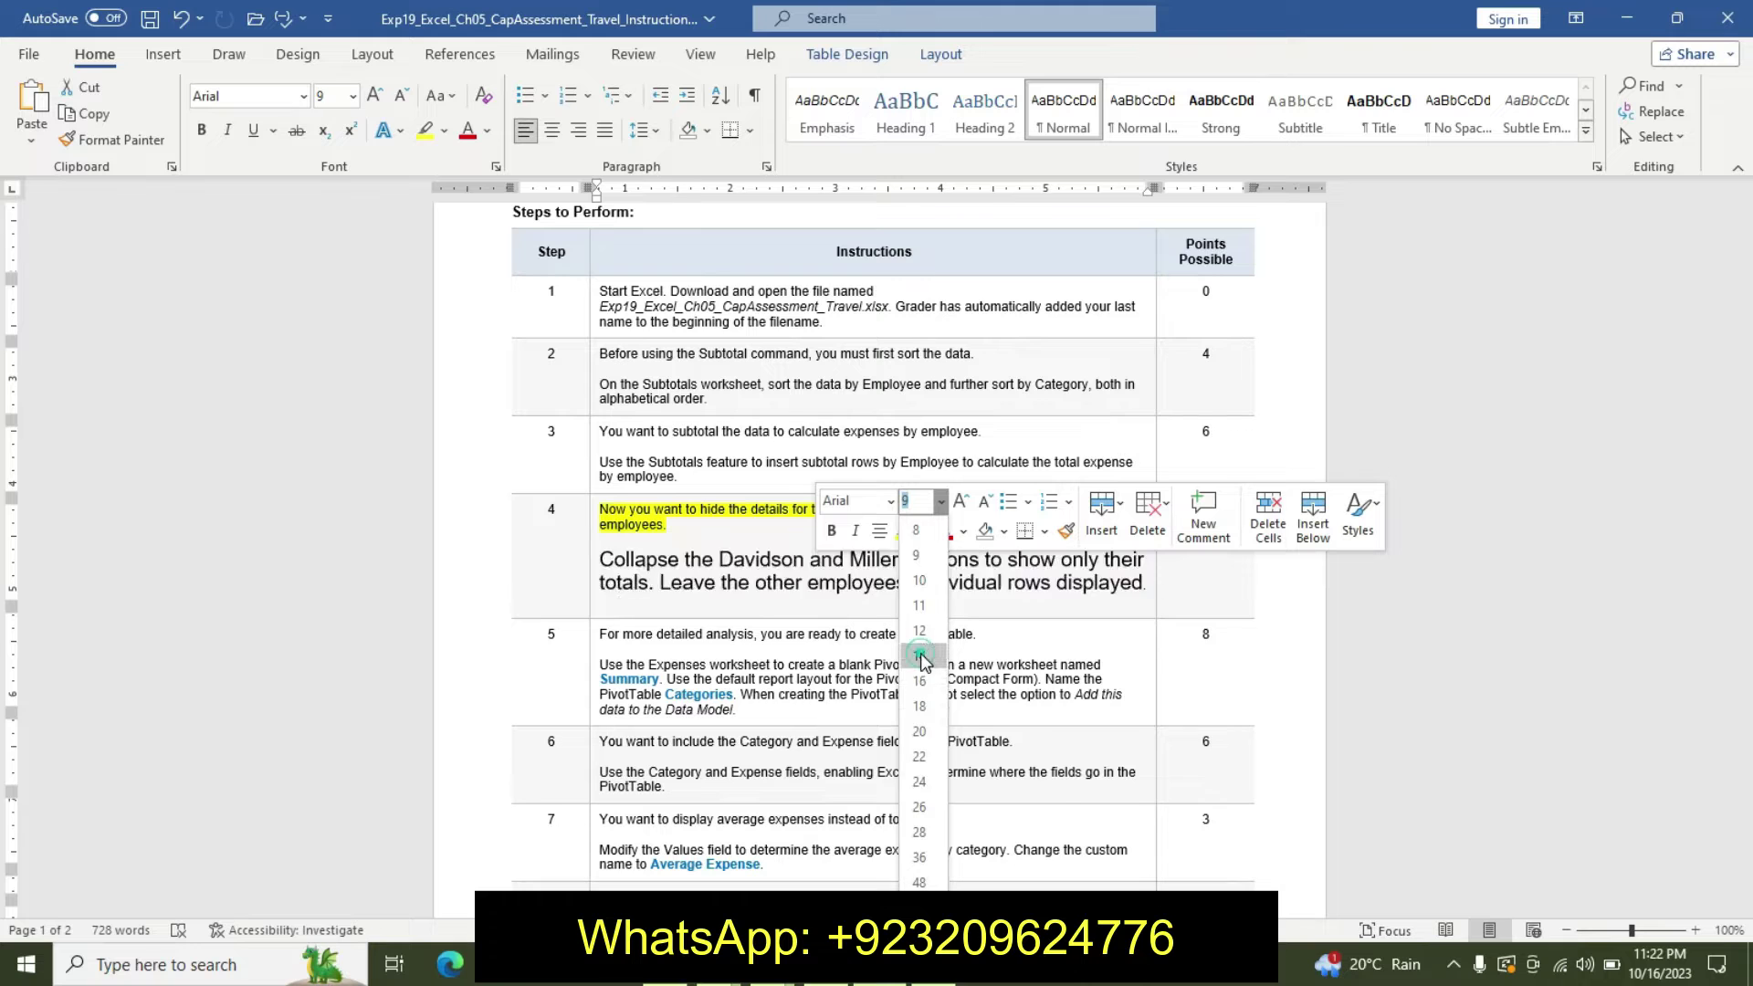
click(831, 531)
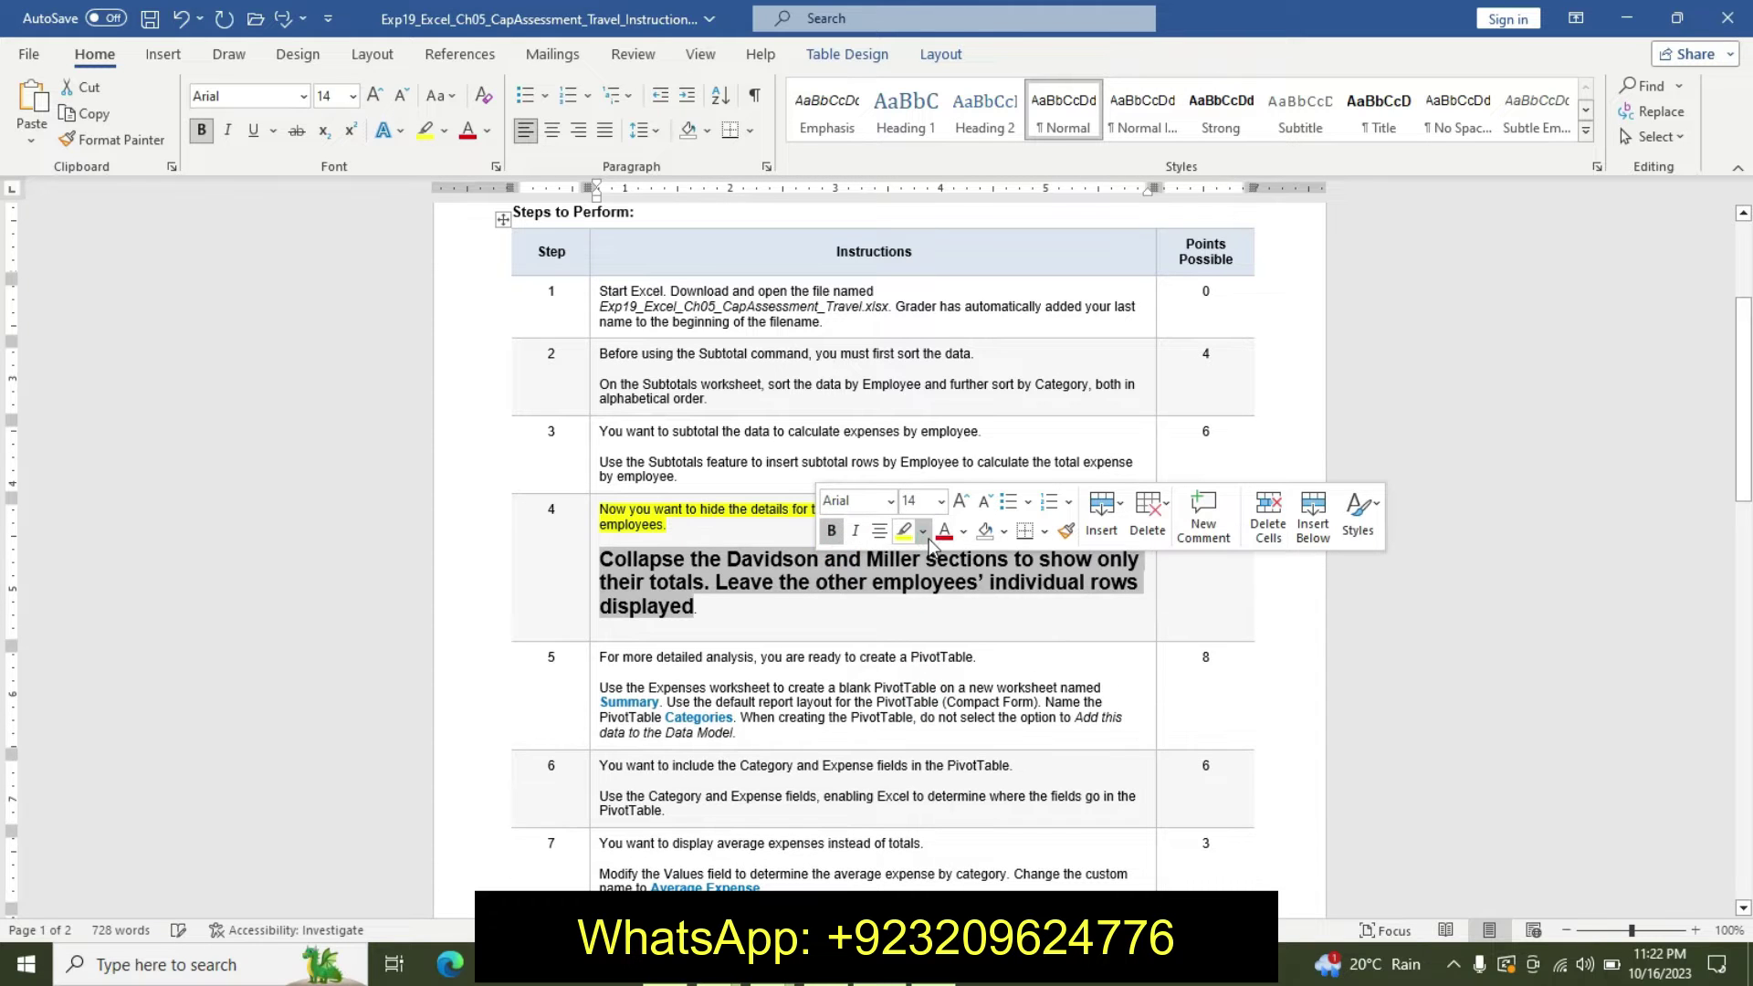
click(923, 531)
click(966, 568)
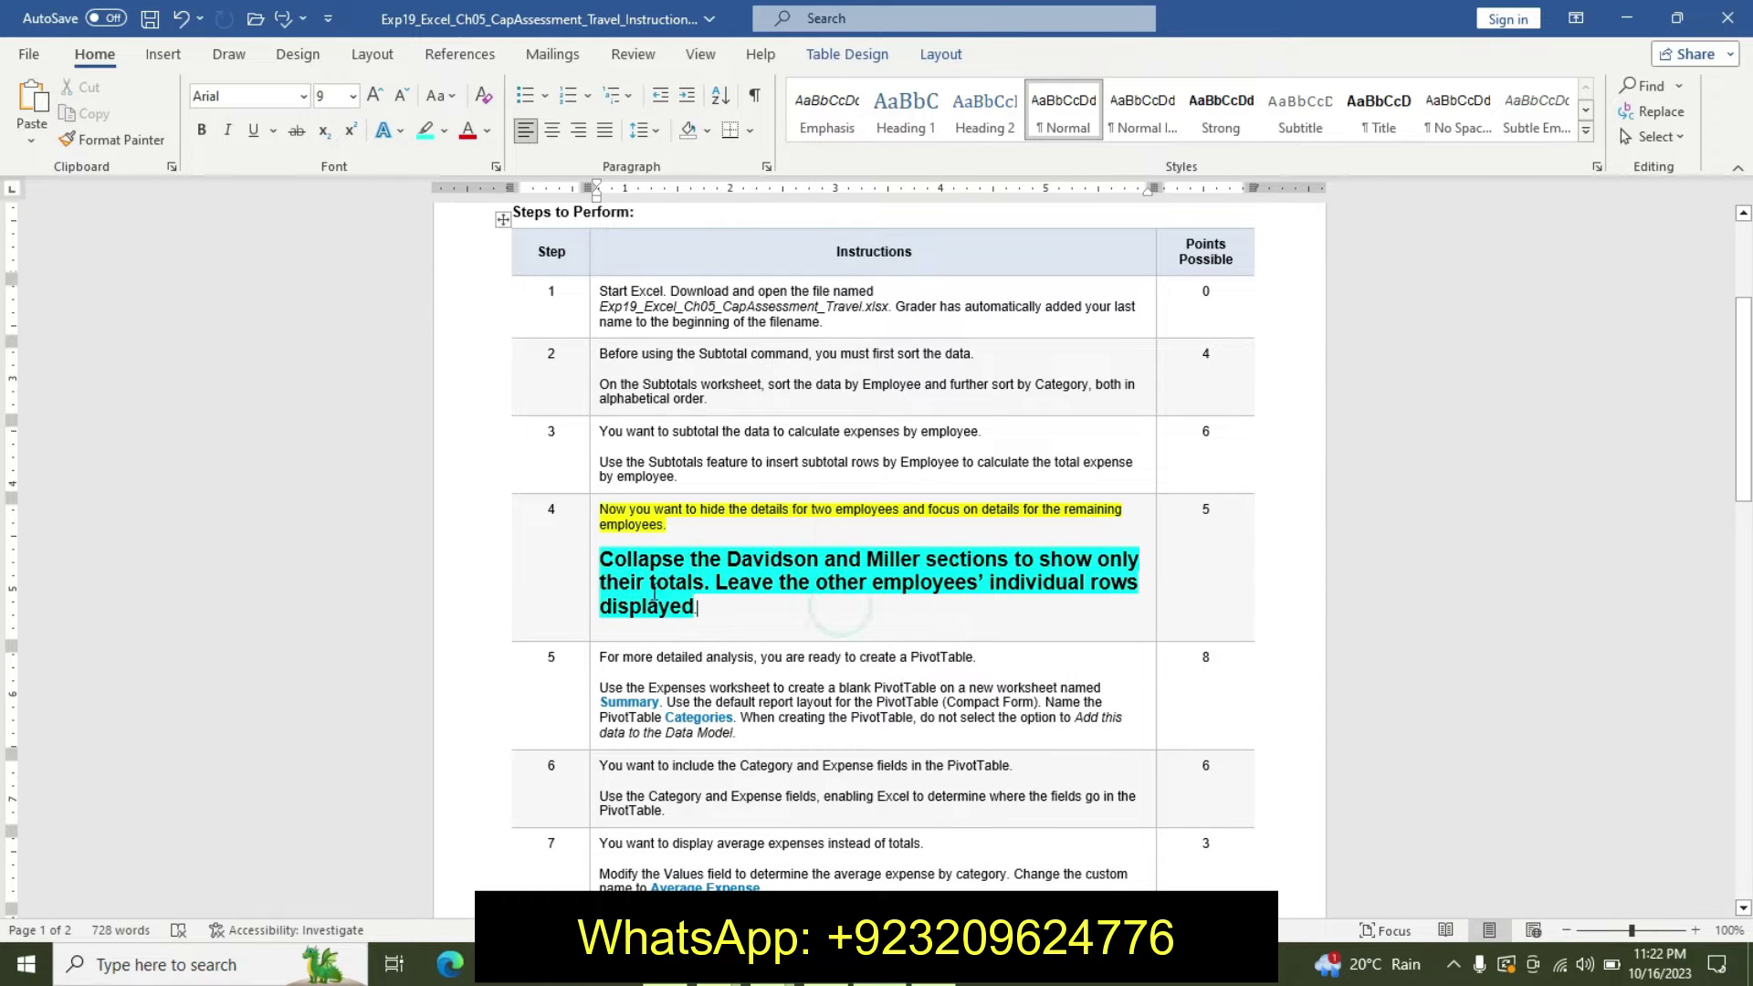
drag(659, 592, 700, 570)
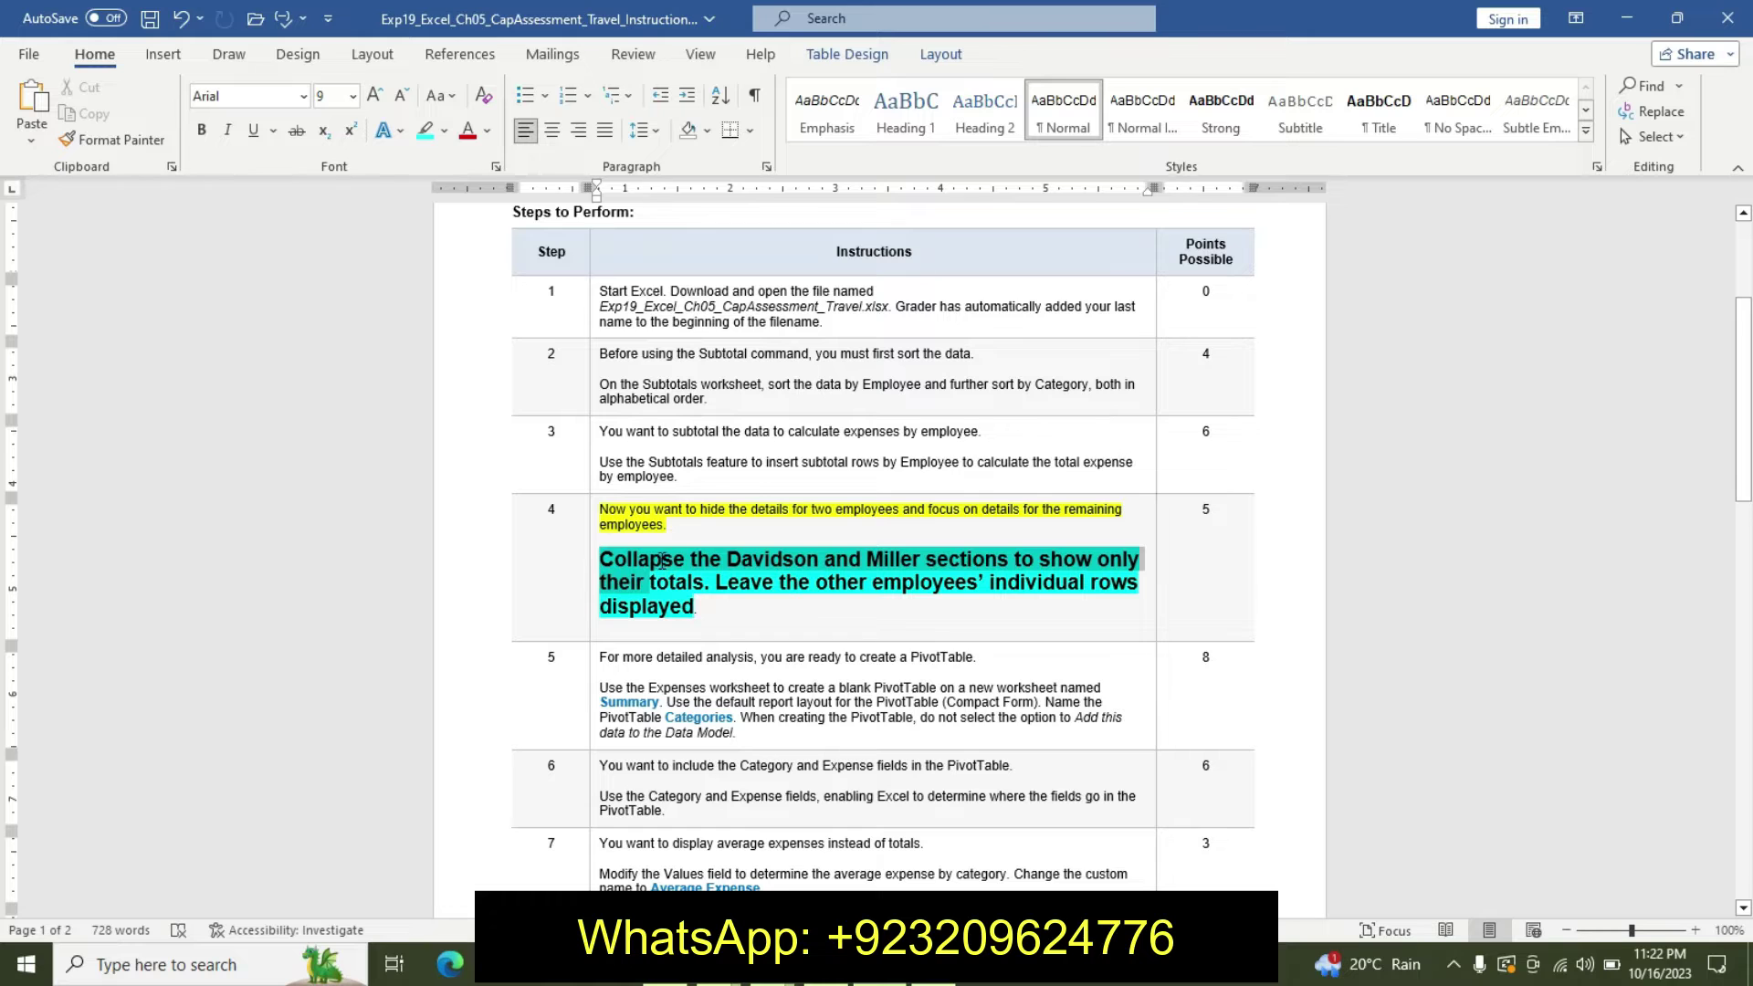
click(698, 607)
drag(658, 568, 711, 606)
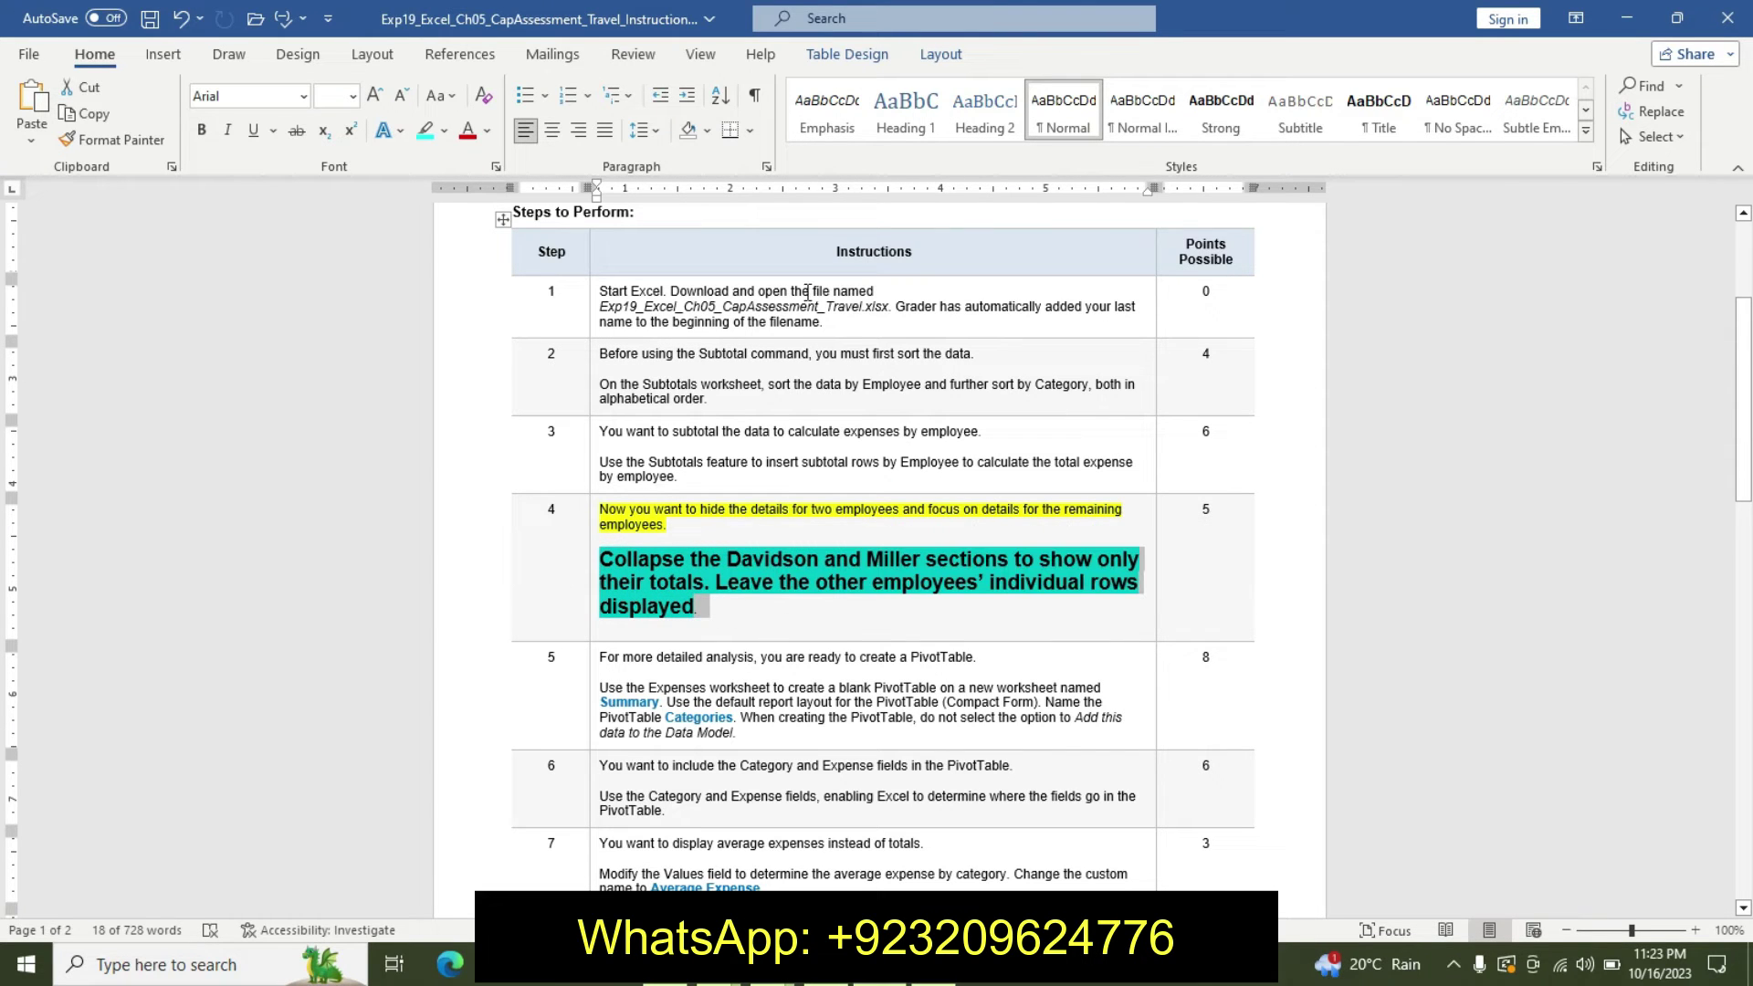
scroll(807, 292, up, 1)
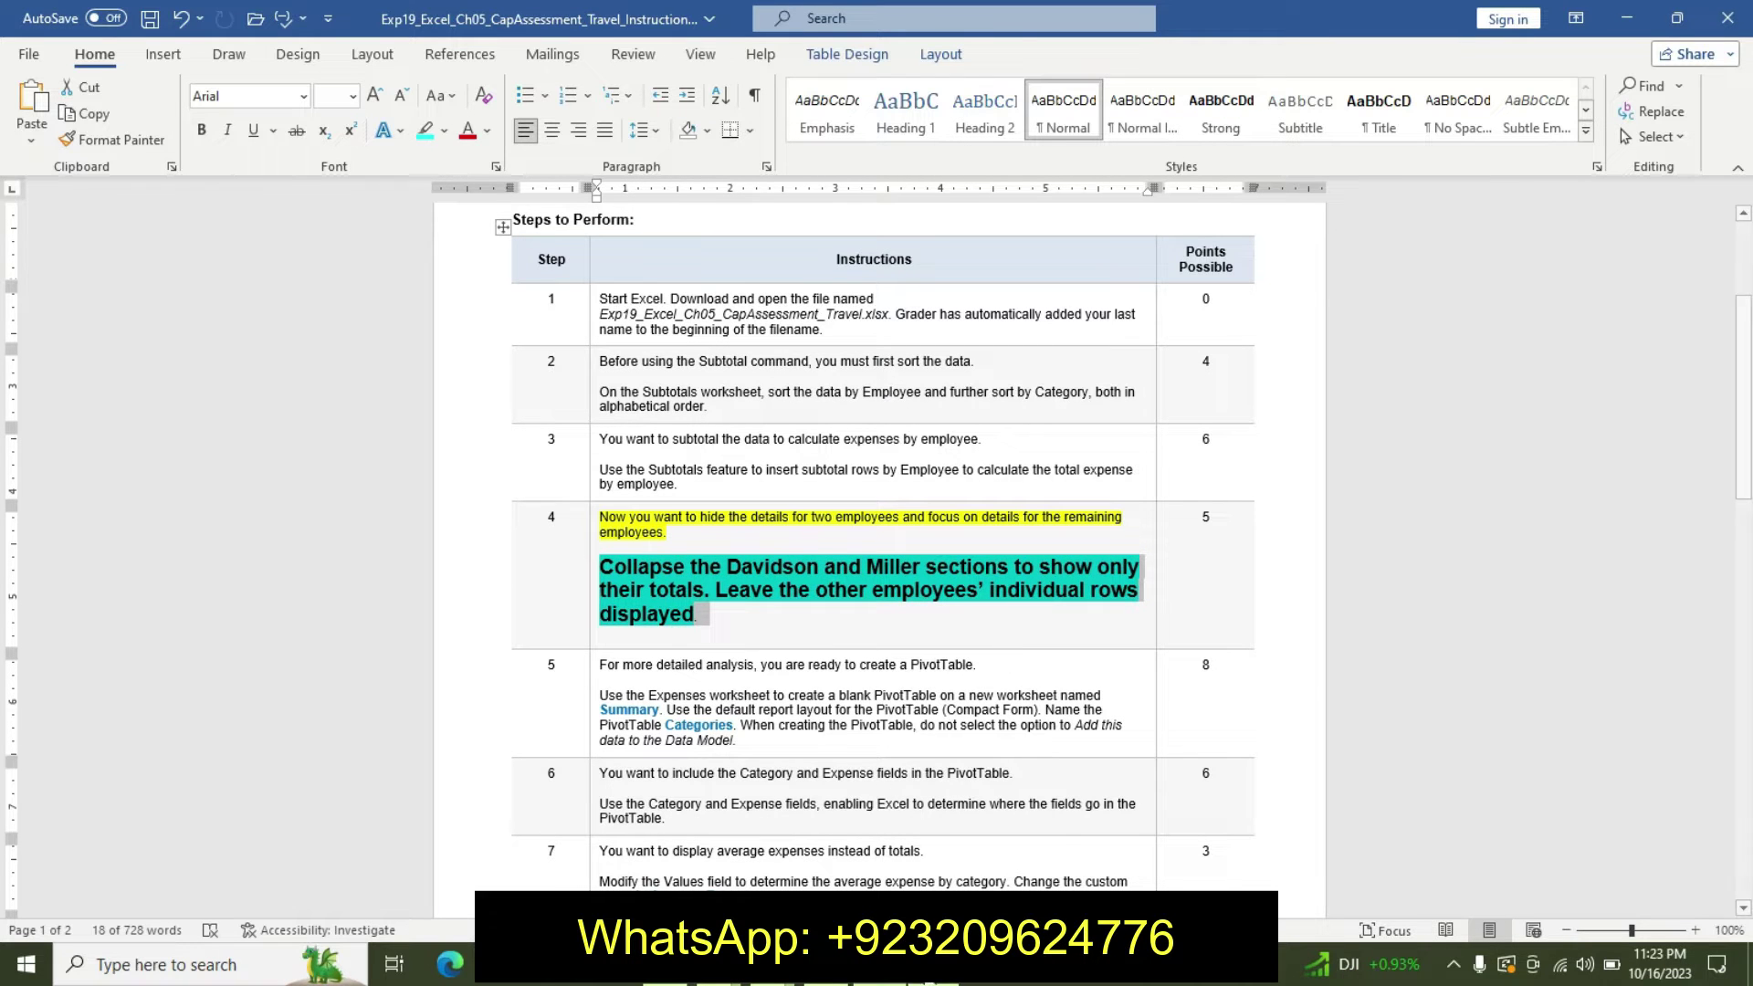
Collapse the Hart and Miller groups at rows 19 and 25, then select G28
click(931, 836)
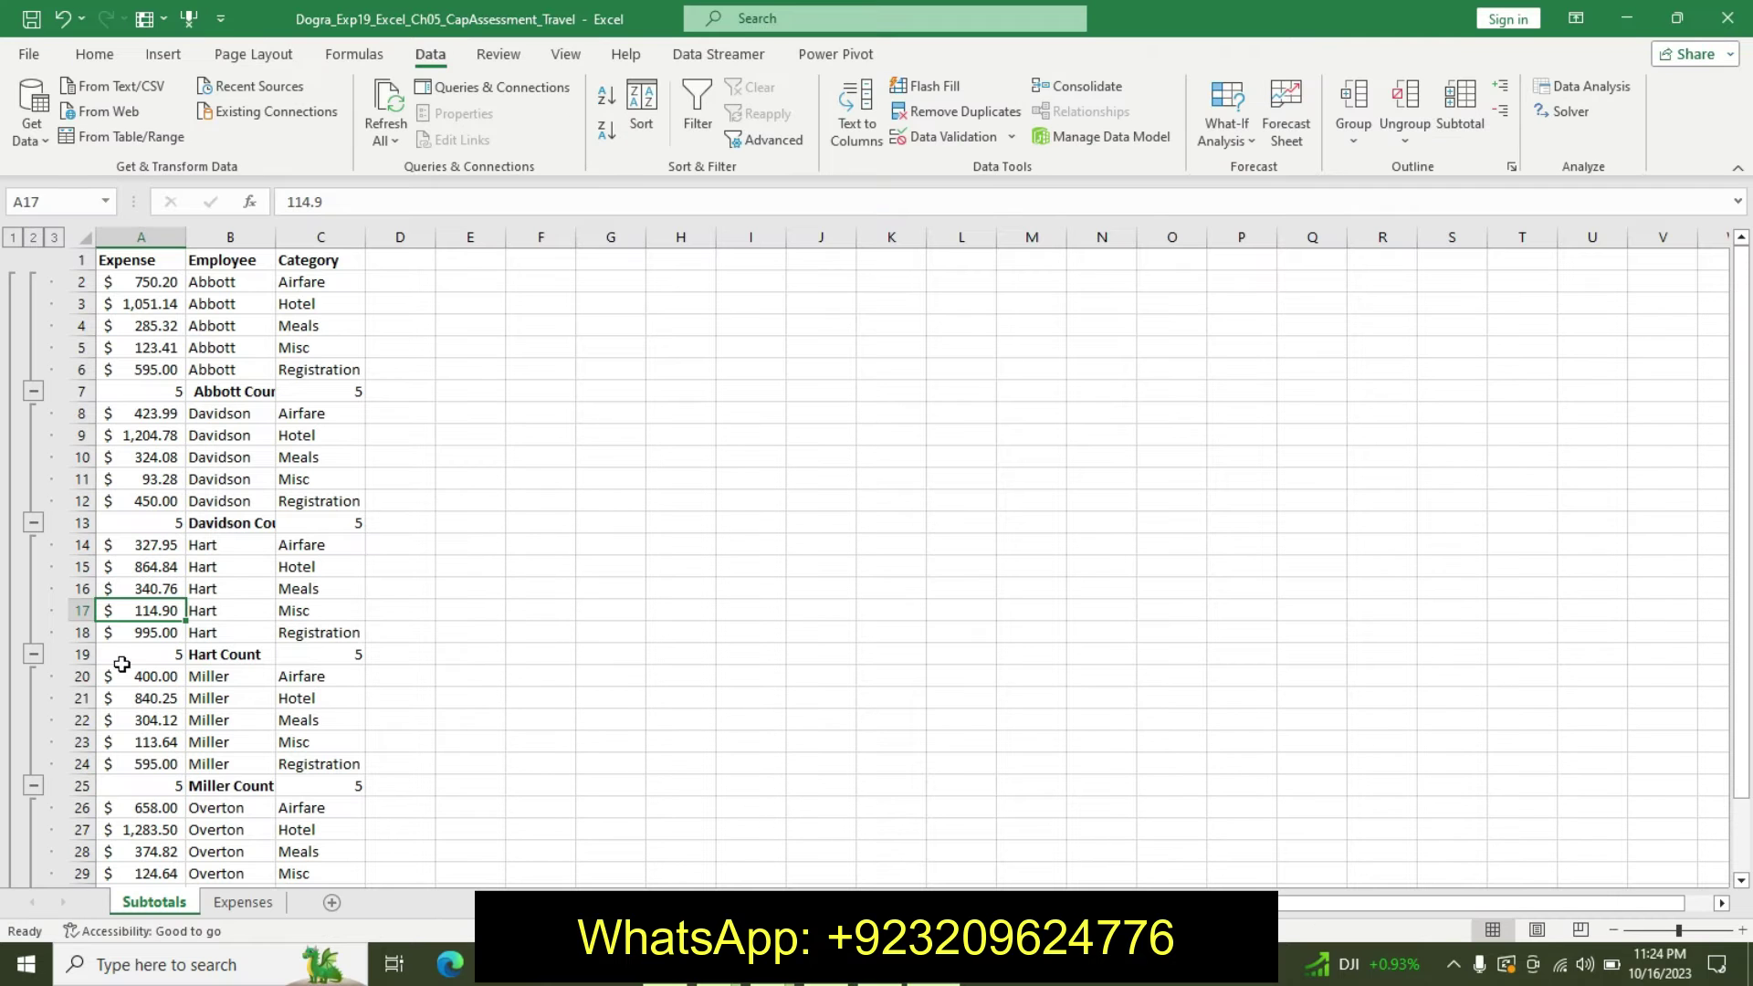
click(33, 654)
click(33, 676)
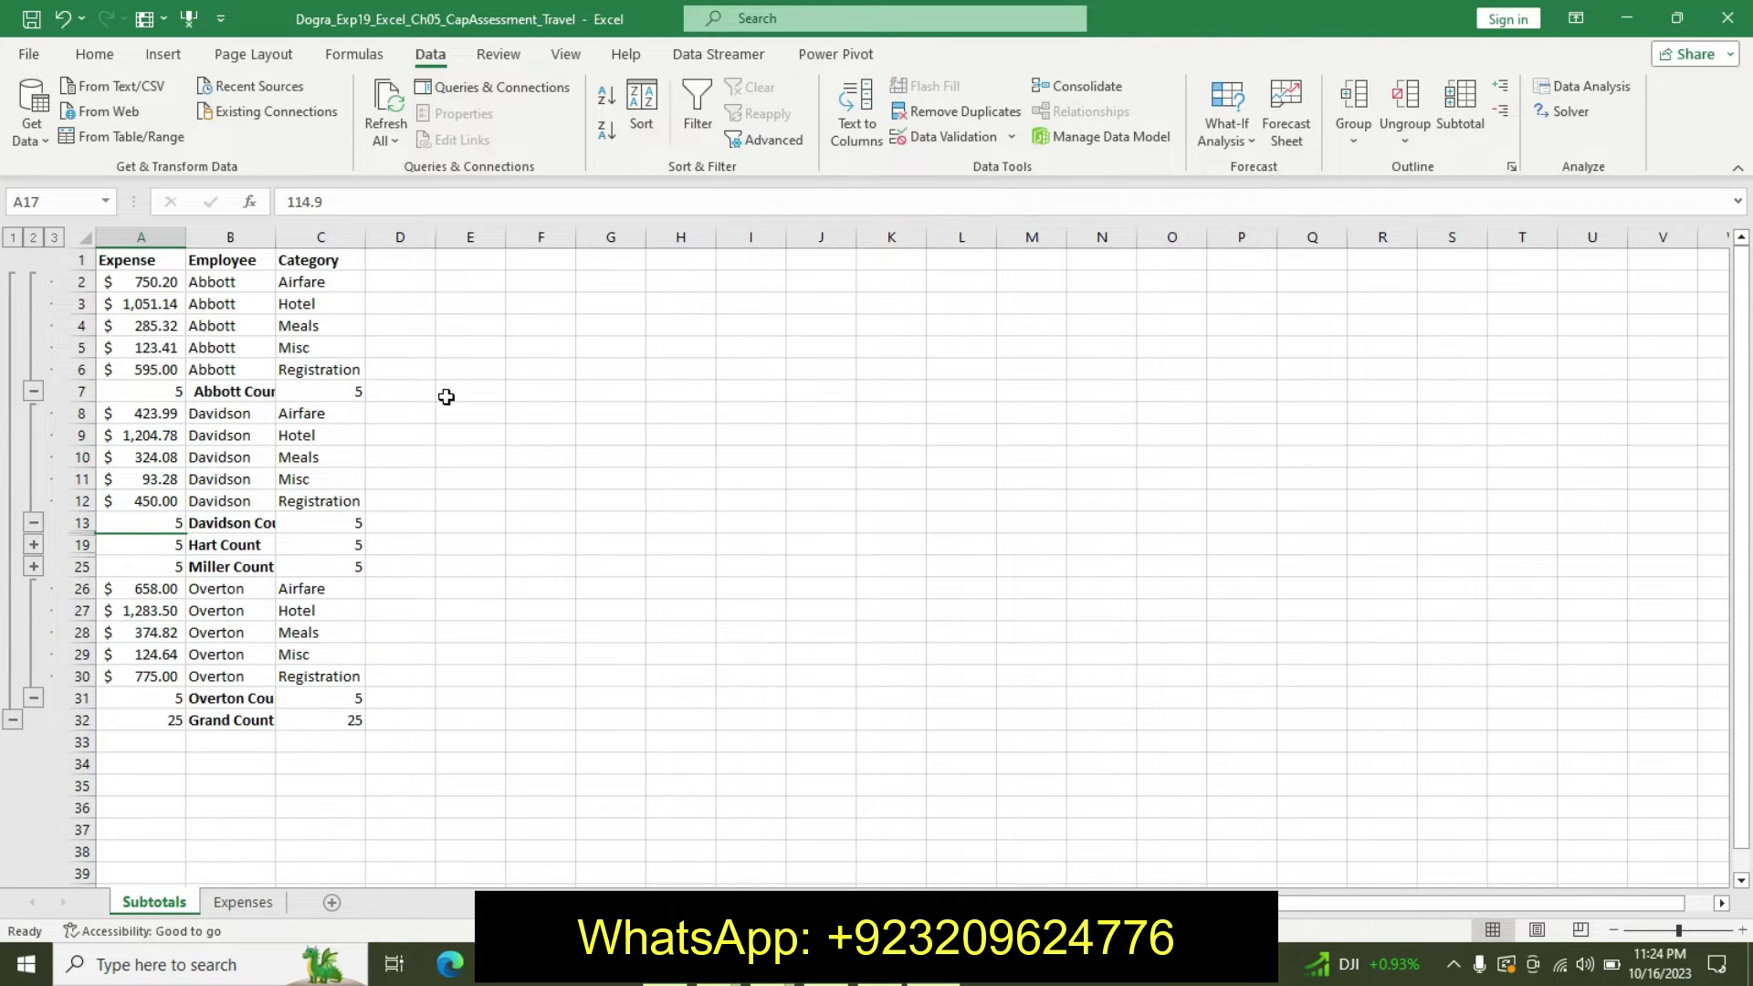
click(624, 641)
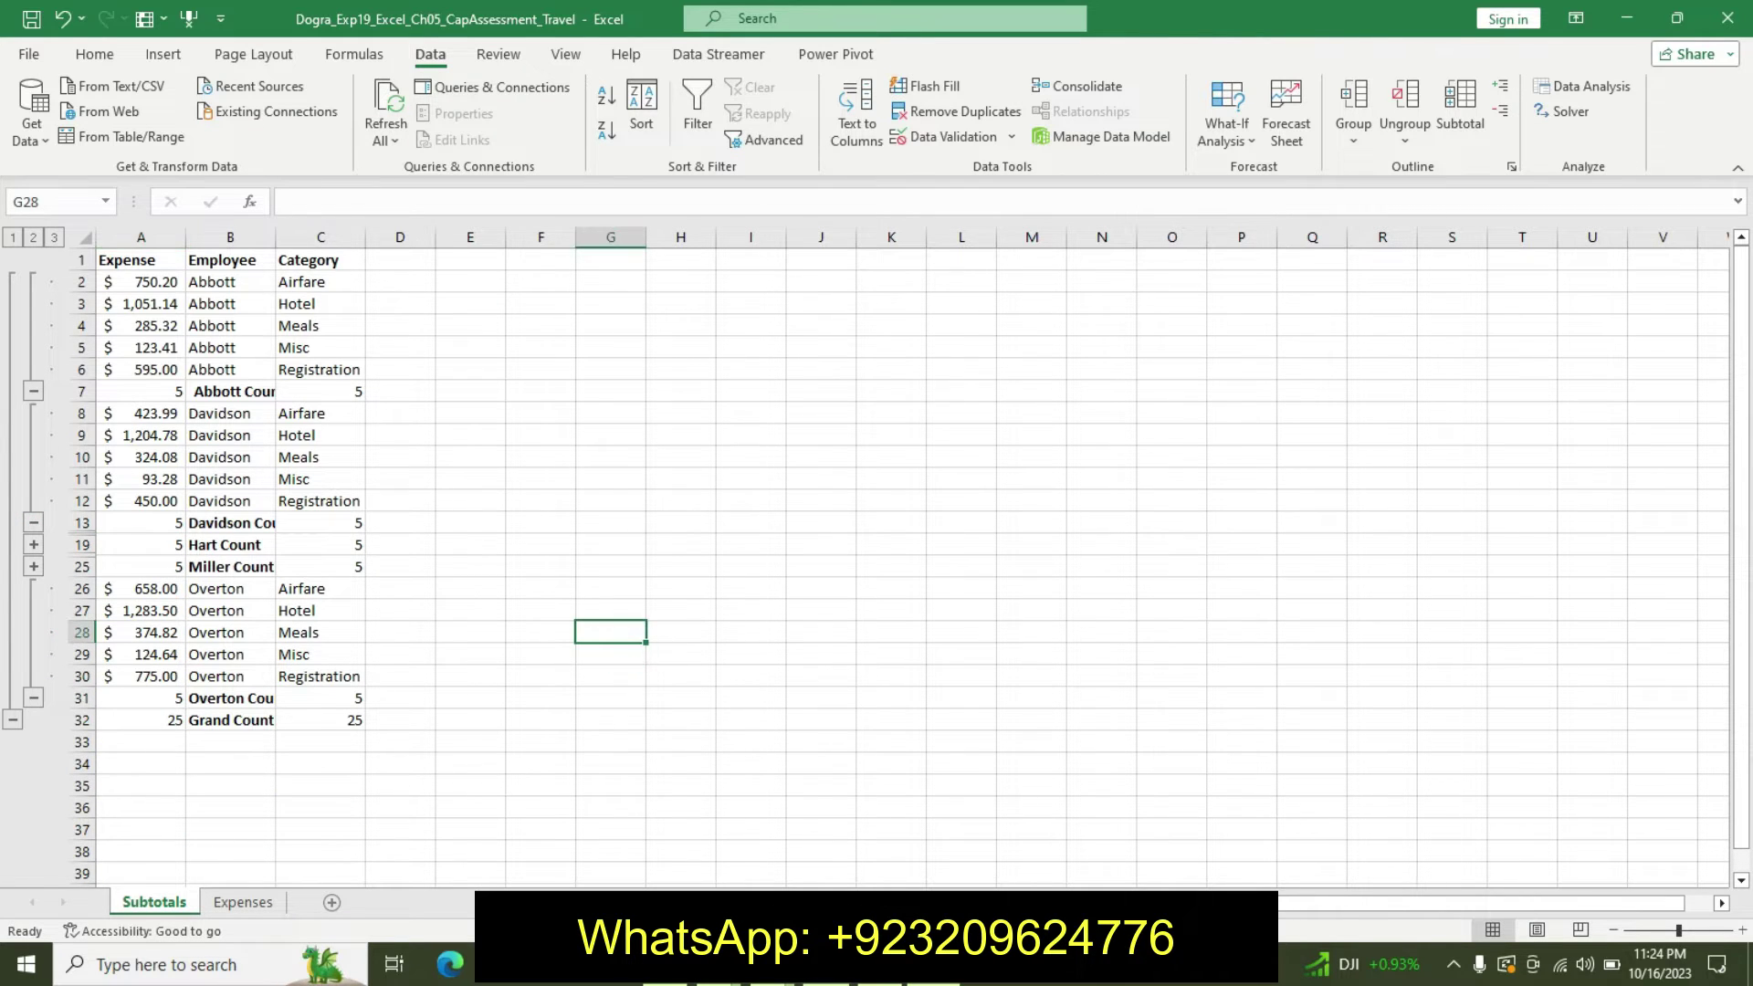
key(alt+Tab)
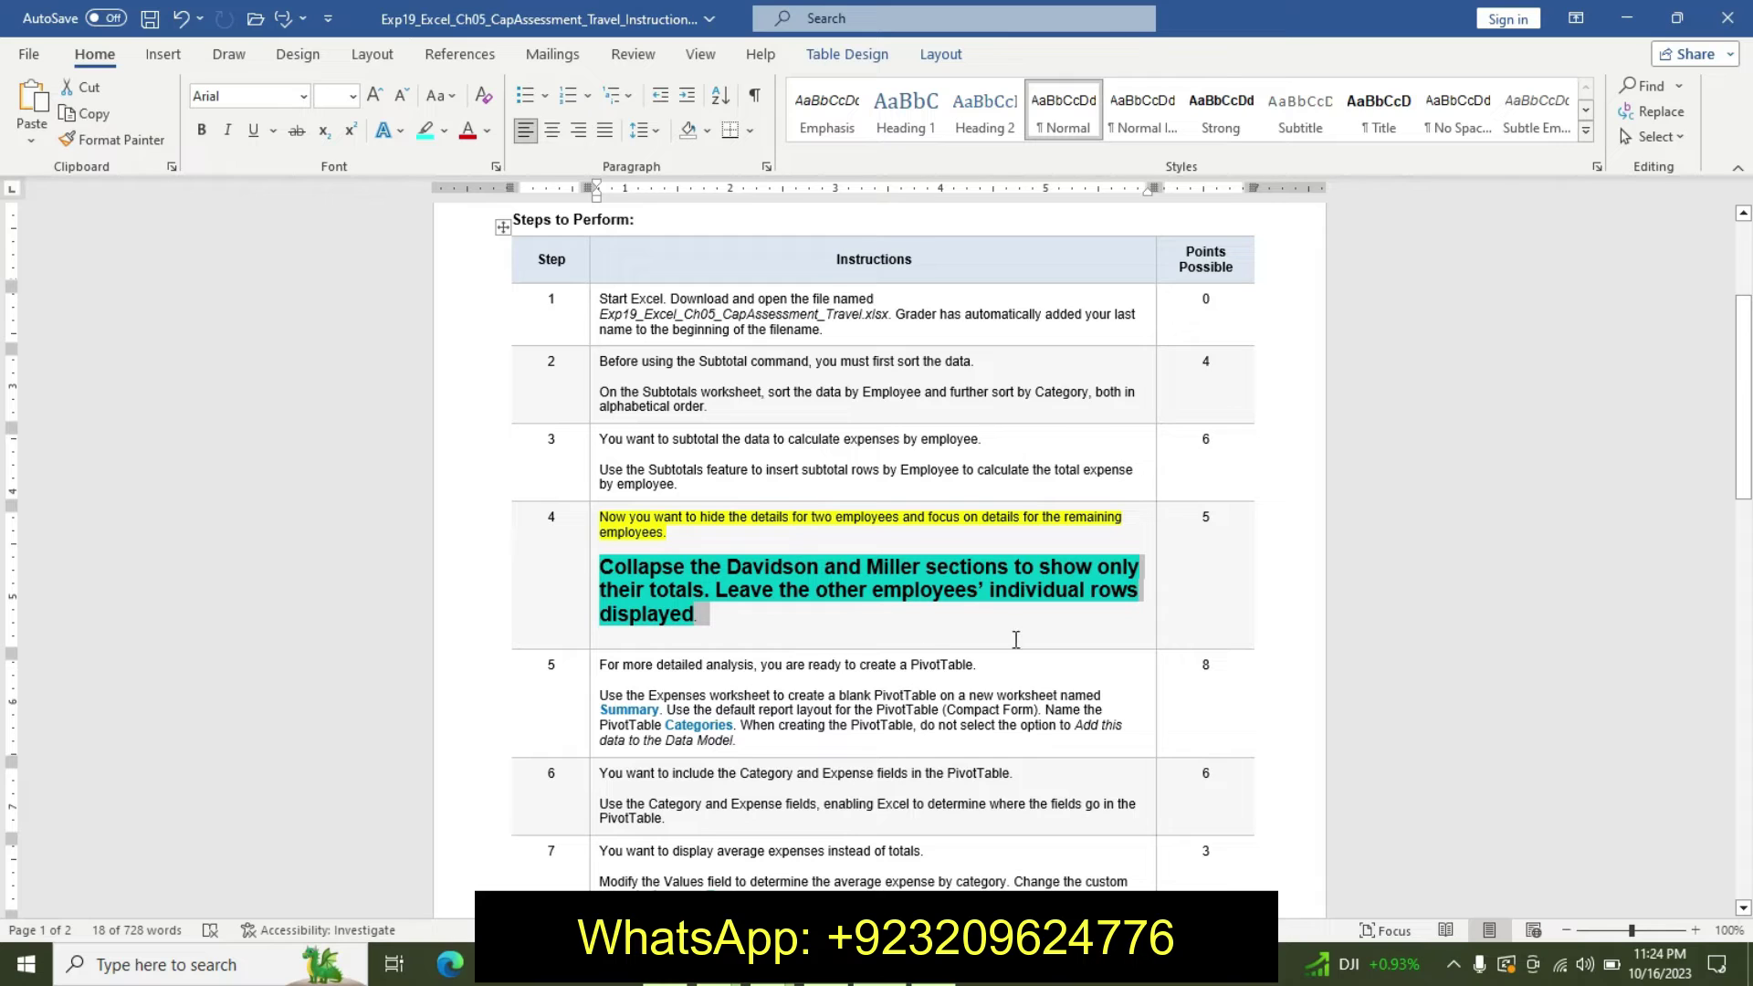
Undo Step 4's emphasis and highlight Step 5's first sentence yellow
key(ctrl+z)
key(ctrl+z)
key(ctrl+z)
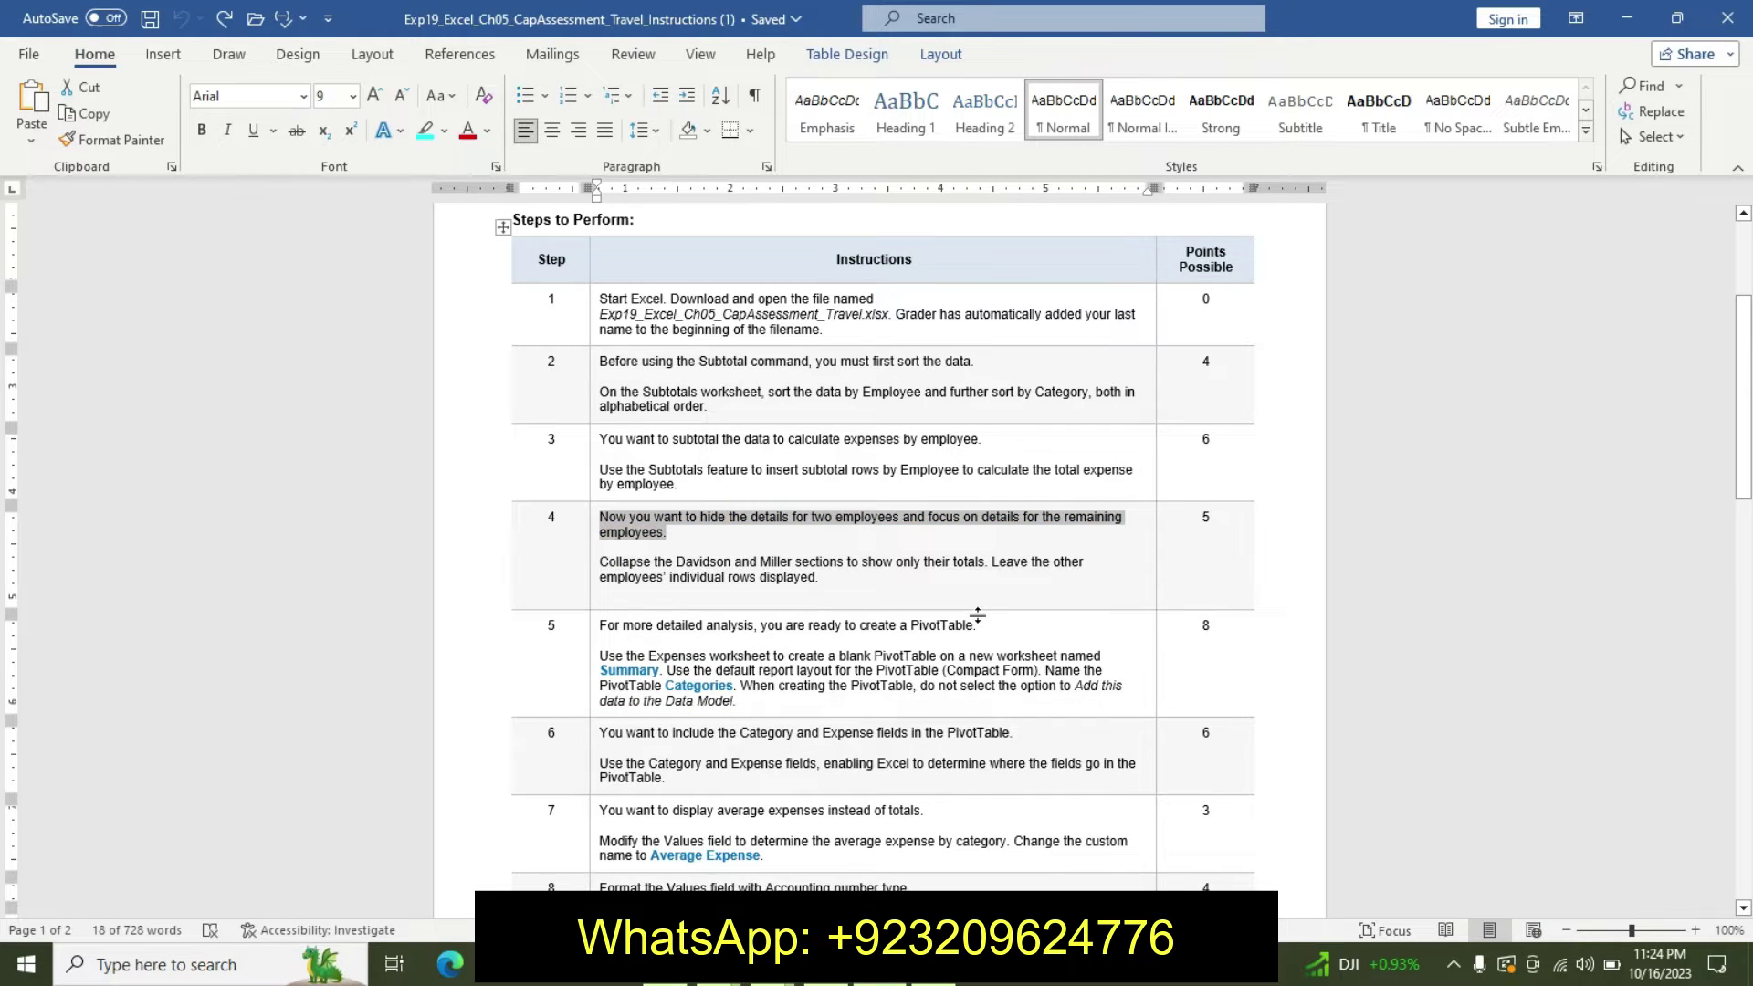
drag(1744, 456, 1749, 476)
click(603, 584)
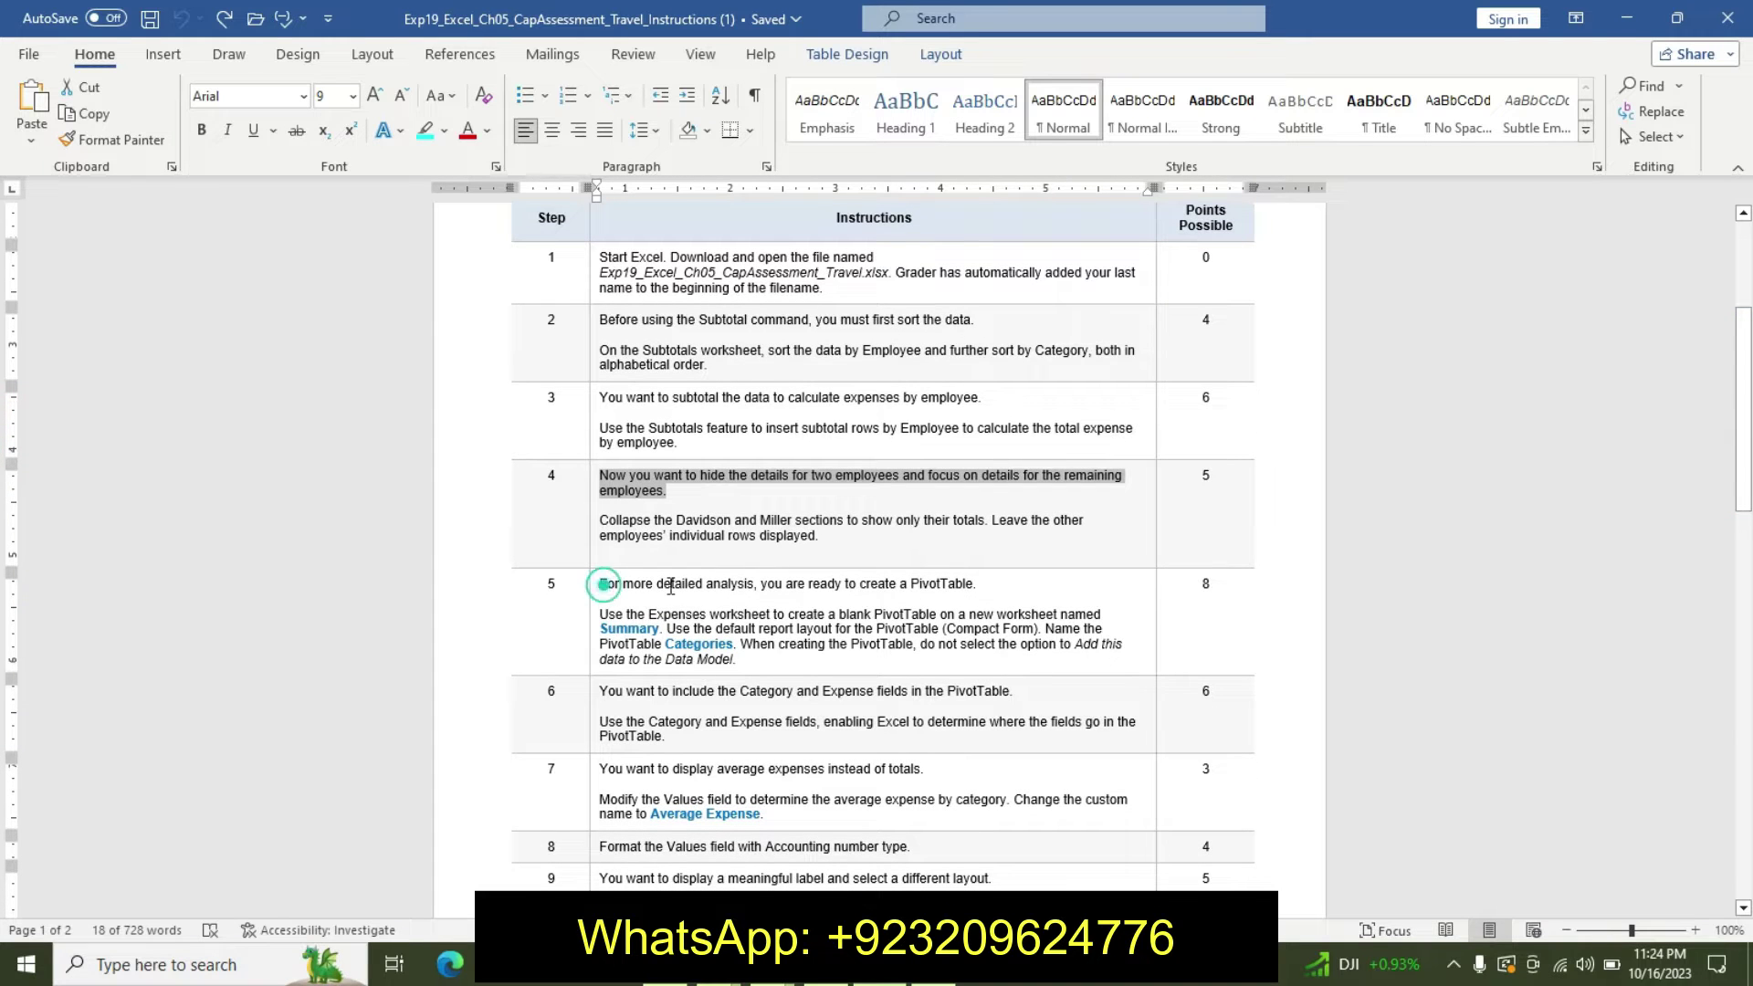
drag(671, 588, 913, 566)
click(913, 571)
click(945, 598)
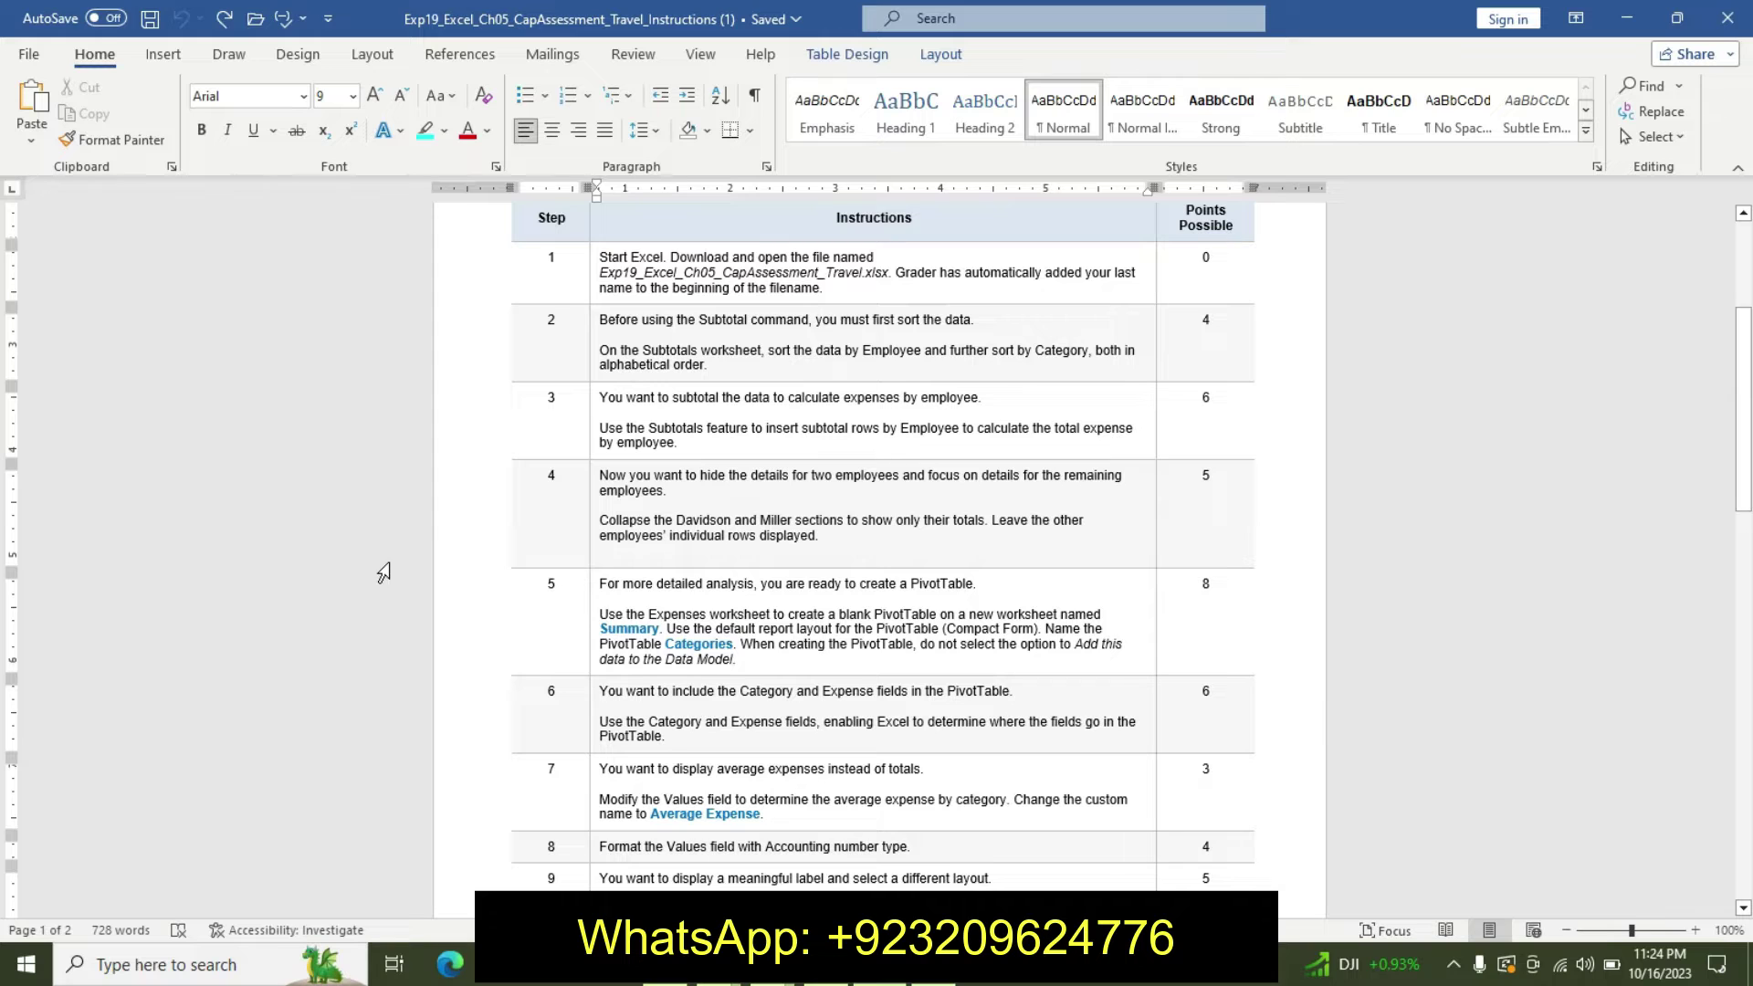
drag(600, 584, 986, 580)
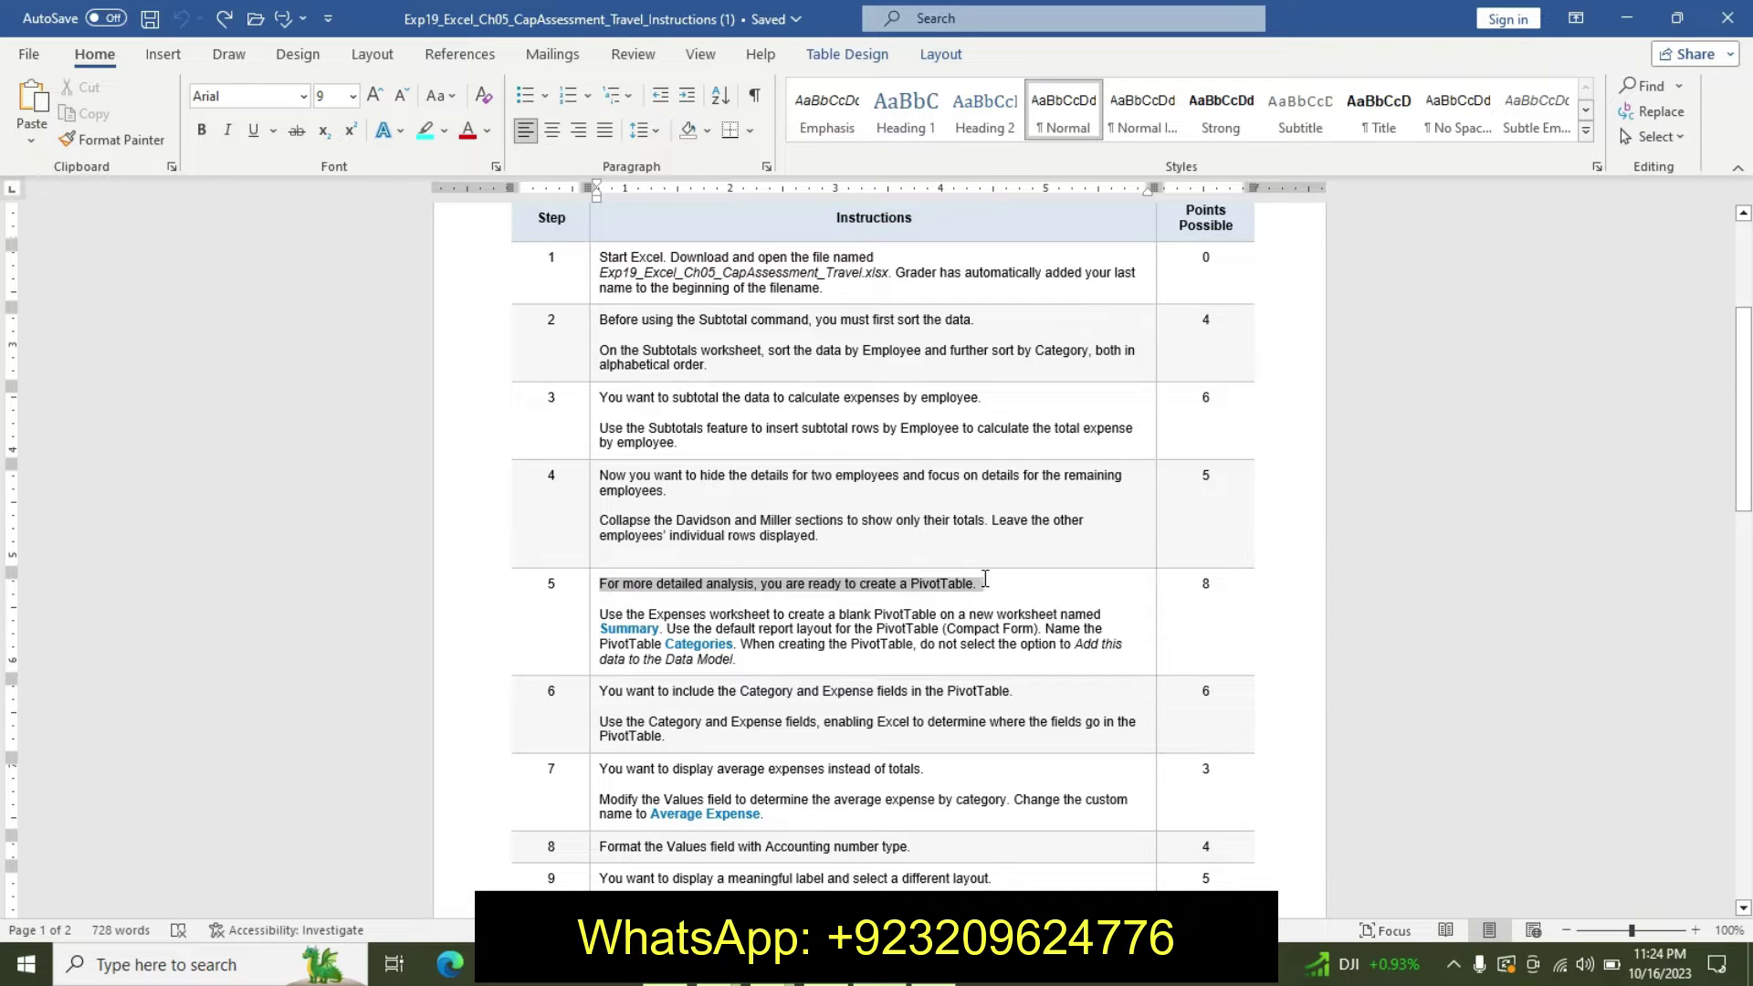
click(1091, 540)
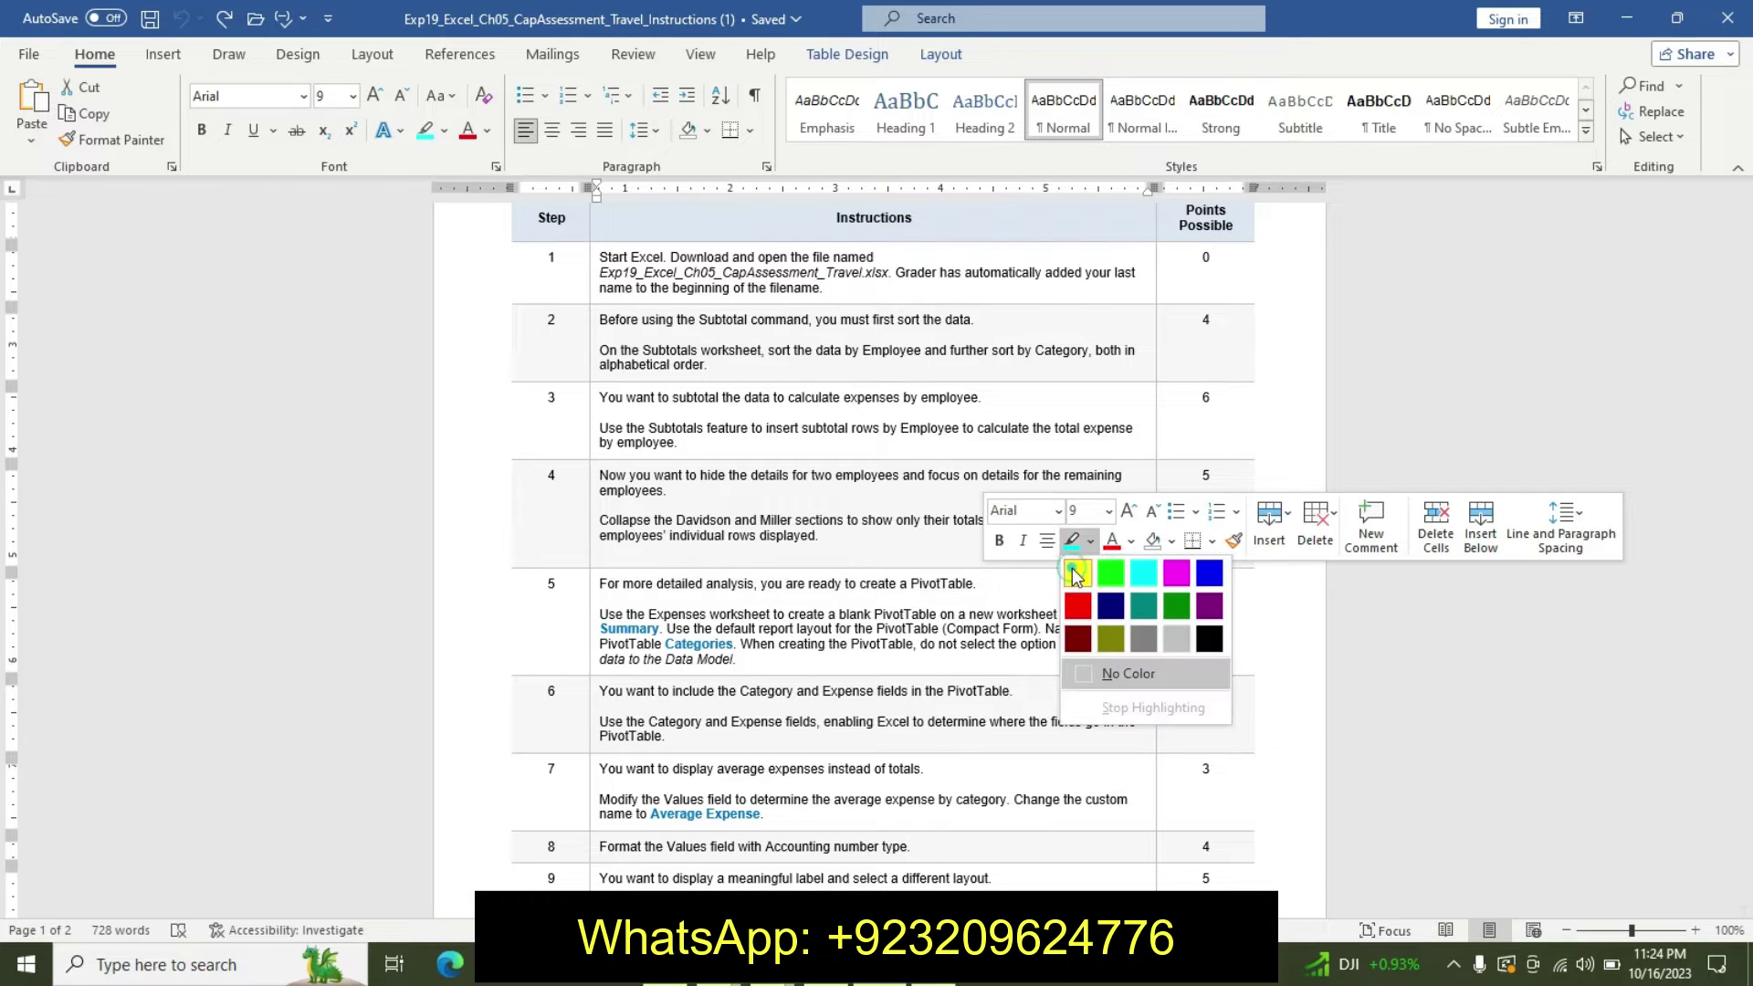
click(1078, 574)
Make Step 5's PivotTable instruction paragraph 14 pt bold with turquoise highlight
drag(601, 613, 752, 657)
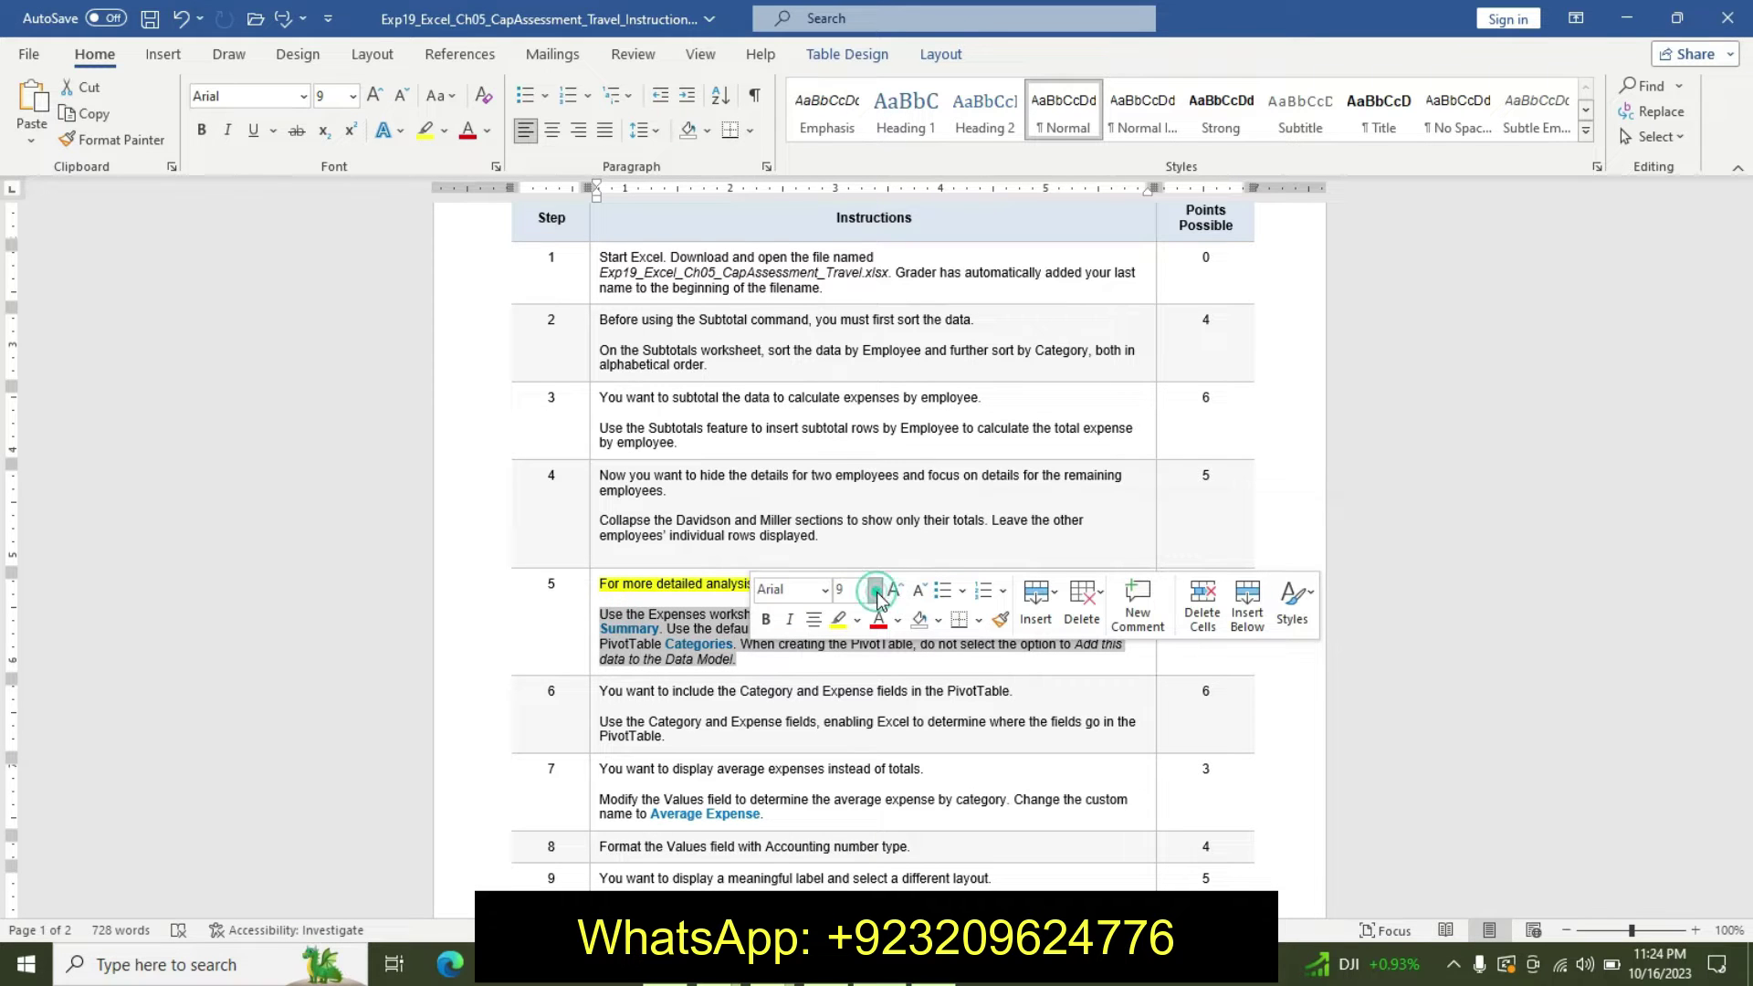
click(875, 590)
click(854, 311)
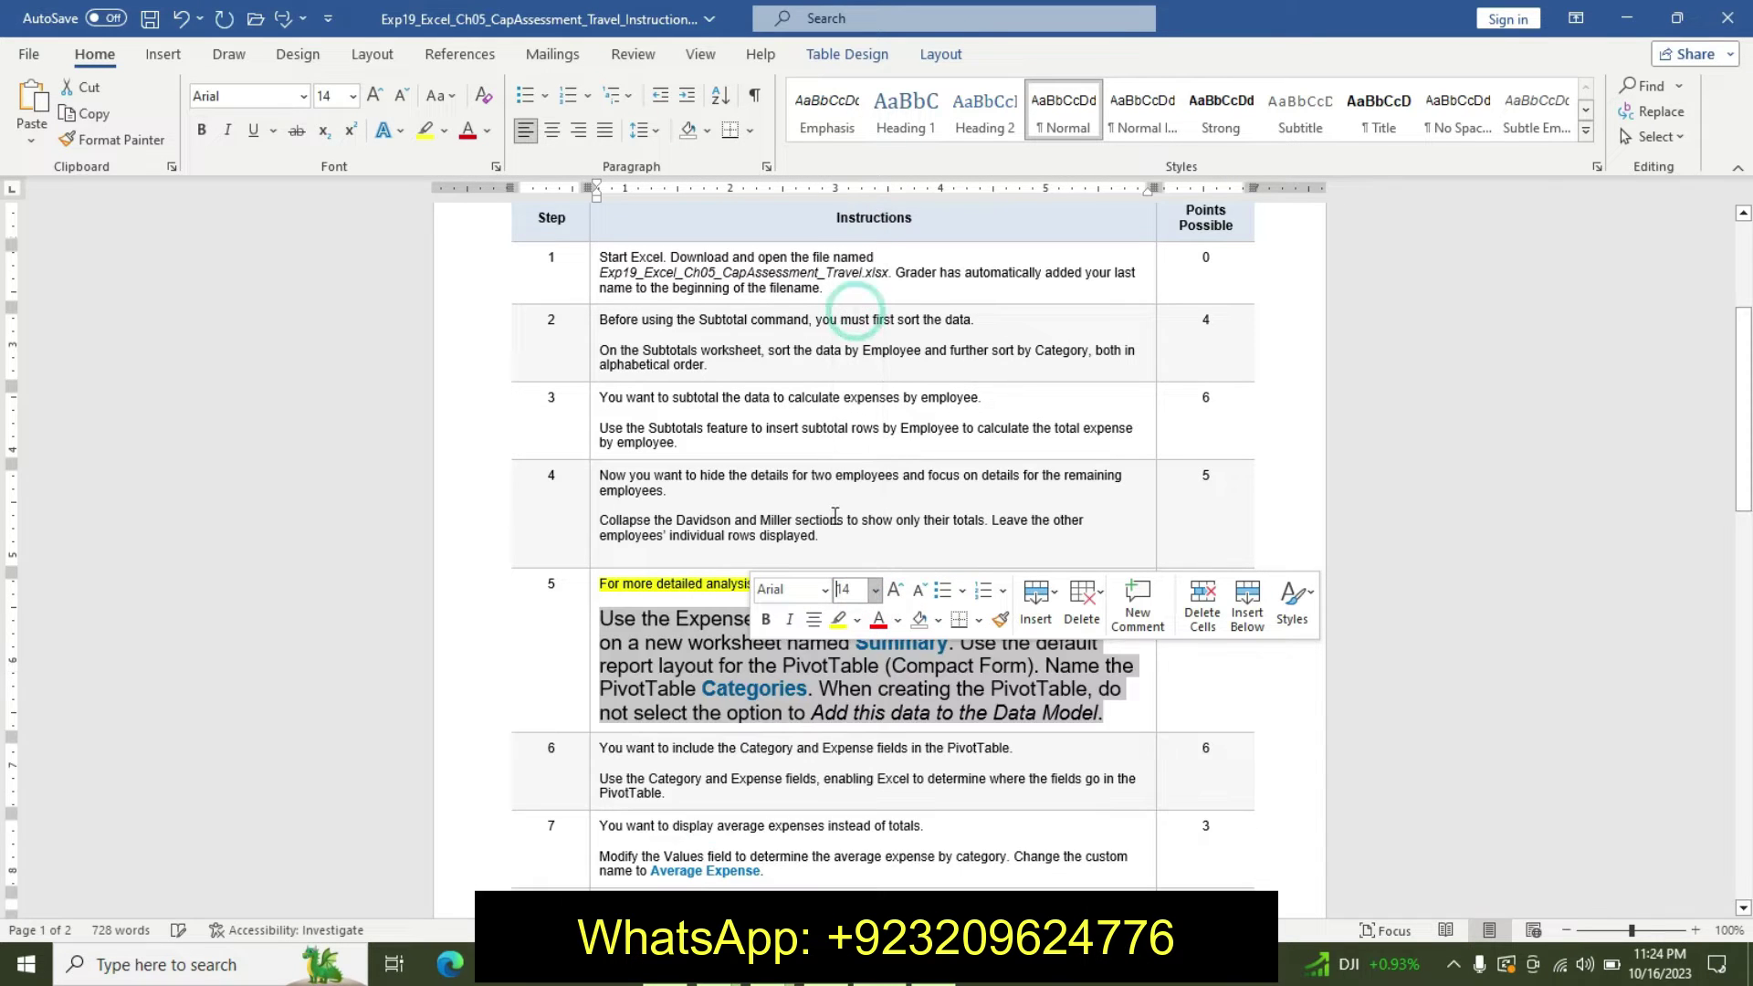
click(765, 620)
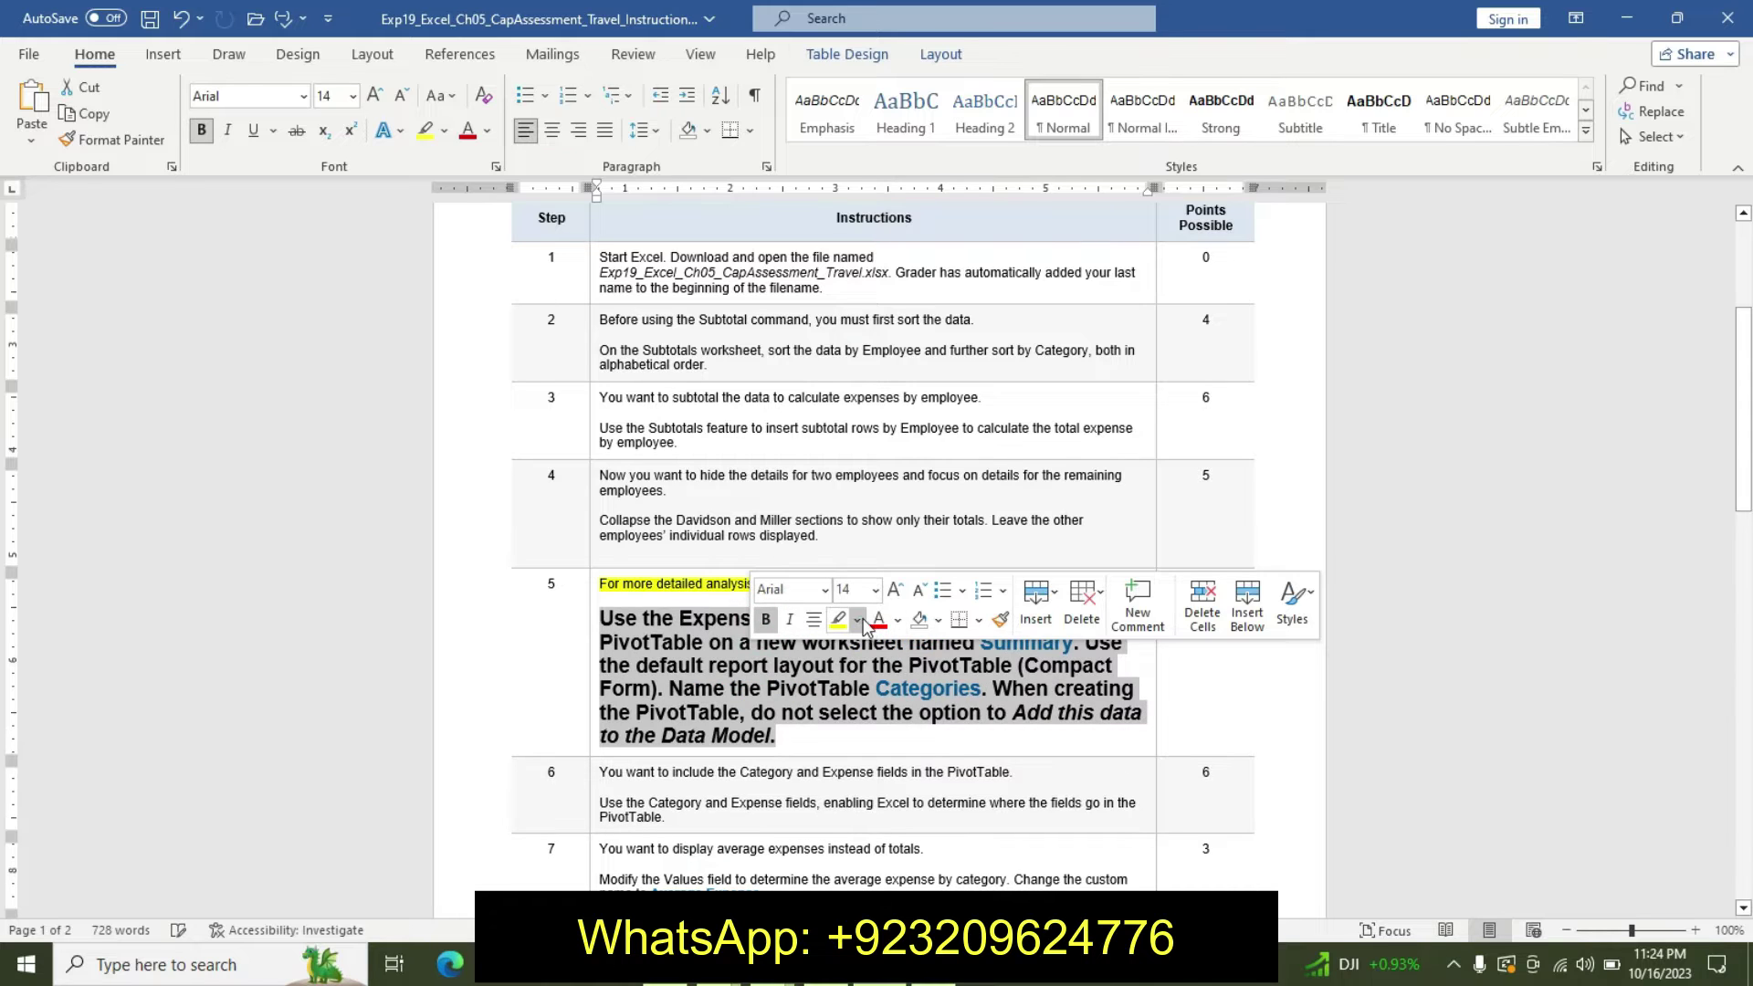
click(858, 621)
click(910, 652)
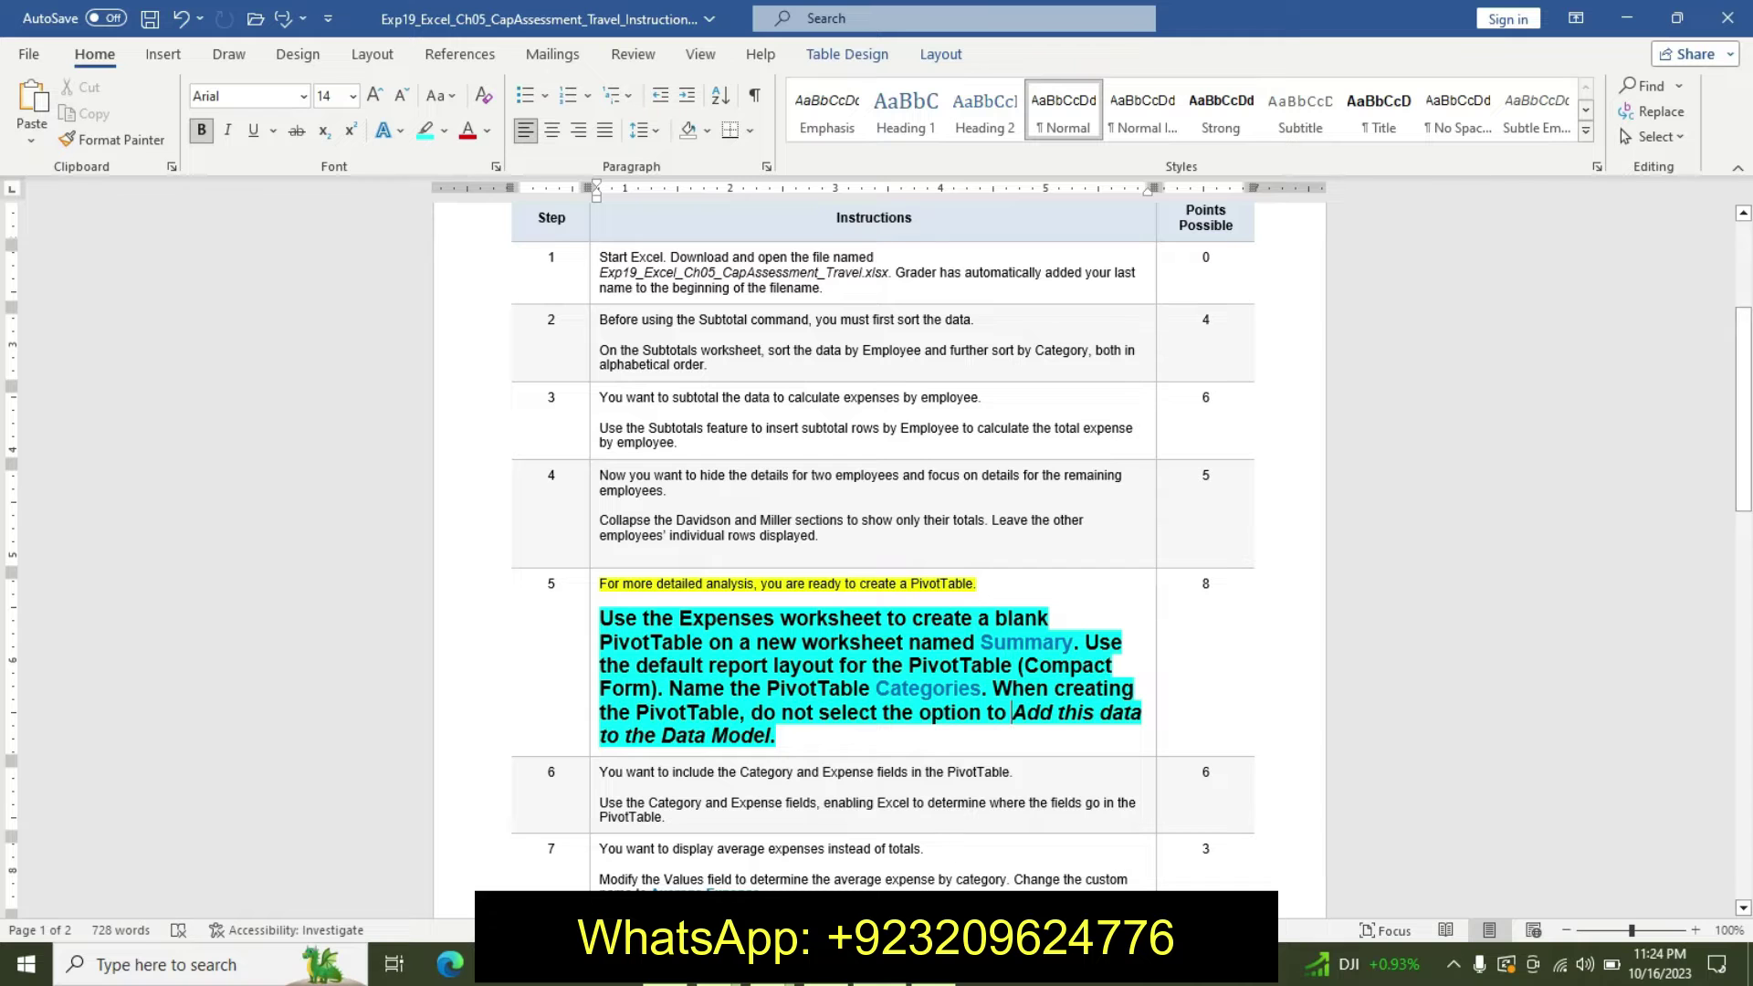
Insert a blank PivotTable from the Expenses data on a new worksheet
key(alt+Tab)
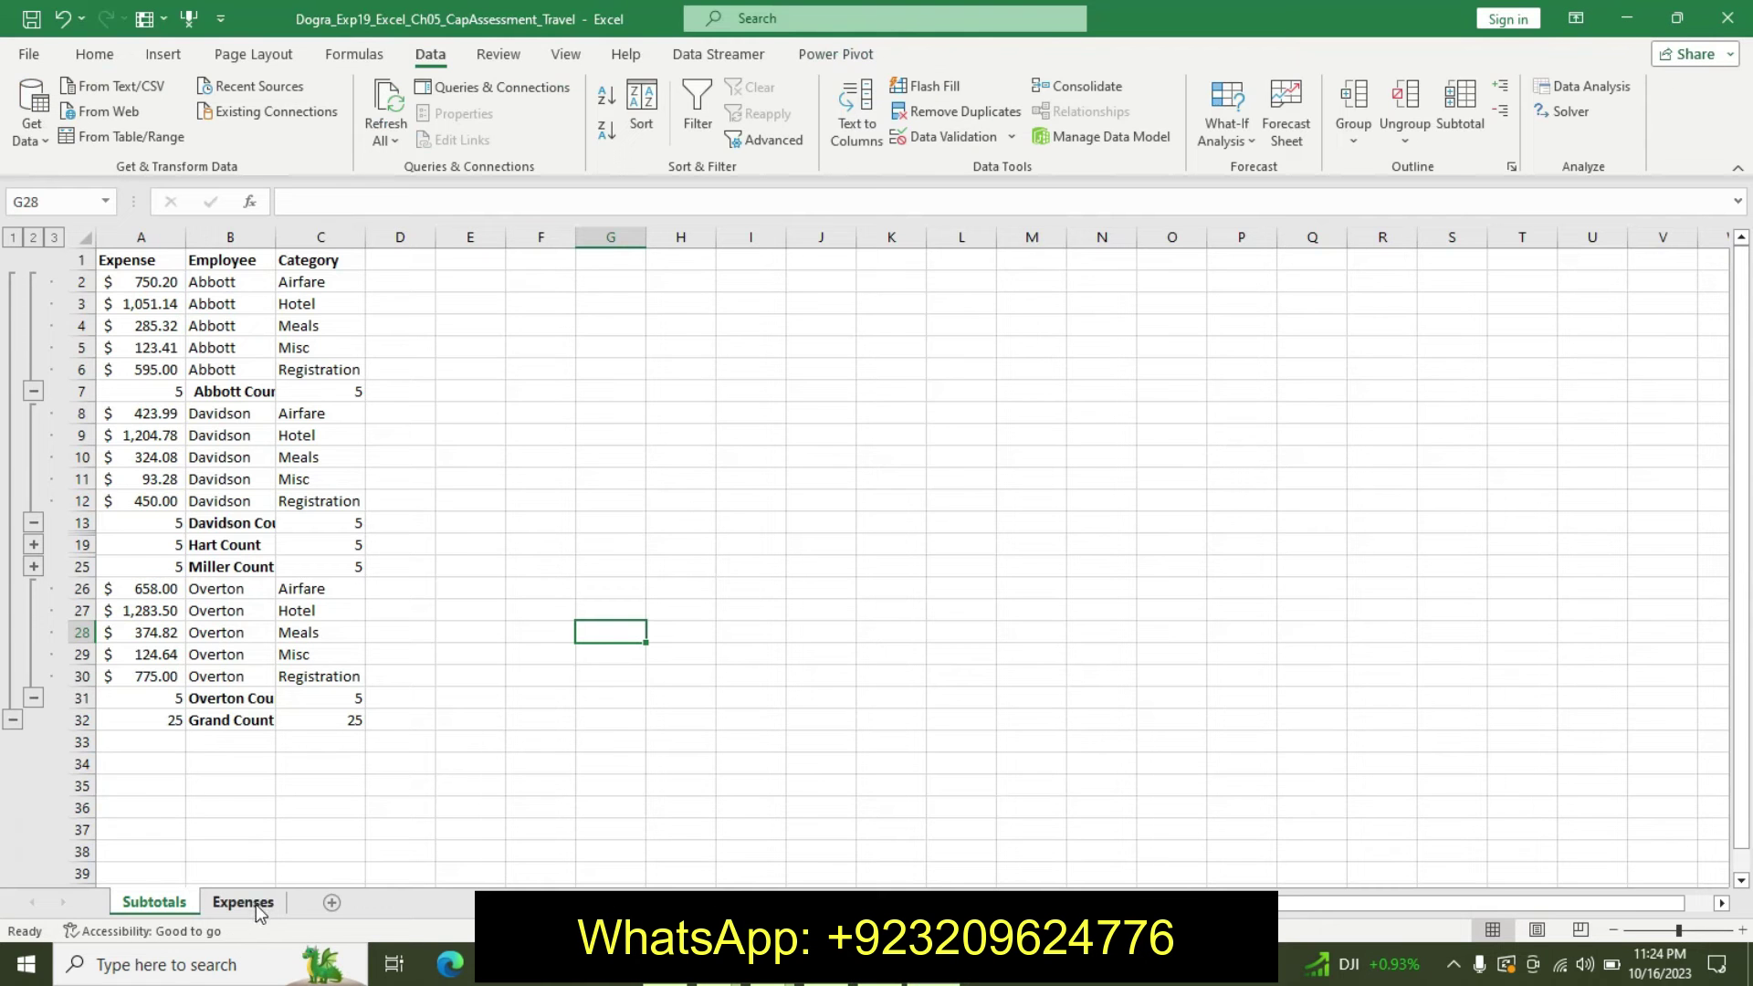
click(243, 903)
key(alt+Tab)
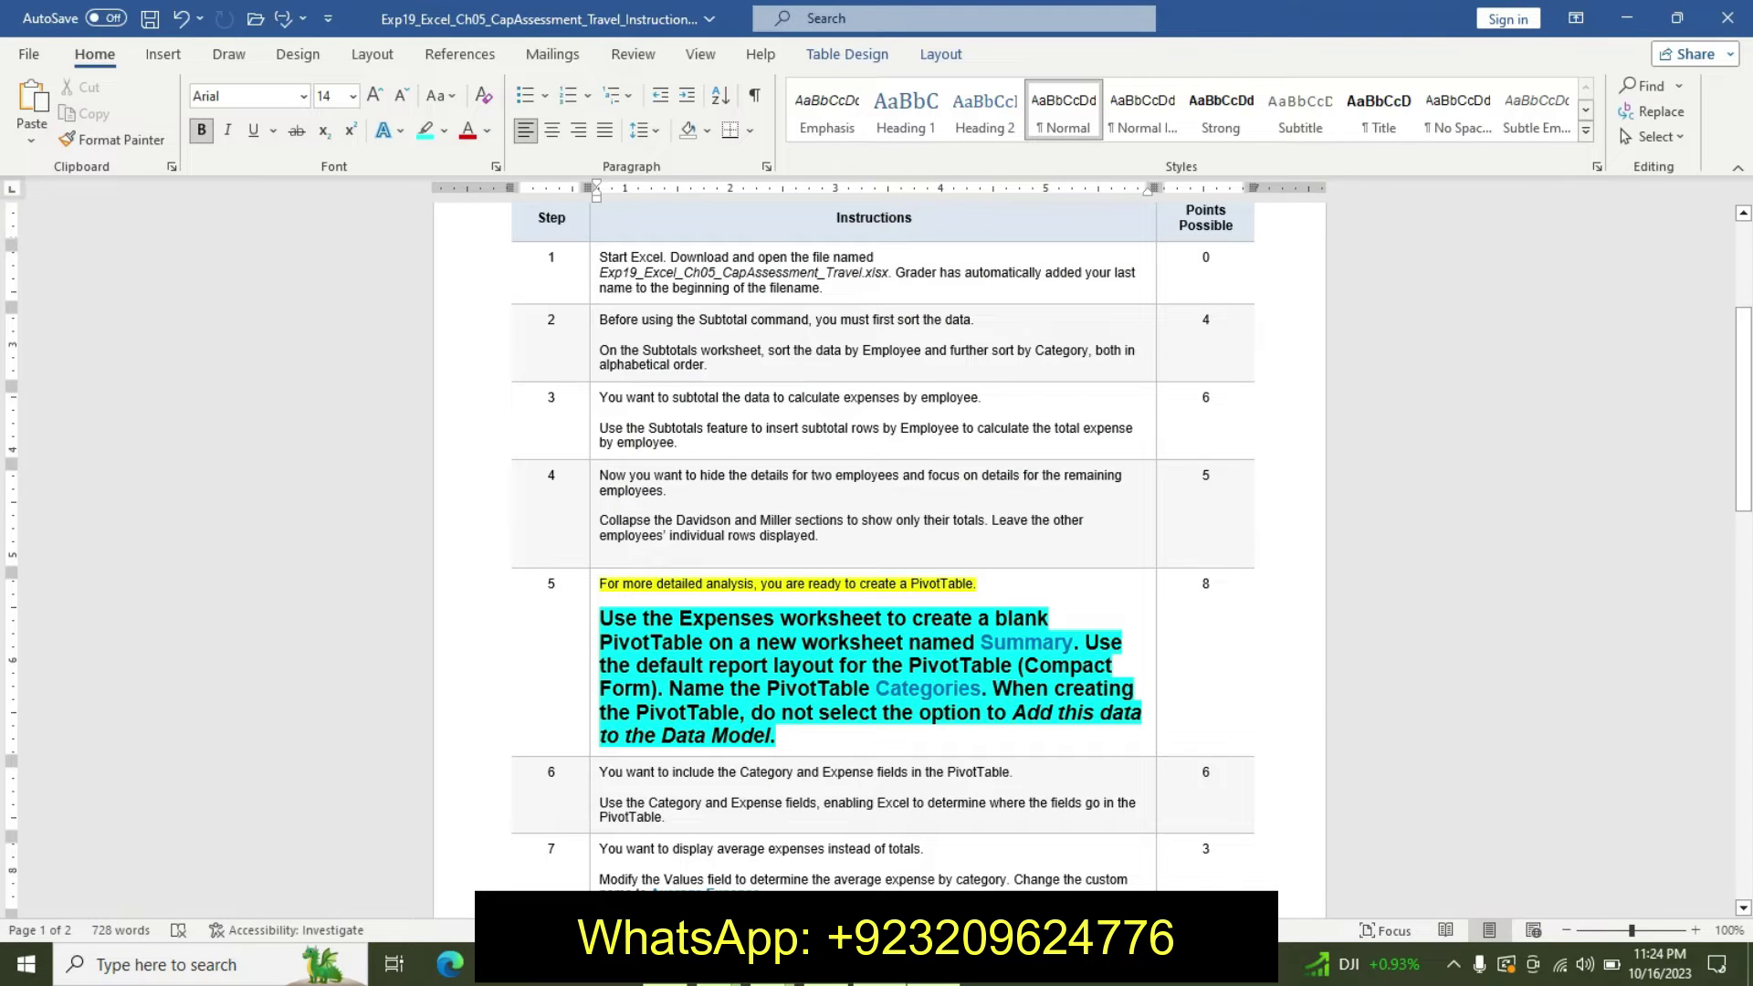
mouse_move(392, 964)
click(931, 830)
click(174, 545)
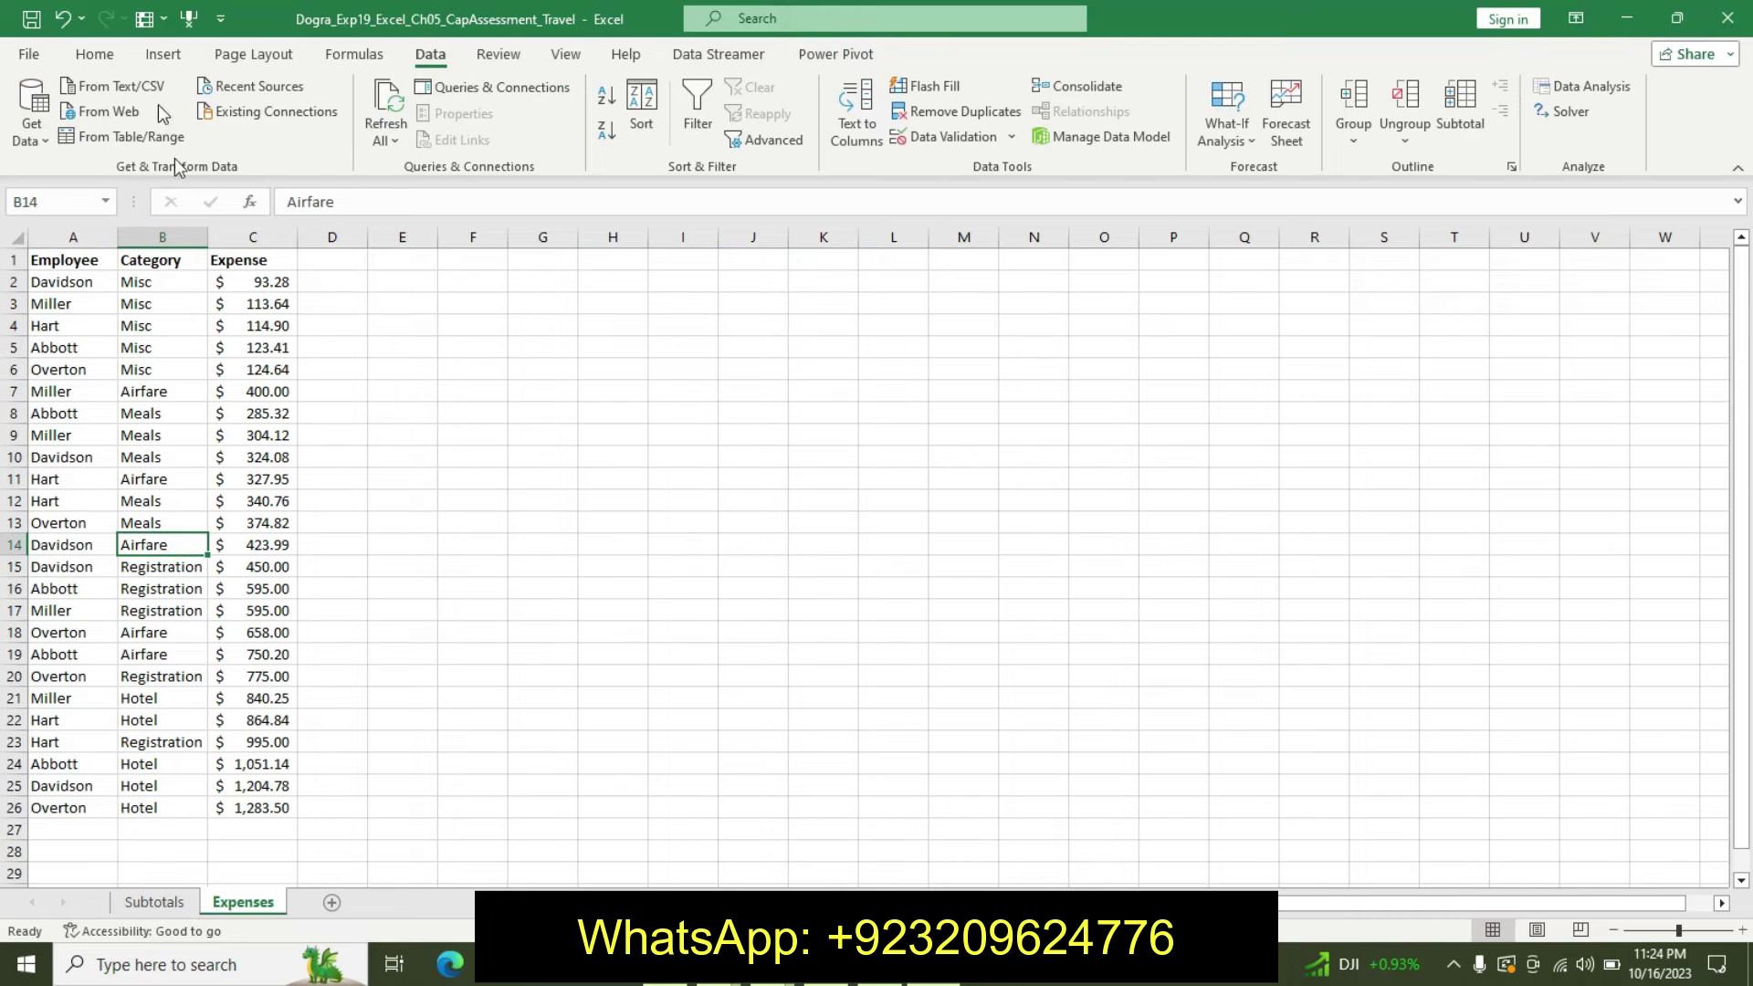
click(163, 55)
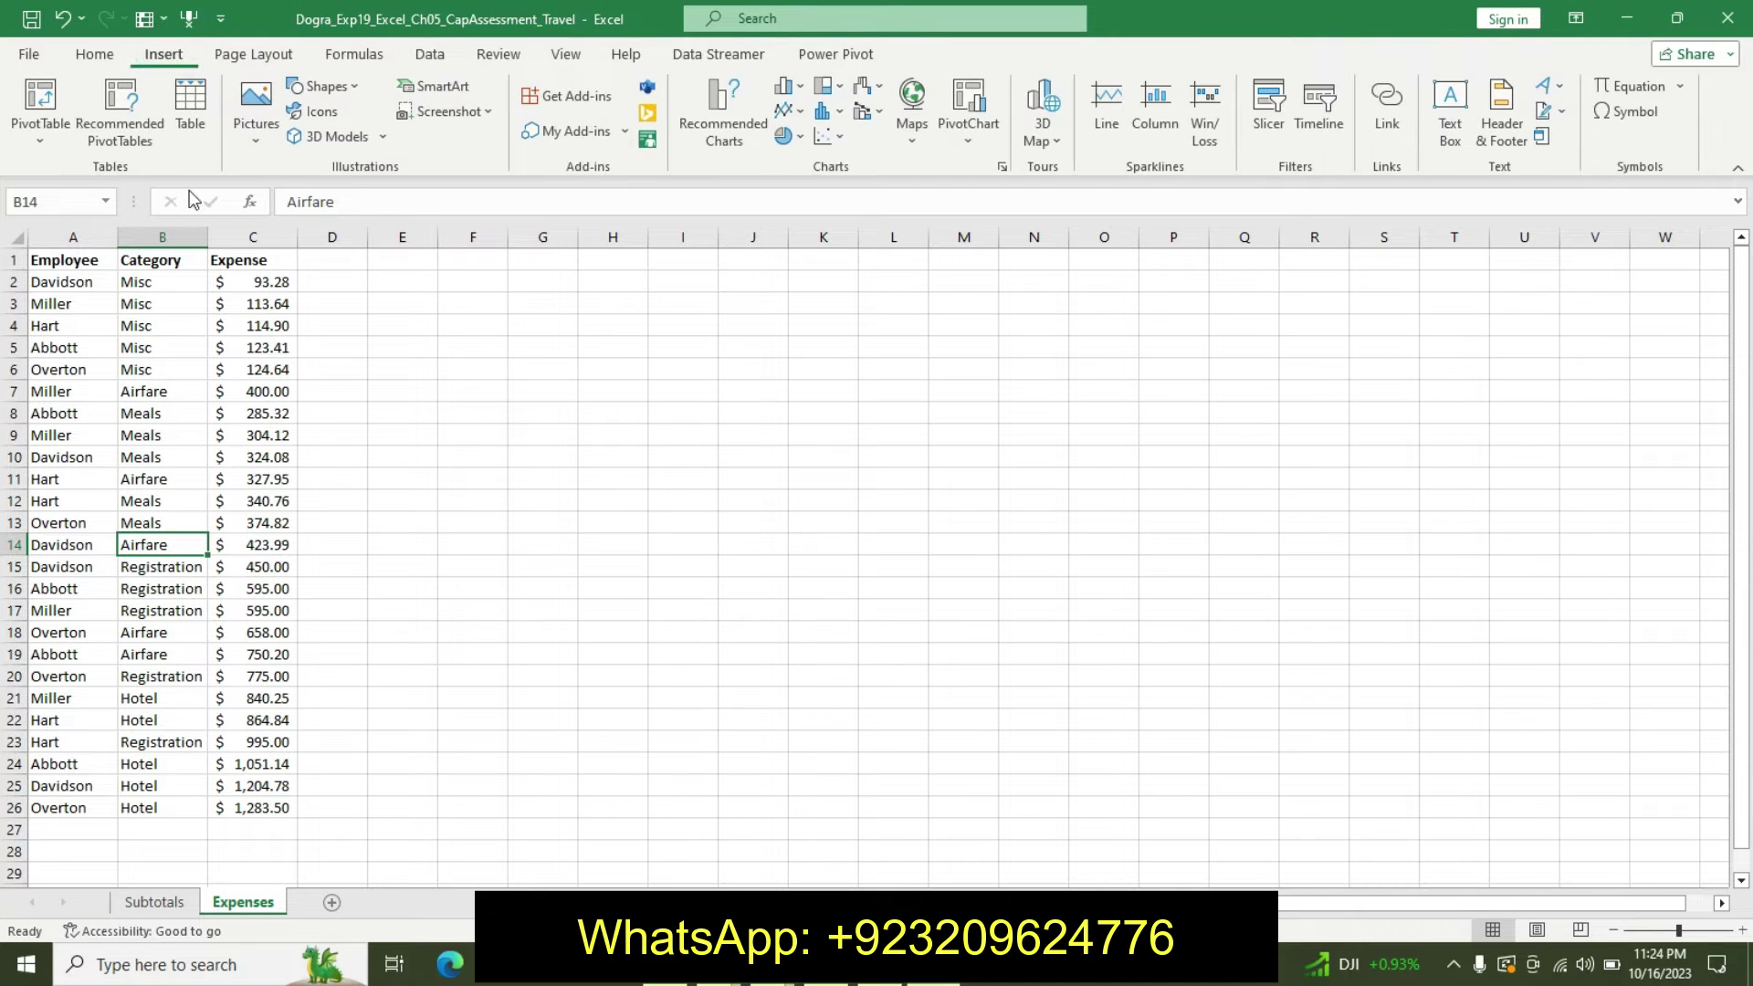
click(43, 121)
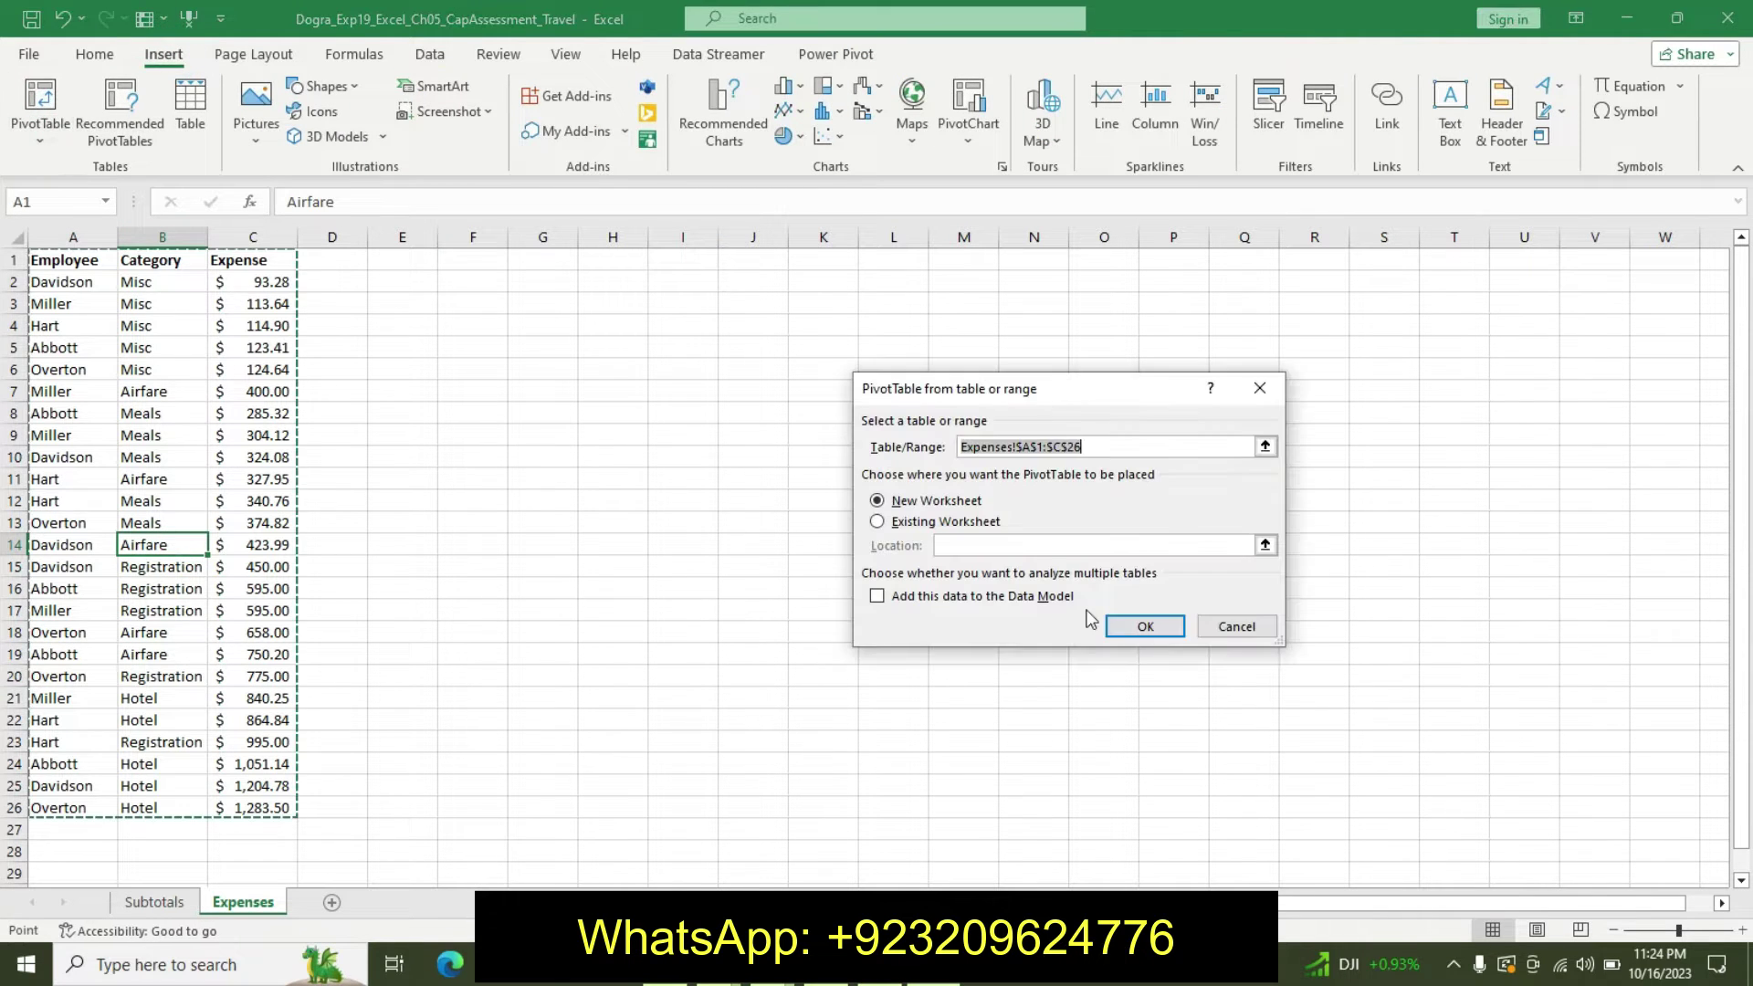
click(1145, 624)
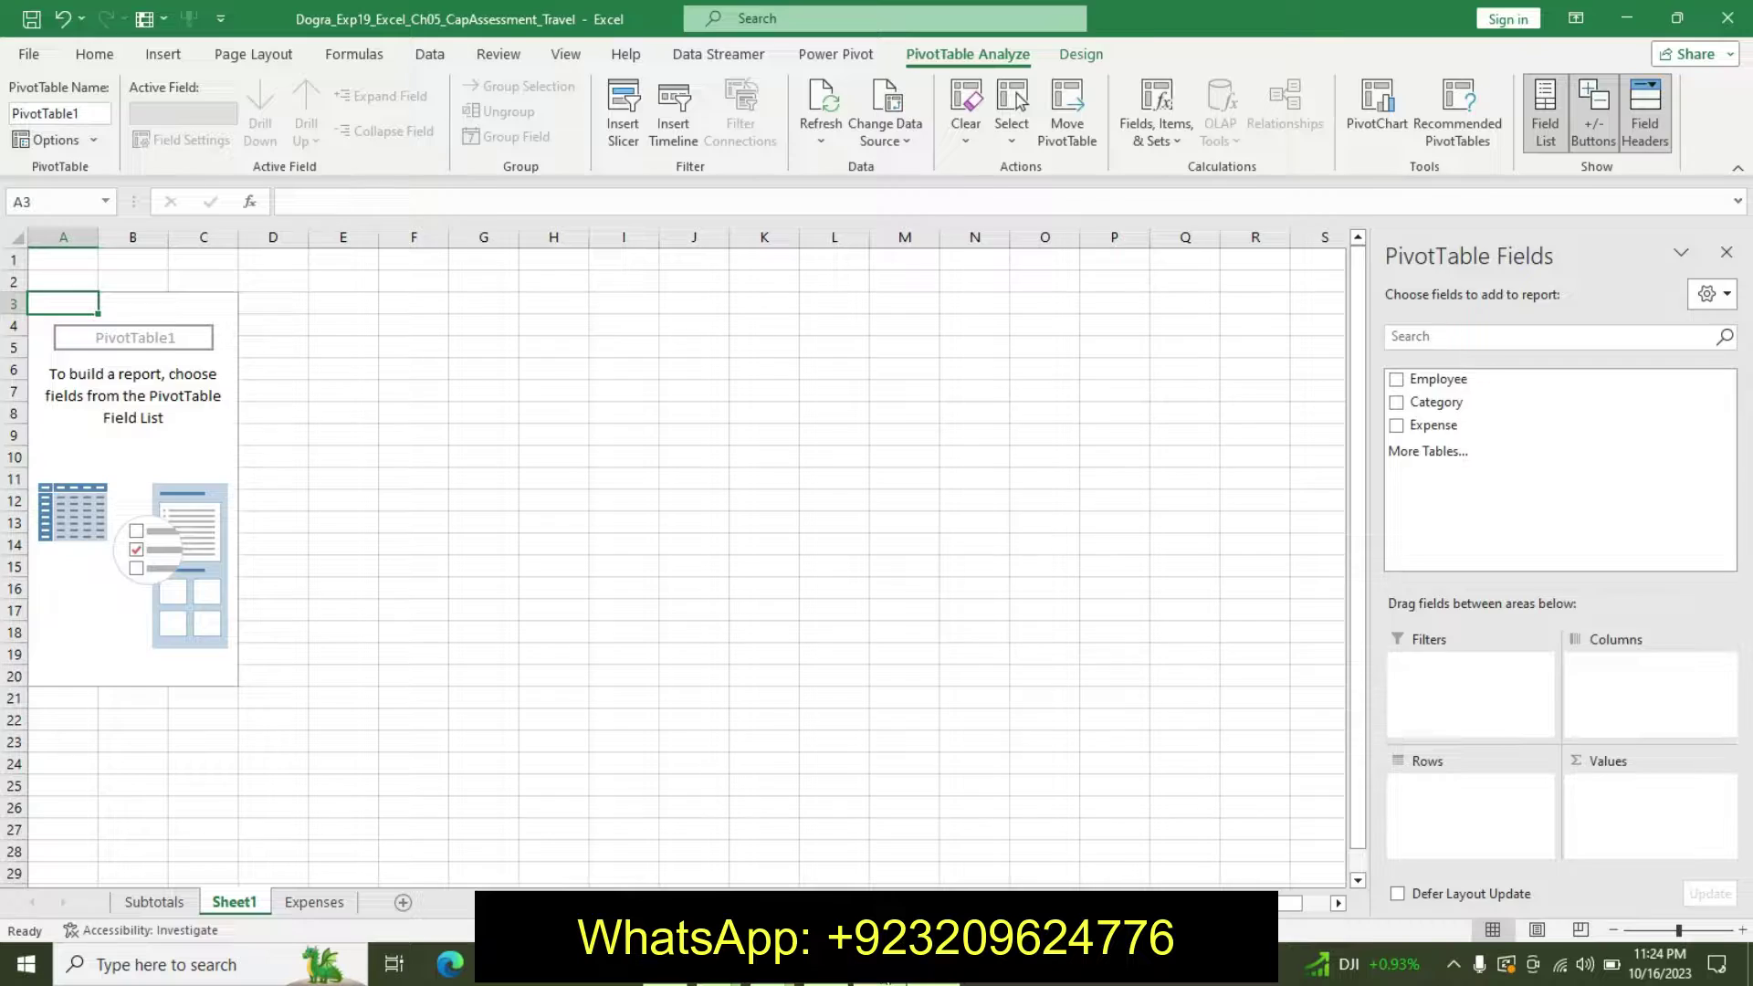
Rename the new Sheet1 to Summary
key(alt+Tab)
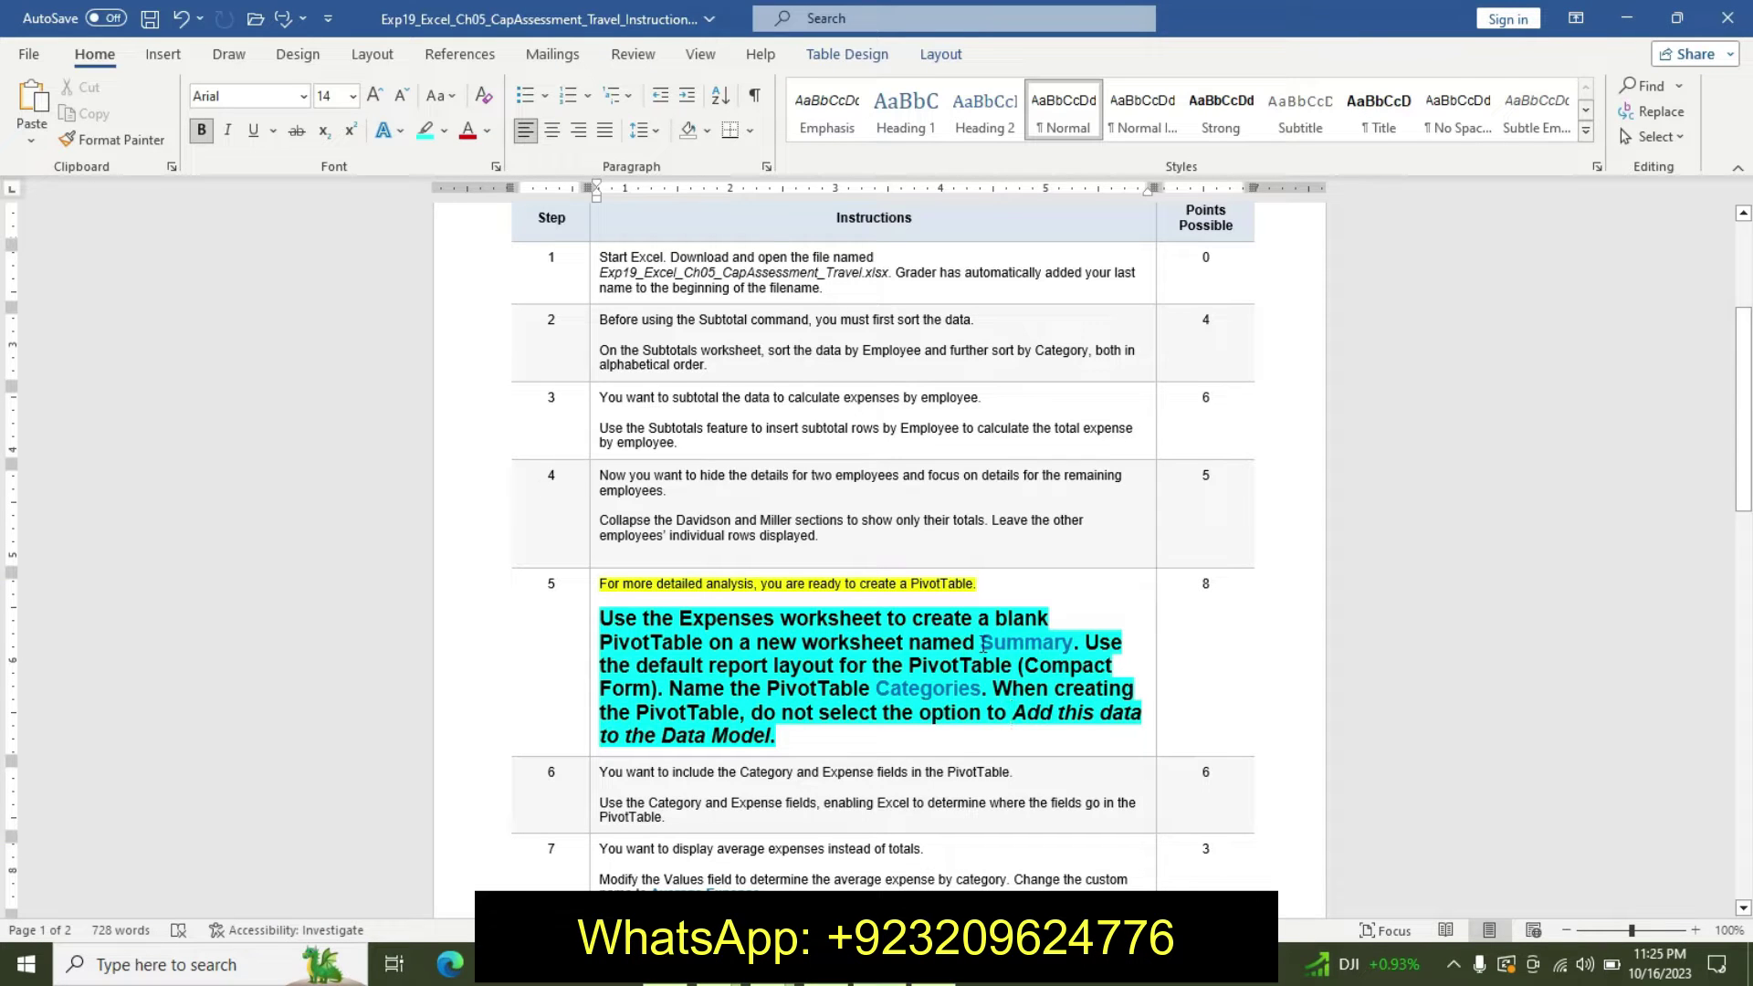
drag(982, 643, 1075, 641)
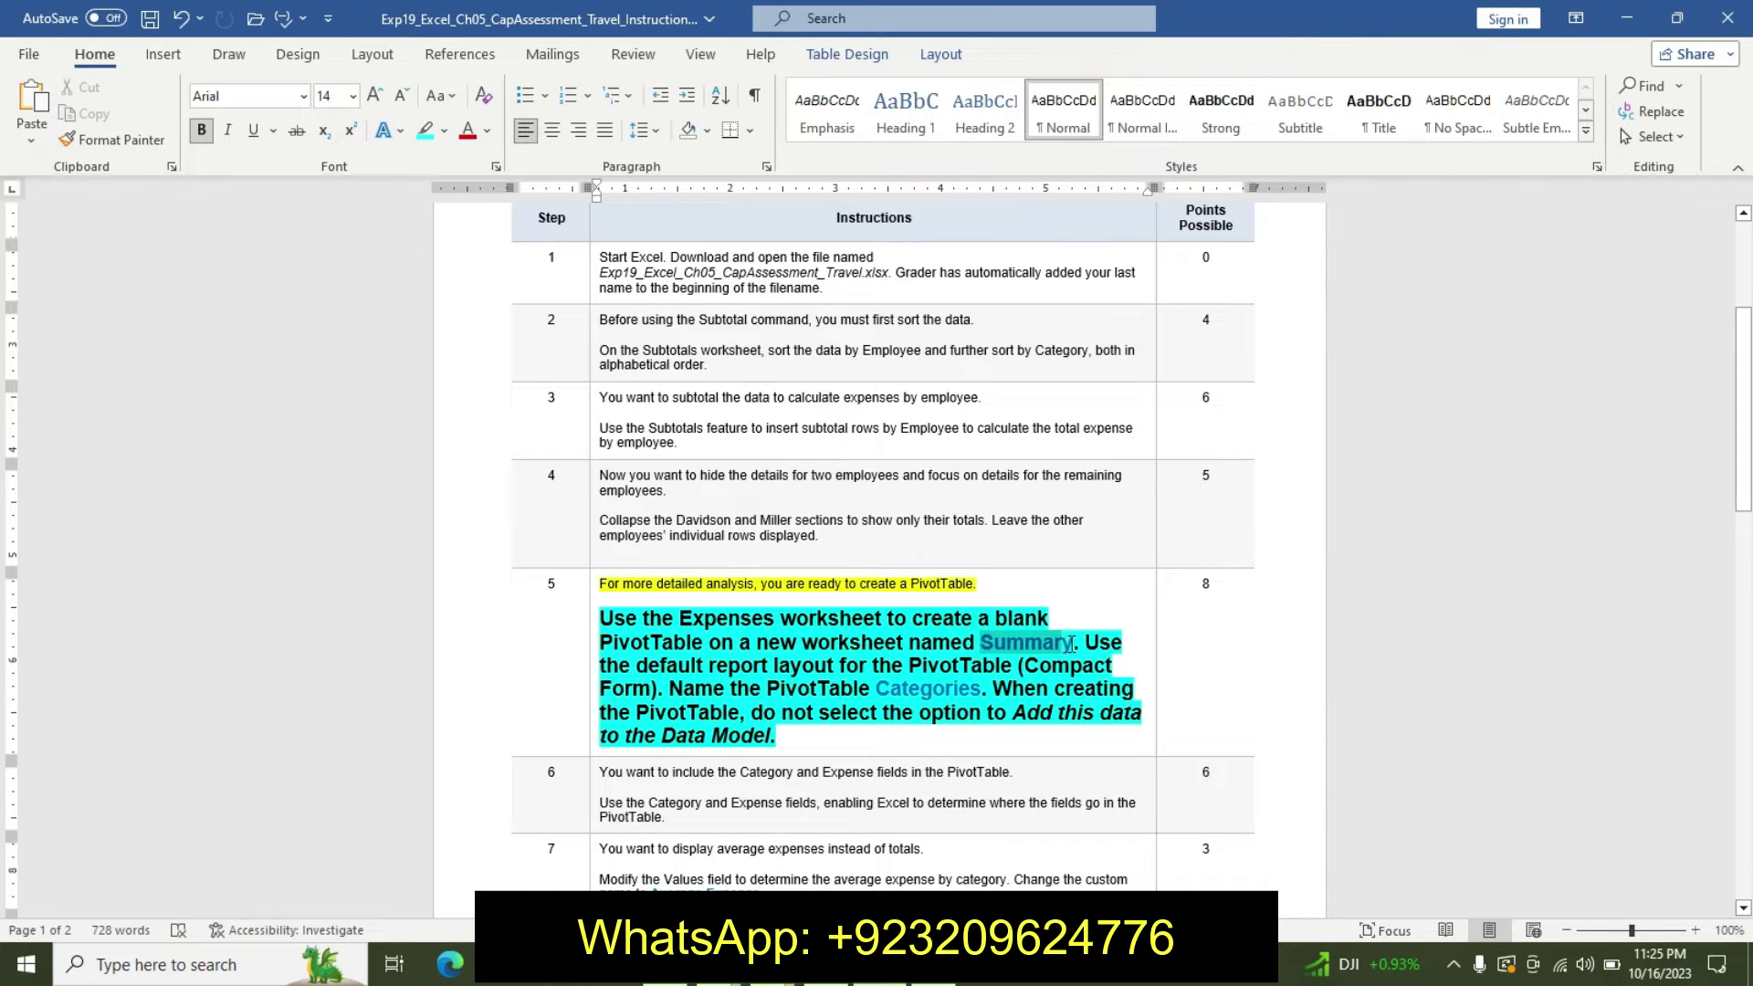
key(ctrl+c)
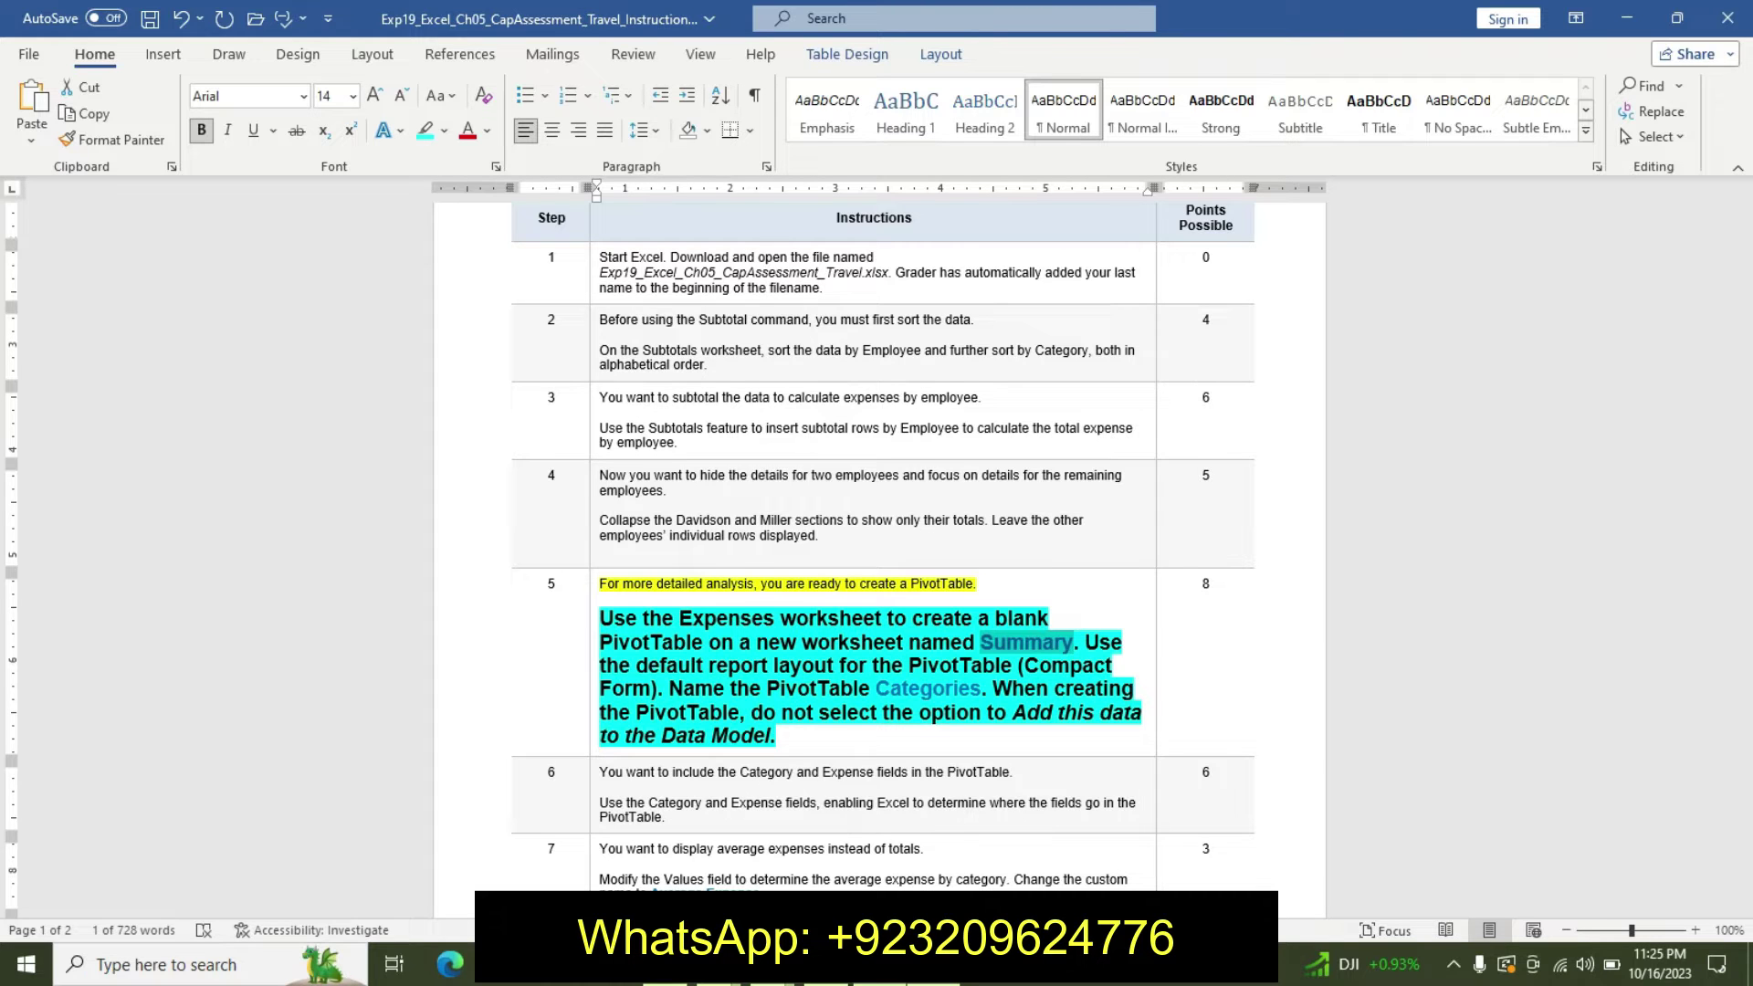
key(alt+Tab)
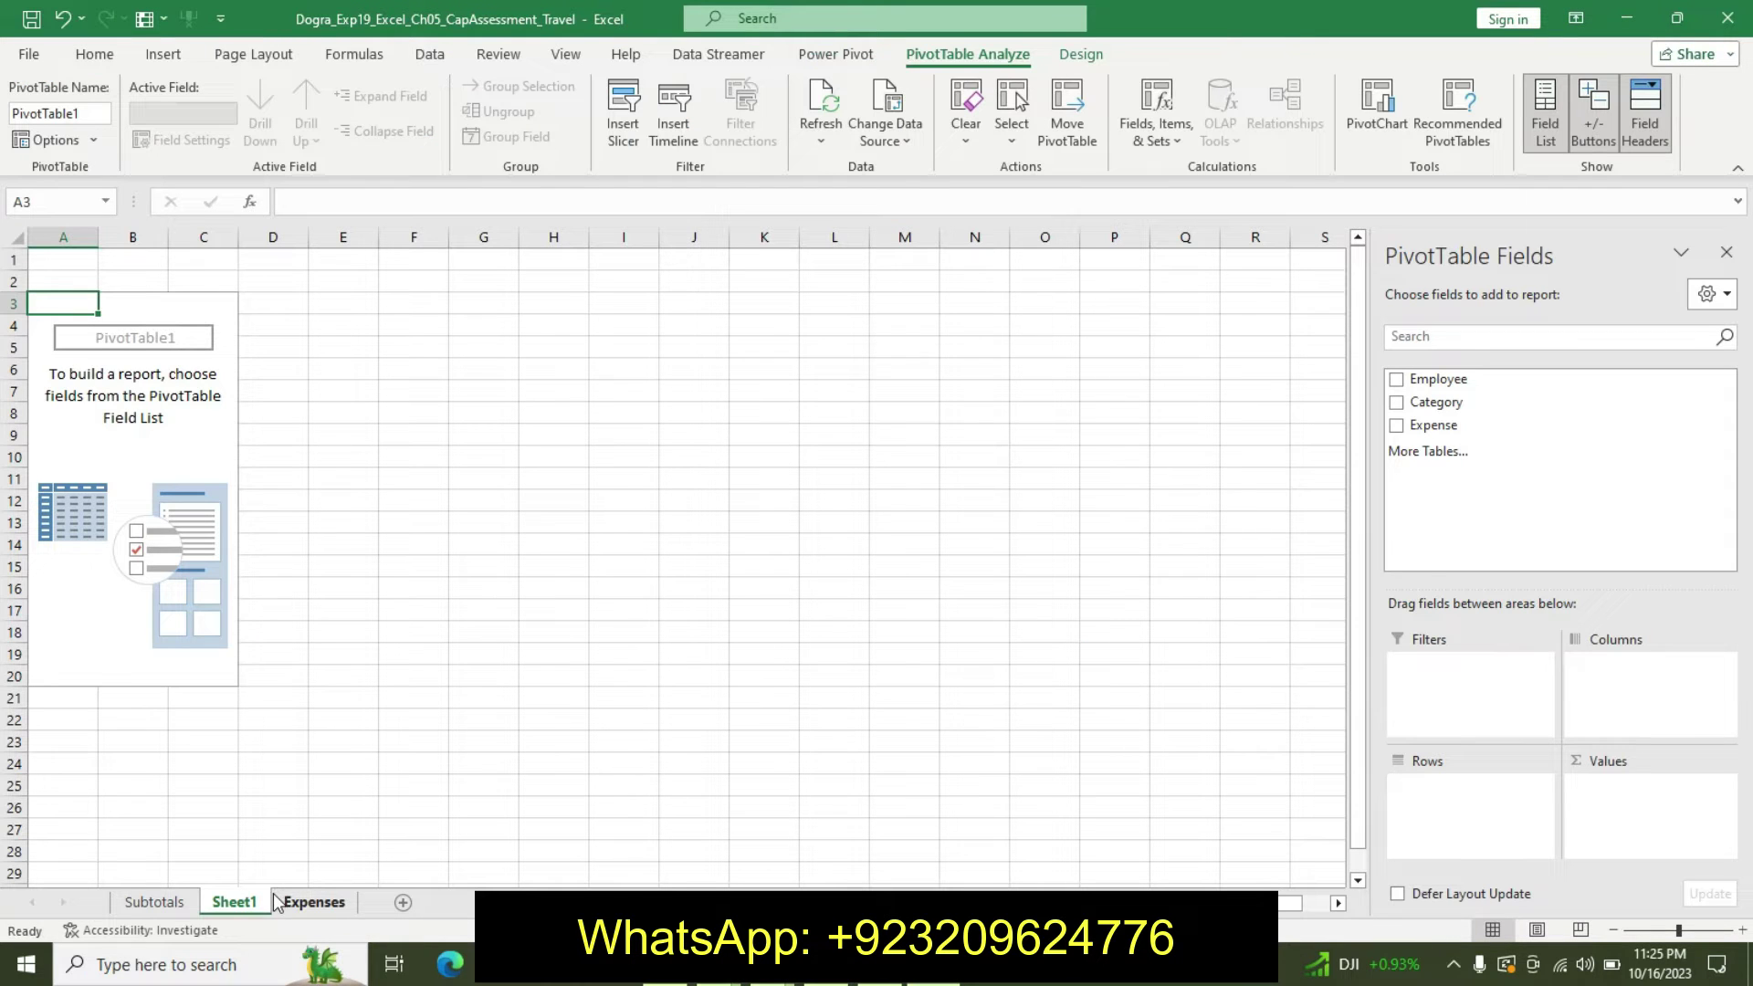
right_click(255, 906)
click(374, 628)
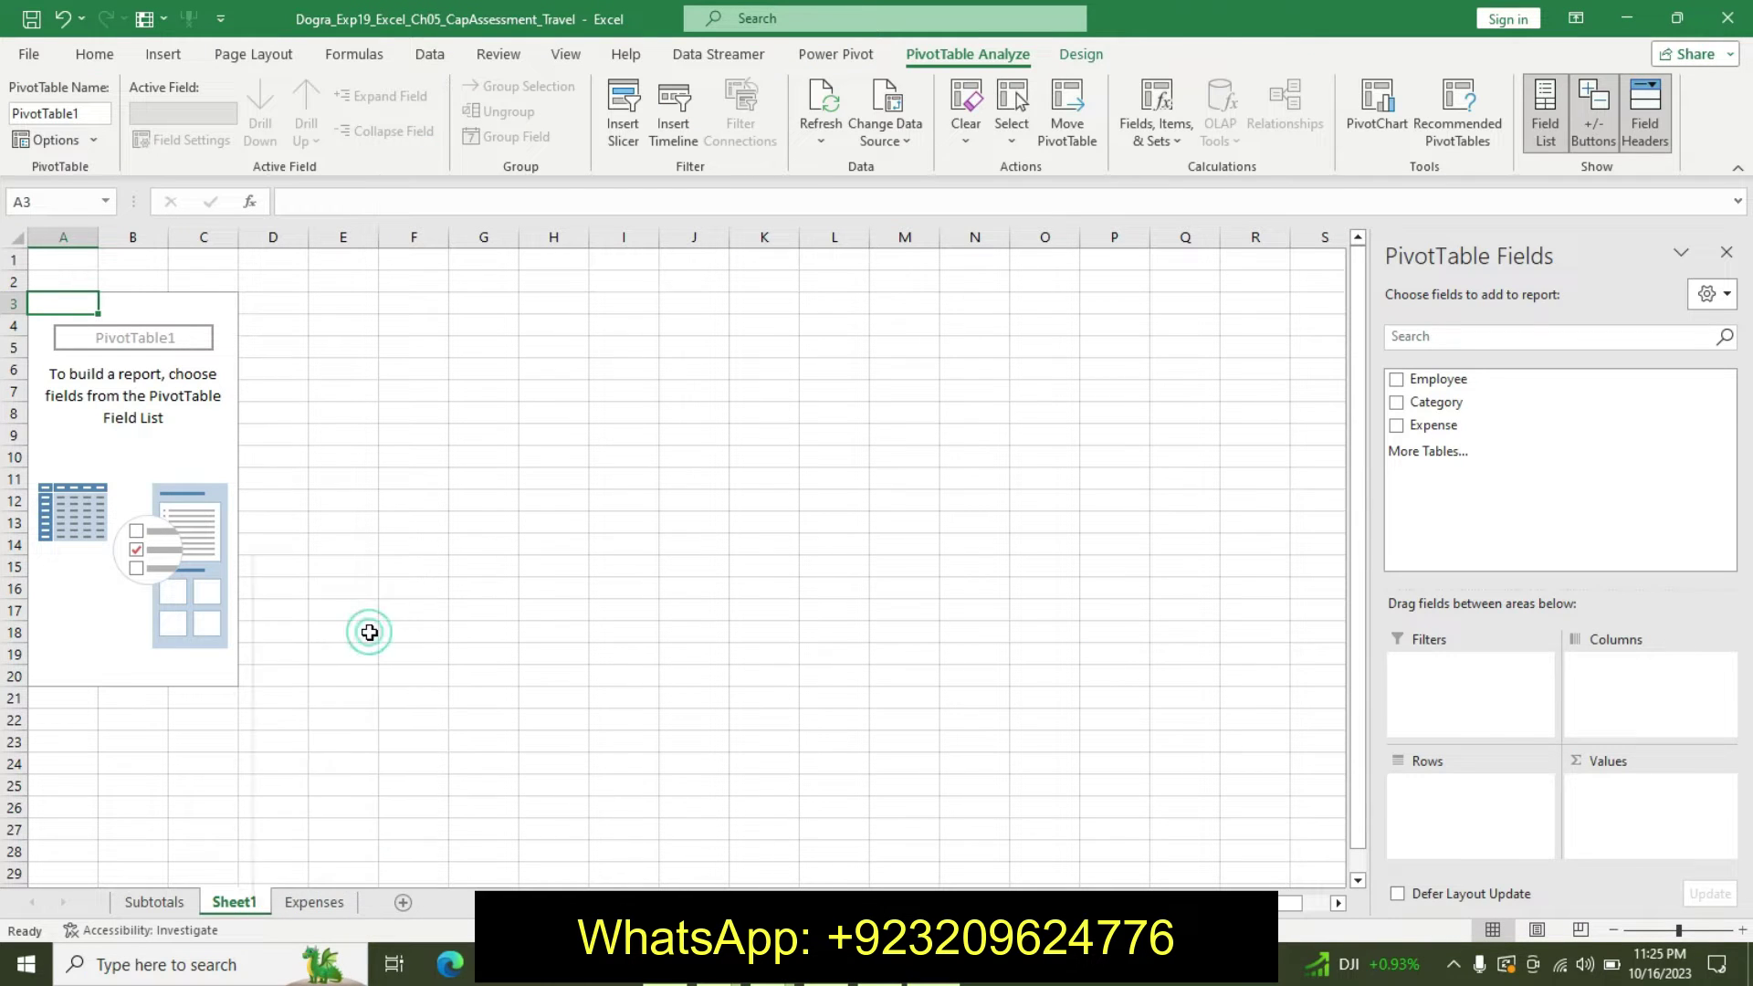
key(BackSpace)
text(Summary)
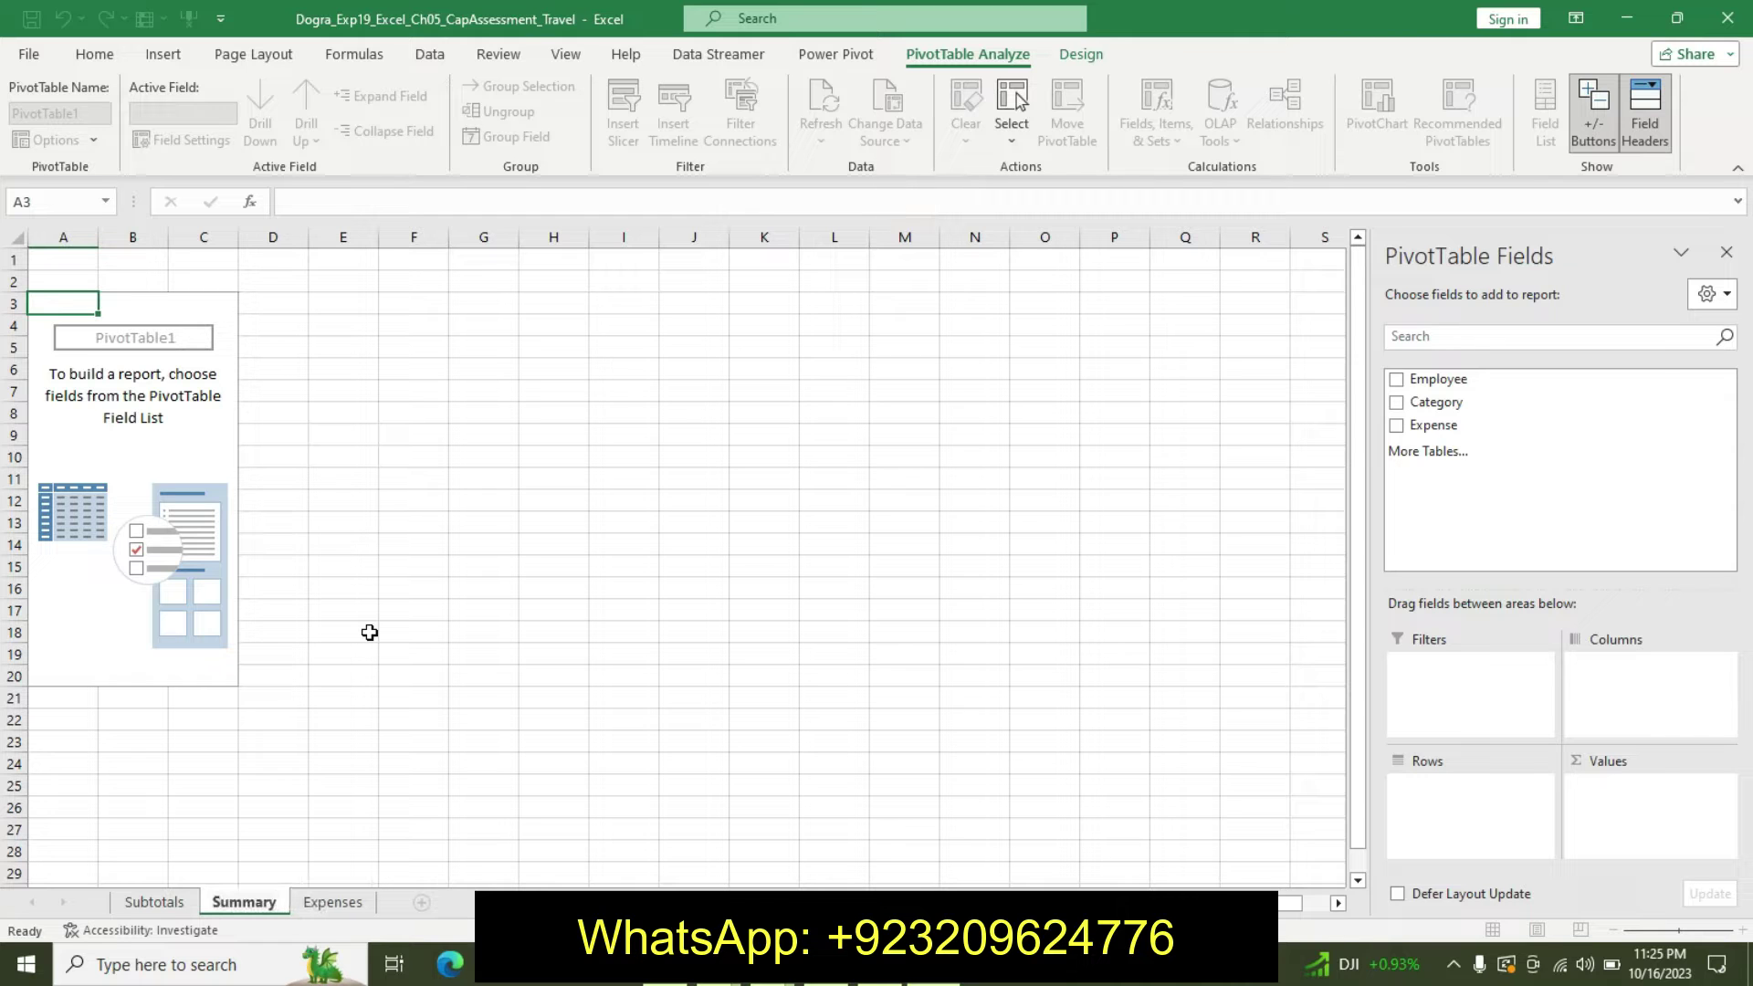
key(Return)
key(alt+Tab)
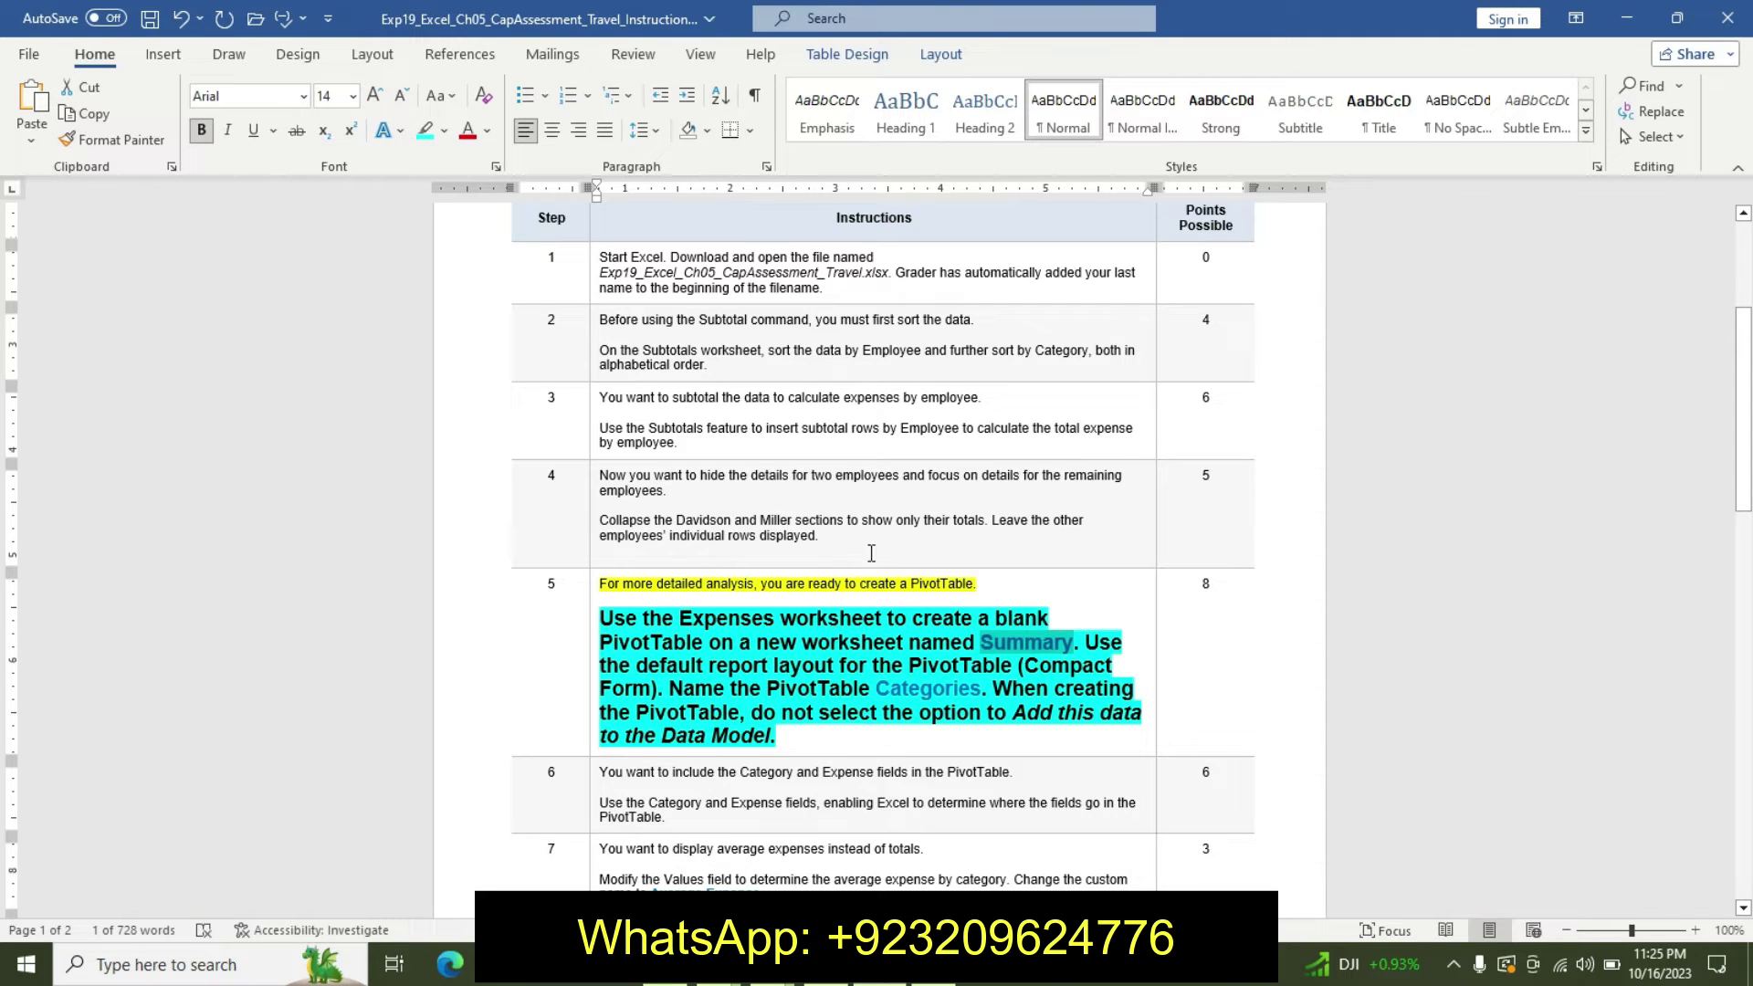
Replace the PivotTable name PivotTable1 with Categories in the PivotTable Name box
drag(882, 689, 980, 686)
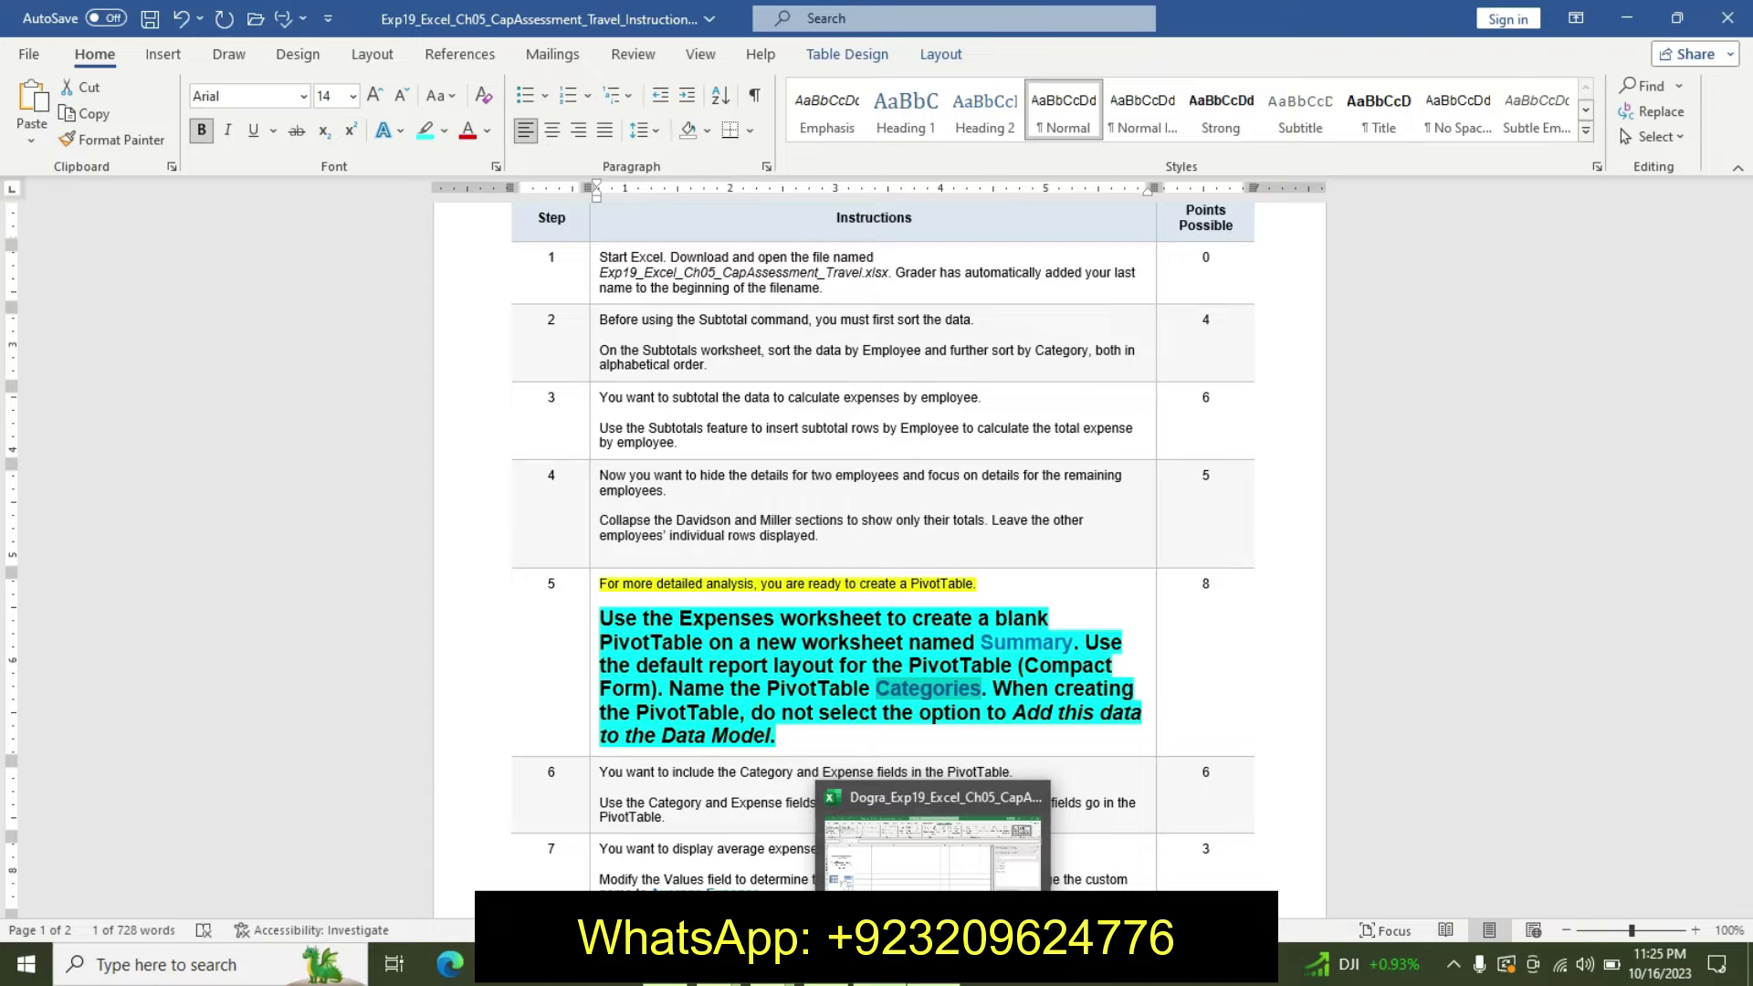
click(931, 849)
click(85, 114)
key(BackSpace)
text(Categories)
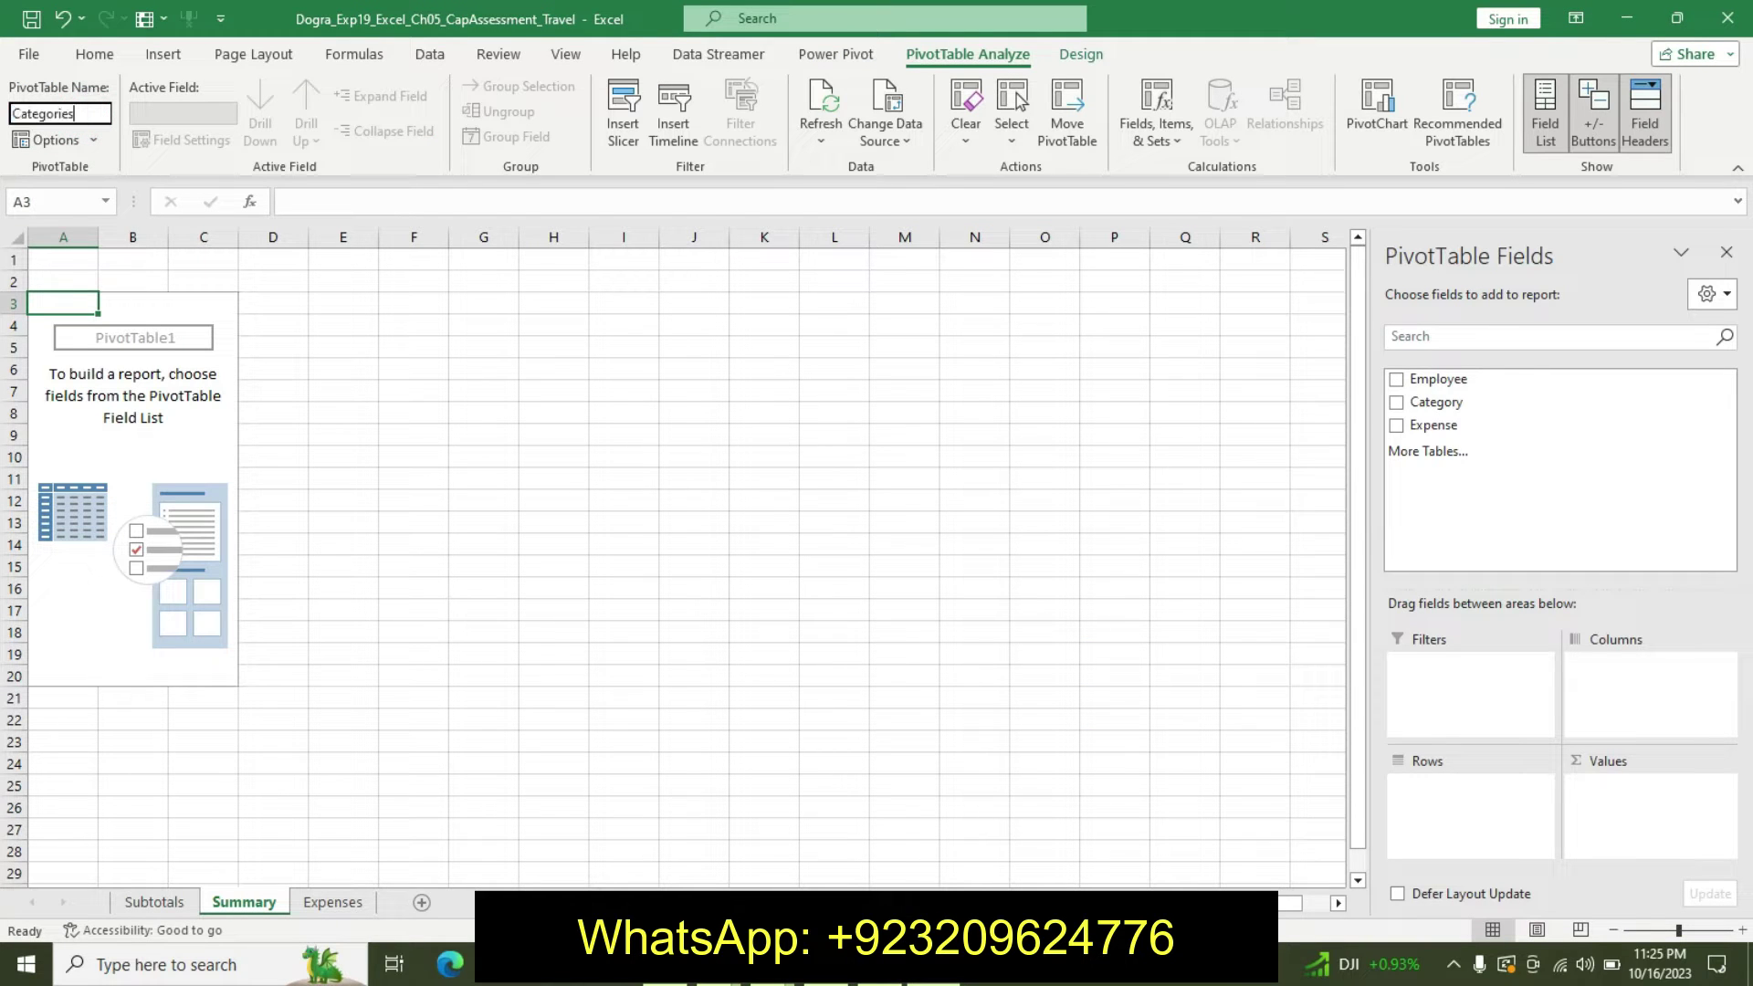
key(Return)
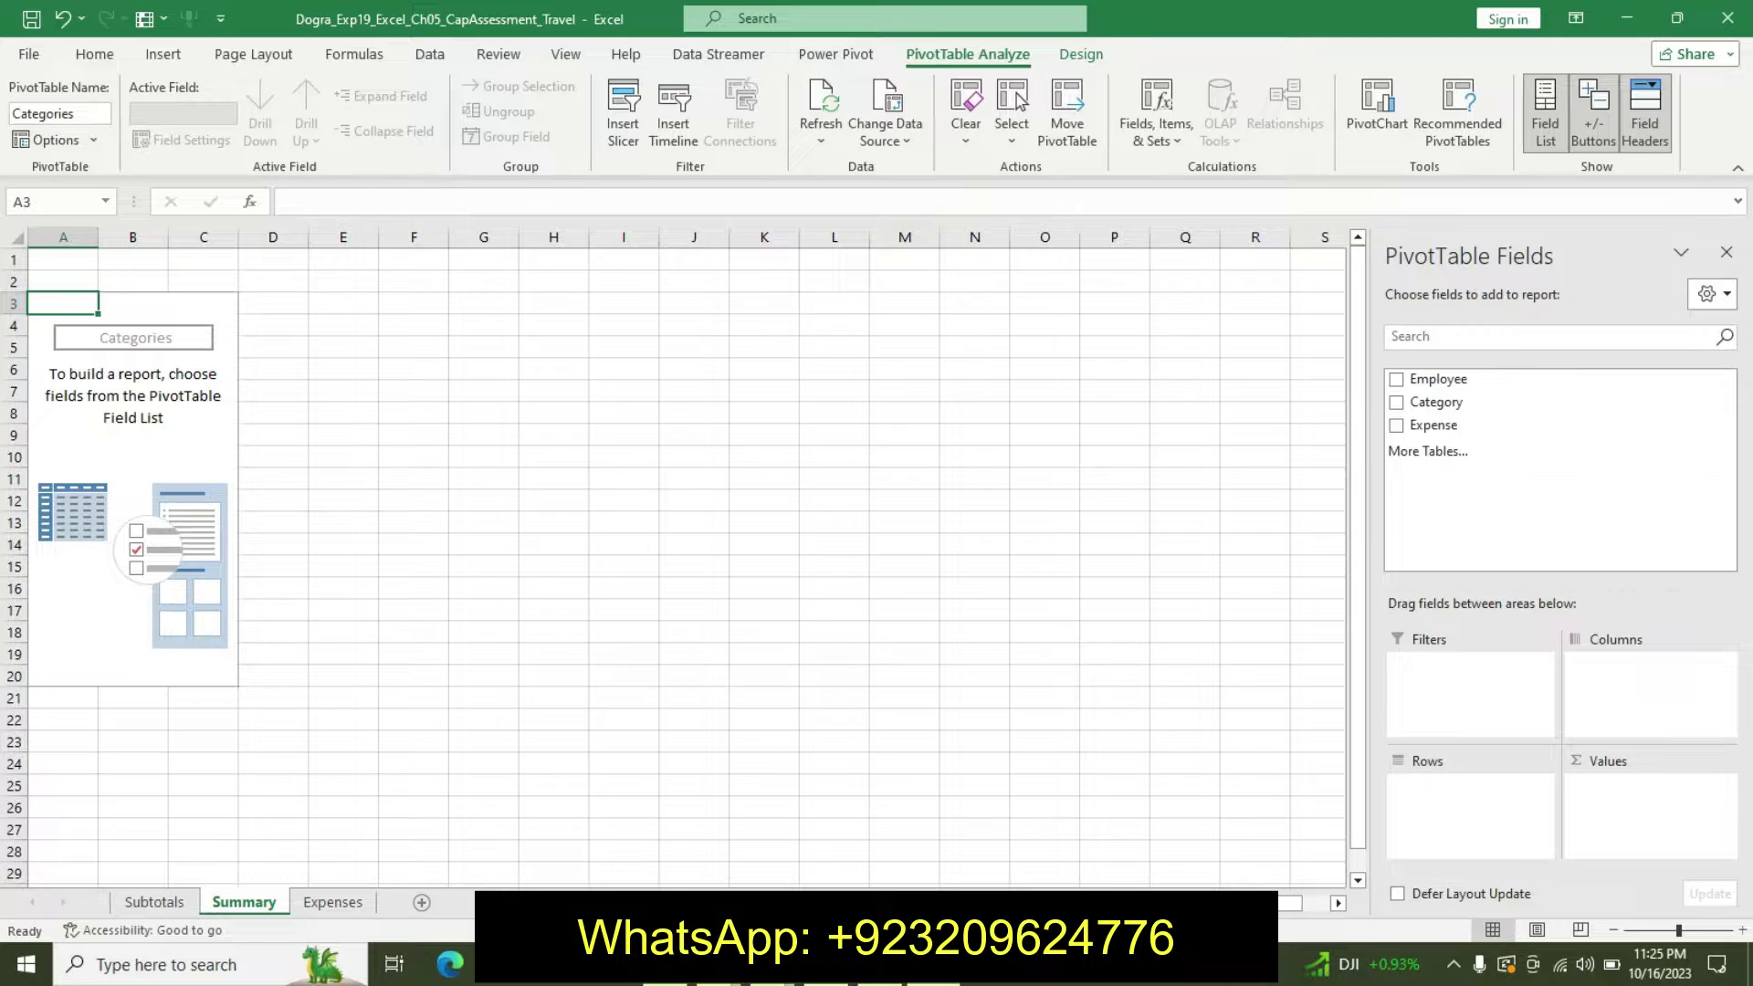
key(alt+Tab)
mouse_move(776, 738)
mouse_down()
mouse_move(886, 705)
mouse_move(733, 637)
mouse_move(635, 656)
mouse_up()
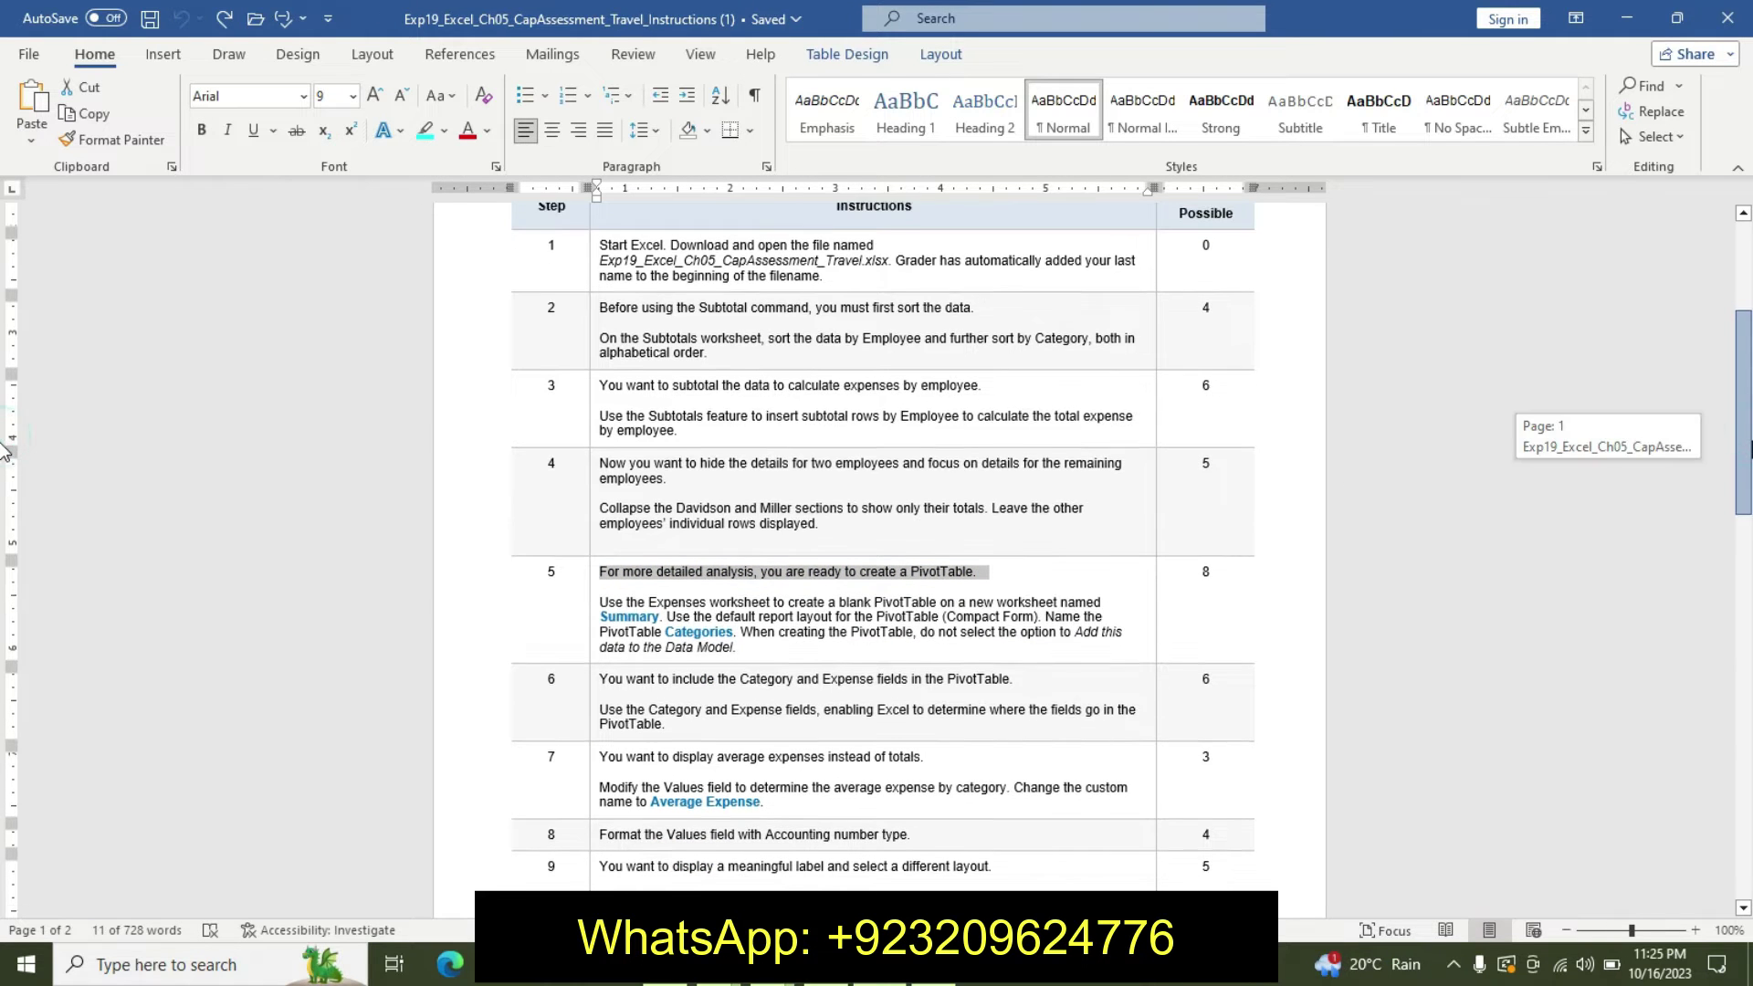
Highlight step 6's first sentence yellow
drag(1746, 444, 1746, 453)
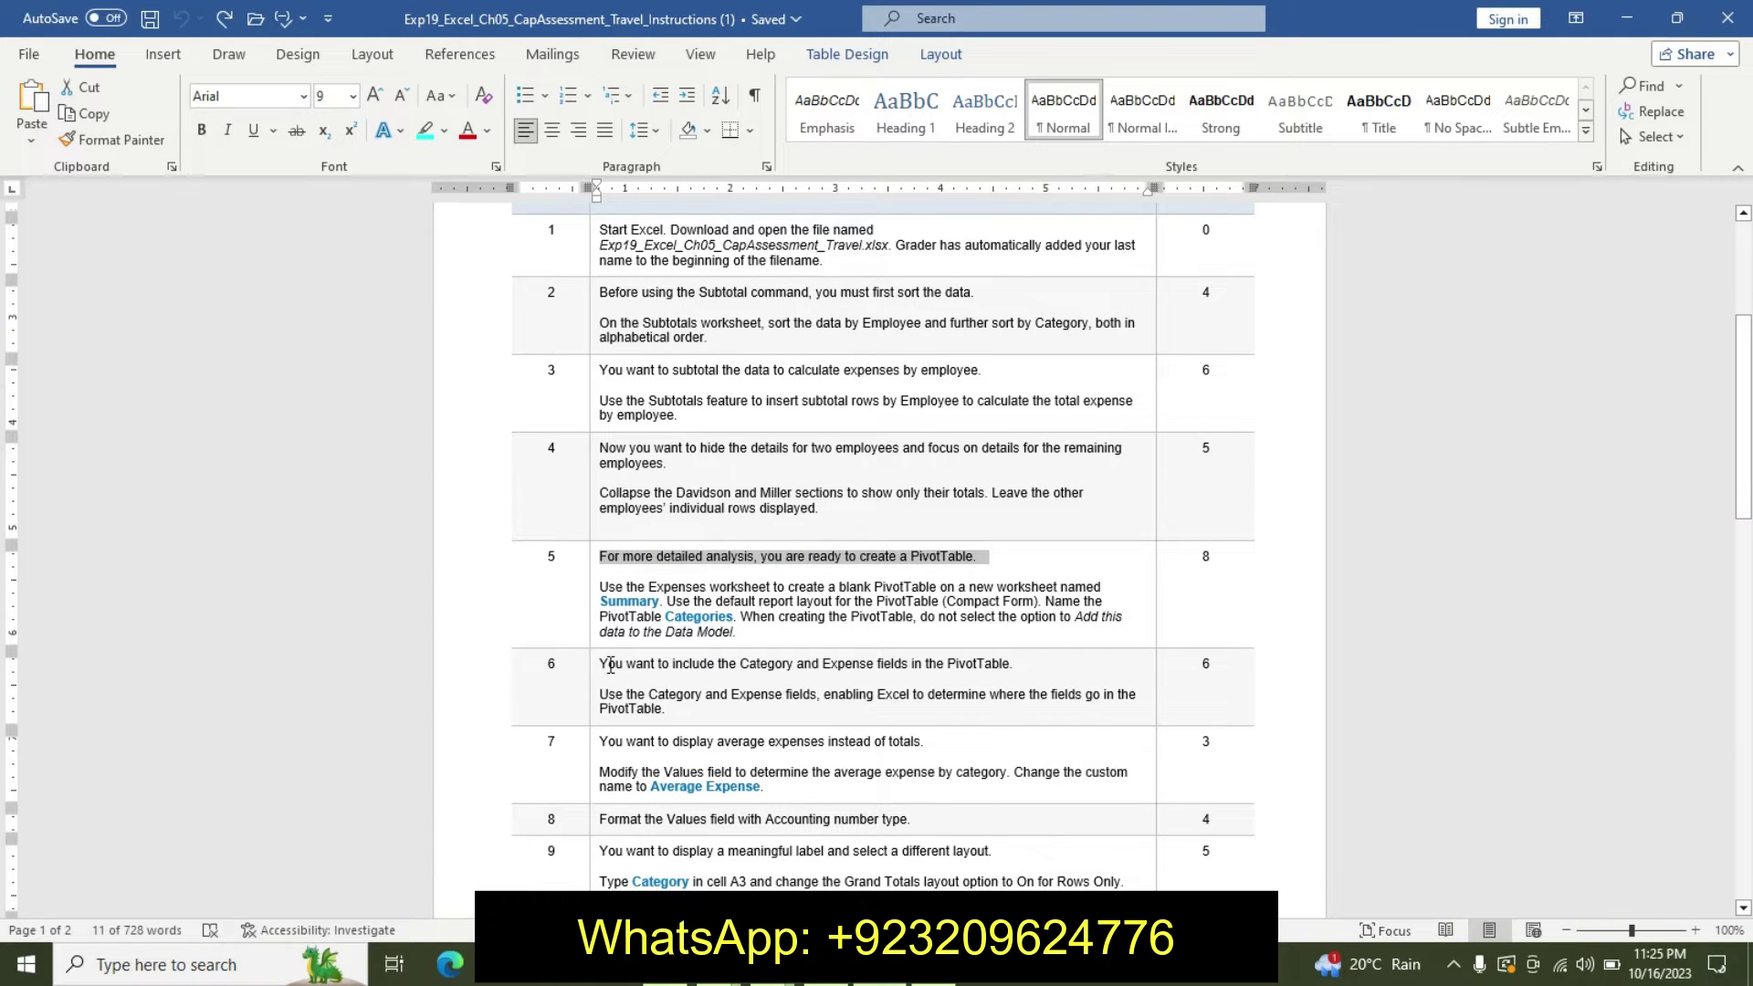
drag(609, 664, 1024, 664)
click(1132, 625)
click(1118, 656)
Make step 6's second paragraph 14 pt bold with turquoise highlight
drag(601, 696, 694, 717)
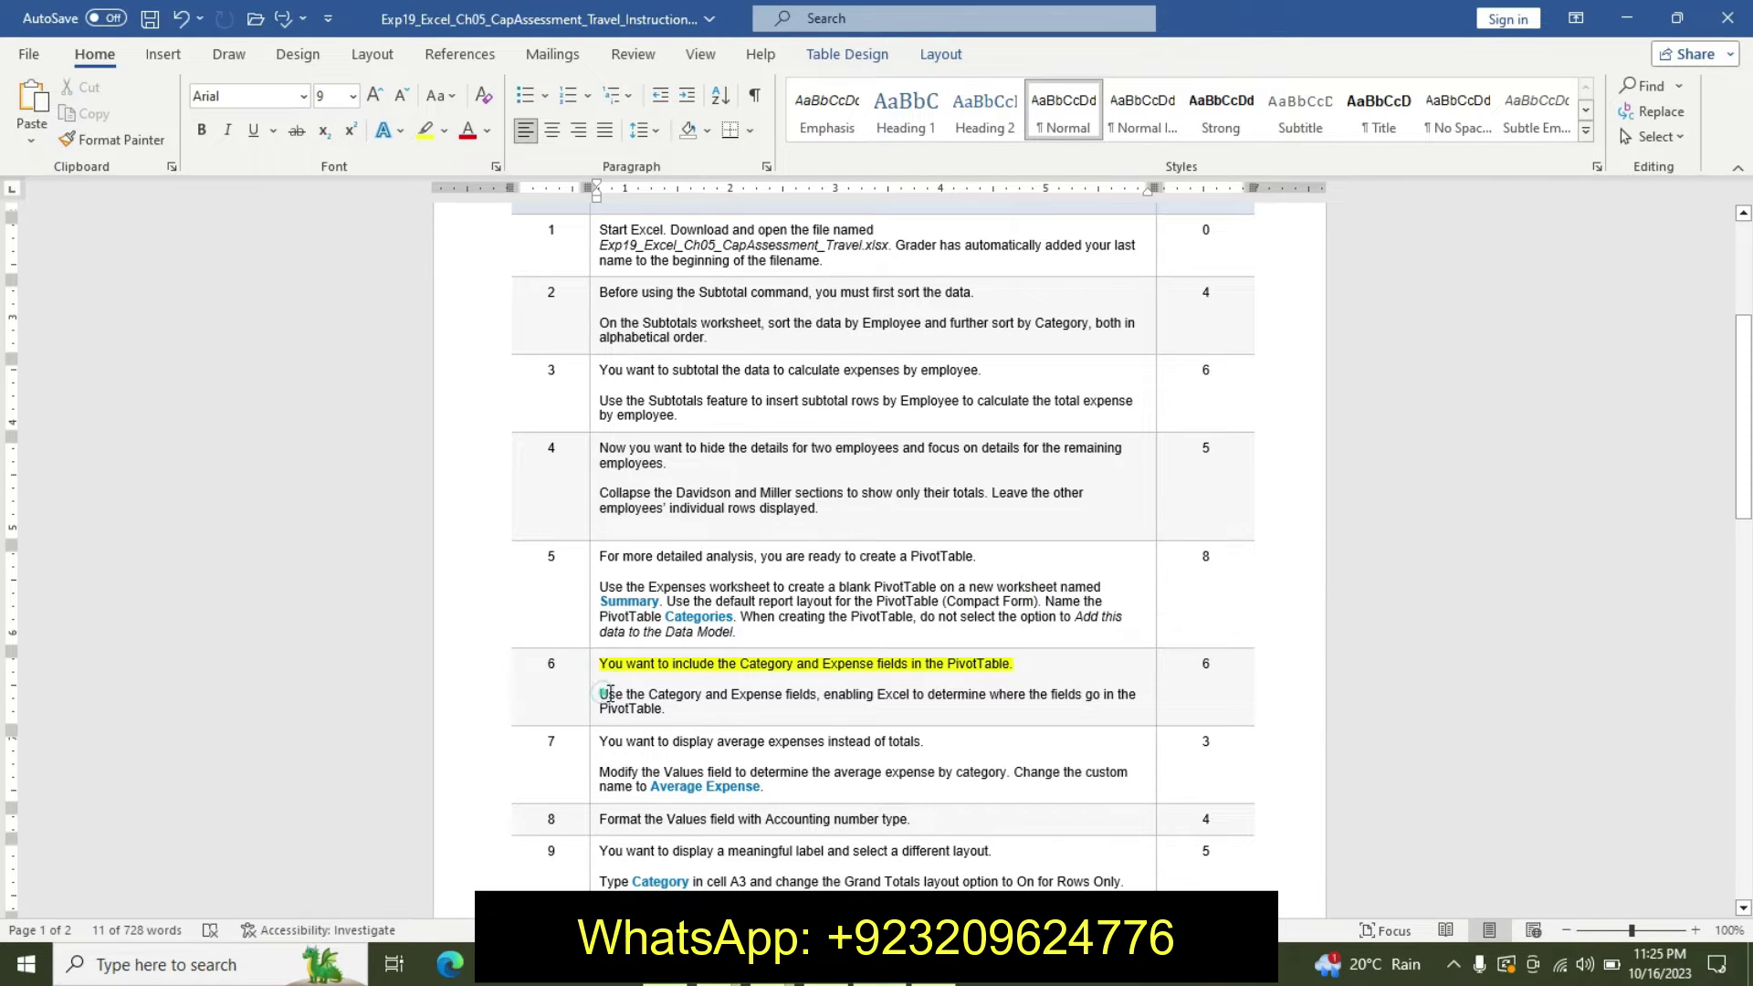
click(817, 649)
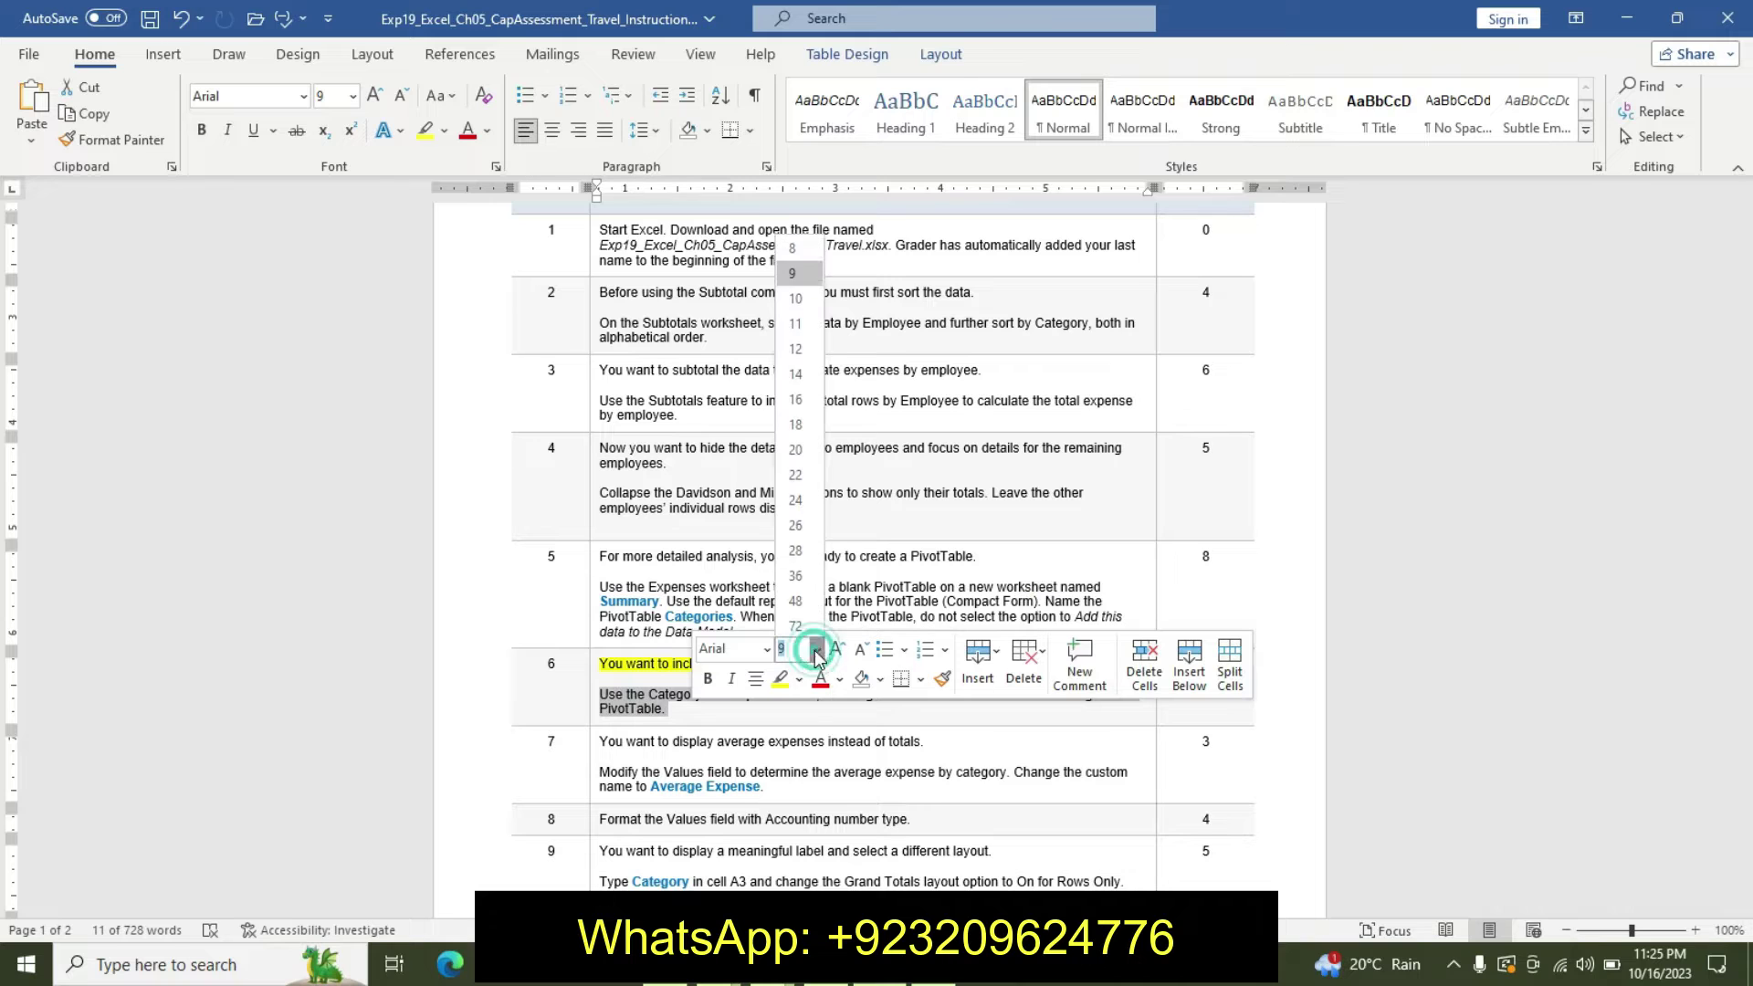
click(792, 370)
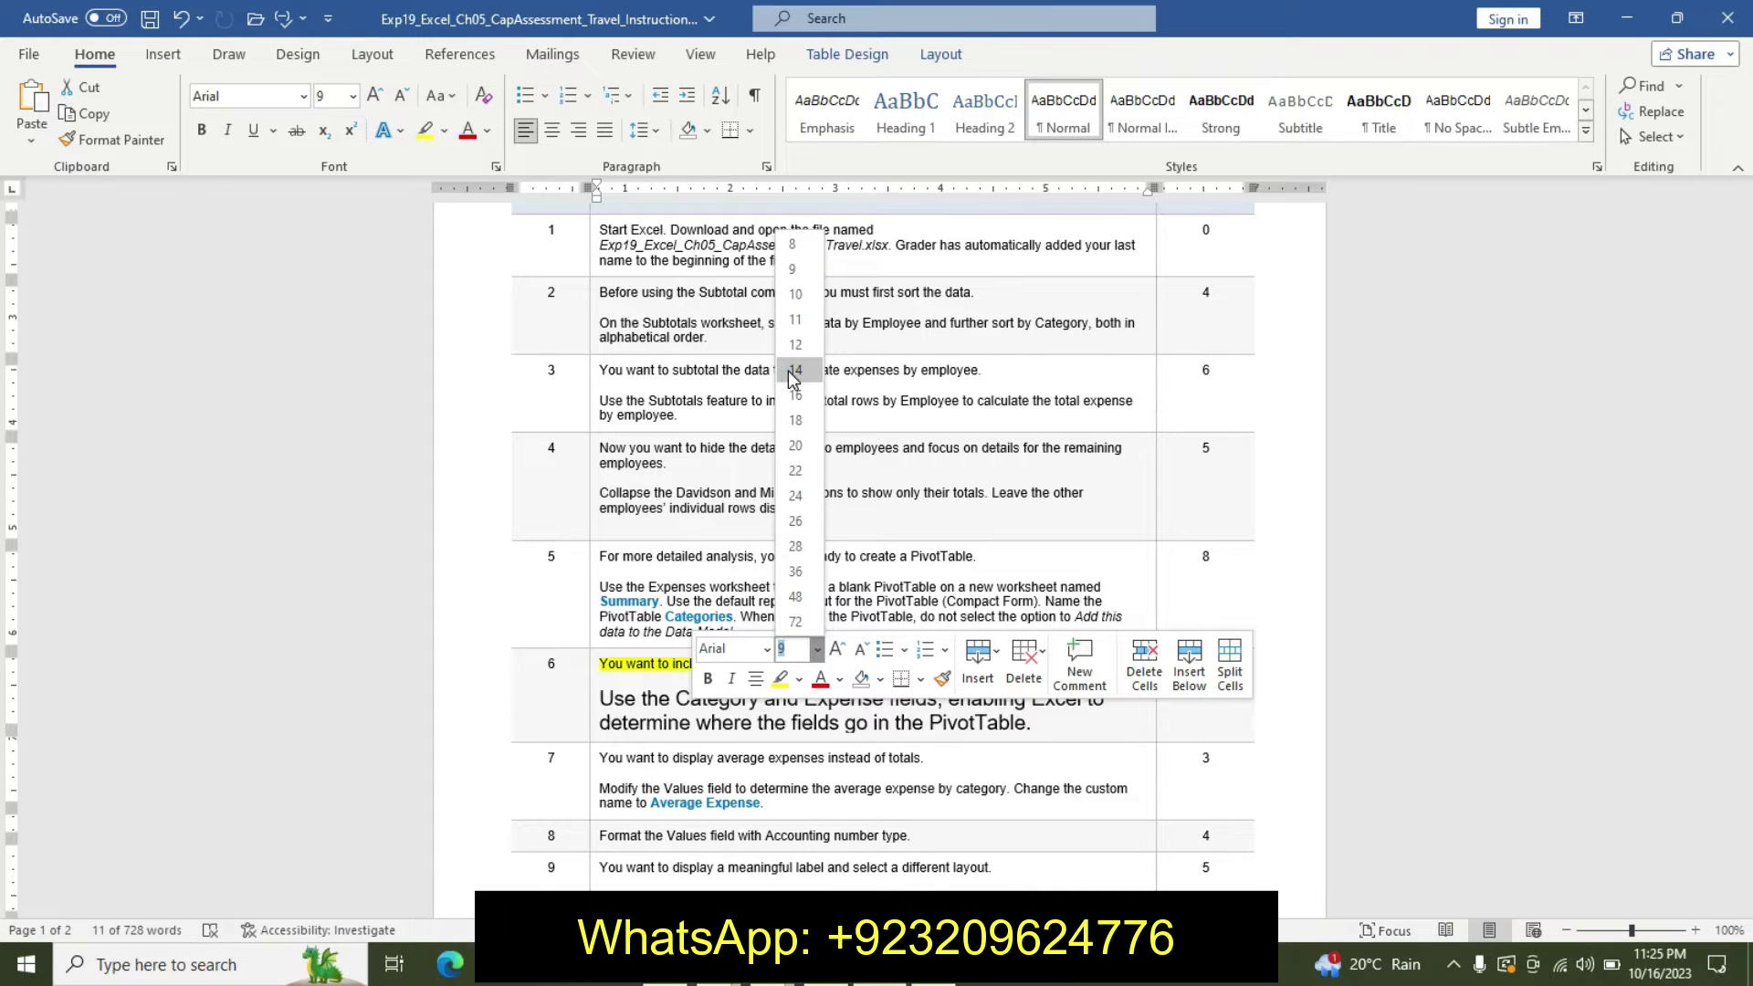
click(708, 678)
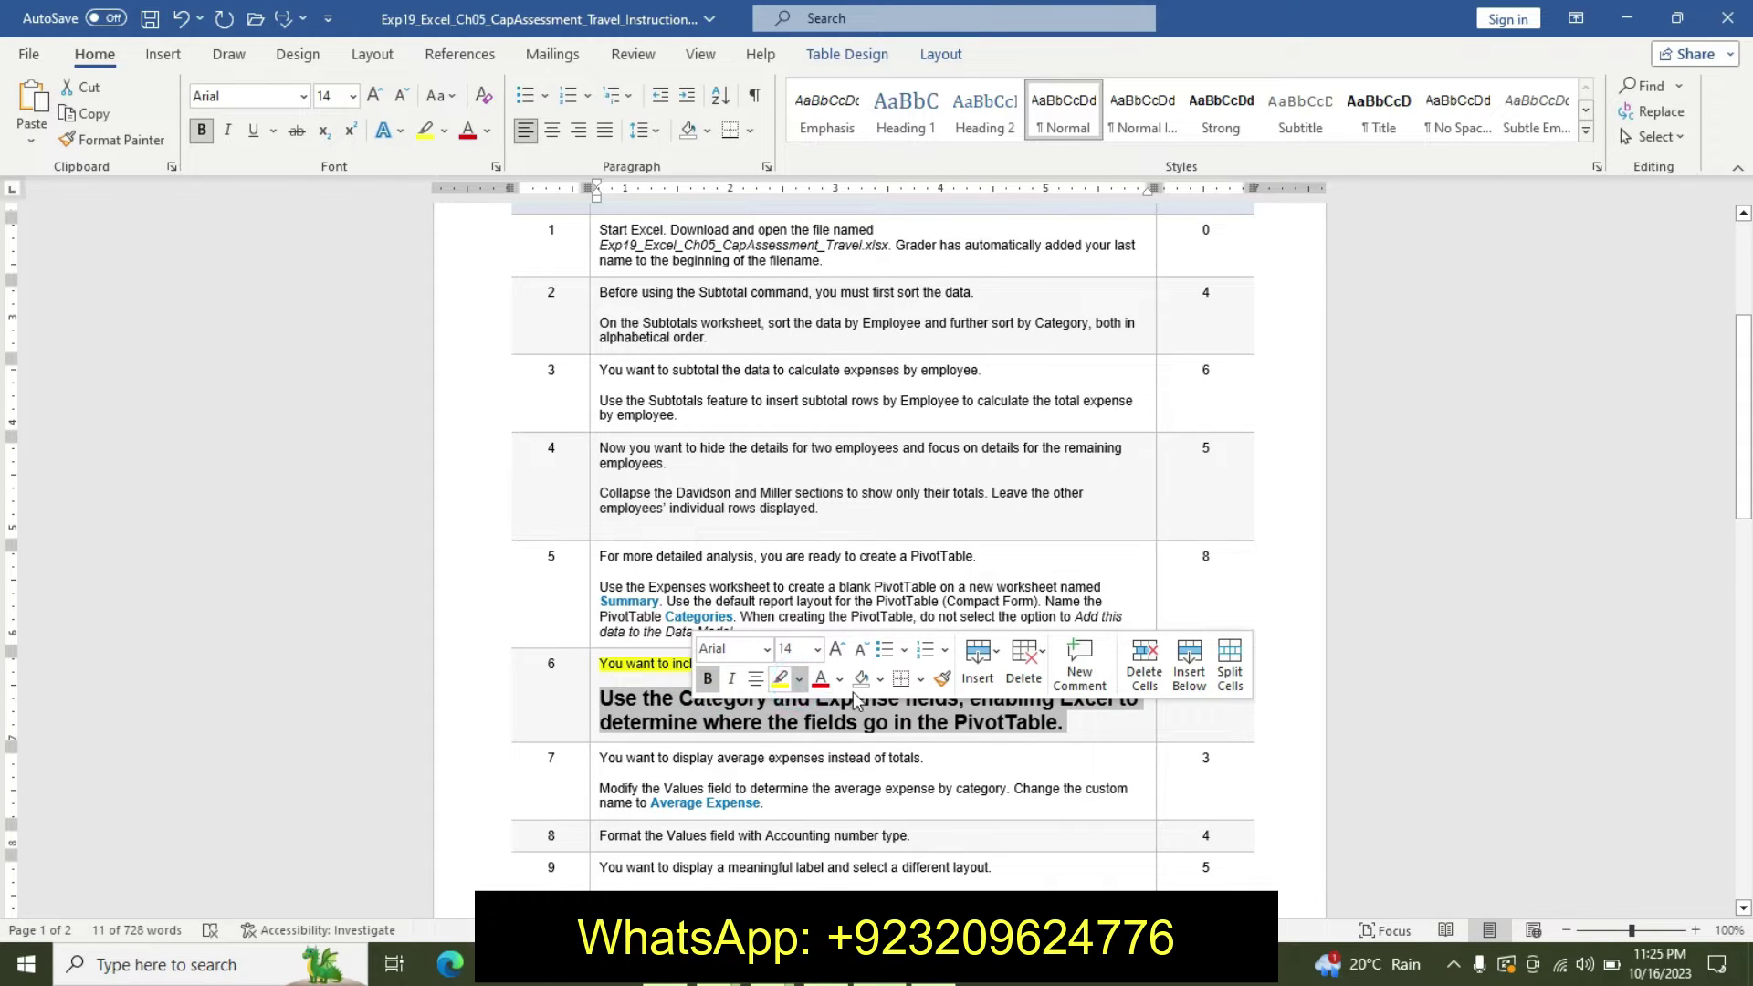
click(799, 680)
click(866, 715)
click(827, 705)
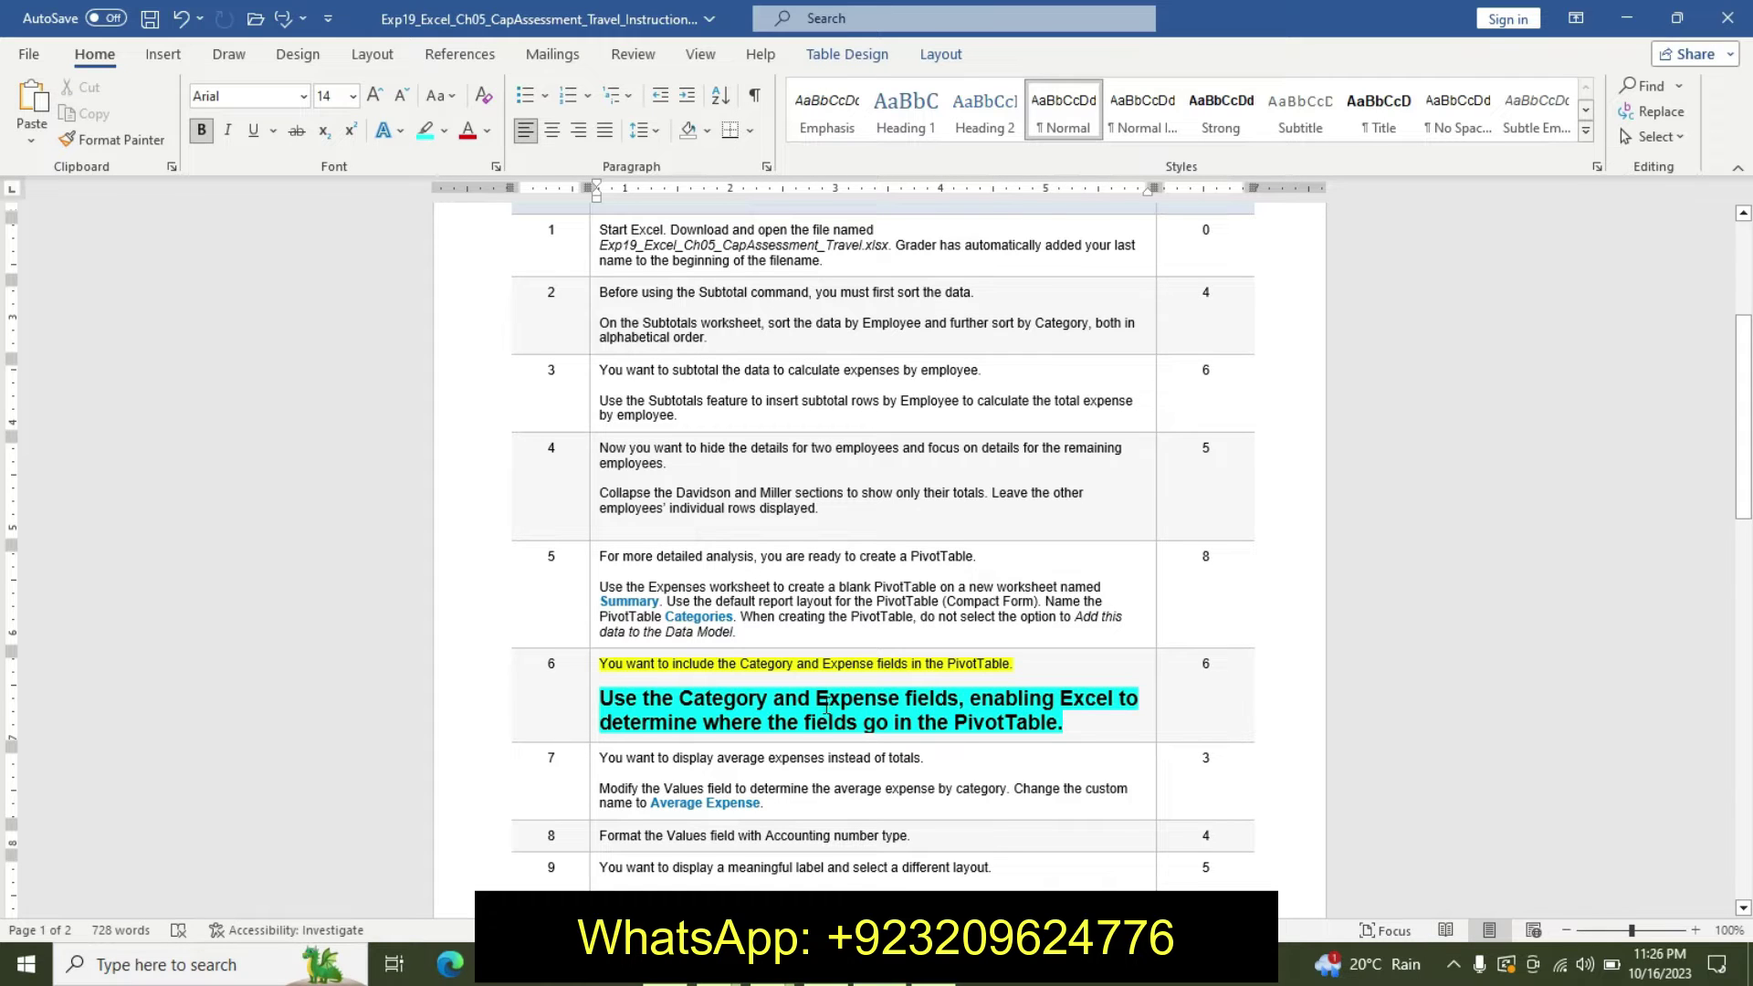
Select the phrase naming the Category and Expense fields in step 6
drag(604, 699, 791, 697)
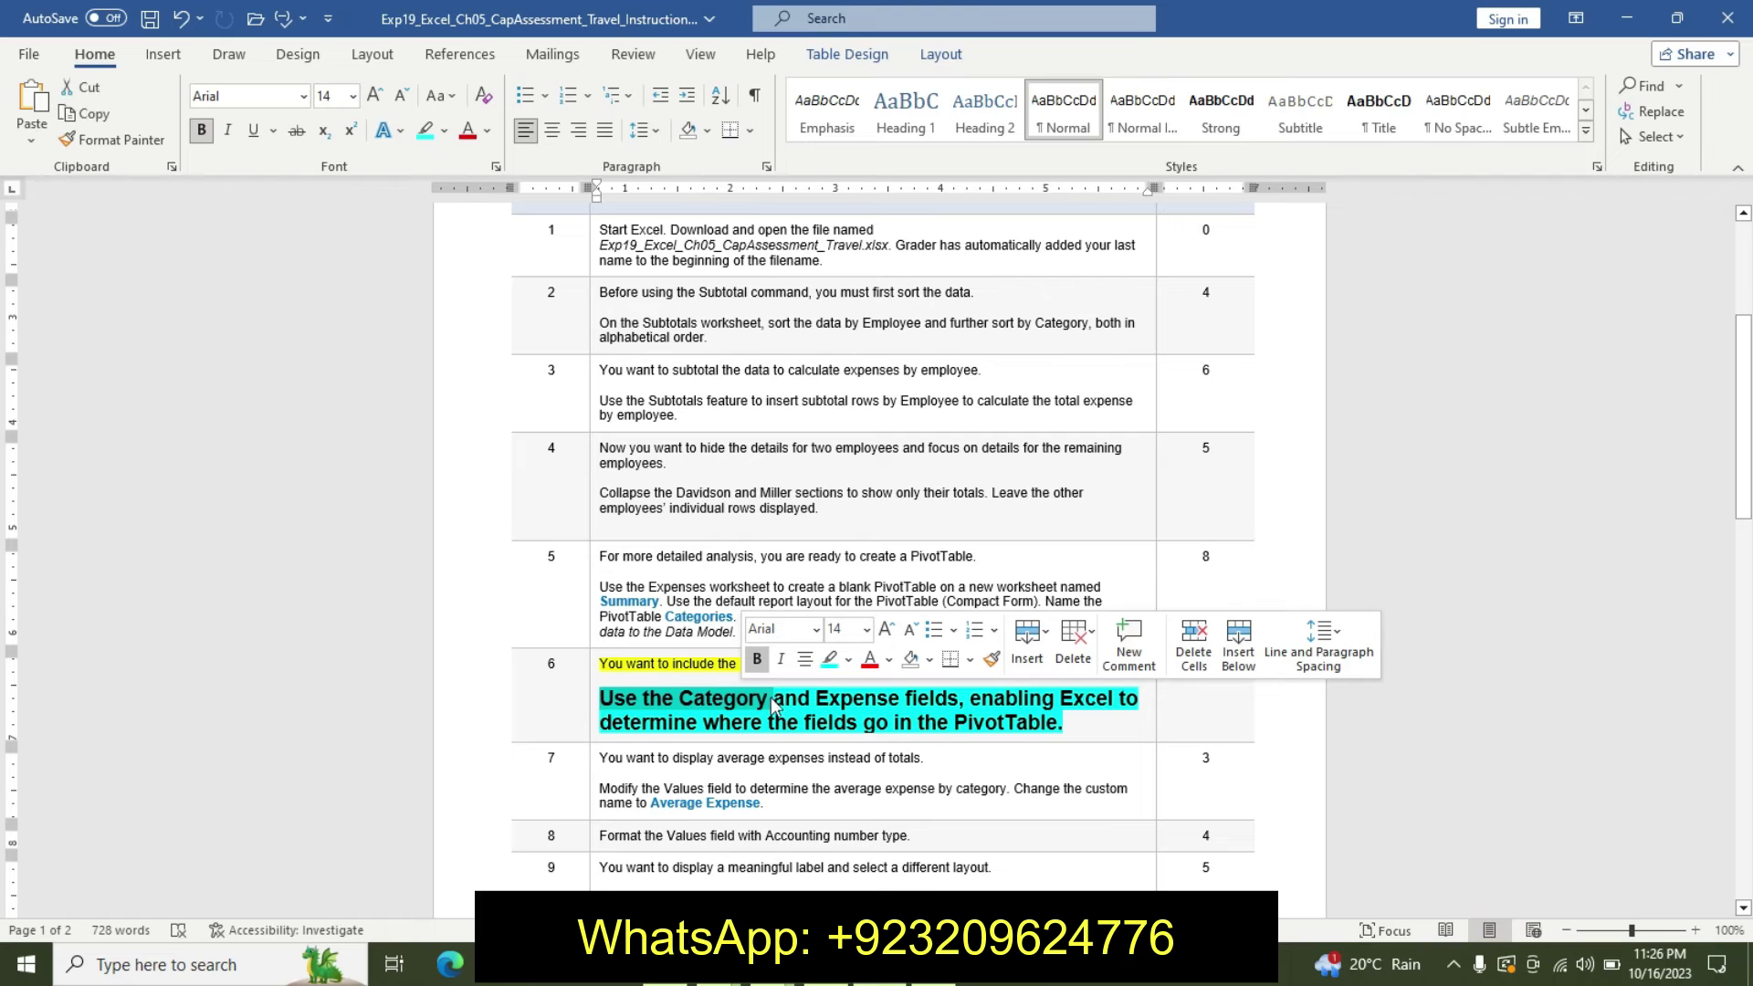
click(601, 700)
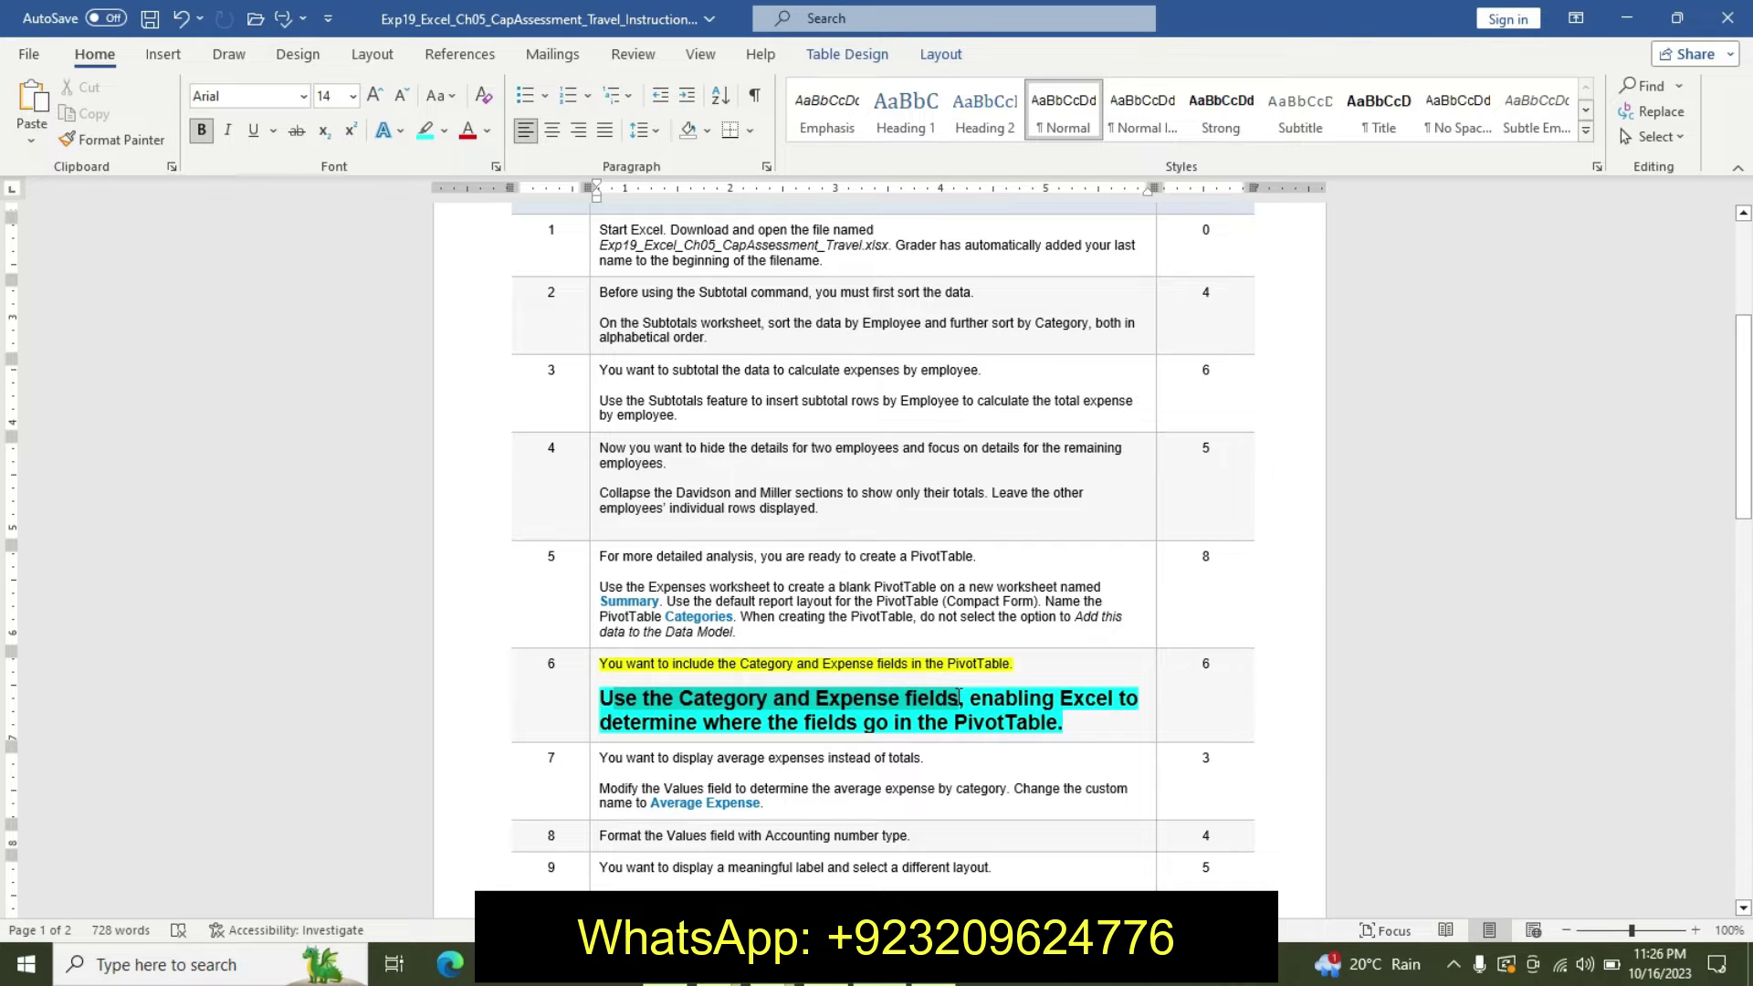
shift+click(958, 696)
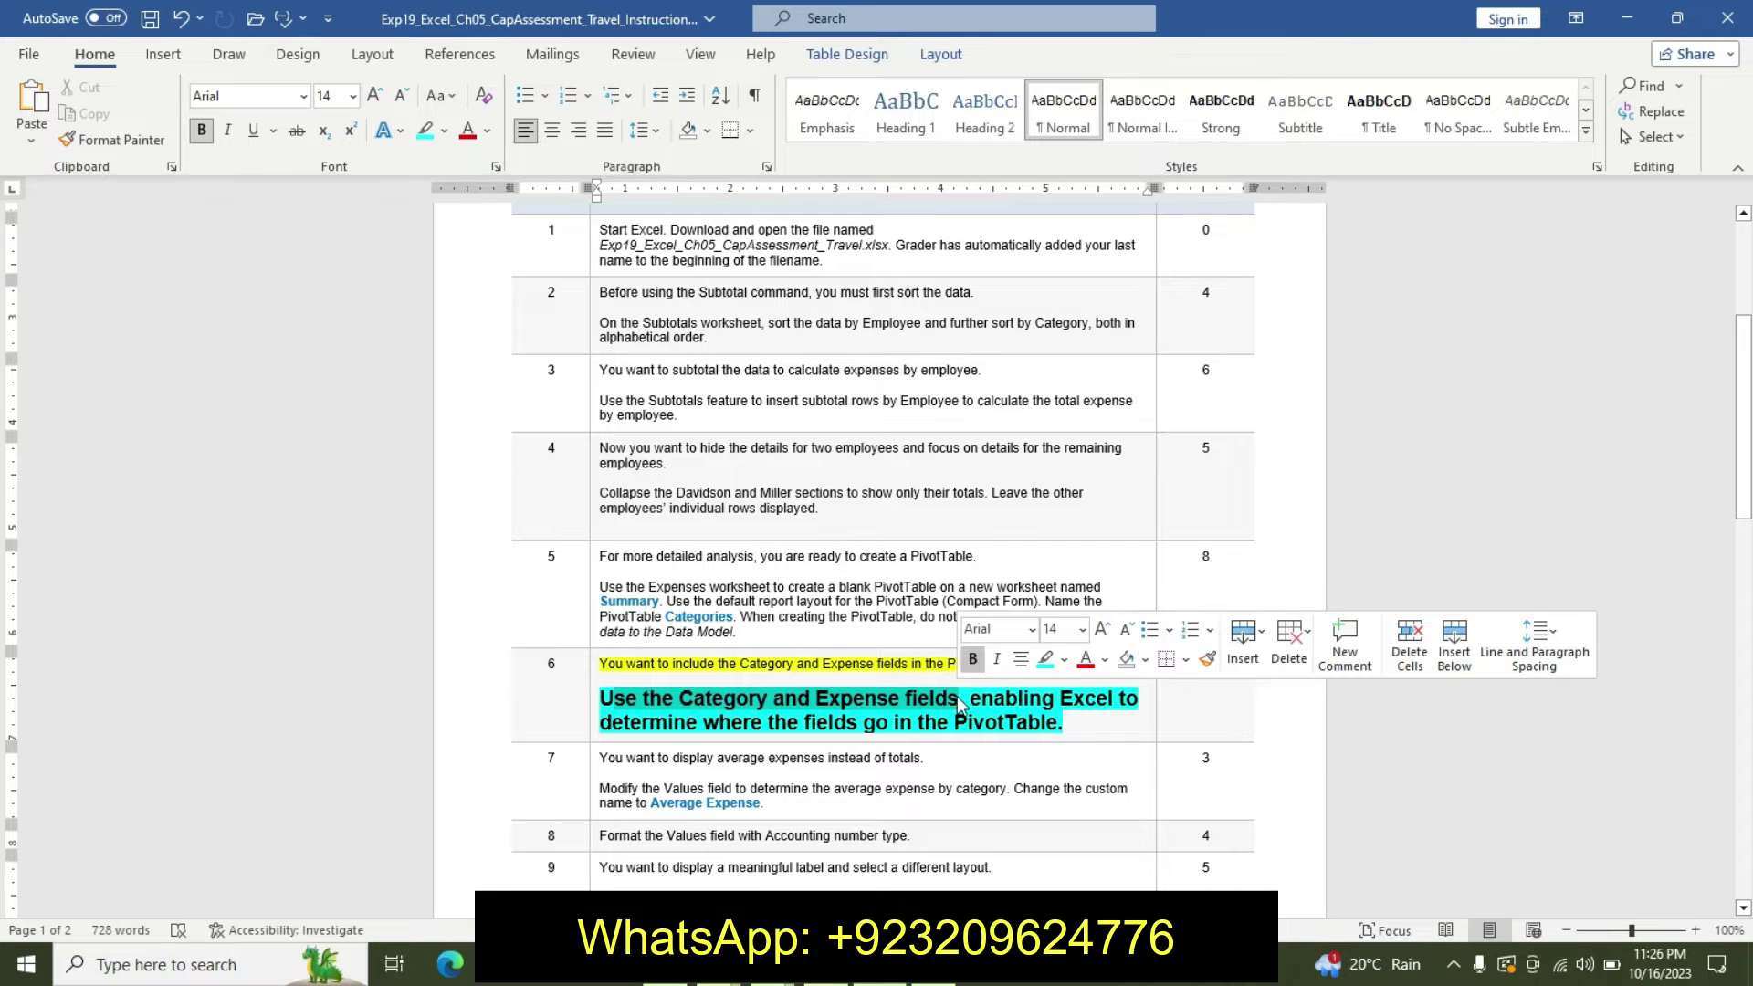
click(601, 699)
drag(816, 683, 966, 699)
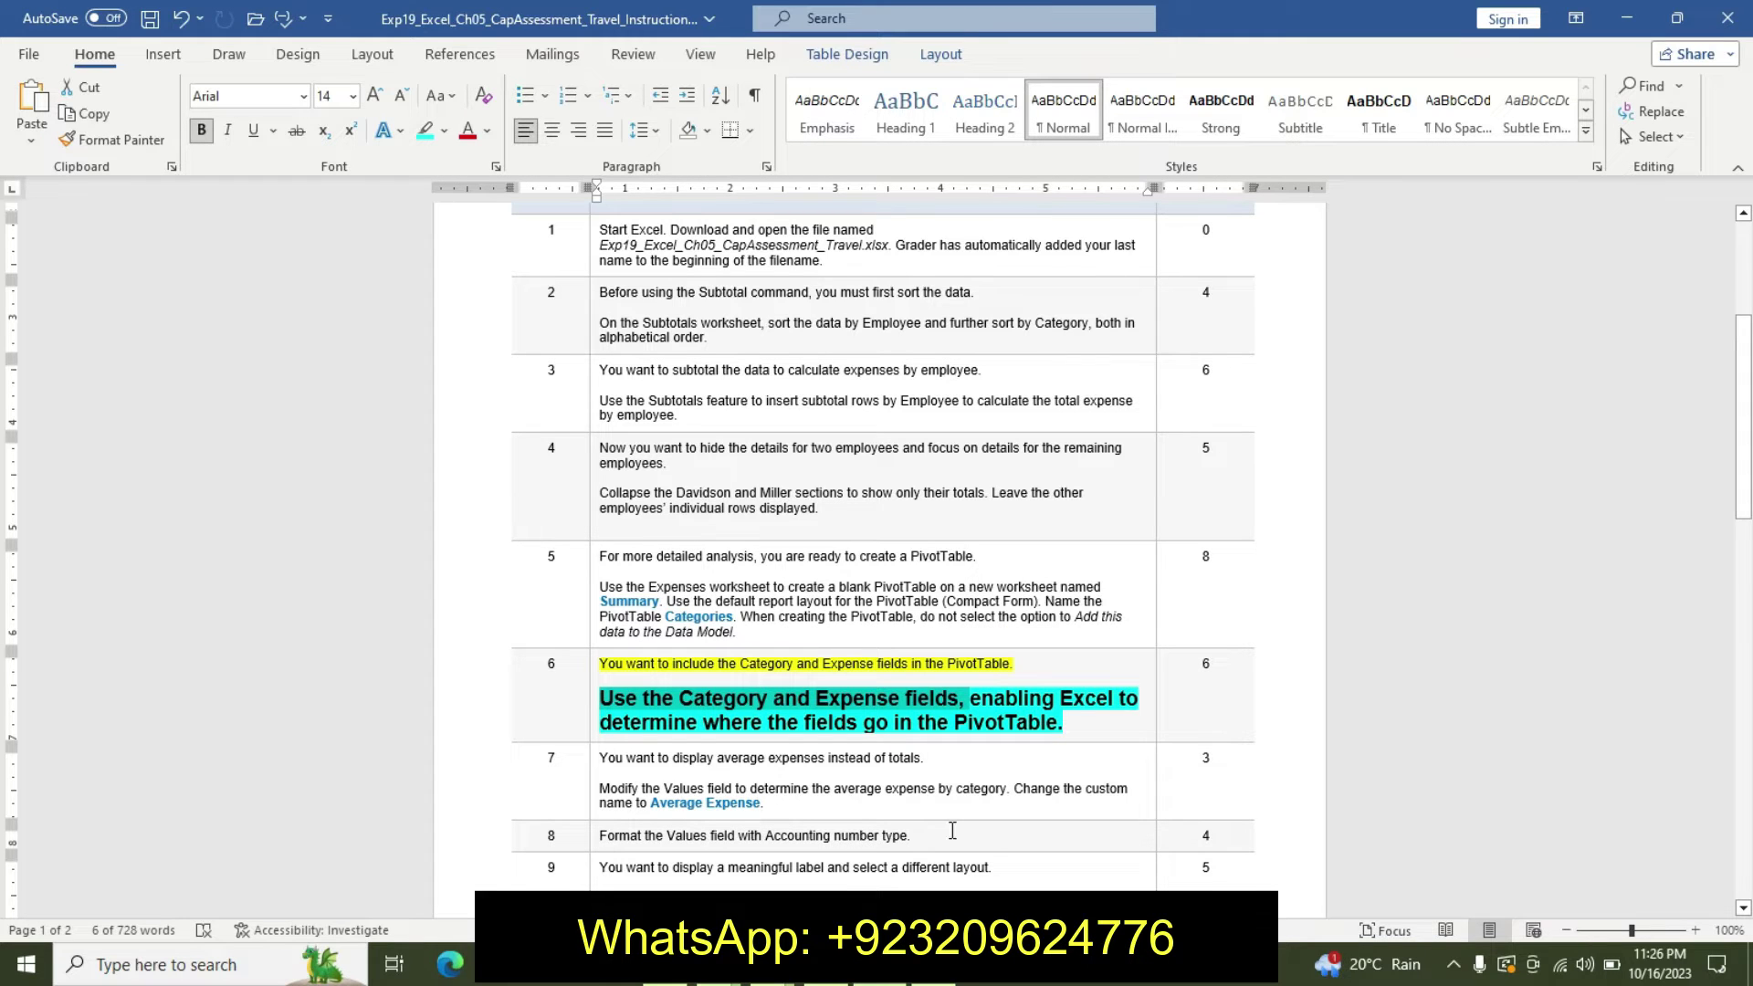
Add the Category and Expense fields to the PivotTable, then undo step 6's Word formatting
click(931, 981)
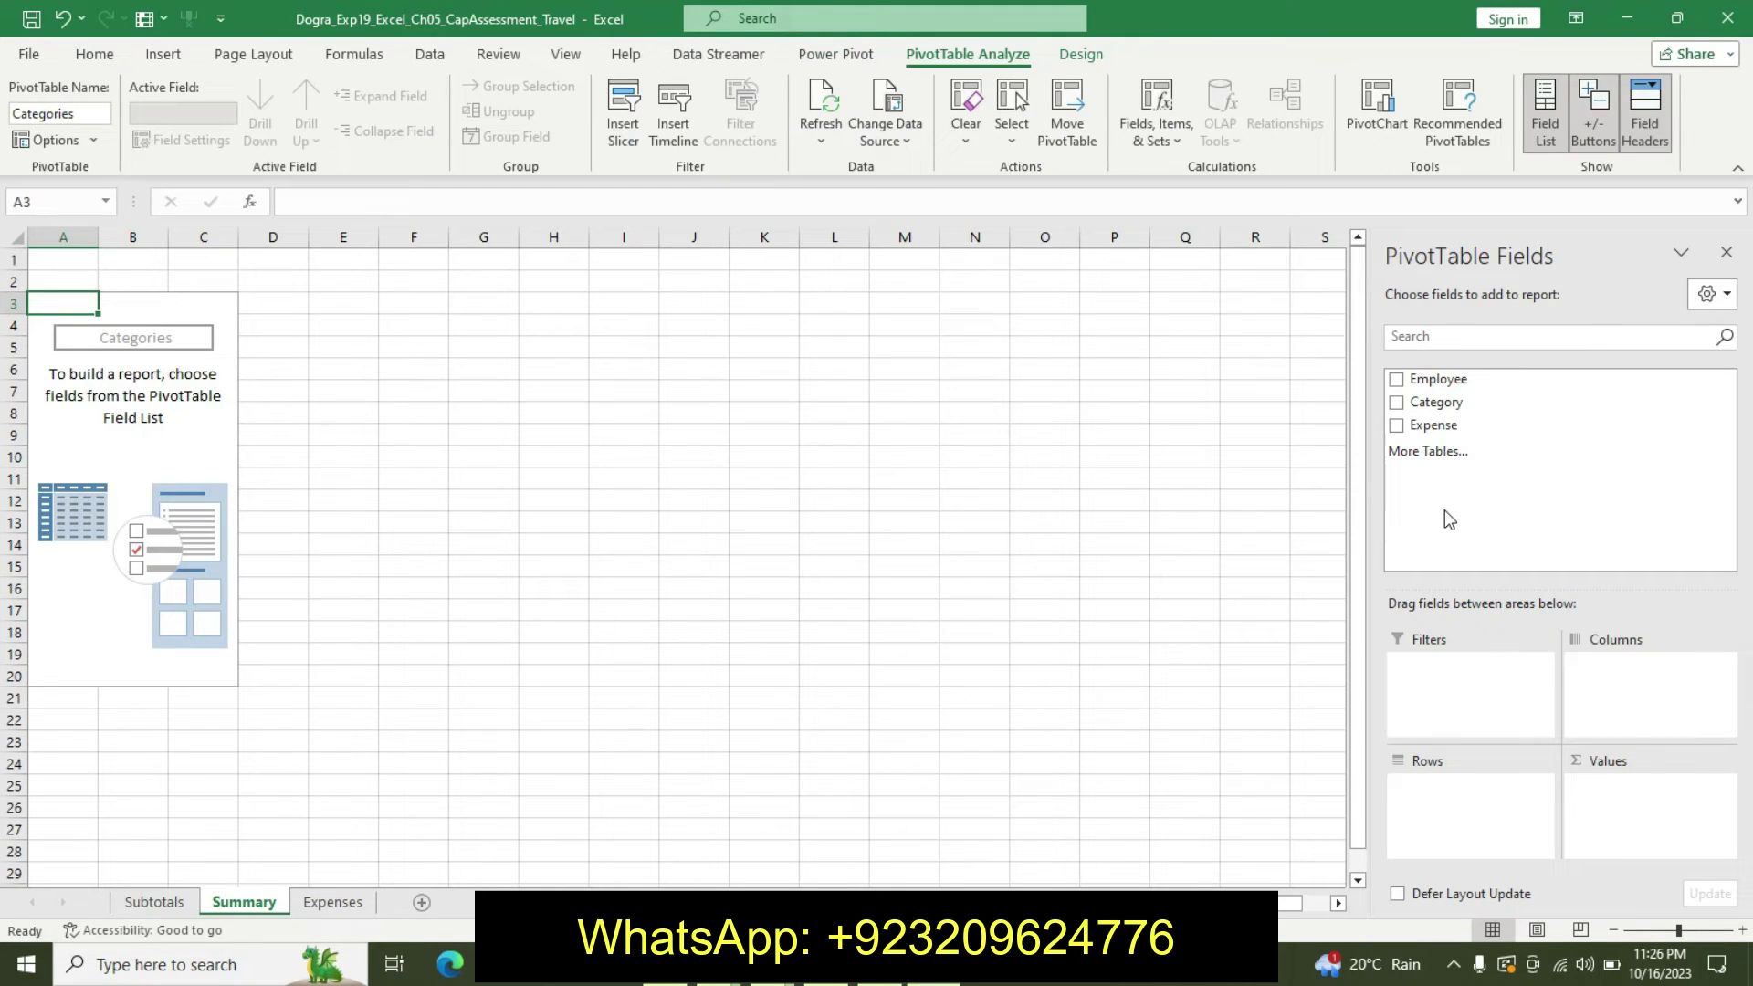
click(1396, 402)
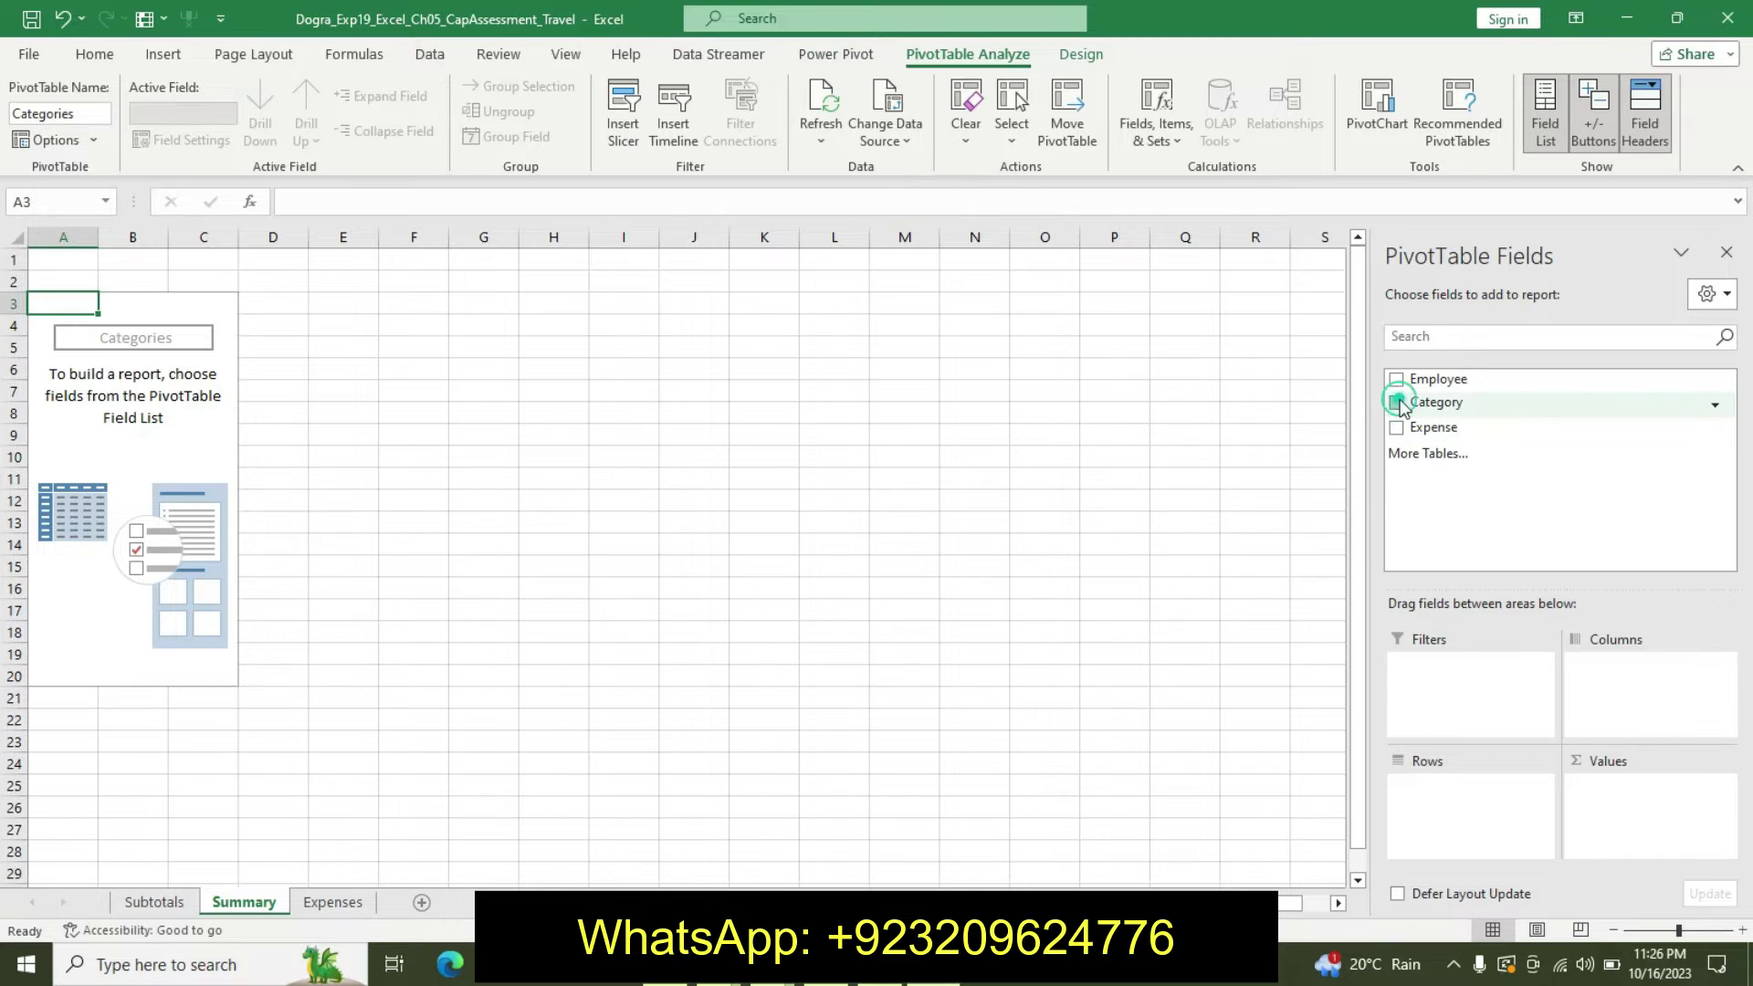
click(1398, 426)
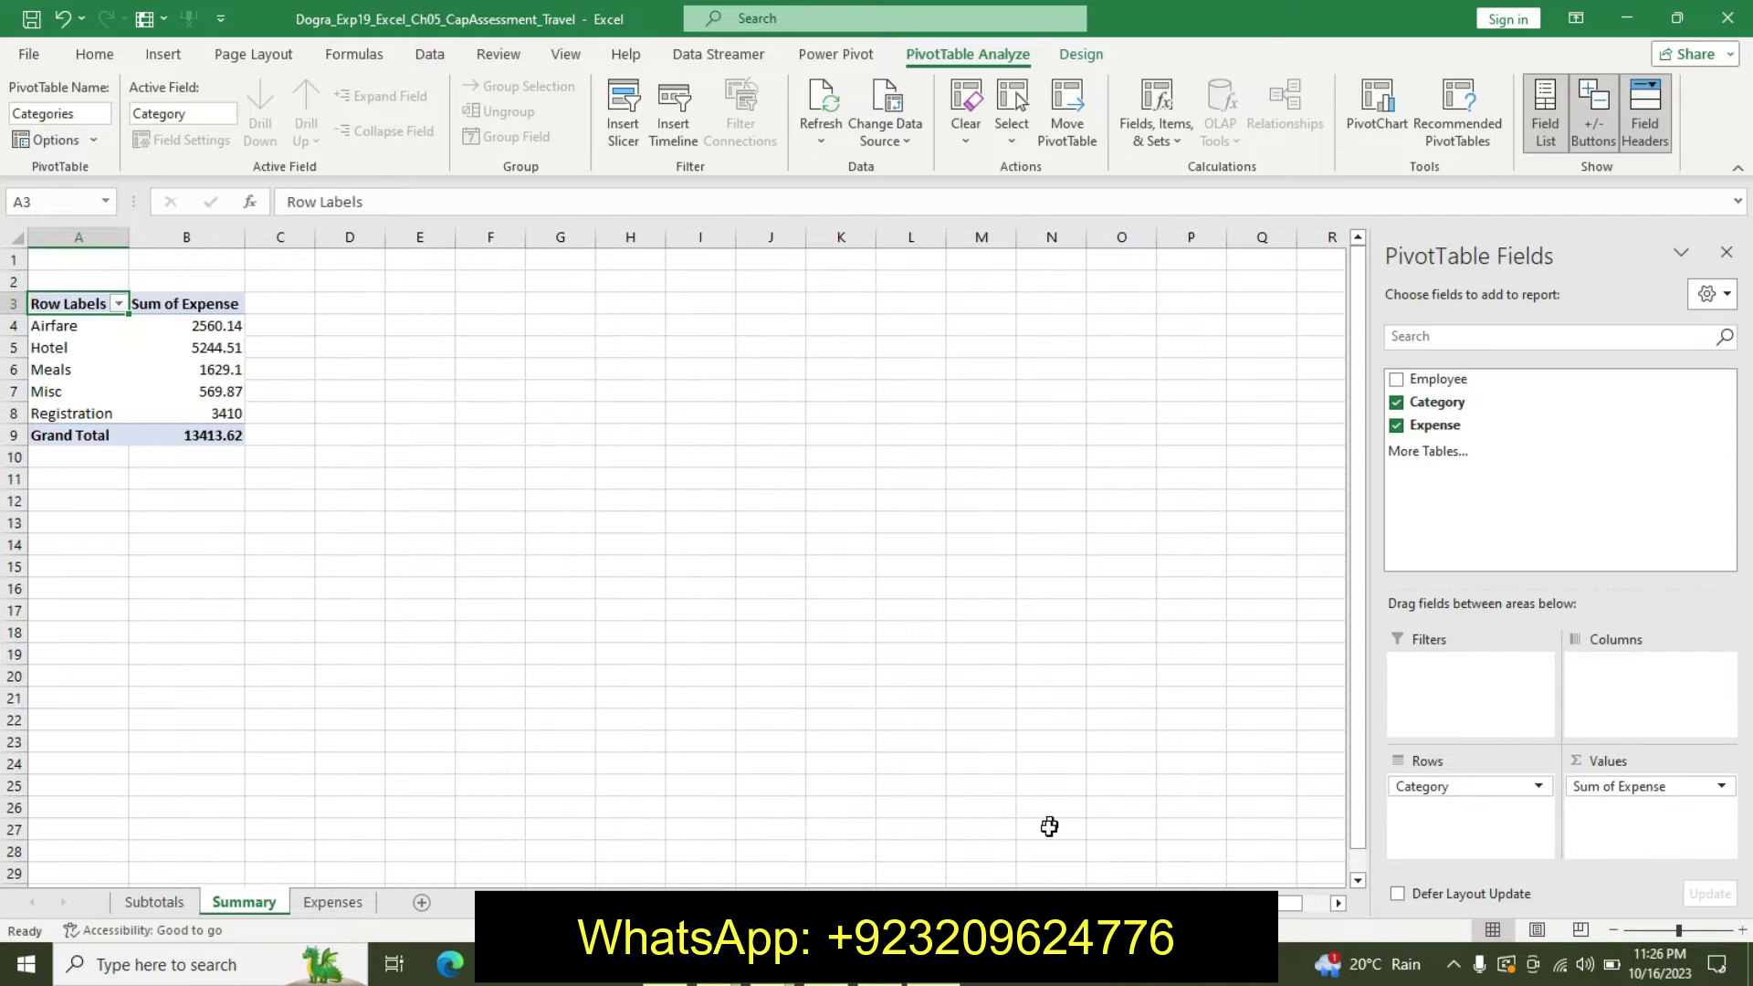
key(alt+Tab)
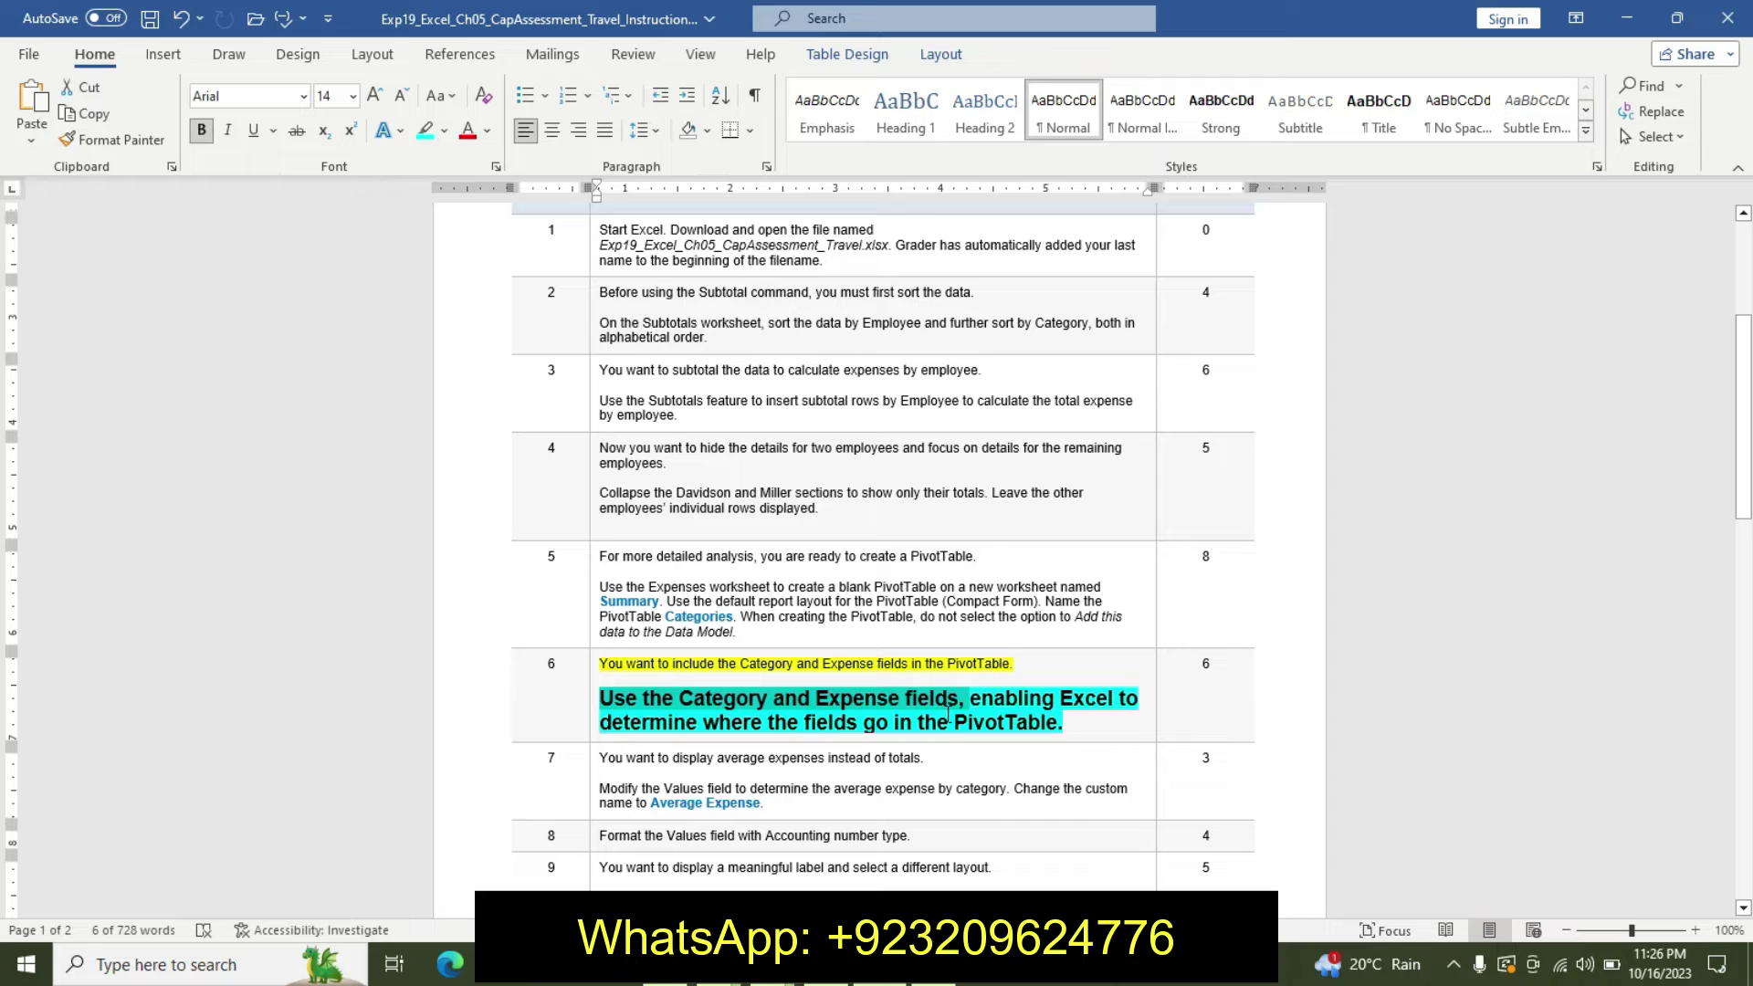
key(ctrl+z)
key(ctrl+z)
key(ctrl+z)
key(ctrl+z)
key(ctrl+z)
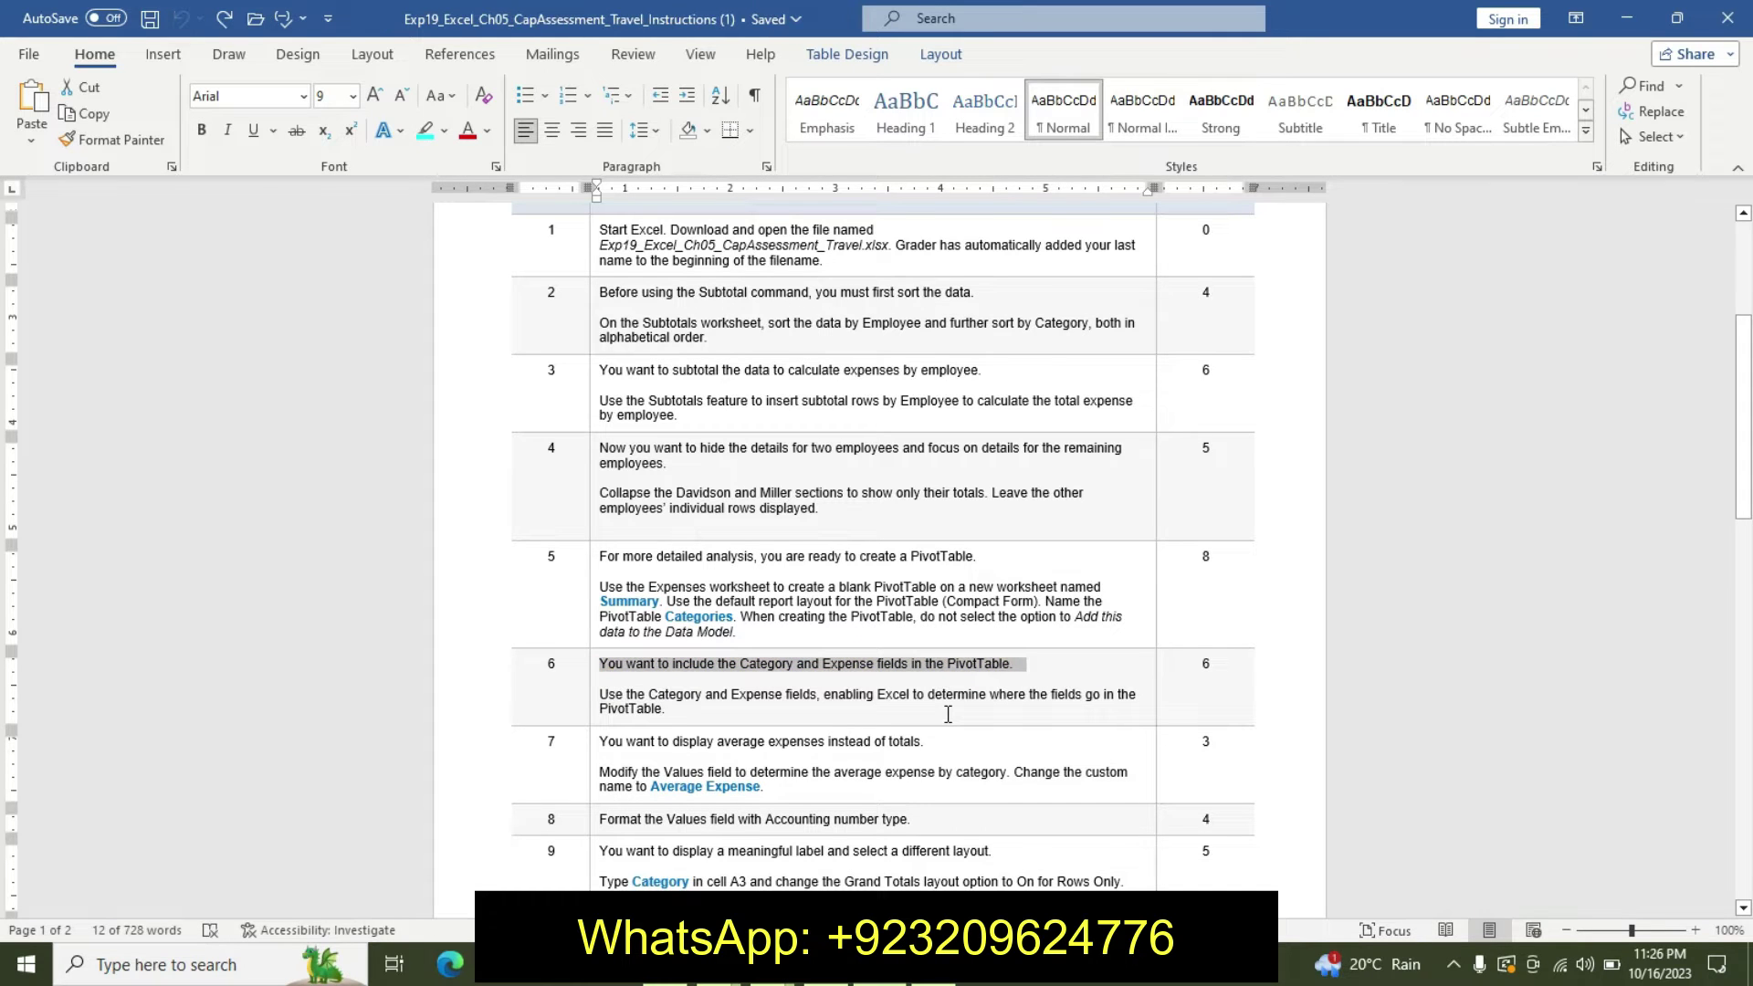
Highlight step 7's first line yellow
triple_click(604, 744)
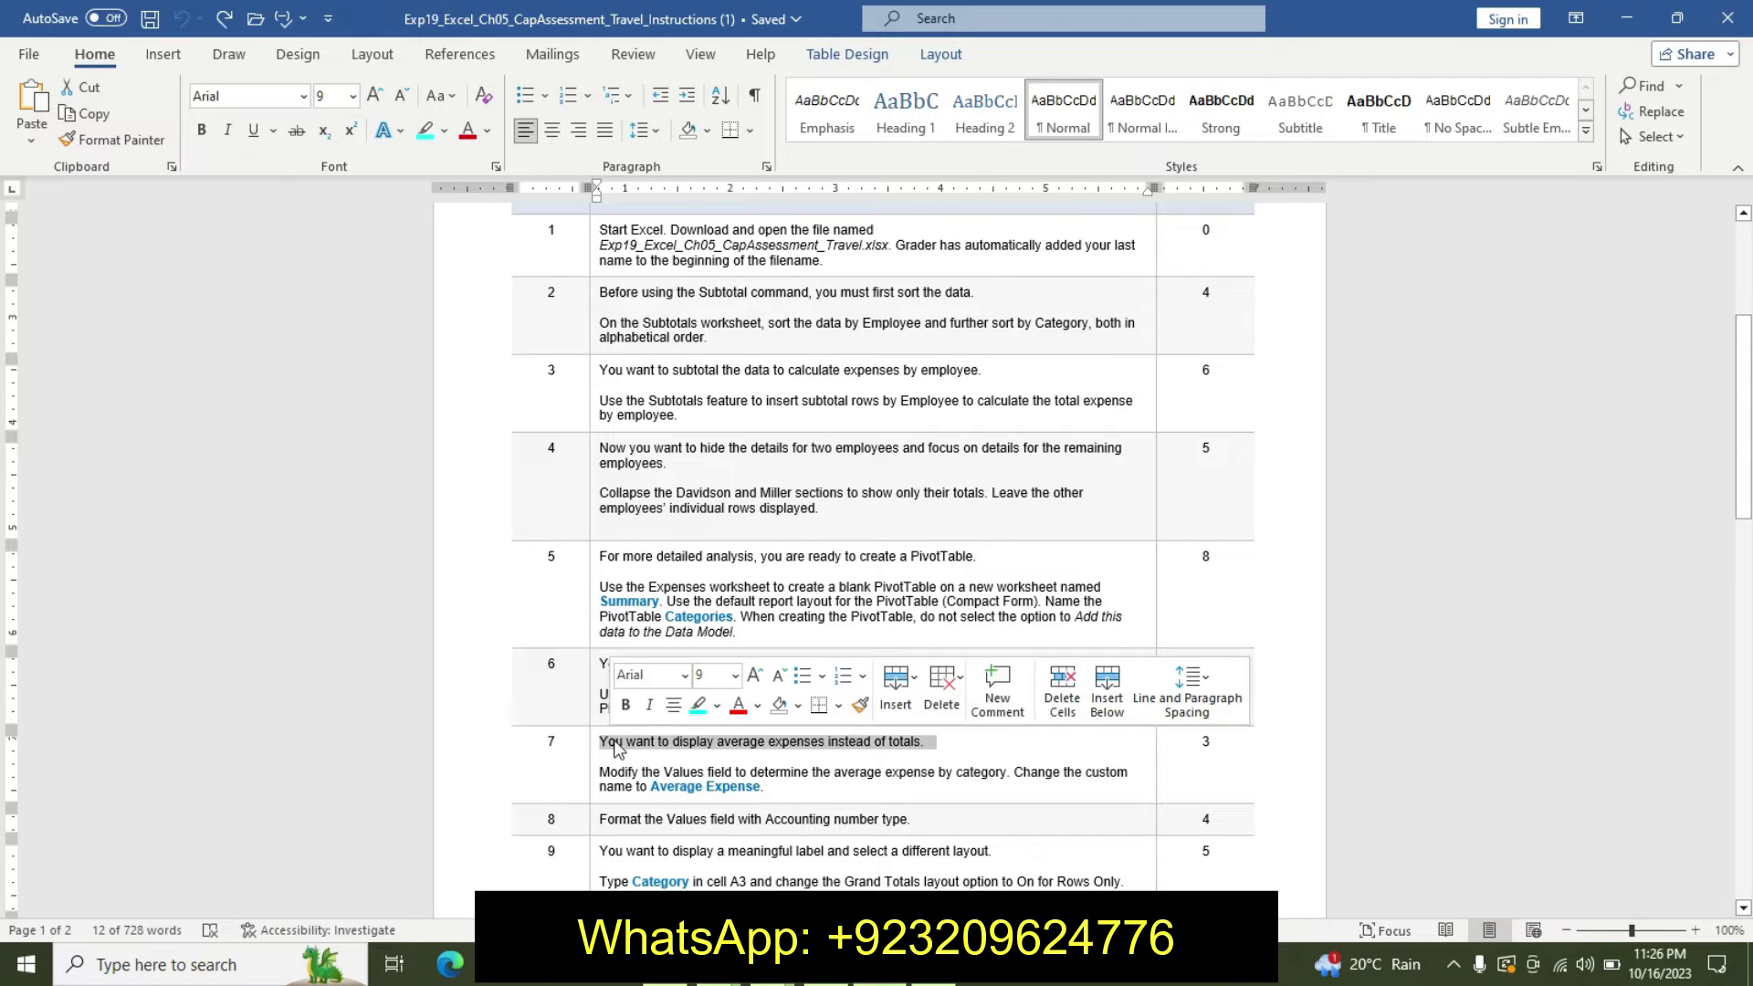
click(717, 705)
click(703, 730)
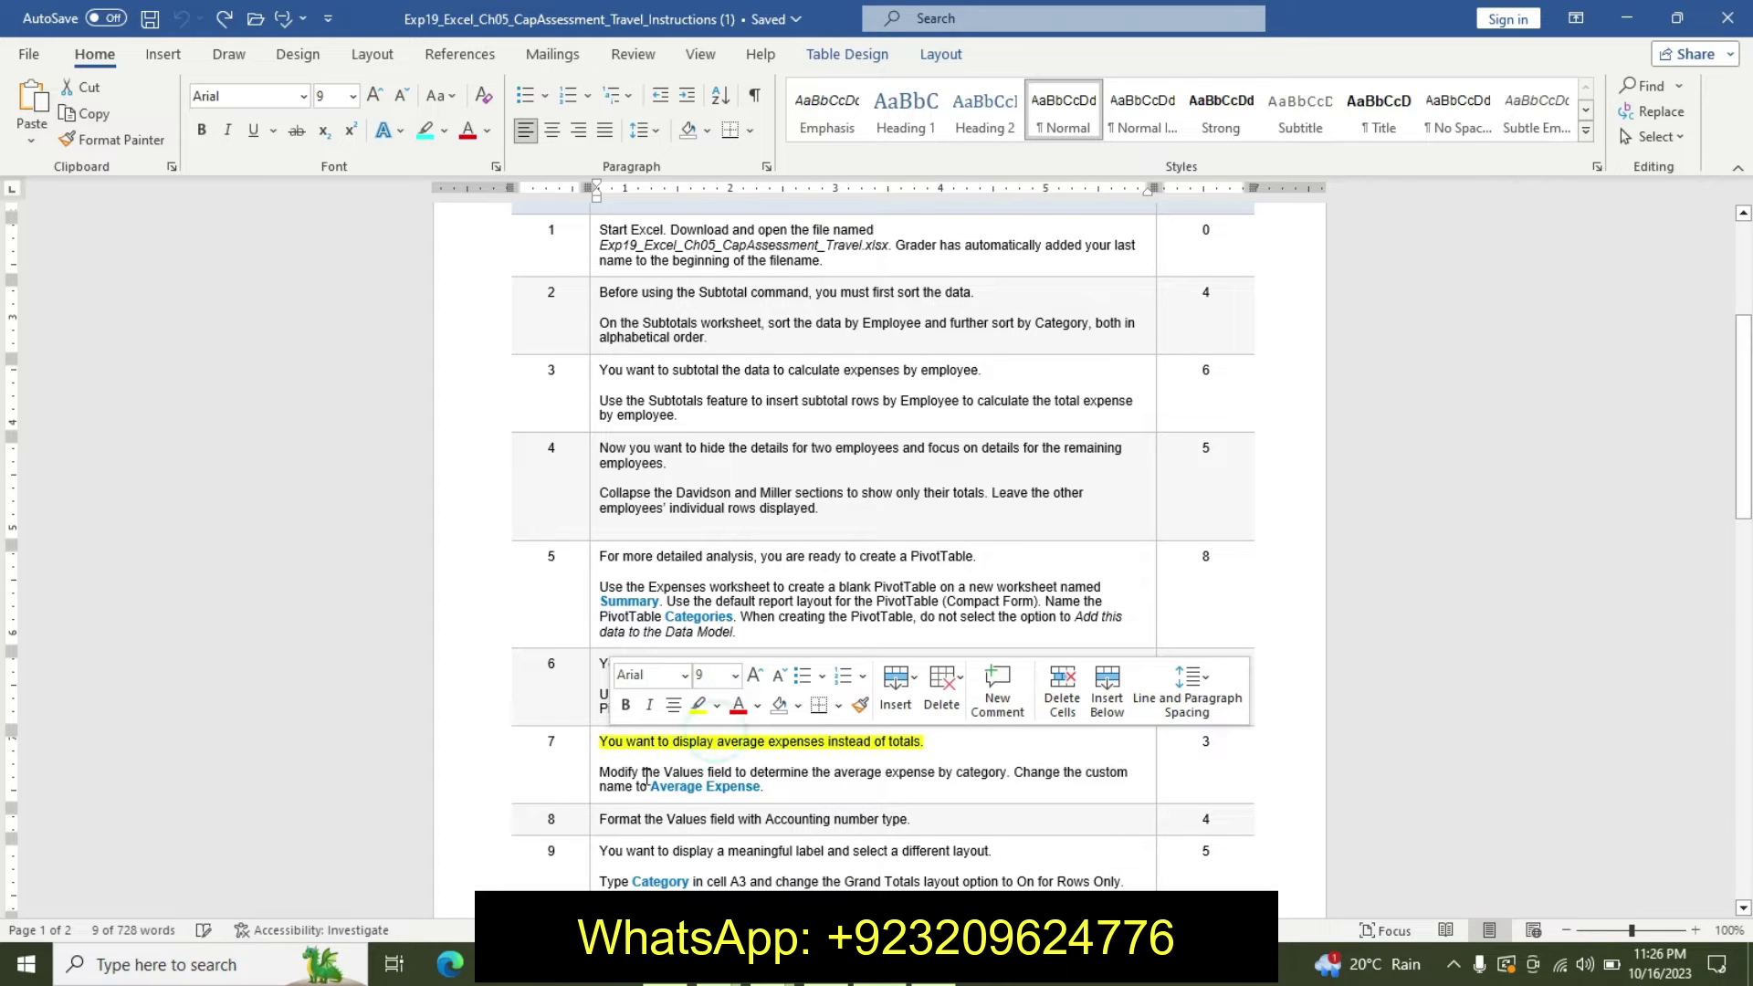
Make step 7's Modify instruction 14 pt bold with turquoise highlight
mouse_move(1132, 775)
mouse_down()
mouse_move(598, 772)
mouse_move(790, 787)
mouse_up()
click(606, 775)
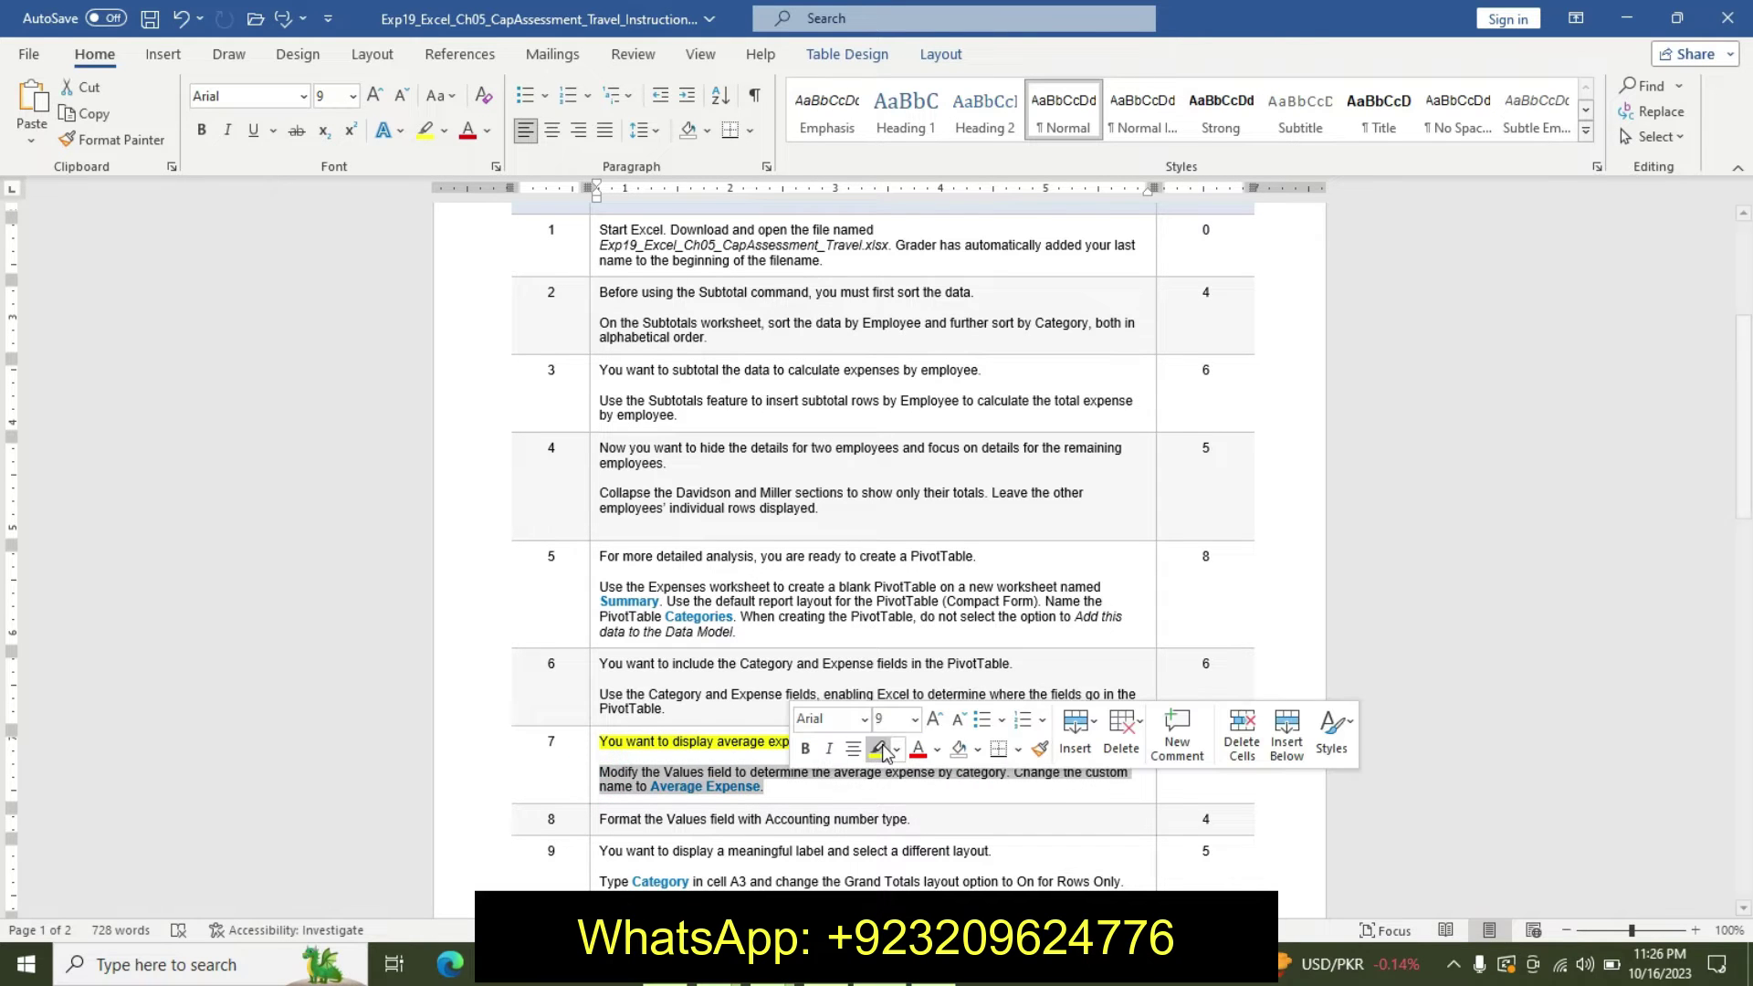
click(914, 720)
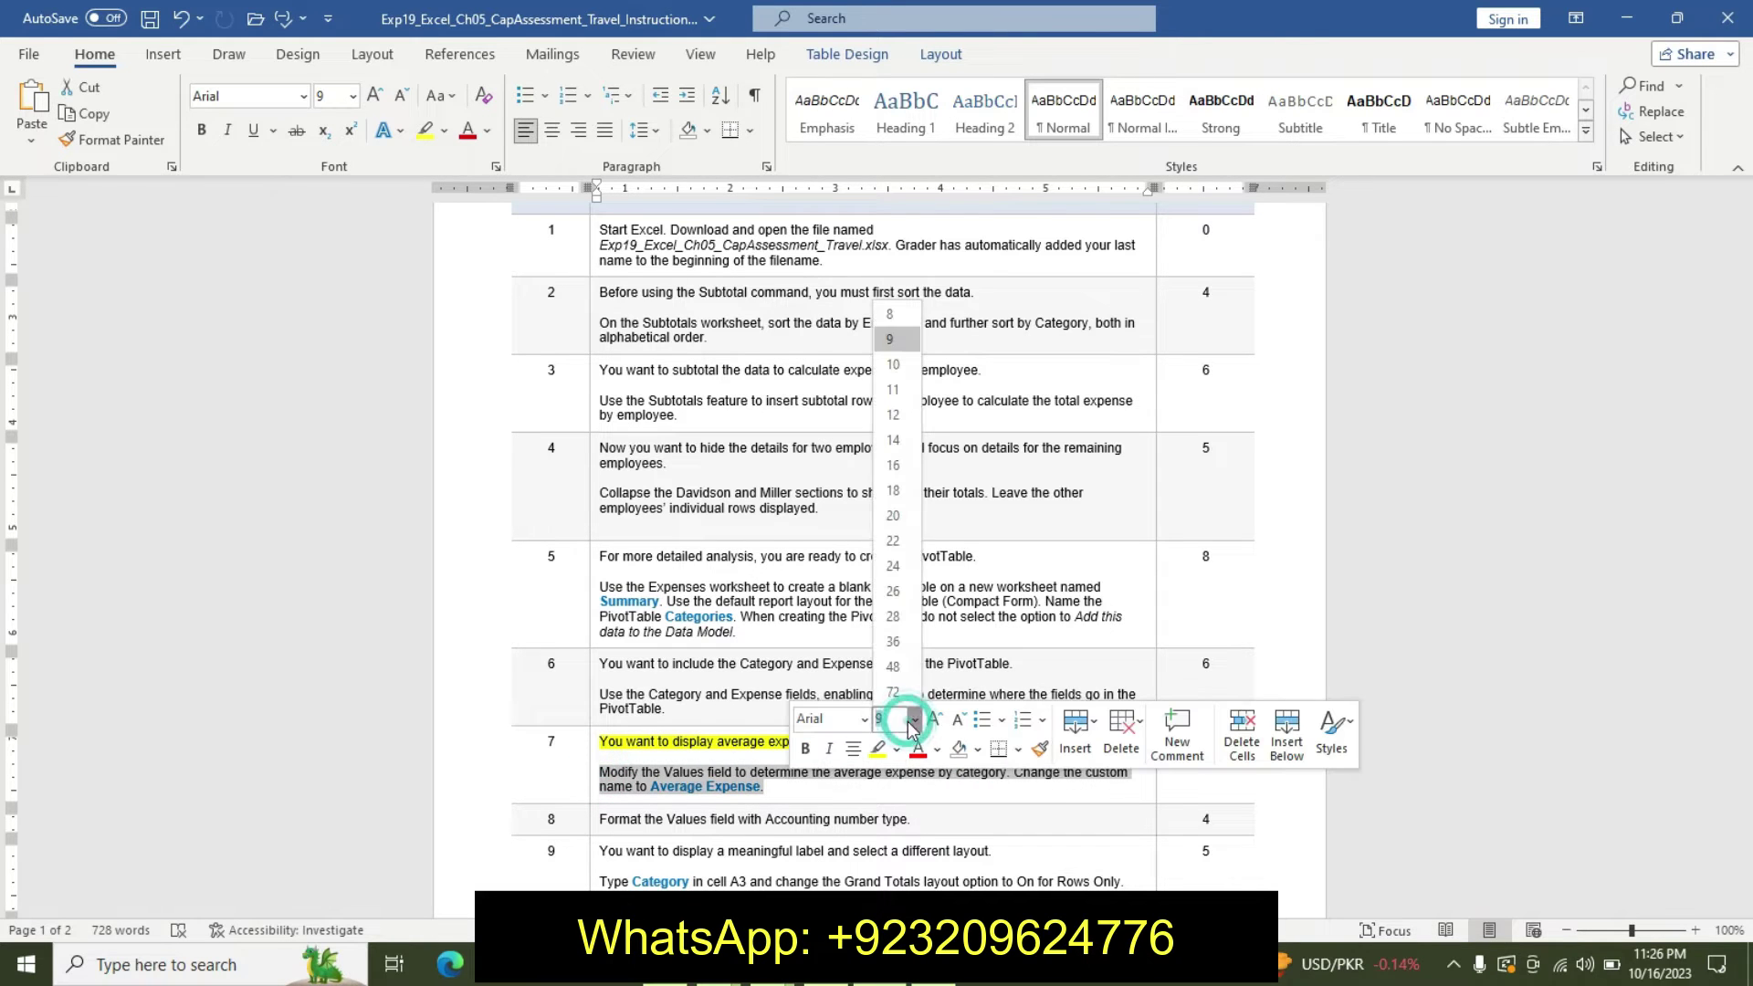
click(899, 434)
click(804, 749)
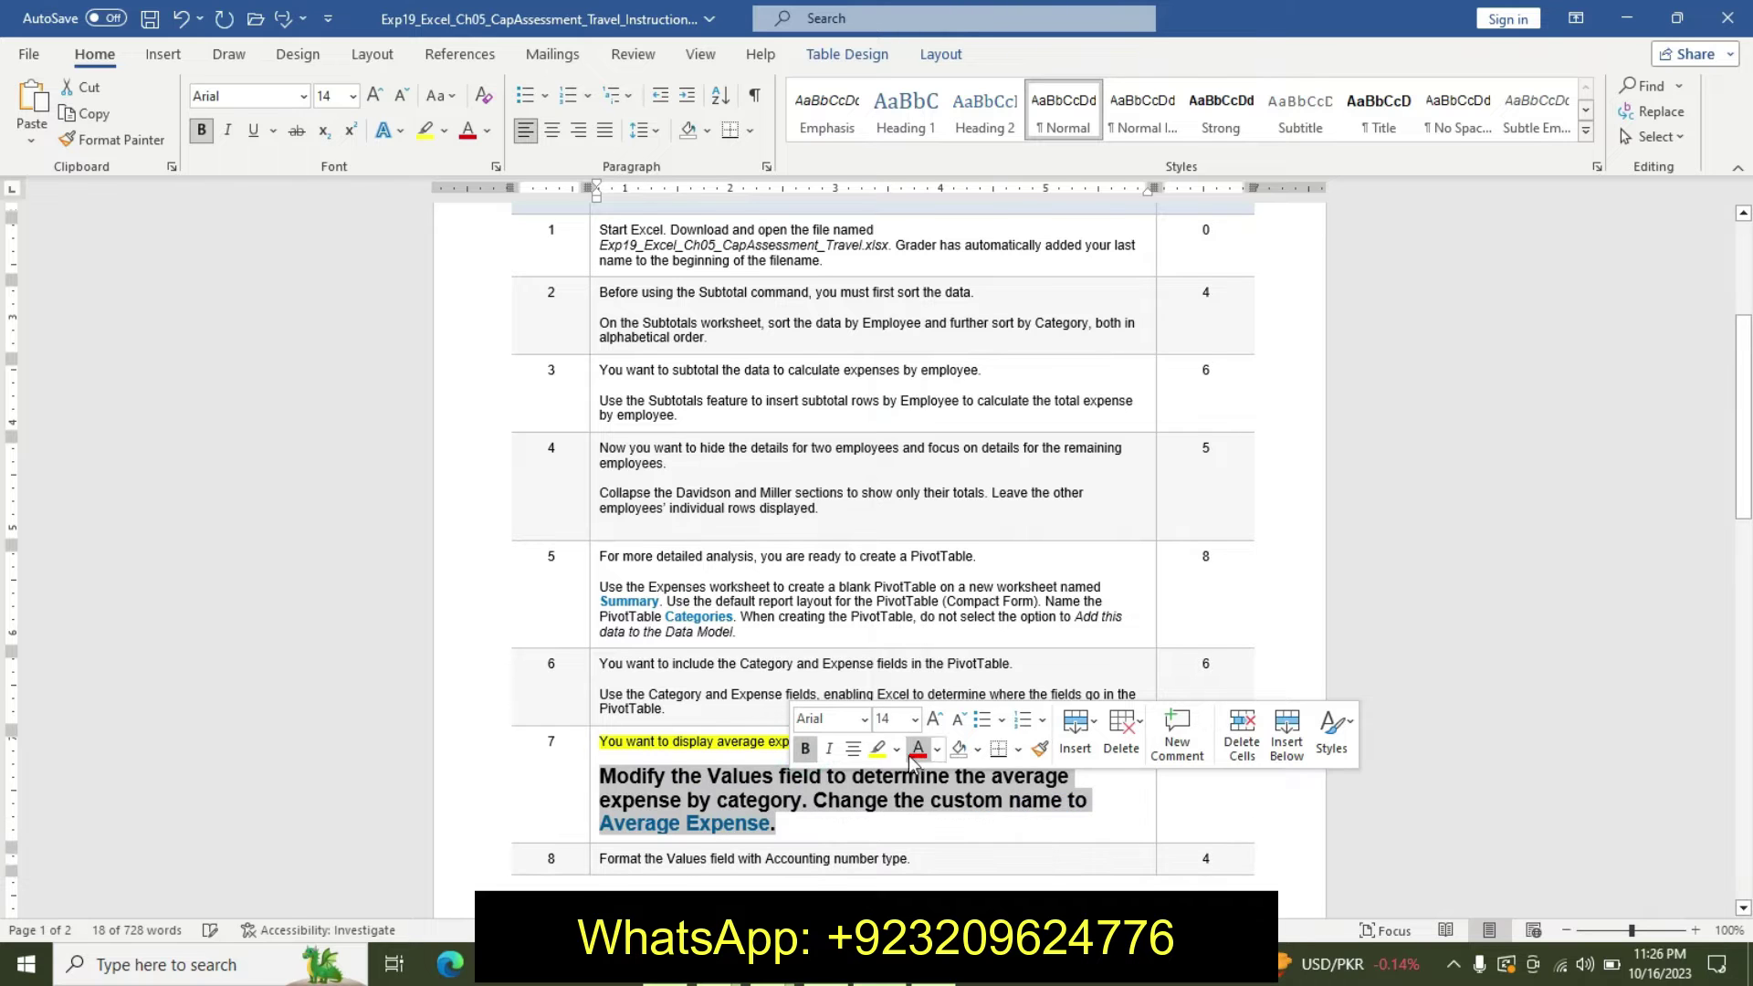
click(898, 750)
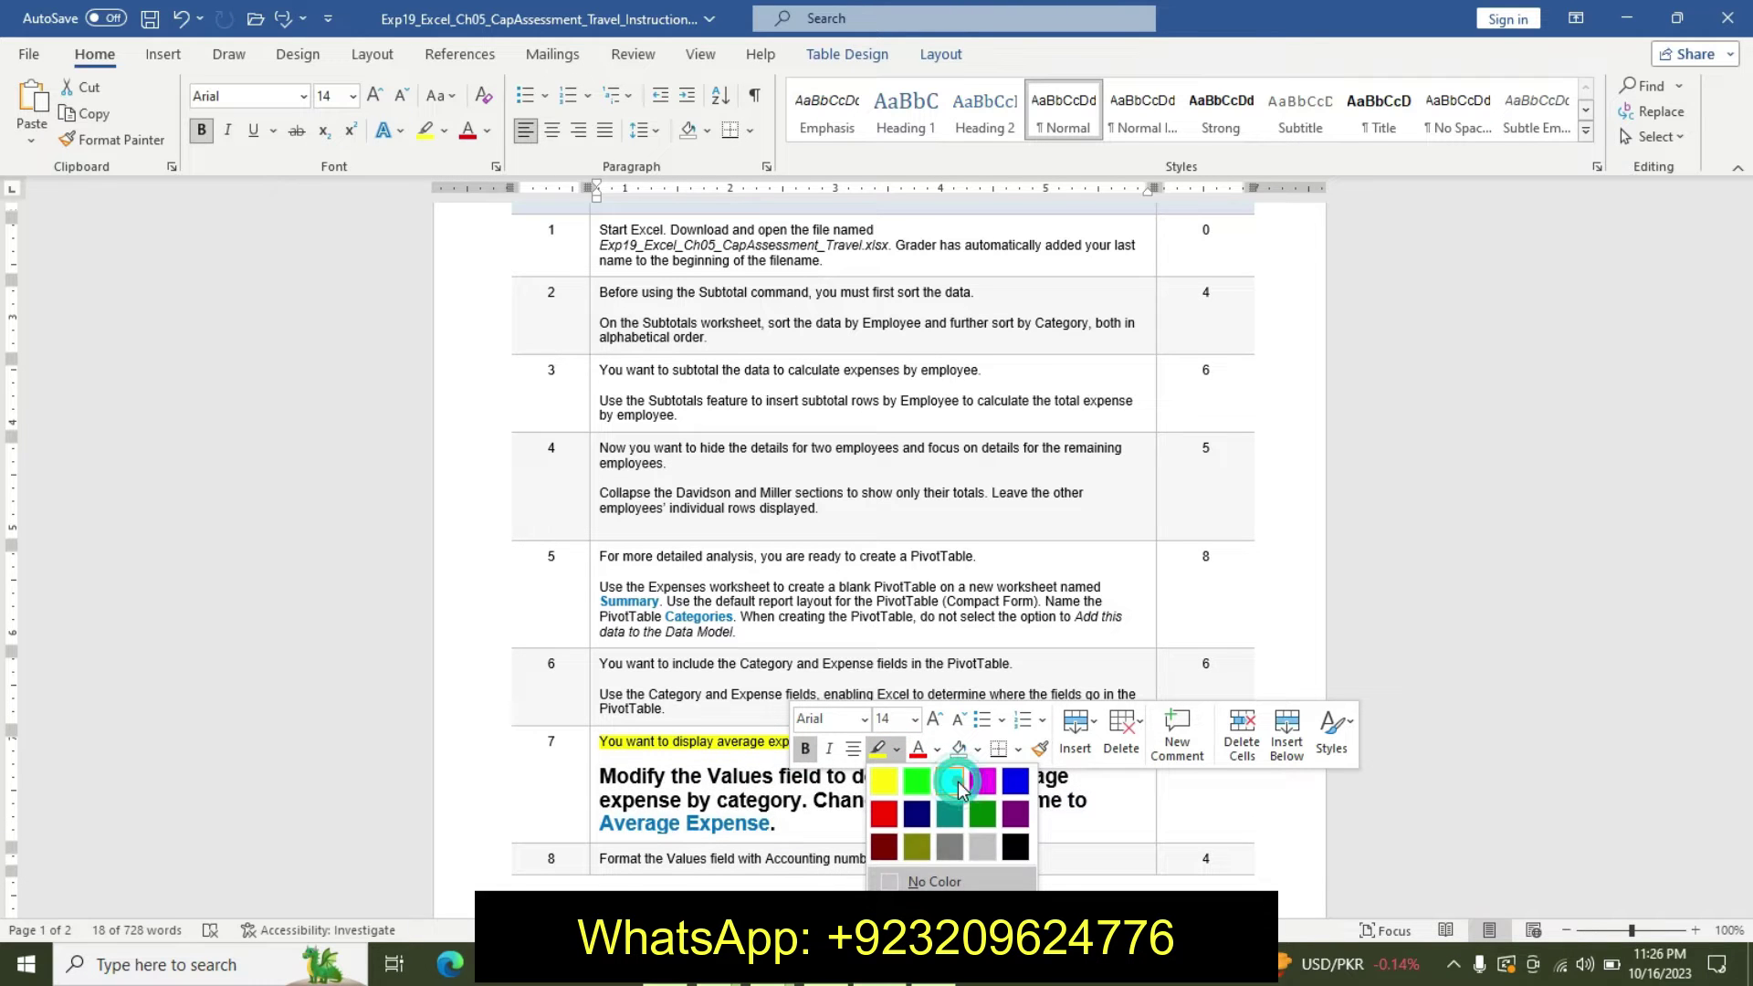
click(949, 774)
click(820, 799)
mouse_move(1744, 393)
mouse_down()
mouse_move(1744, 652)
mouse_move(1706, 408)
mouse_up()
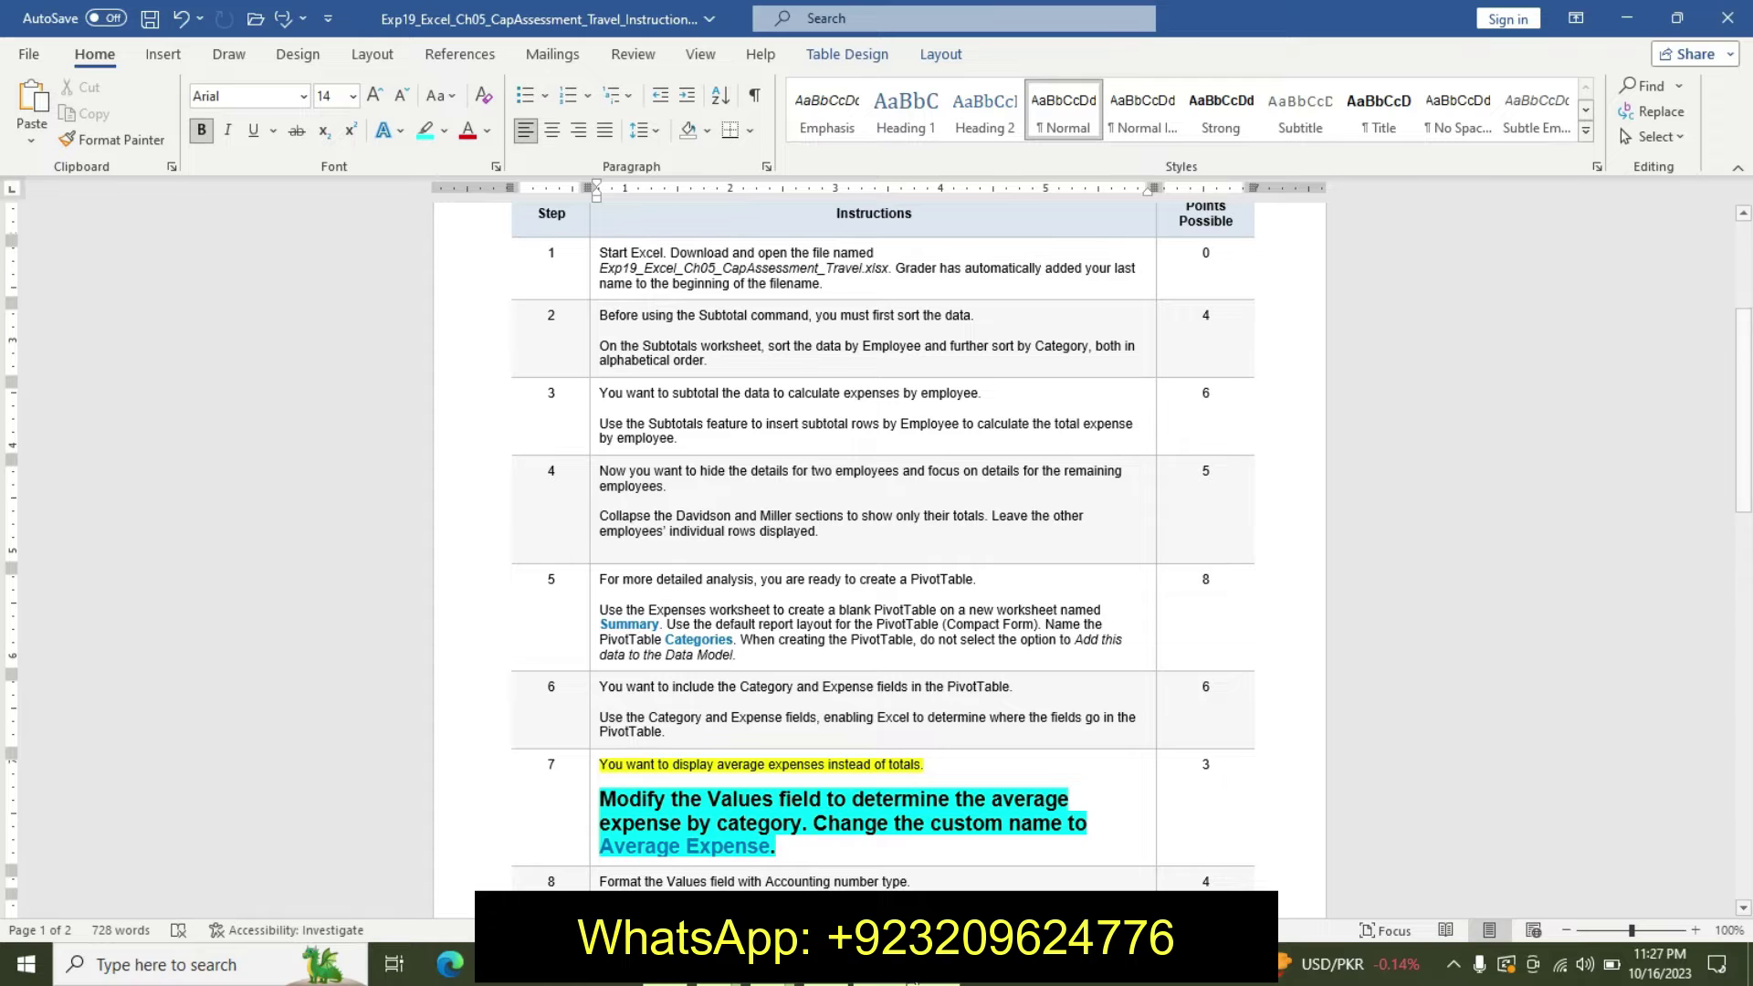
Summarize the Expense field by Average with the custom name Average Expense
key(alt+Tab)
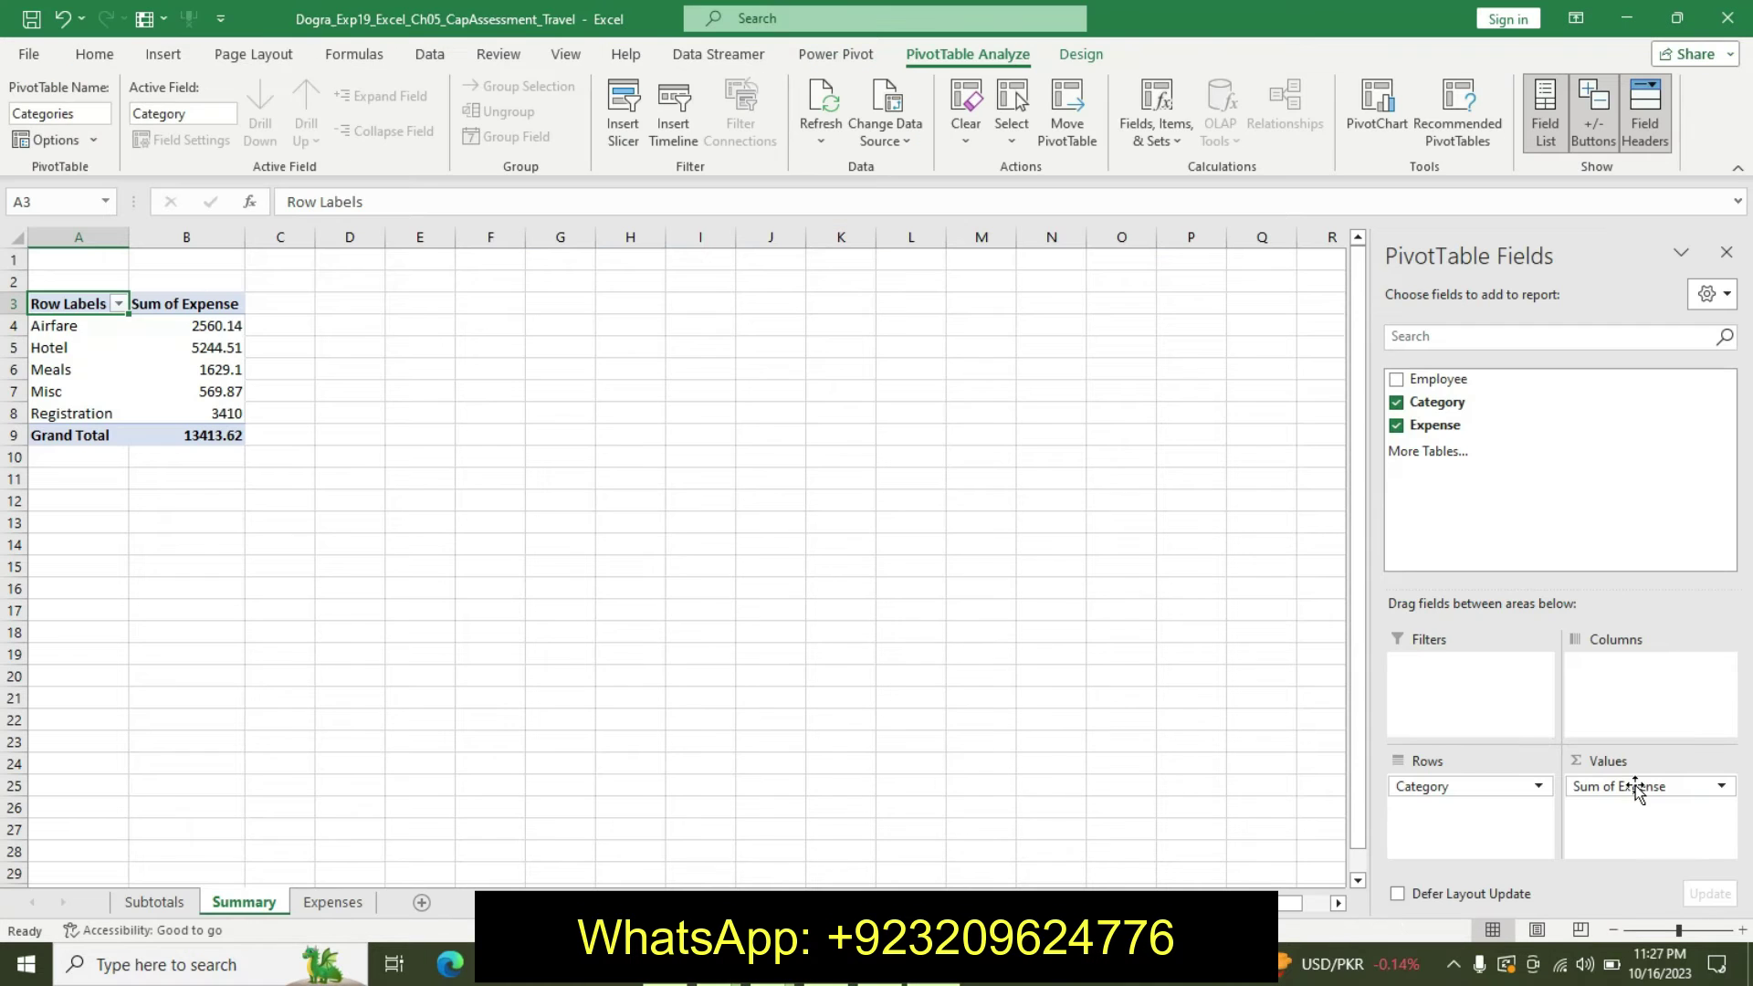
click(1647, 775)
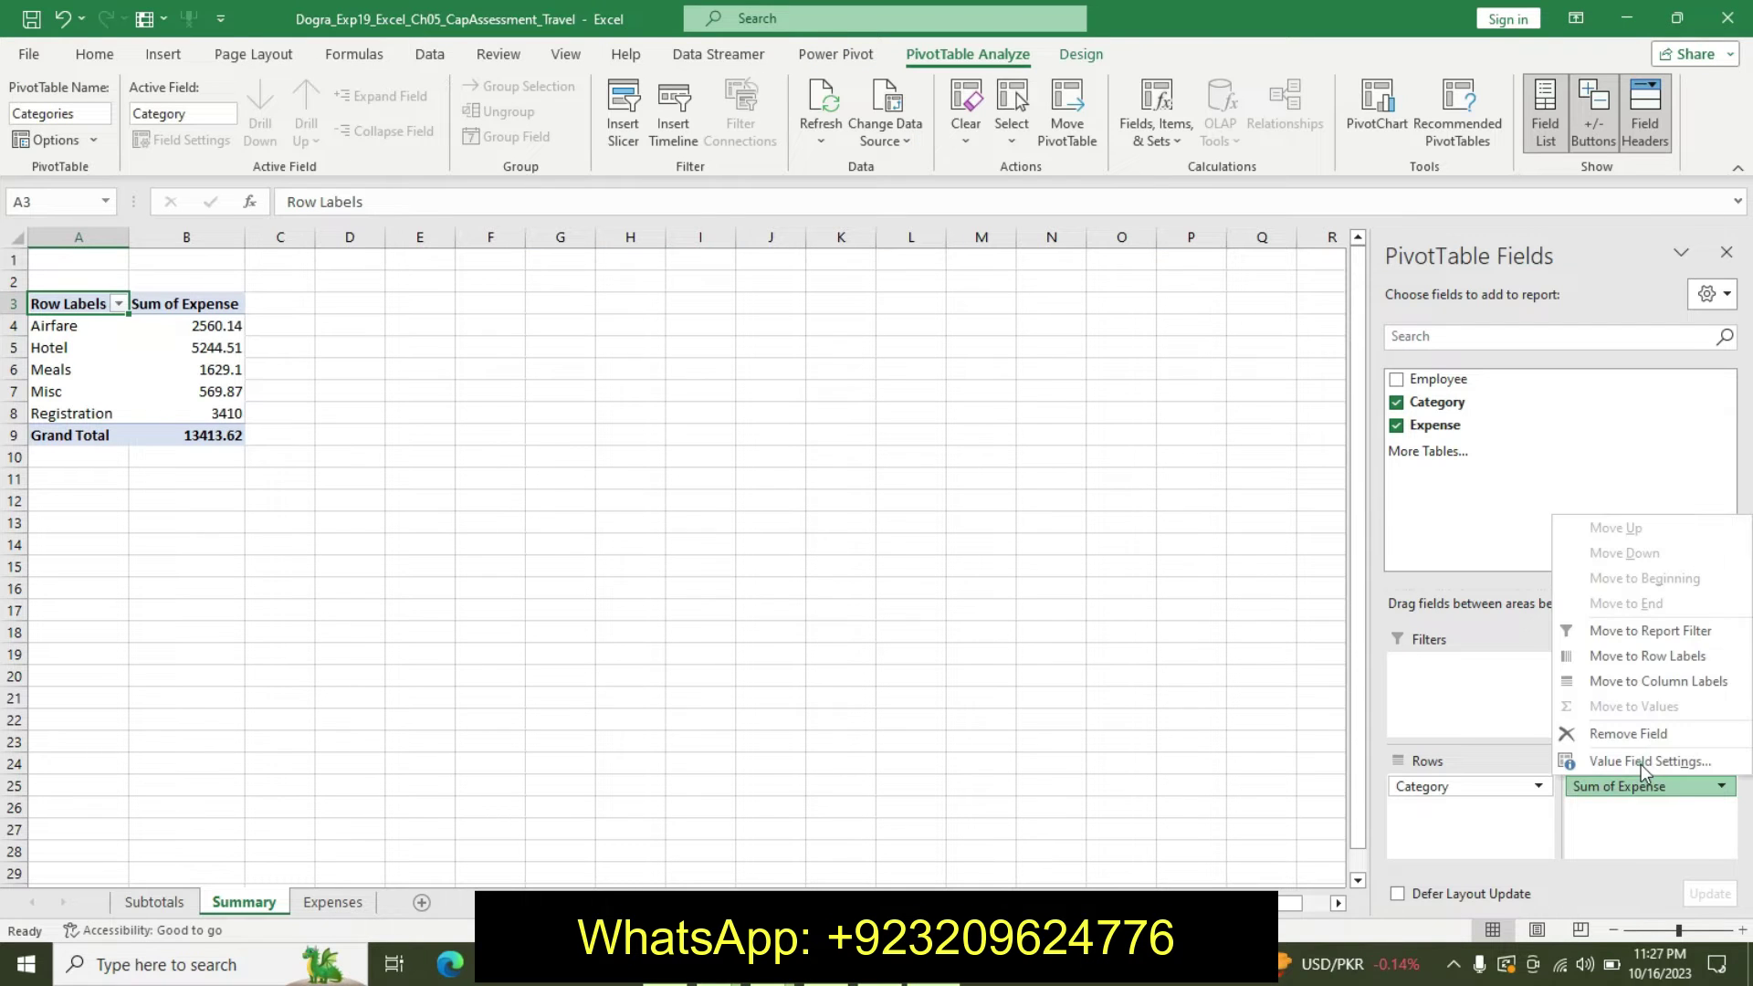
click(1641, 765)
click(910, 522)
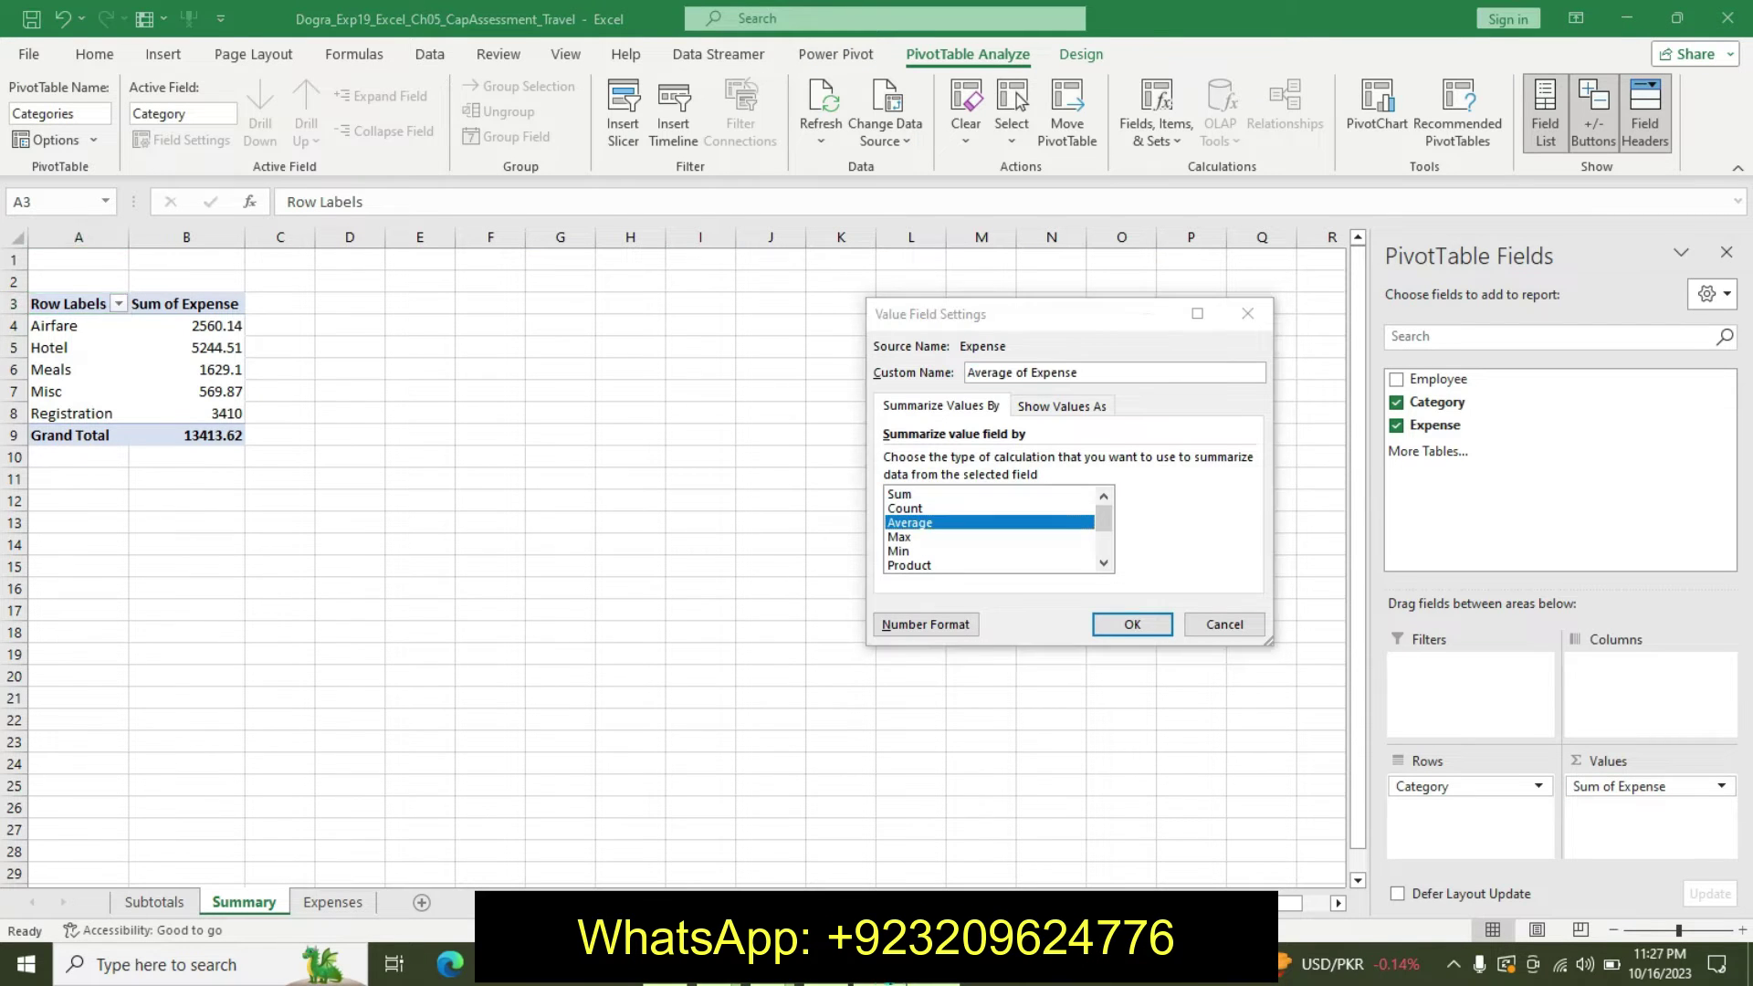
key(alt+Tab)
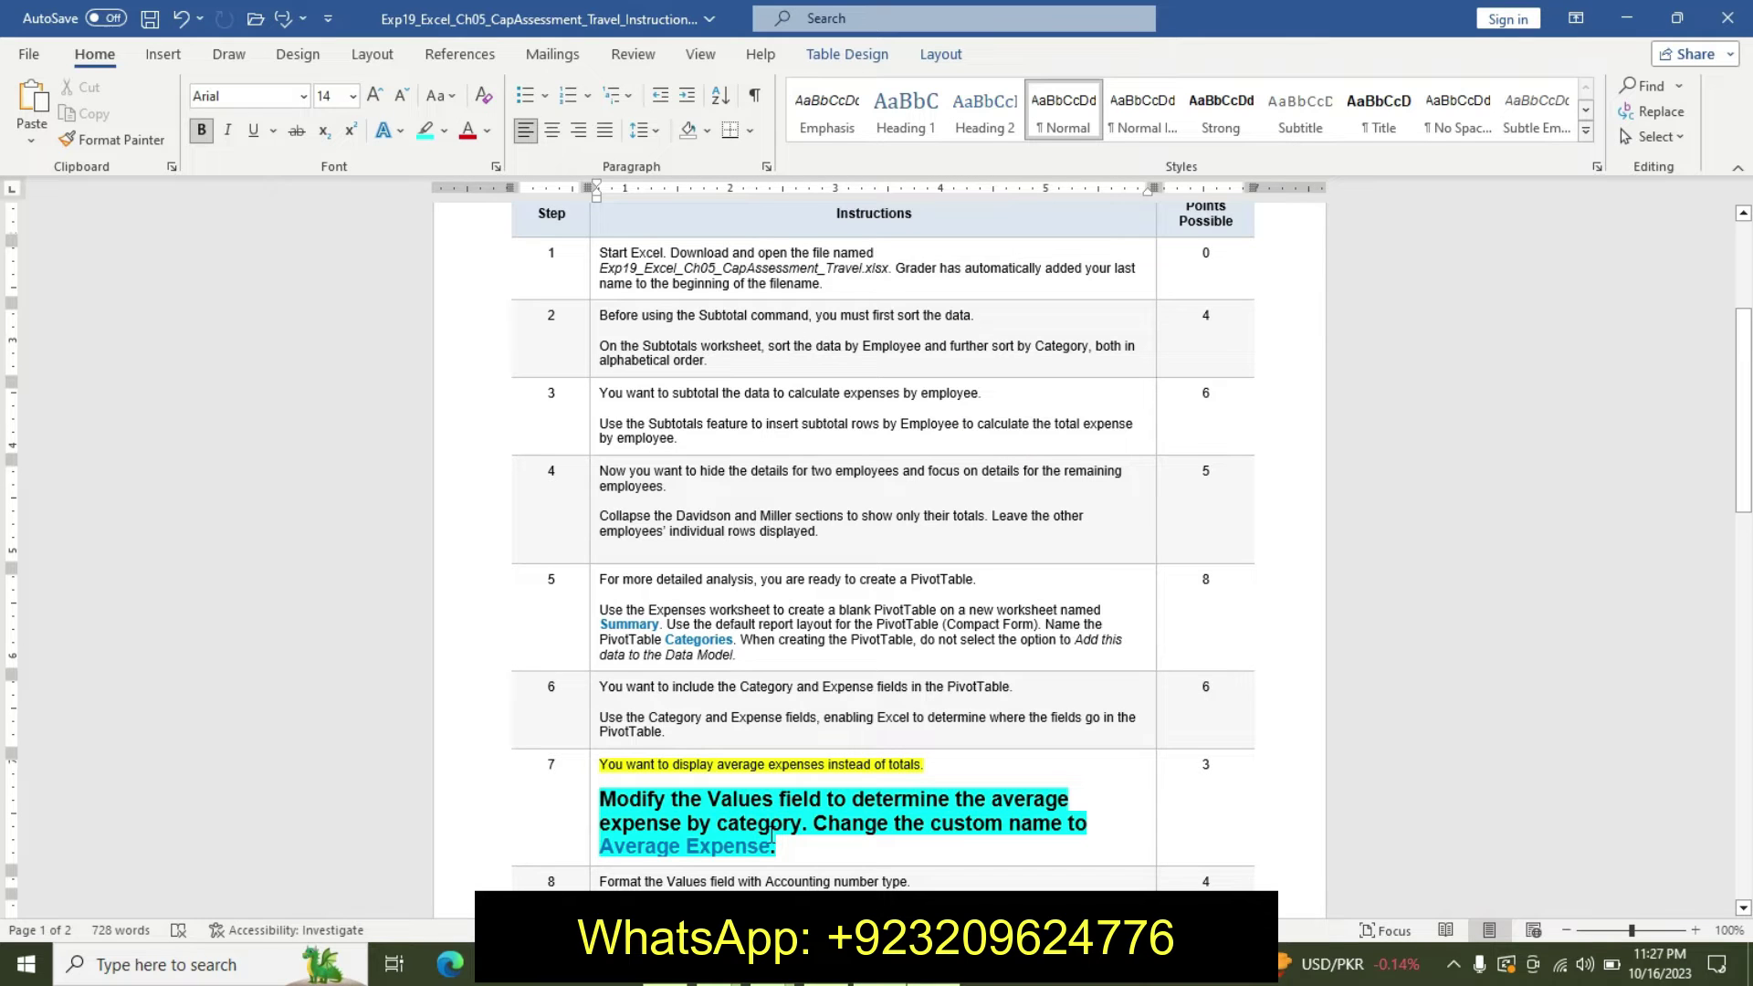
drag(604, 852, 771, 848)
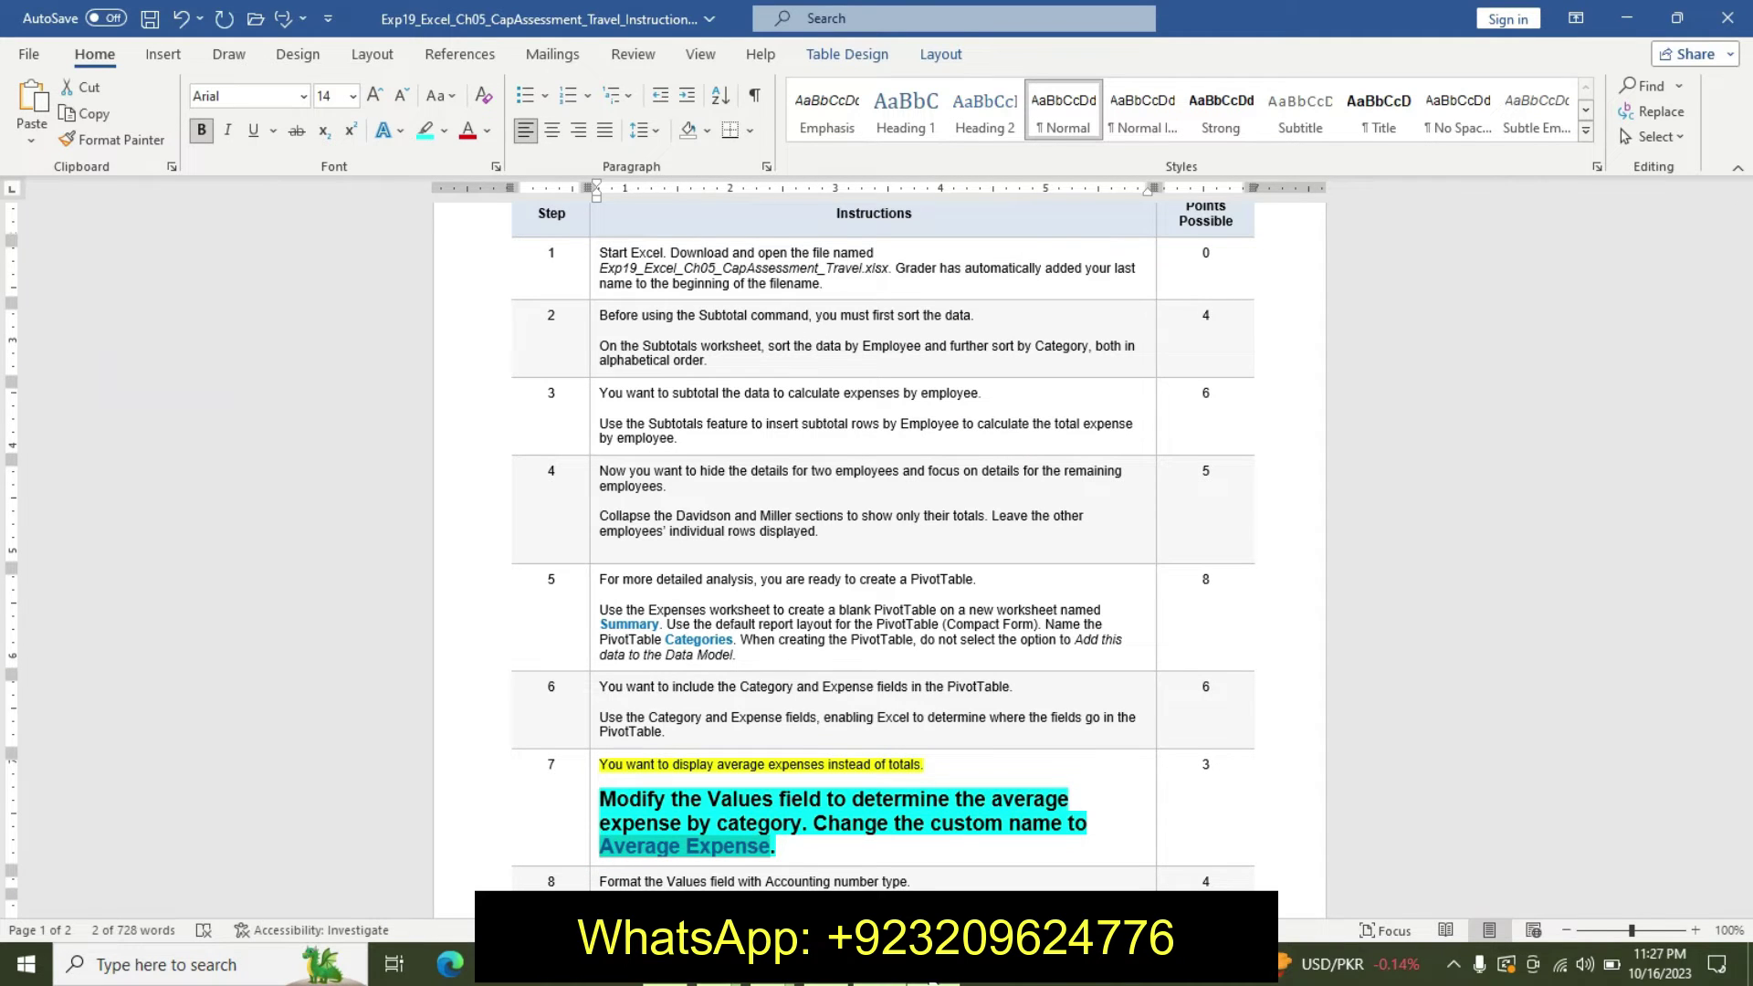
click(931, 977)
click(1100, 375)
key(BackSpace)
text(Average Expense)
click(1133, 625)
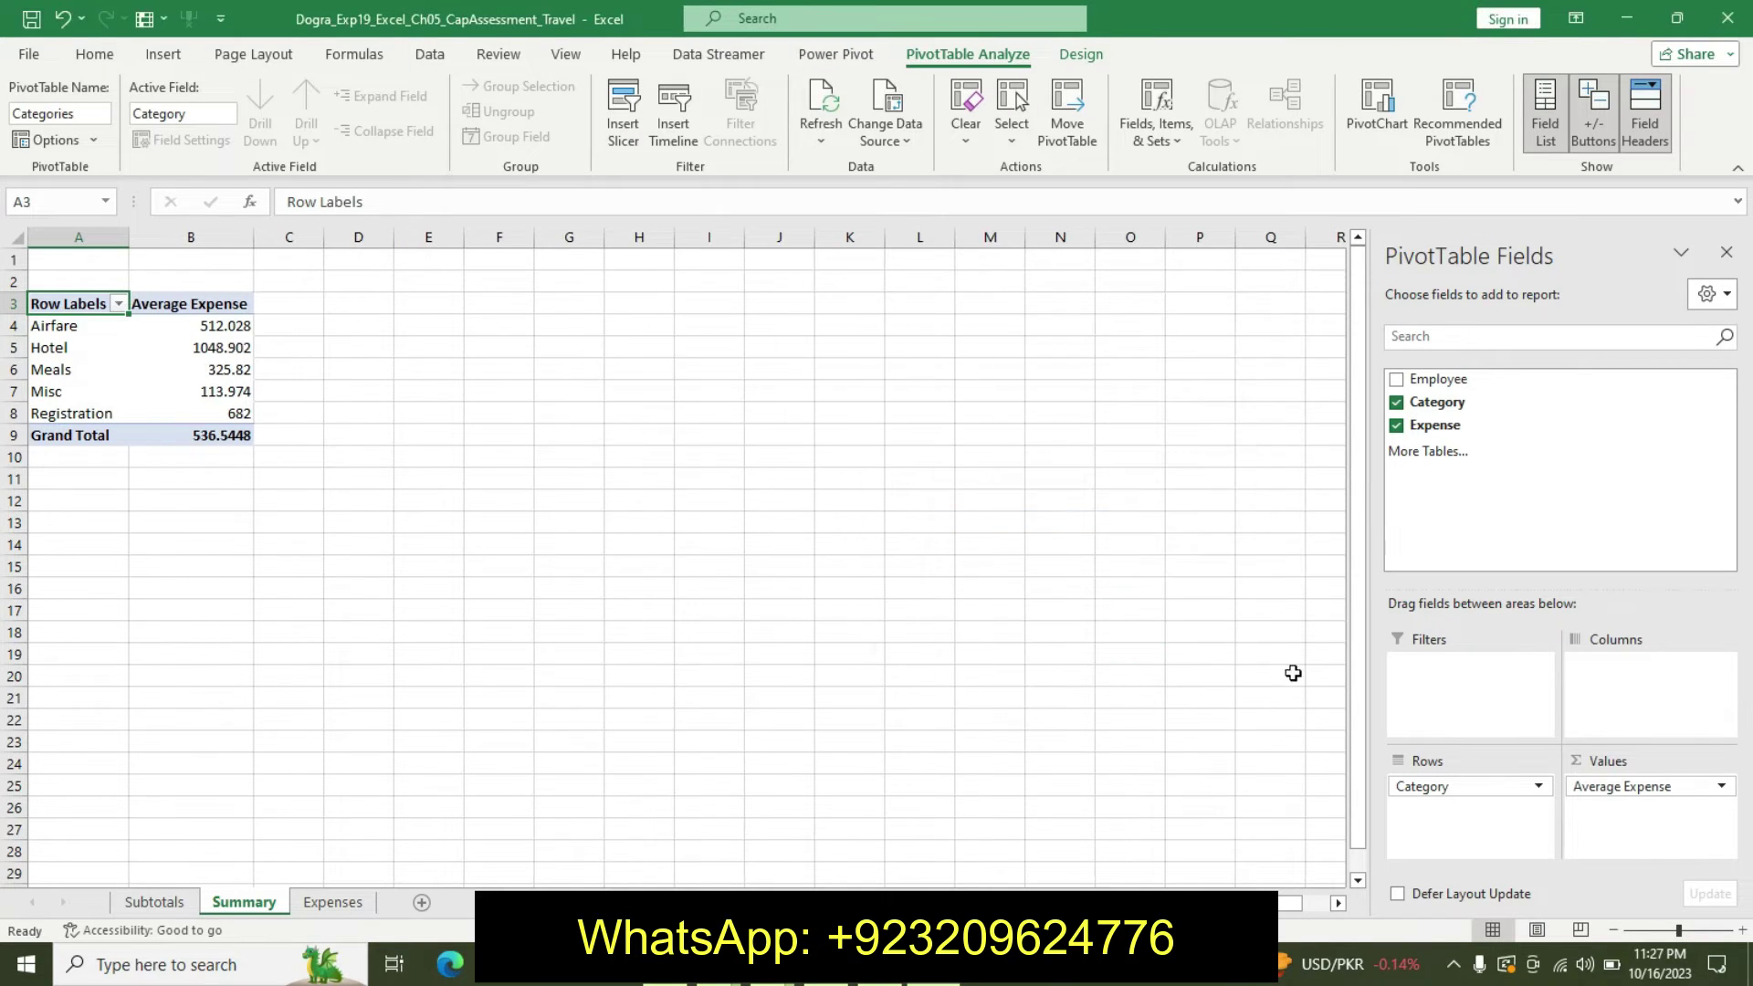
key(alt+Tab)
Undo step 7's emphasis; make step 8's Accounting instruction 14 pt bold, turquoise-highlighted
key(ctrl+z)
key(ctrl+z)
key(ctrl+z)
key(ctrl+z)
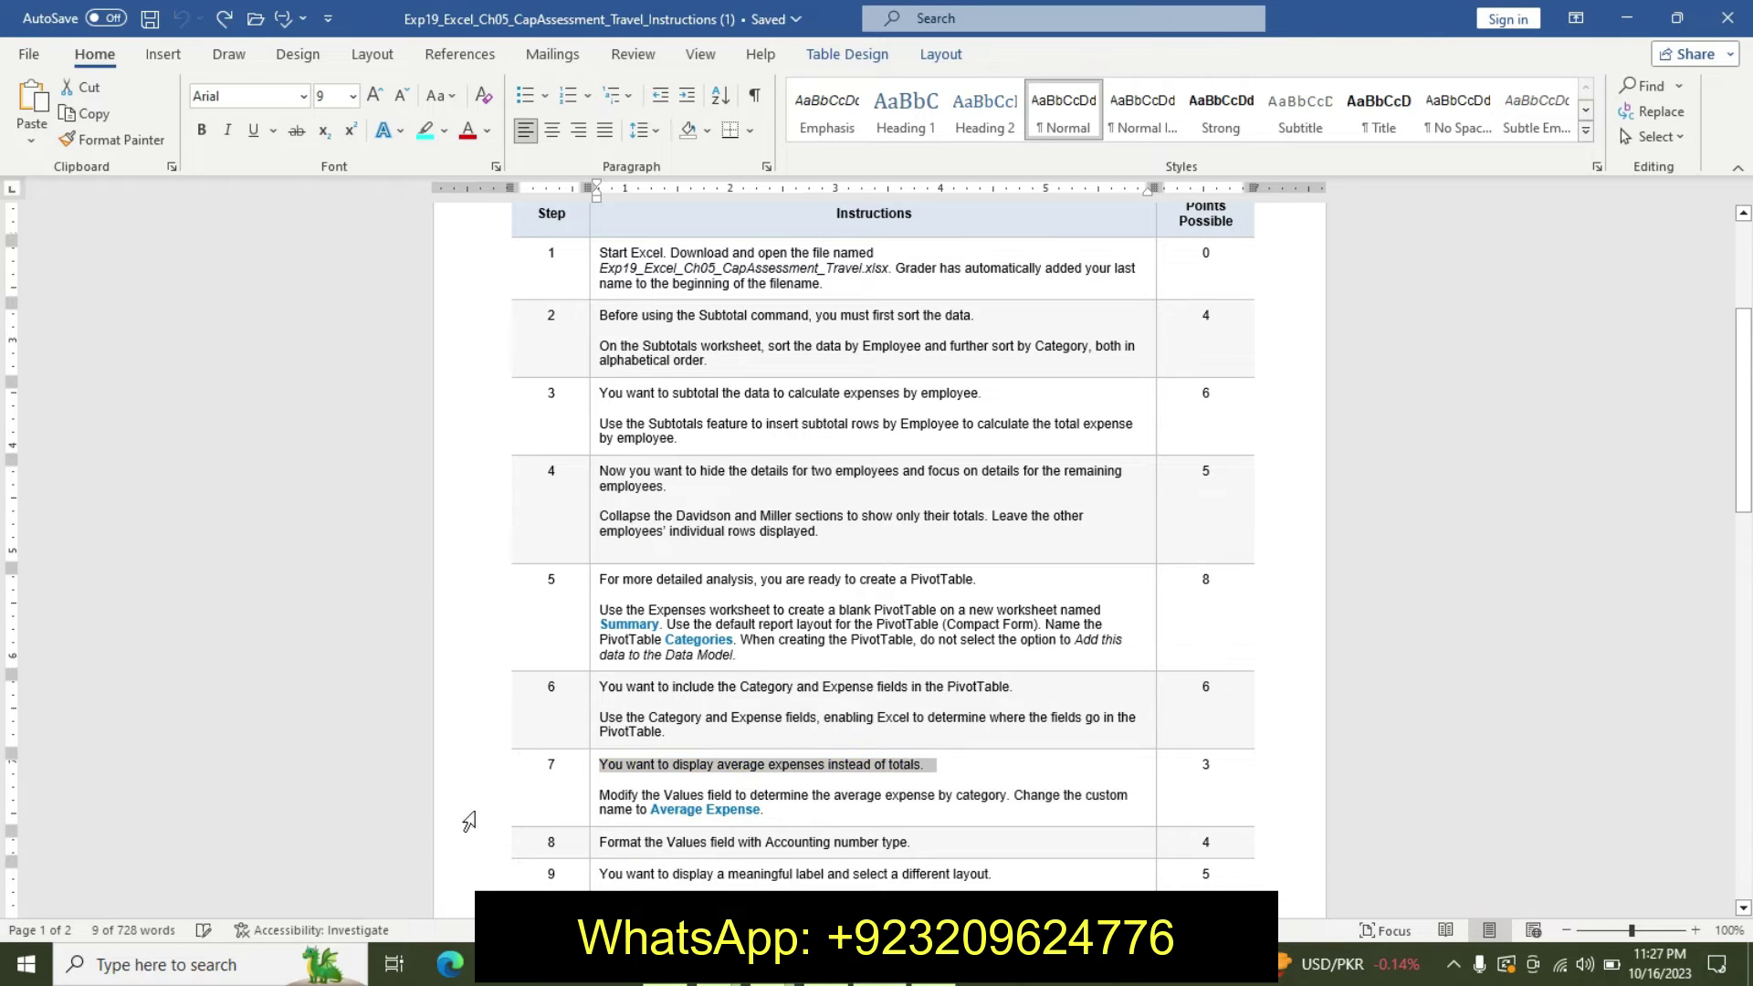
click(594, 844)
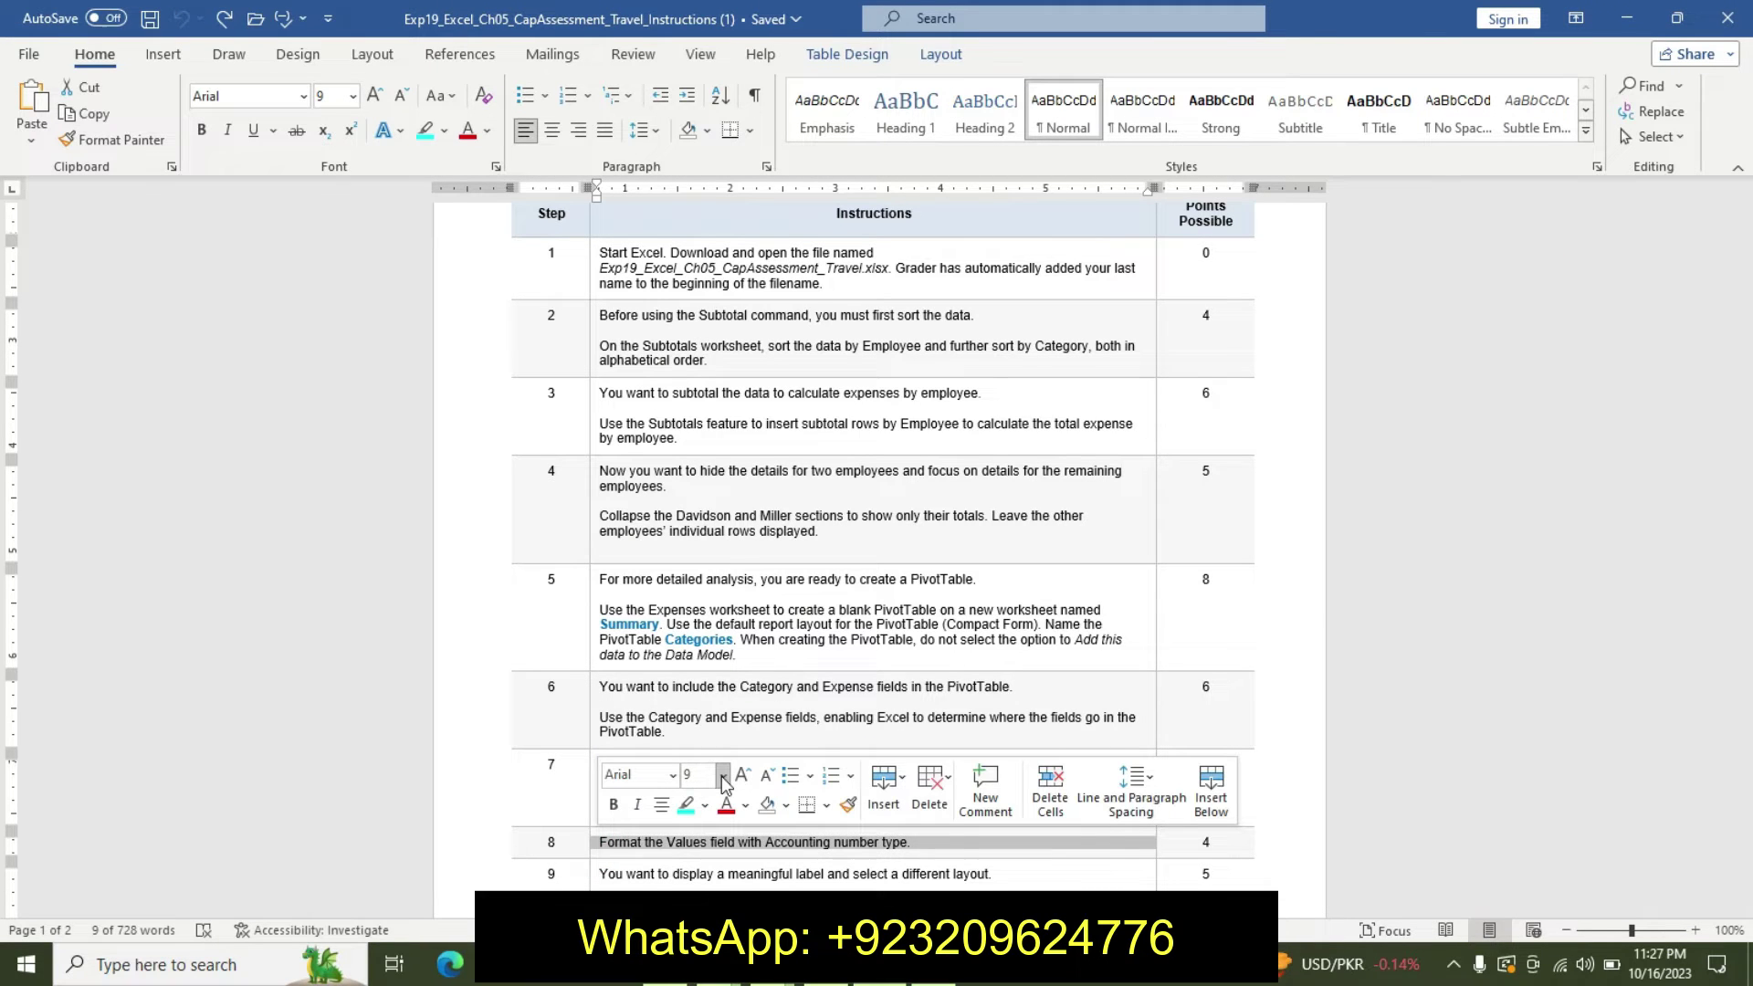
click(722, 775)
click(700, 496)
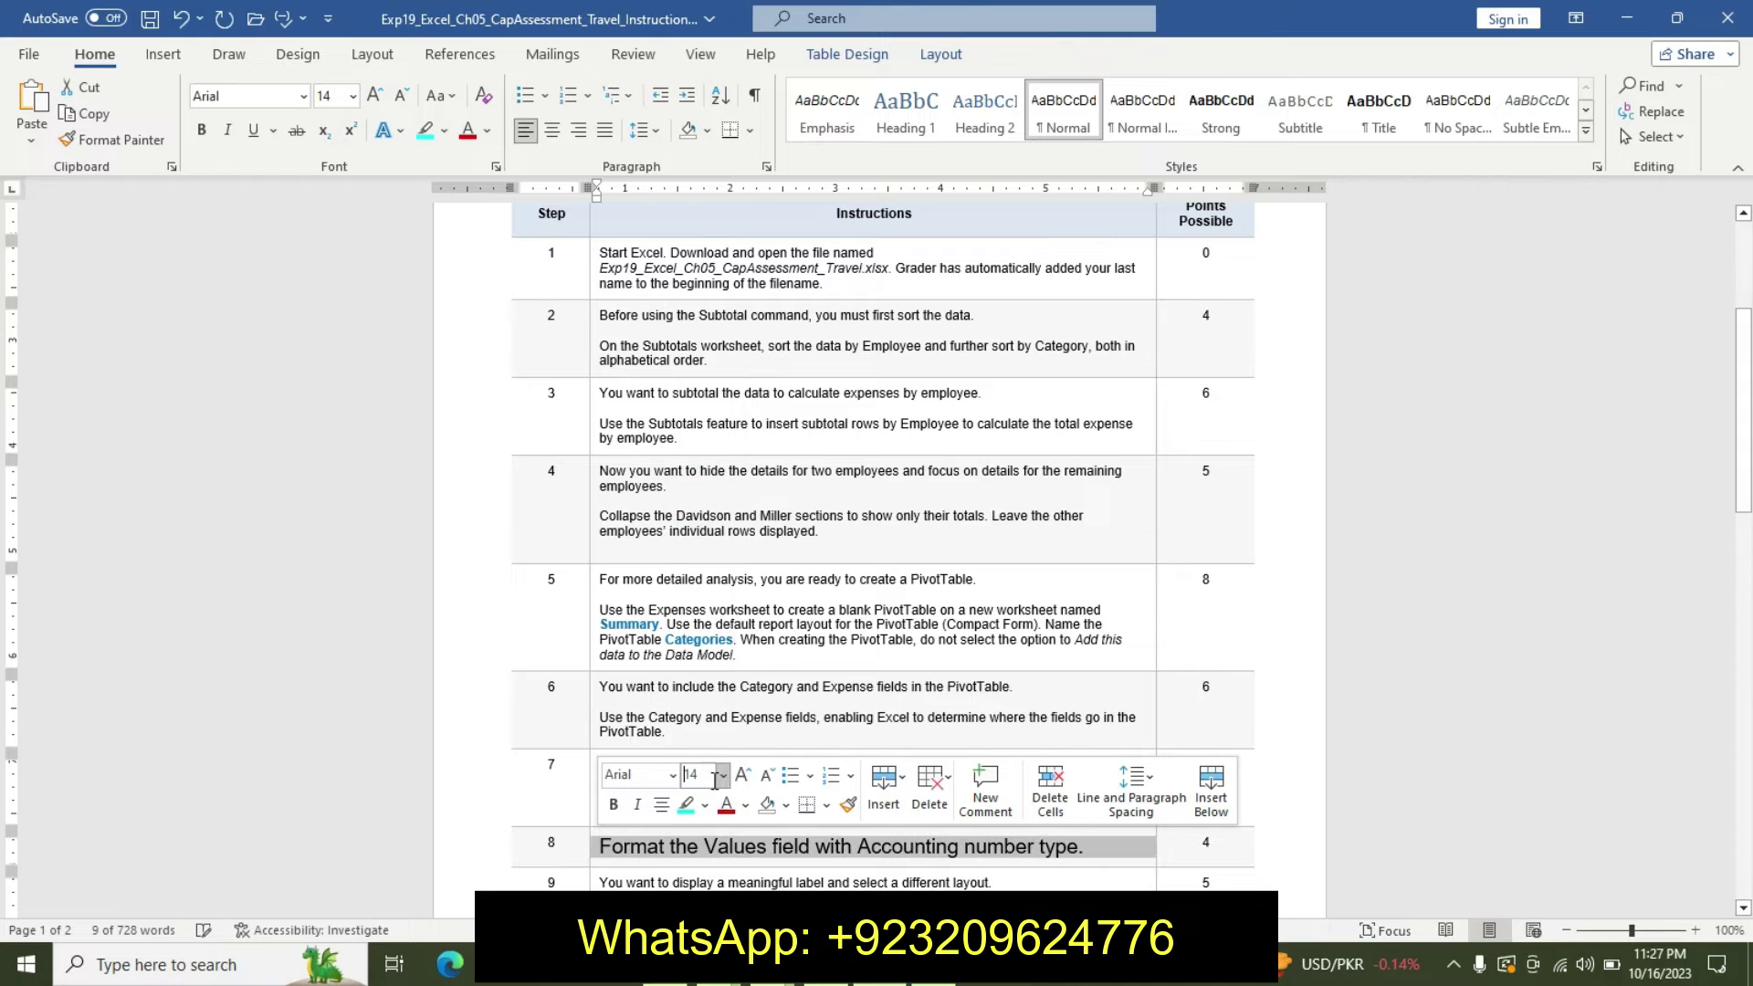
click(613, 804)
click(686, 804)
click(642, 854)
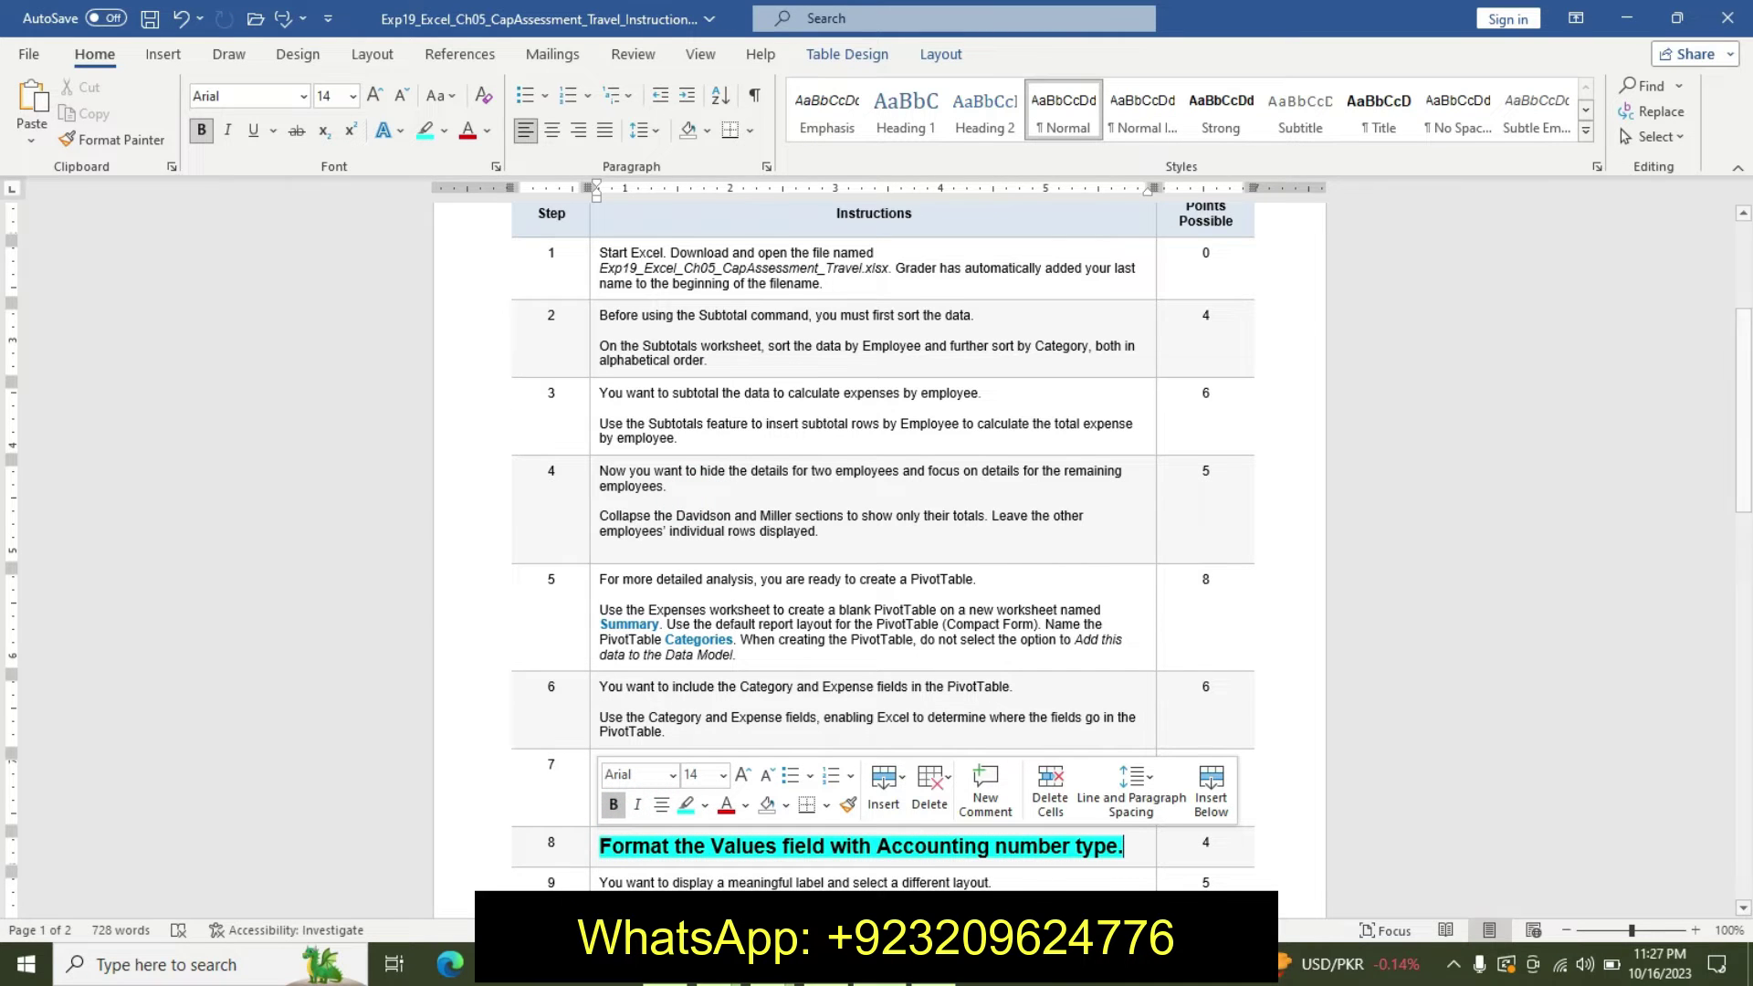
key(alt+Tab)
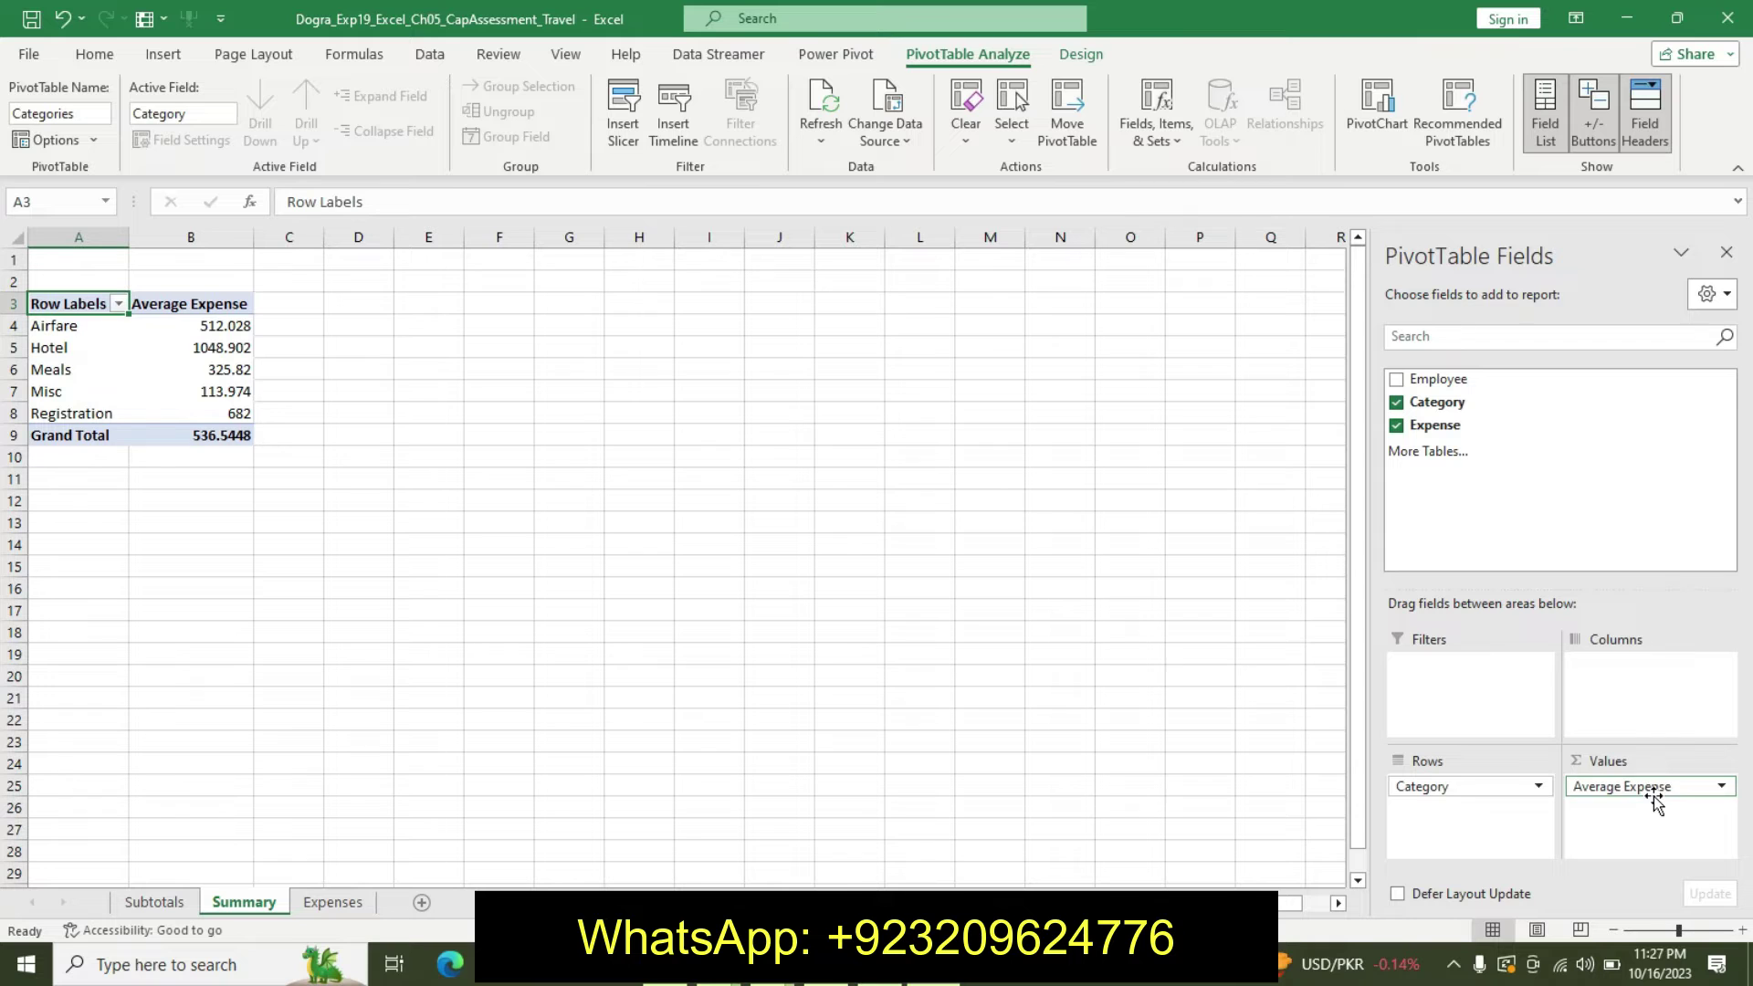
Format the Average Expense values as Accounting with $ symbol and 2 decimal places
click(1625, 785)
click(1641, 775)
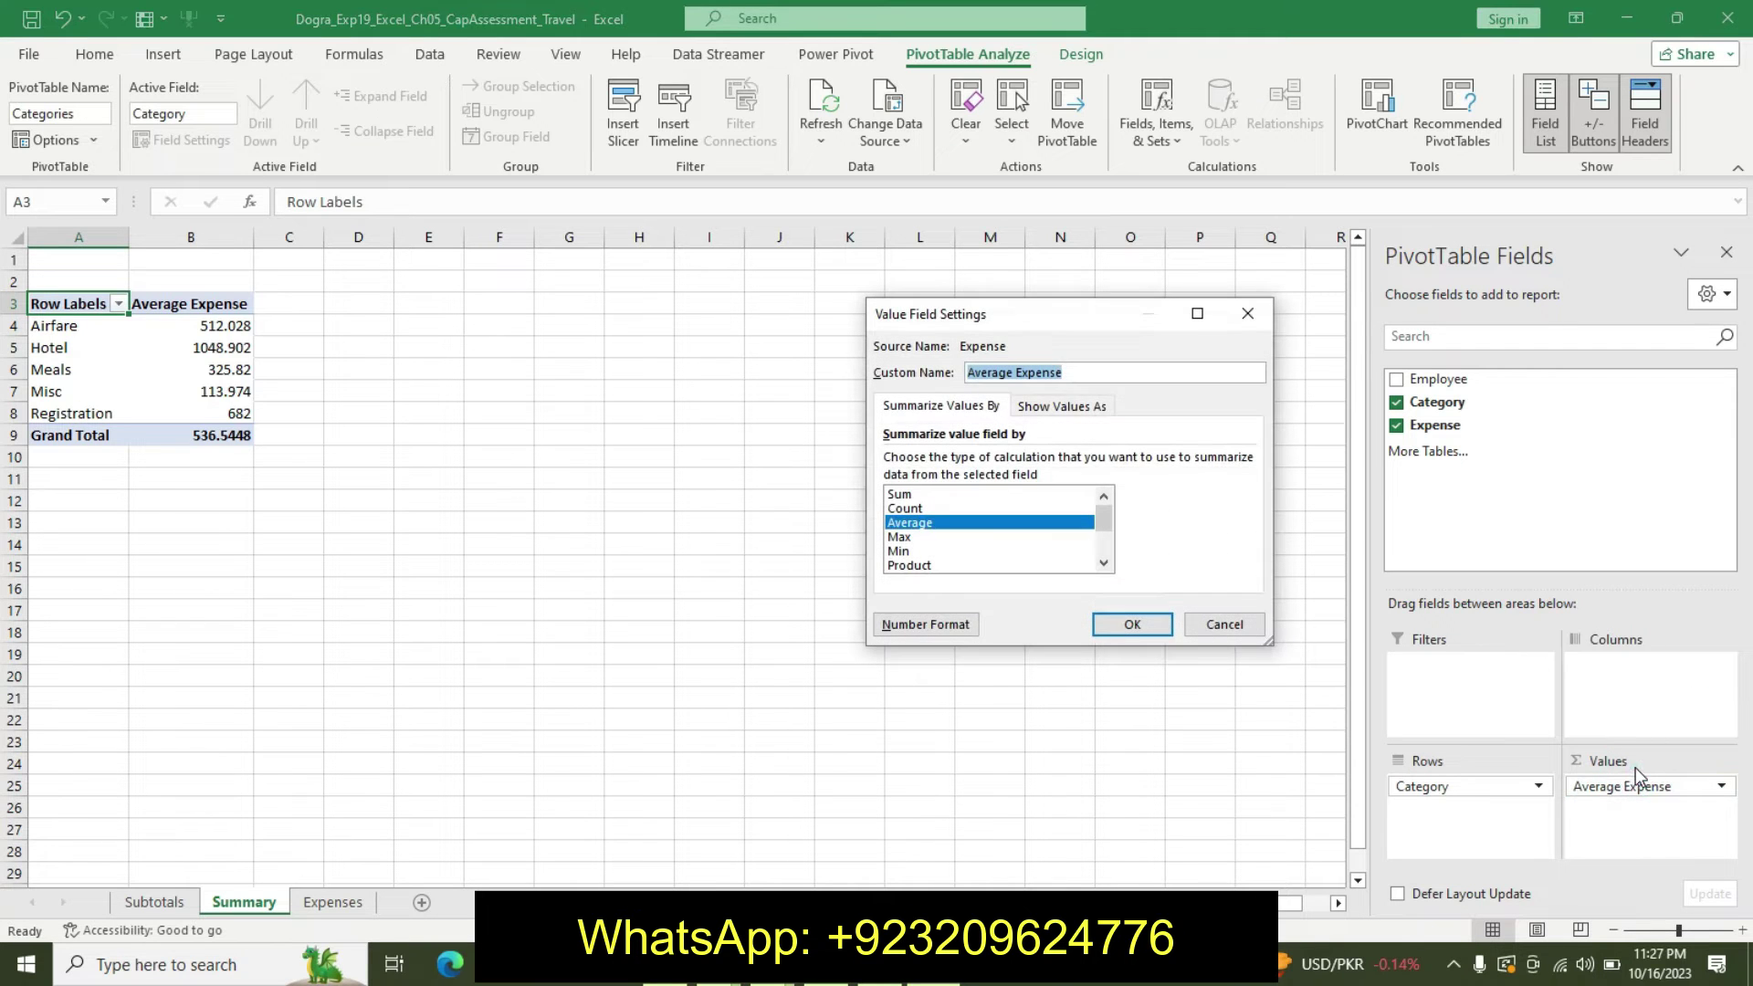
click(958, 627)
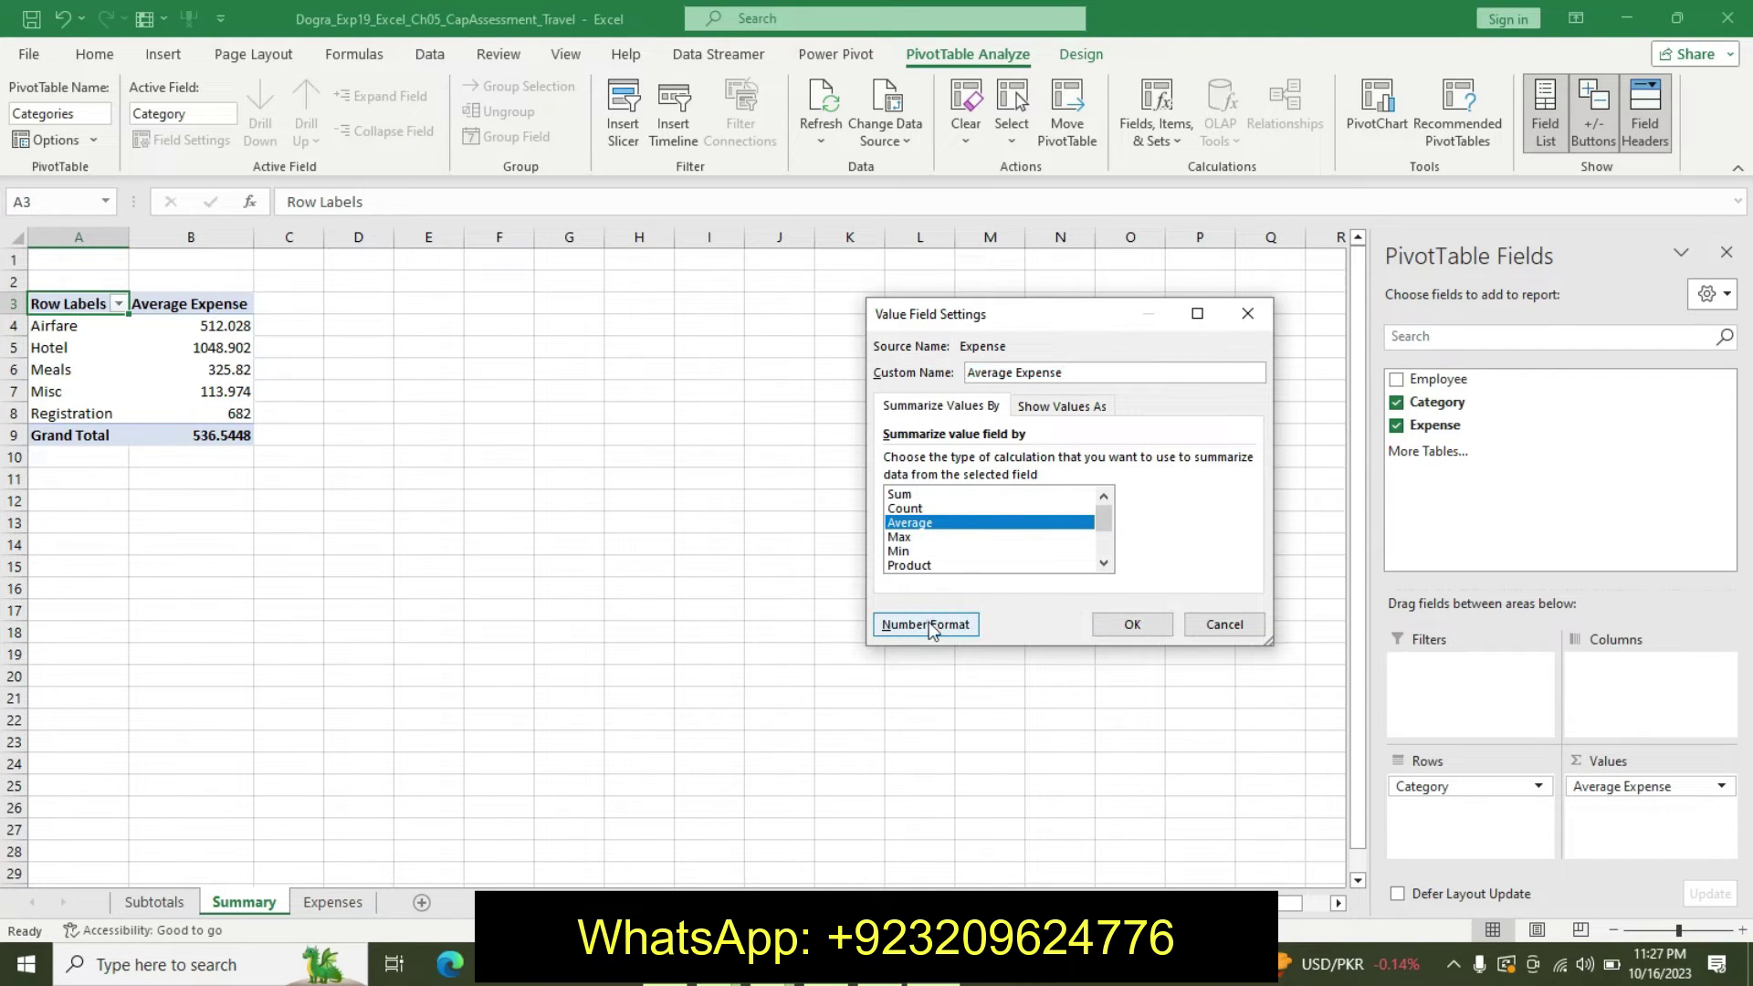
click(930, 627)
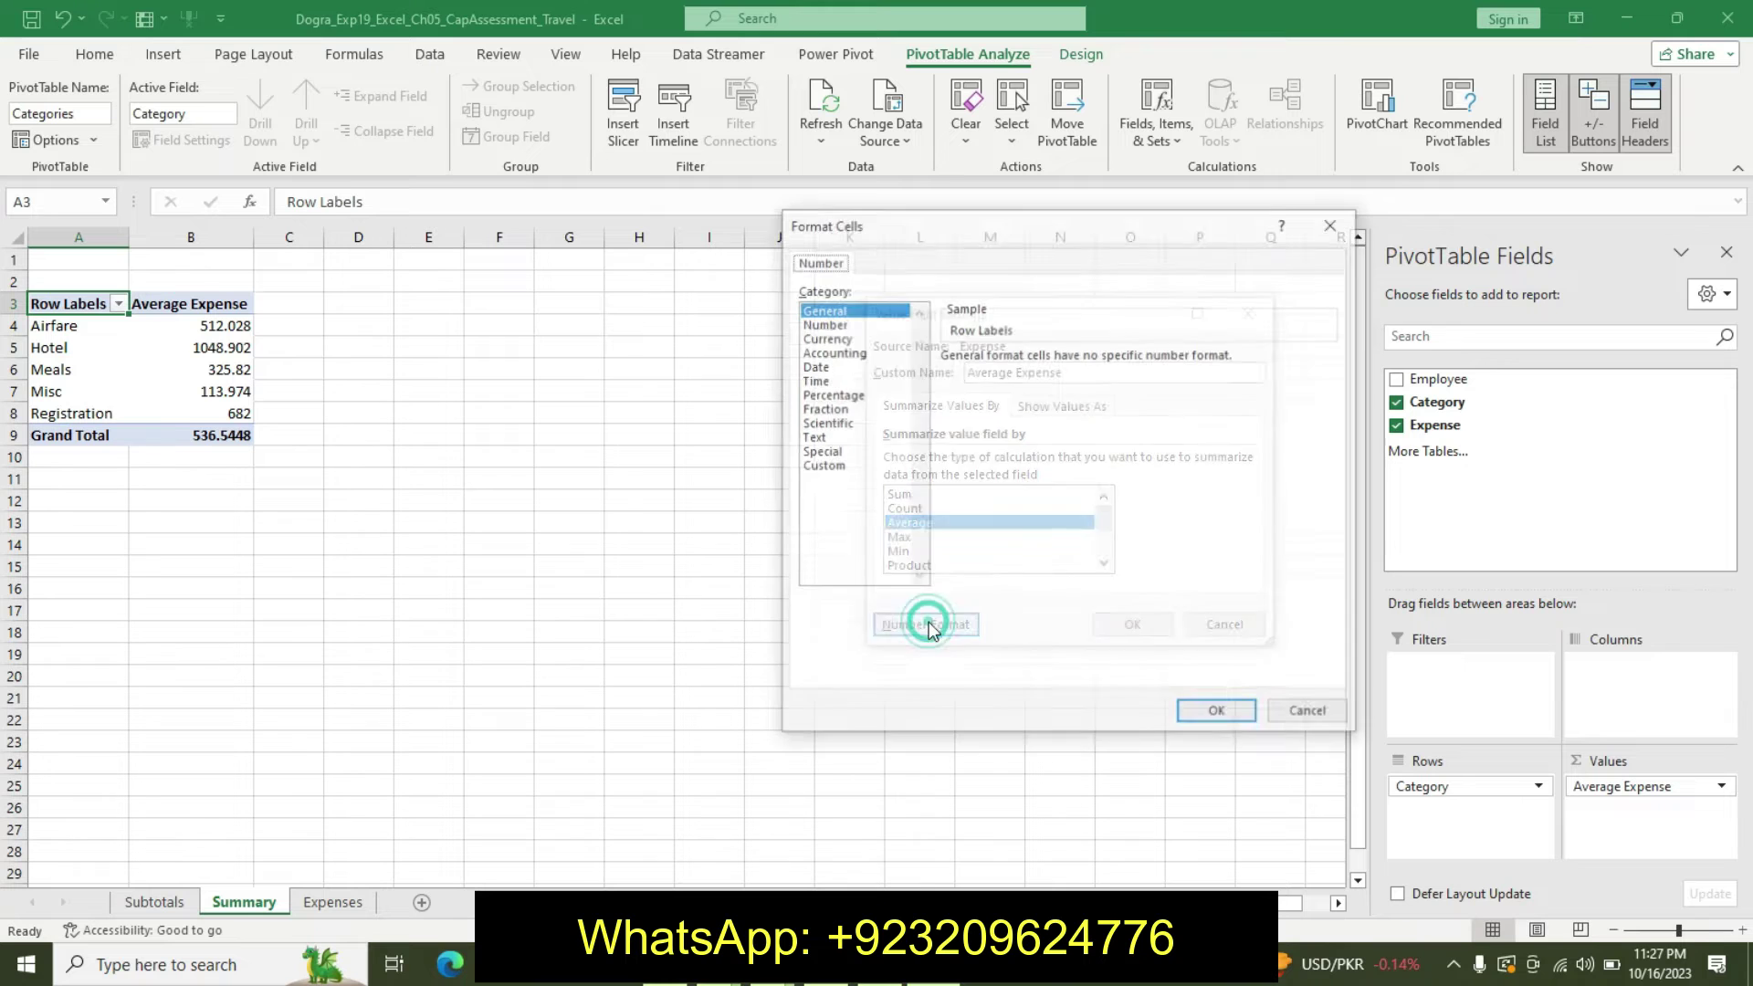
click(851, 352)
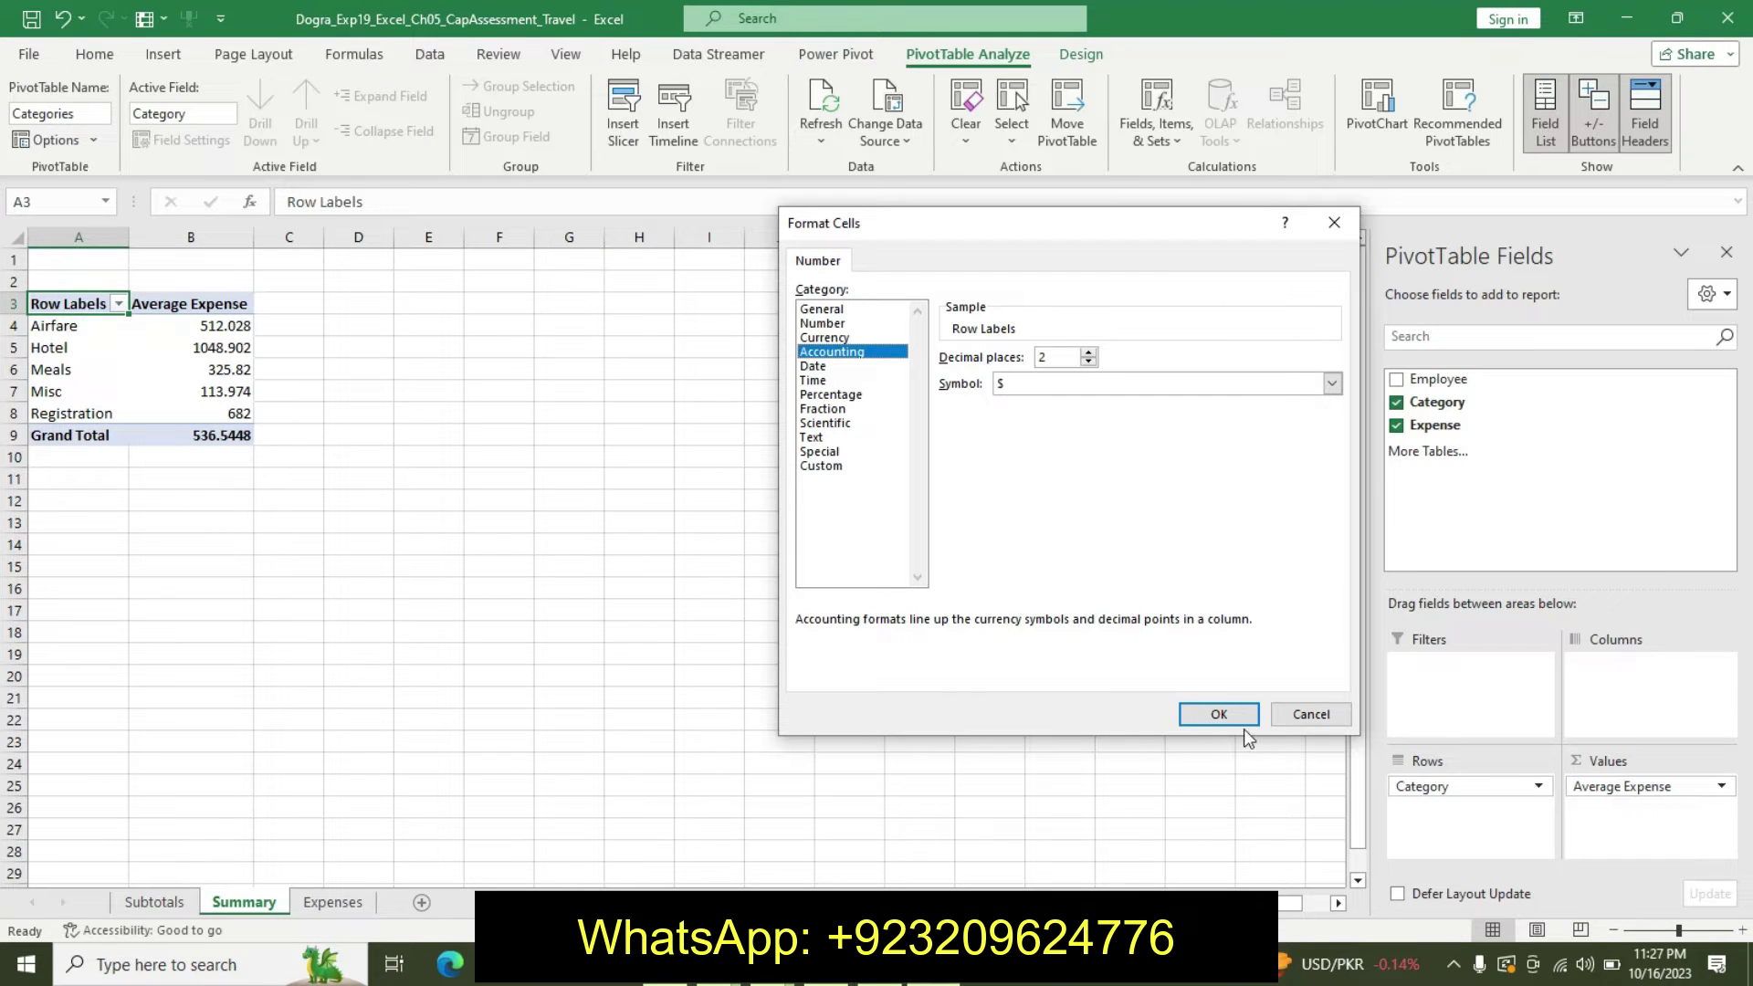
click(1219, 714)
click(1132, 624)
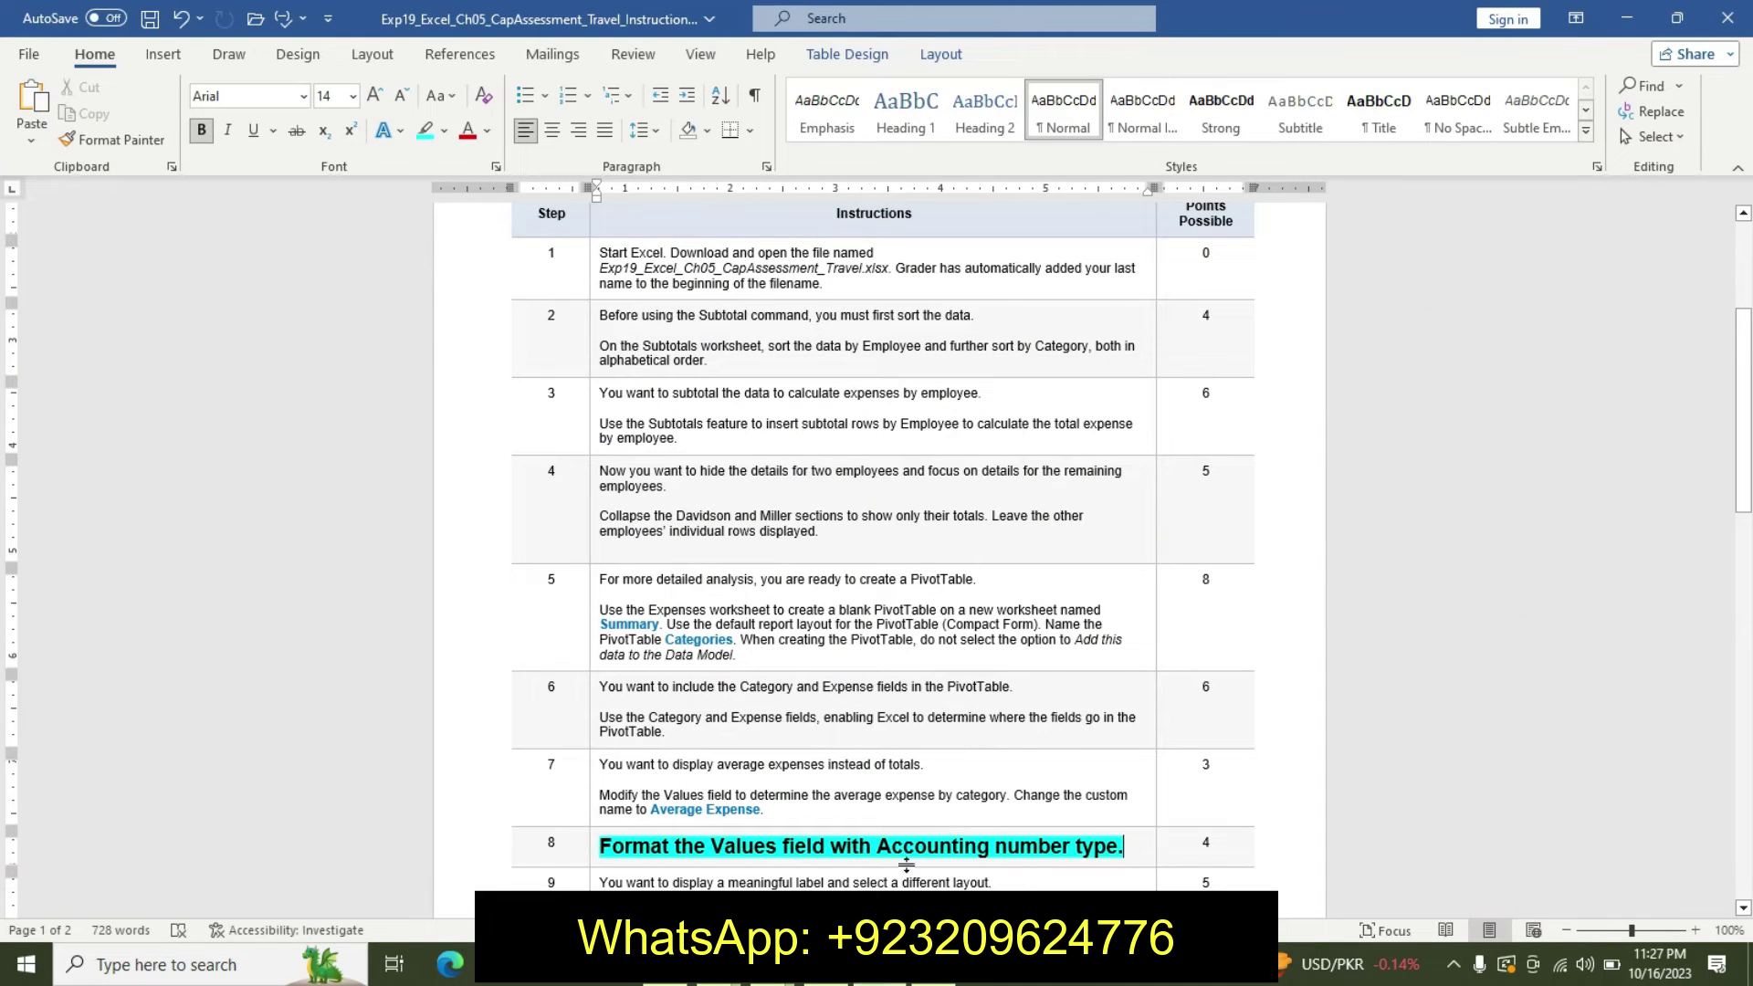
Undo step 8's emphasis and highlight step 9's first line yellow
key(ctrl+z)
key(ctrl+z)
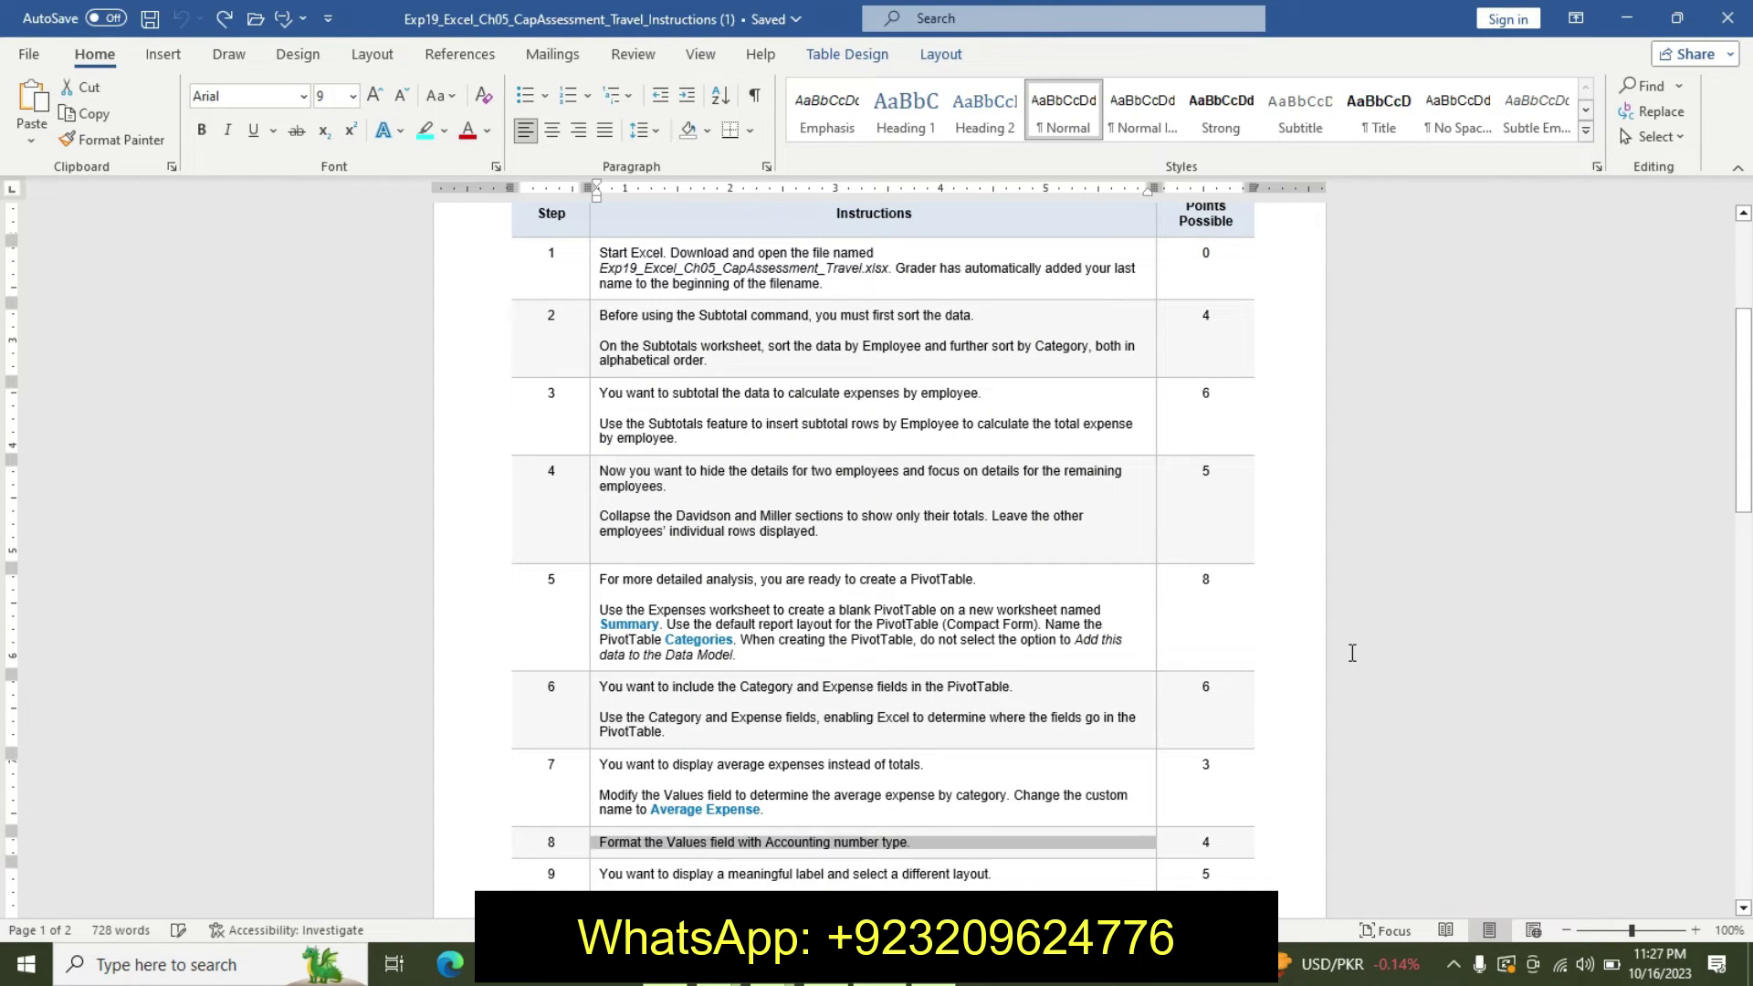
drag(1746, 402, 1746, 458)
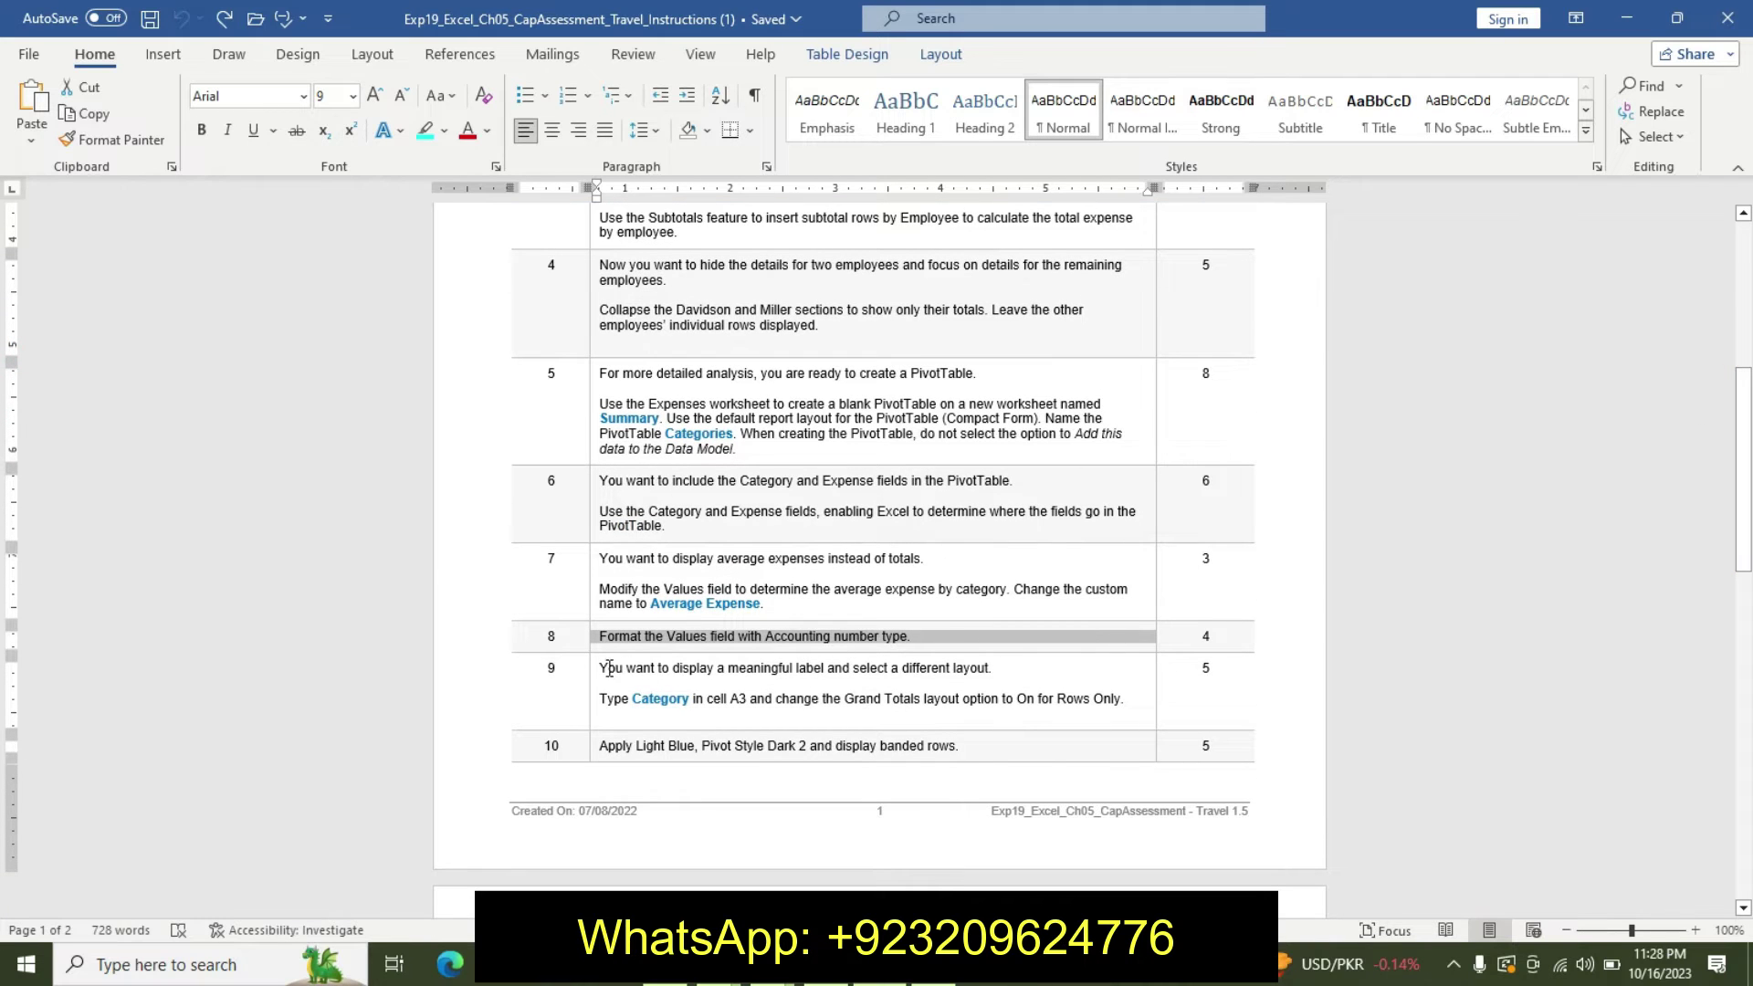
drag(609, 670, 1040, 672)
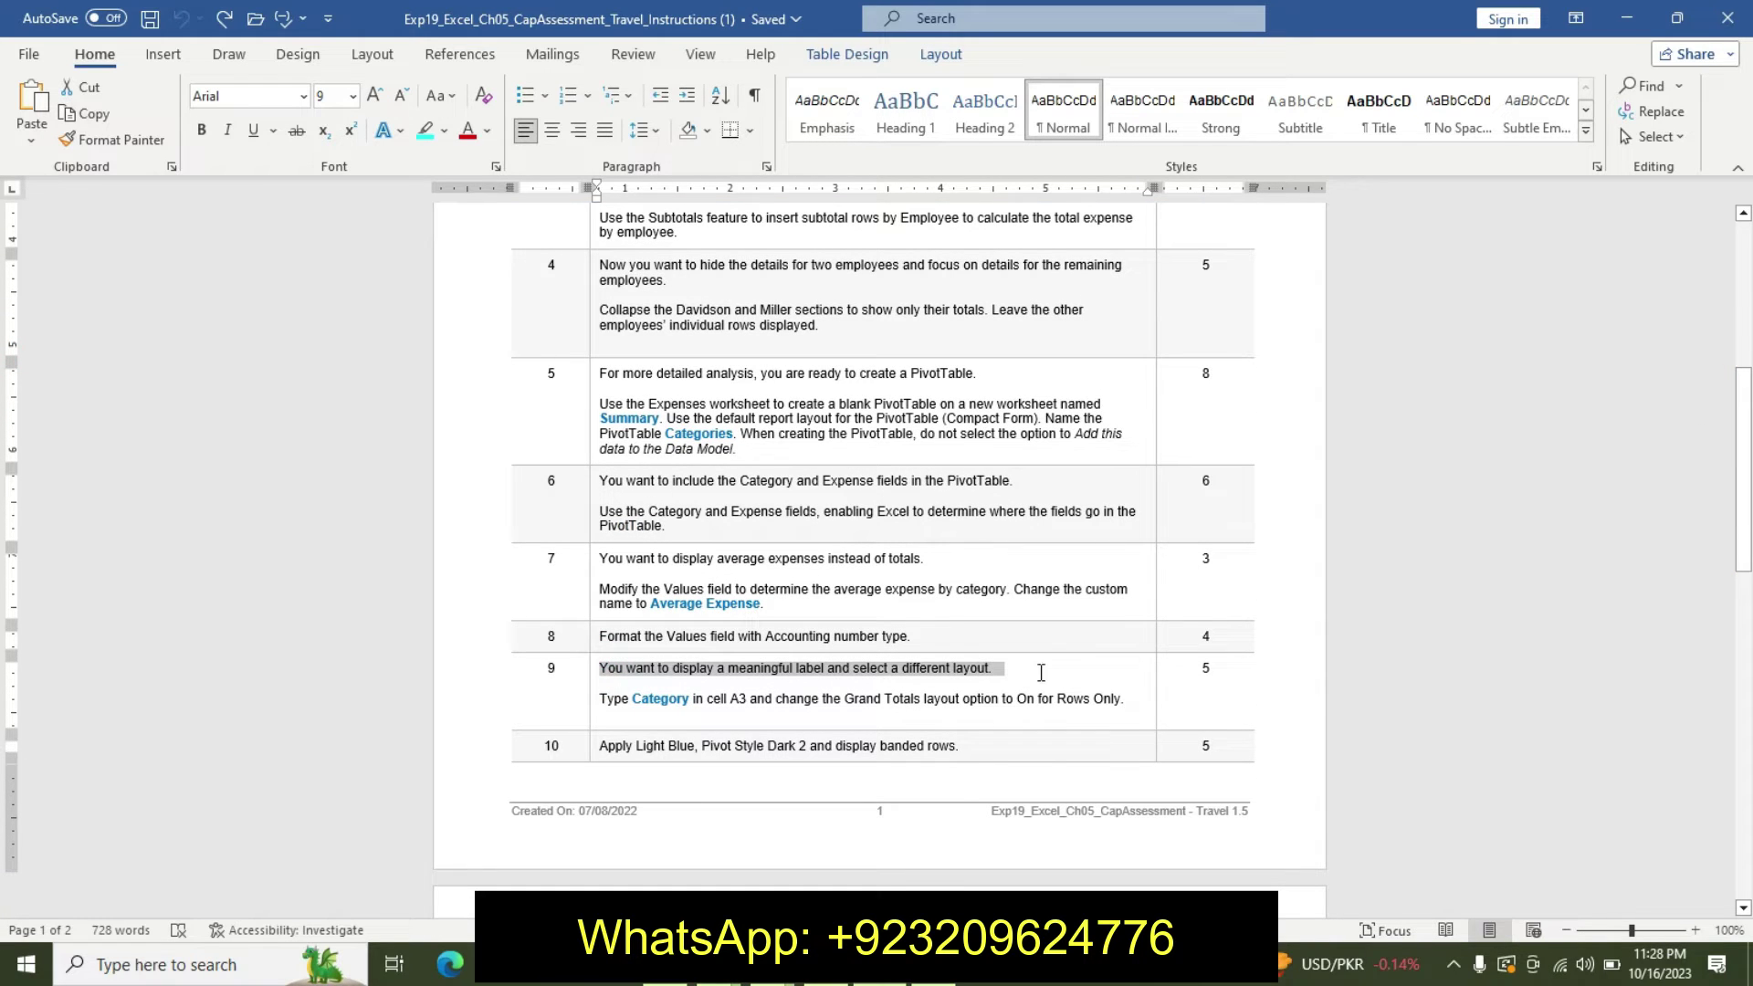
right_click(1041, 672)
click(1147, 636)
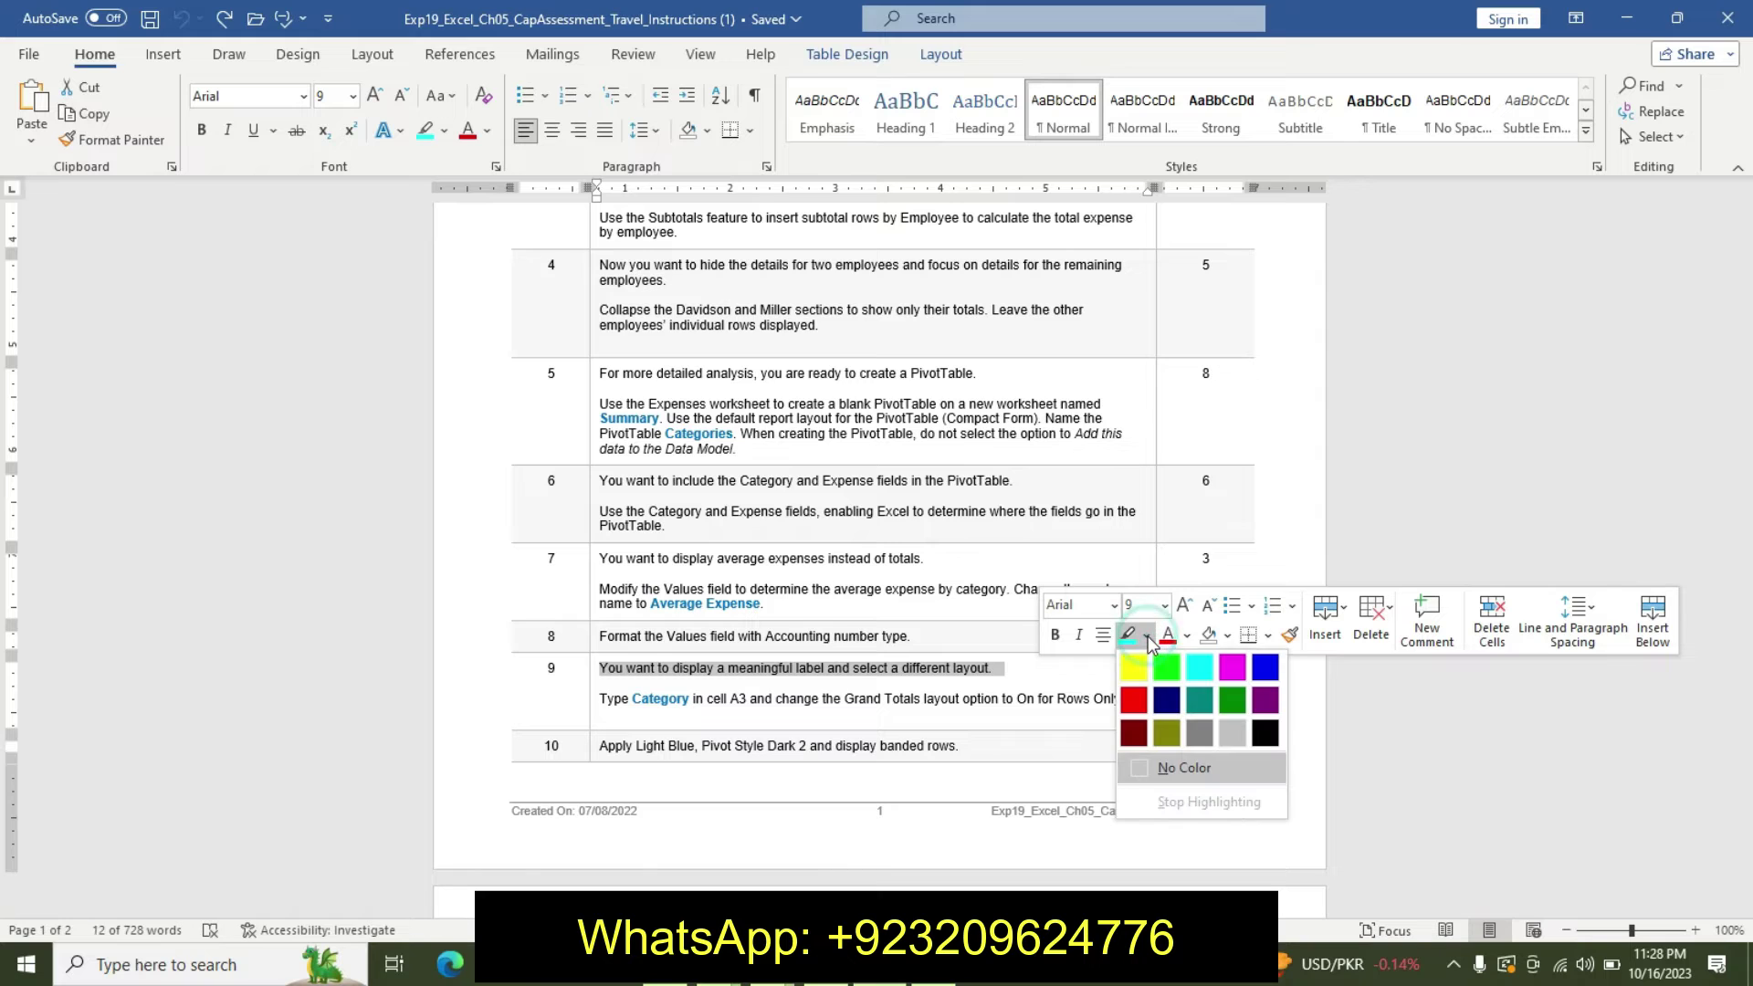
click(1134, 668)
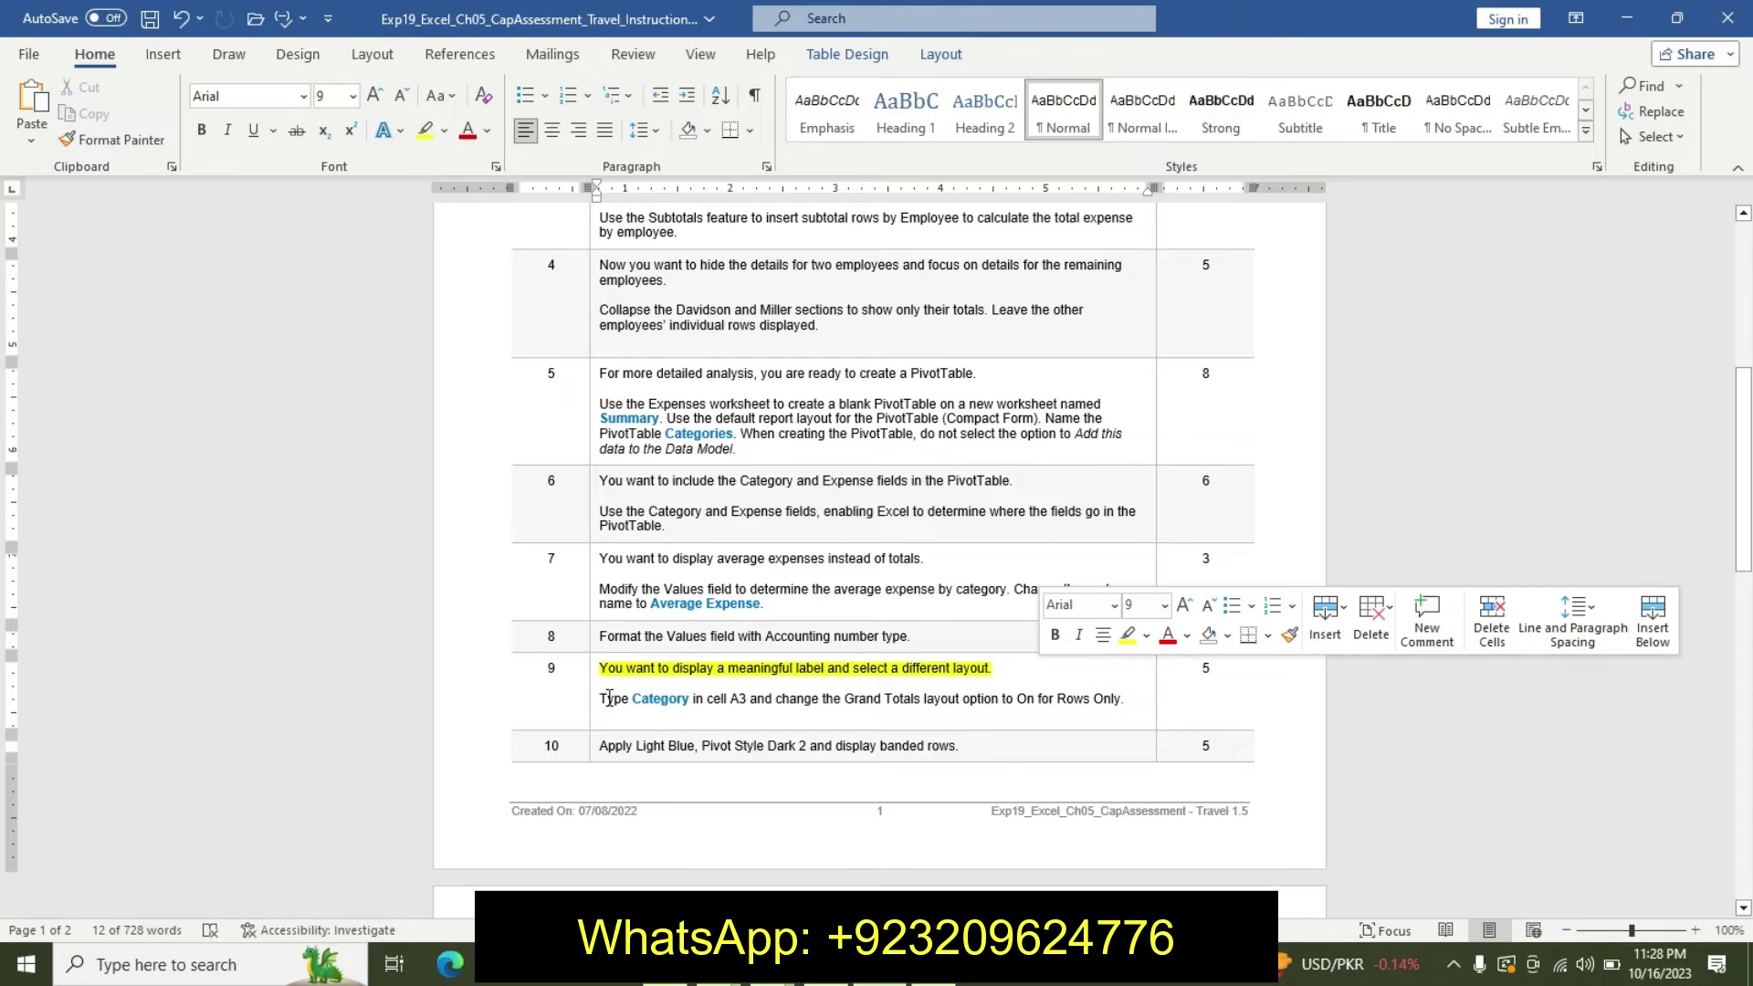
Make step 9's Category instruction line 16 pt bold with cyan highlight
drag(609, 699, 1133, 701)
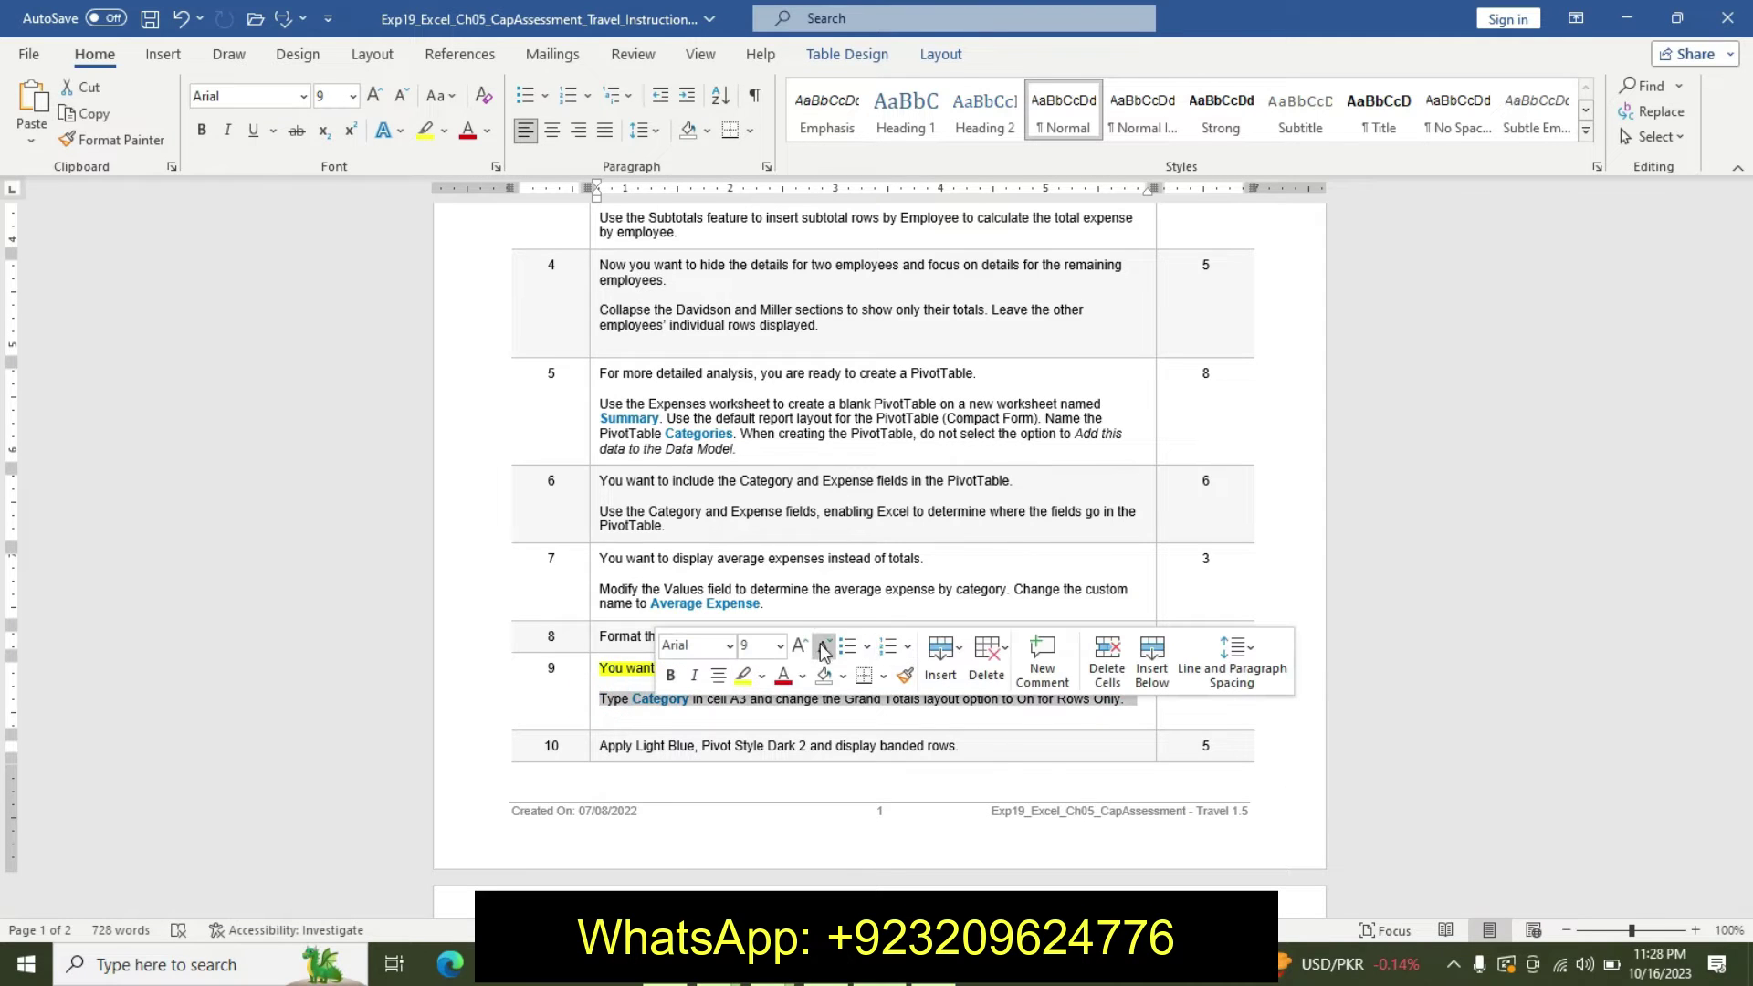
click(779, 646)
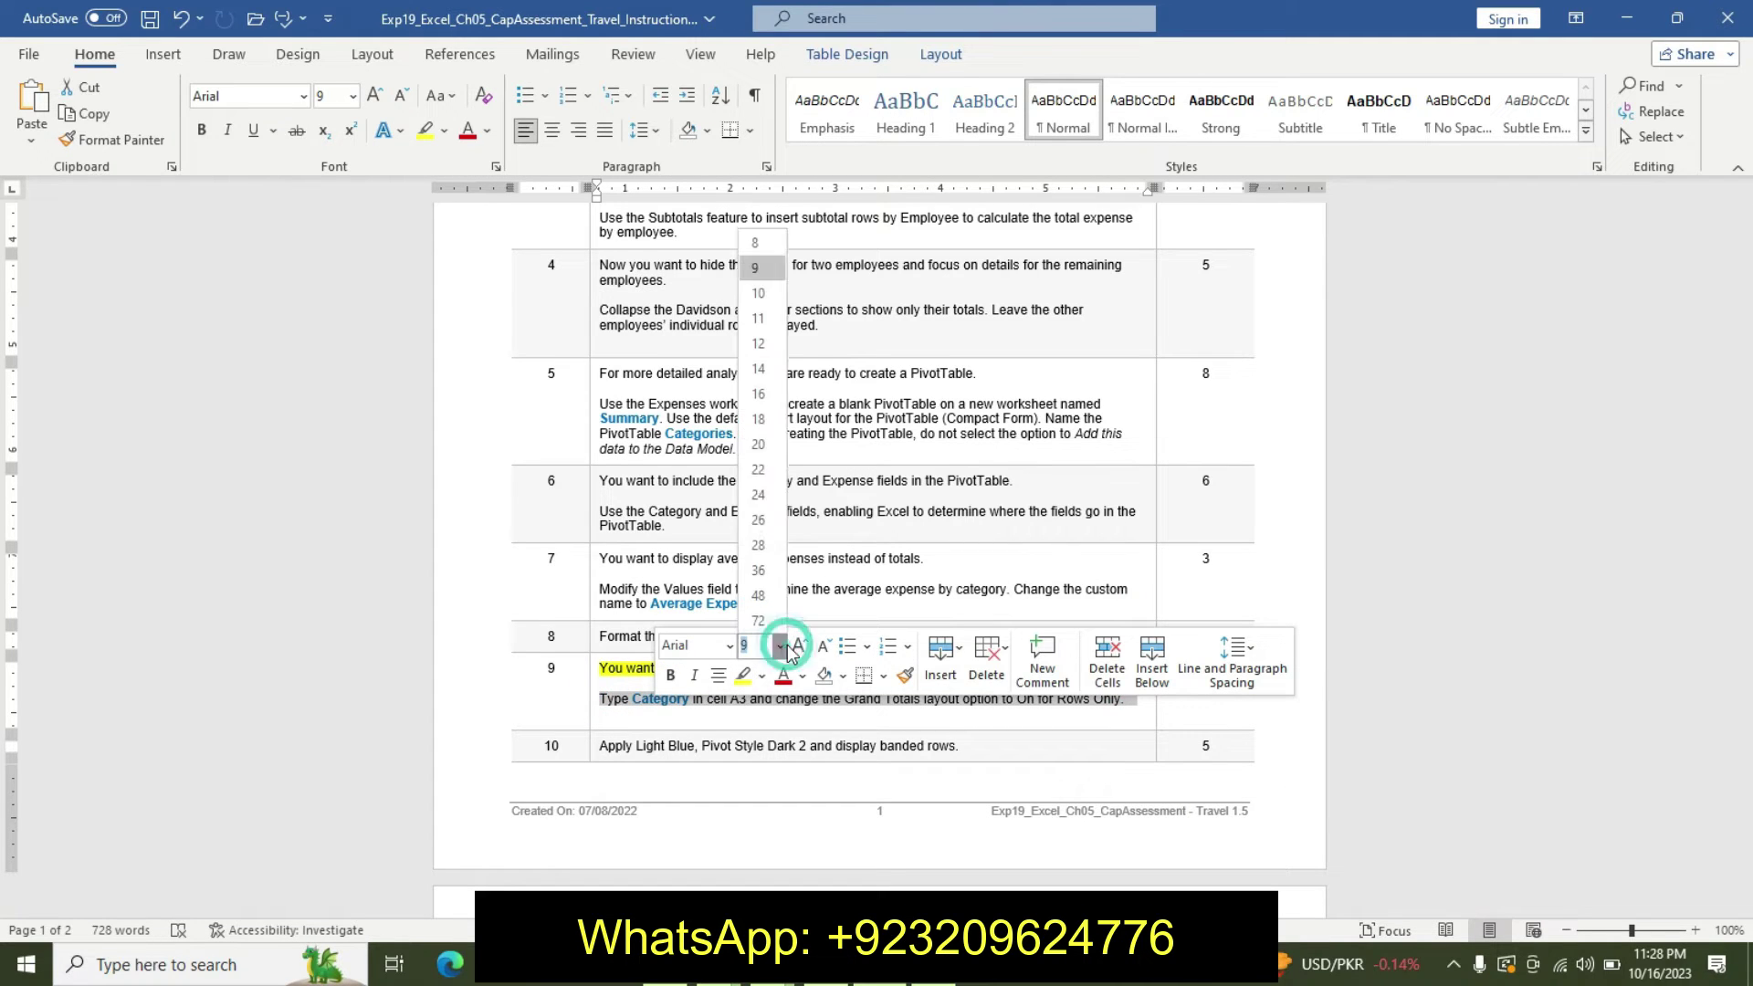
click(763, 392)
click(670, 674)
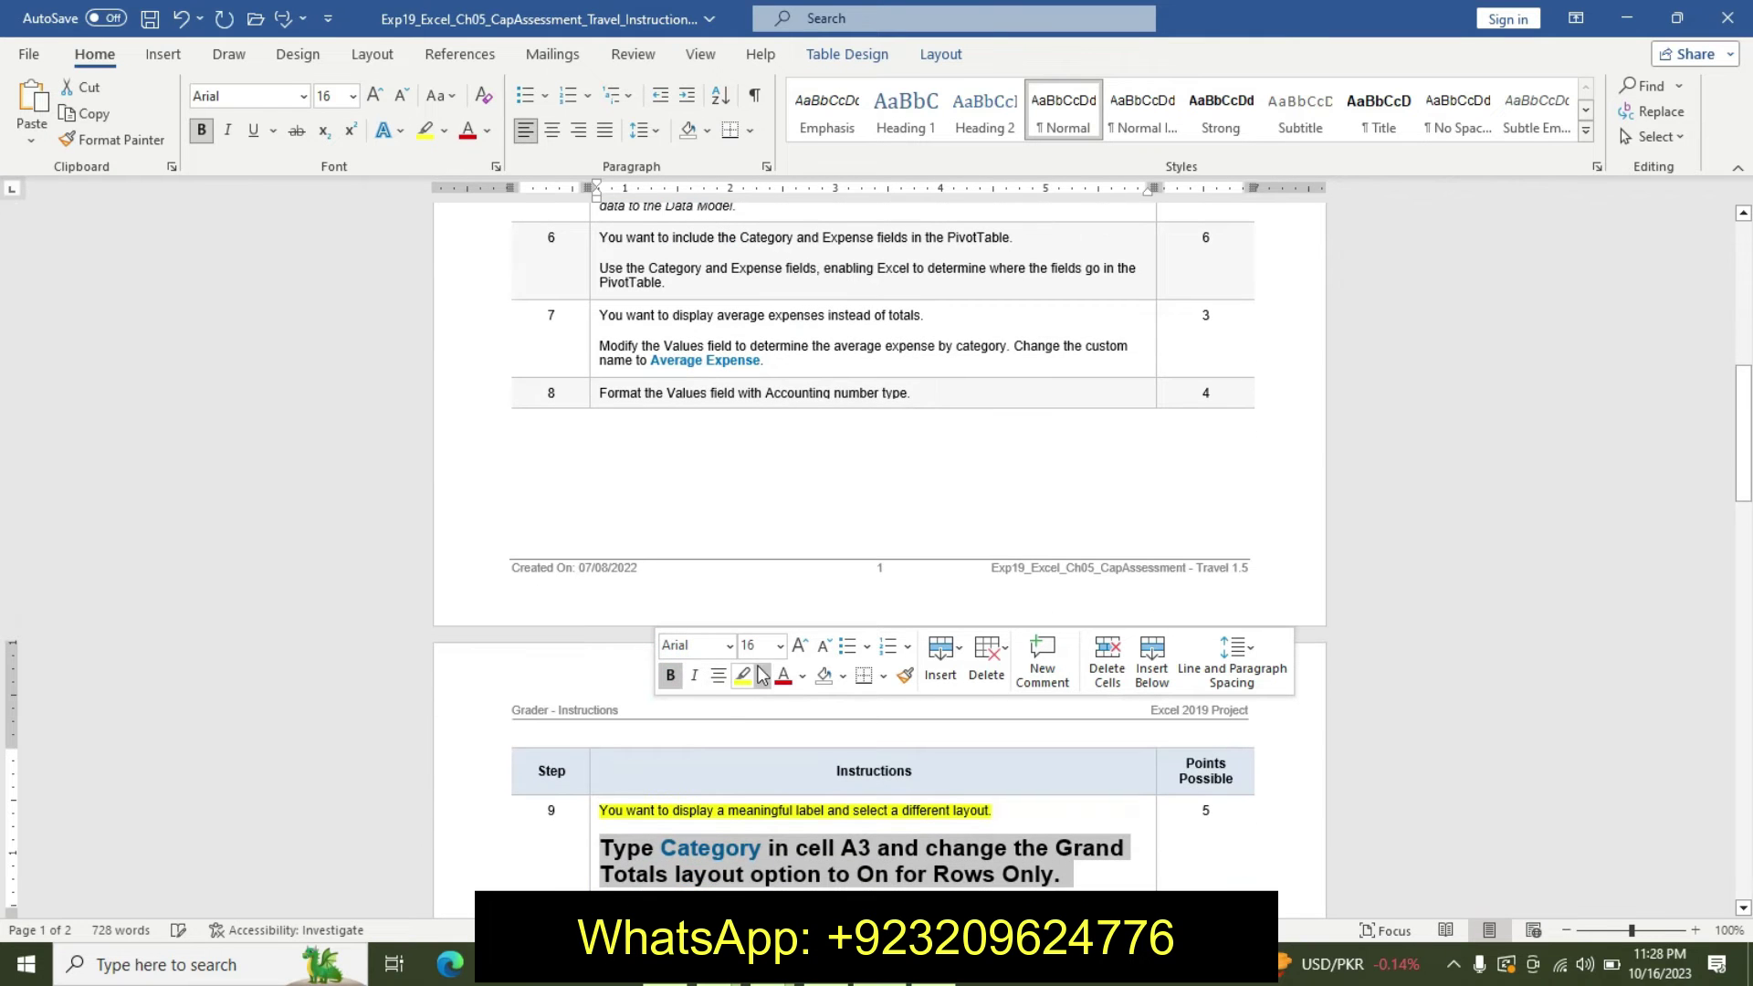
click(763, 676)
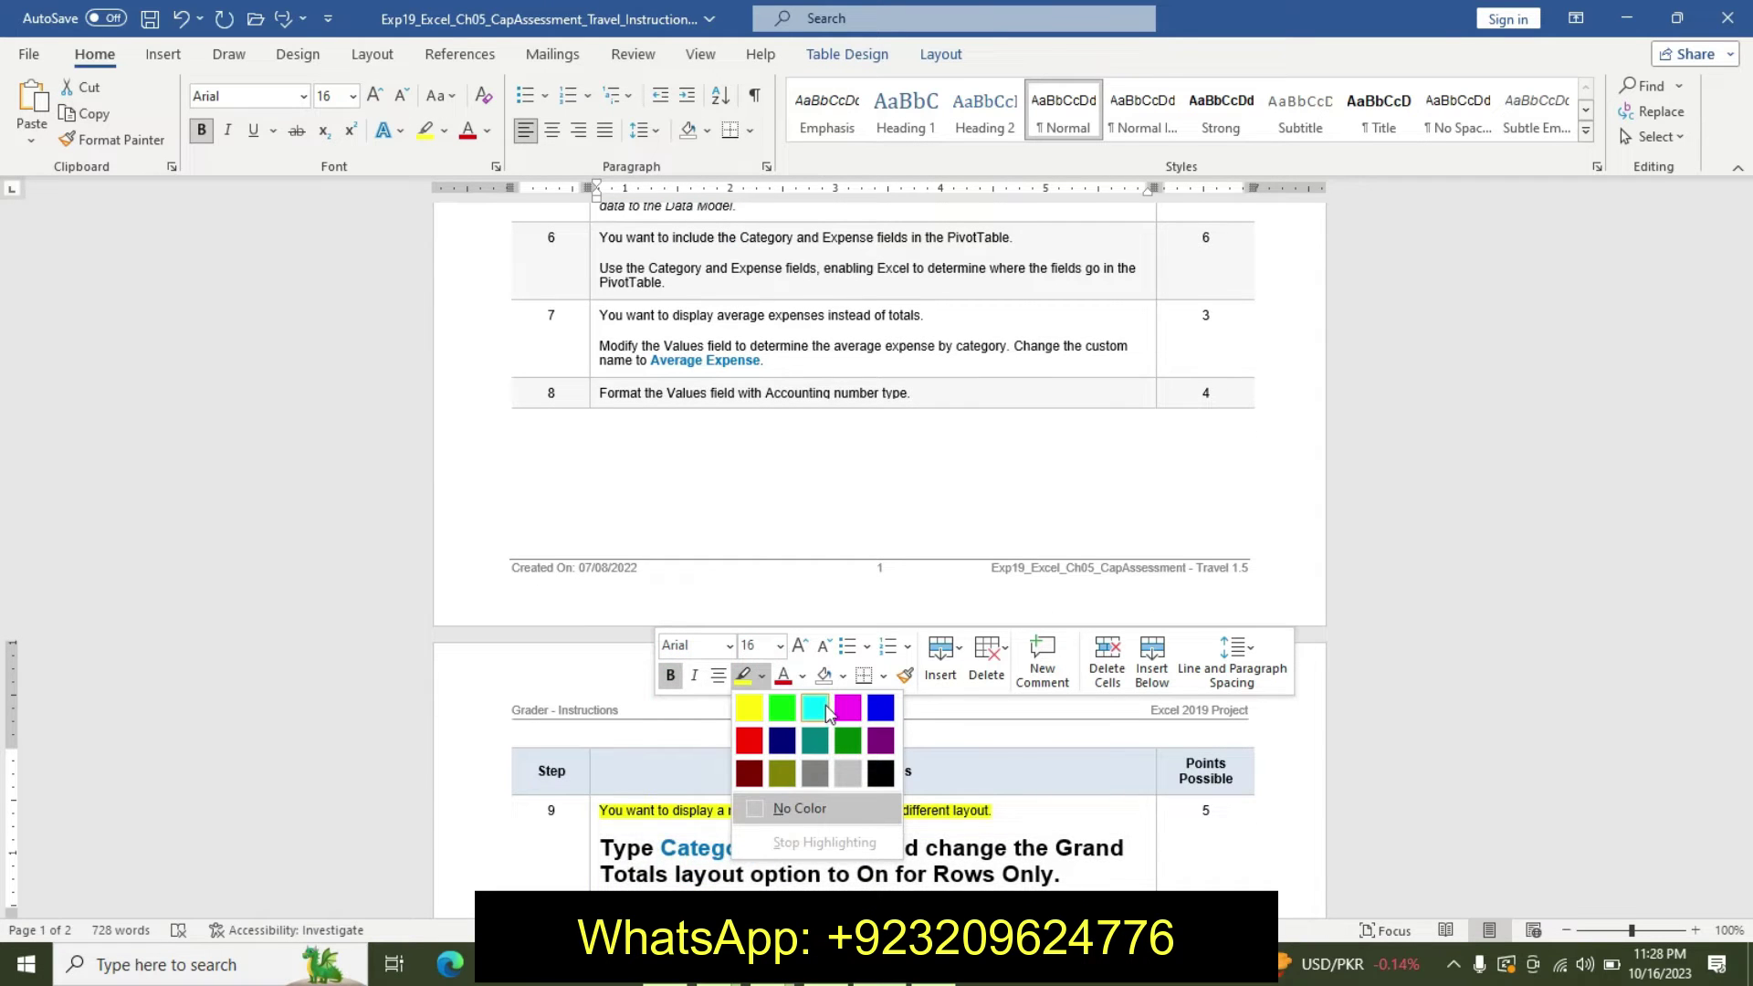
click(818, 708)
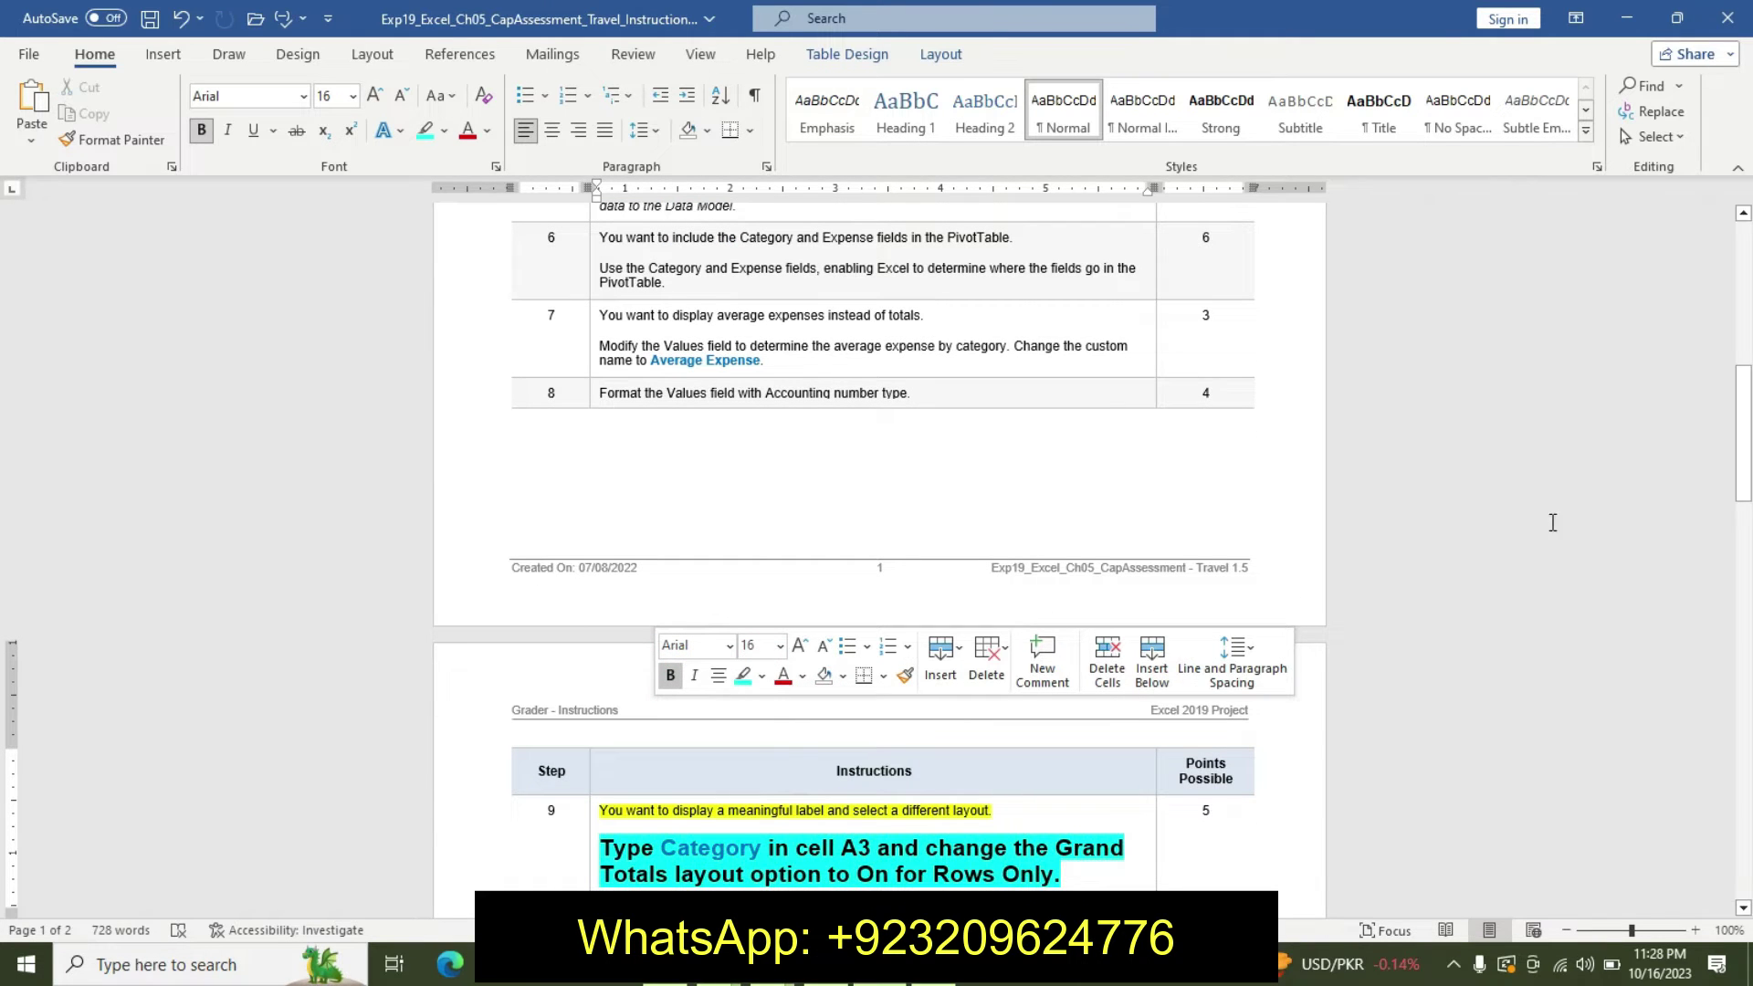
drag(1744, 488, 1746, 587)
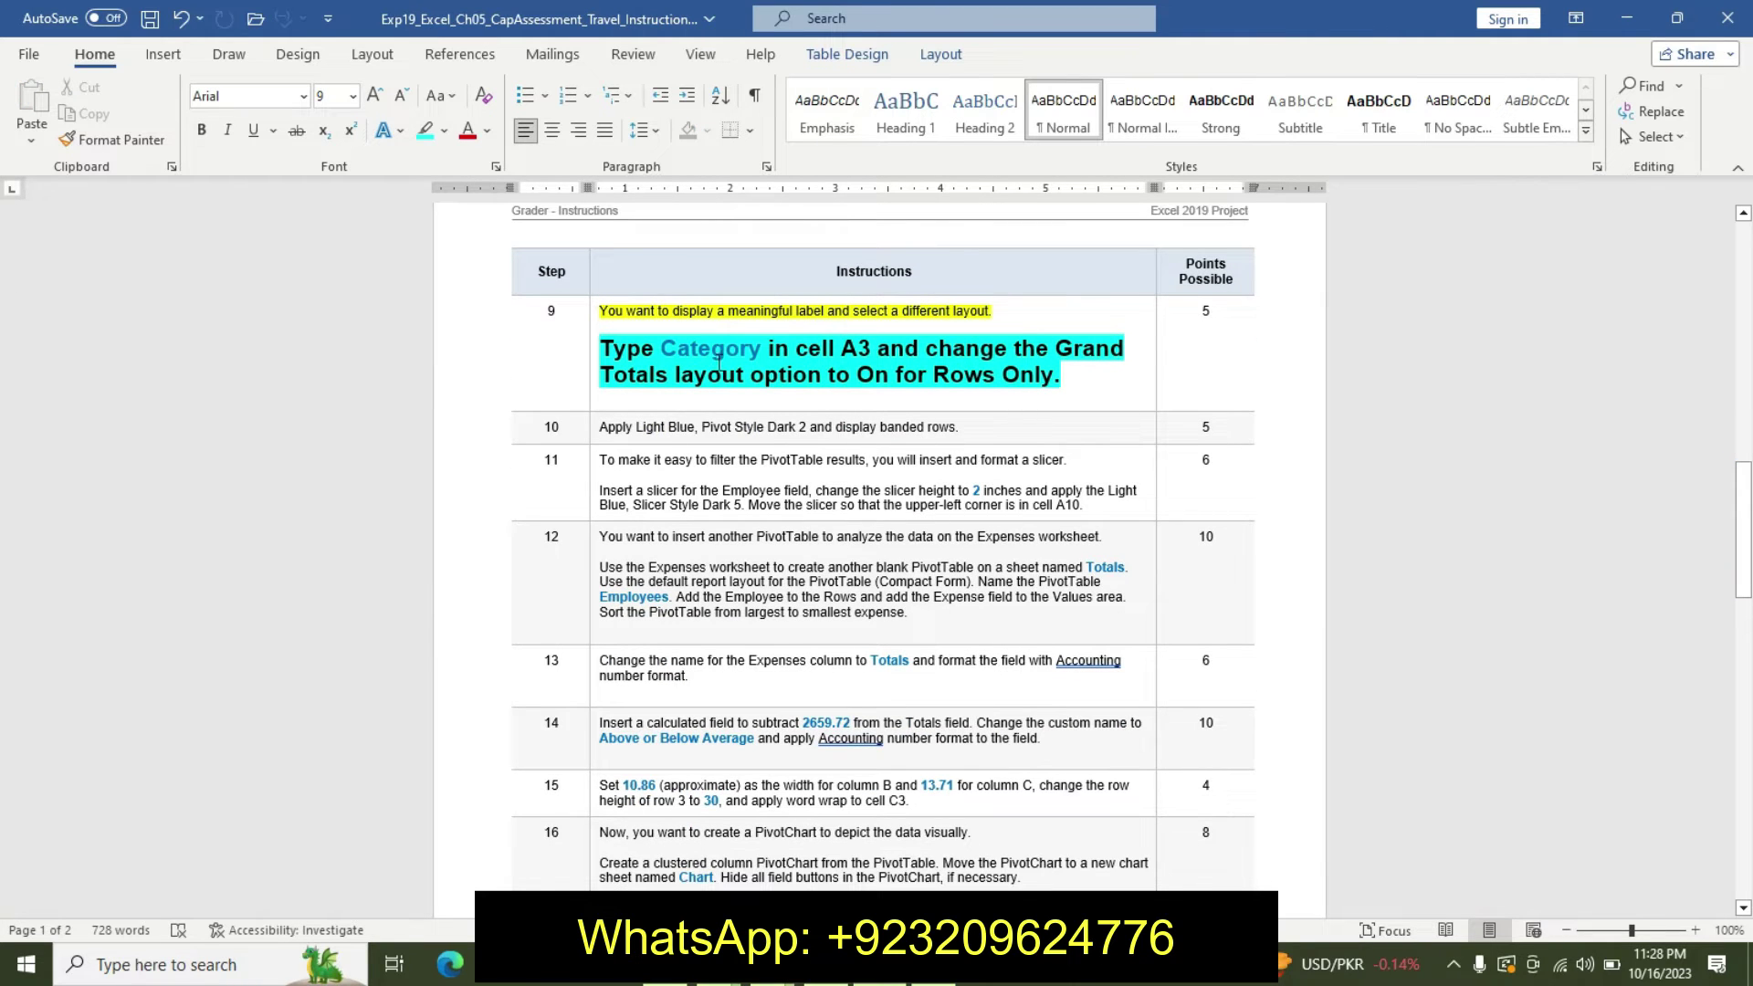
drag(663, 348, 763, 349)
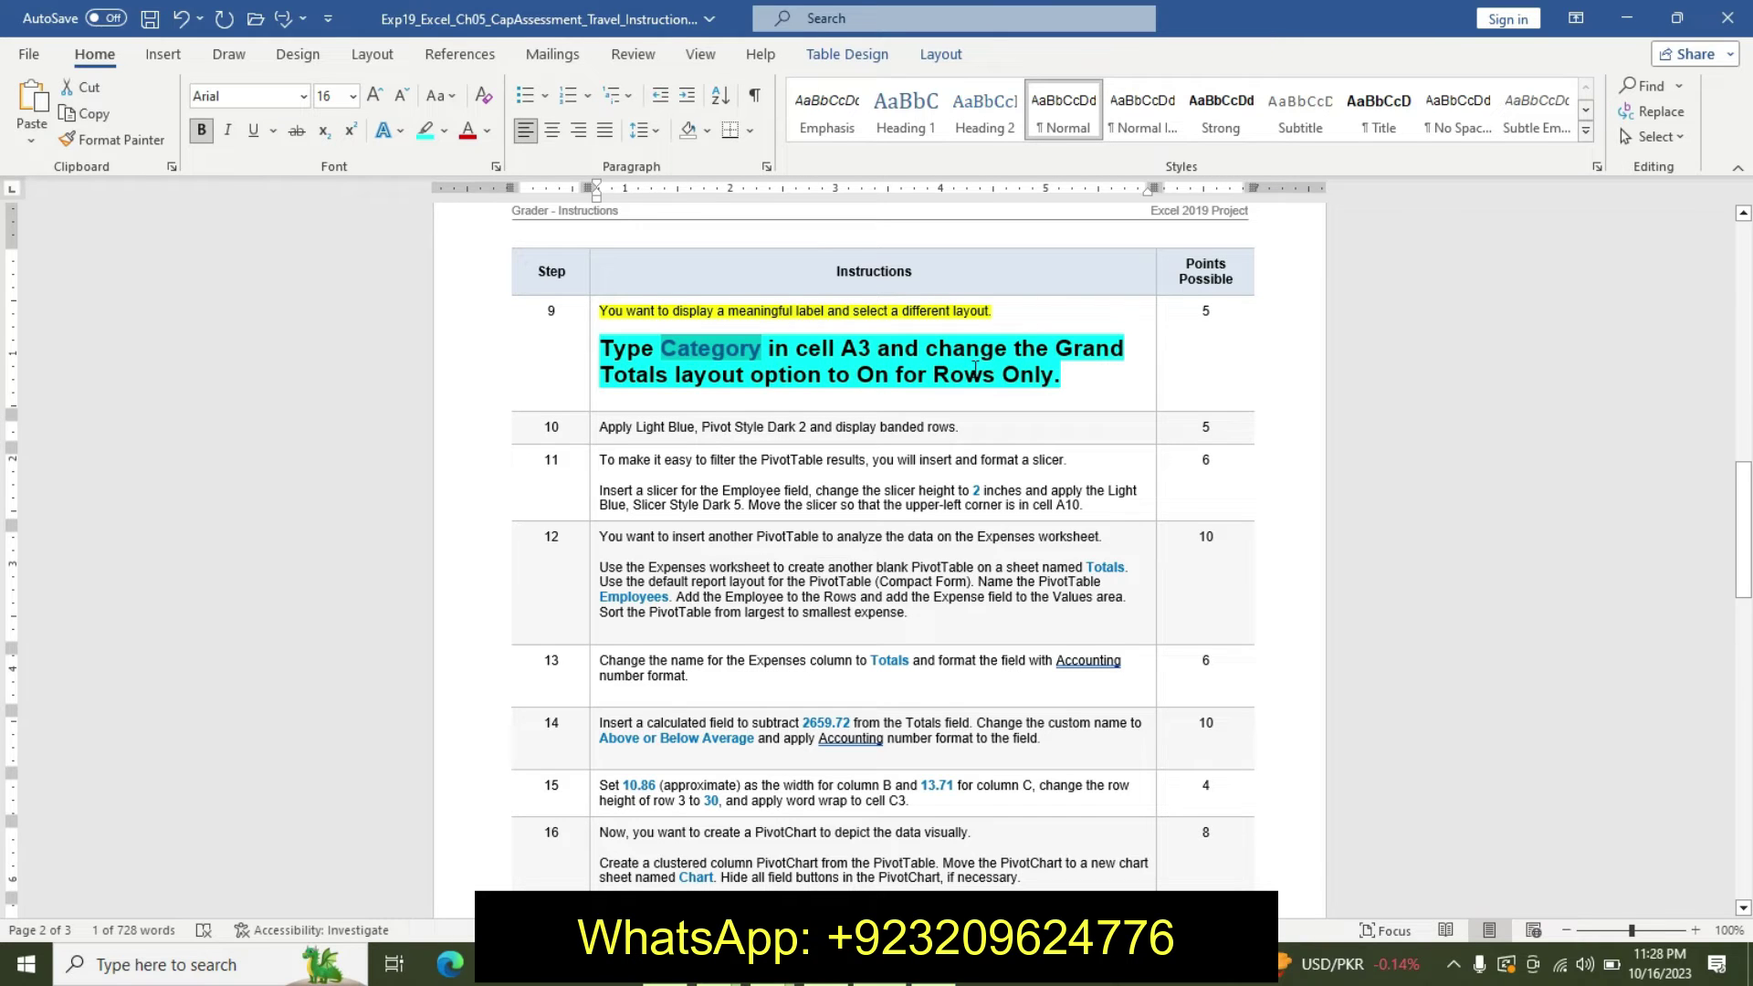
Replace the Row Labels heading in cell A3 with 'Category'
key(alt+Tab)
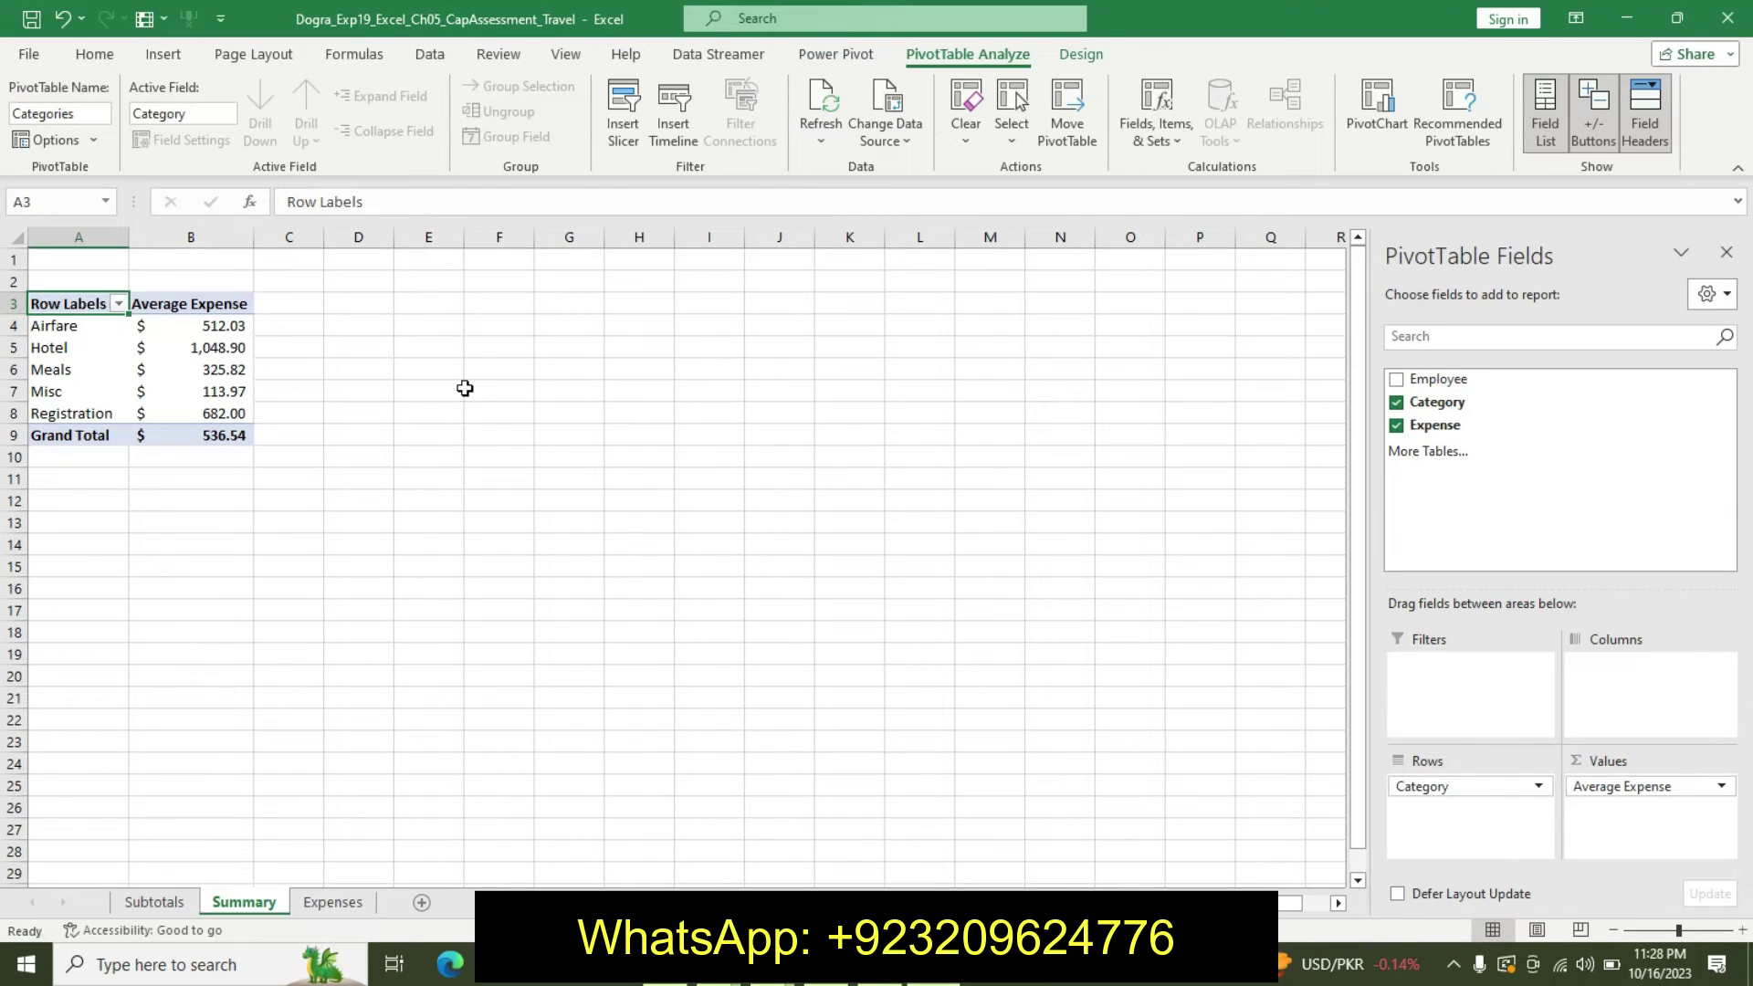
click(384, 202)
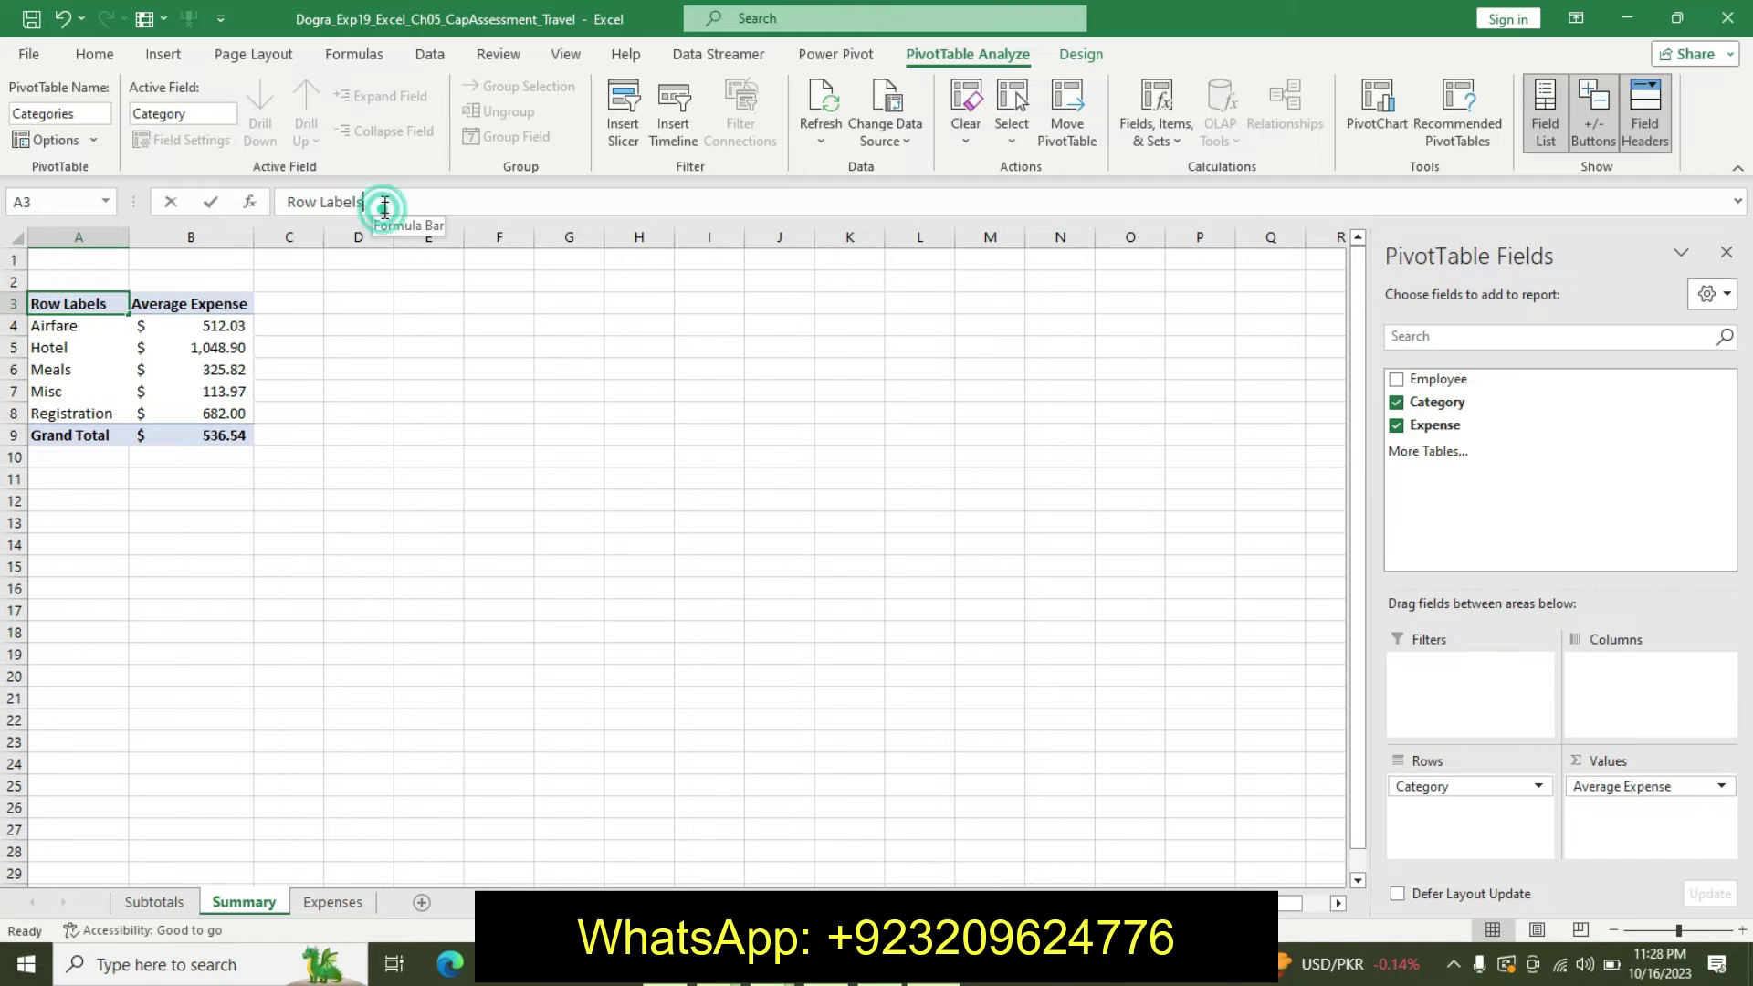
key(BackSpace)
key(BackSpace)
key(BackSpace)
key(BackSpace)
text(Category)
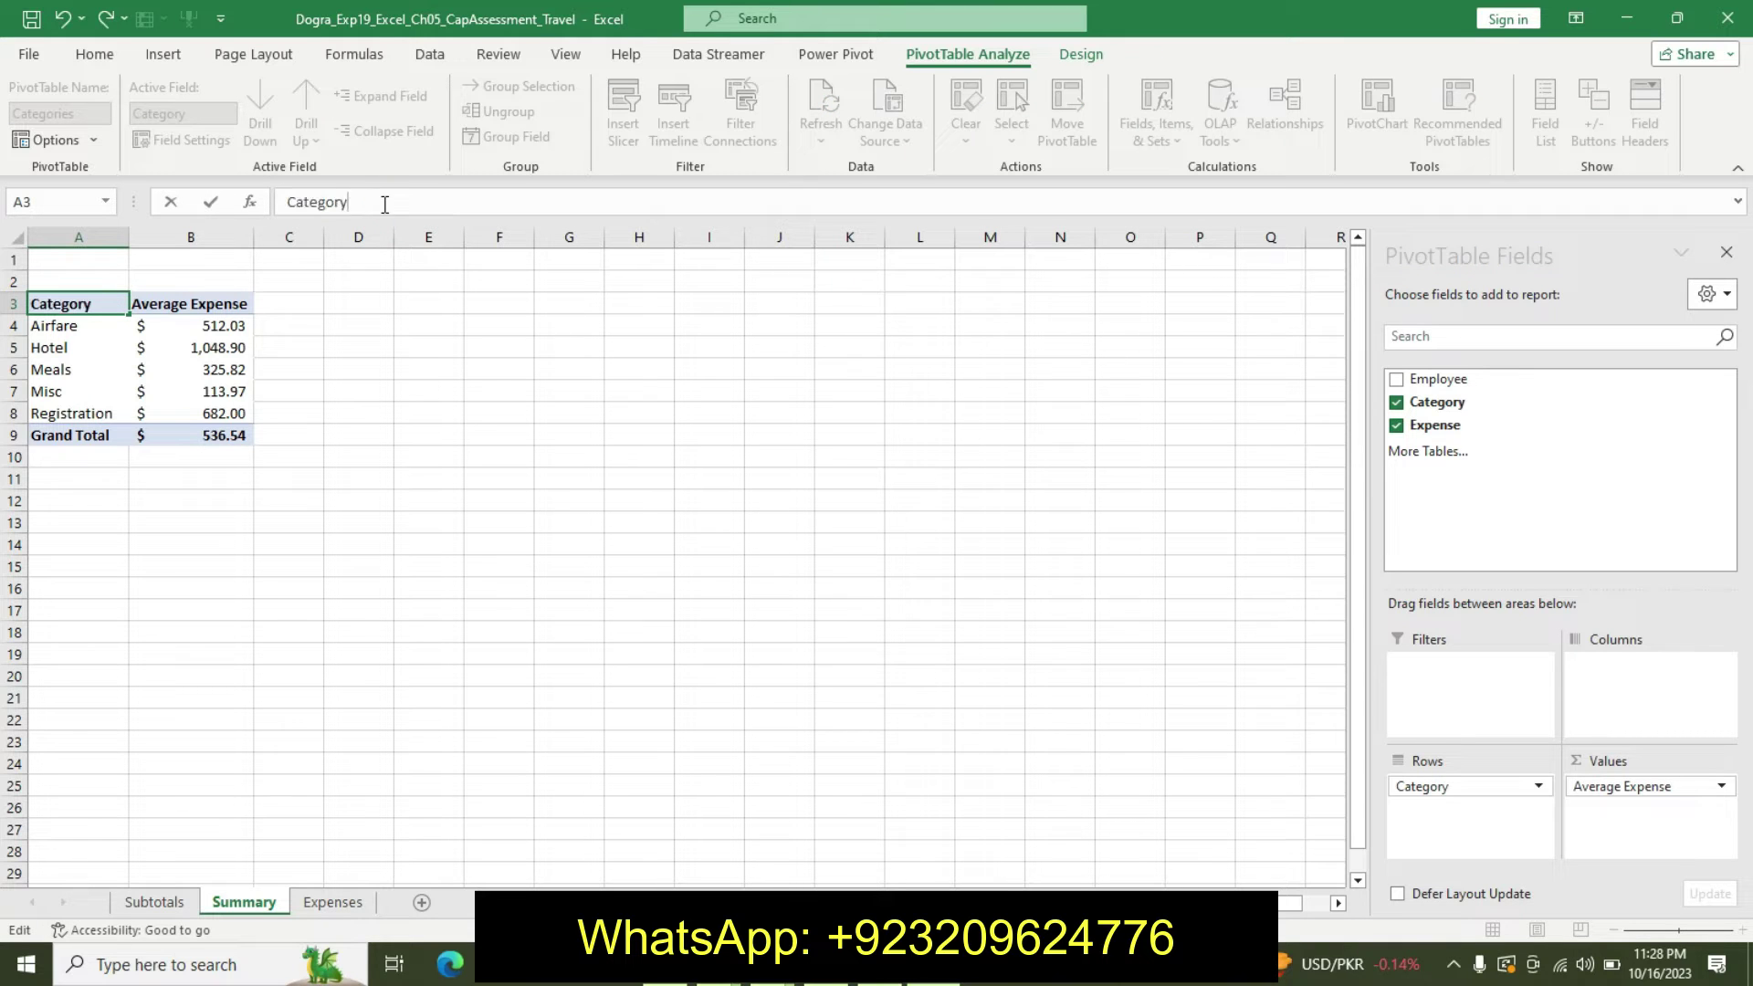
key(Return)
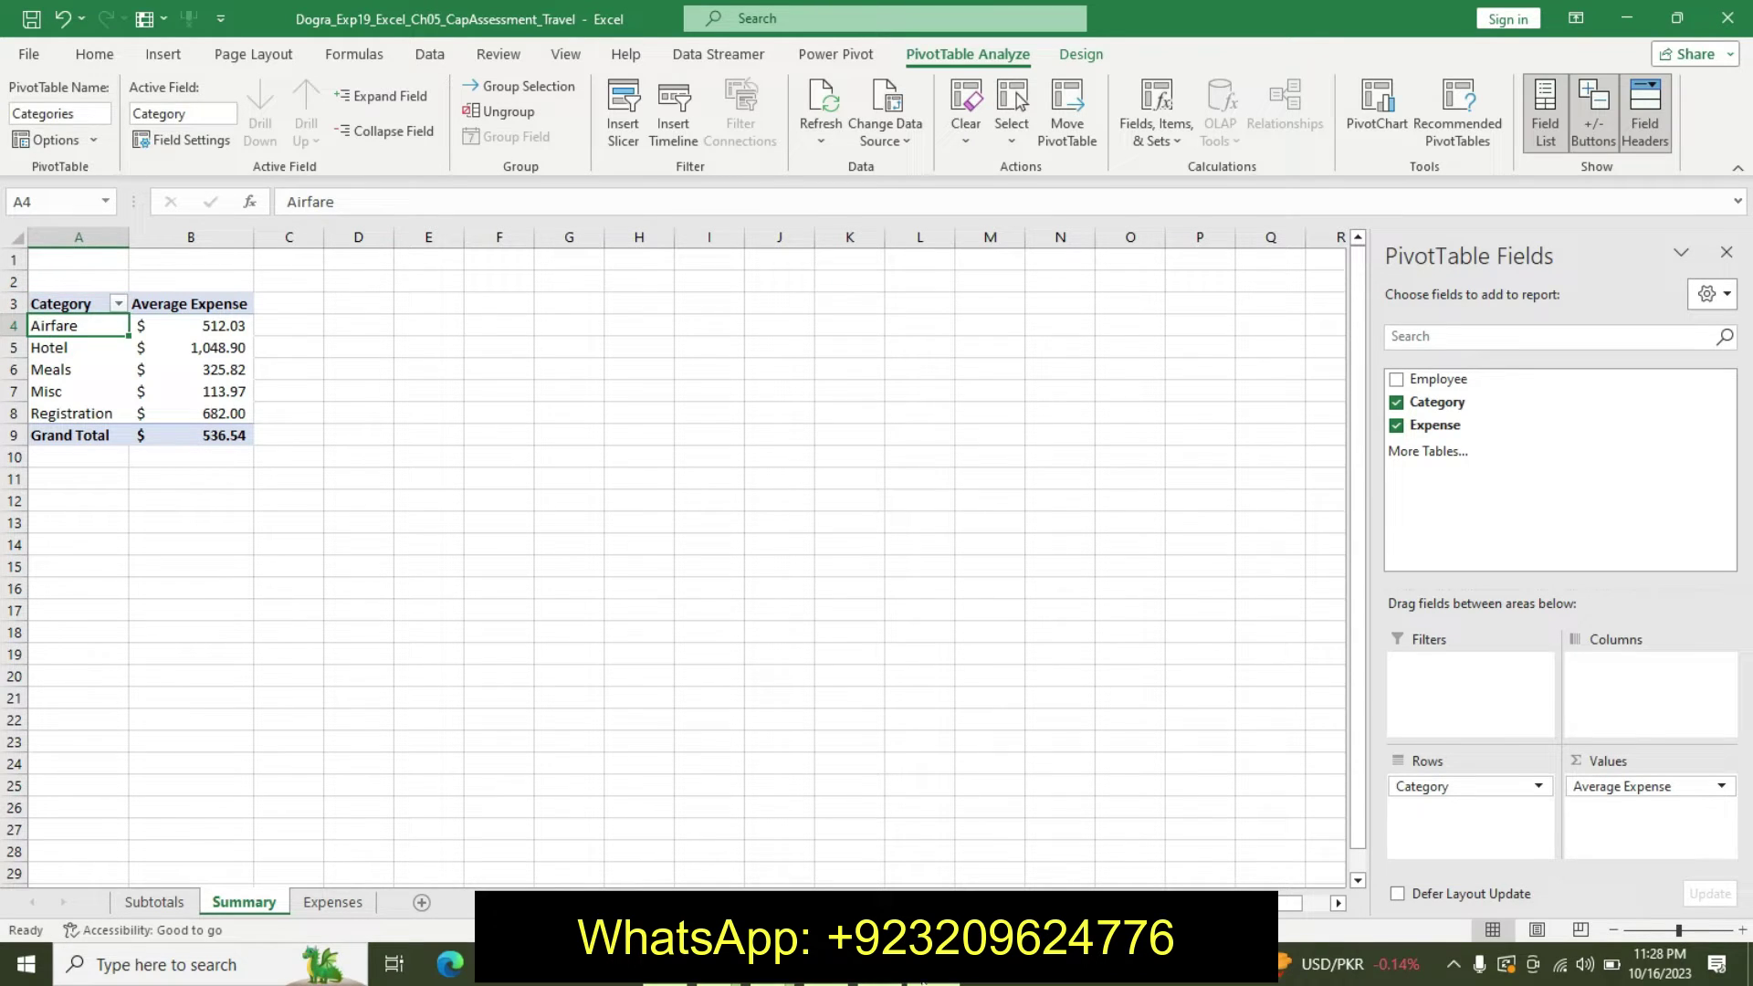
click(923, 982)
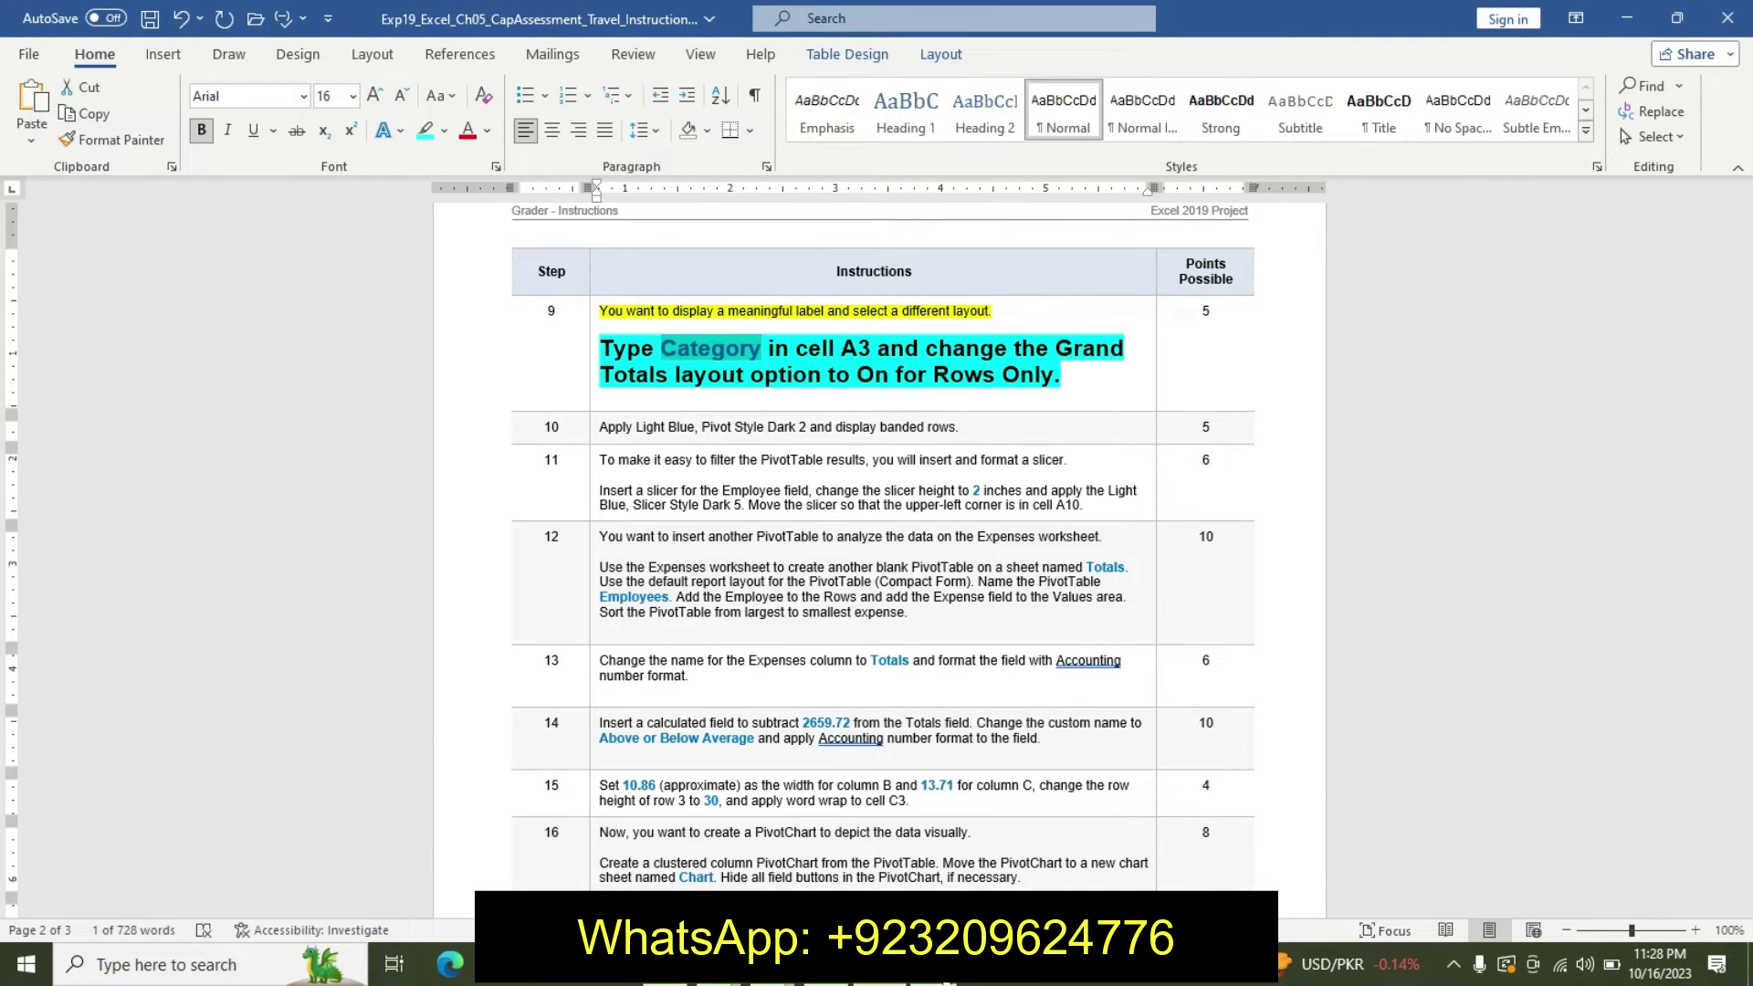
Set the PivotTable's Grand Totals to On for Rows Only
key(alt+Tab)
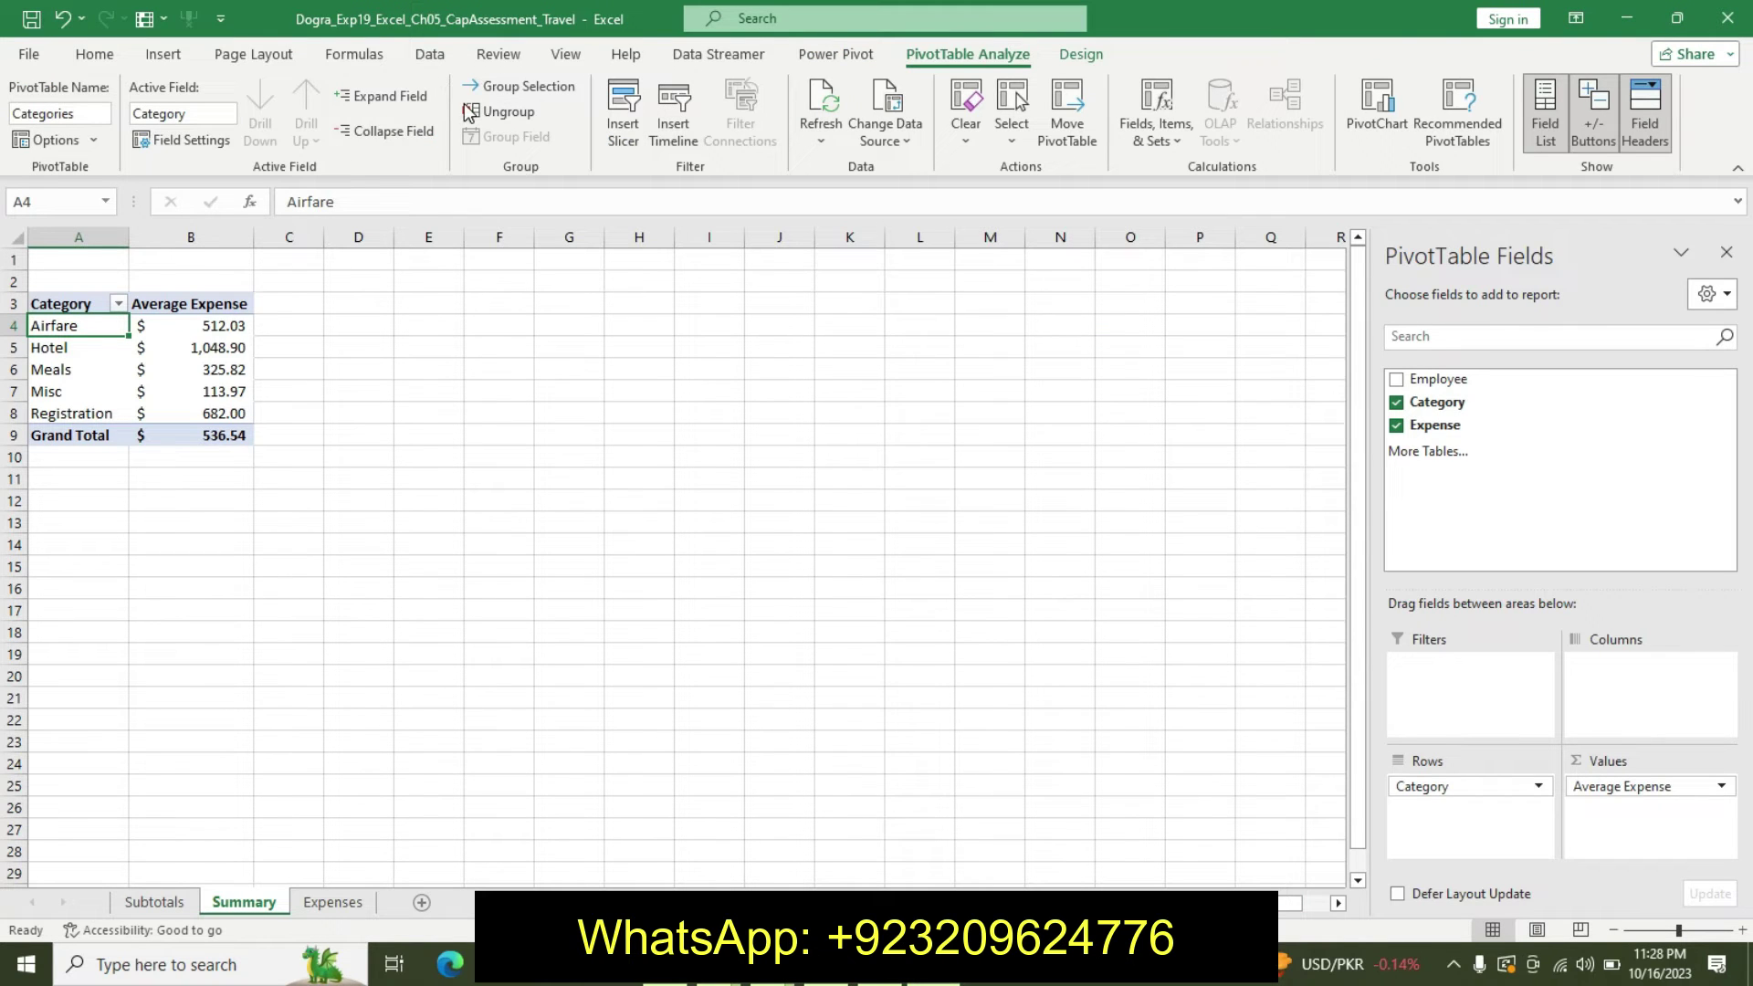
click(1067, 54)
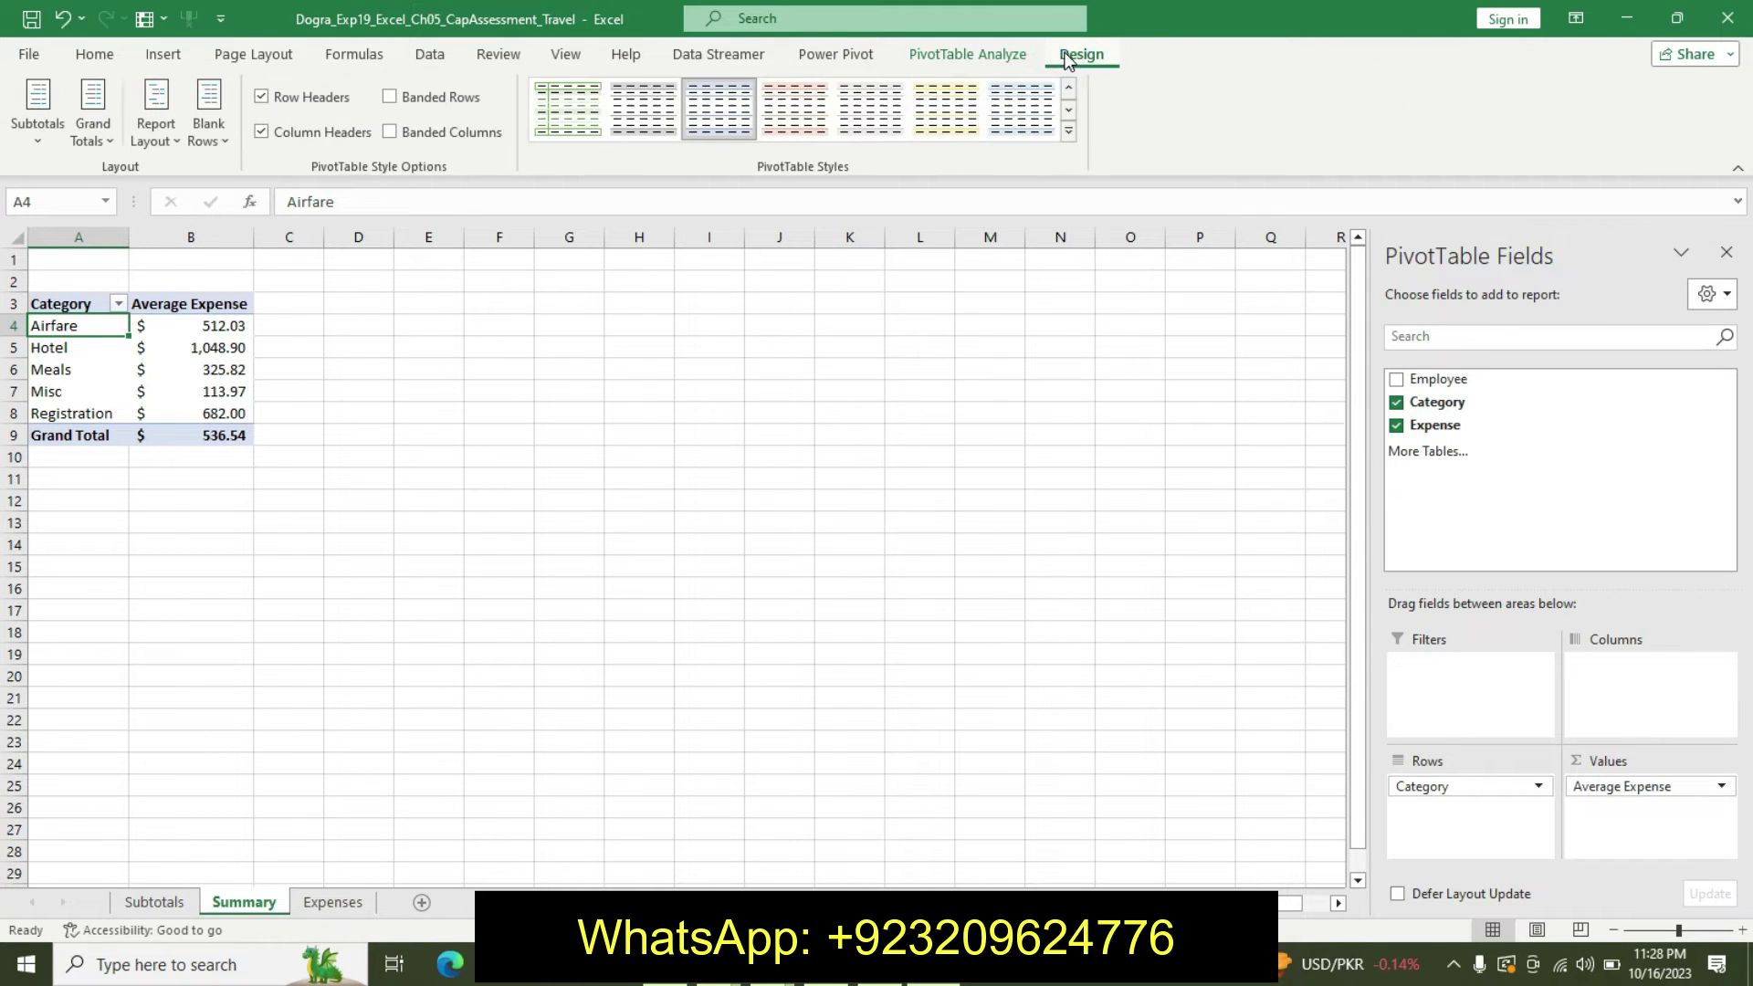
click(92, 123)
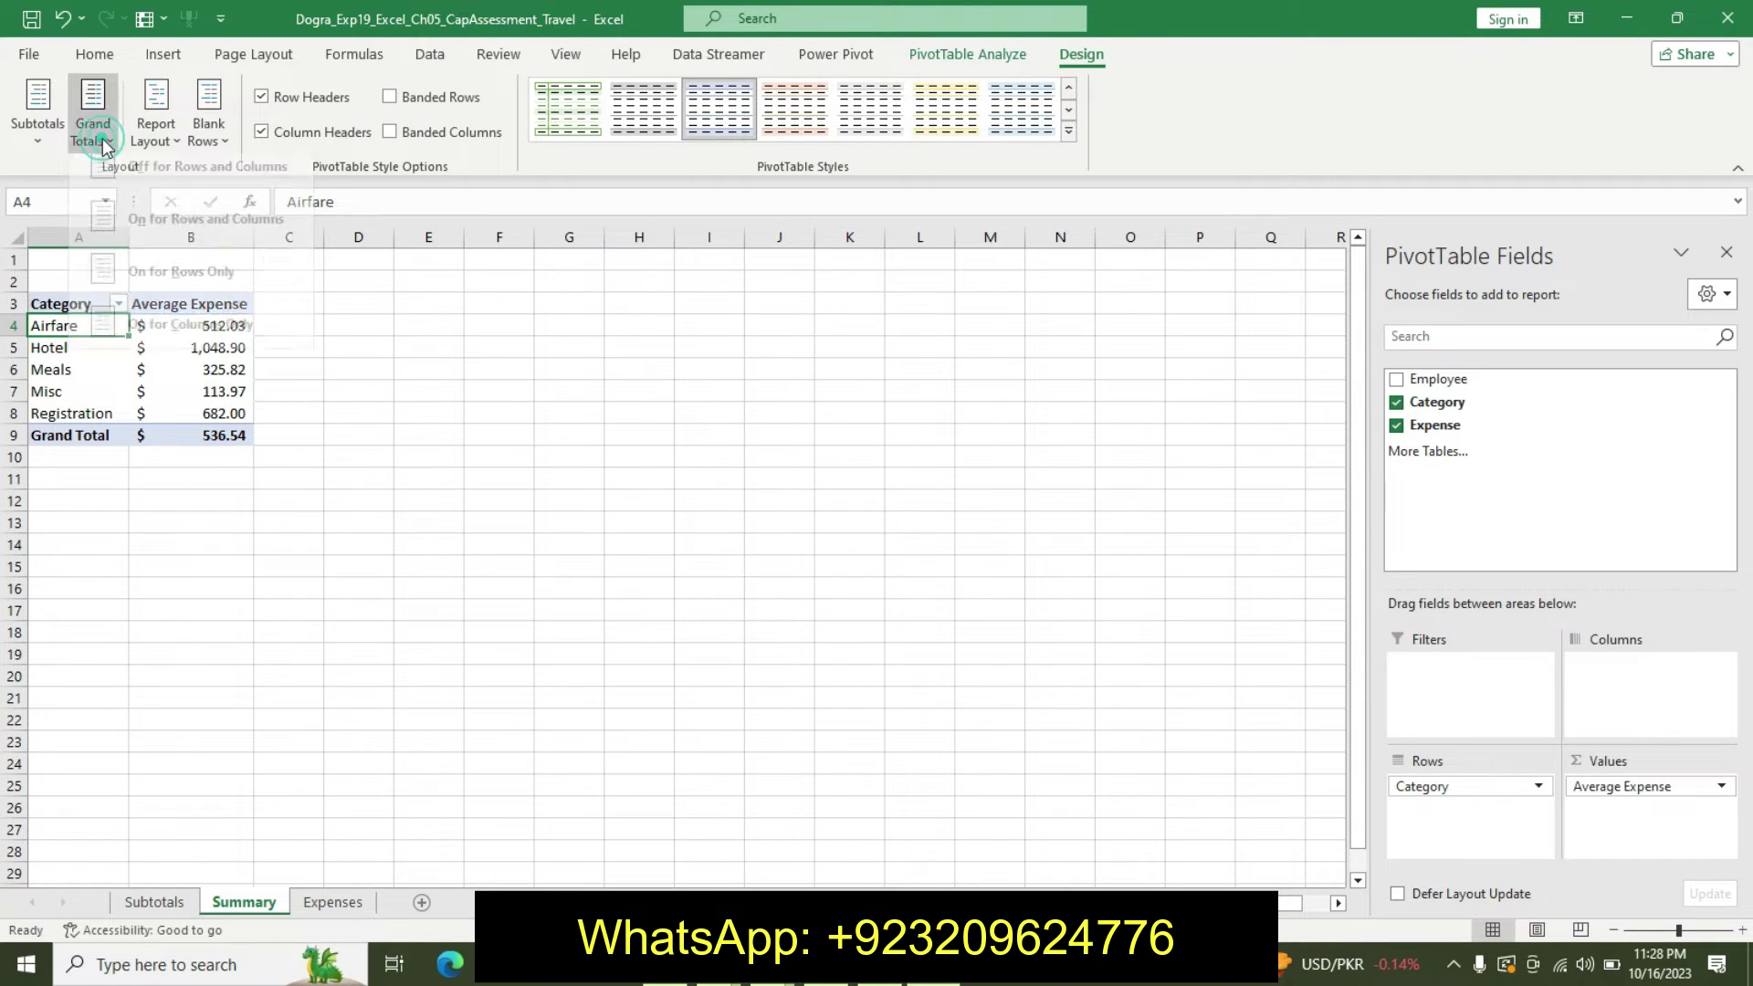
click(255, 290)
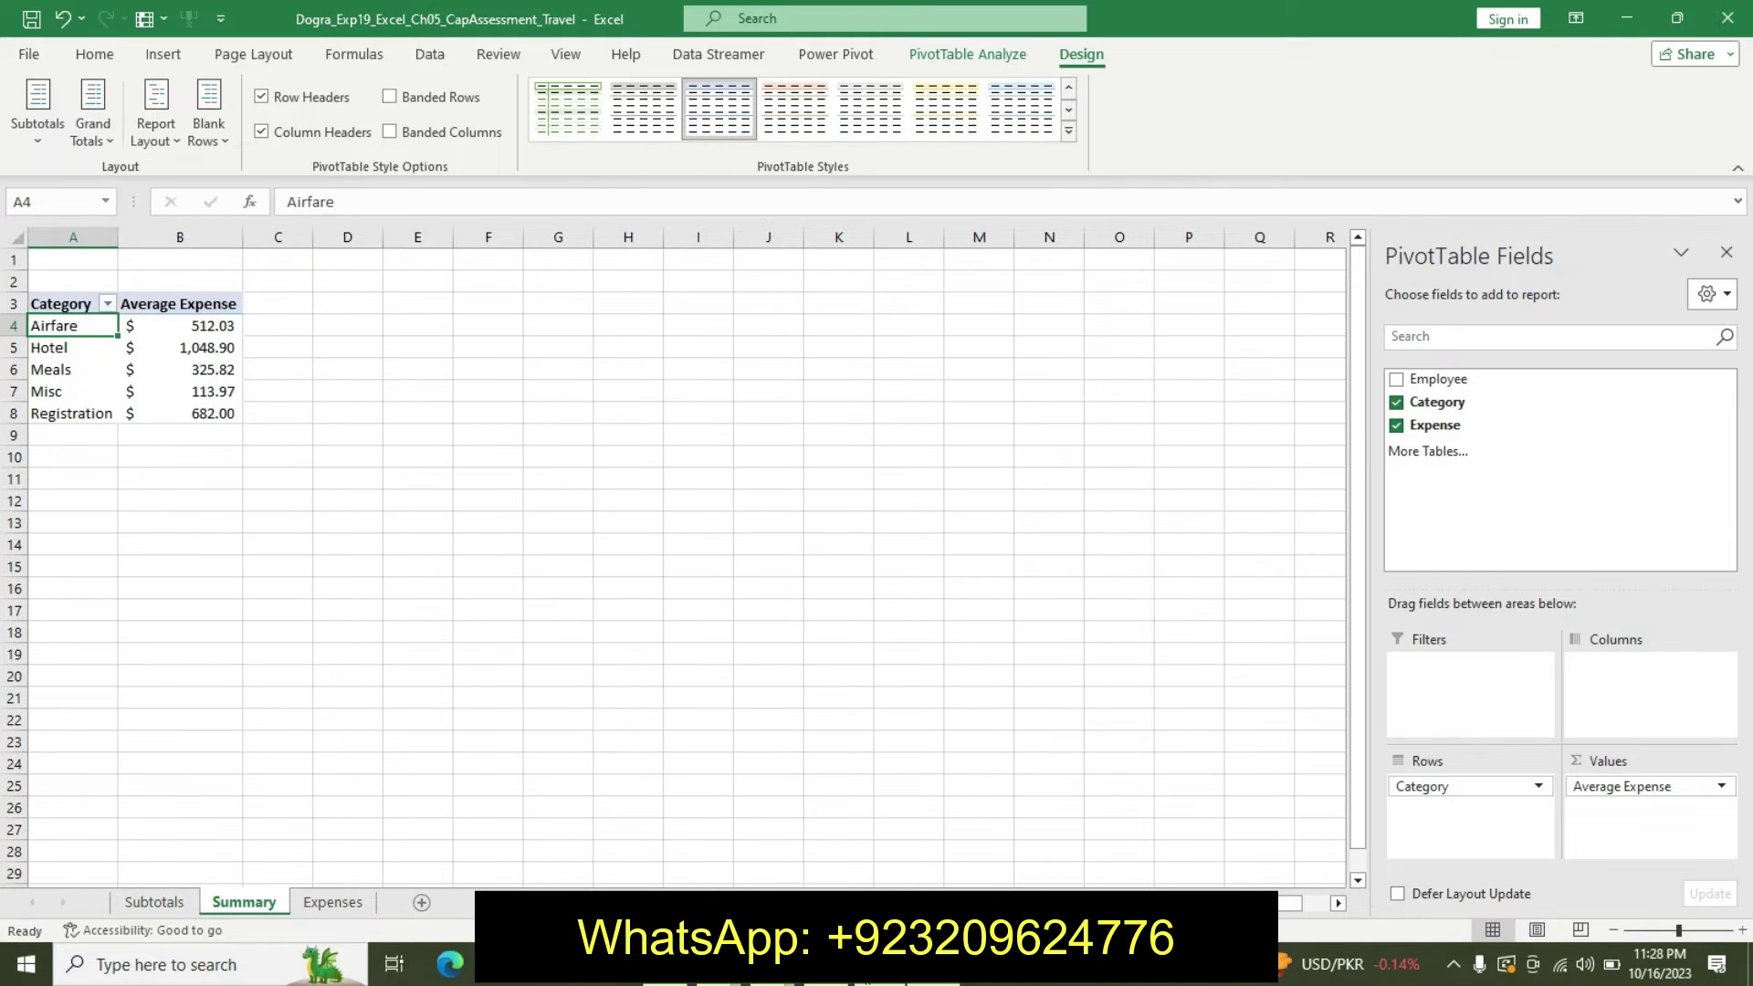
key(alt+Tab)
Undo the step 9 formatting so it returns to plain text
key(ctrl+z)
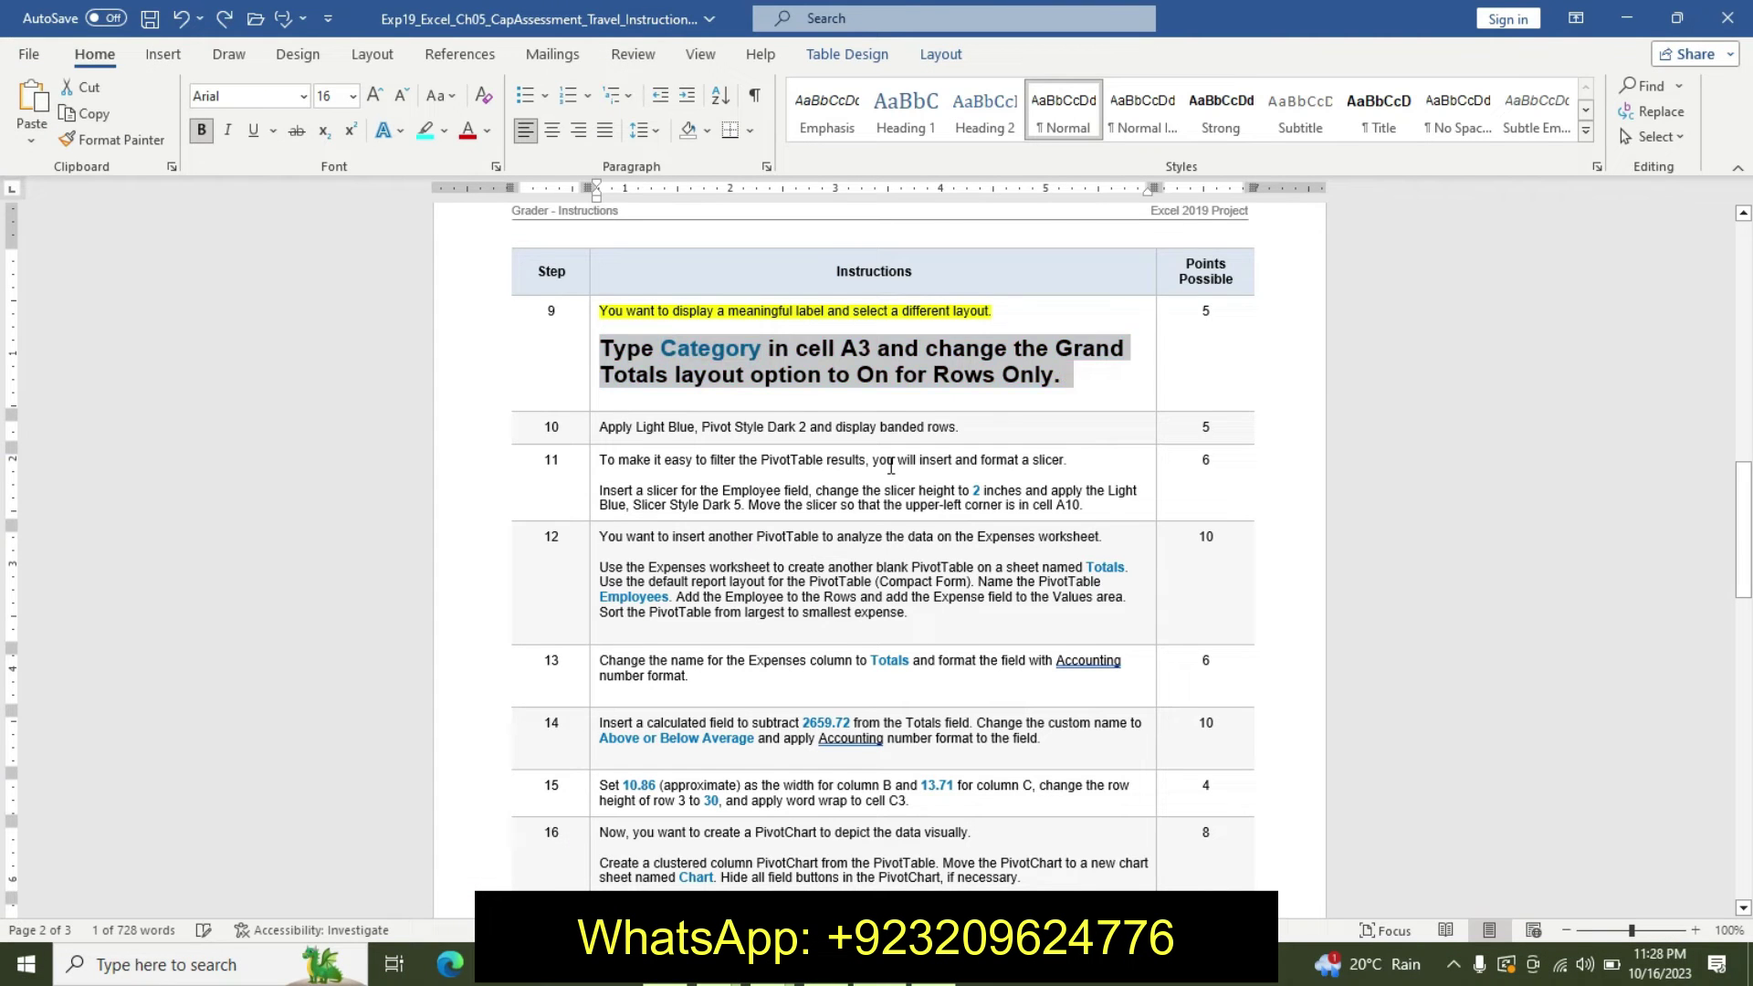
key(ctrl+z)
key(ctrl+z)
mouse_move(1744, 525)
mouse_down()
mouse_move(1744, 701)
mouse_move(1723, 563)
mouse_up()
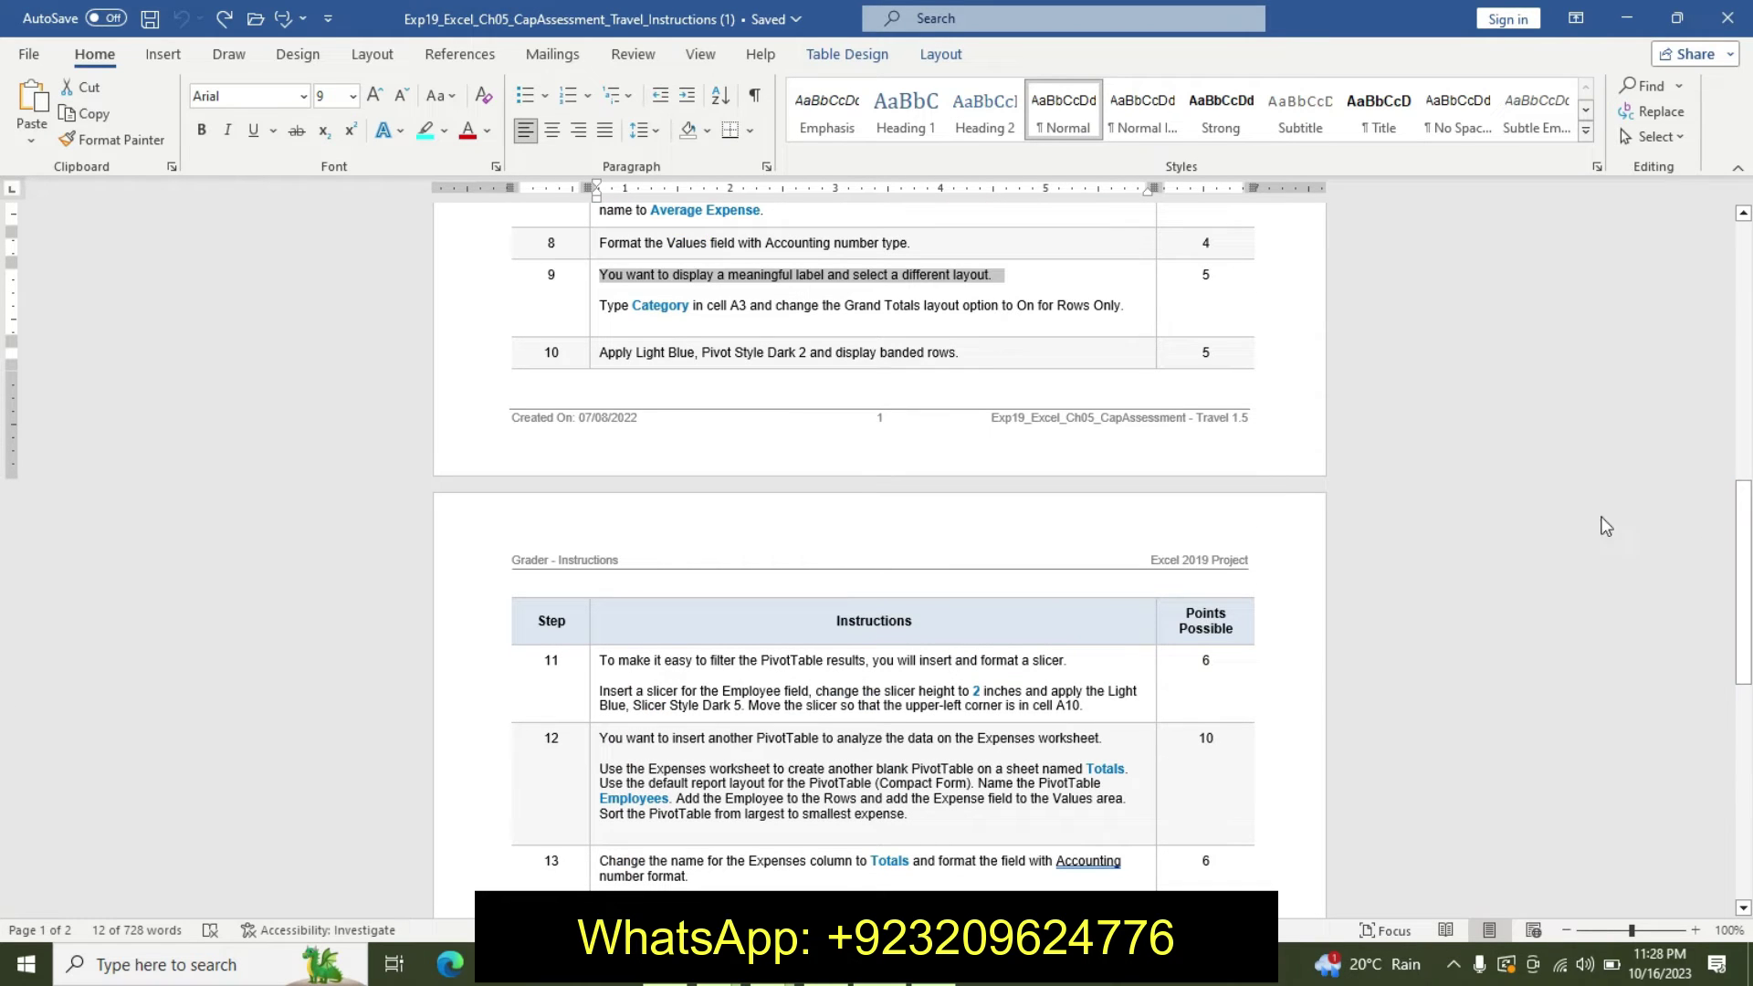
Make step 10's instruction 14 pt, bold, with cyan highlight
click(595, 356)
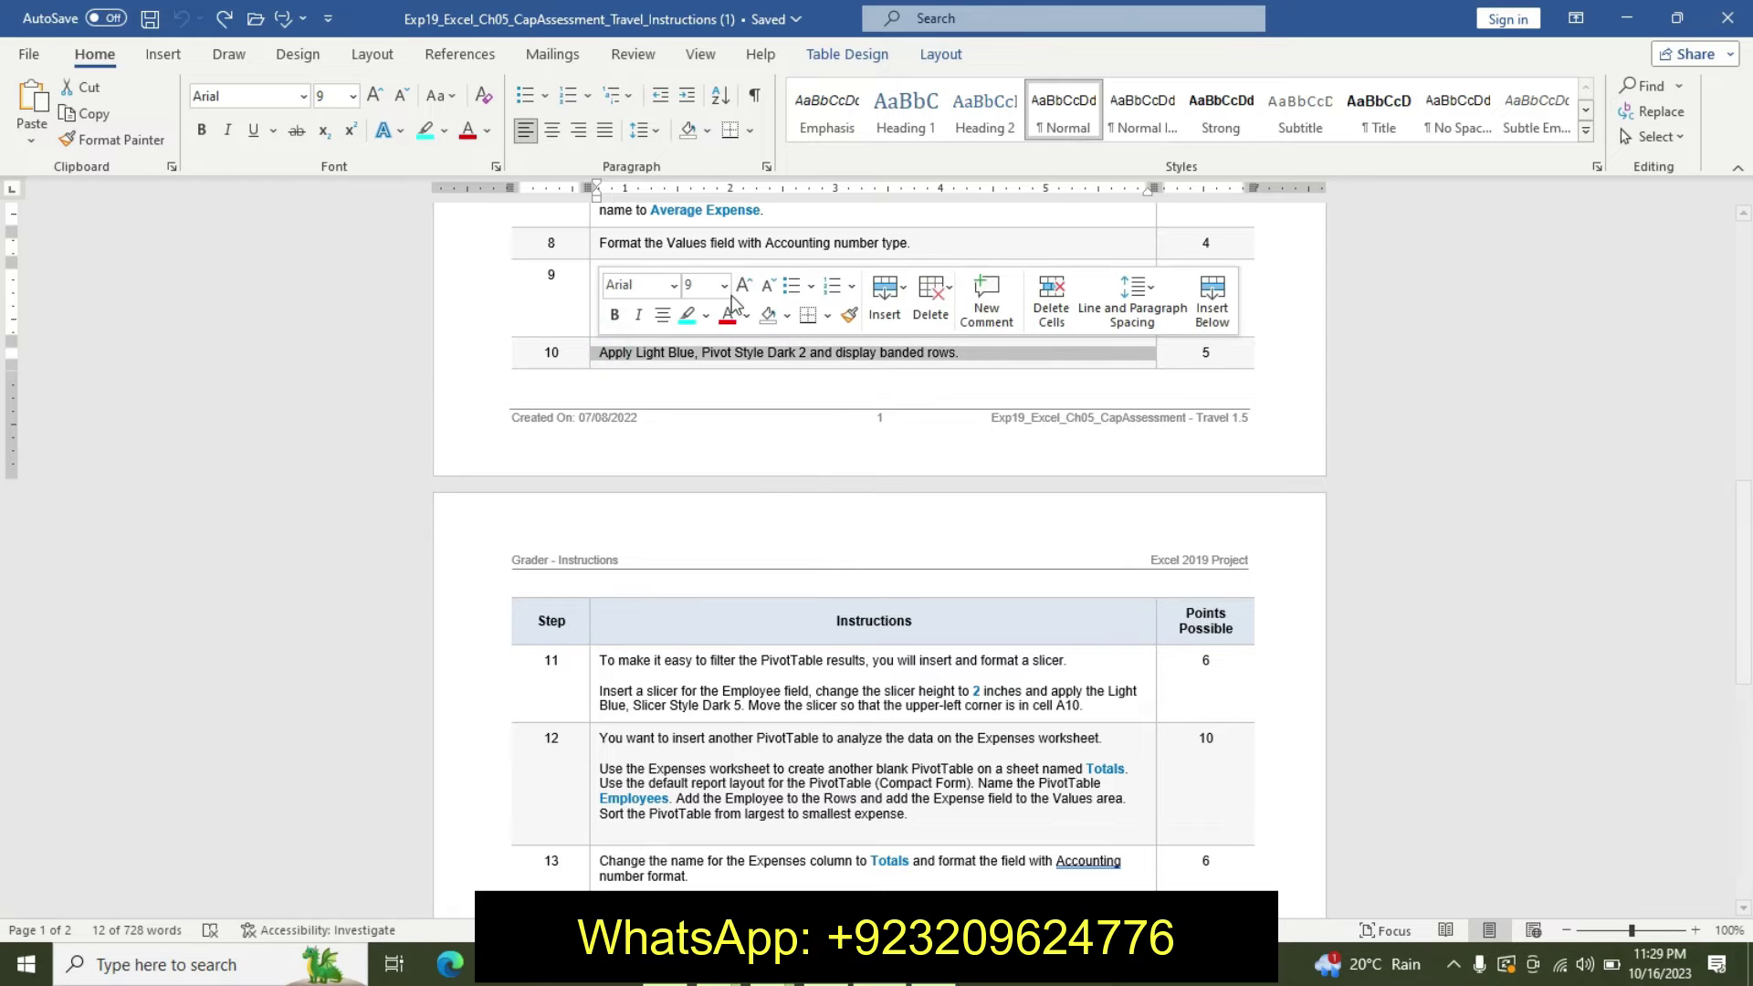
click(724, 286)
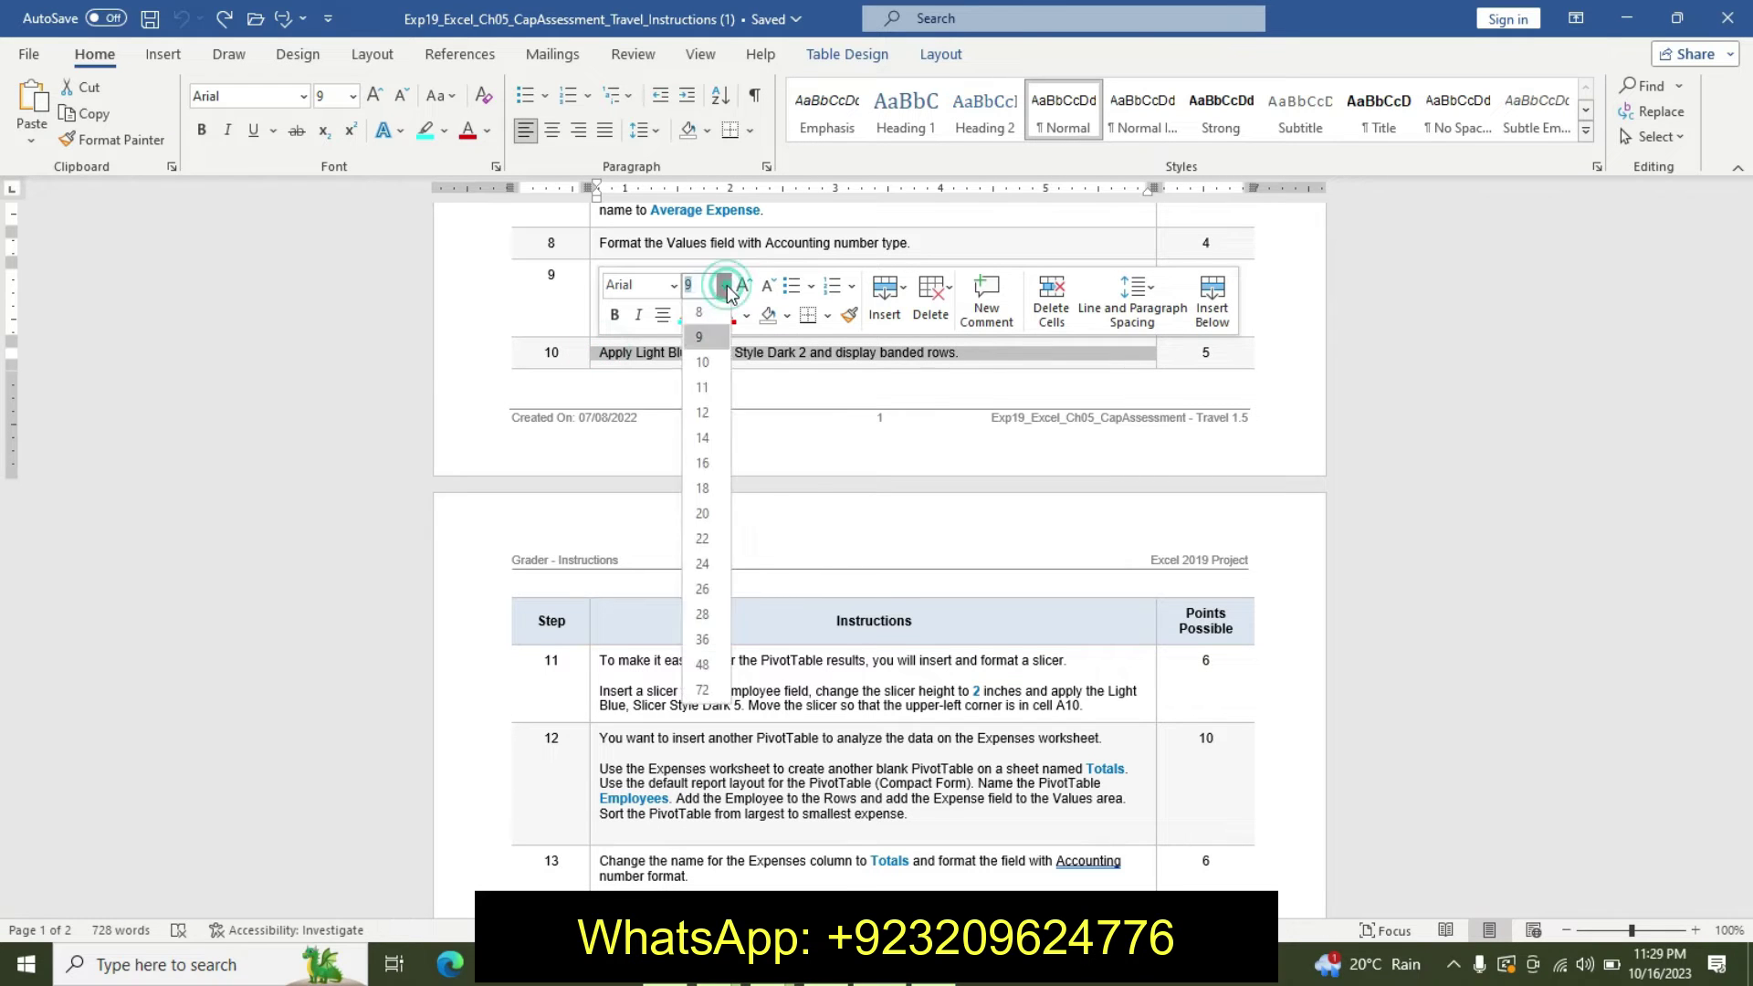
click(703, 428)
click(614, 333)
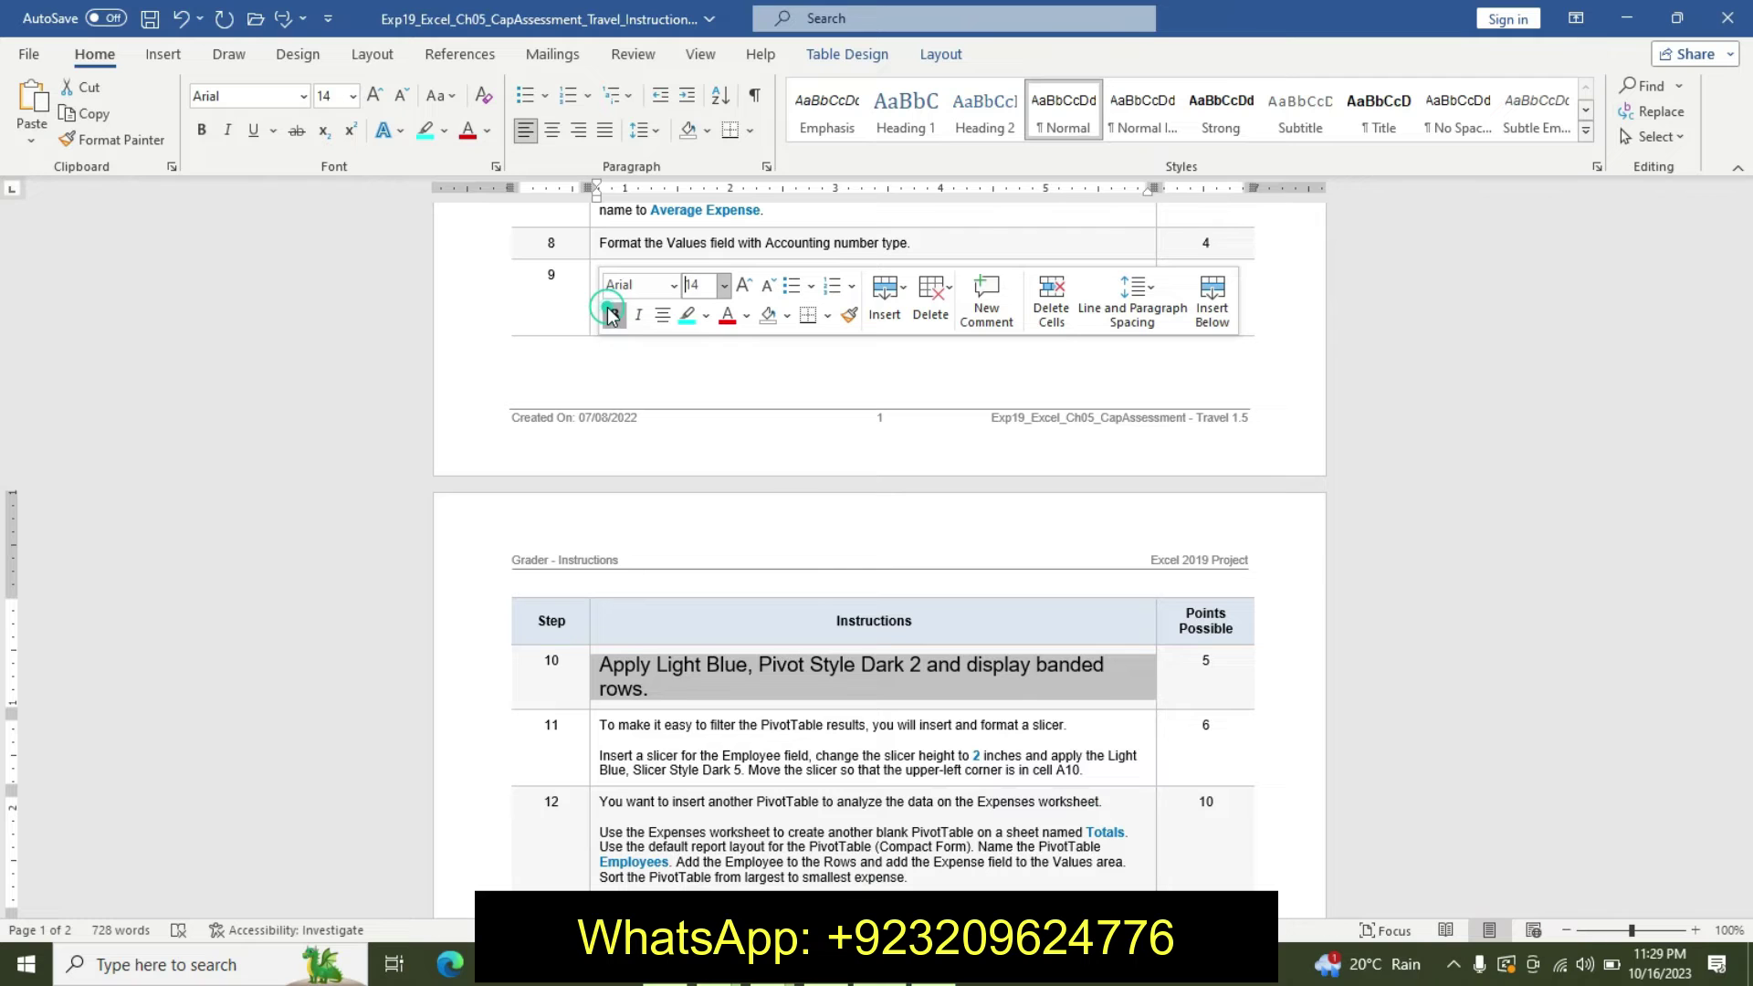
click(686, 315)
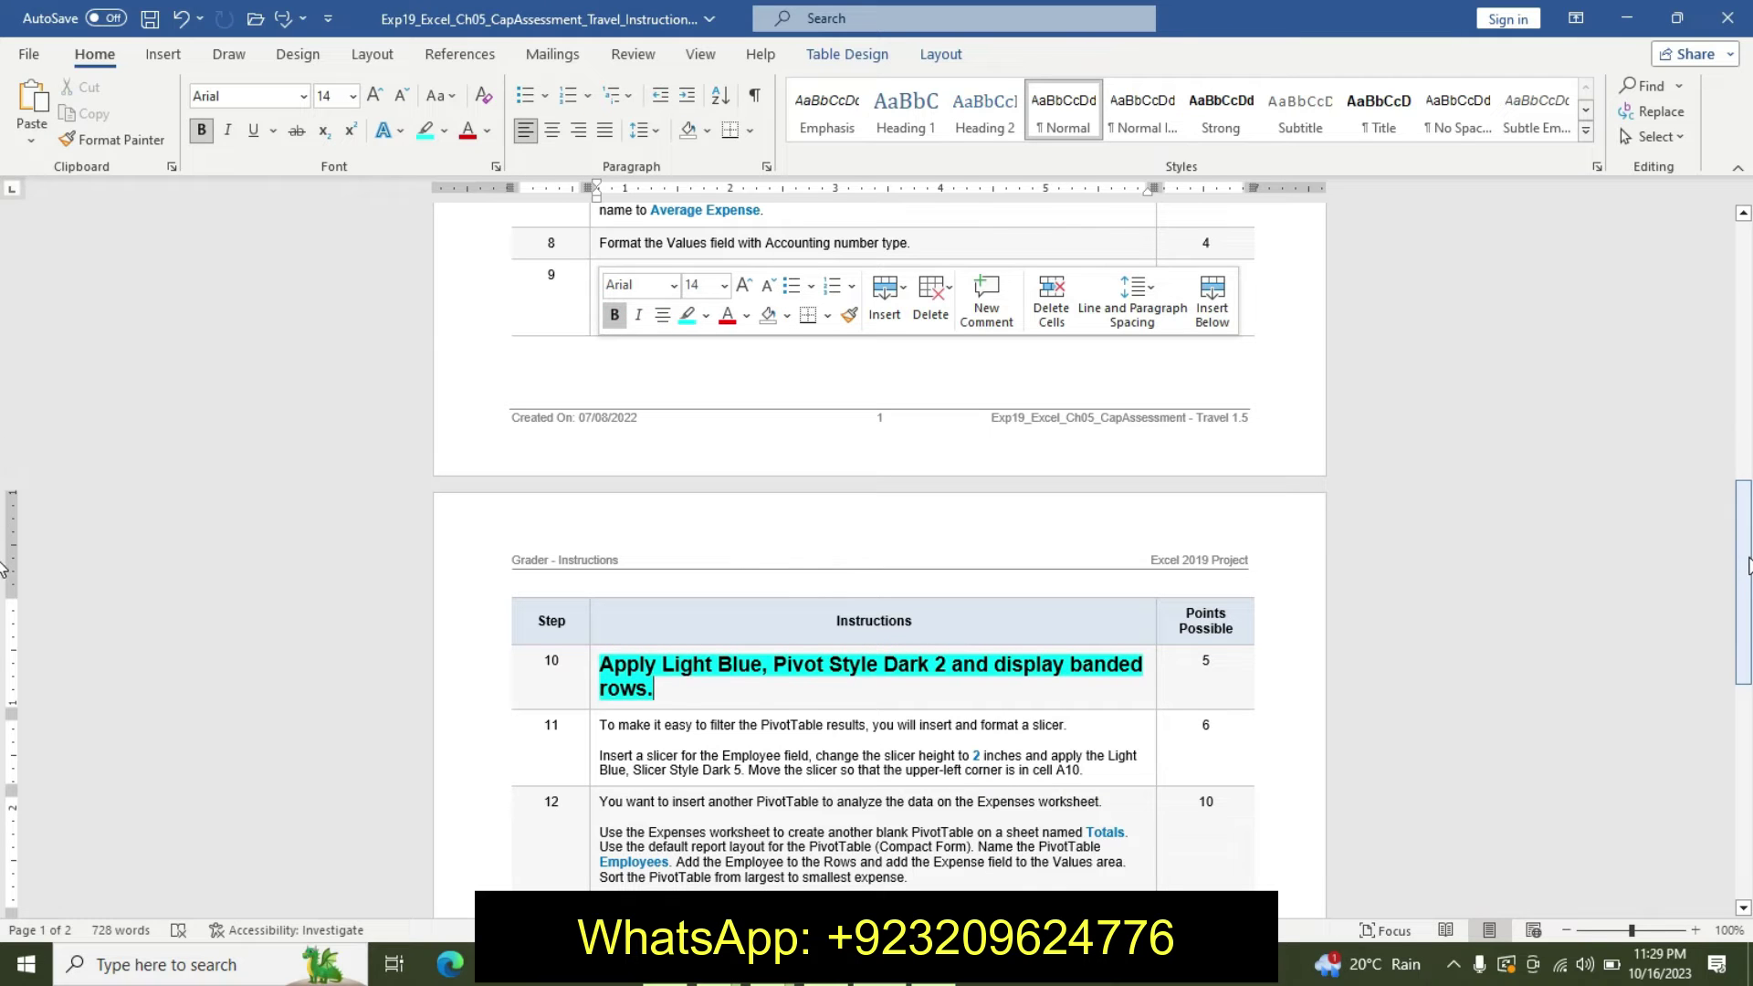
drag(1744, 584, 1746, 696)
drag(630, 291, 964, 308)
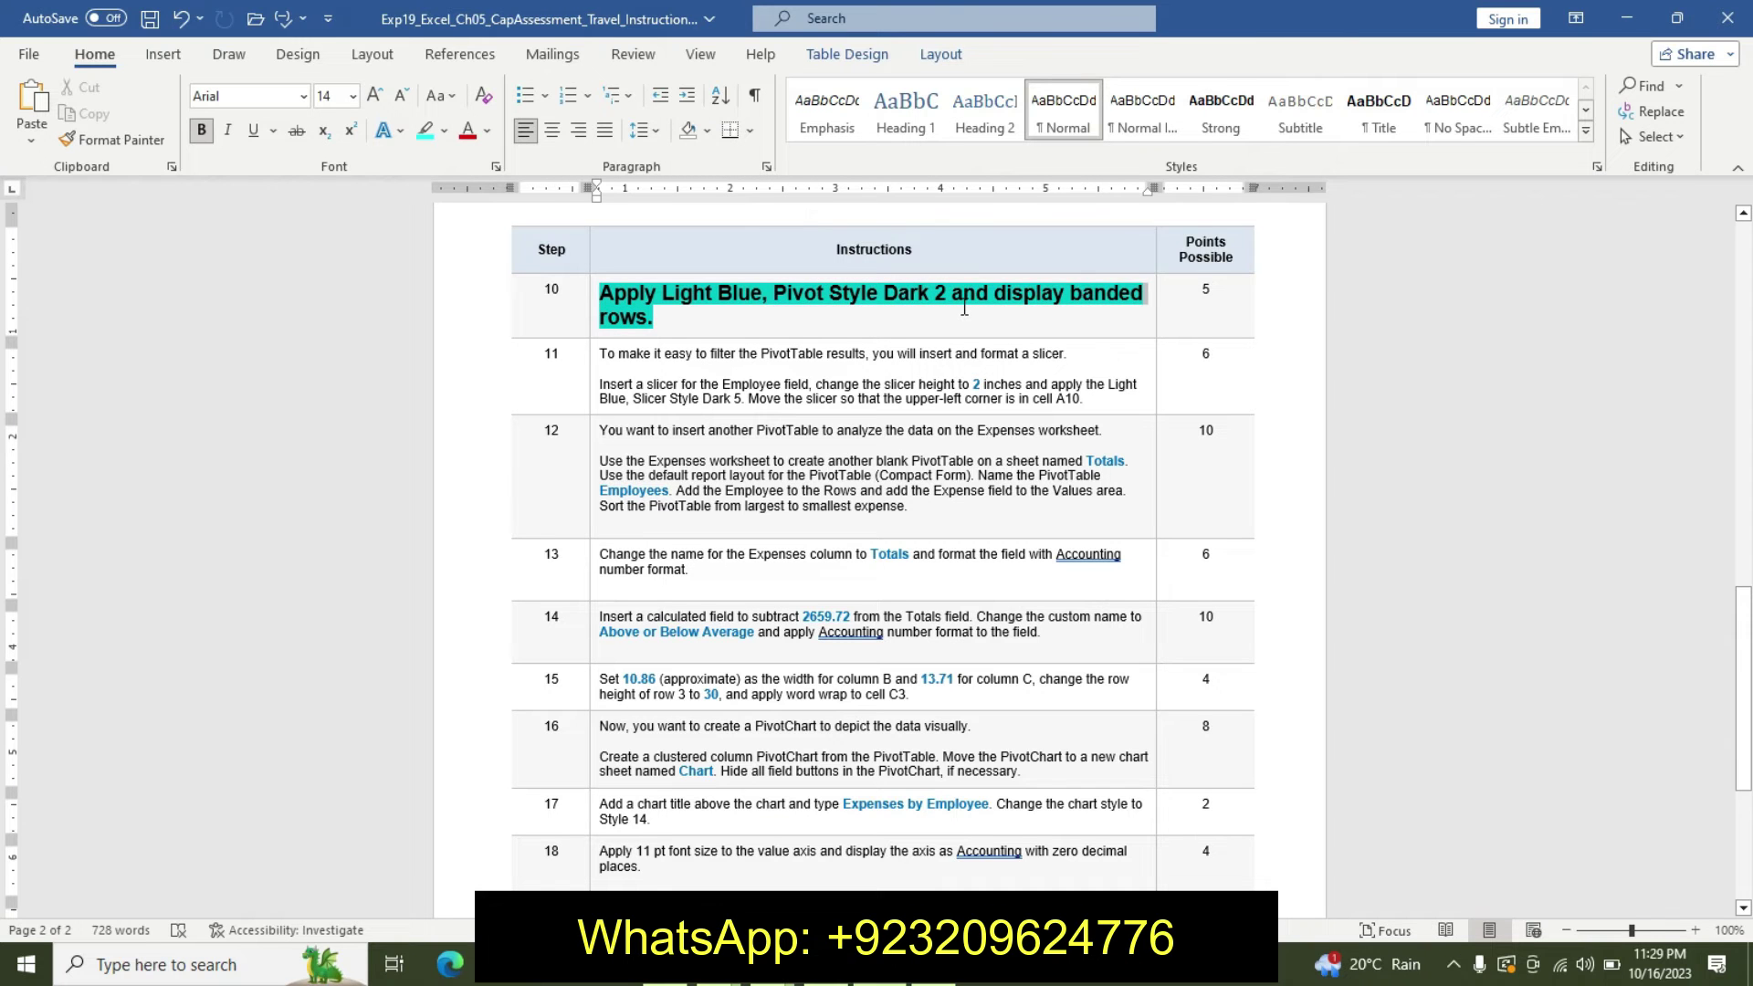
key(alt+Tab)
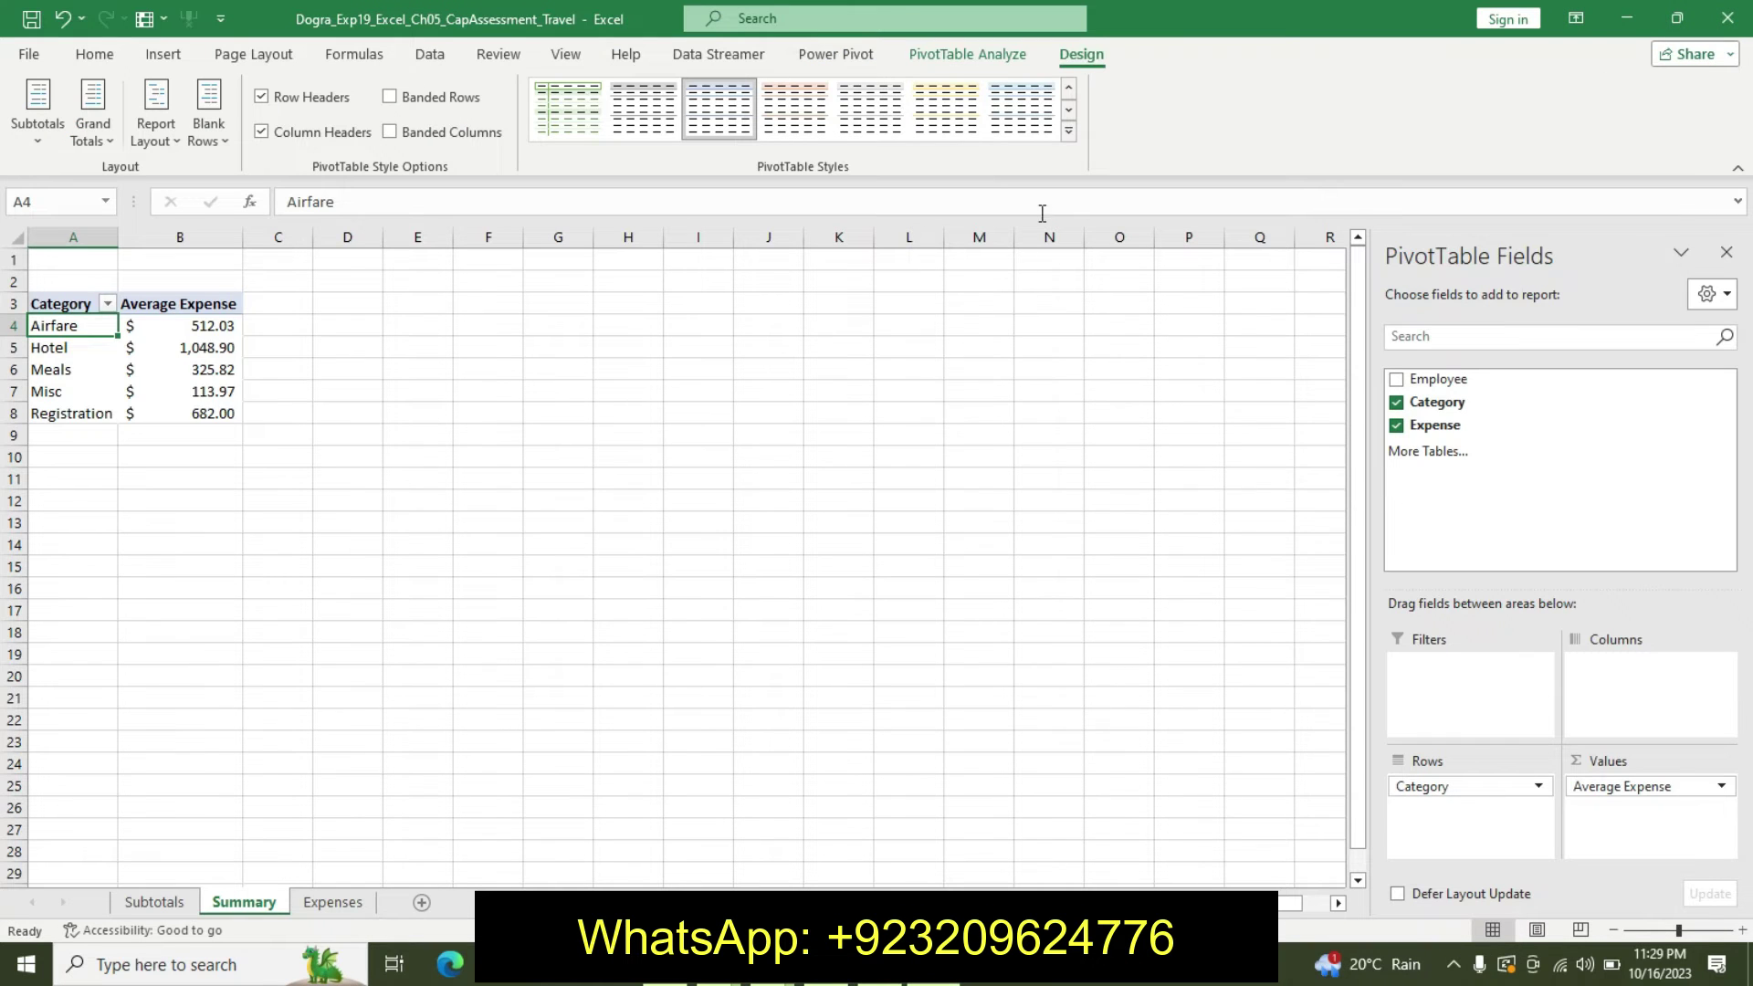
Apply the Light Blue, Pivot Style Dark 2 style to the Summary PivotTable
click(1068, 131)
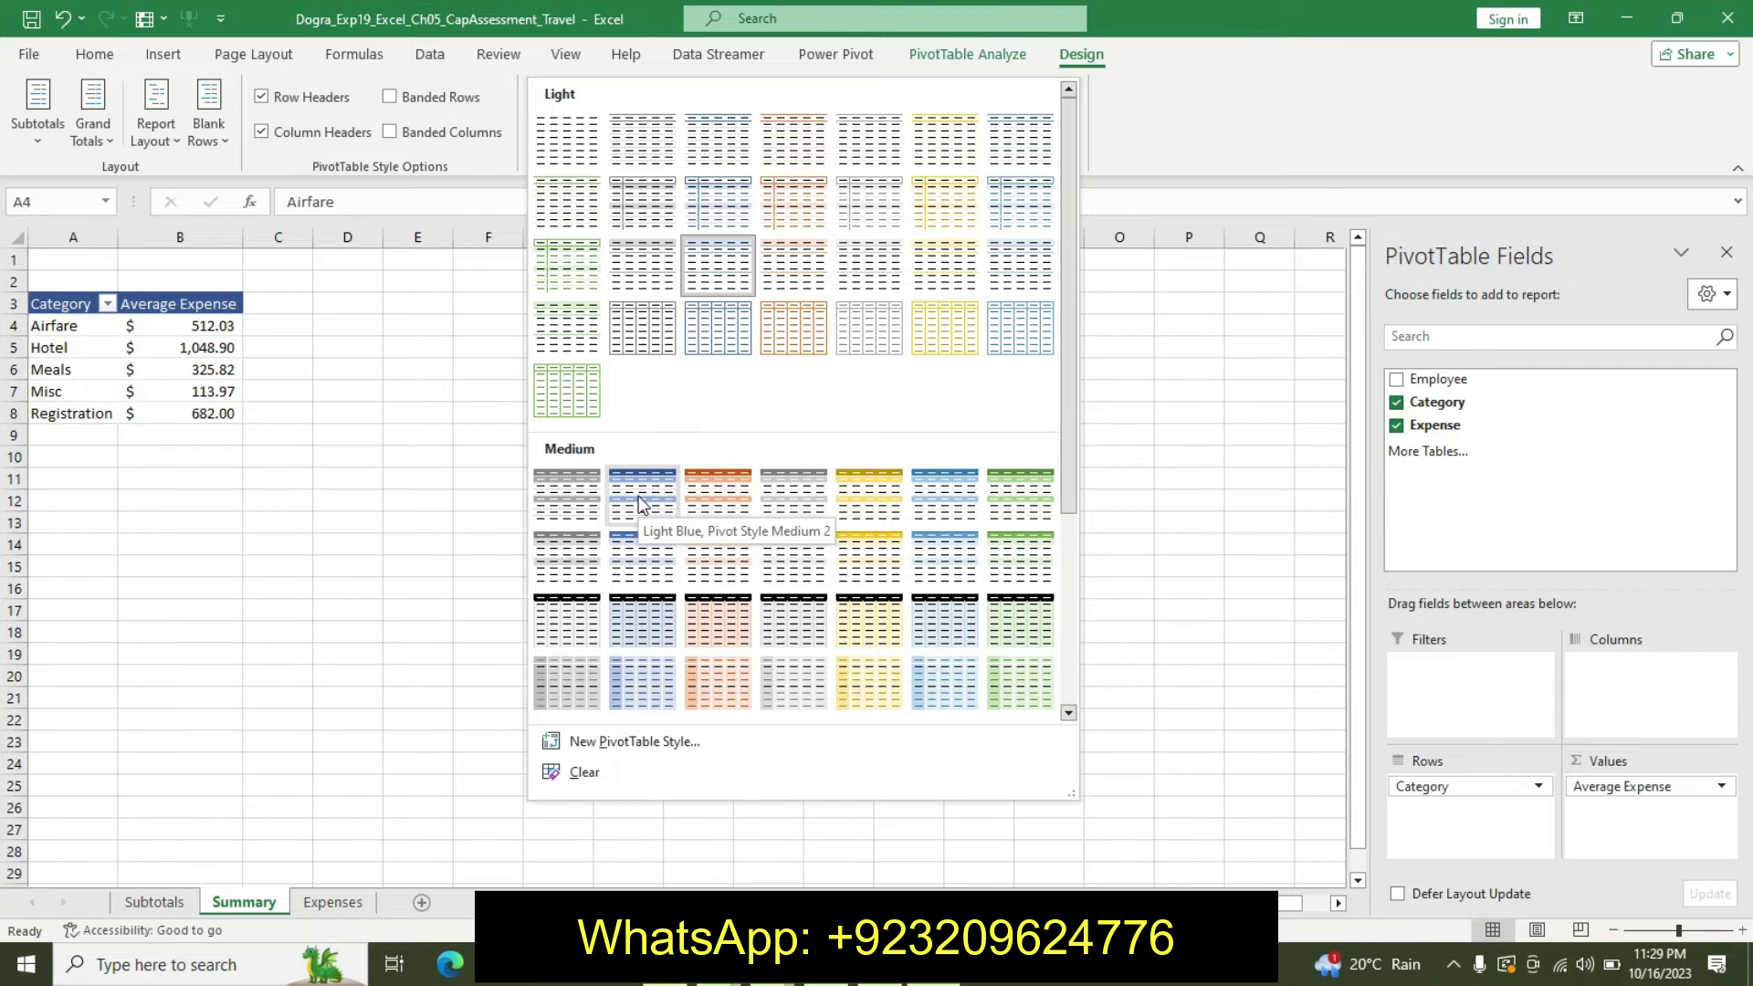
click(639, 495)
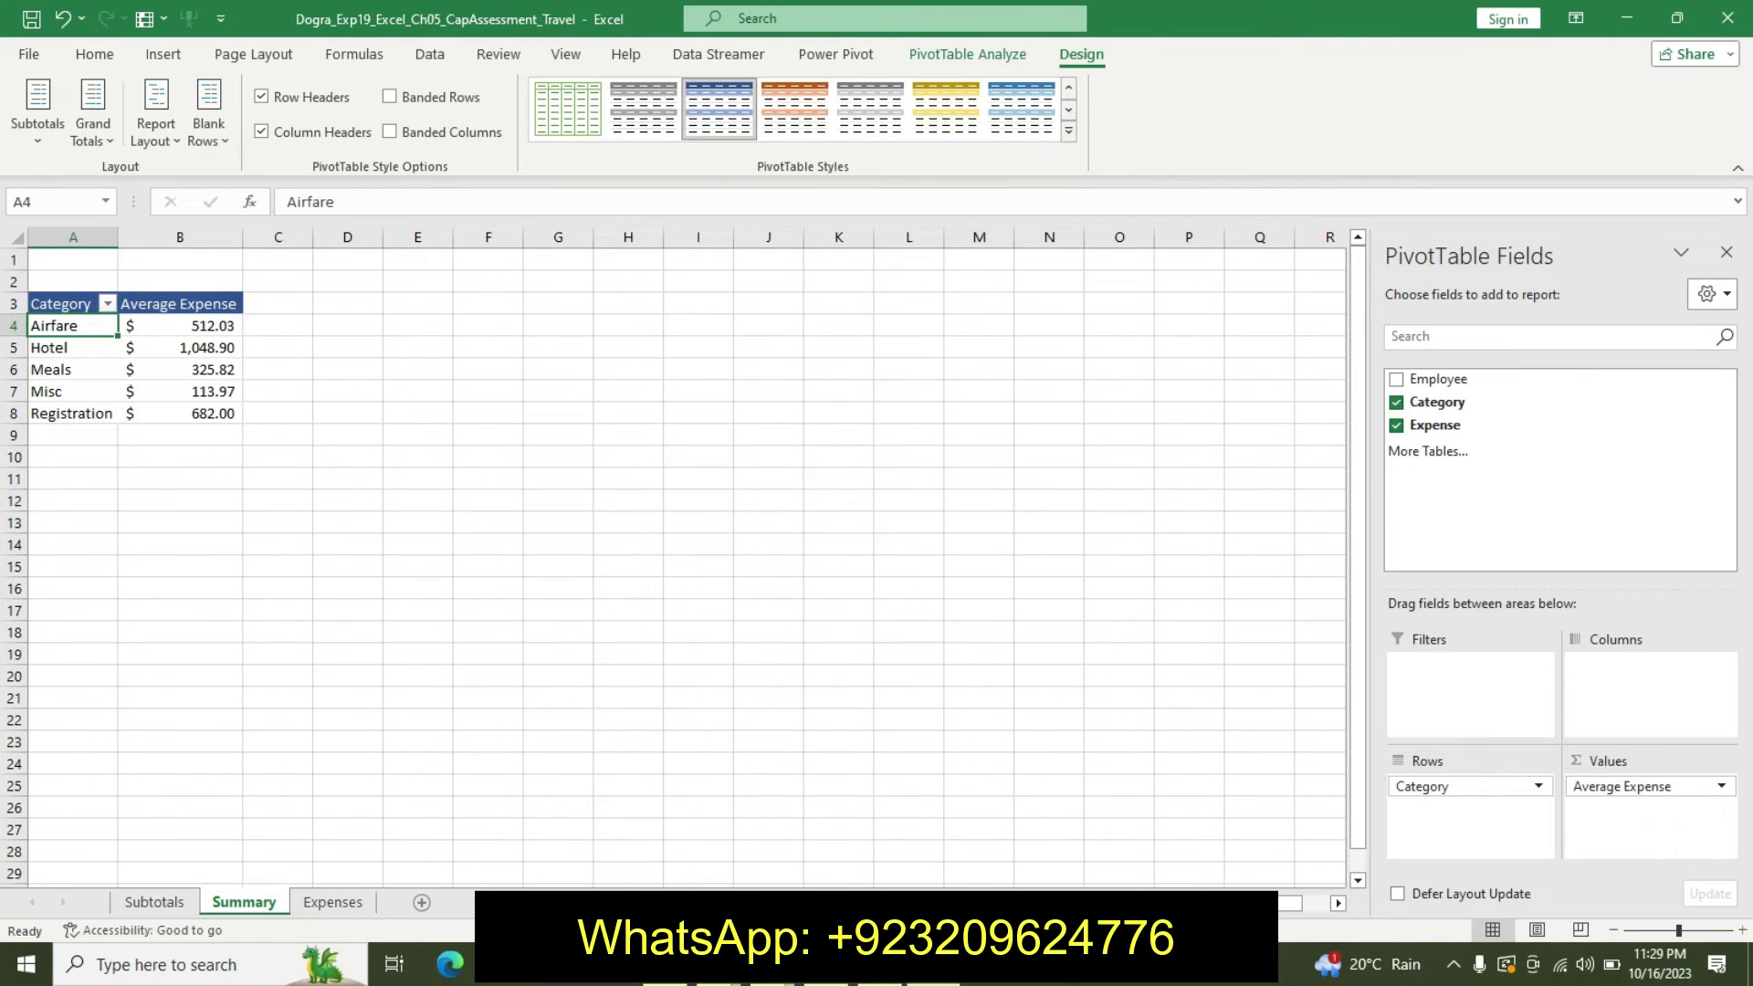
key(alt+Tab)
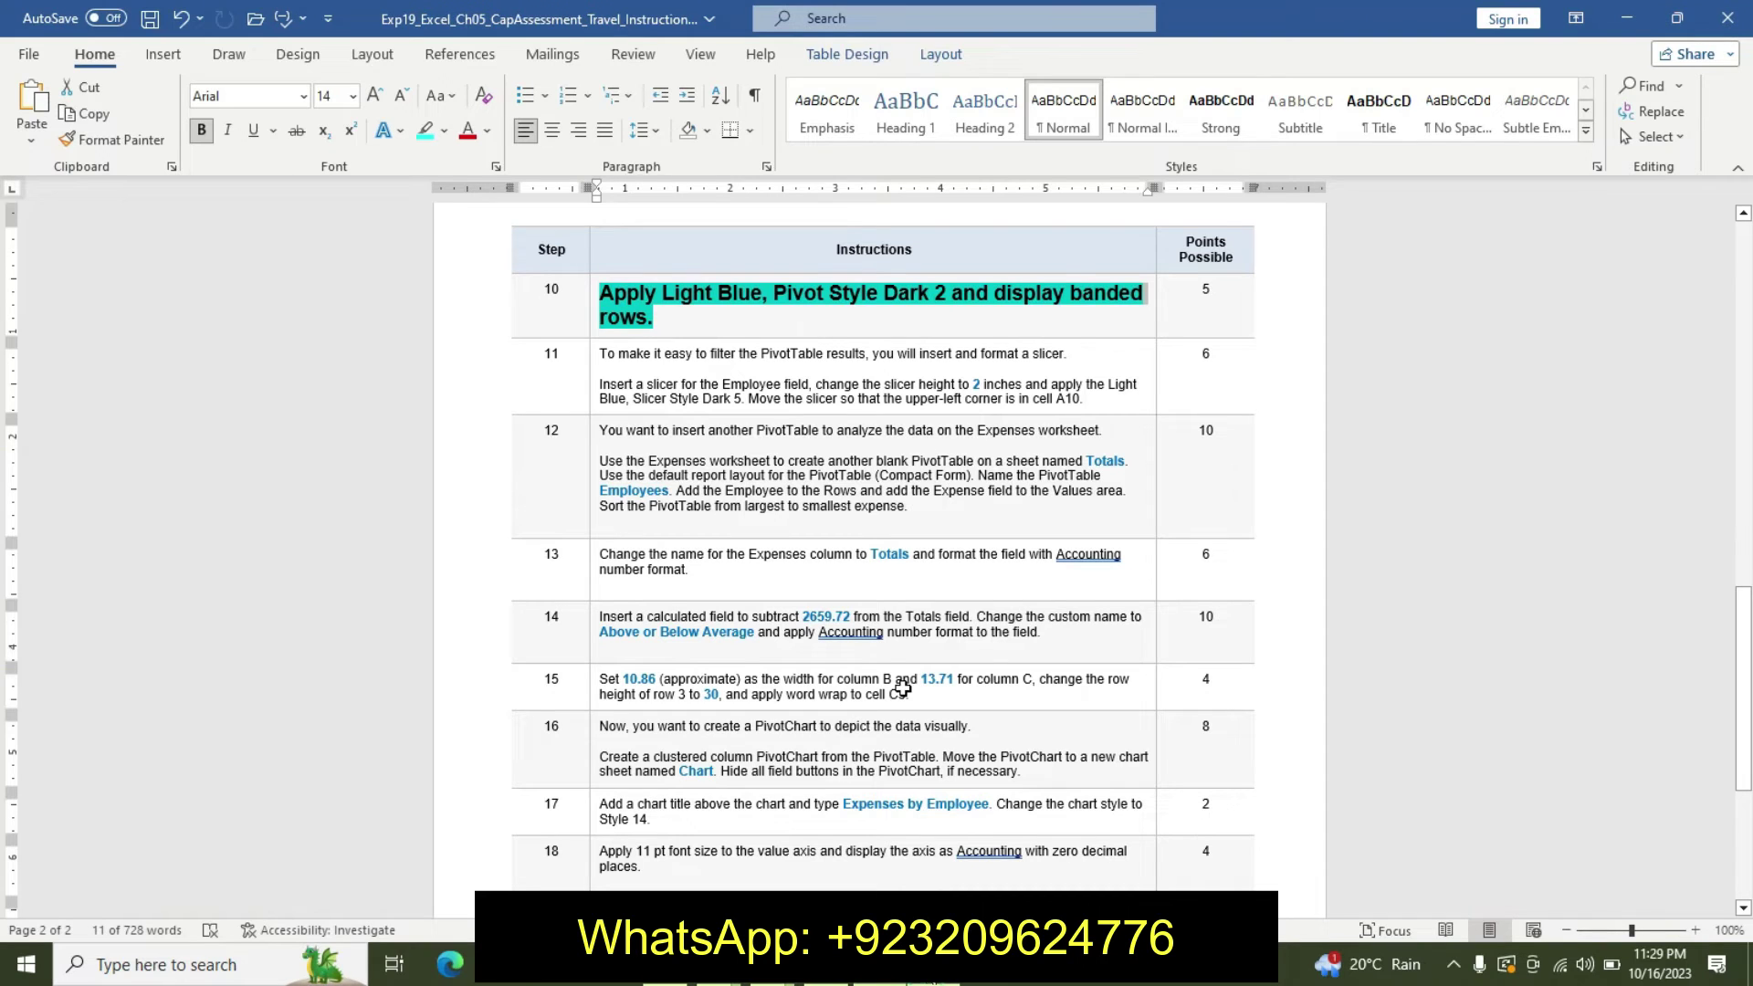
key(alt+Tab)
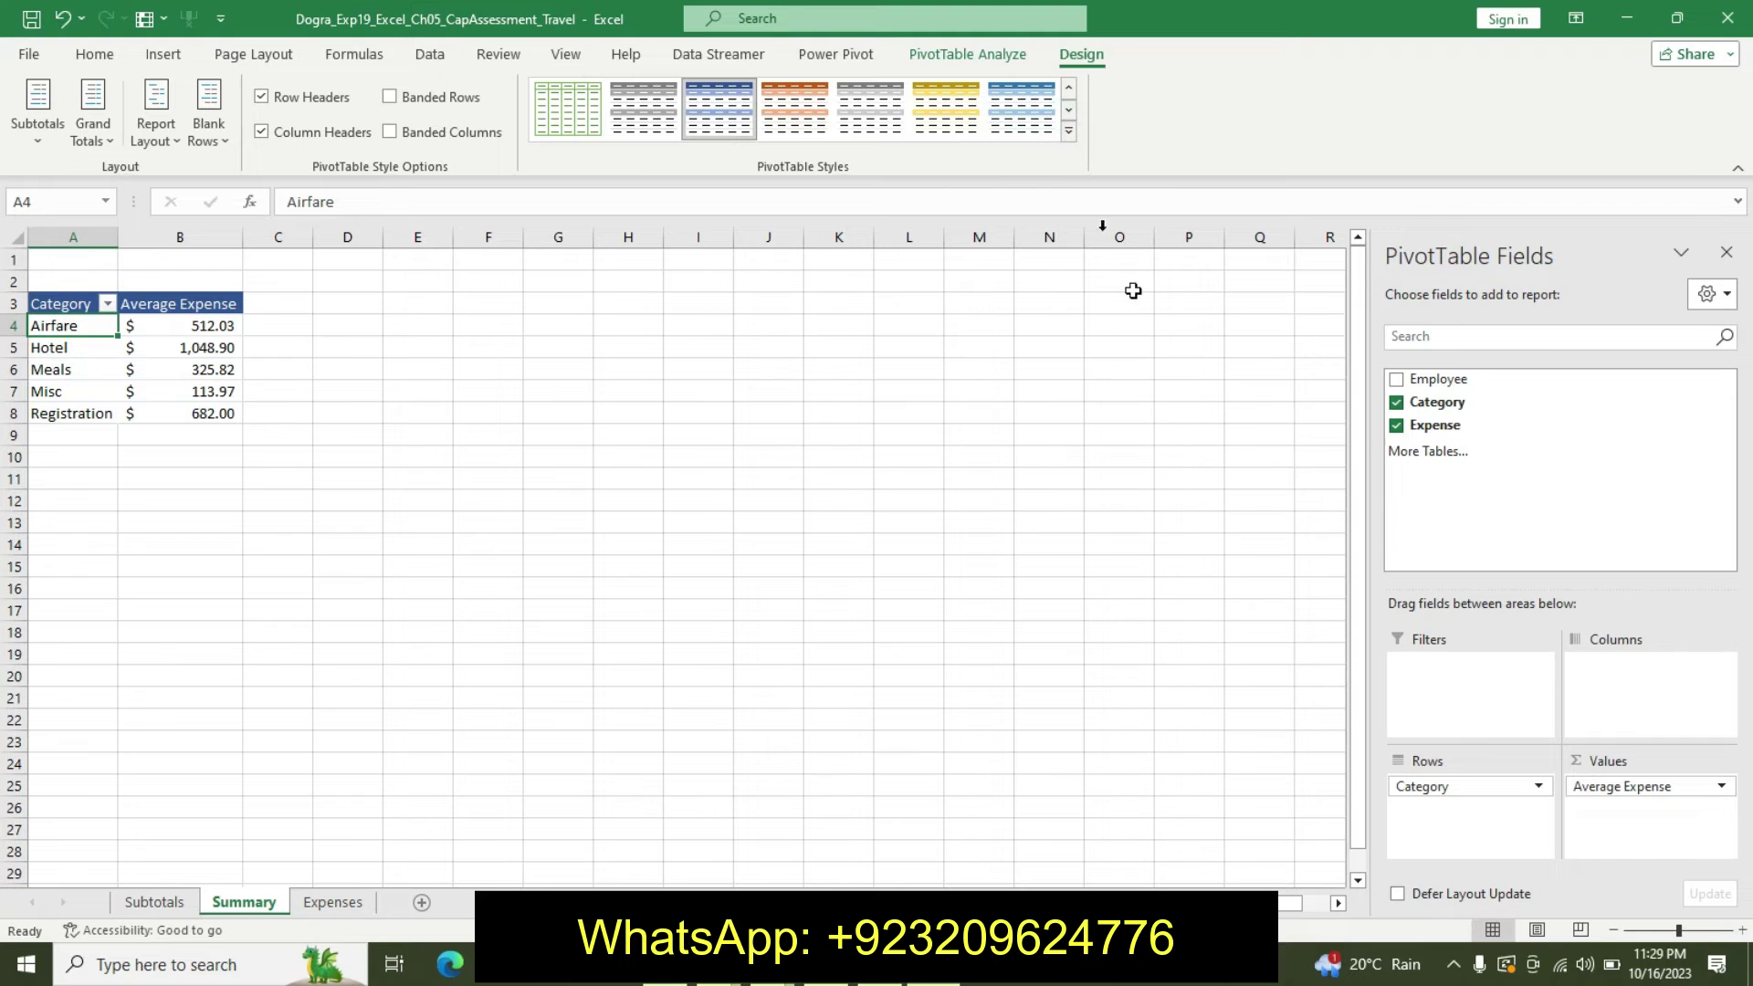
click(1069, 132)
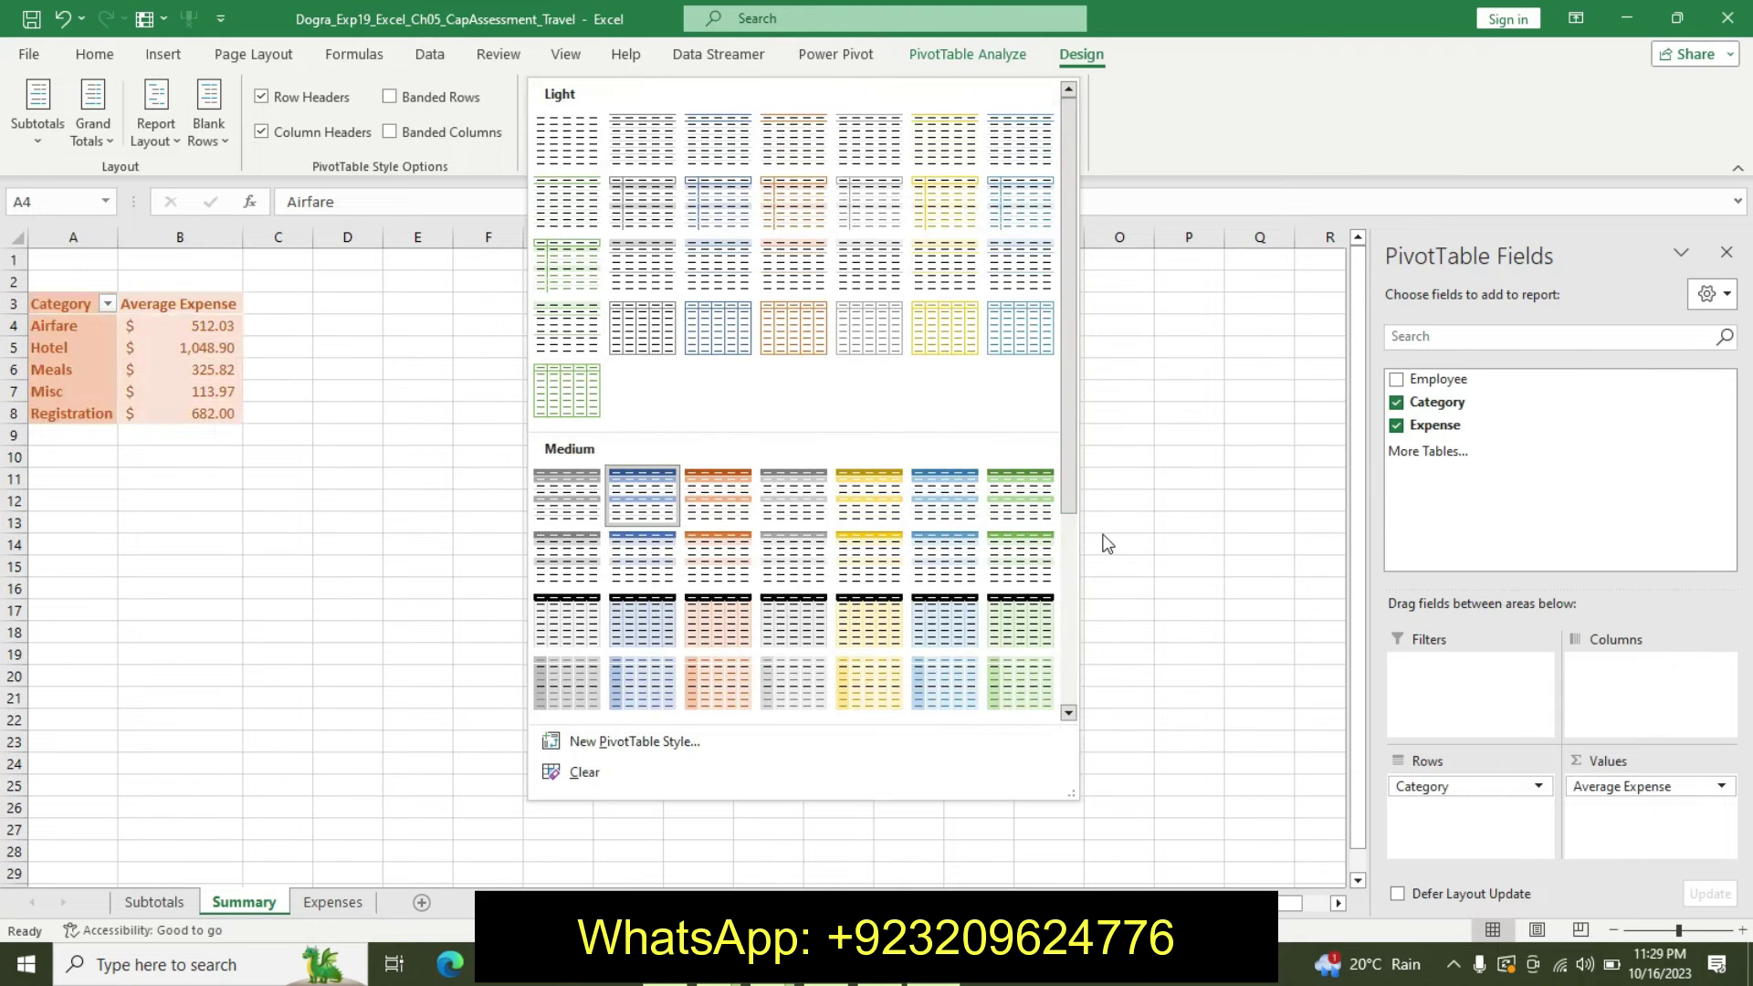
drag(1071, 491, 1050, 853)
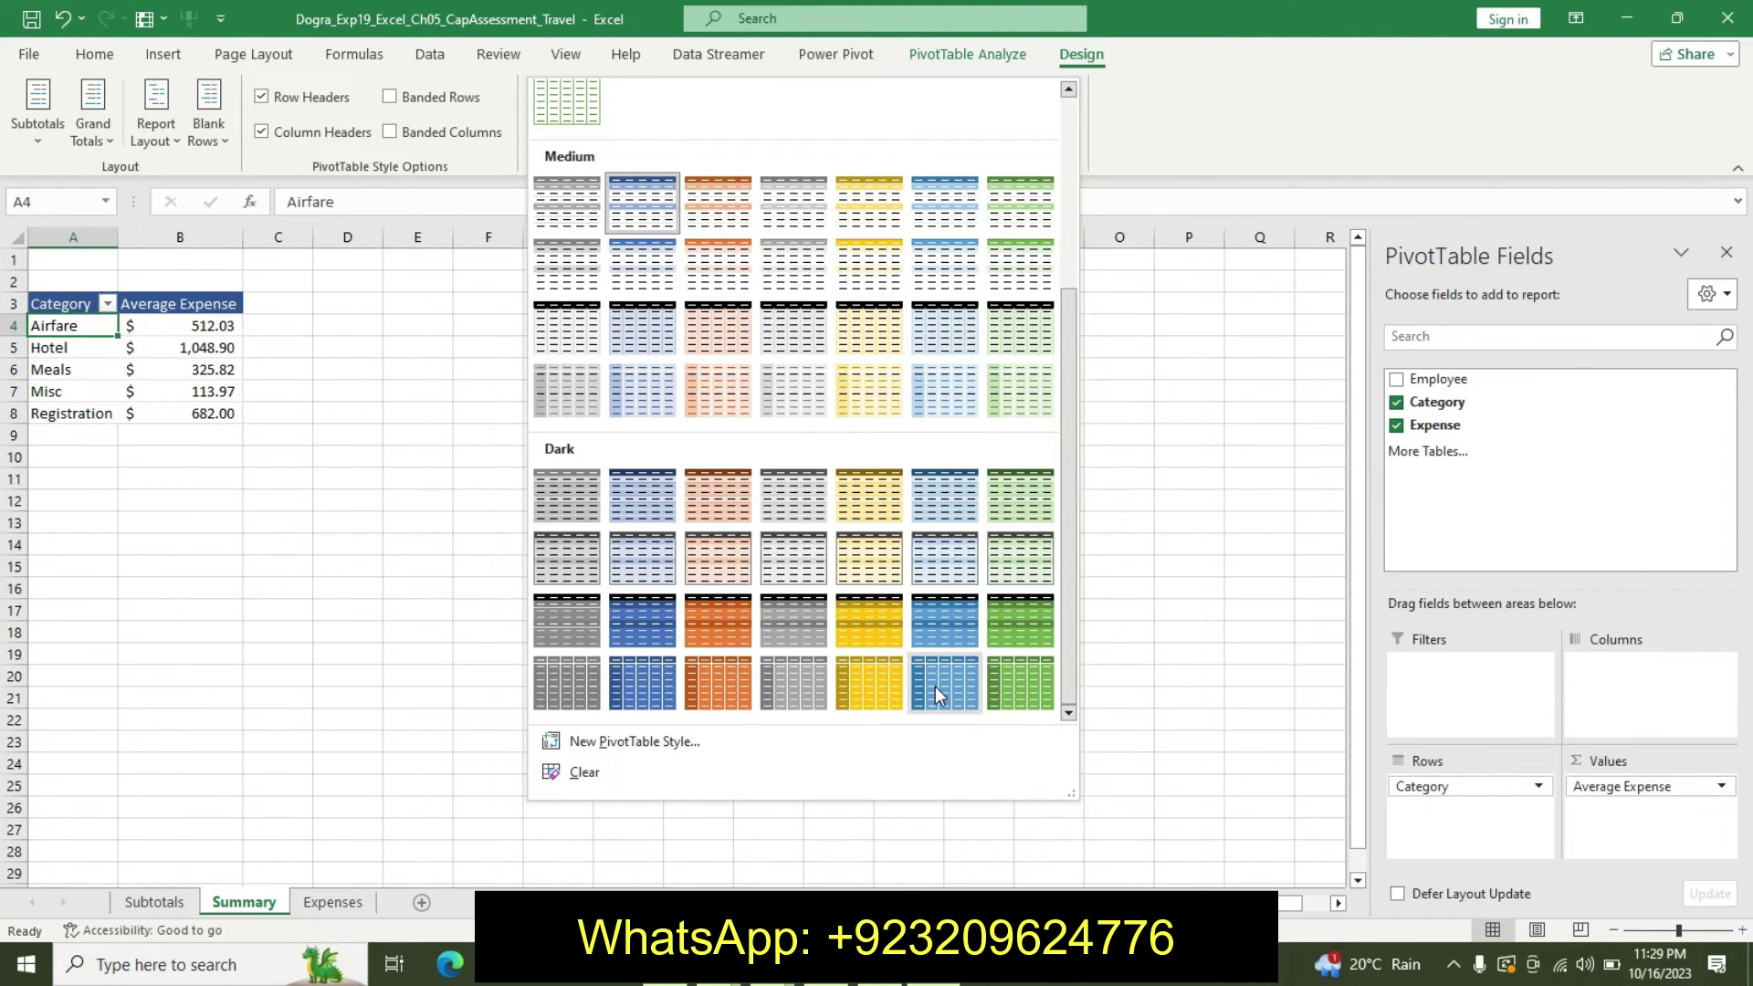
click(658, 508)
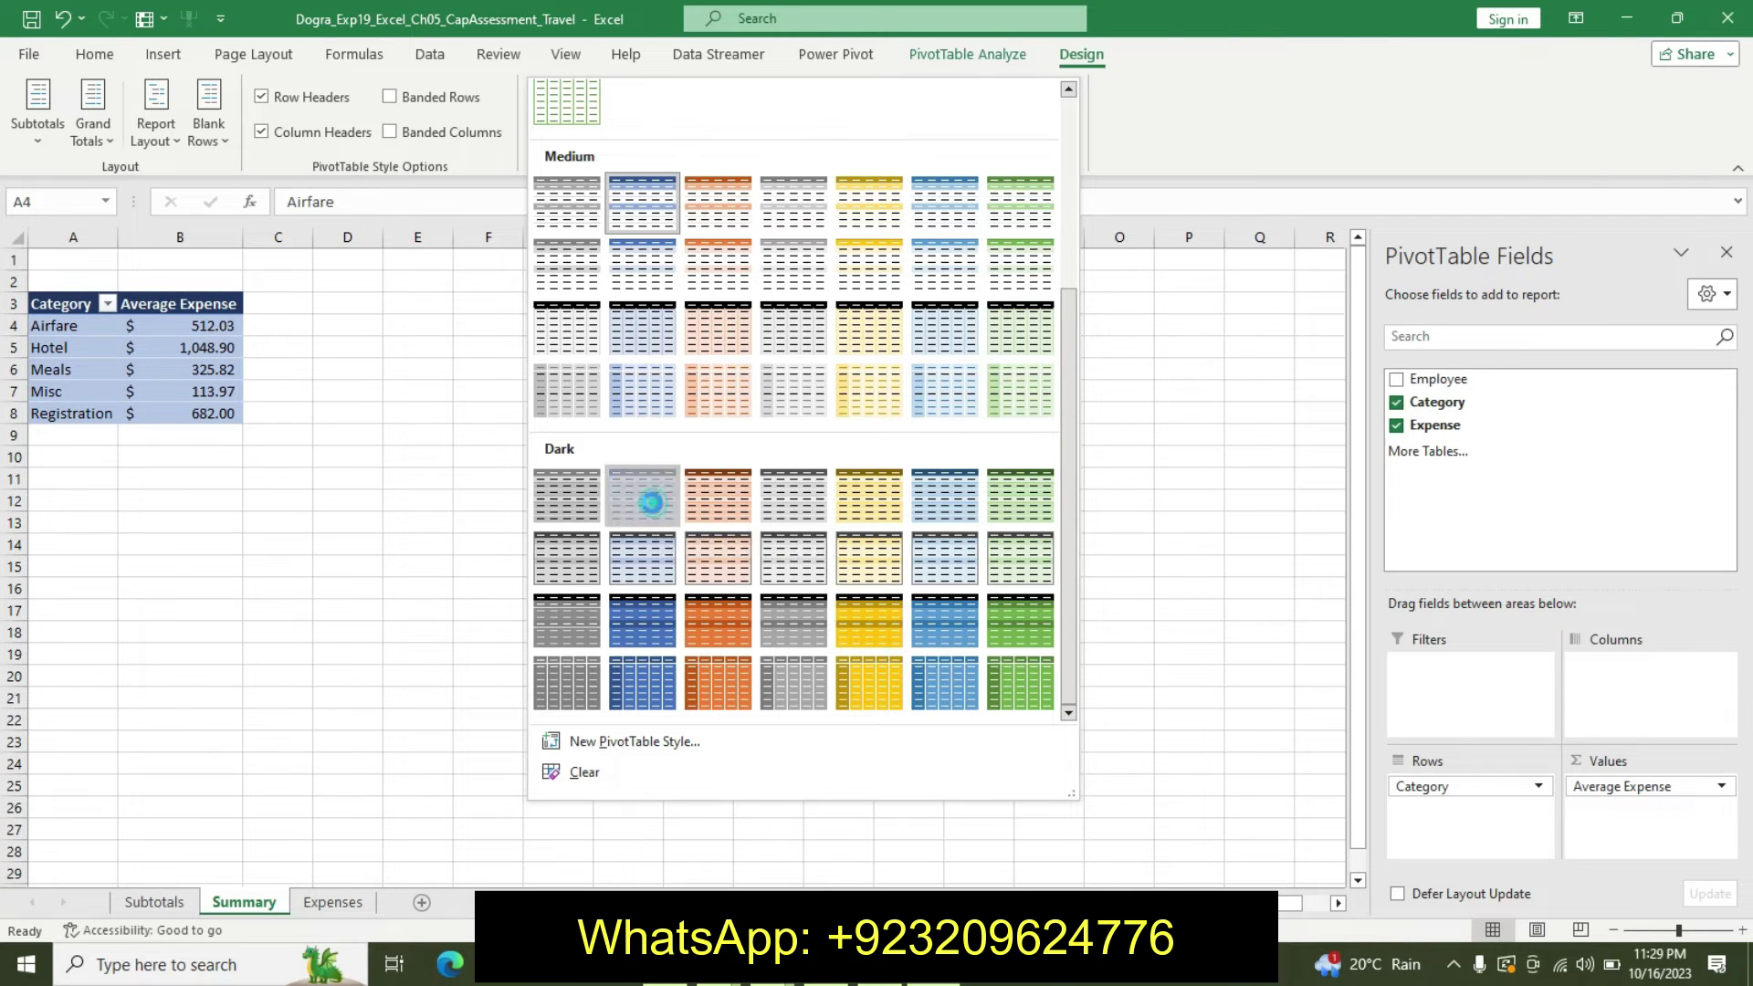
Turn on Banded Rows and undo step 10's emphasis formatting in Word
key(alt+Tab)
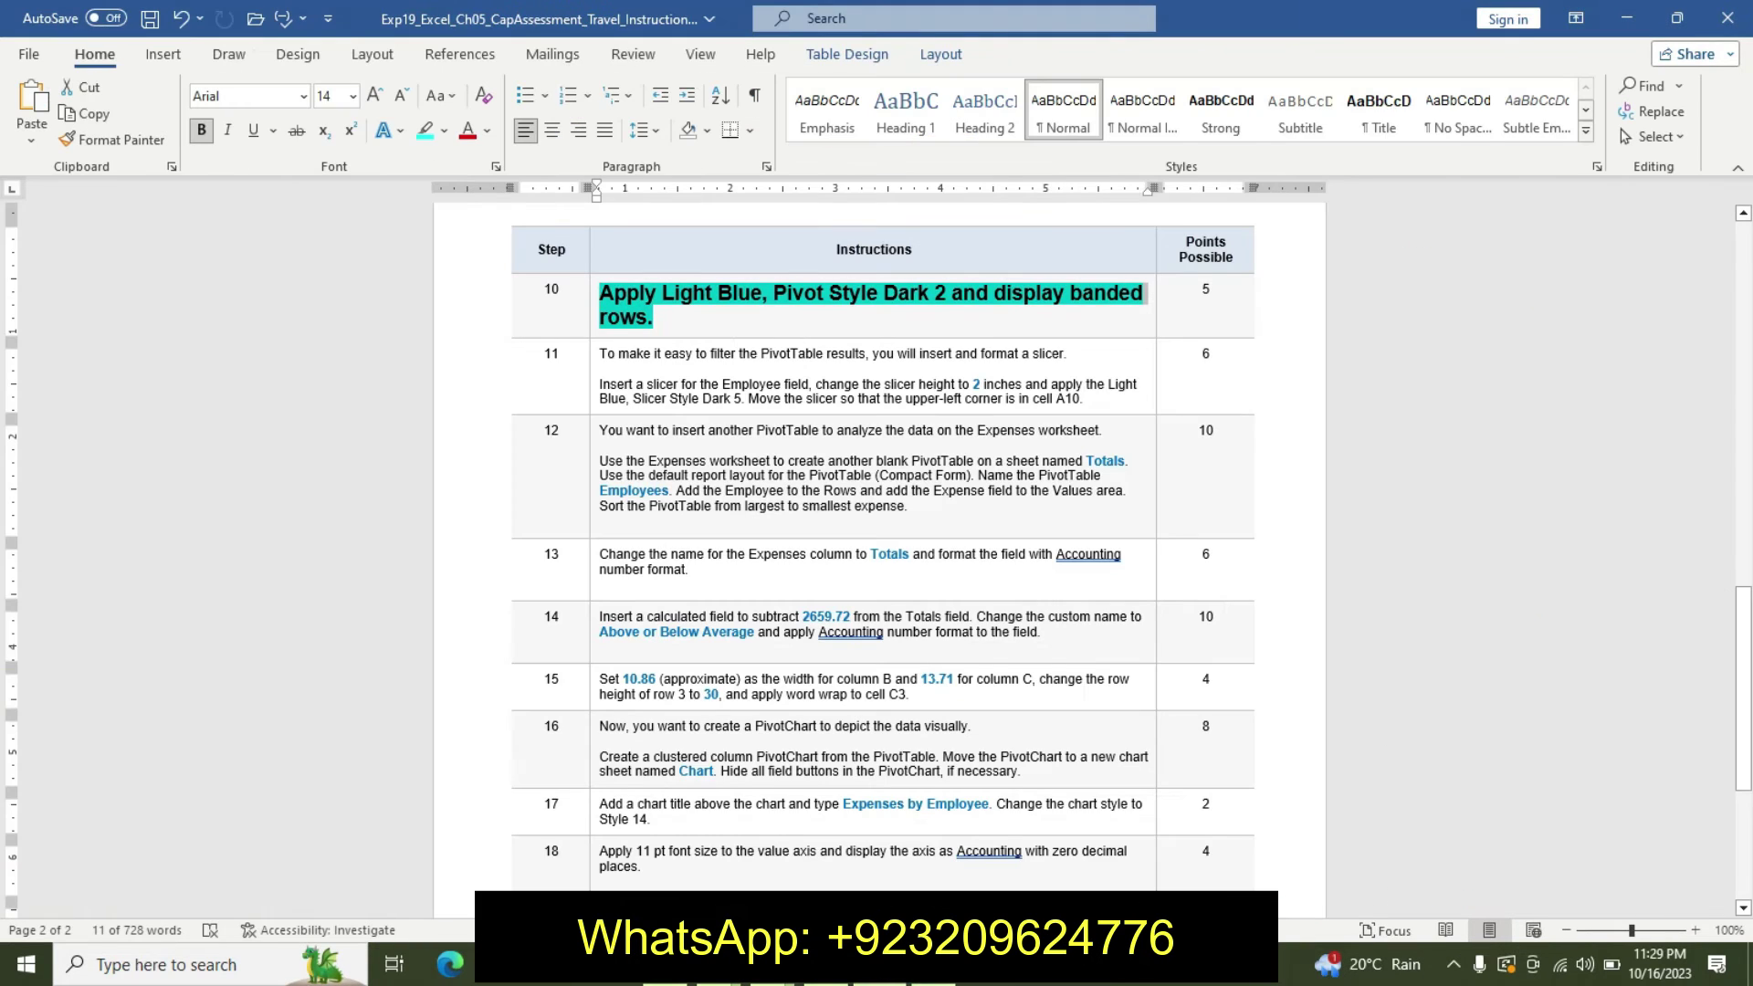
key(alt+Tab)
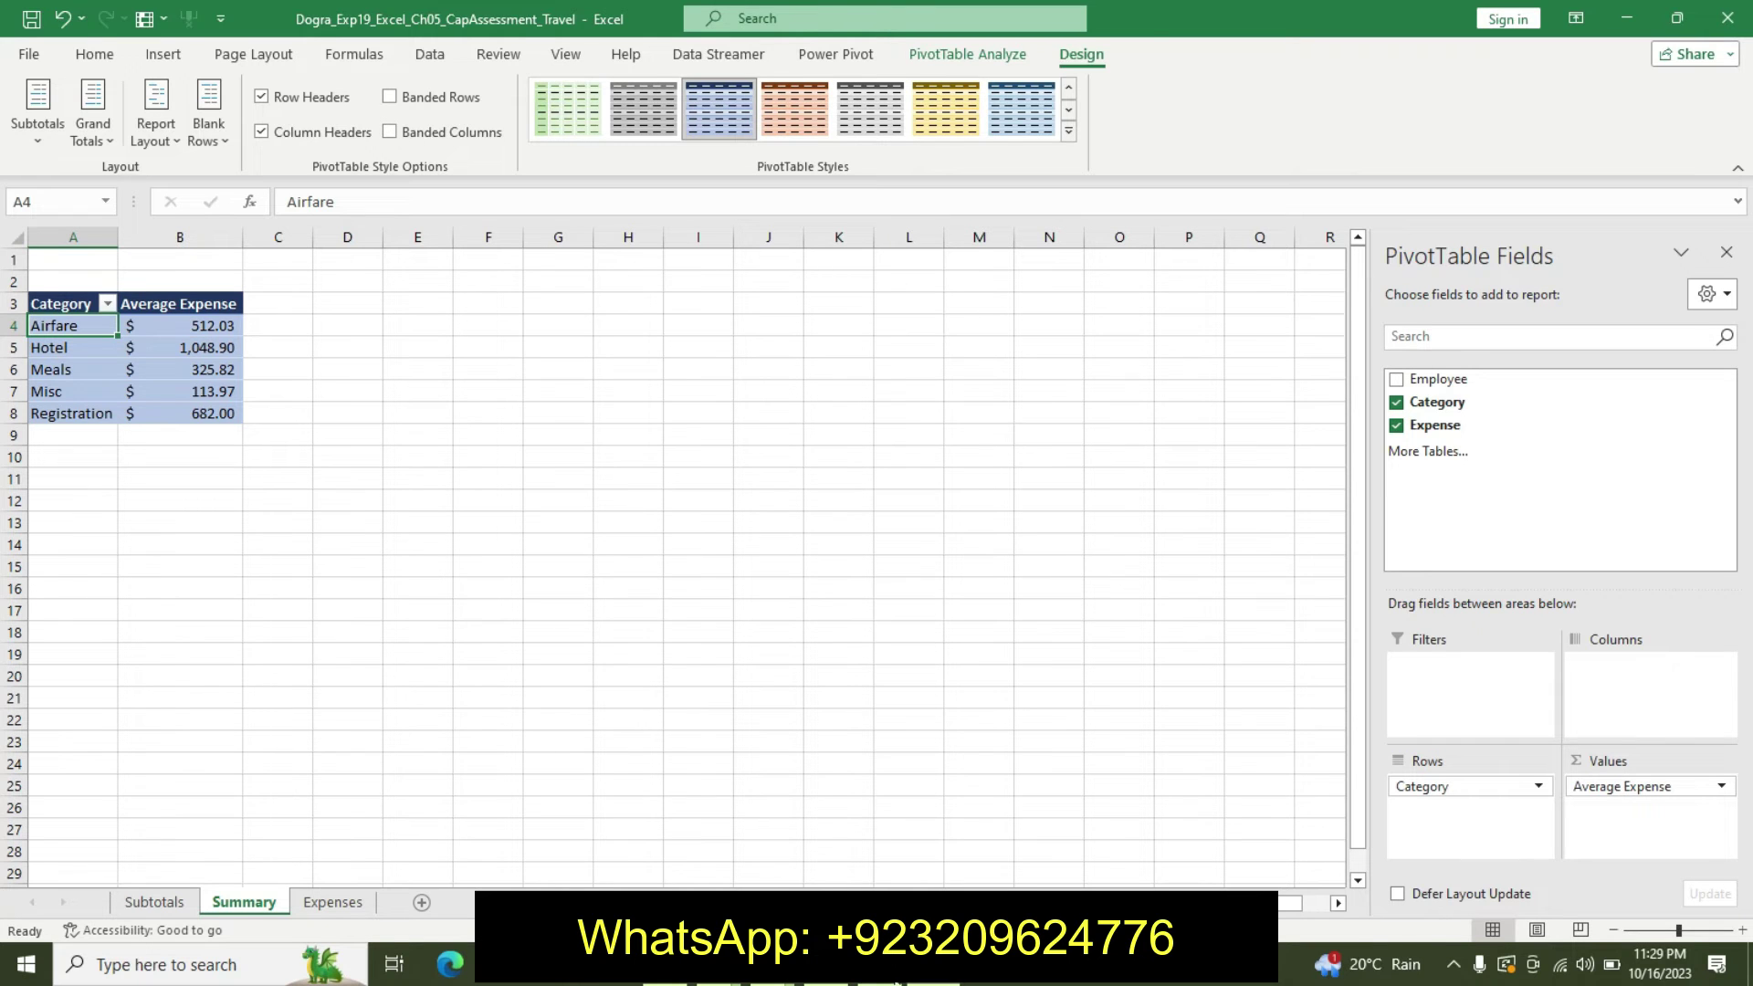
key(alt+Tab)
key(alt+Tab)
click(392, 97)
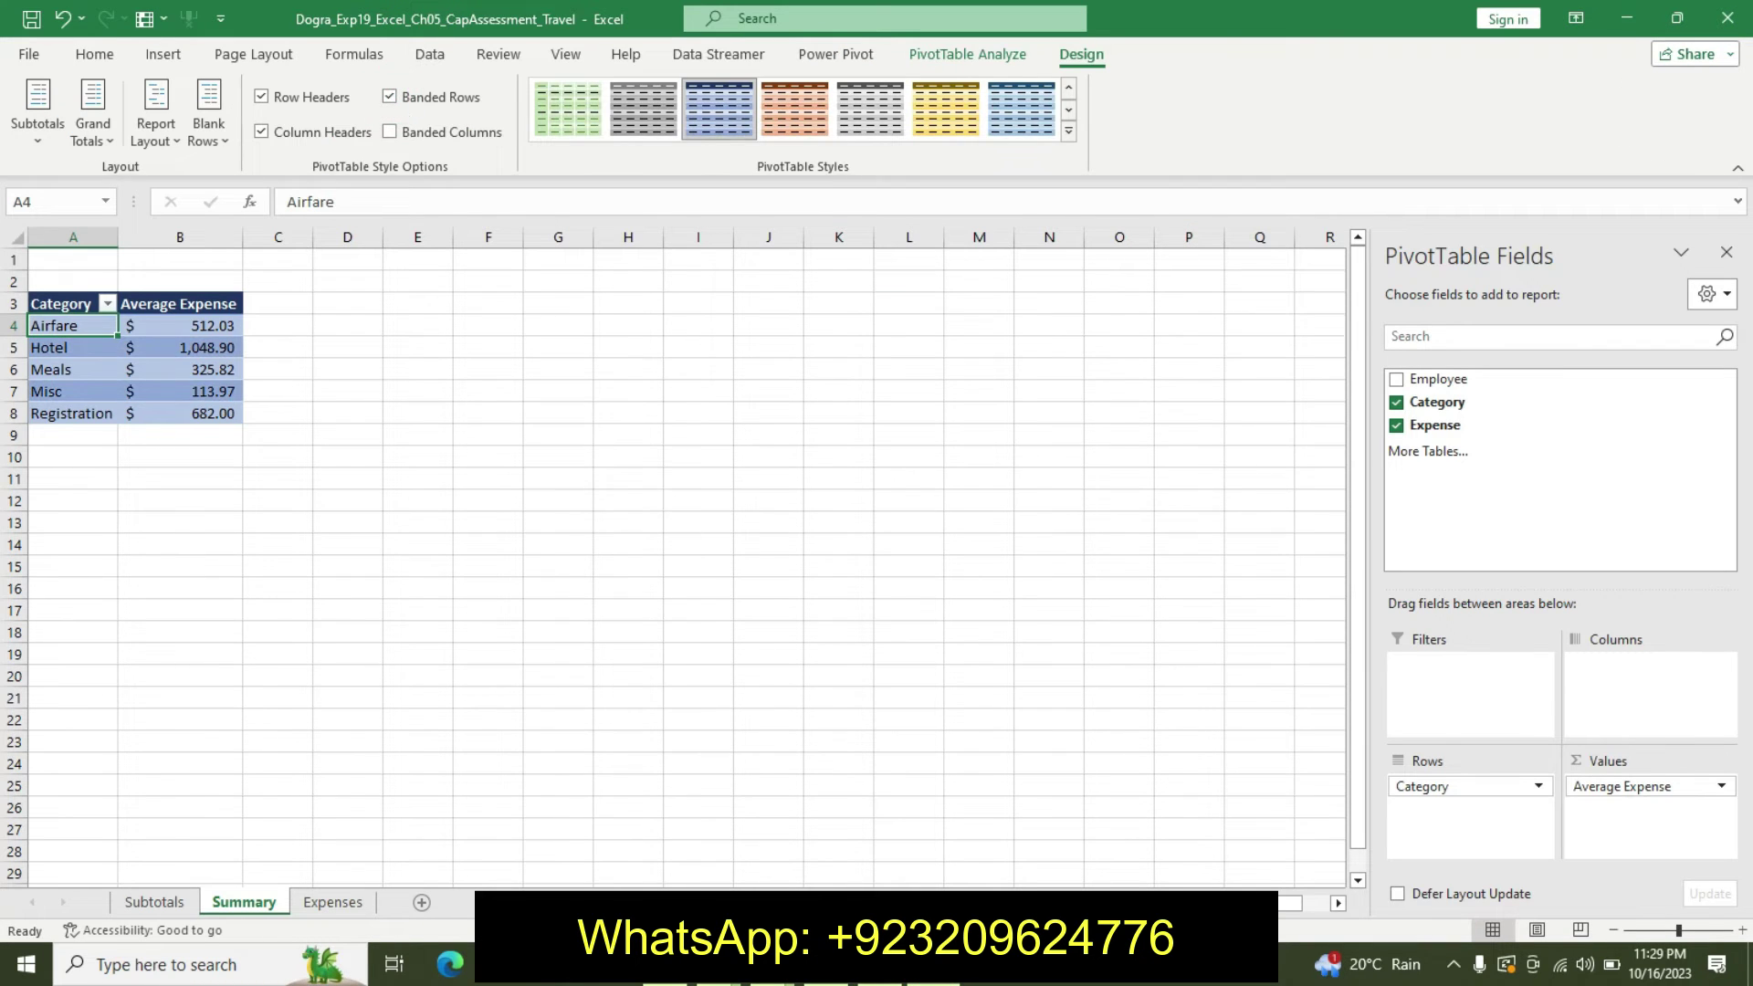
key(alt+Tab)
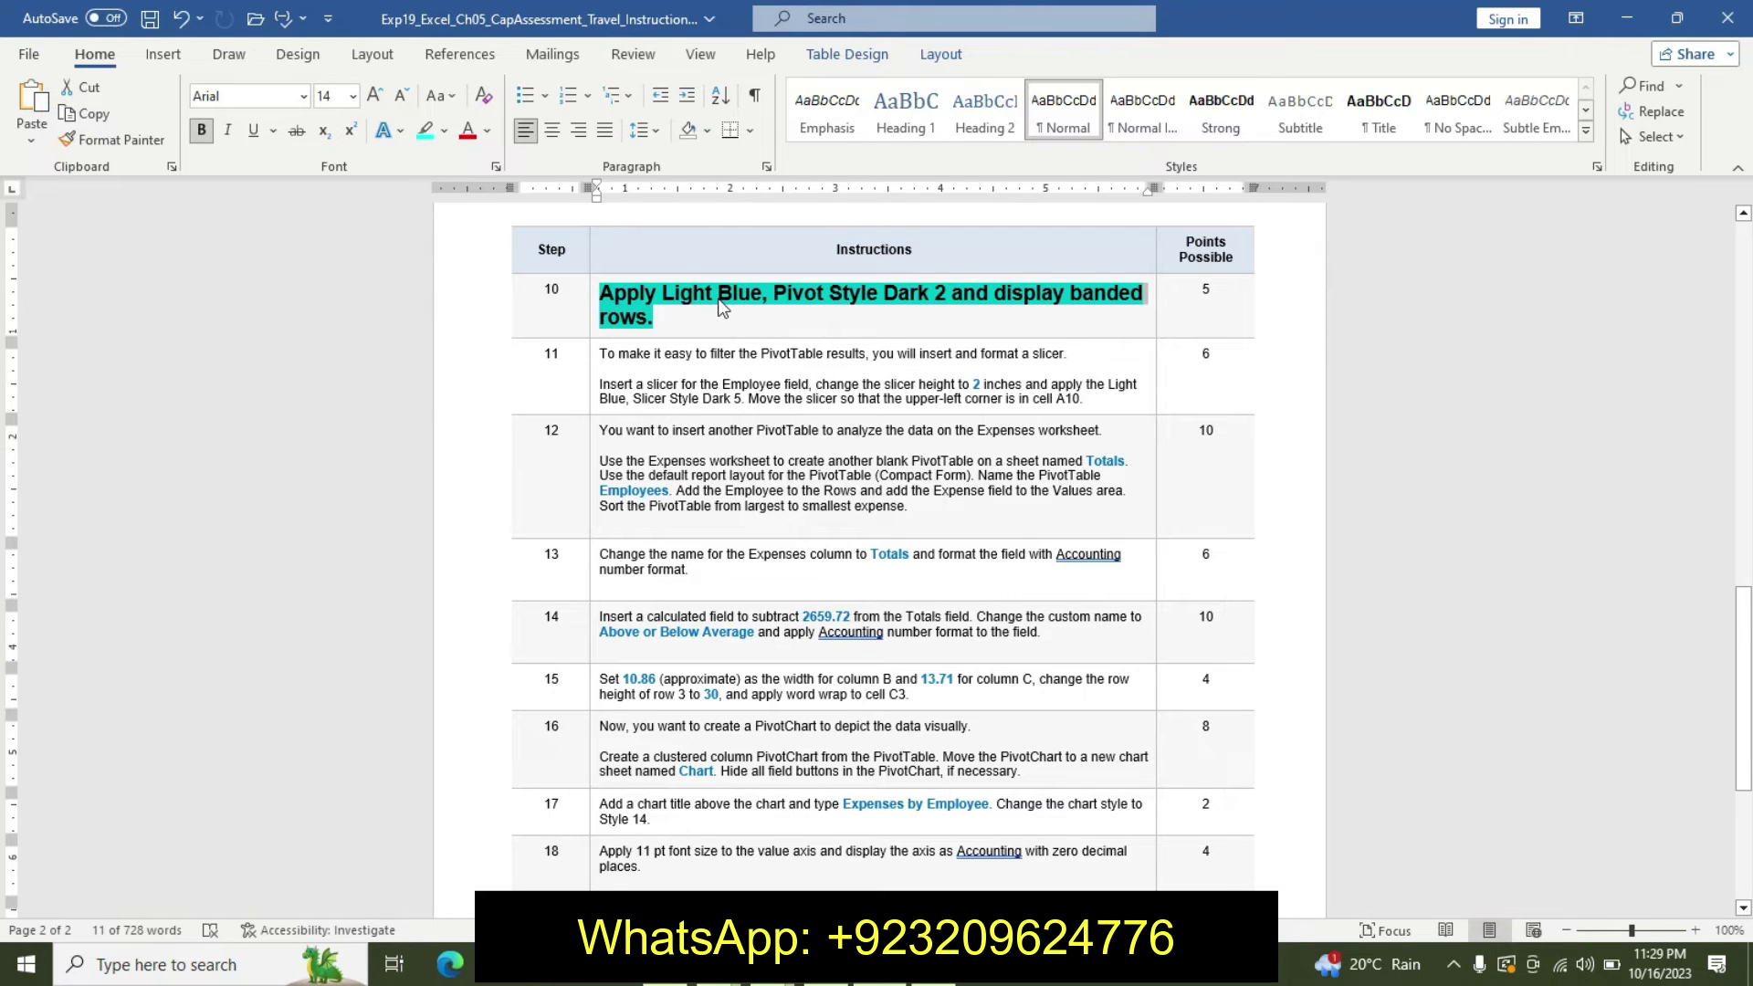
key(ctrl+z)
key(ctrl+z)
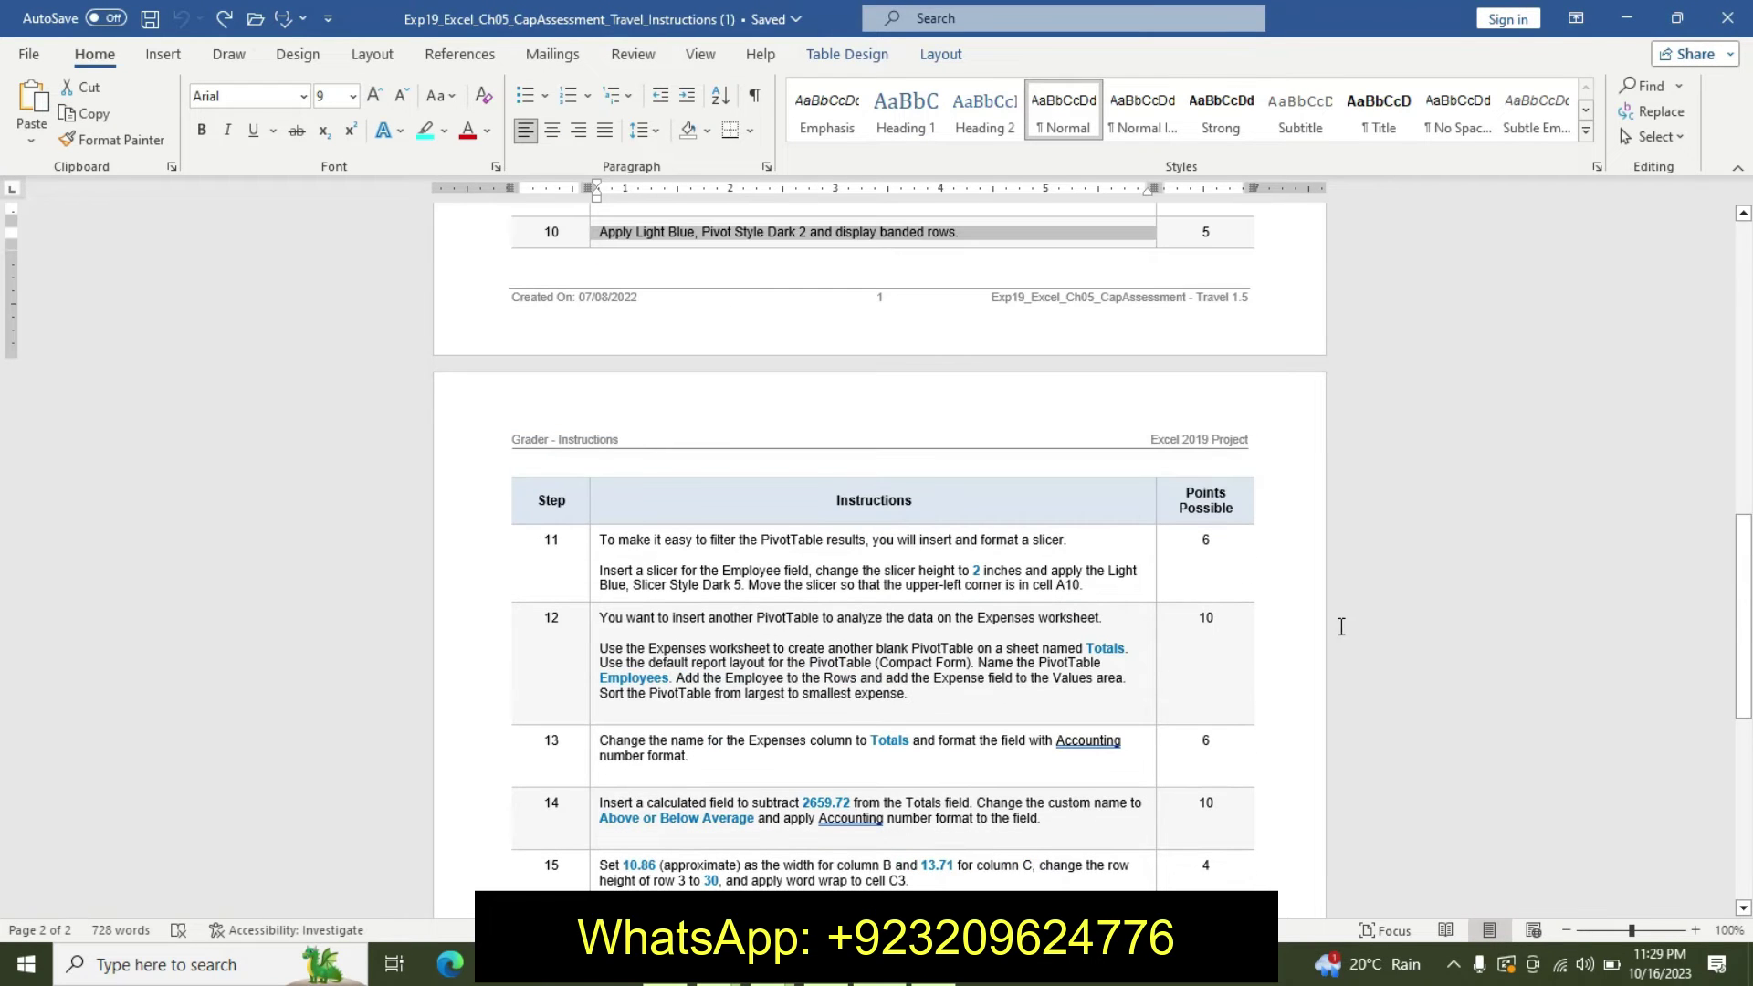
Highlight step 11's first sentence in yellow
mouse_move(1744, 630)
mouse_down()
mouse_move(1741, 740)
mouse_move(1732, 715)
mouse_up()
drag(600, 232, 1082, 221)
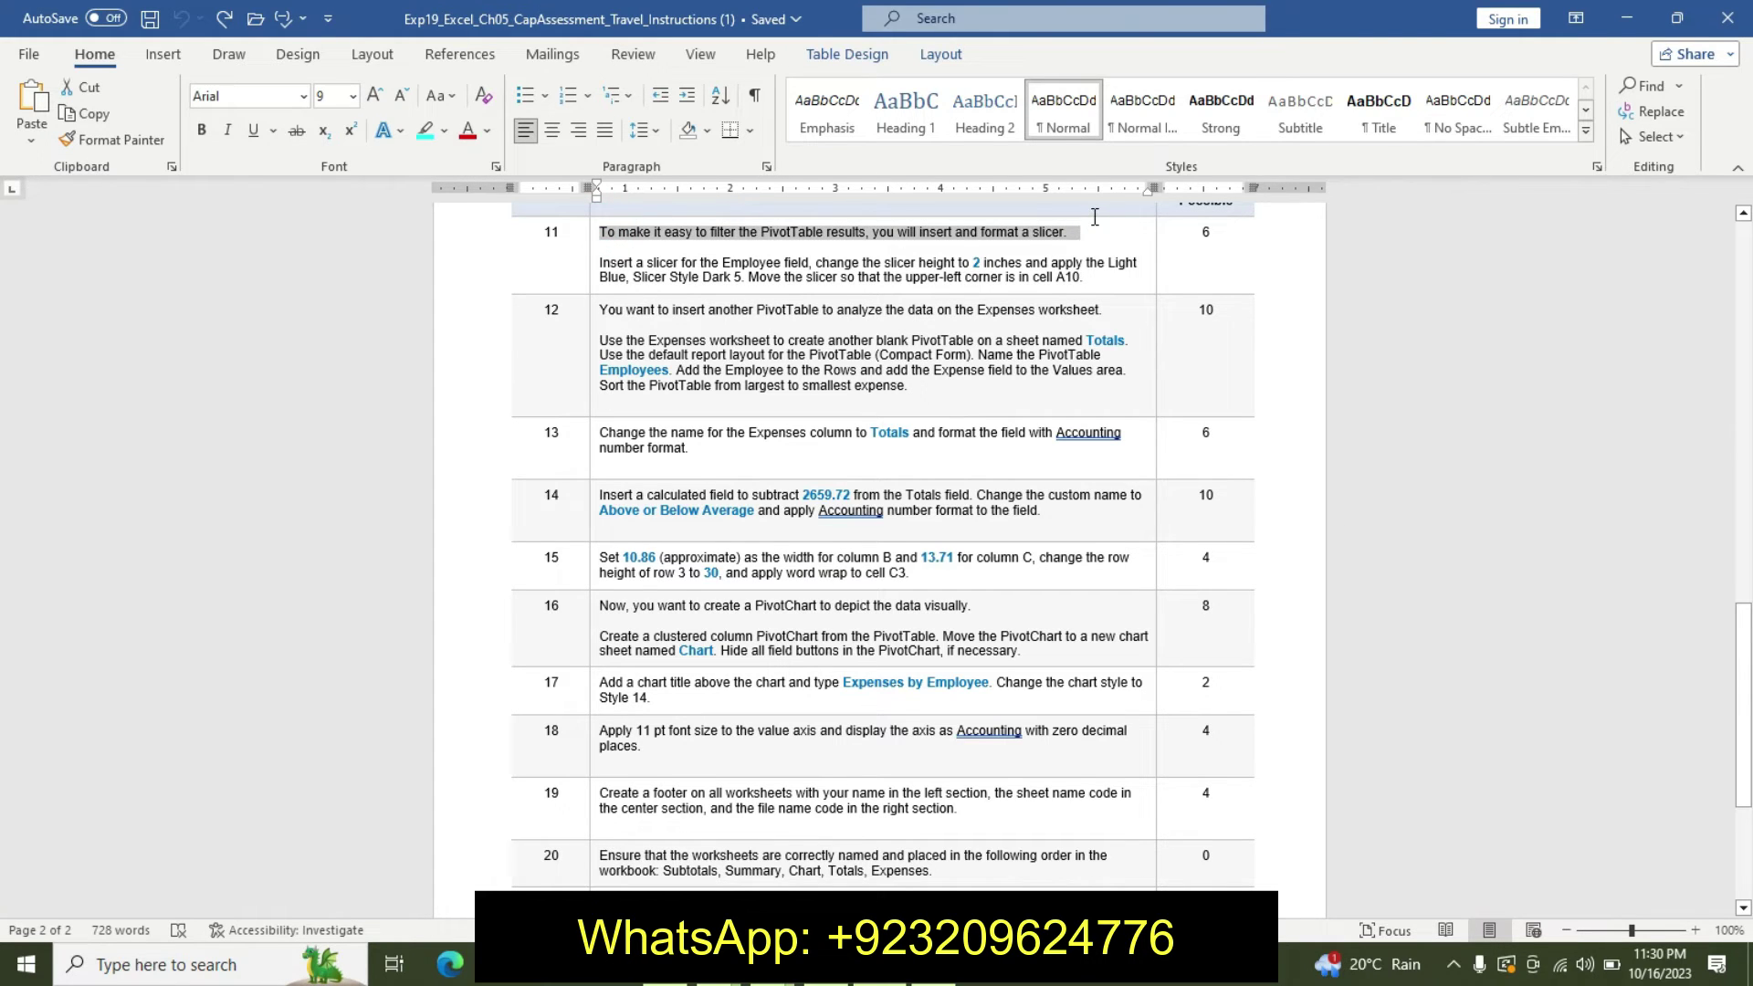
click(1200, 180)
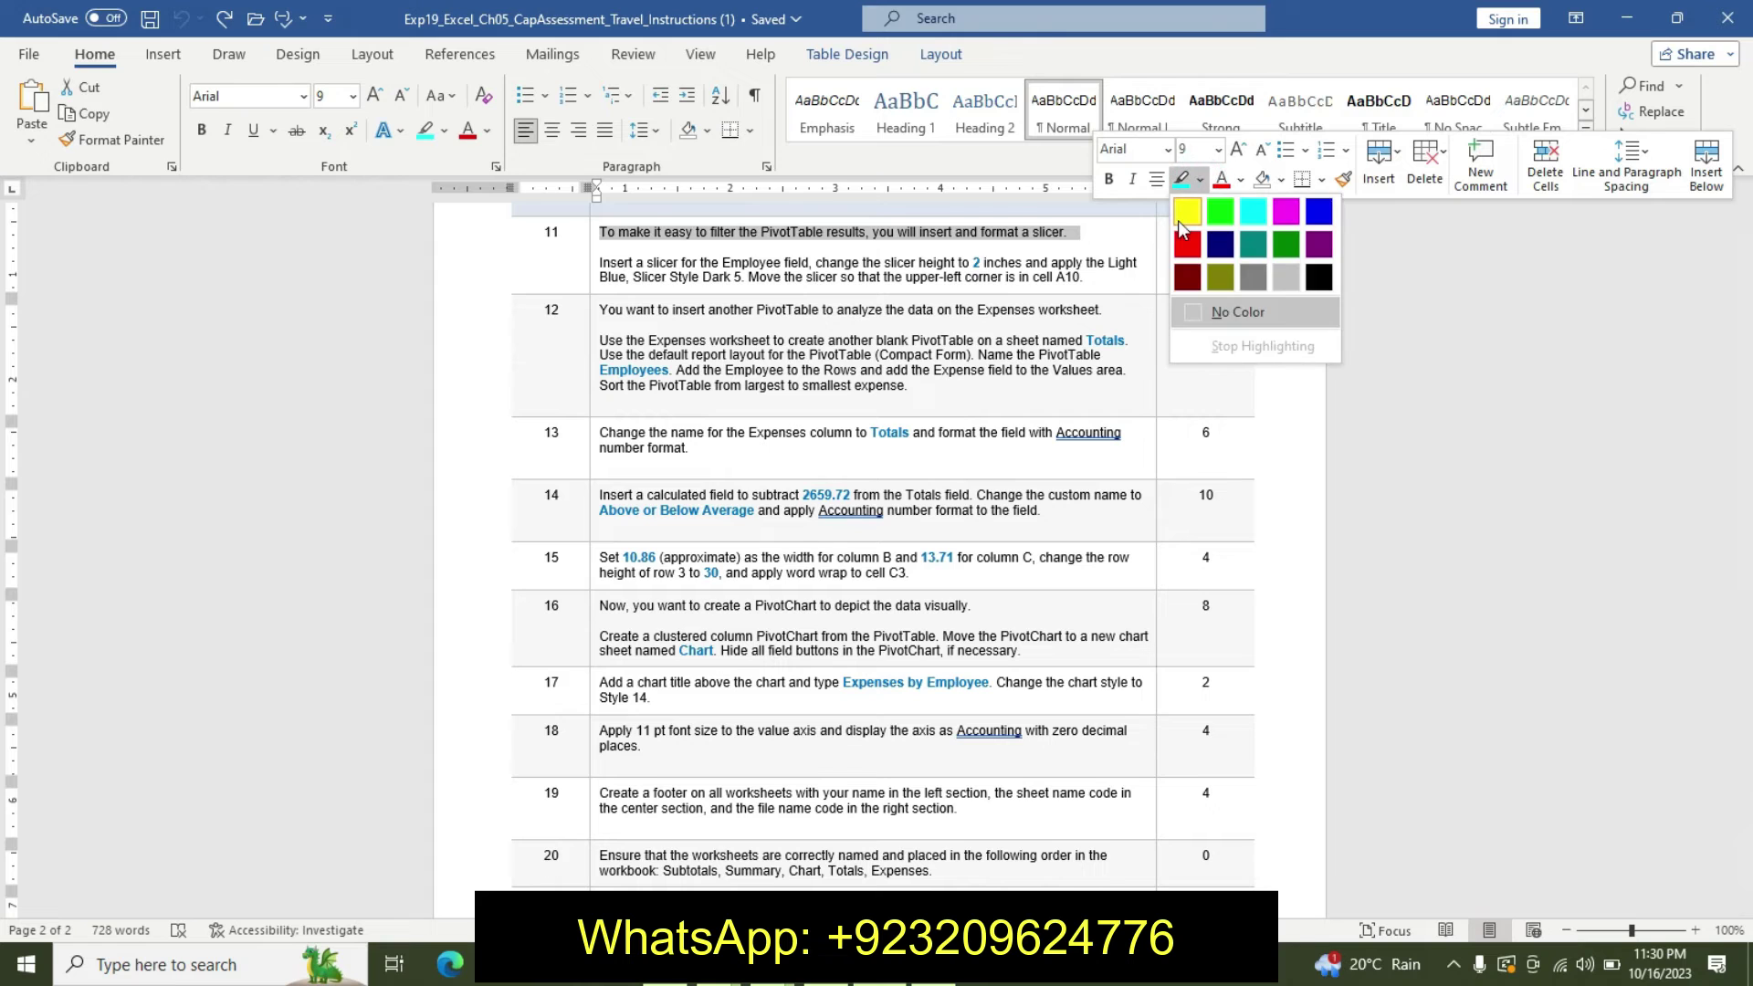
click(1187, 211)
Make step 11's slicer instruction bold with turquoise highlight
drag(600, 263, 1118, 283)
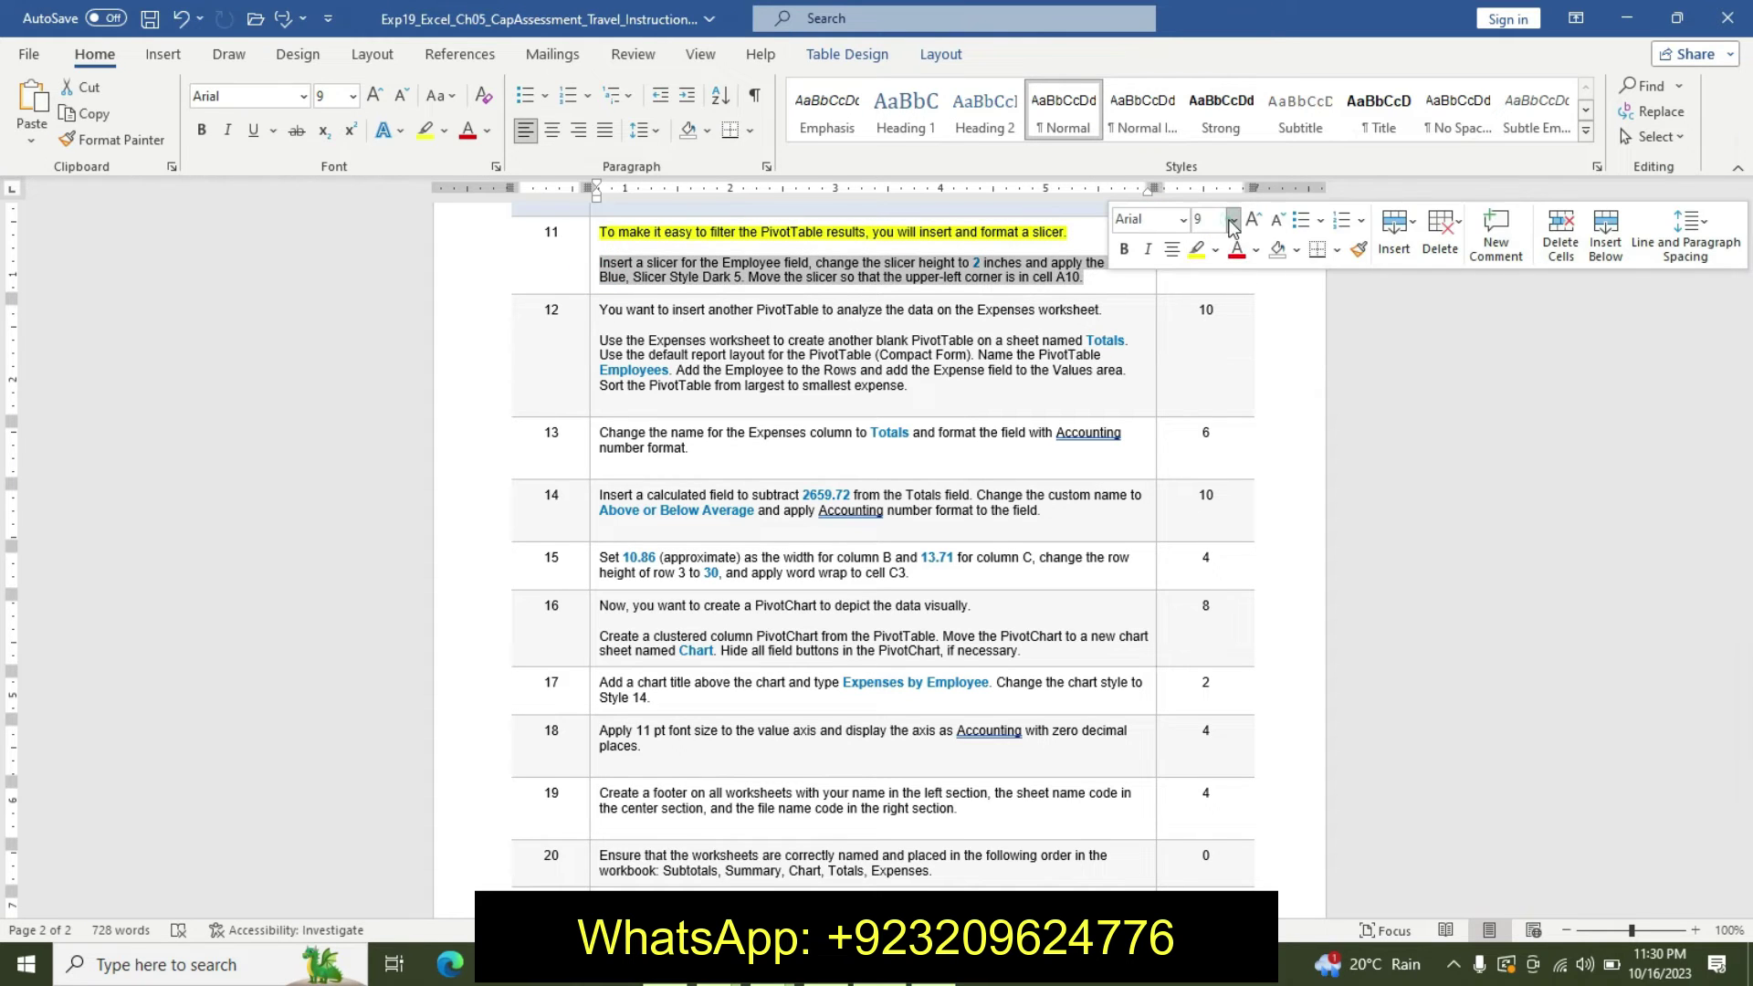
click(1233, 222)
click(1216, 417)
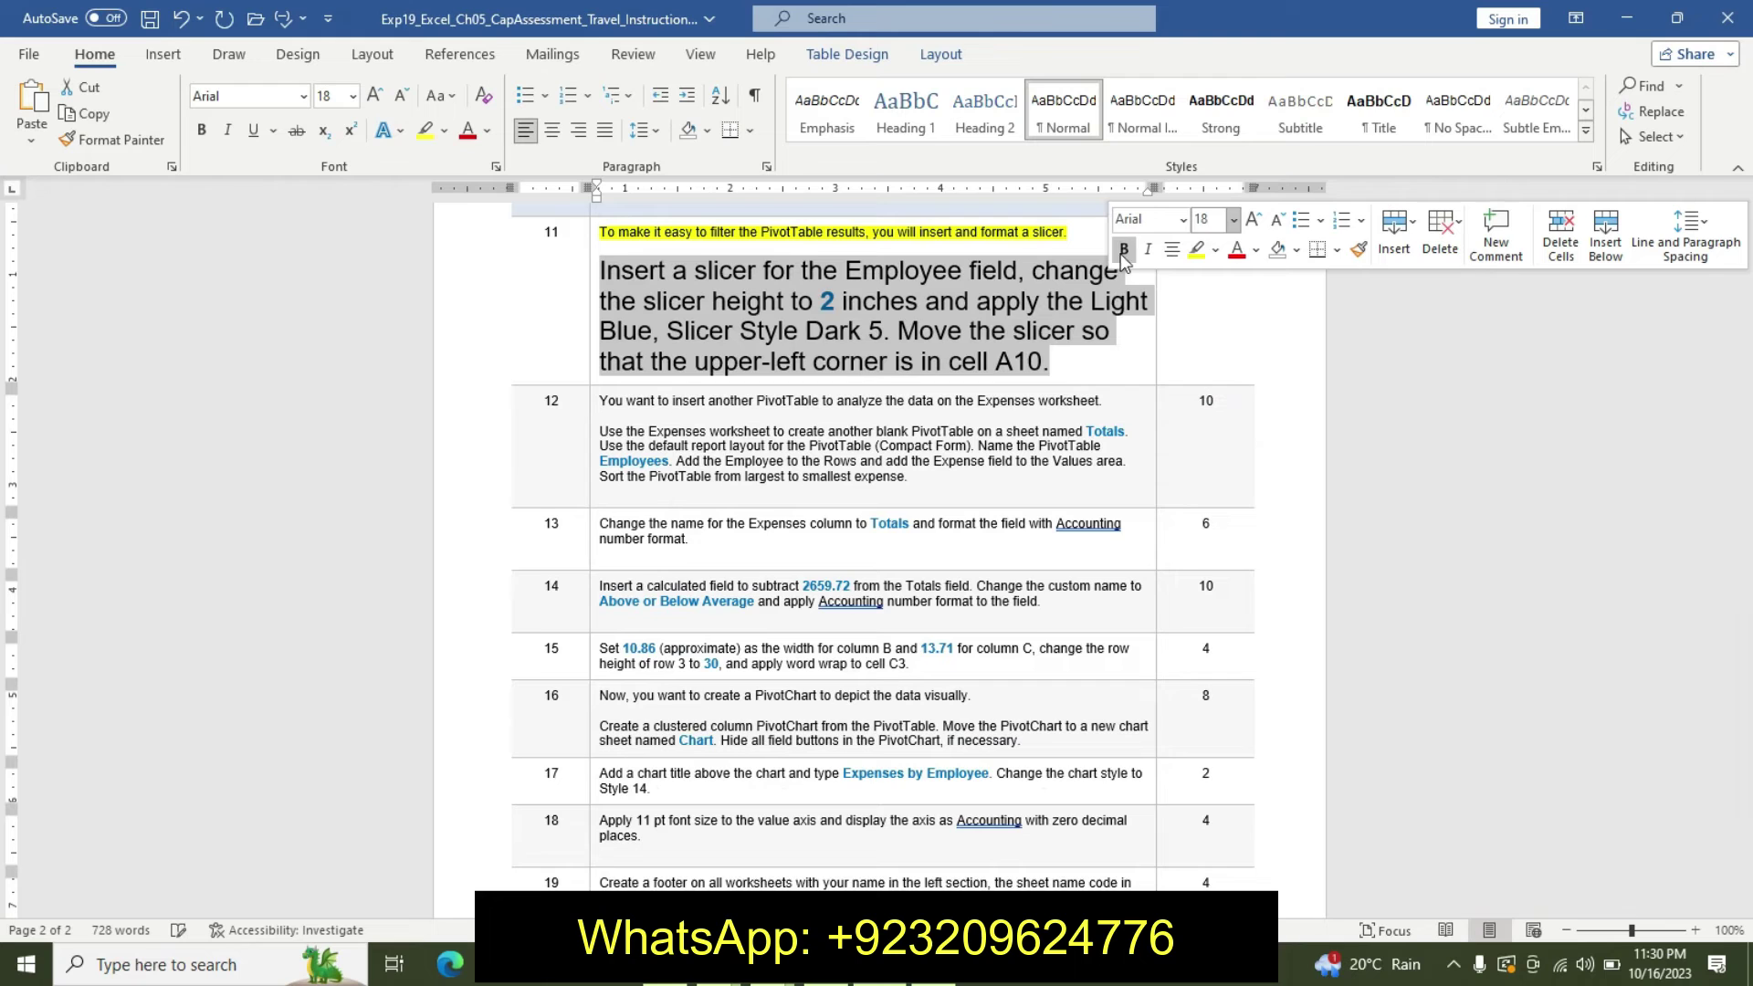
click(1123, 255)
click(1215, 250)
click(1265, 283)
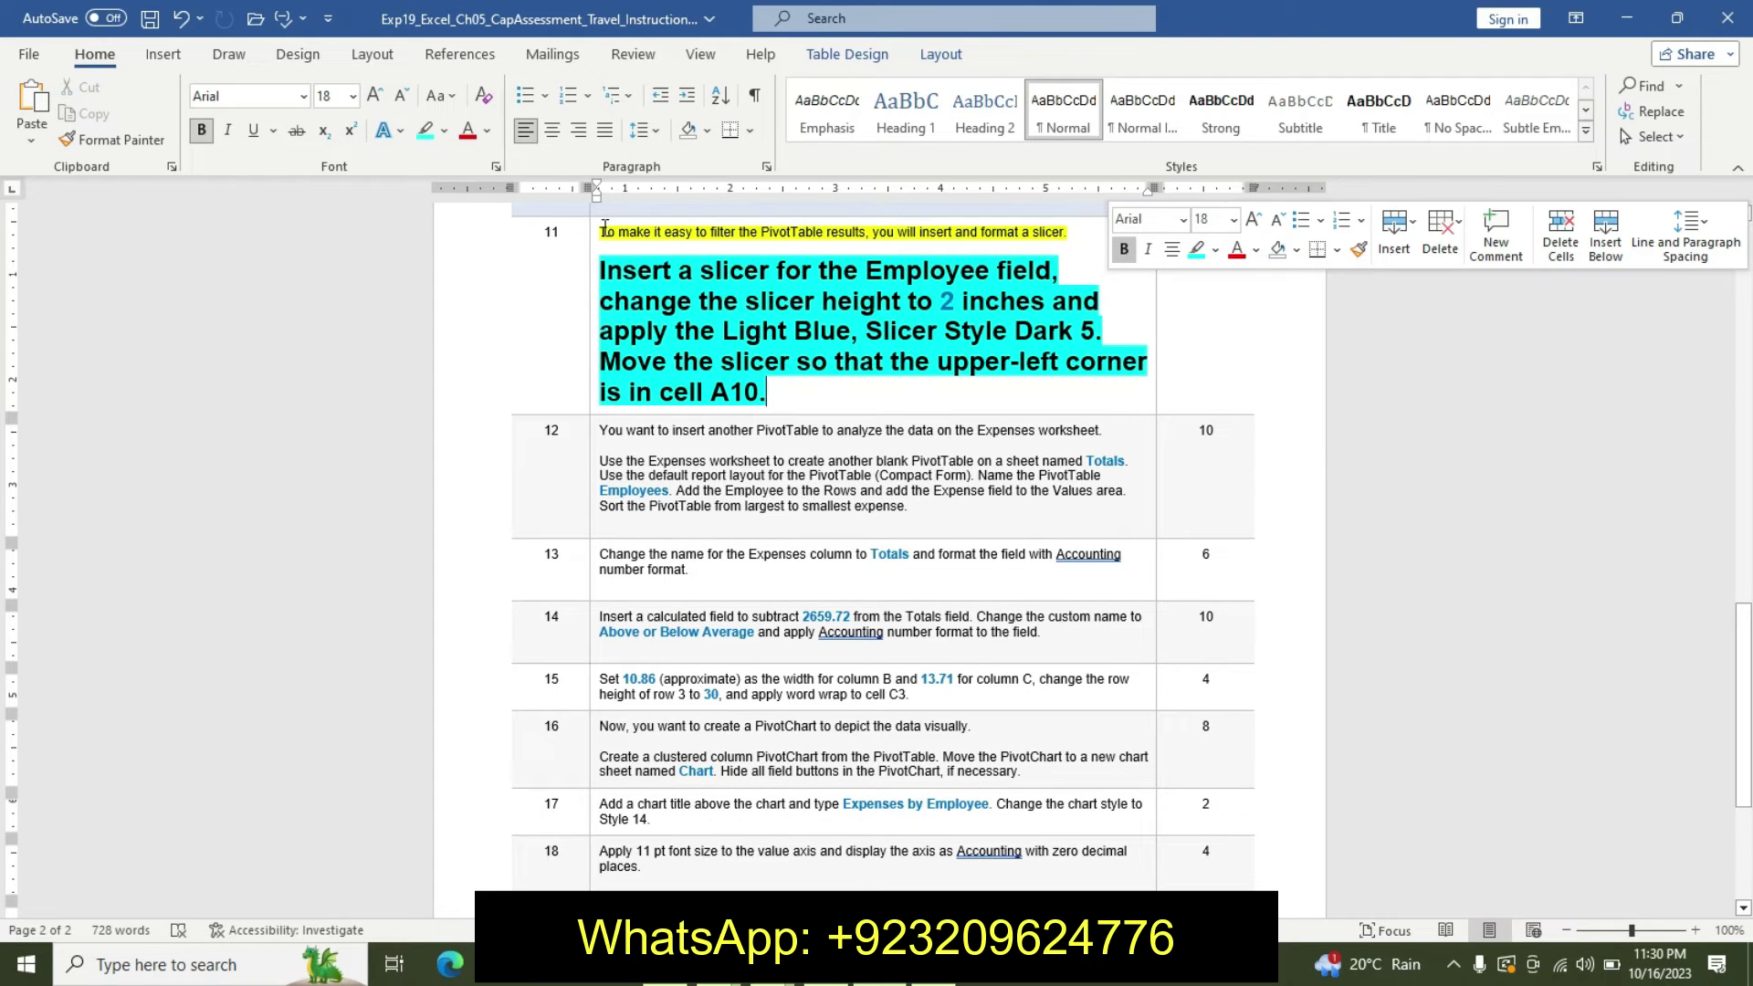
Set the step 11 slicer paragraph's font size to 12 pt
drag(604, 229, 838, 399)
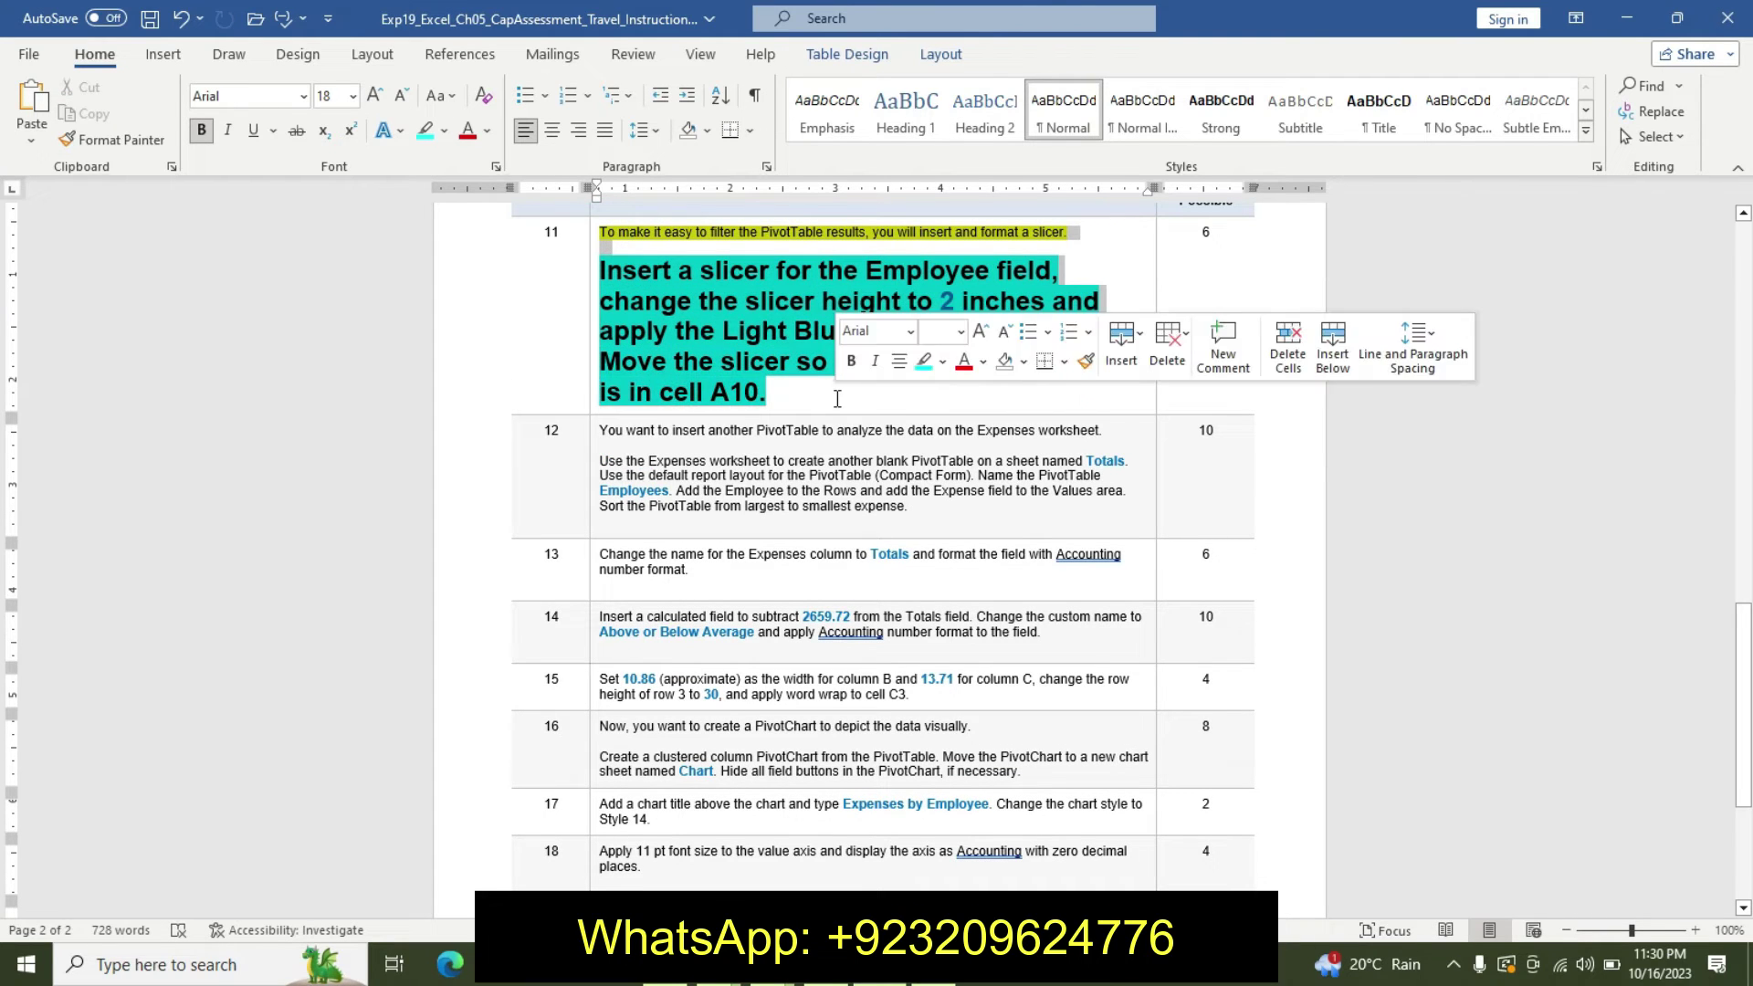
click(960, 333)
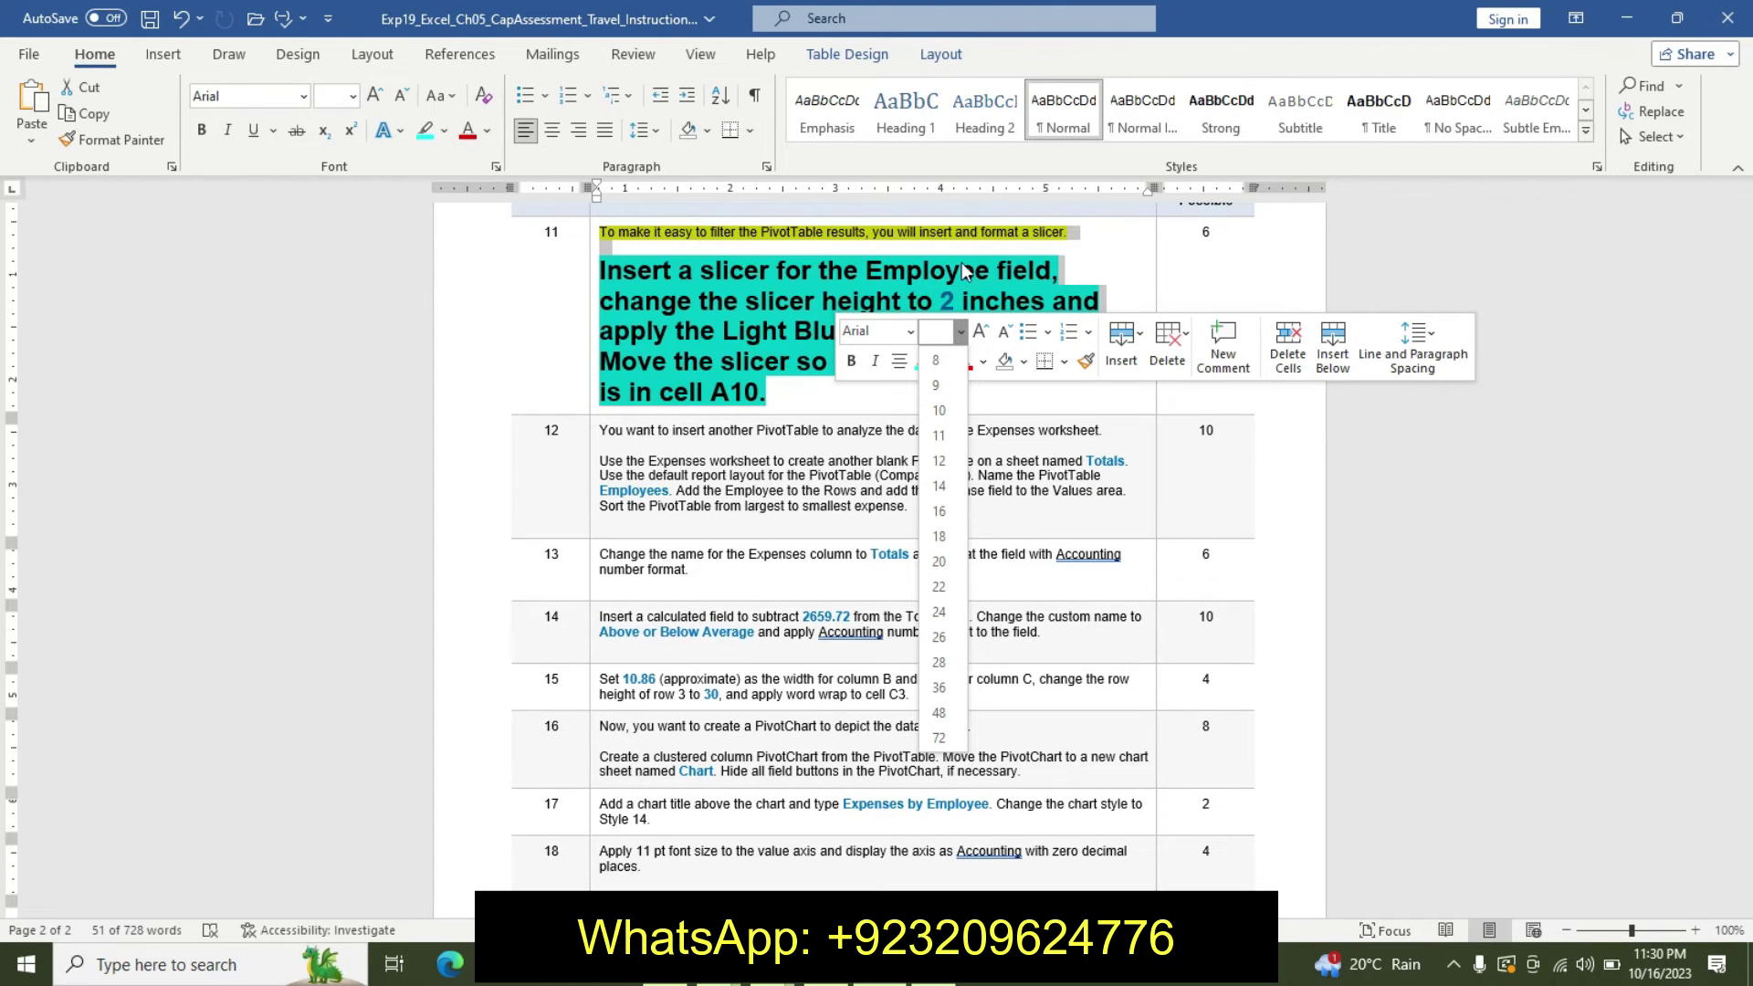
click(939, 536)
click(758, 273)
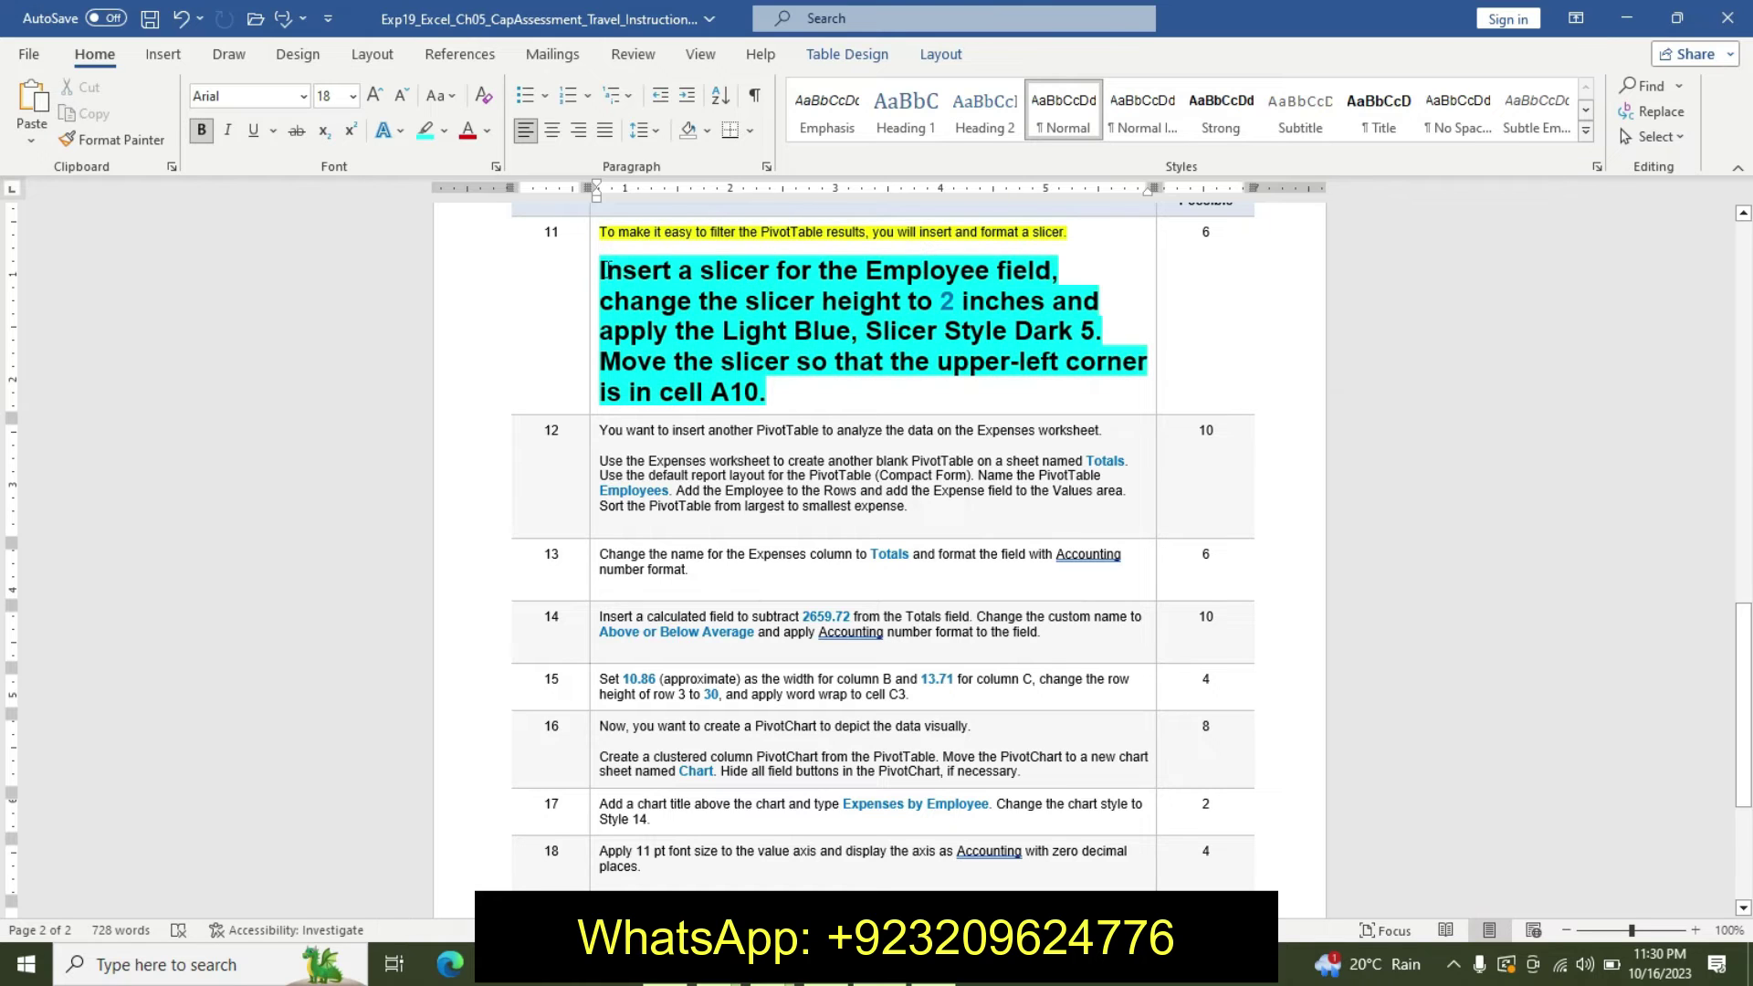
drag(607, 271, 769, 395)
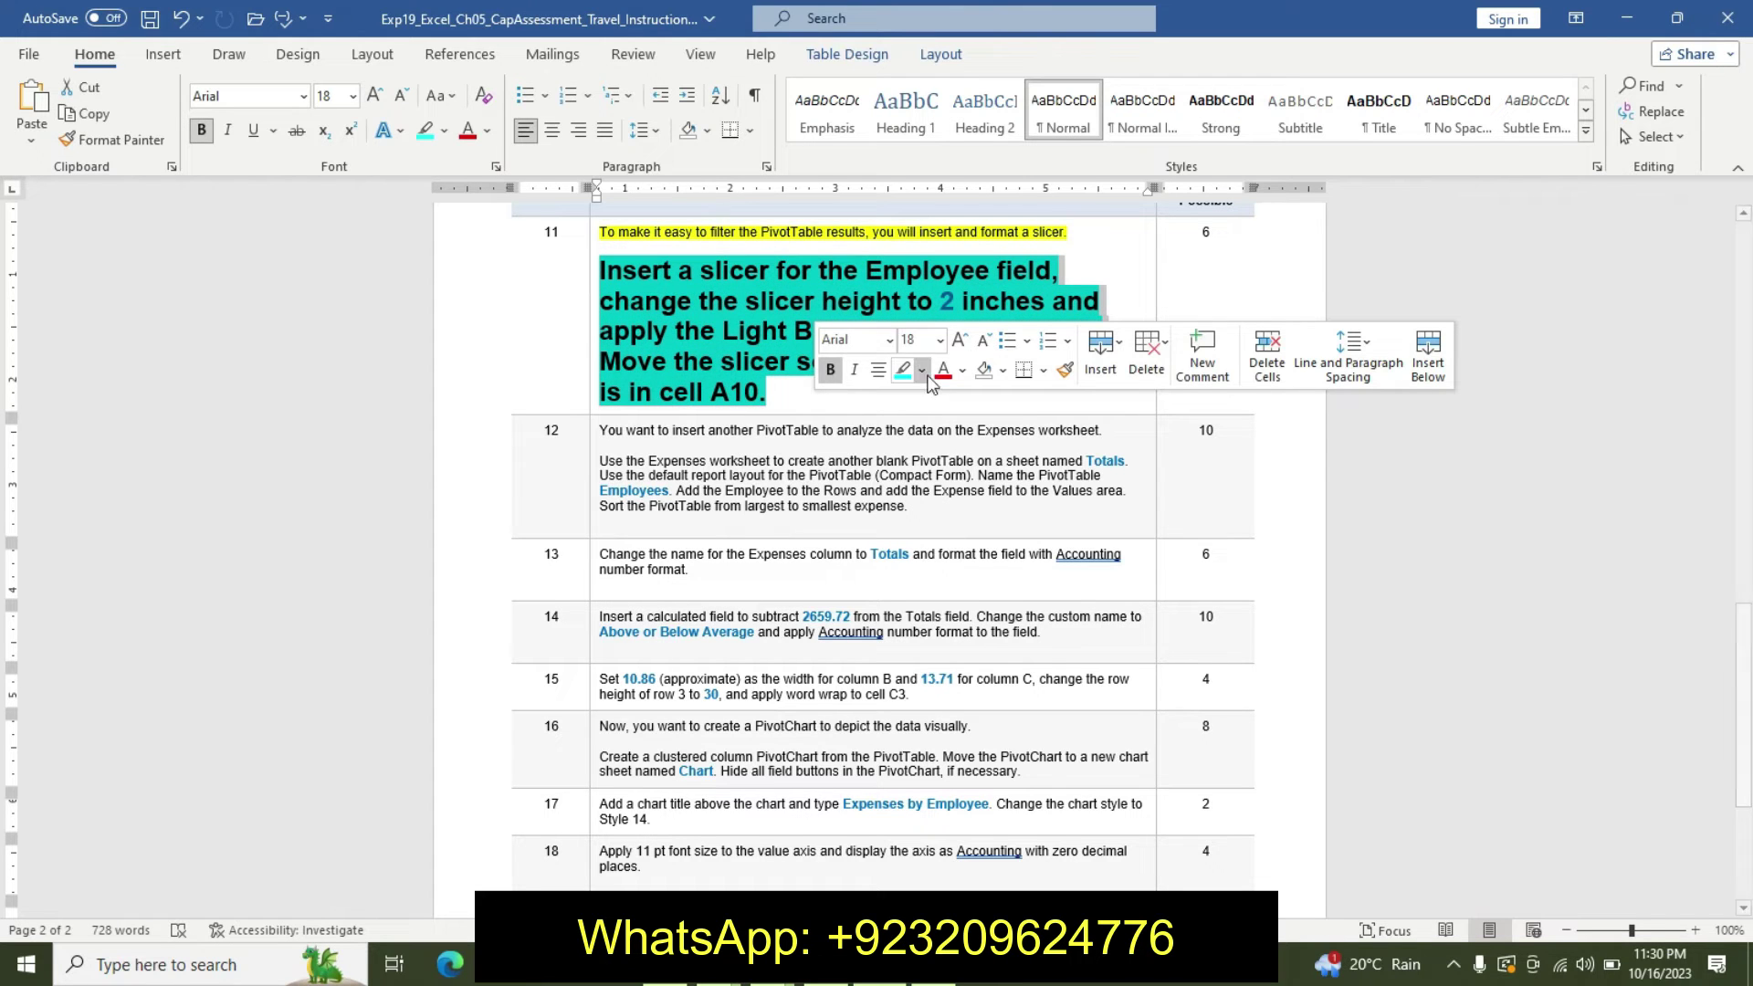
click(939, 340)
click(917, 469)
click(878, 429)
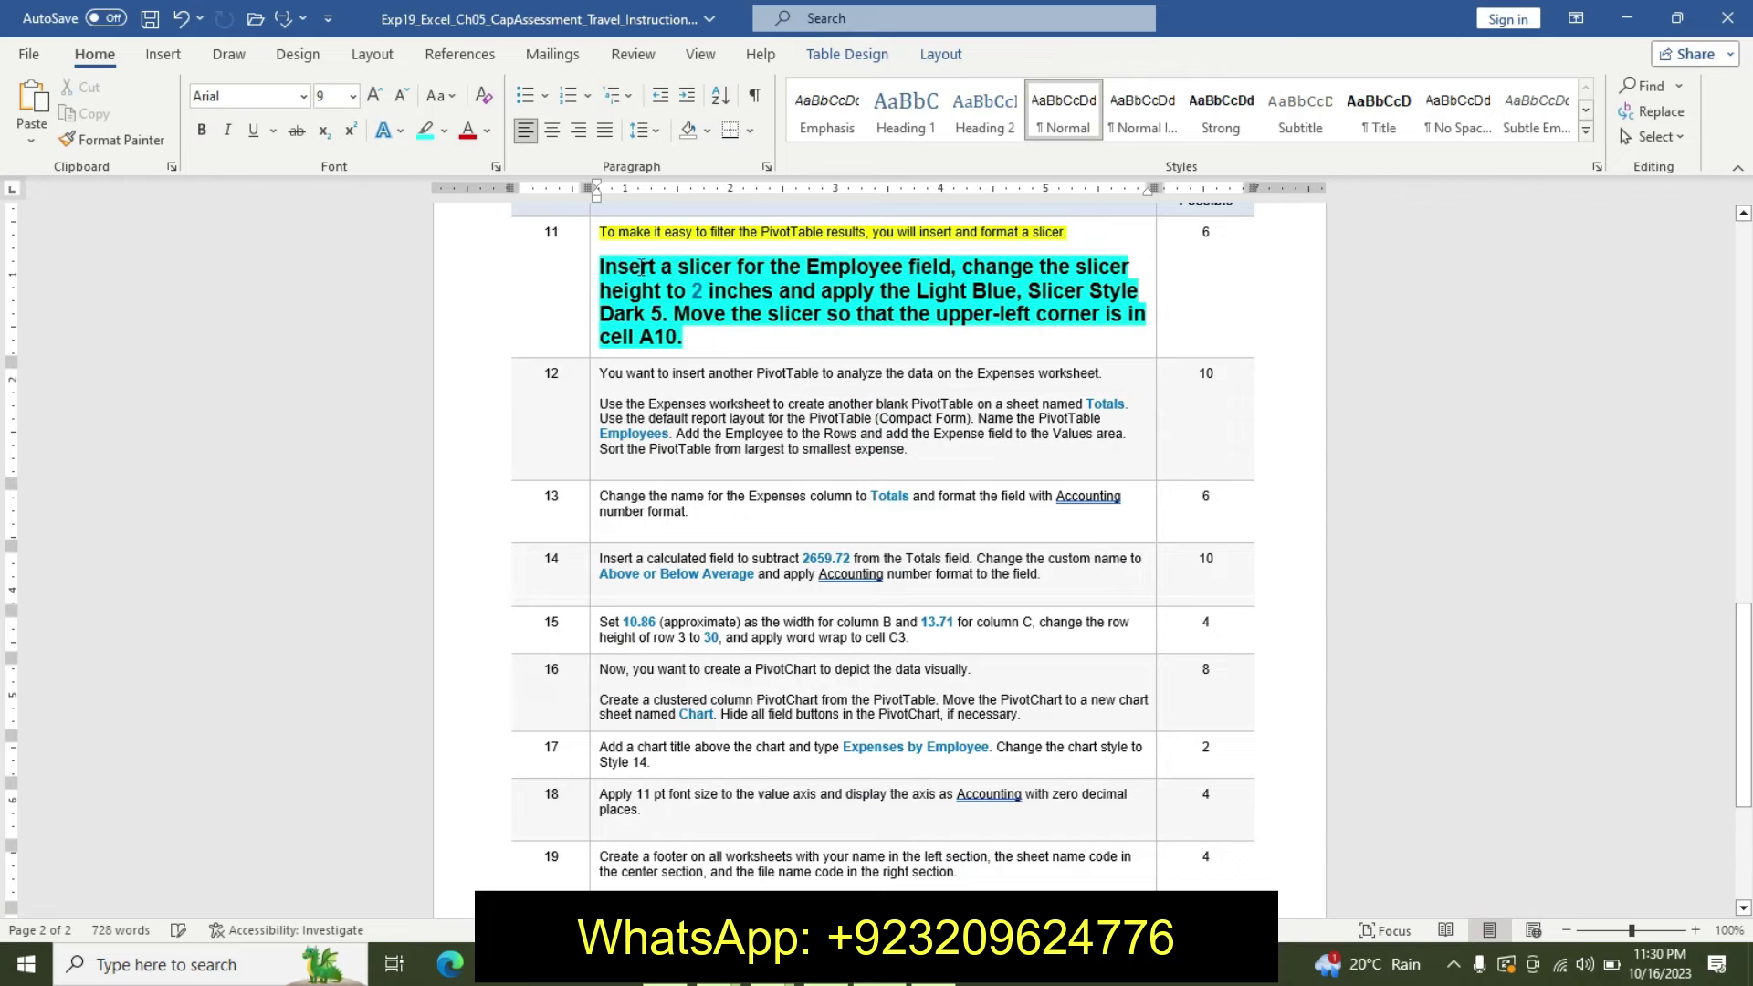
Insert an Employee slicer for the Summary PivotTable
key(alt+Tab)
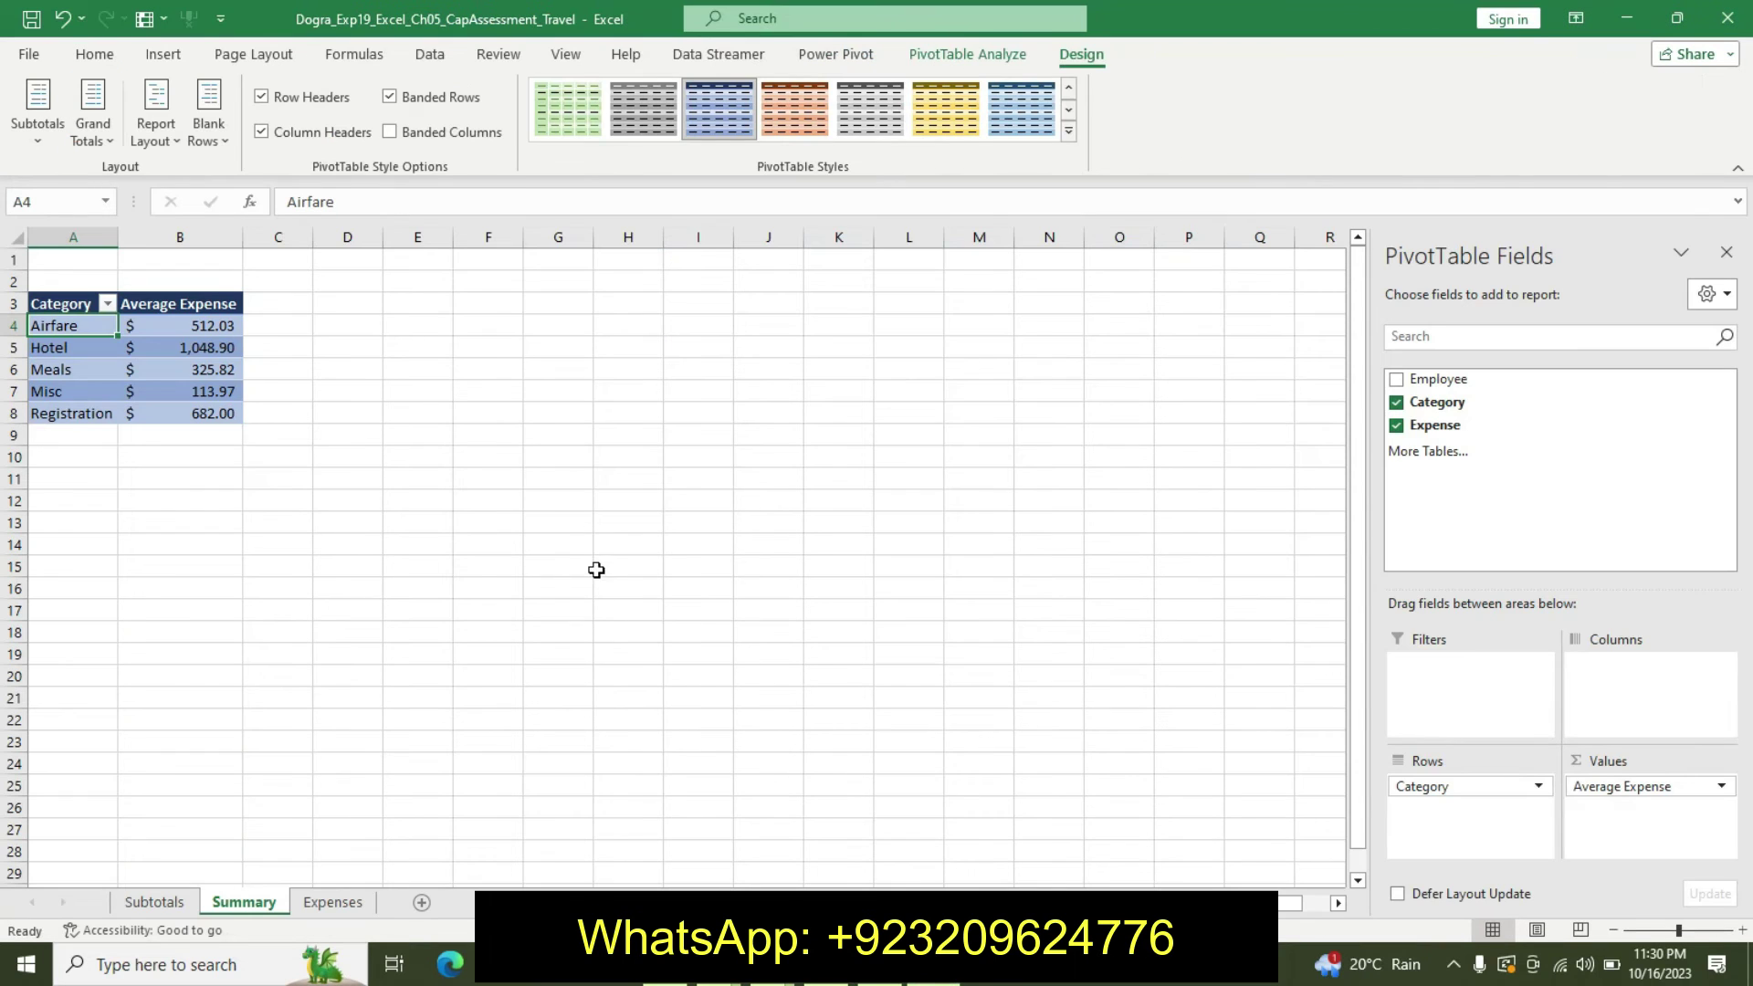
click(164, 54)
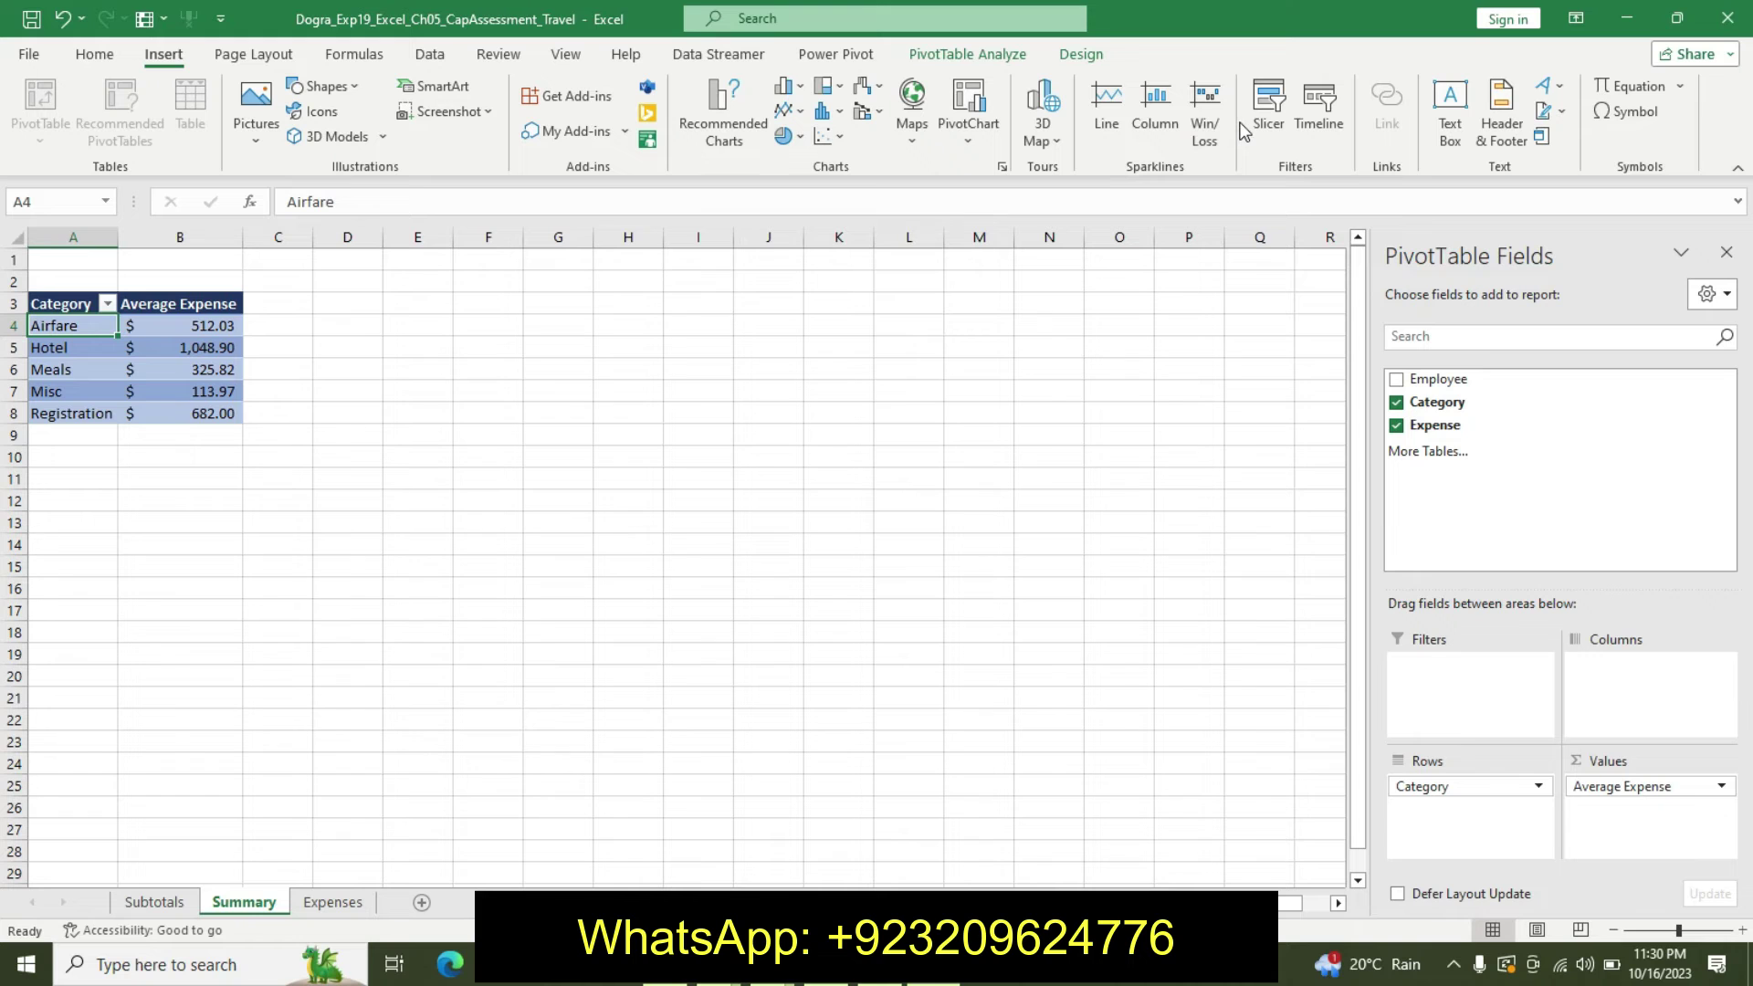
click(1268, 105)
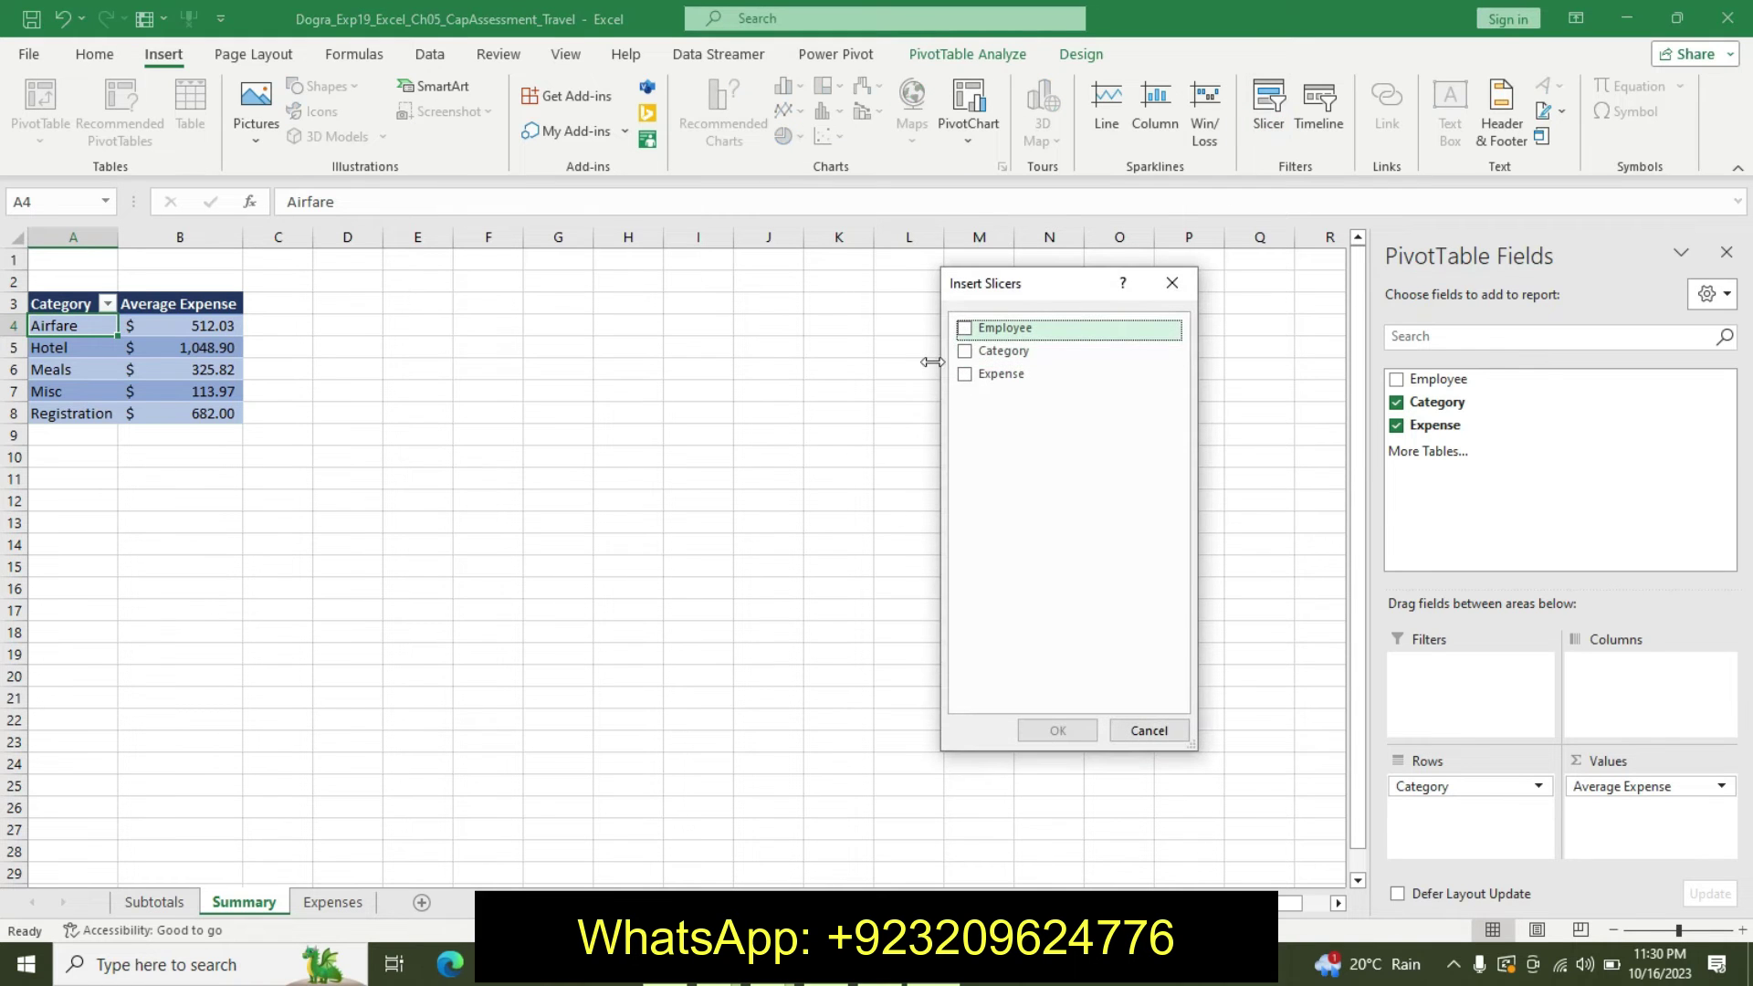
click(964, 327)
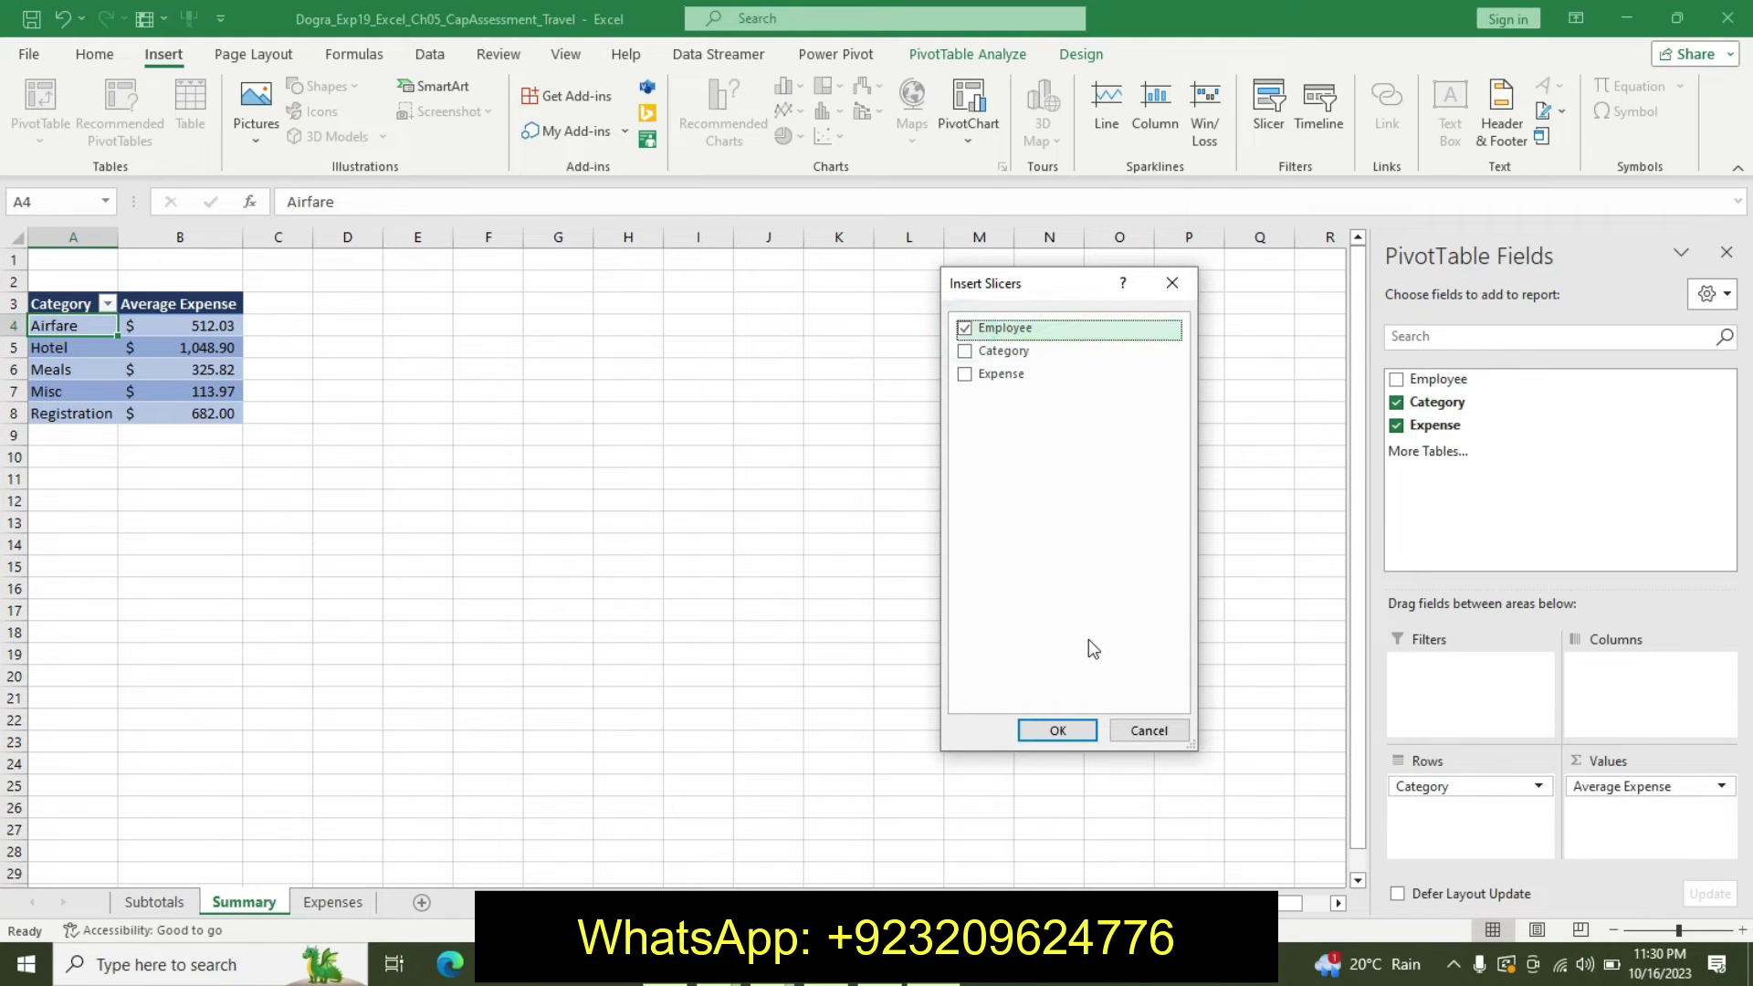
click(1057, 732)
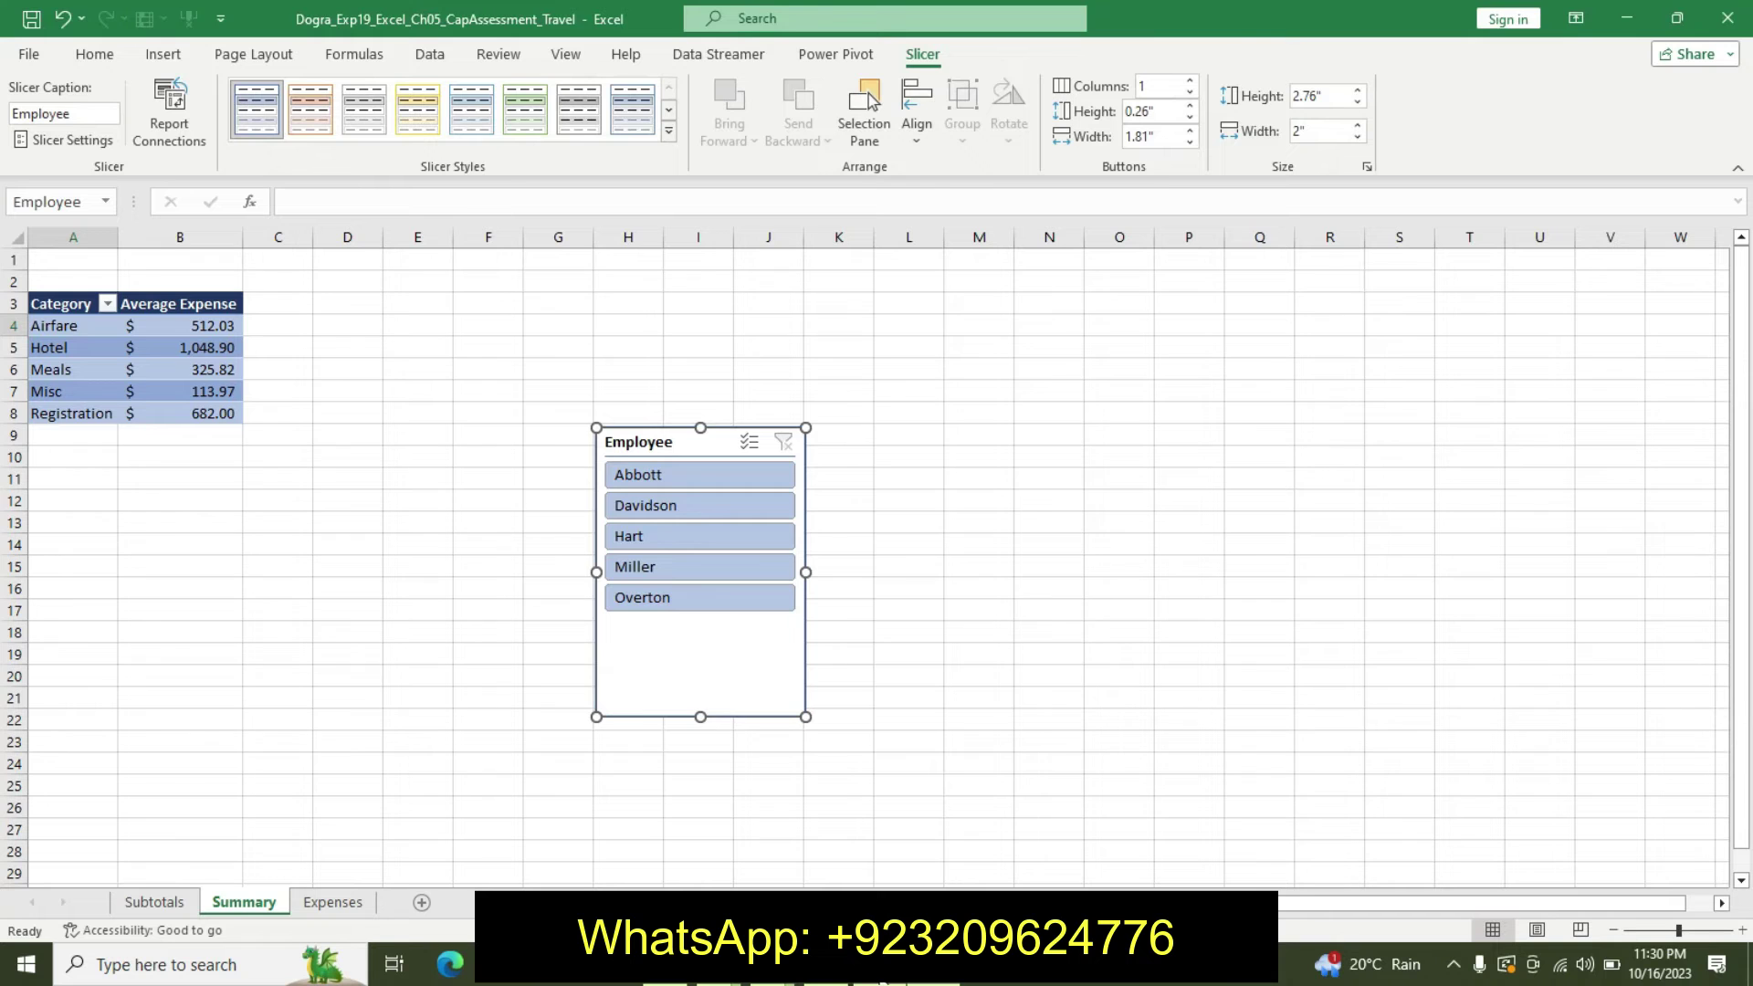
key(alt+Tab)
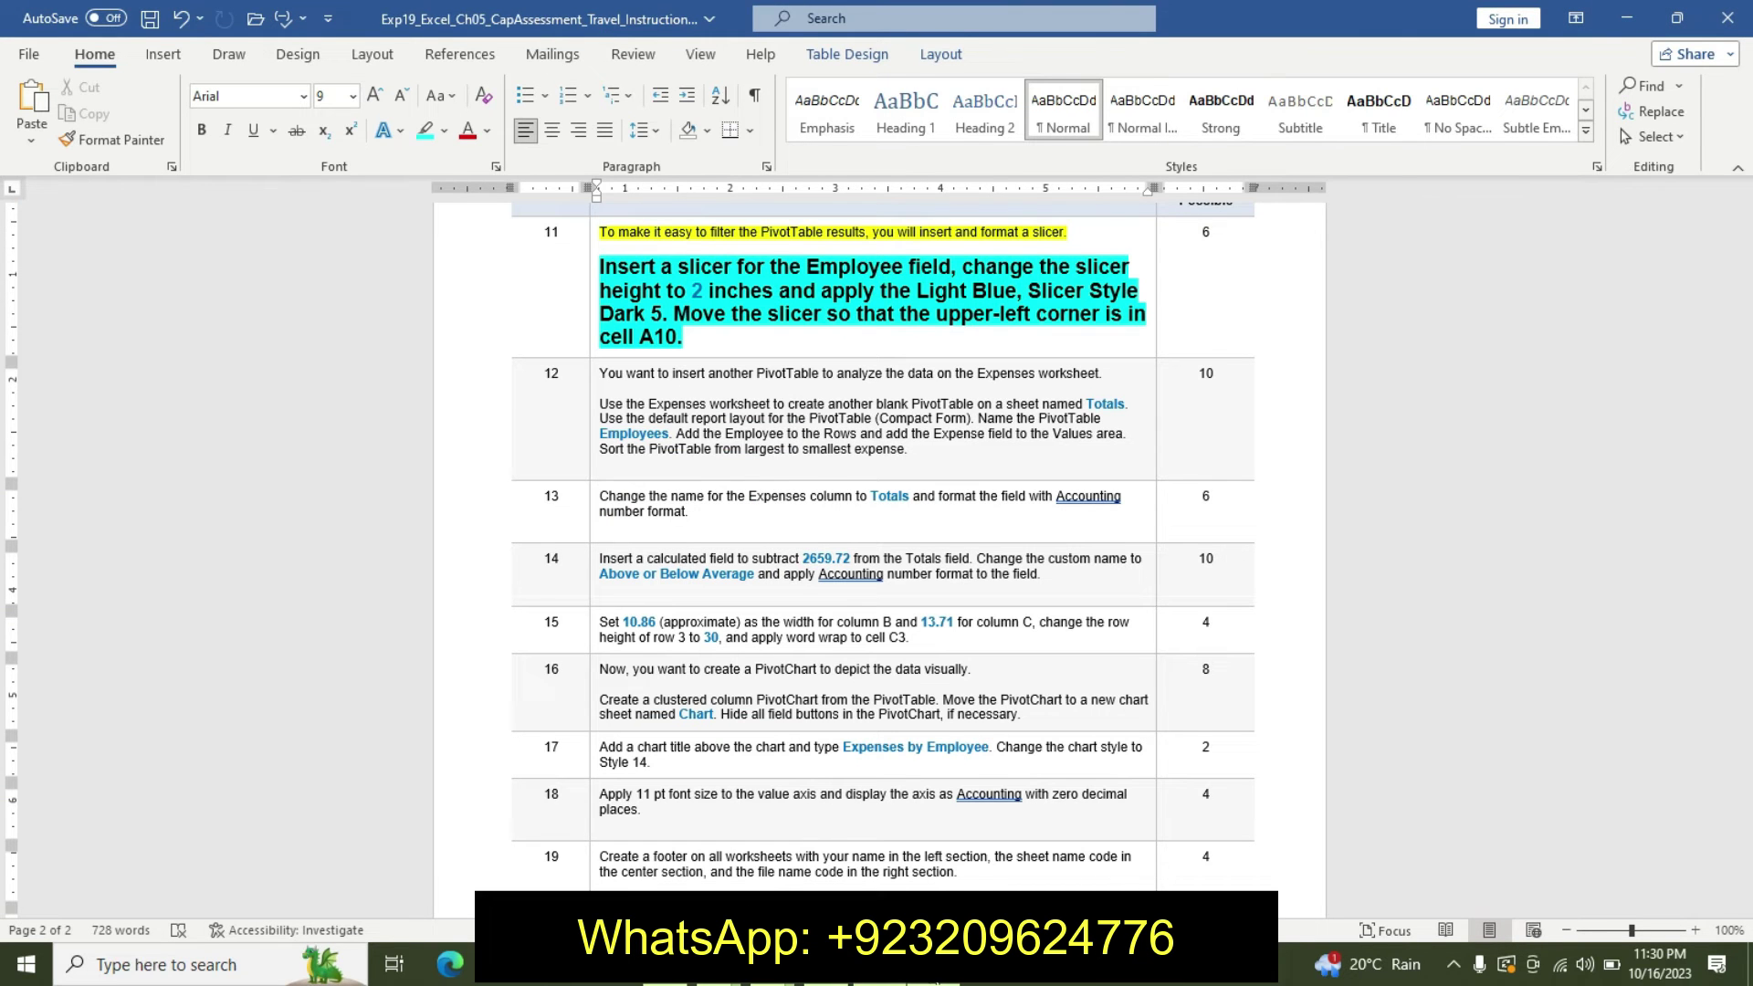
key(alt+Tab)
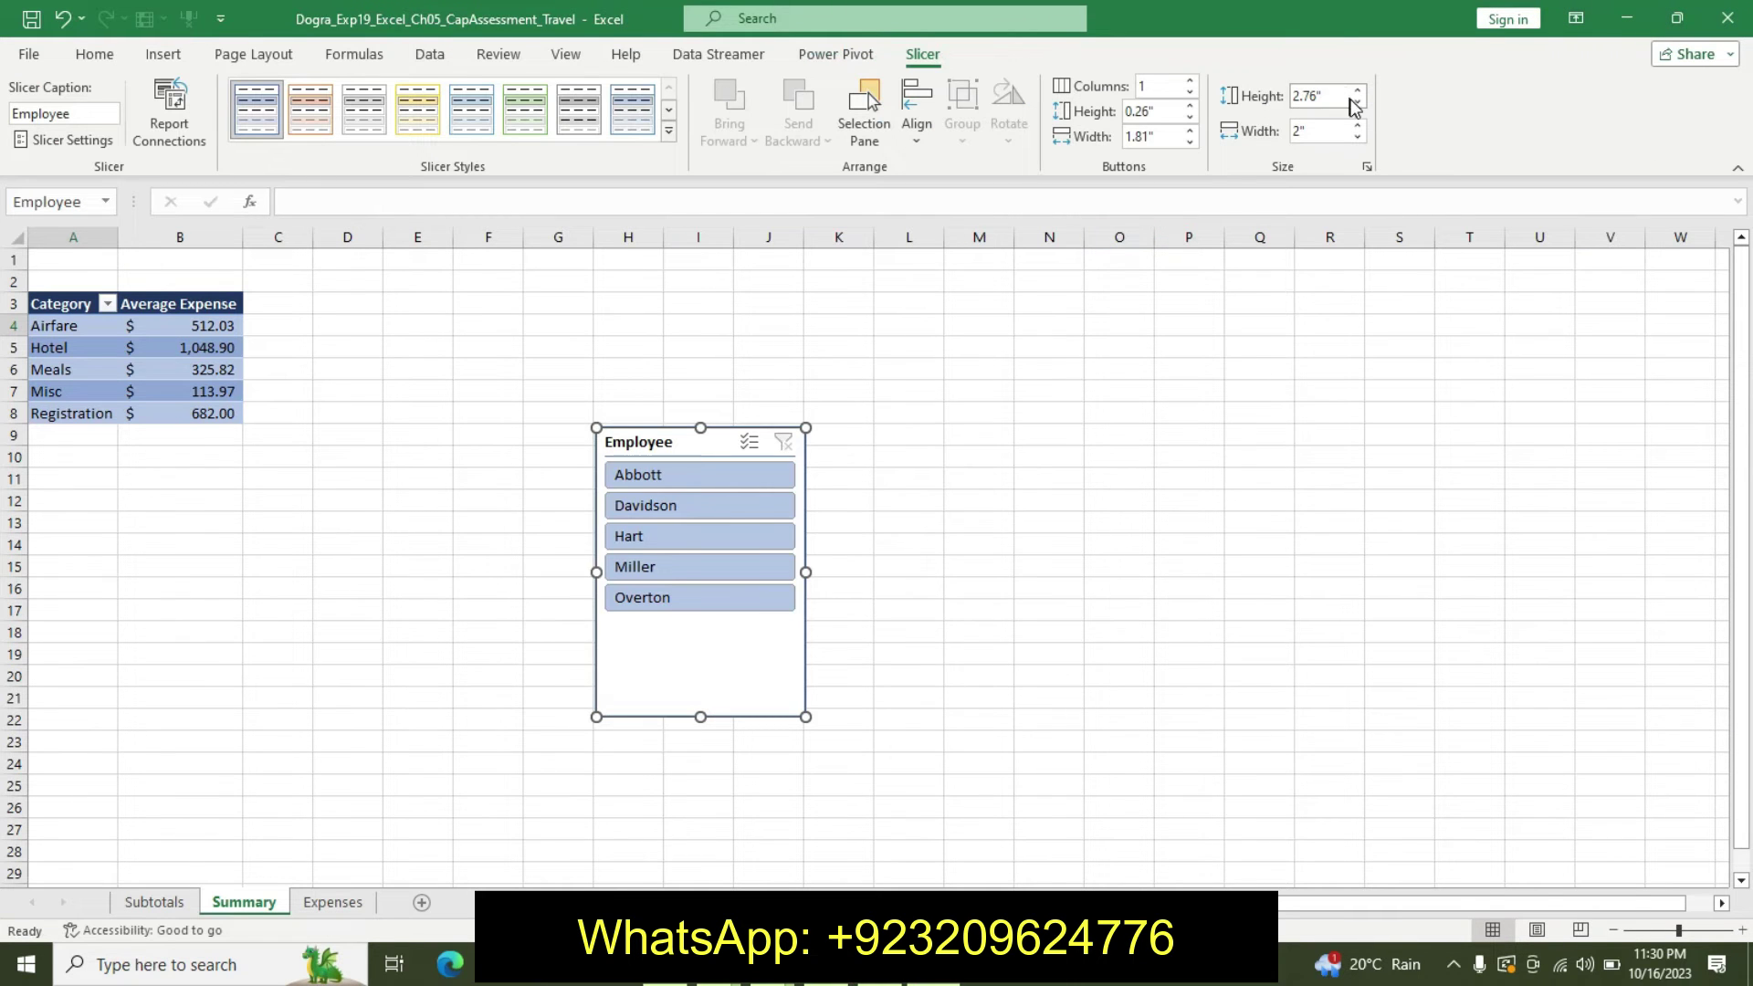
Reduce the Employee slicer's height to 2 inches
click(1358, 106)
click(1358, 106)
click(1358, 106)
click(1358, 106)
click(1358, 104)
click(1357, 104)
click(1358, 104)
click(1358, 104)
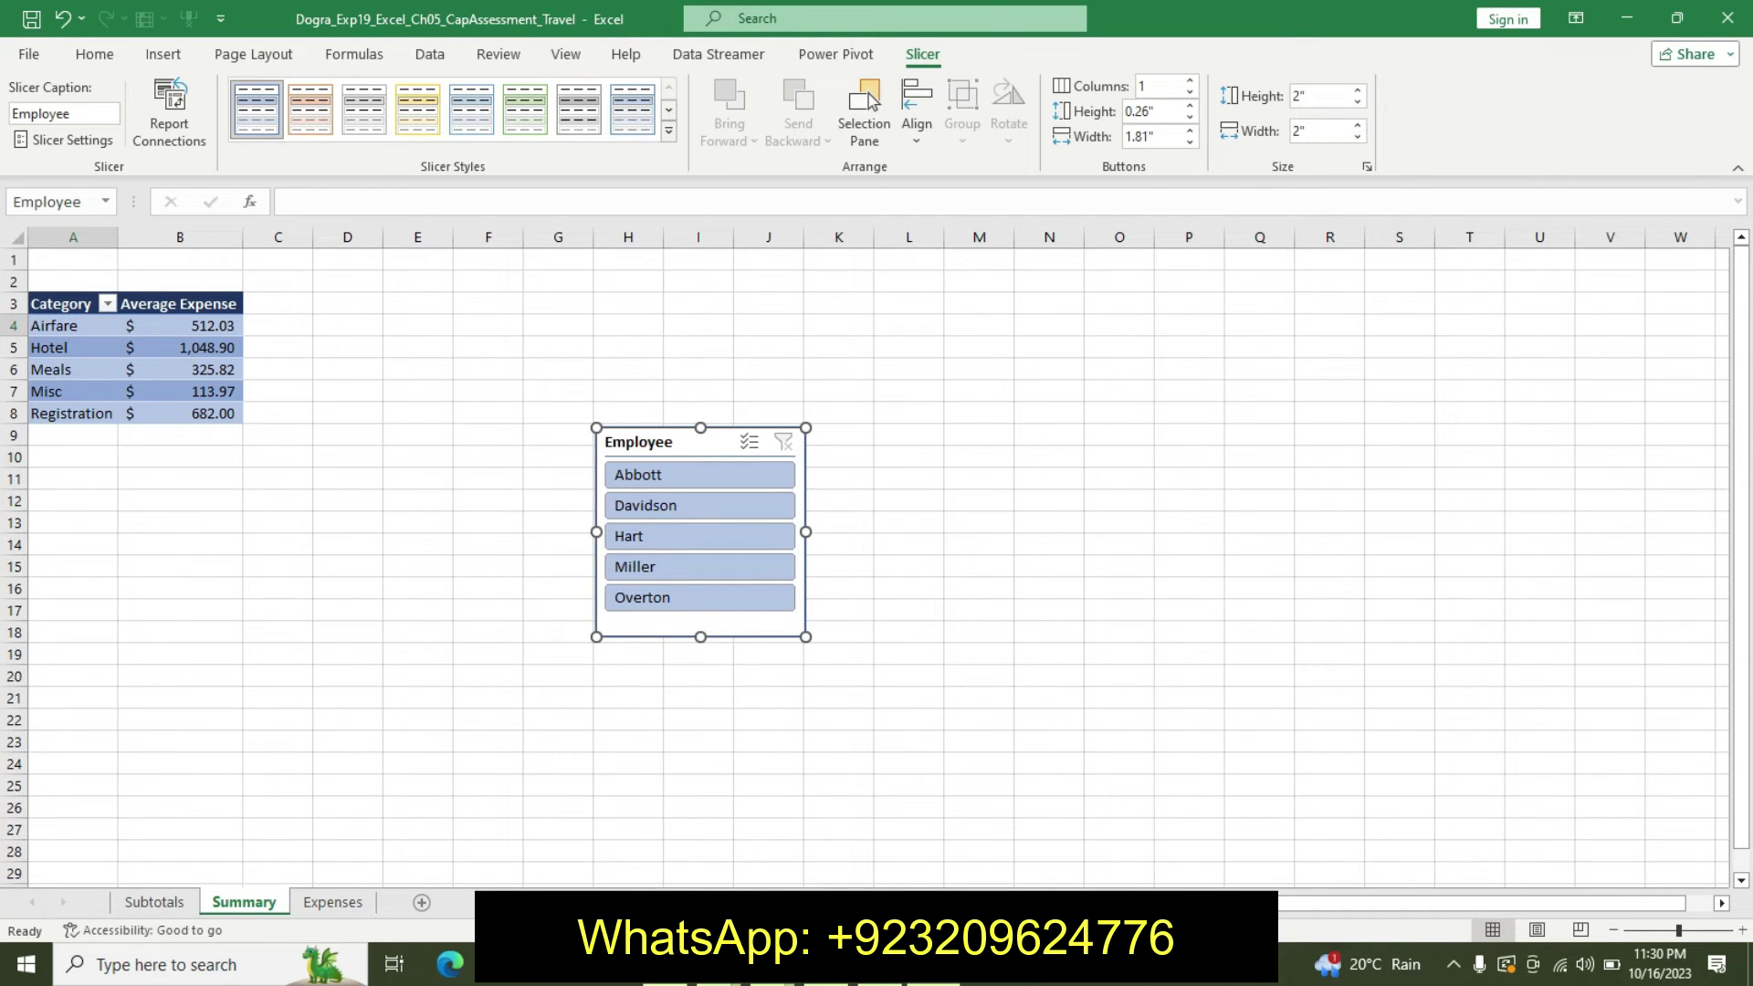
key(alt+Tab)
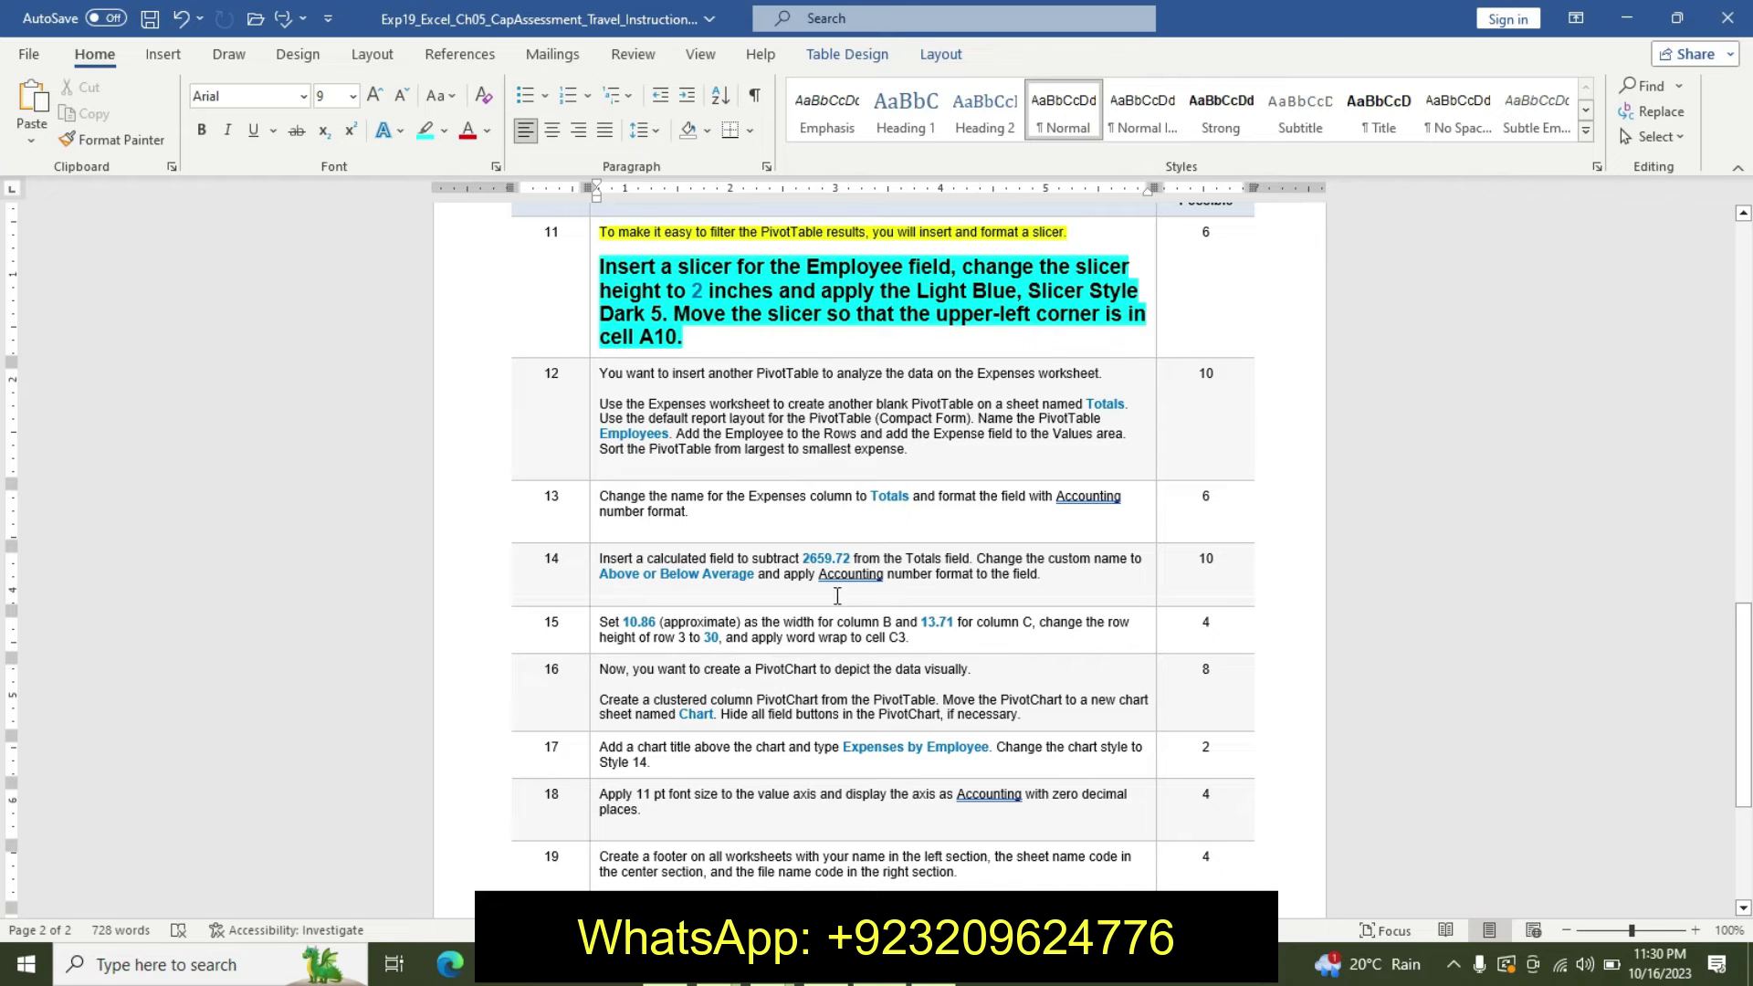
key(alt+Tab)
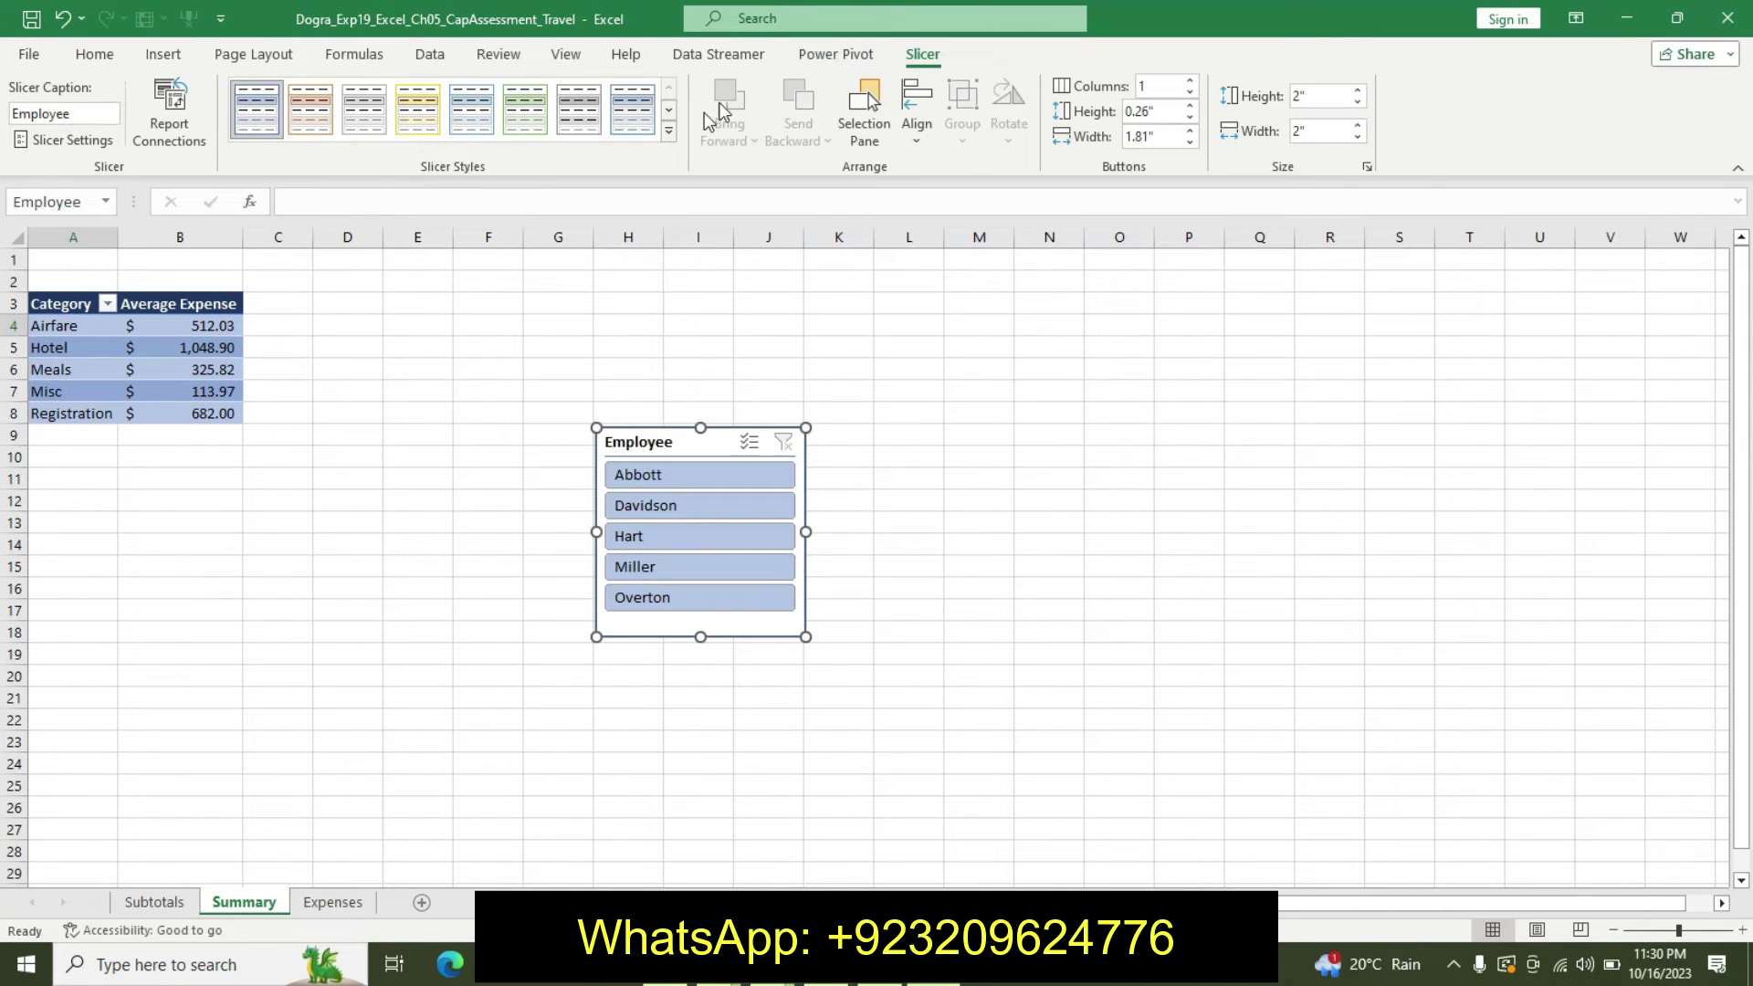
Apply the Light Blue, Slicer Style Dark 5 style to the Employee slicer
click(668, 131)
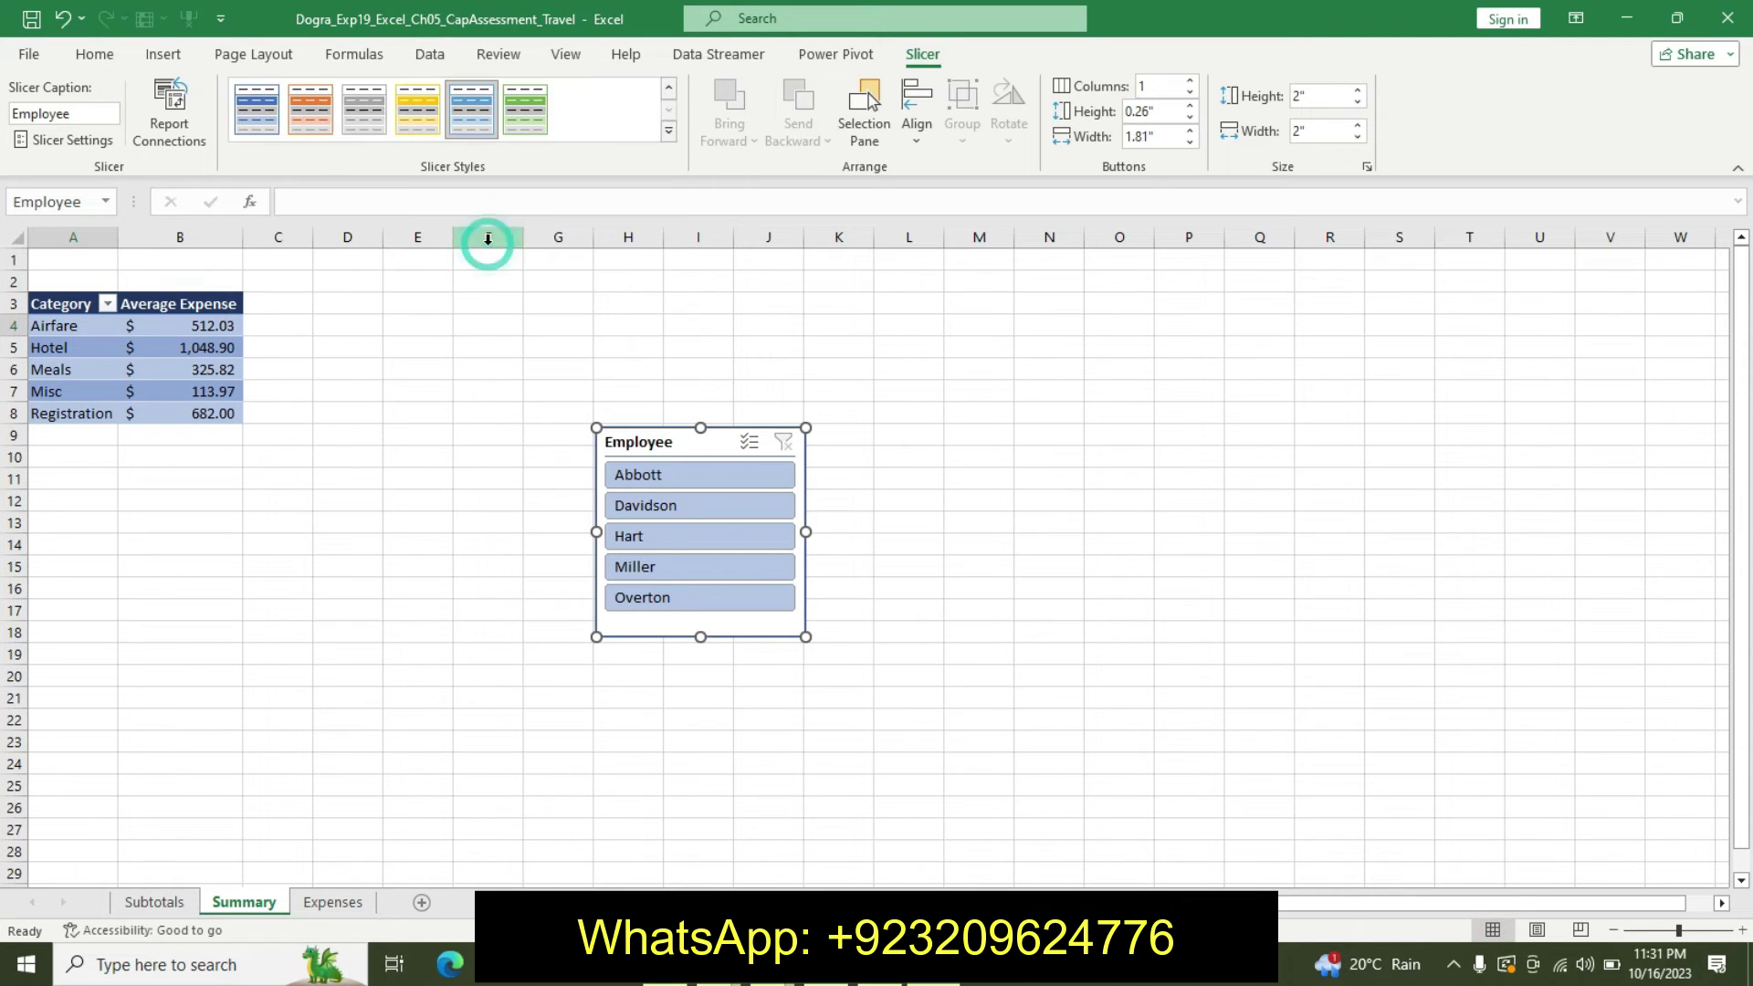
click(488, 245)
click(671, 133)
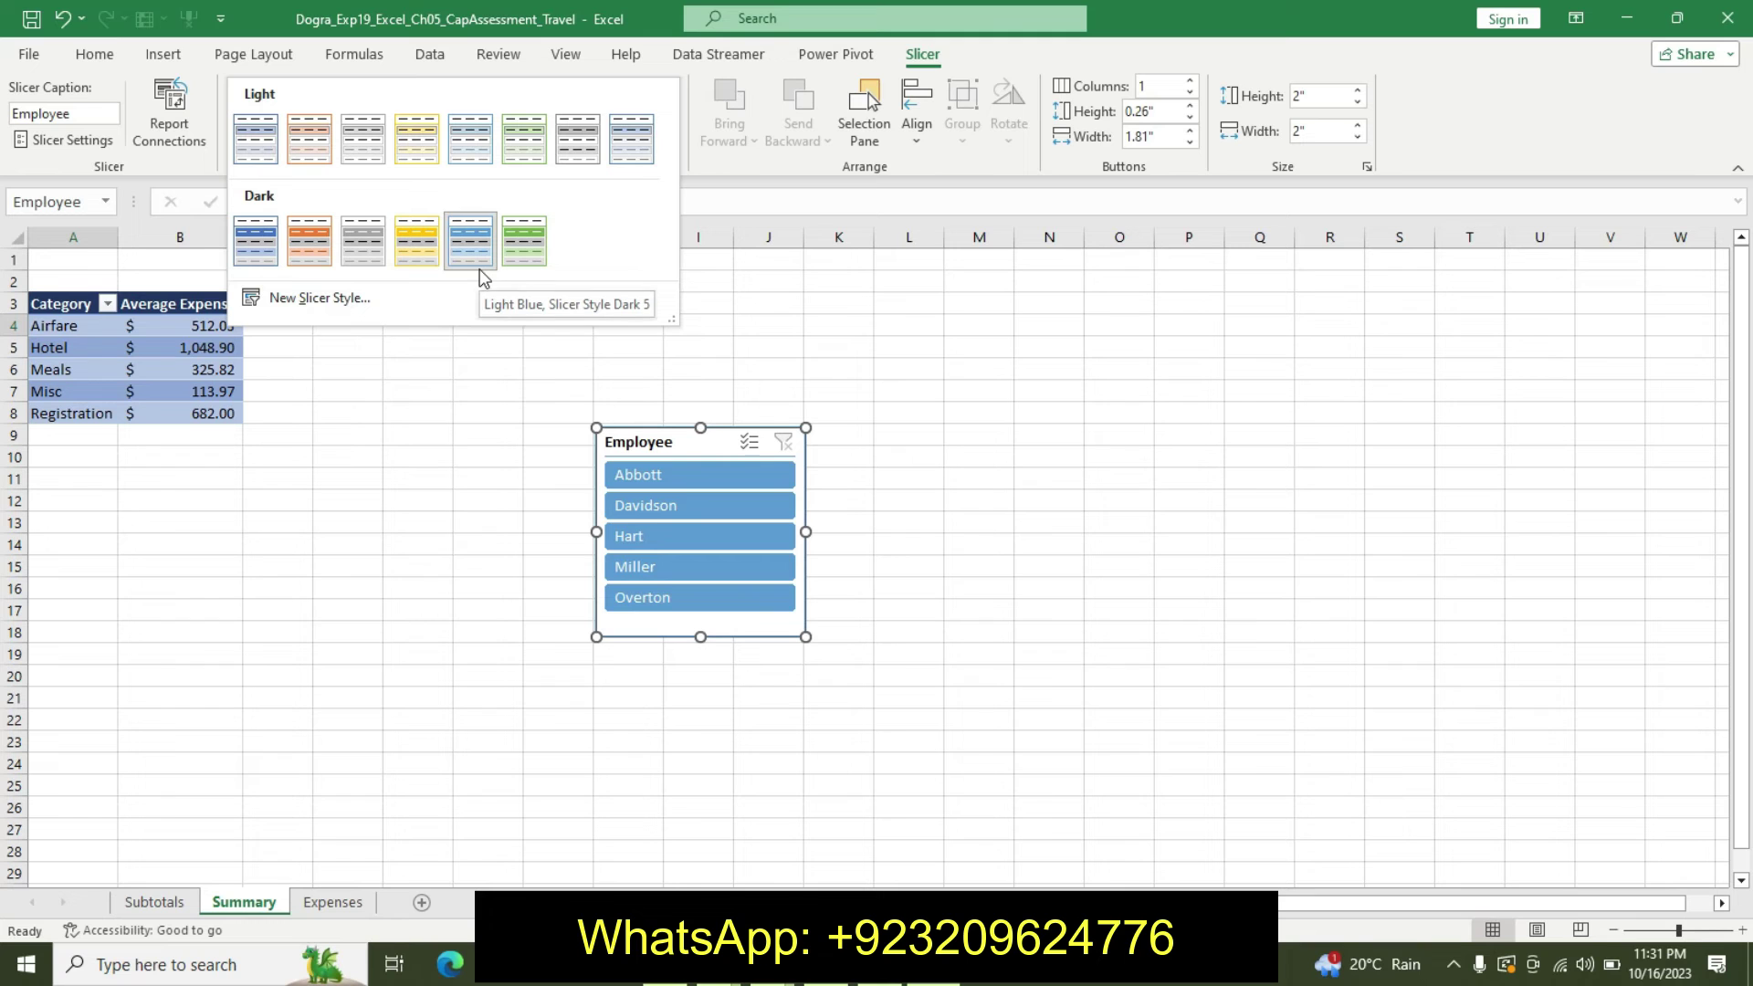
key(alt+Tab)
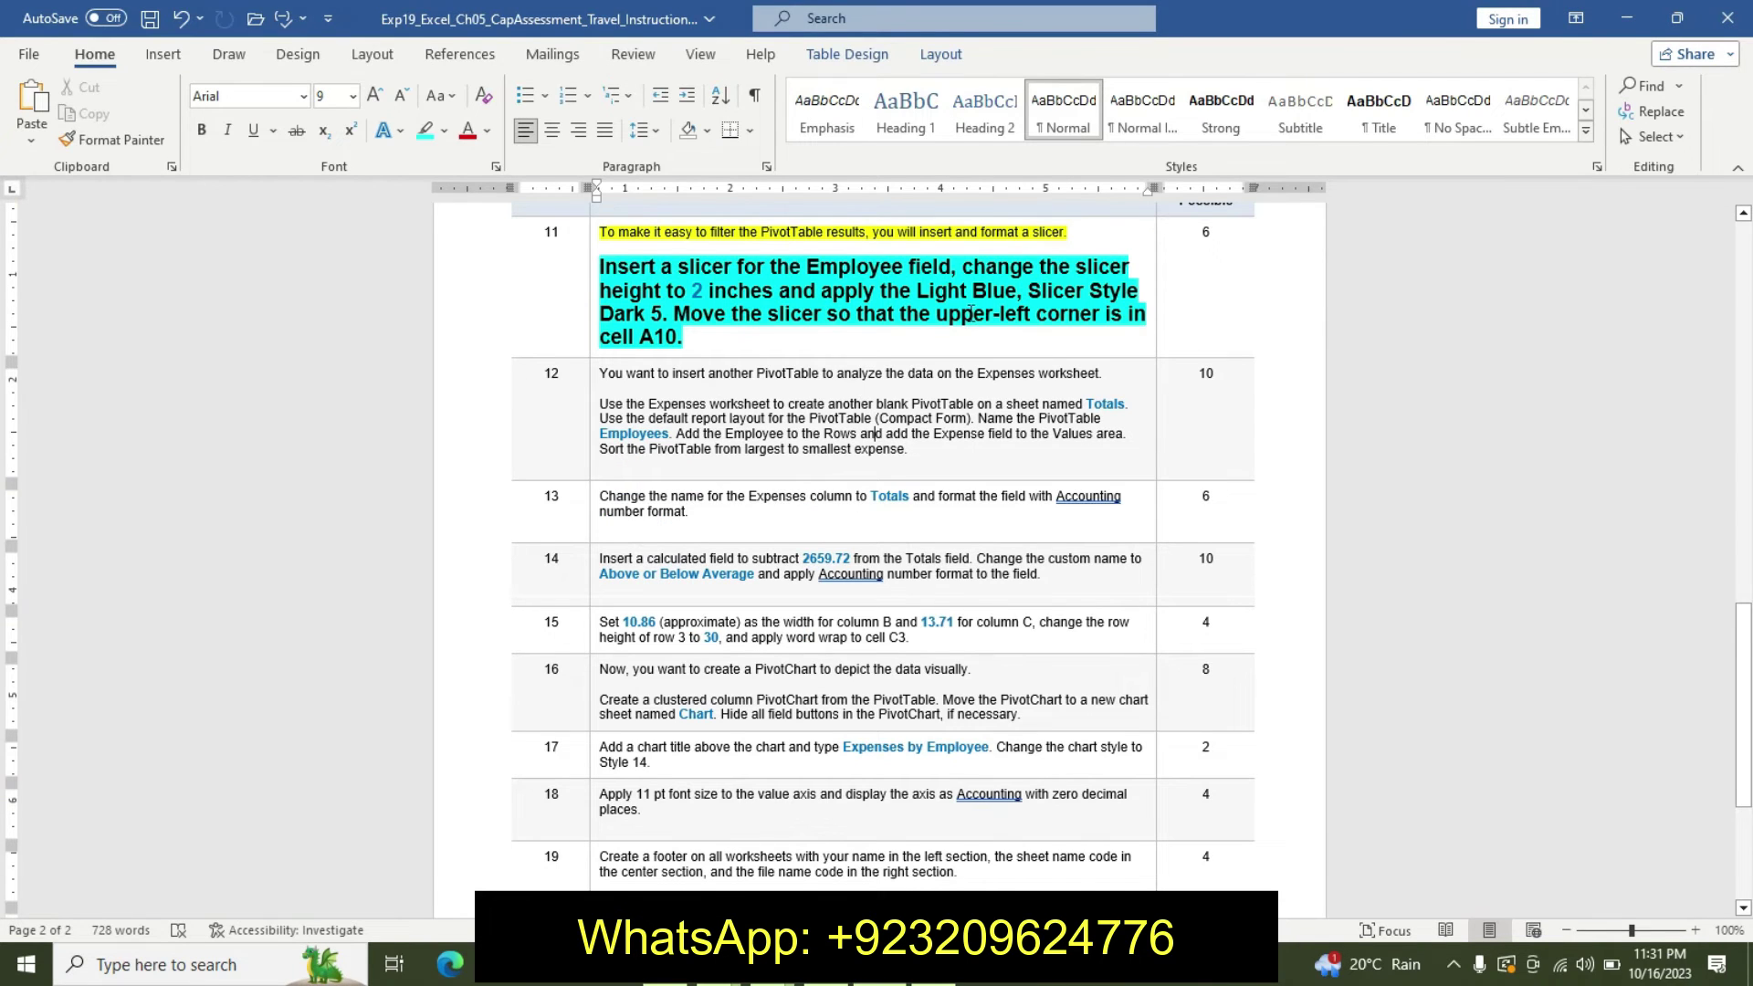
key(alt+Tab)
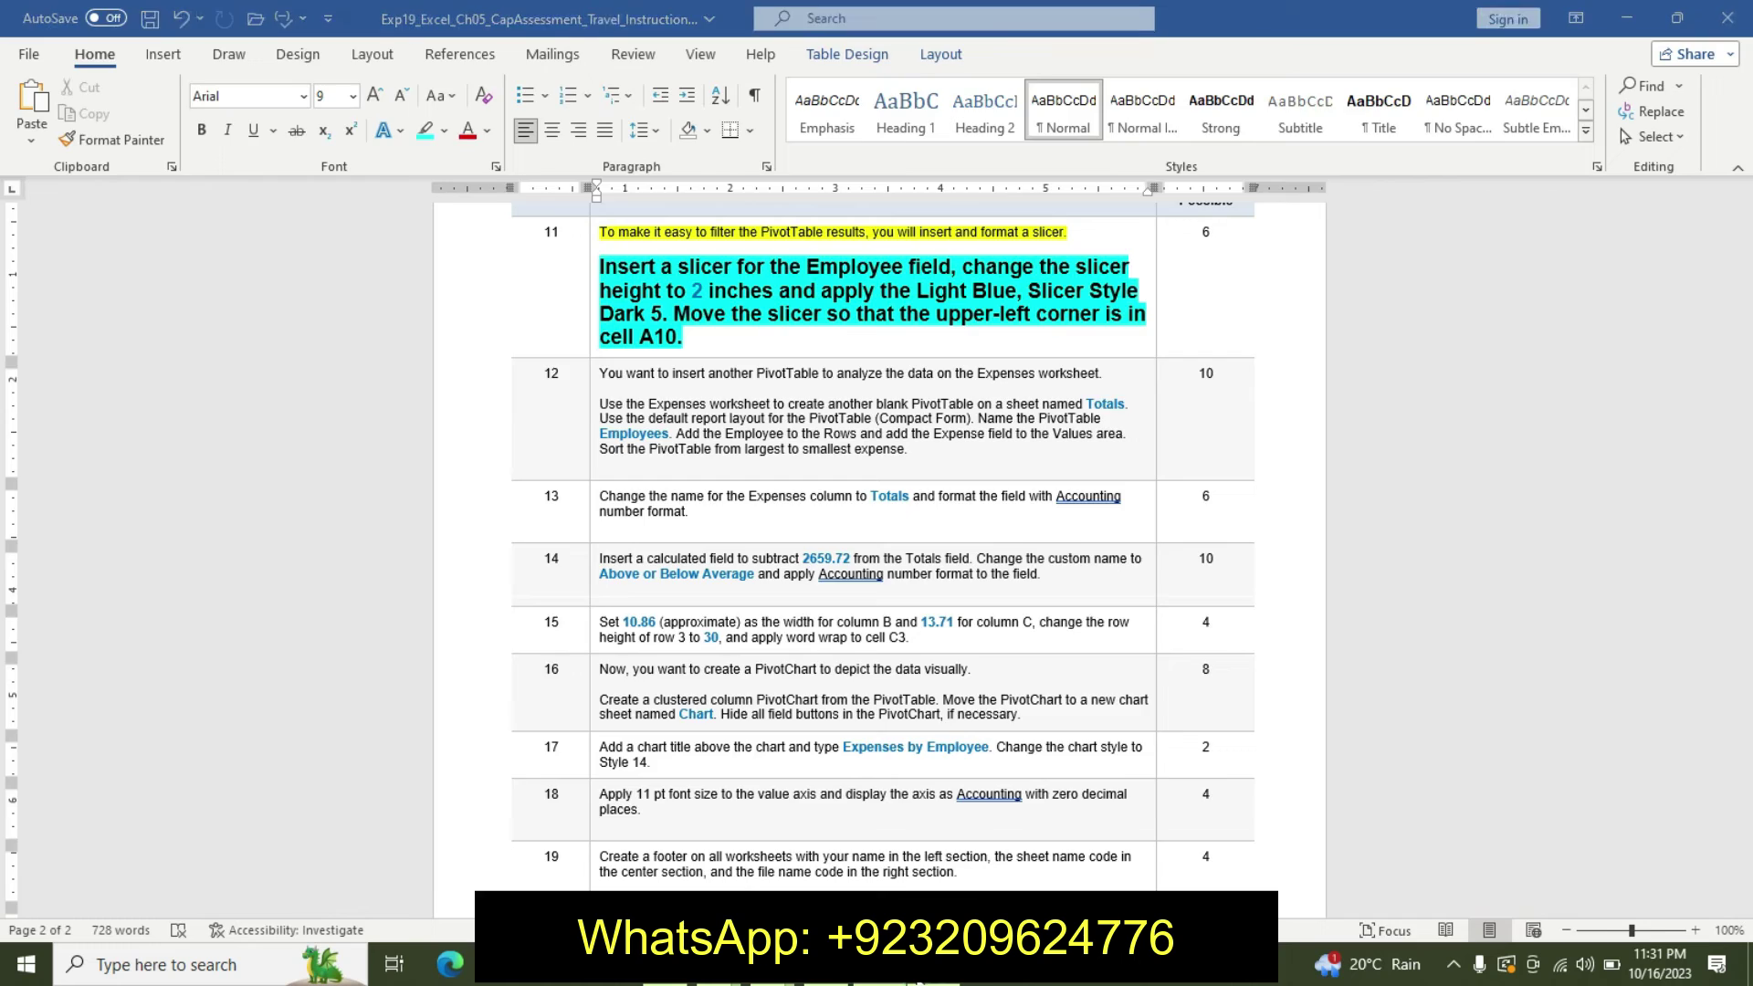
Cut the Employee slicer and paste it with its upper-left corner at cell A10
drag(677, 442, 108, 463)
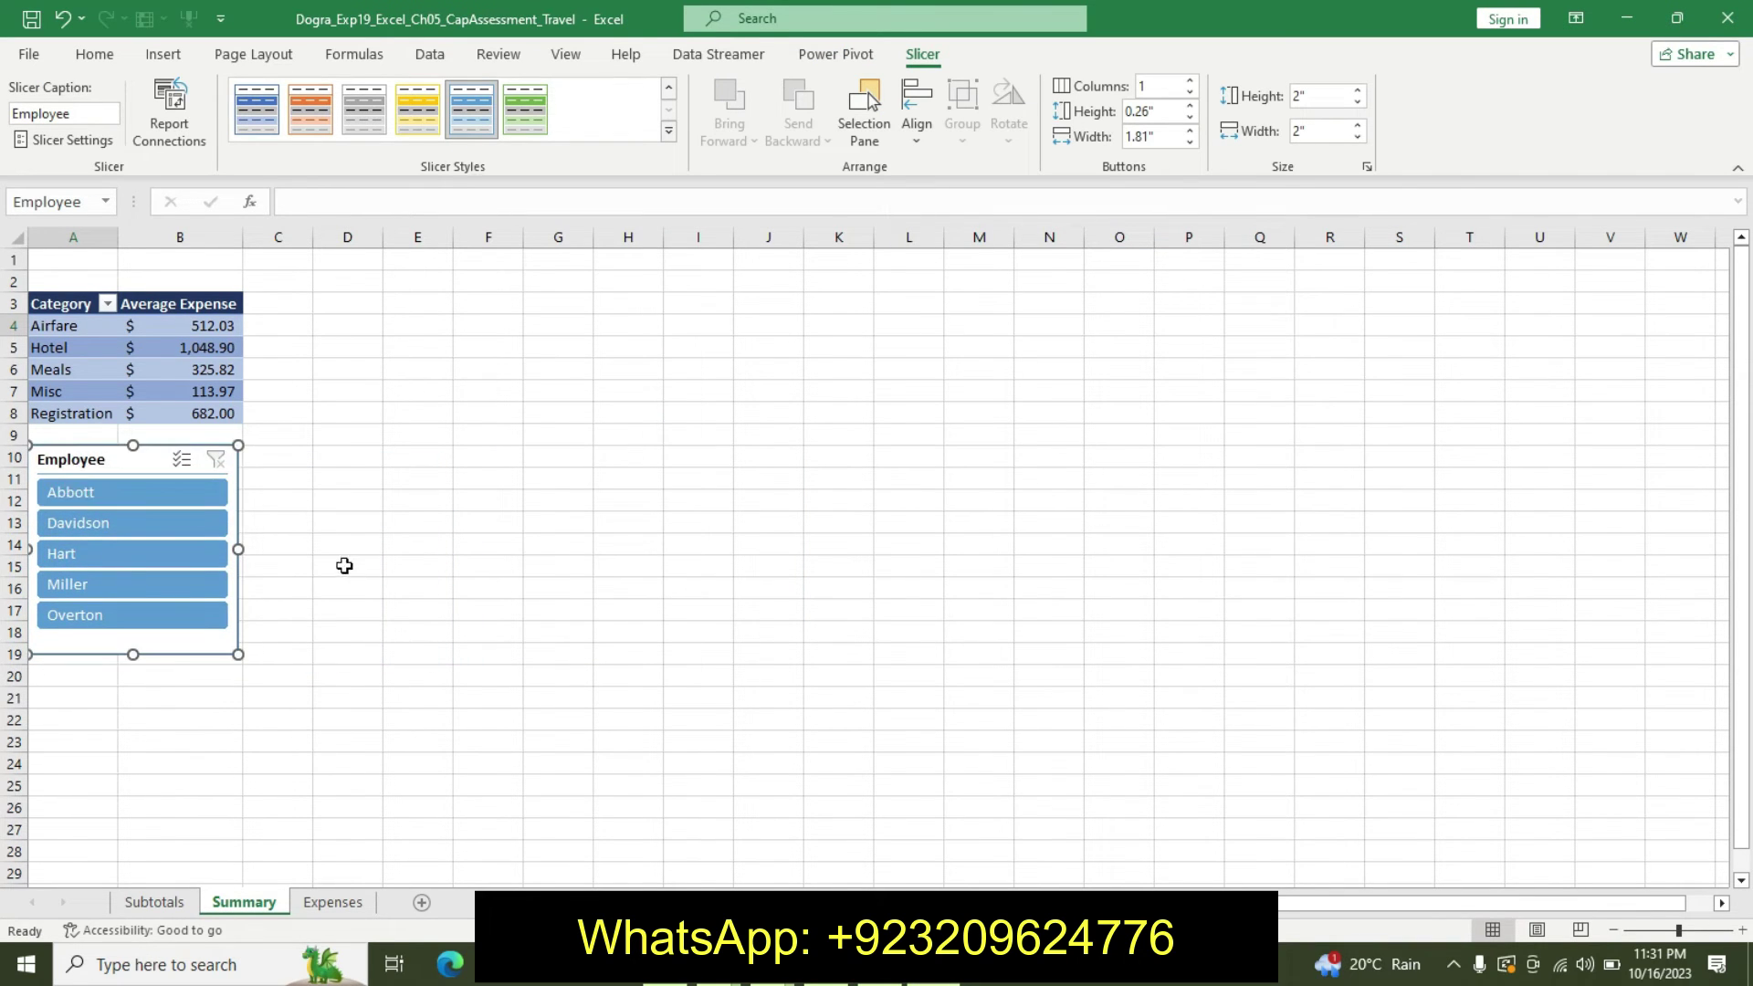
key(alt+Tab)
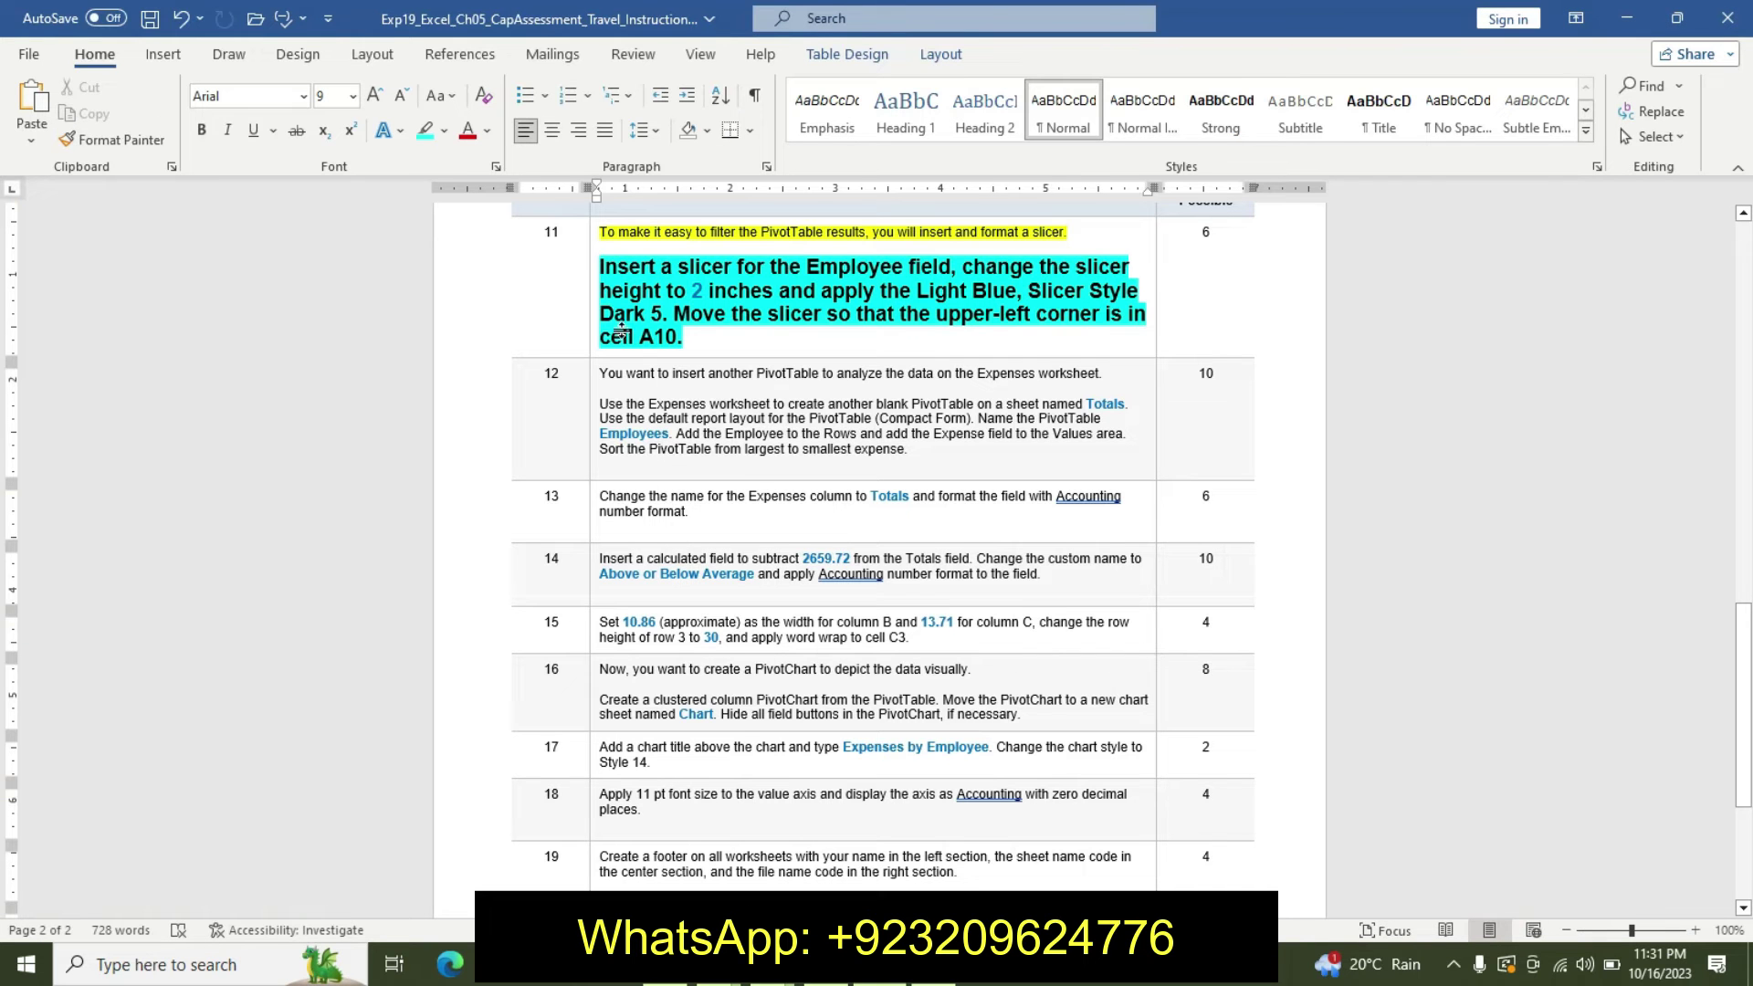
key(alt+Tab)
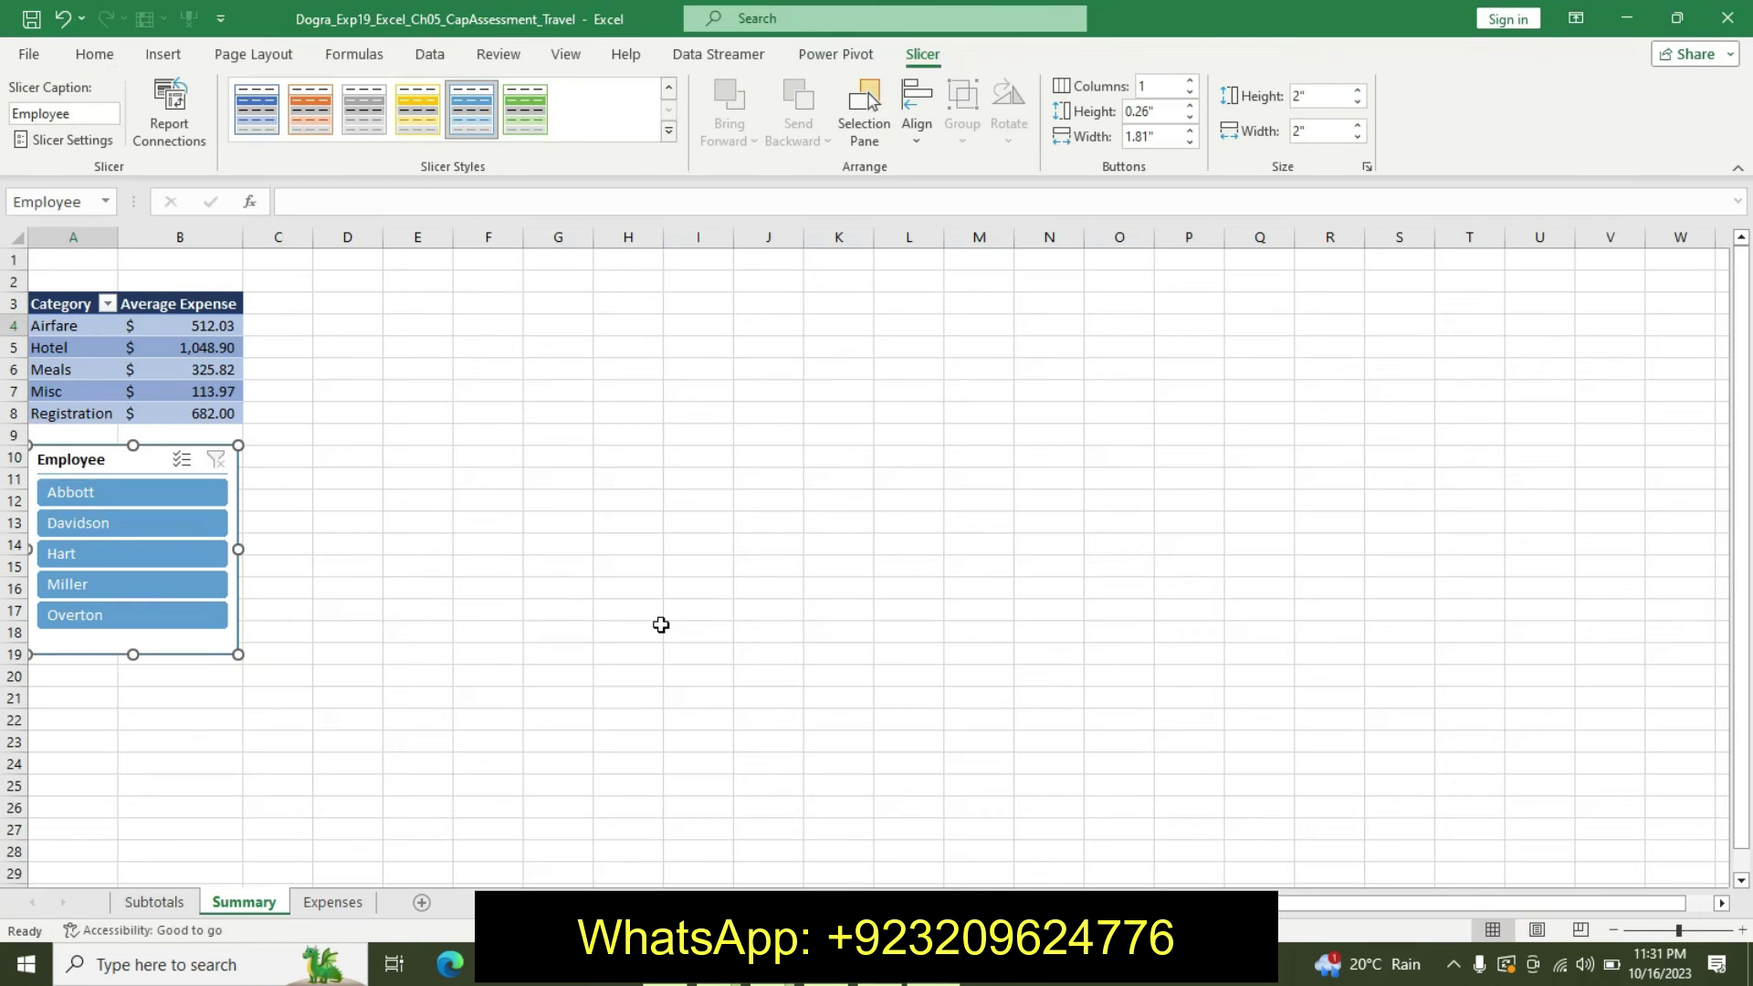
click(108, 452)
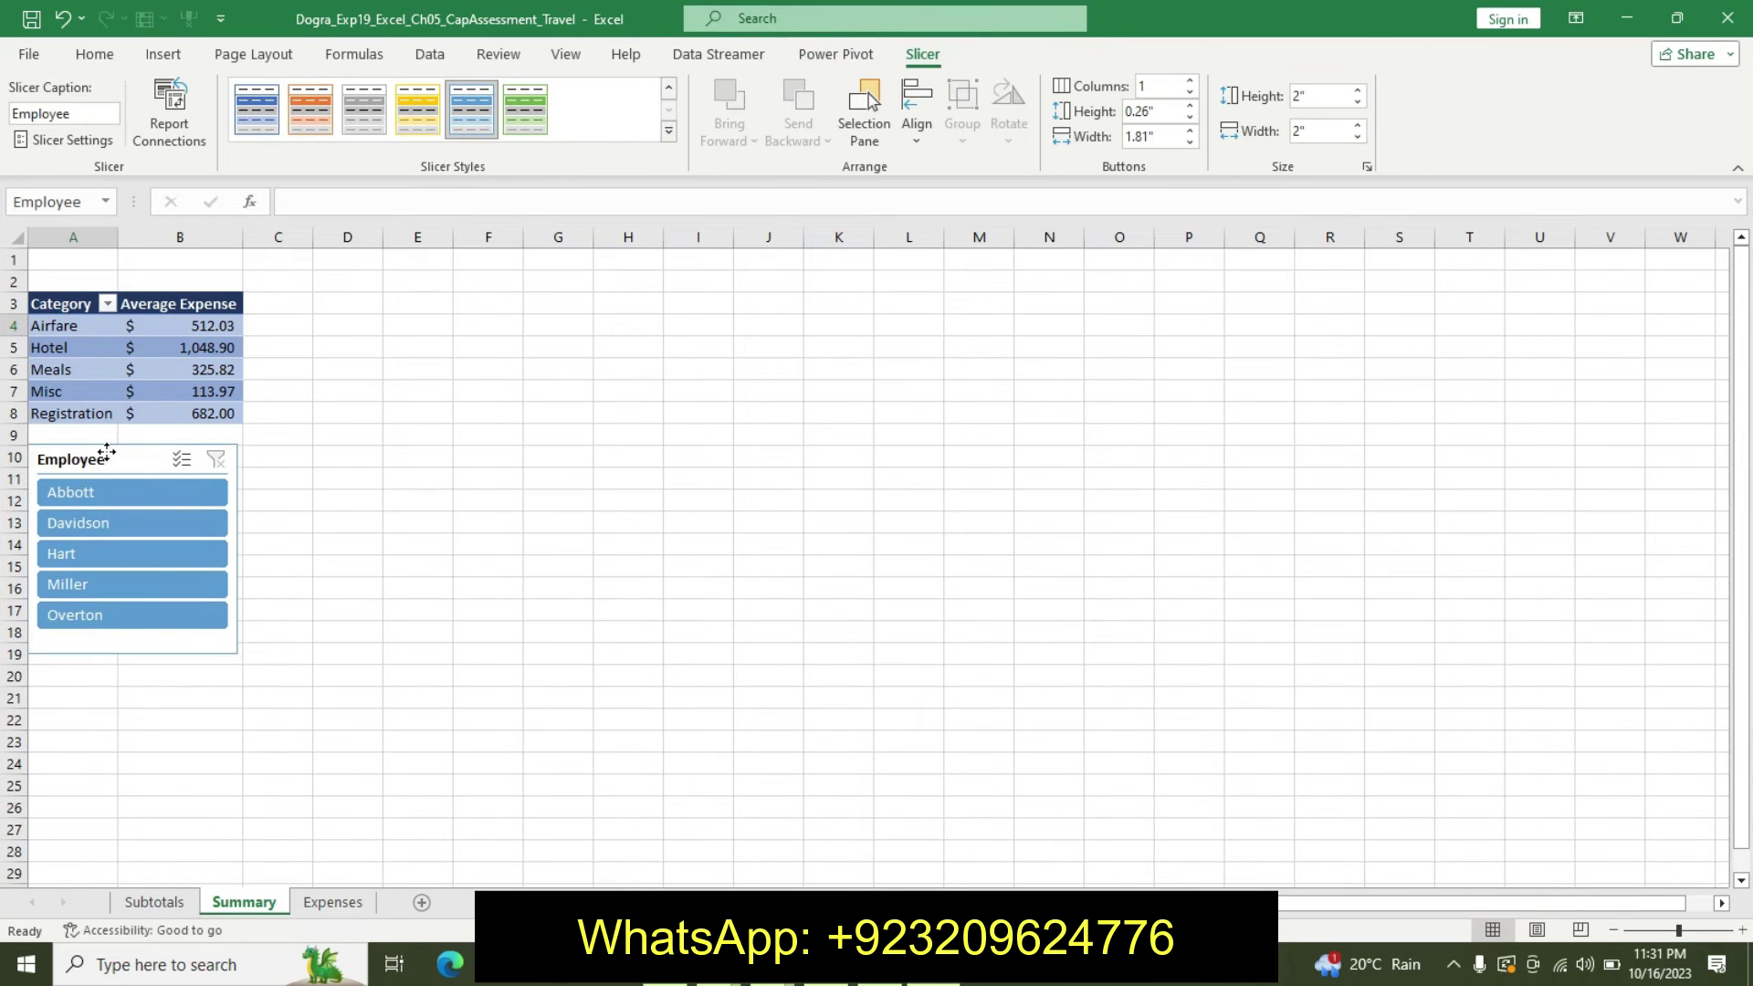
drag(106, 451, 530, 472)
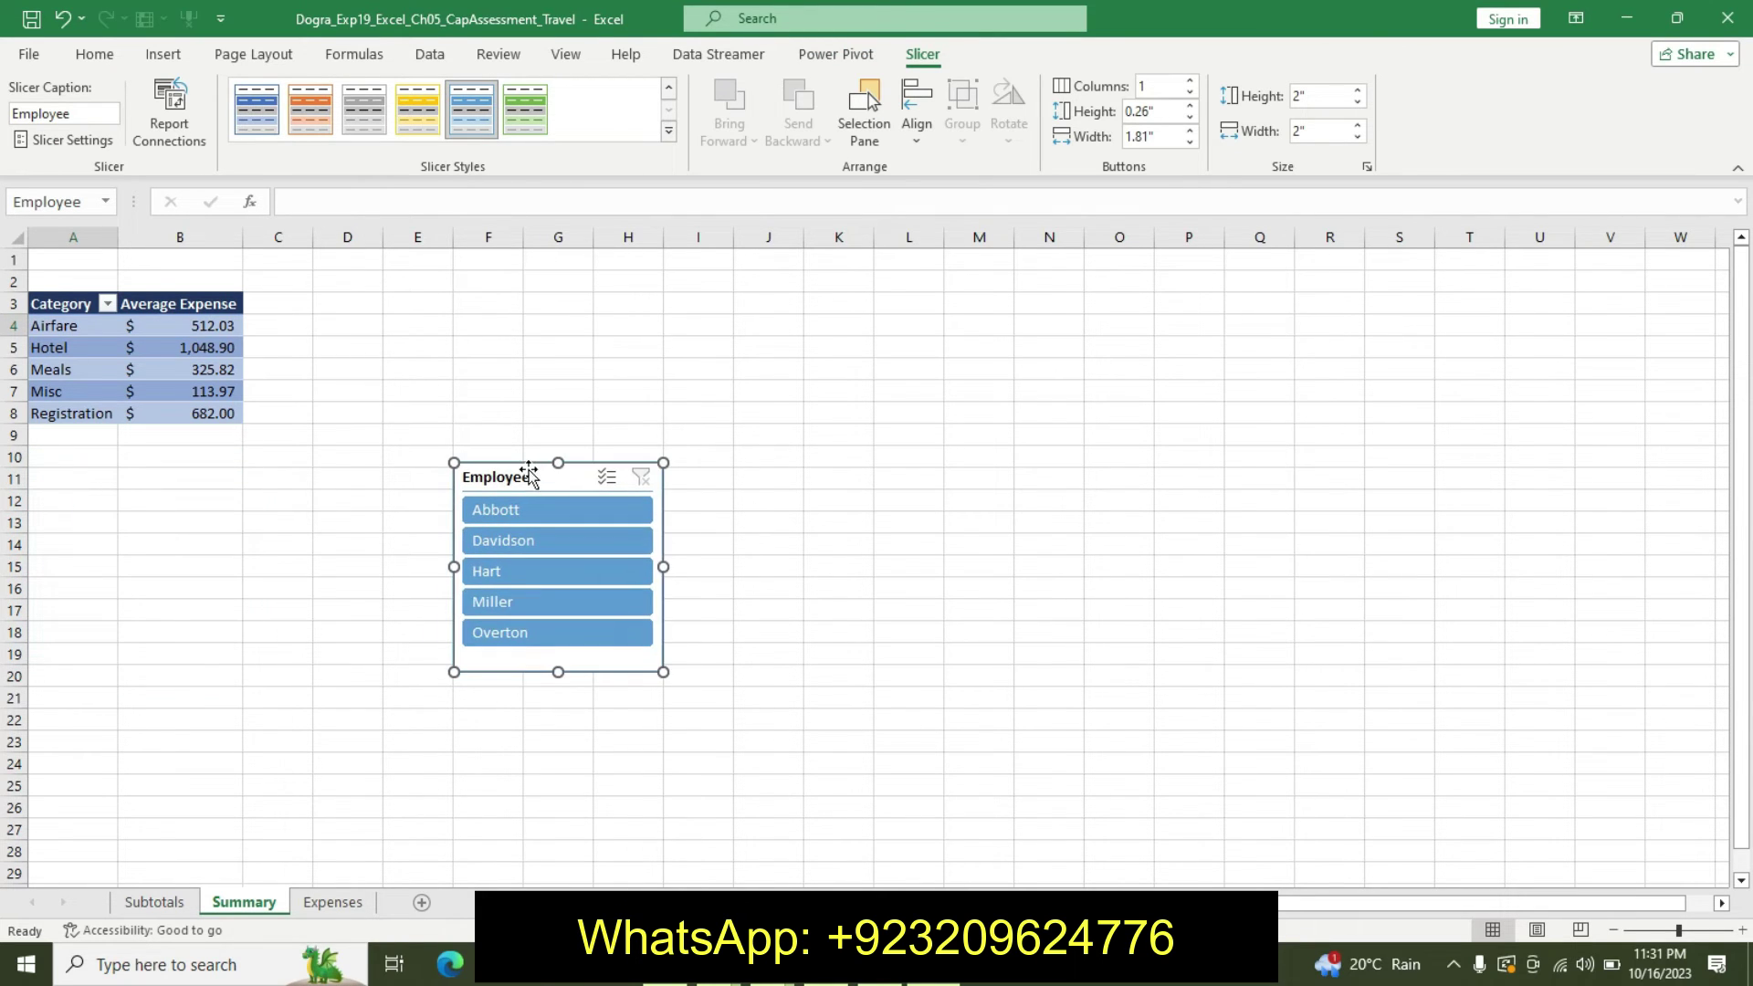
right_click(529, 469)
click(545, 356)
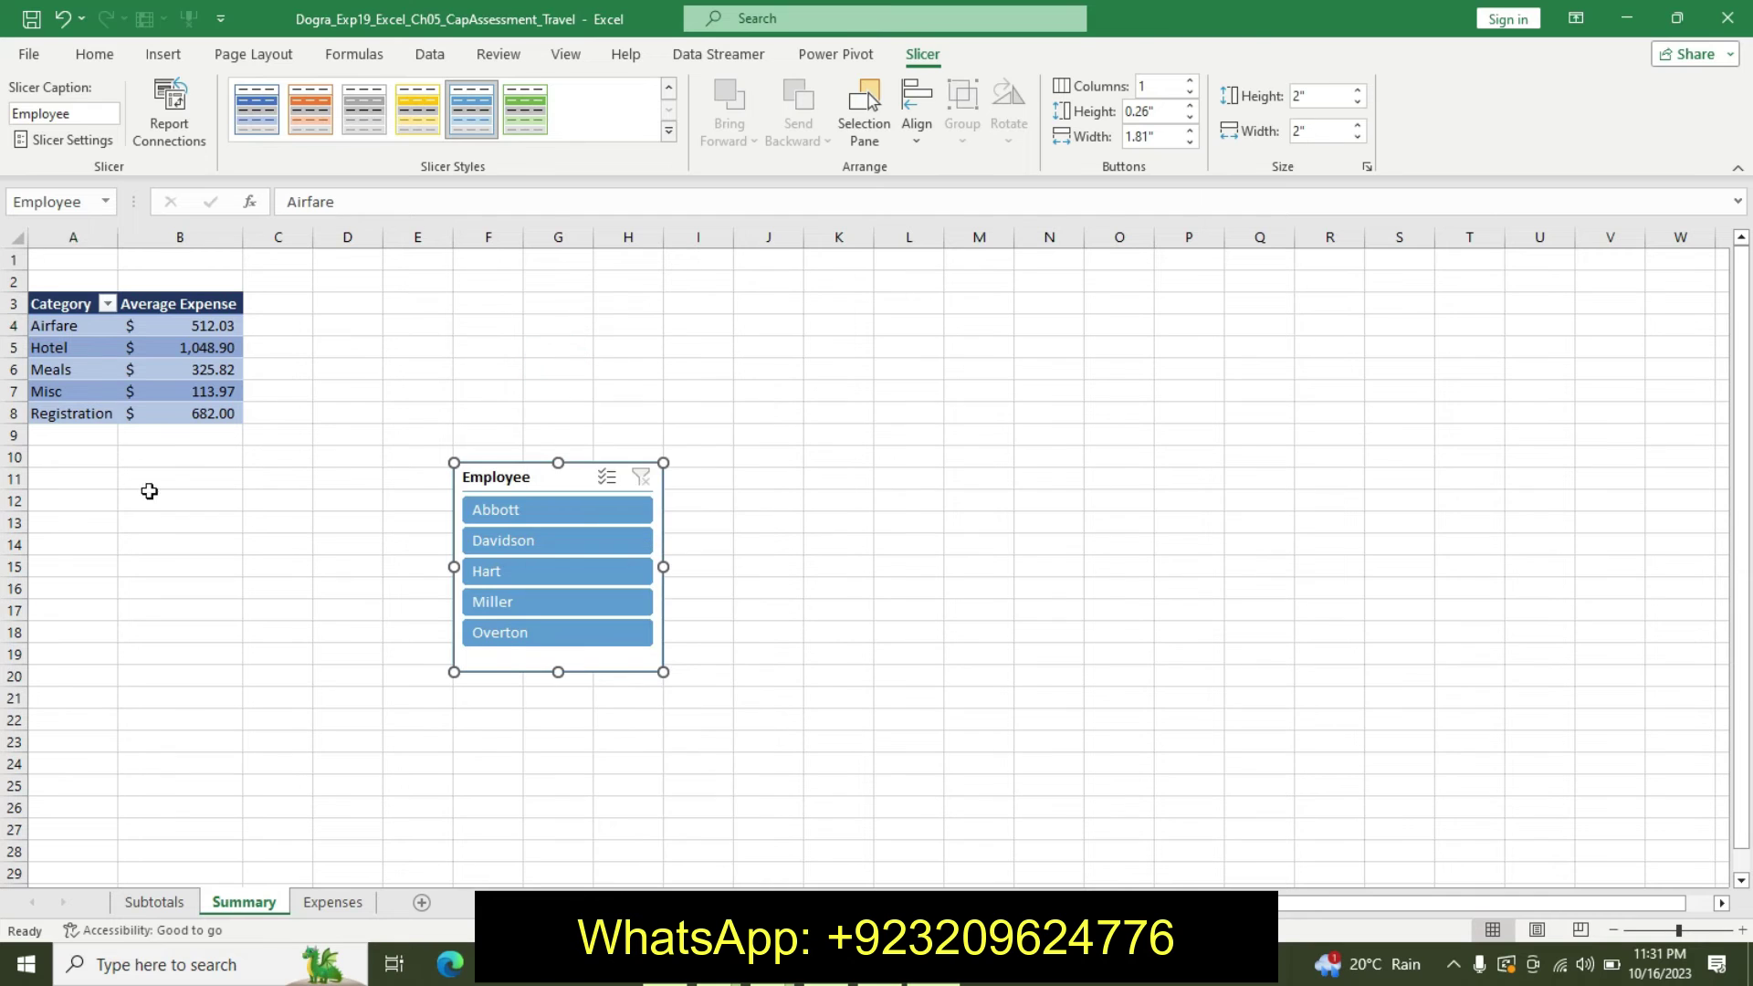
click(88, 460)
click(32, 99)
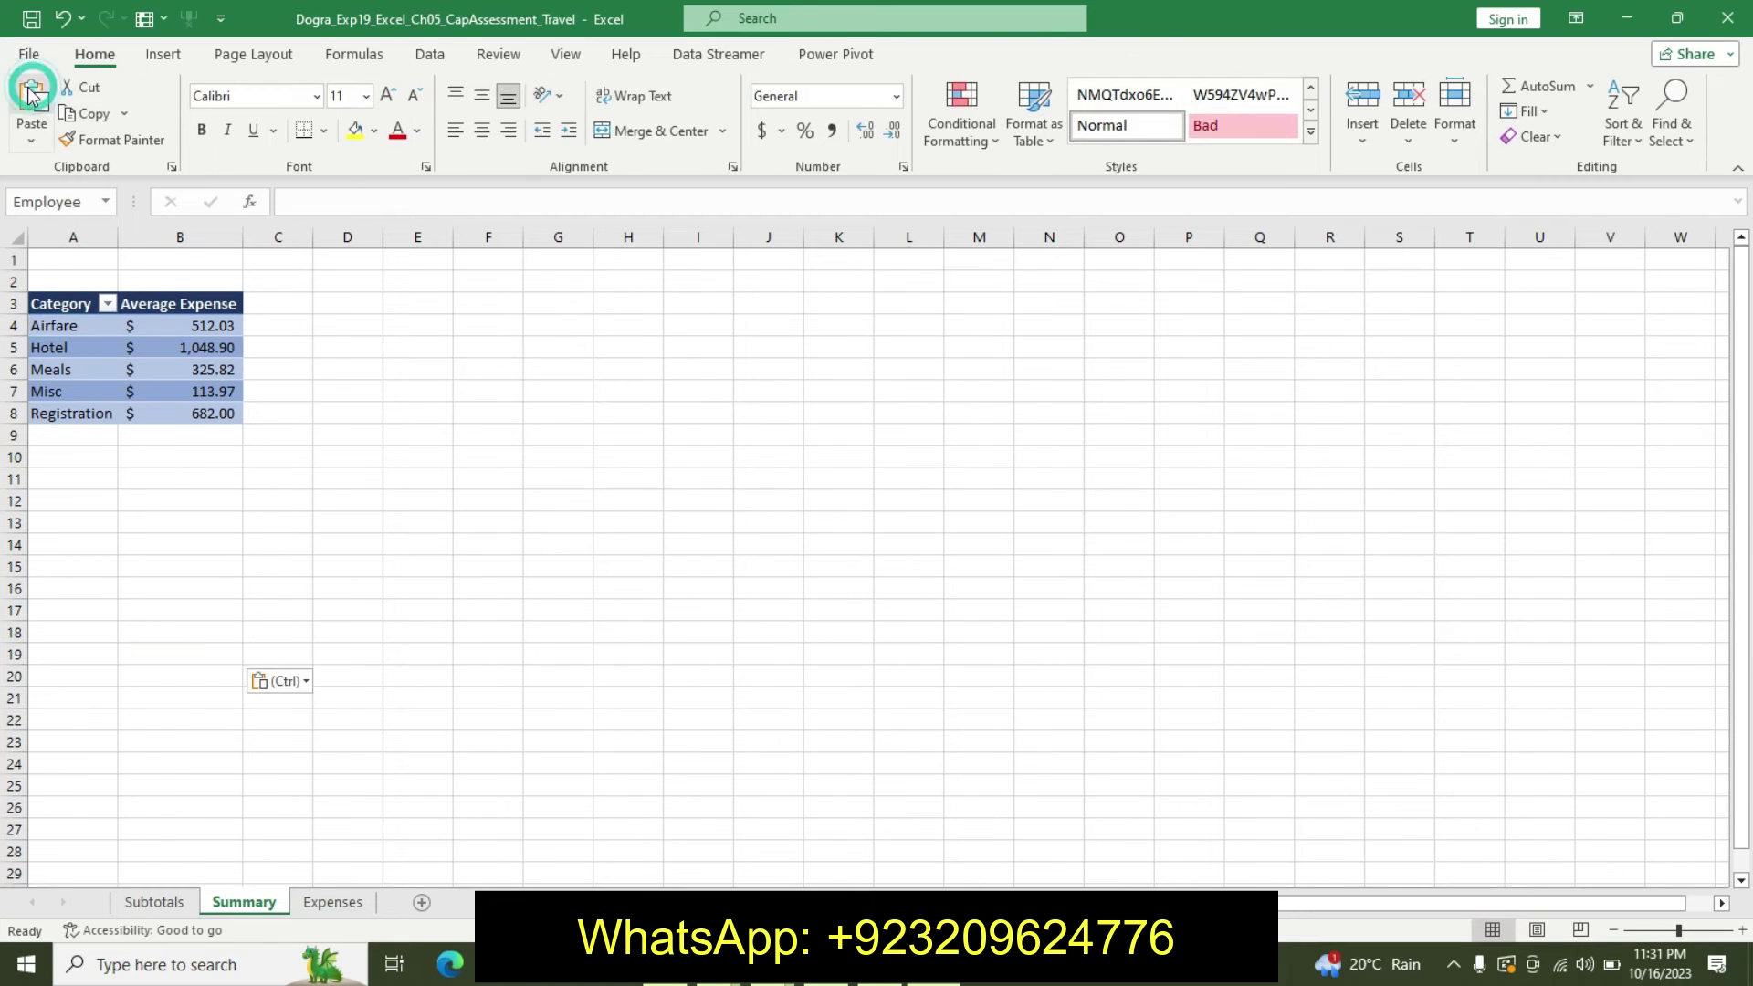
click(729, 608)
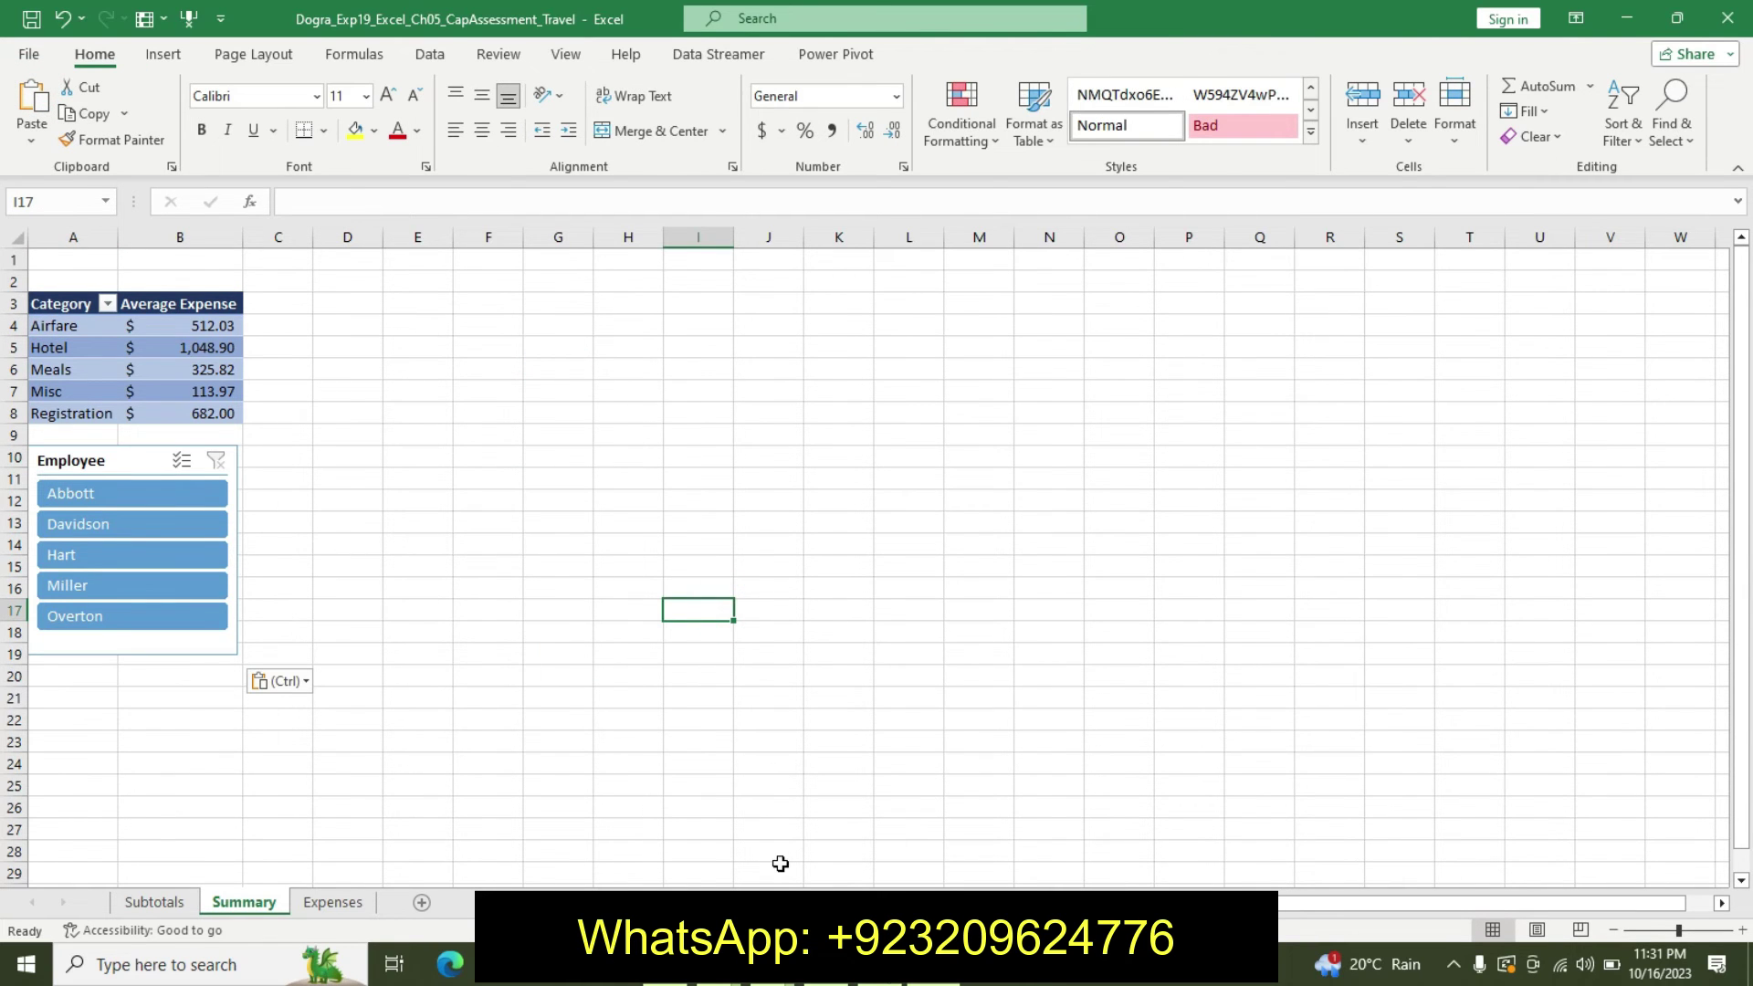
key(alt+Tab)
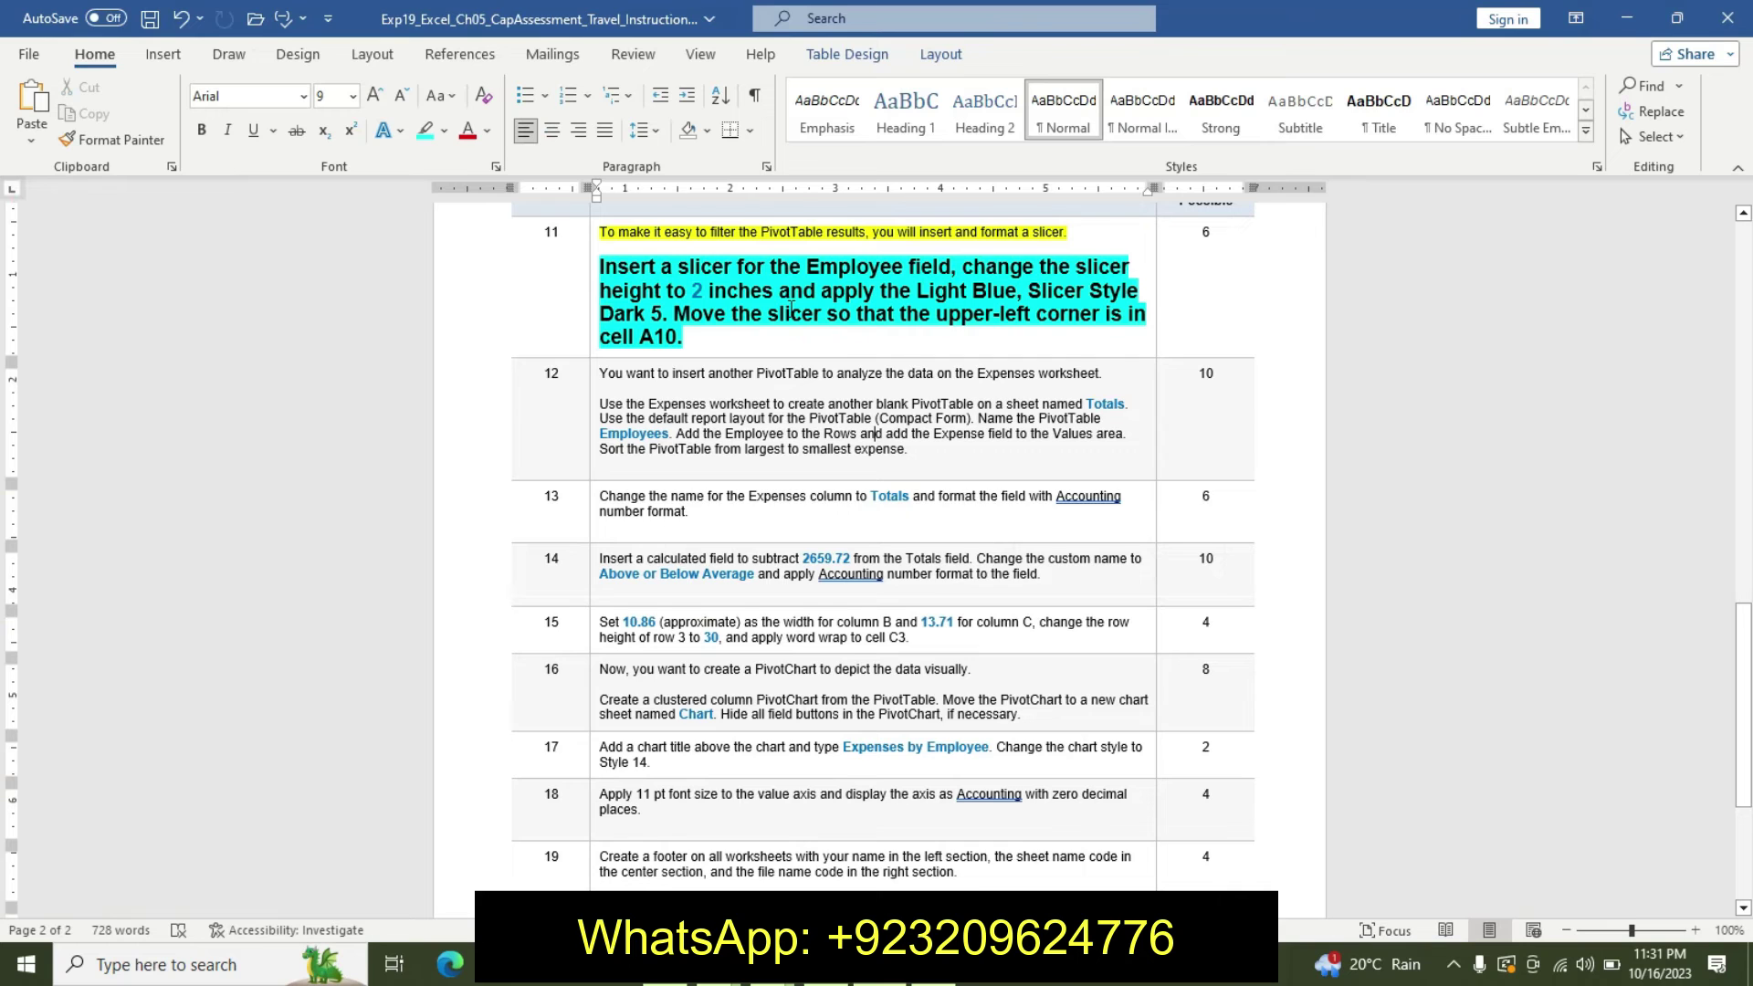
Undo step 11's formatting and highlight step 12's opening sentence yellow
key(ctrl+z)
key(ctrl+z)
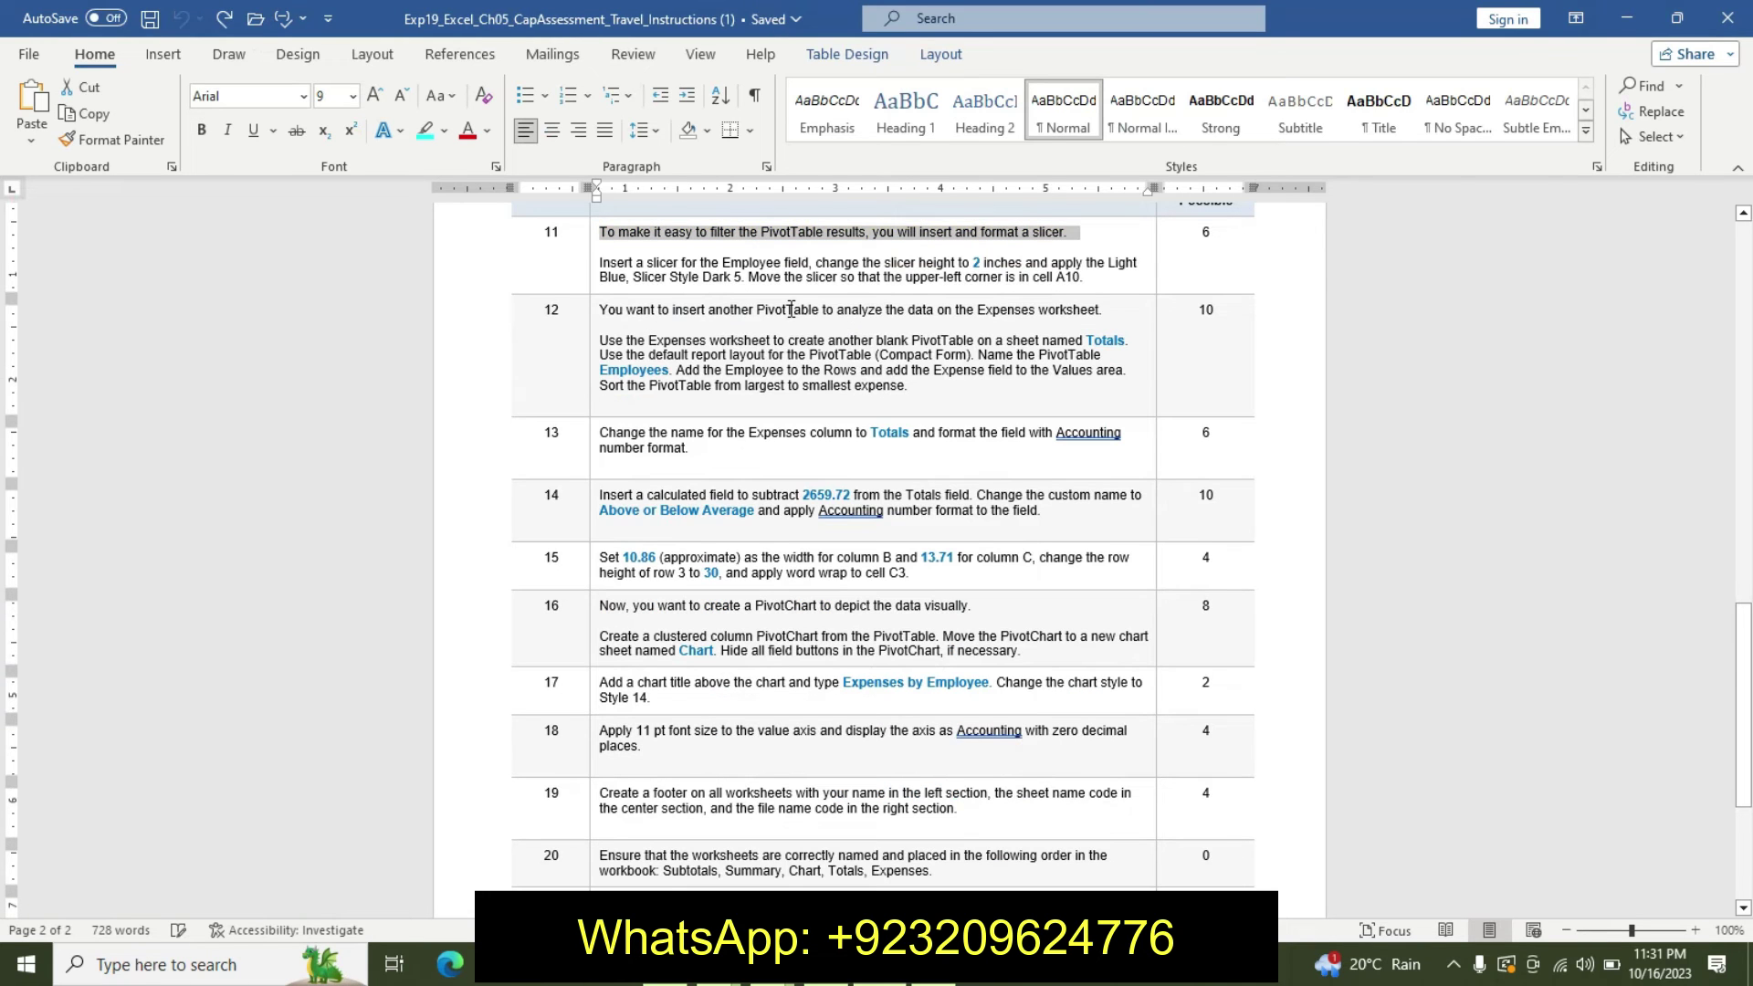
mouse_move(783, 314)
mouse_down()
mouse_move(610, 319)
mouse_move(1121, 308)
mouse_up()
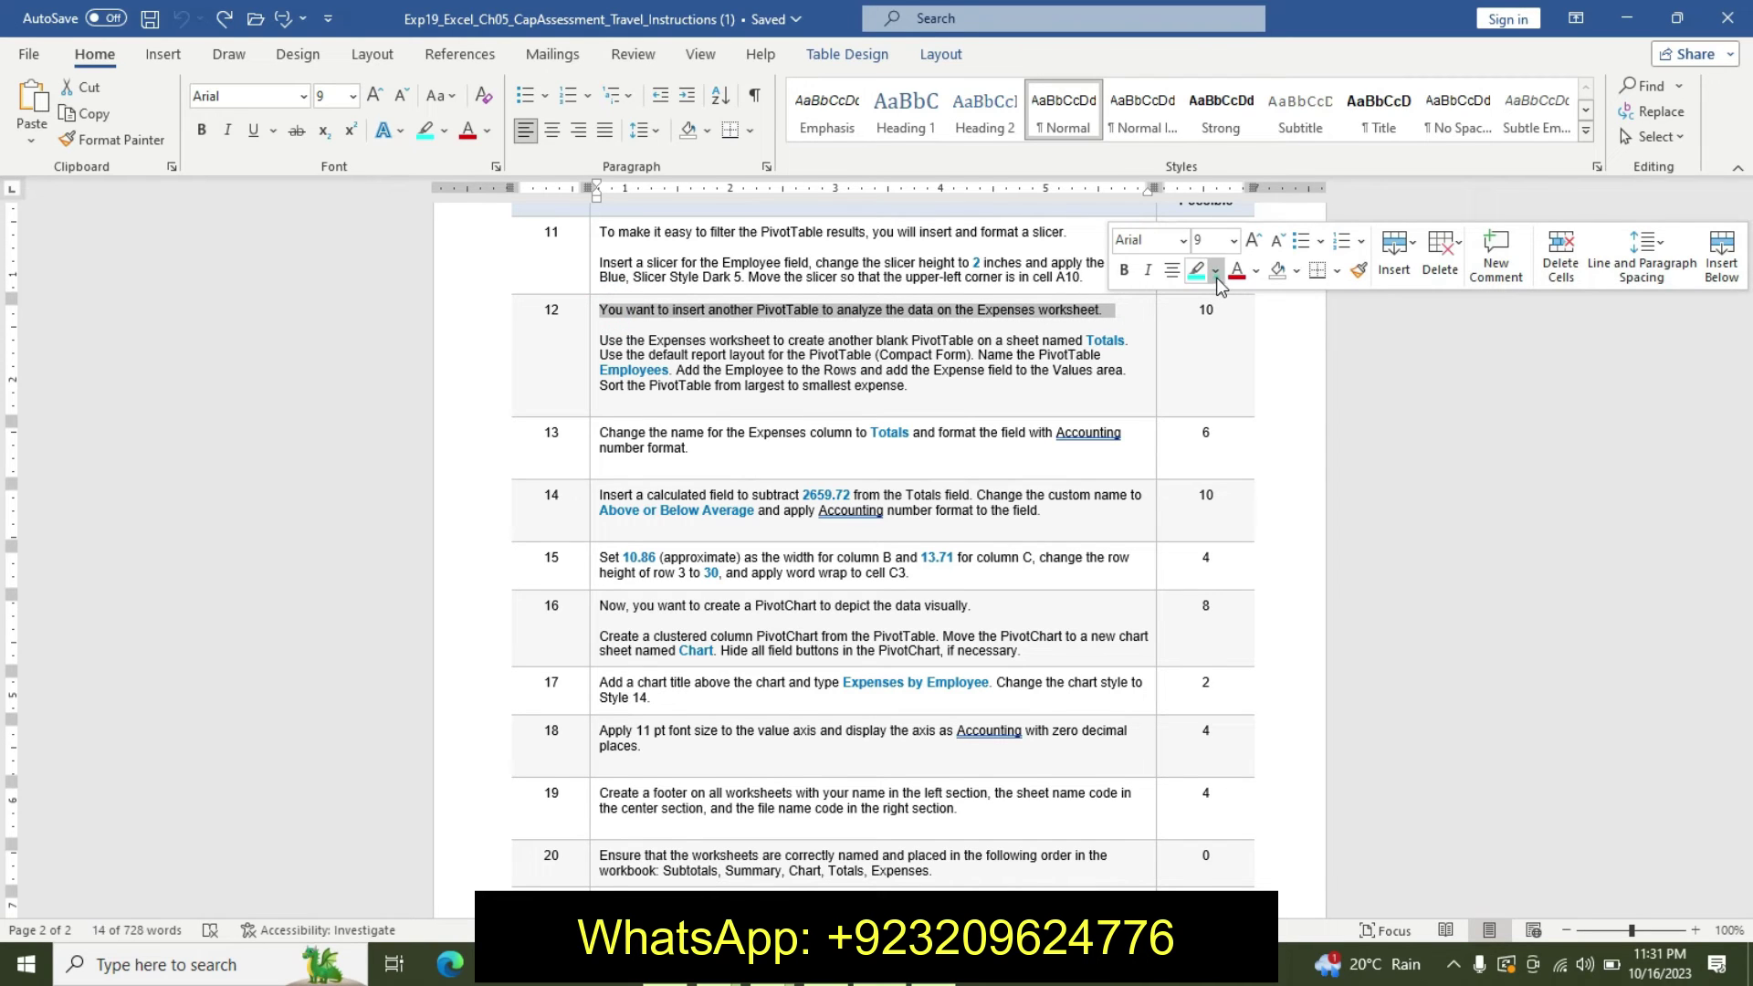
click(1217, 272)
click(1203, 301)
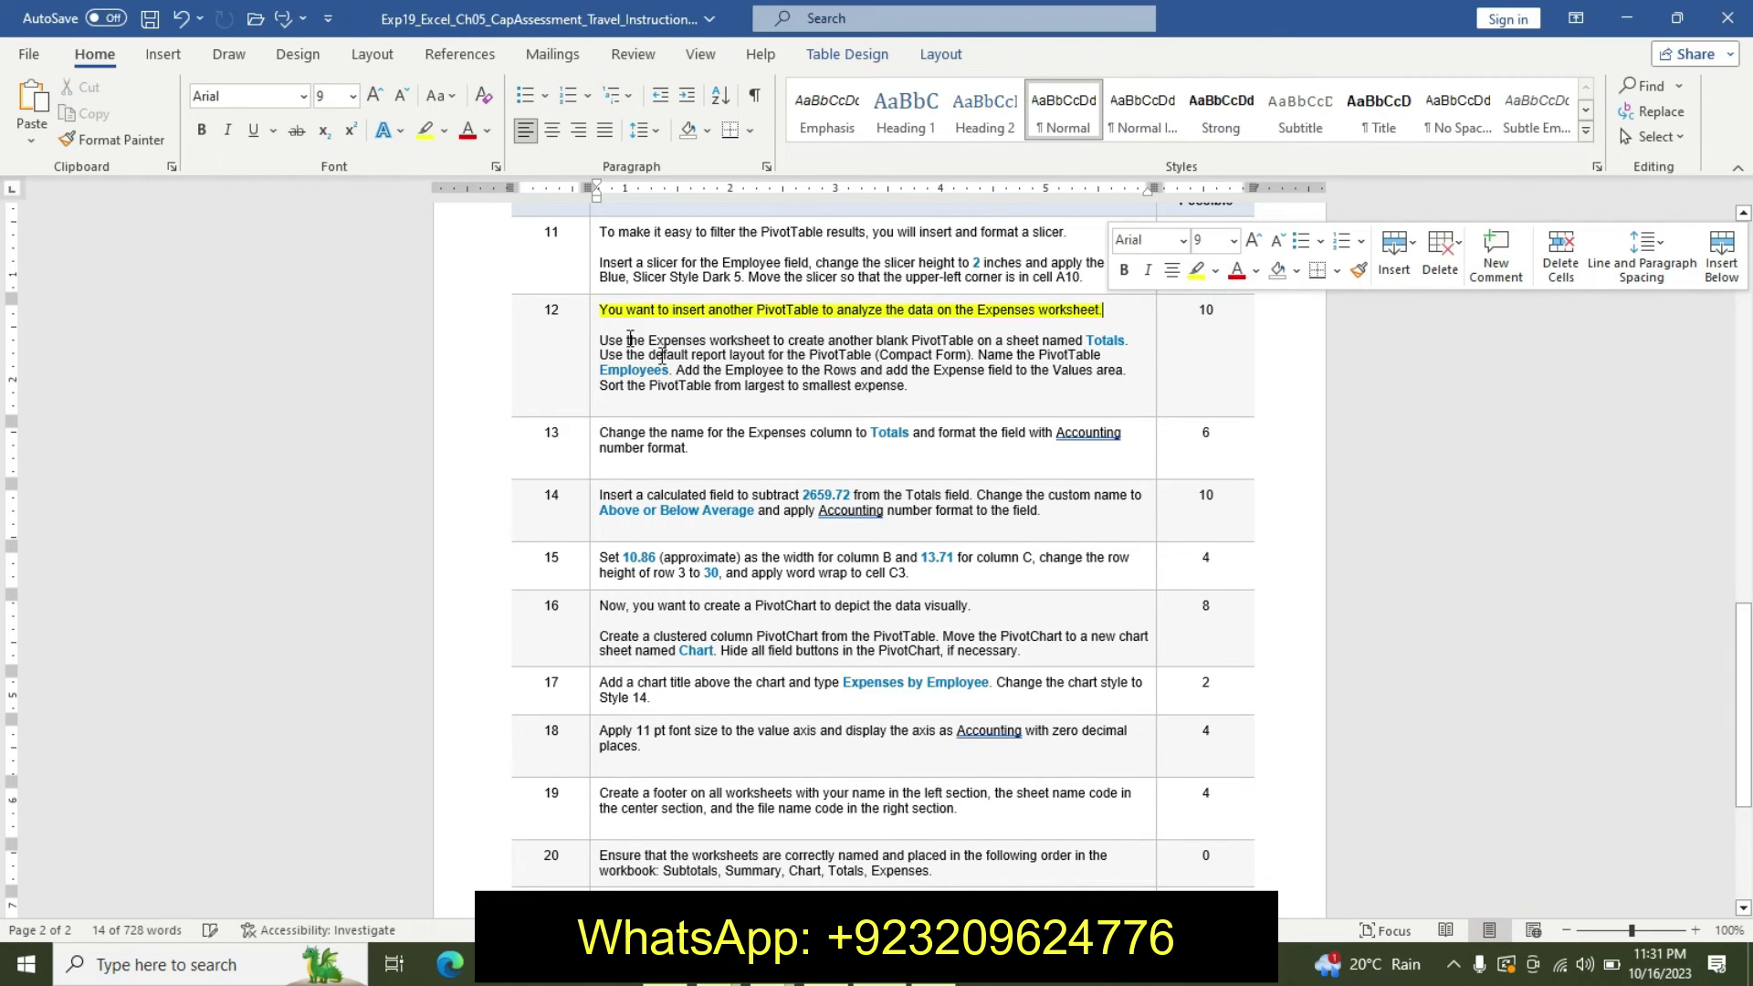
Make step 12's instruction paragraph 14 pt, bold, with turquoise highlight
drag(611, 338, 949, 375)
click(602, 383)
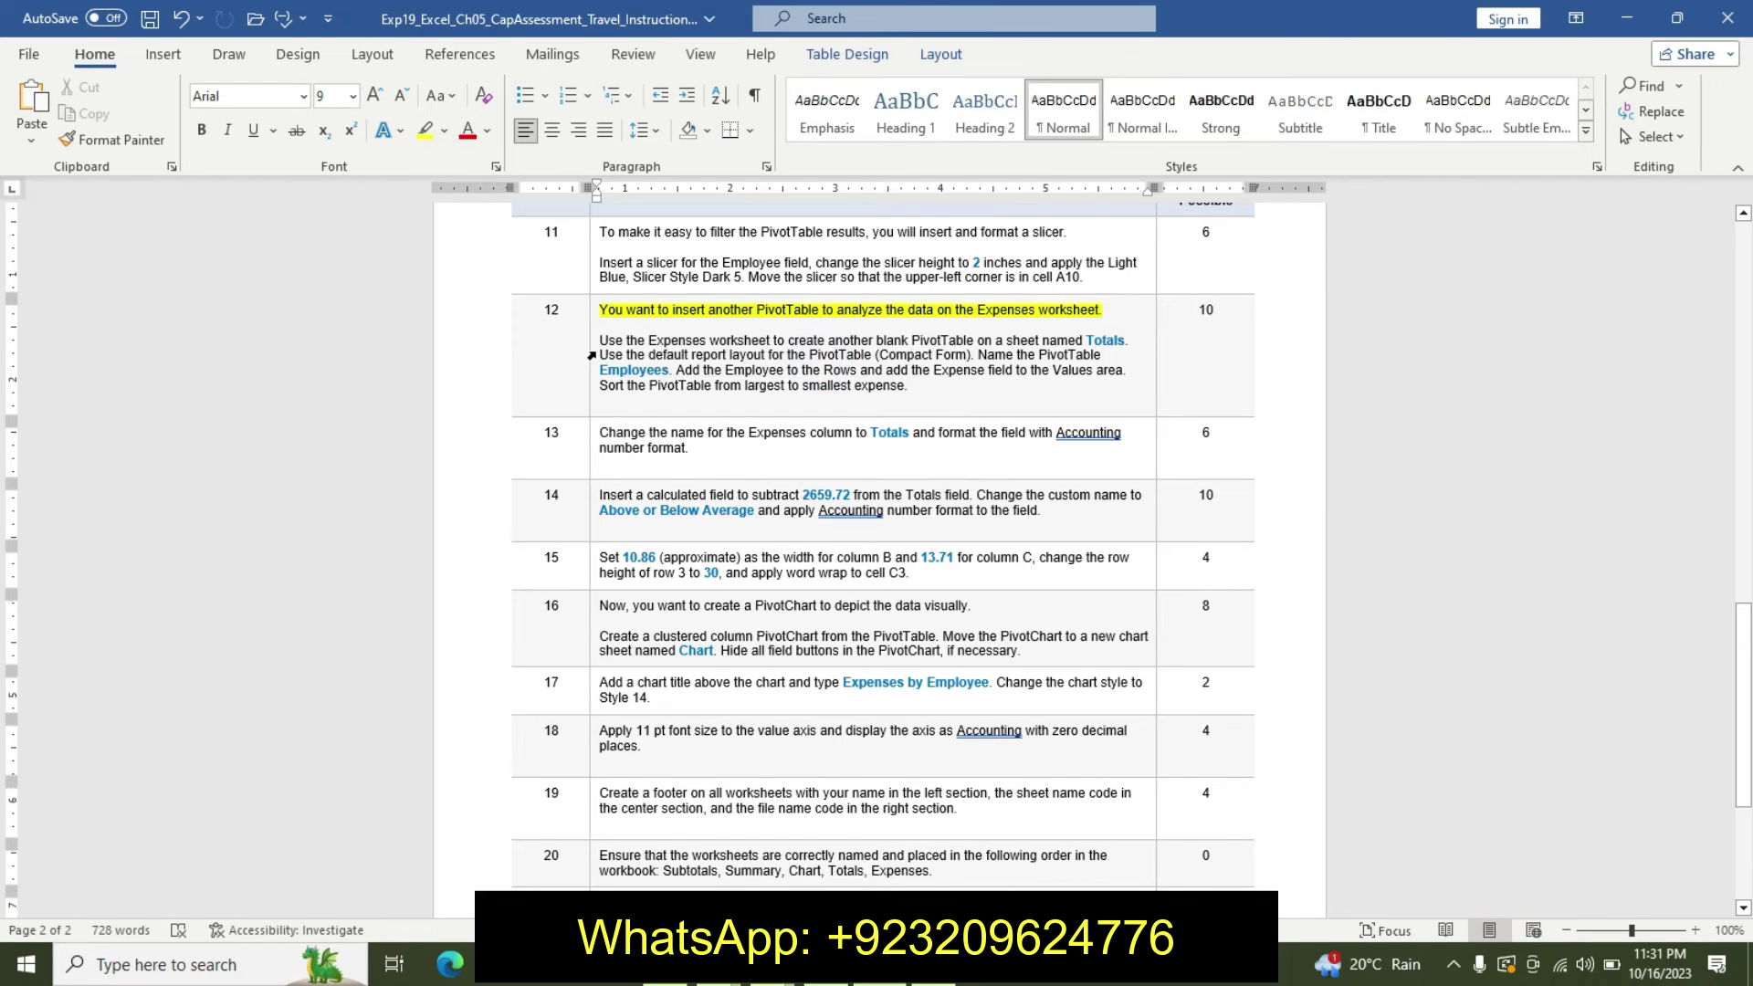
mouse_move(613, 335)
mouse_down()
mouse_move(994, 416)
mouse_move(860, 369)
mouse_up()
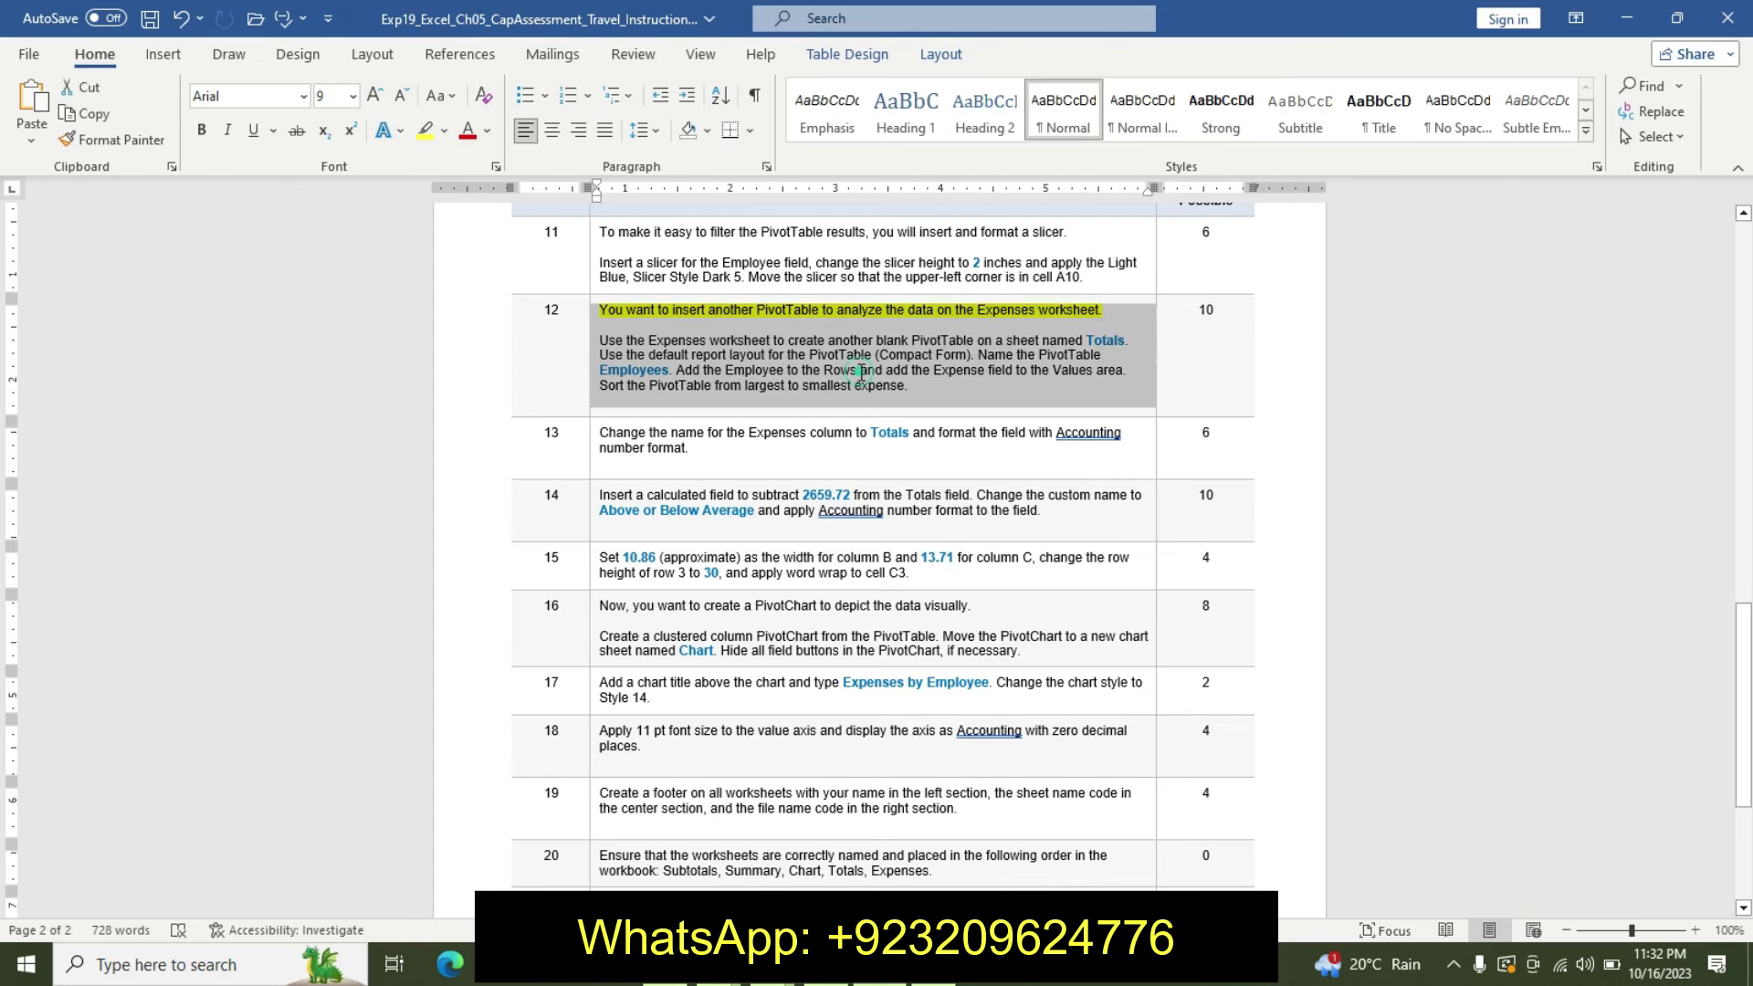
click(860, 370)
drag(607, 340, 922, 385)
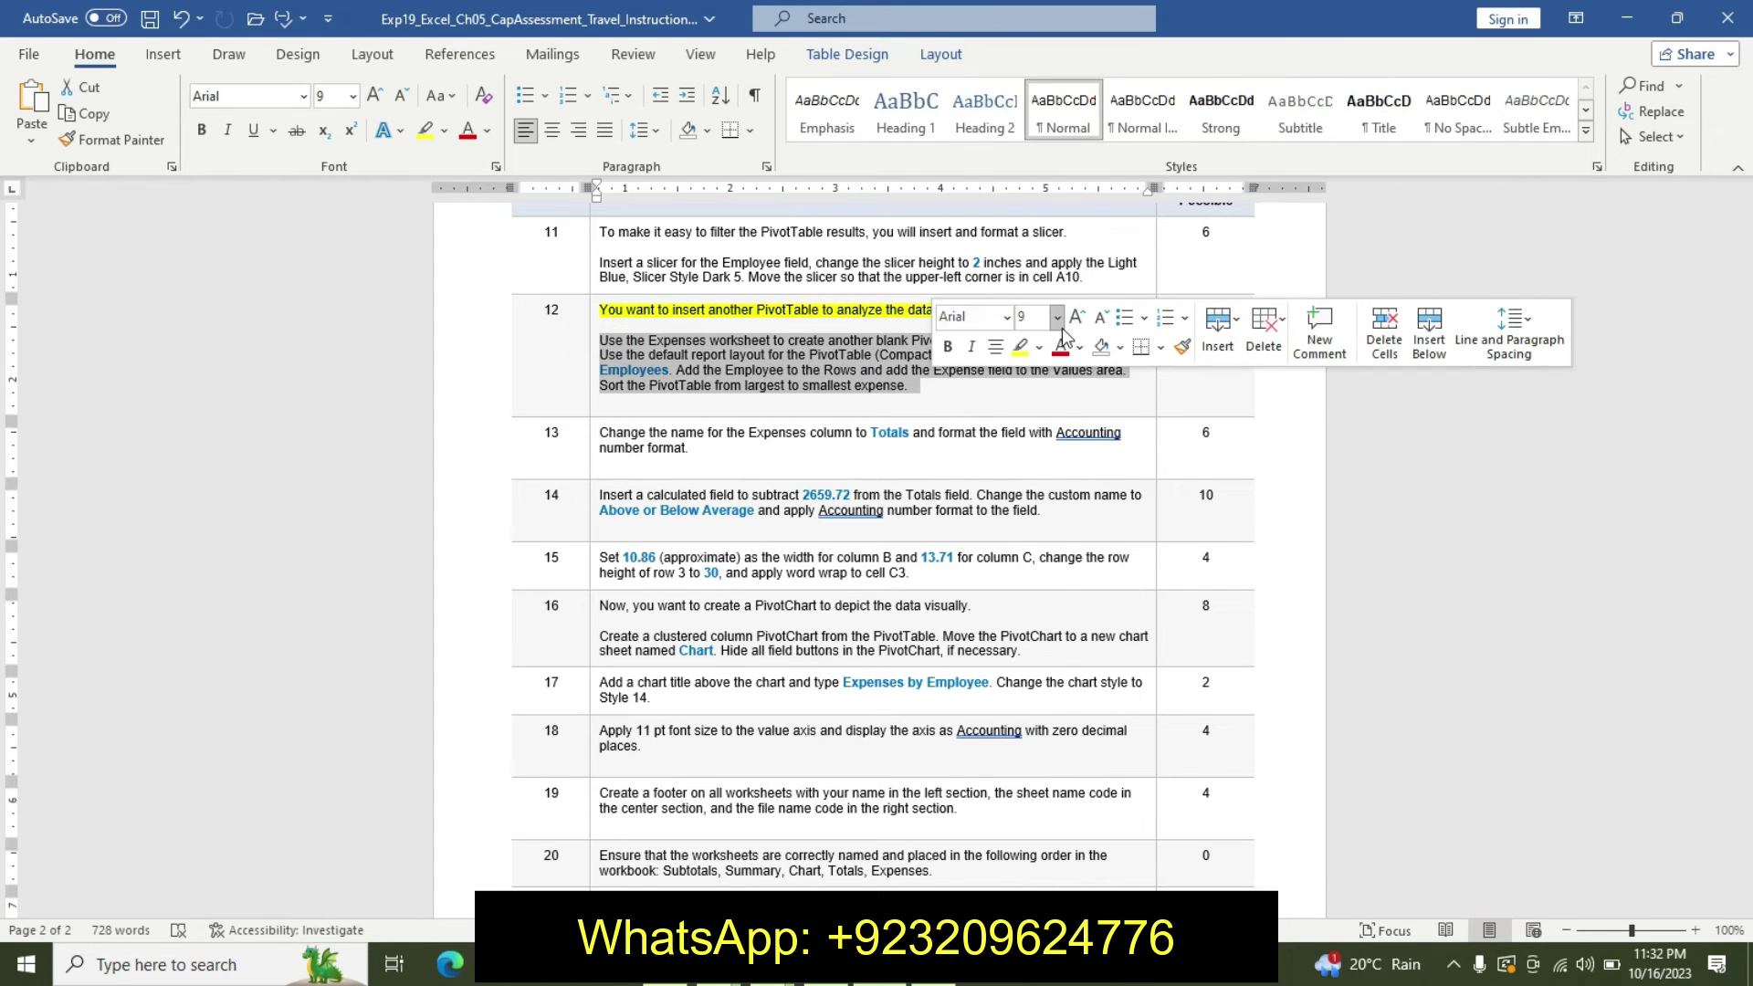
click(1056, 317)
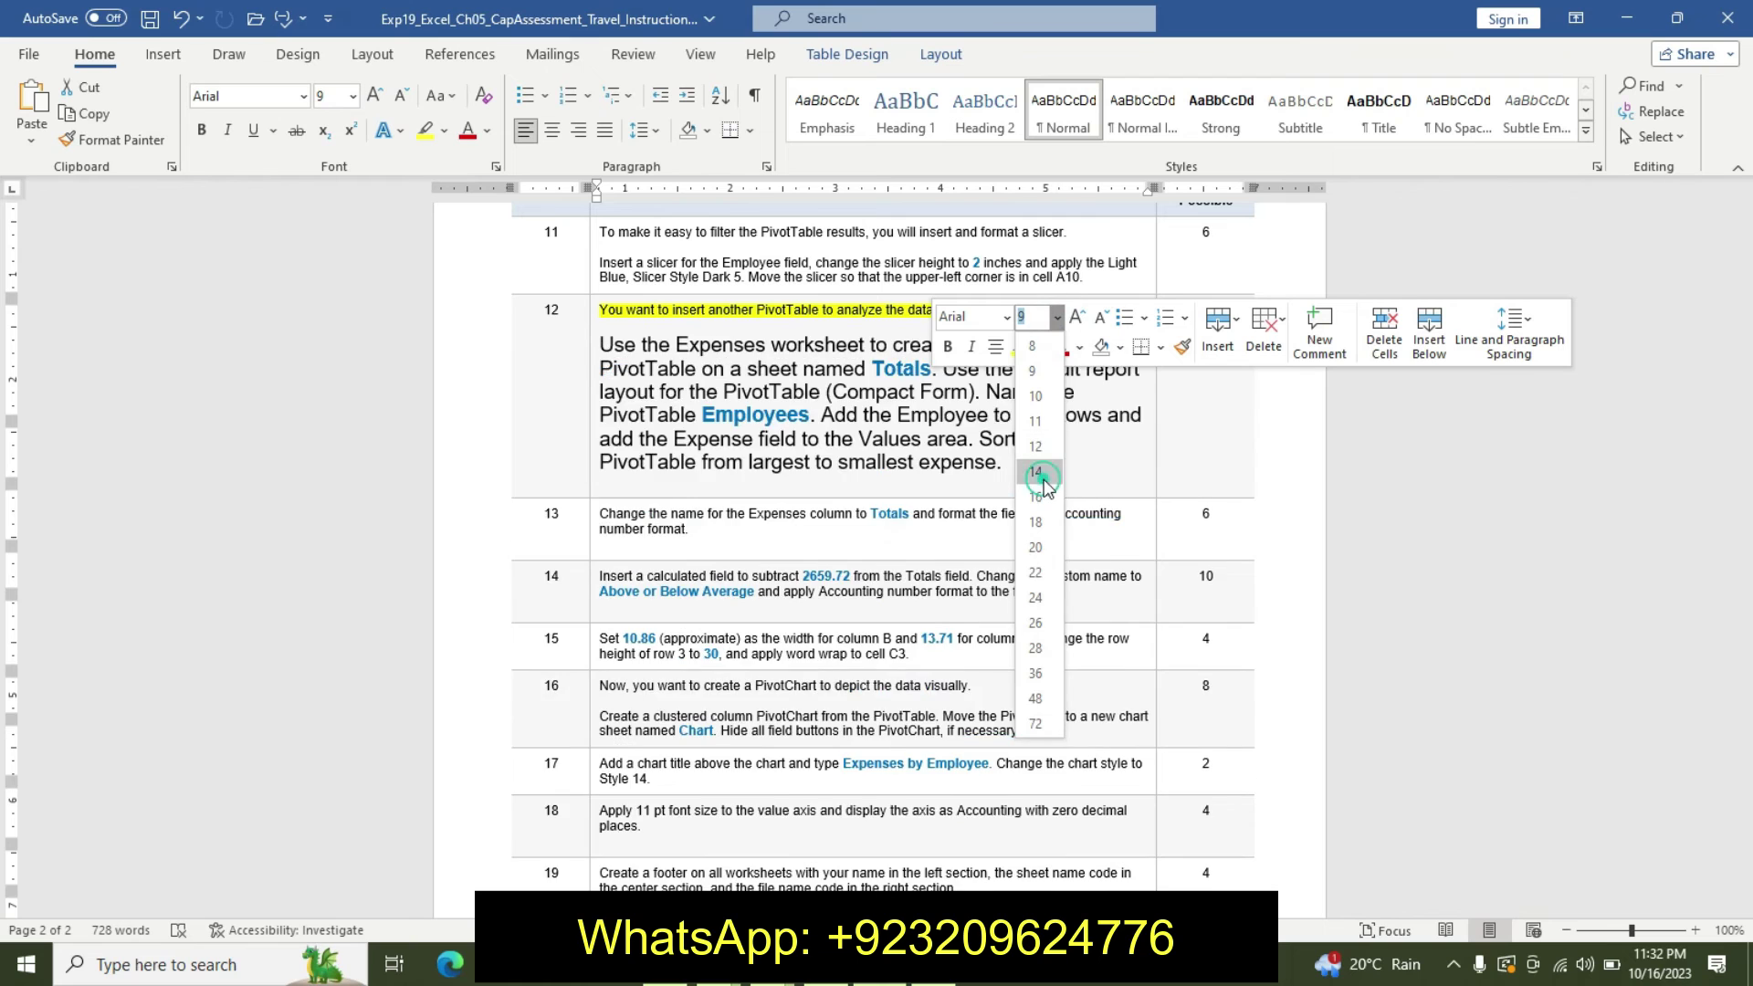
click(1036, 472)
click(947, 347)
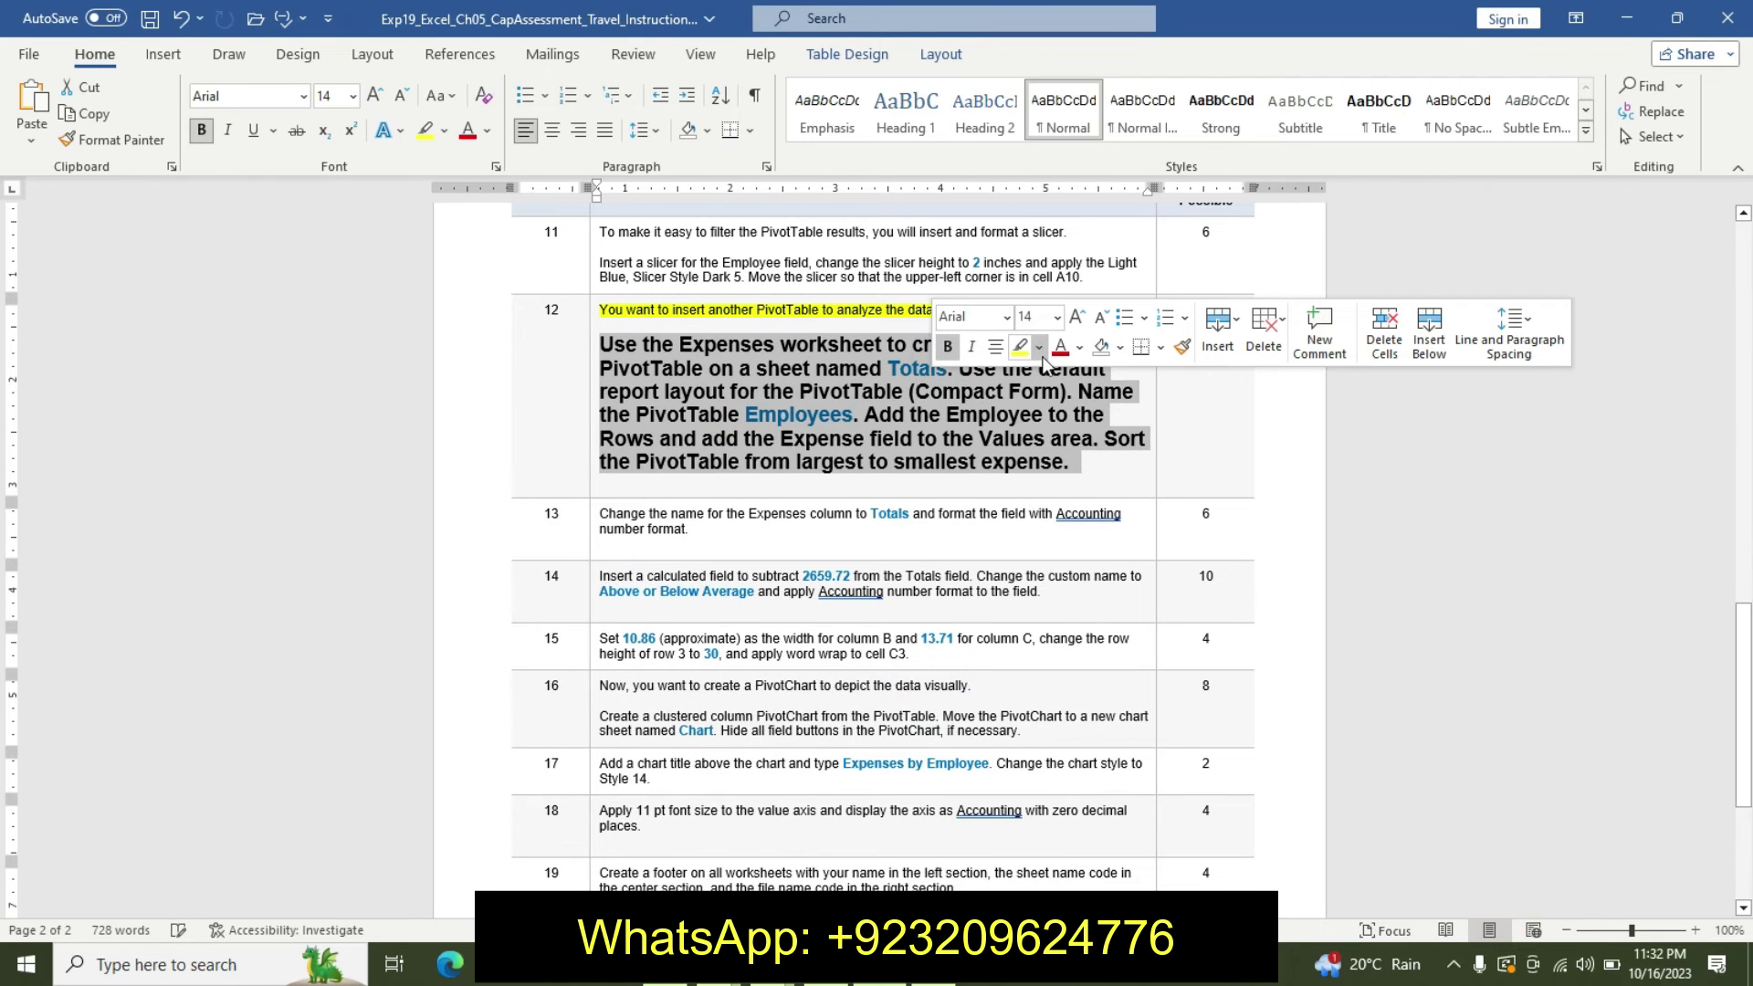
click(1039, 348)
click(1100, 382)
click(930, 394)
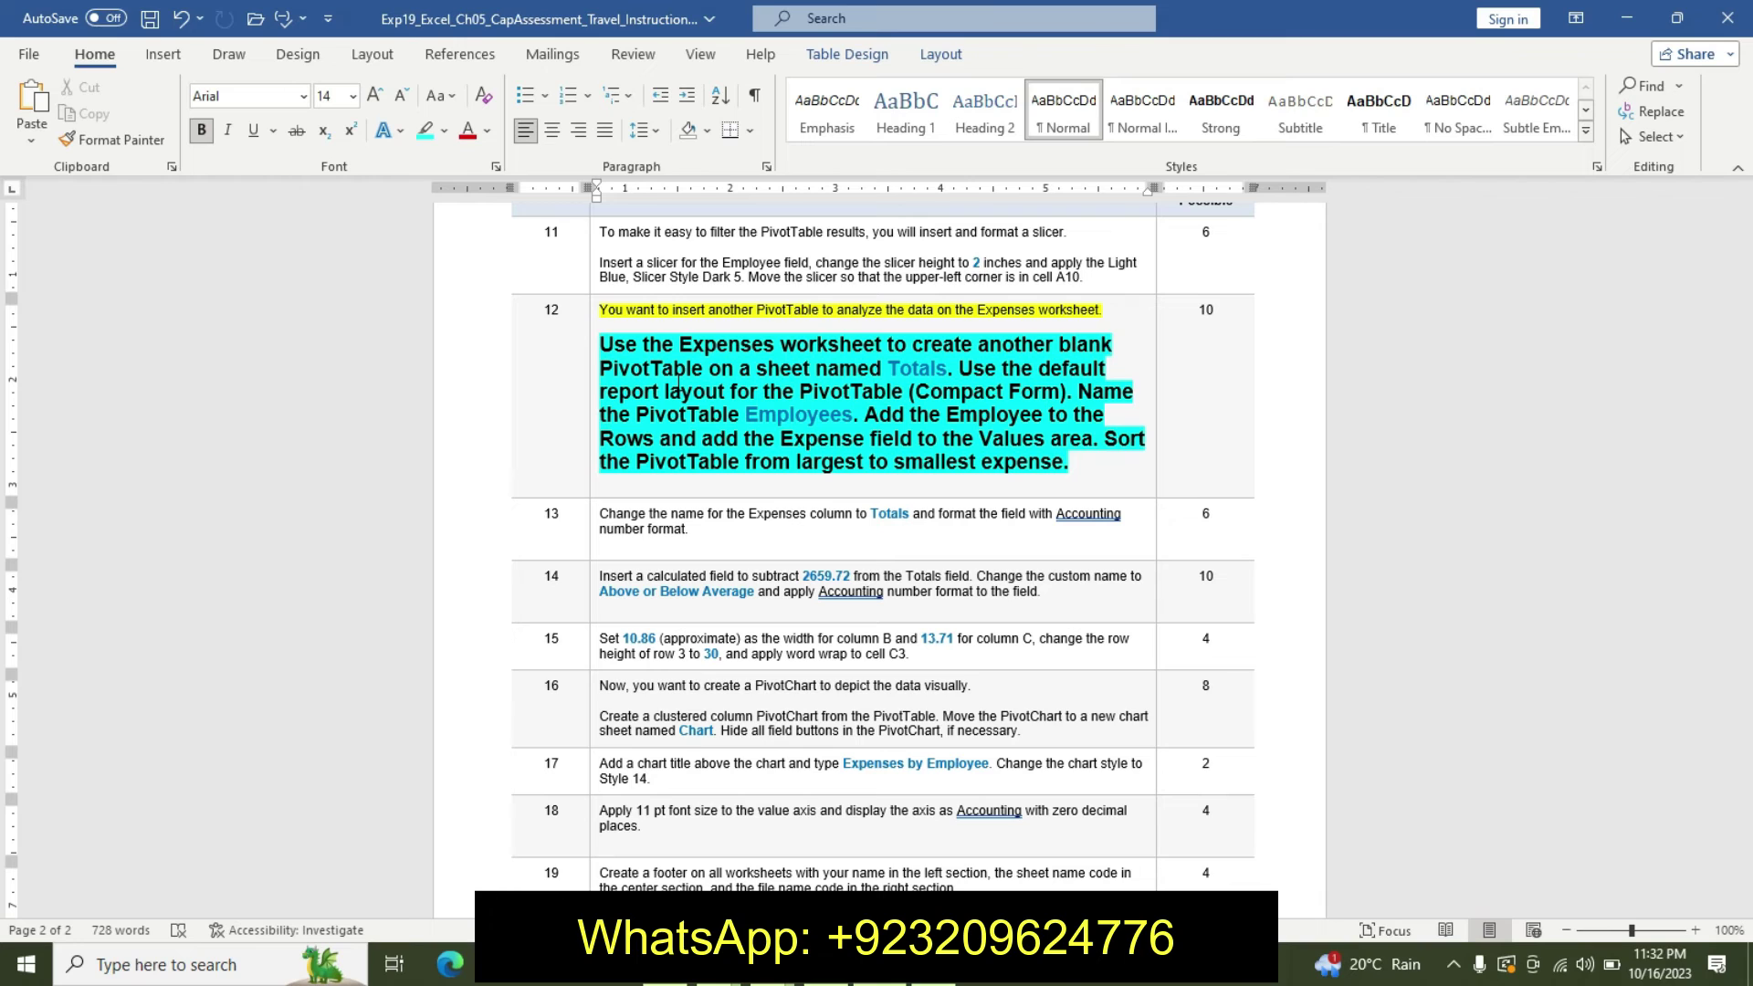
Select the sheet name 'Totals' in step 12's instructions
mouse_move(602, 347)
mouse_down()
mouse_move(950, 424)
mouse_move(1025, 482)
mouse_up()
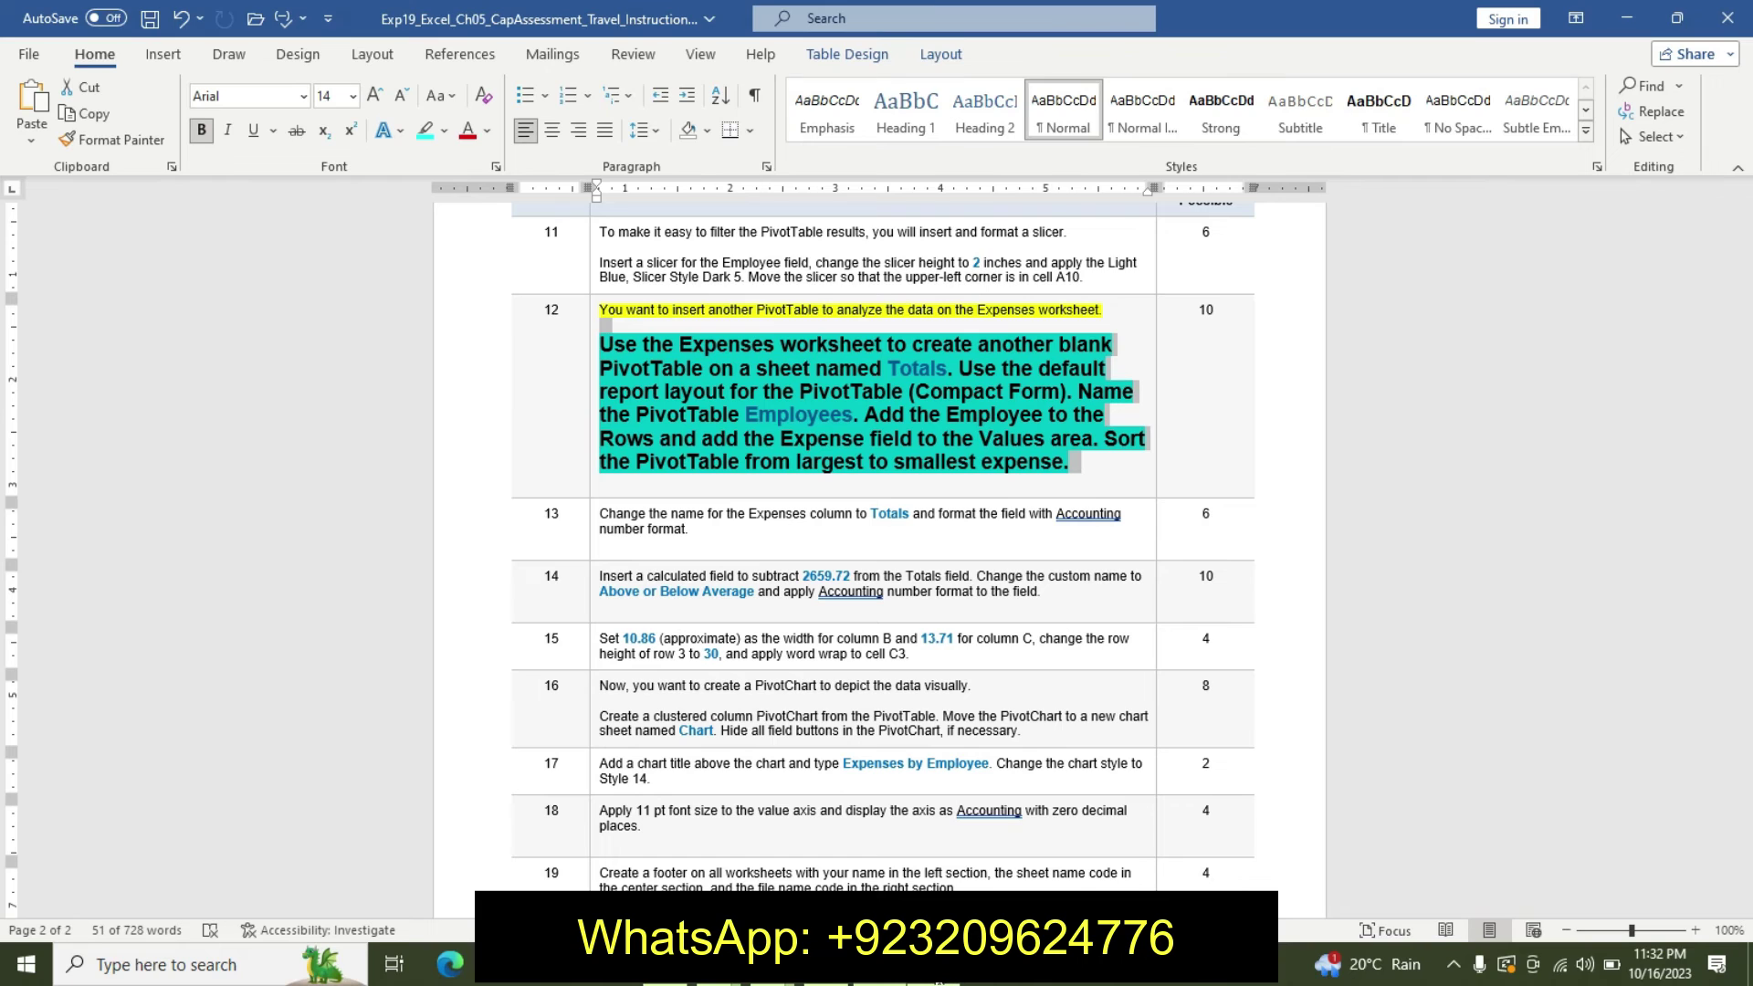
click(937, 979)
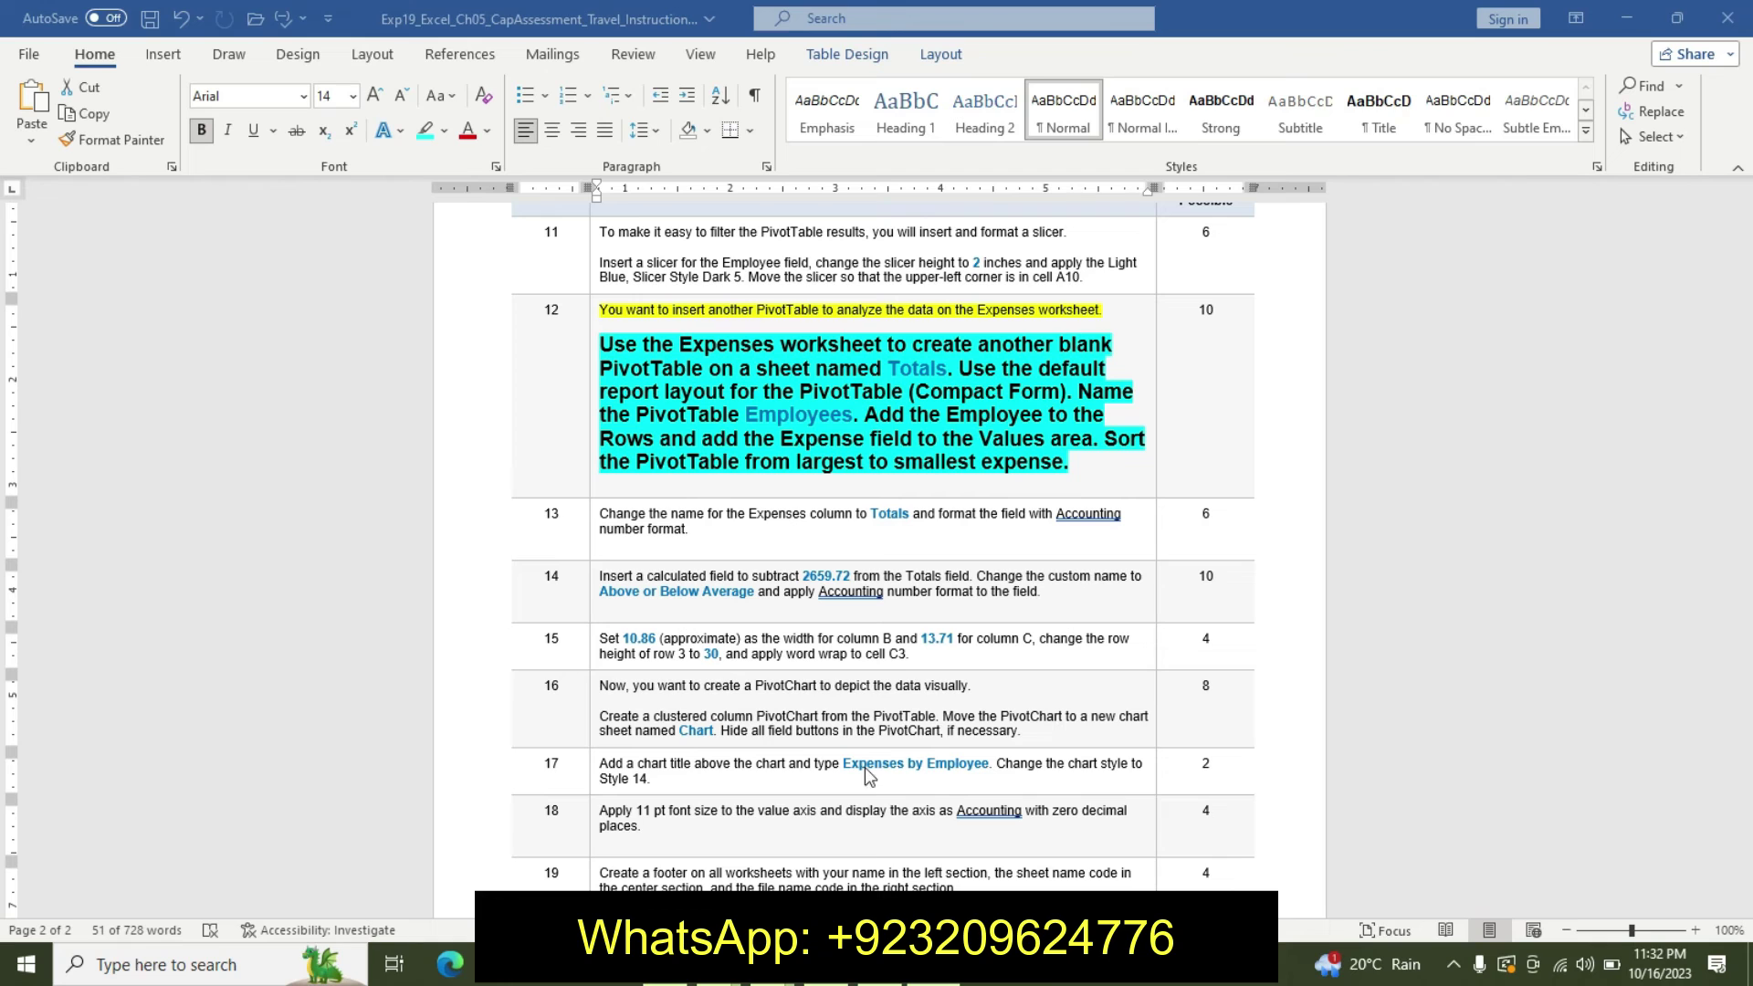
triple_click(908, 369)
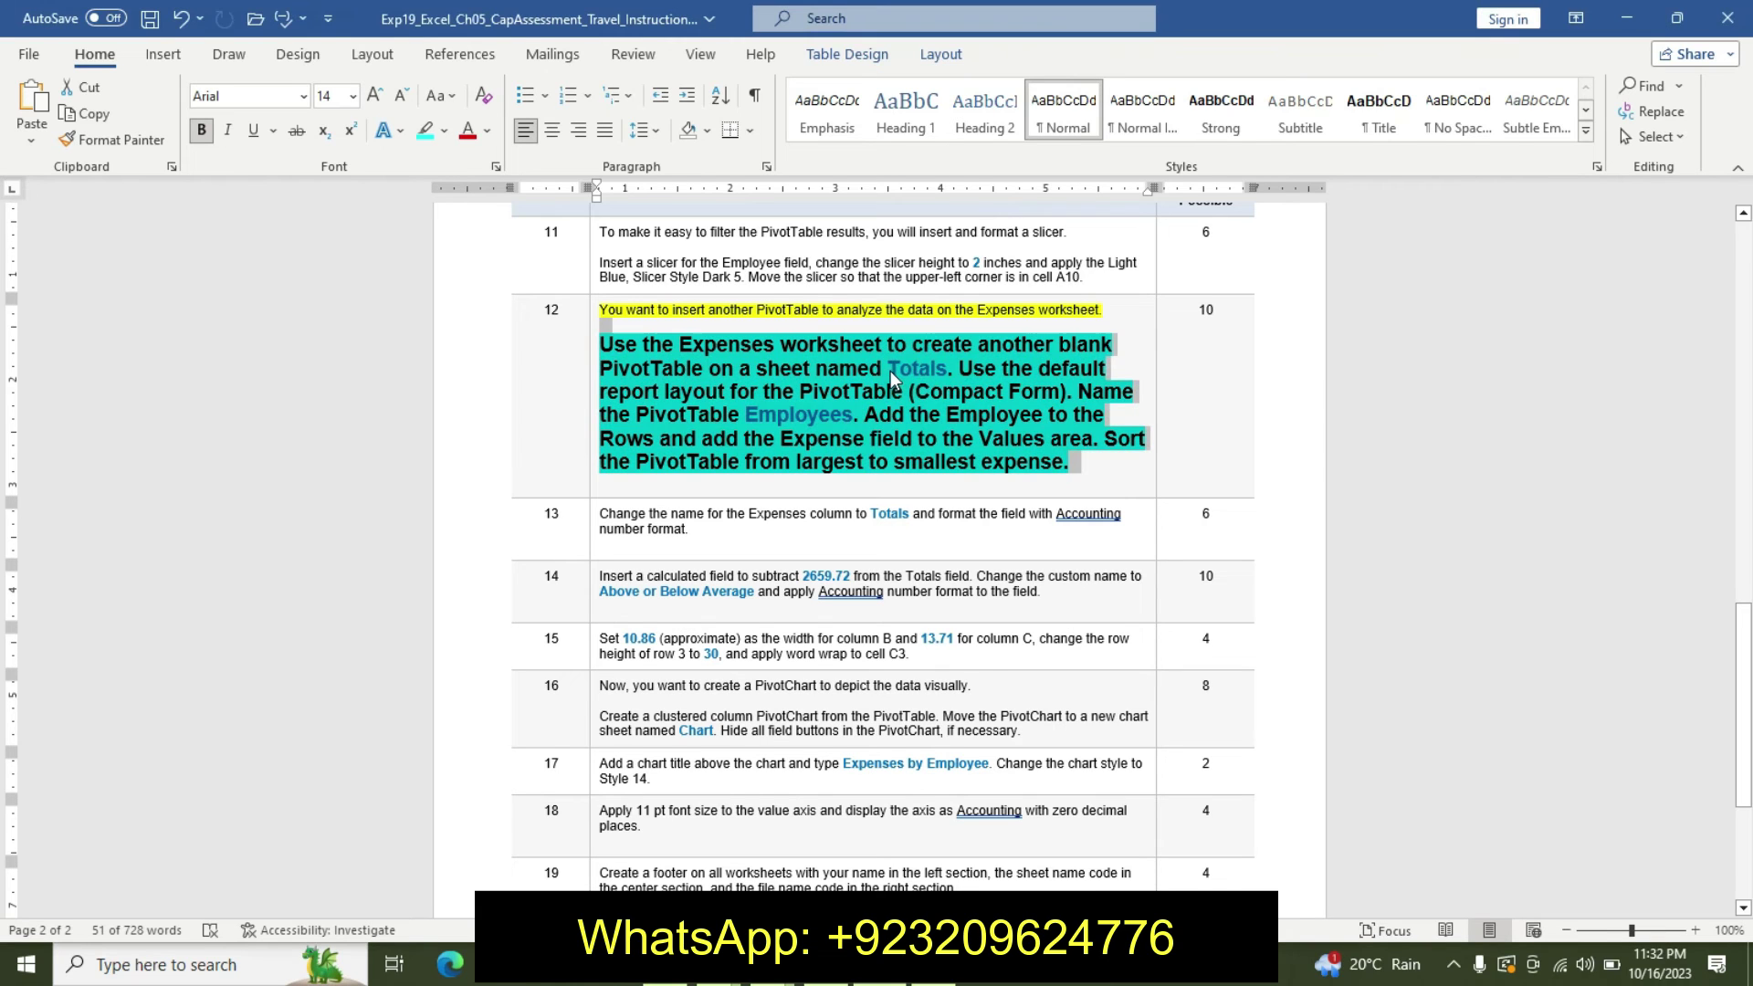
click(890, 370)
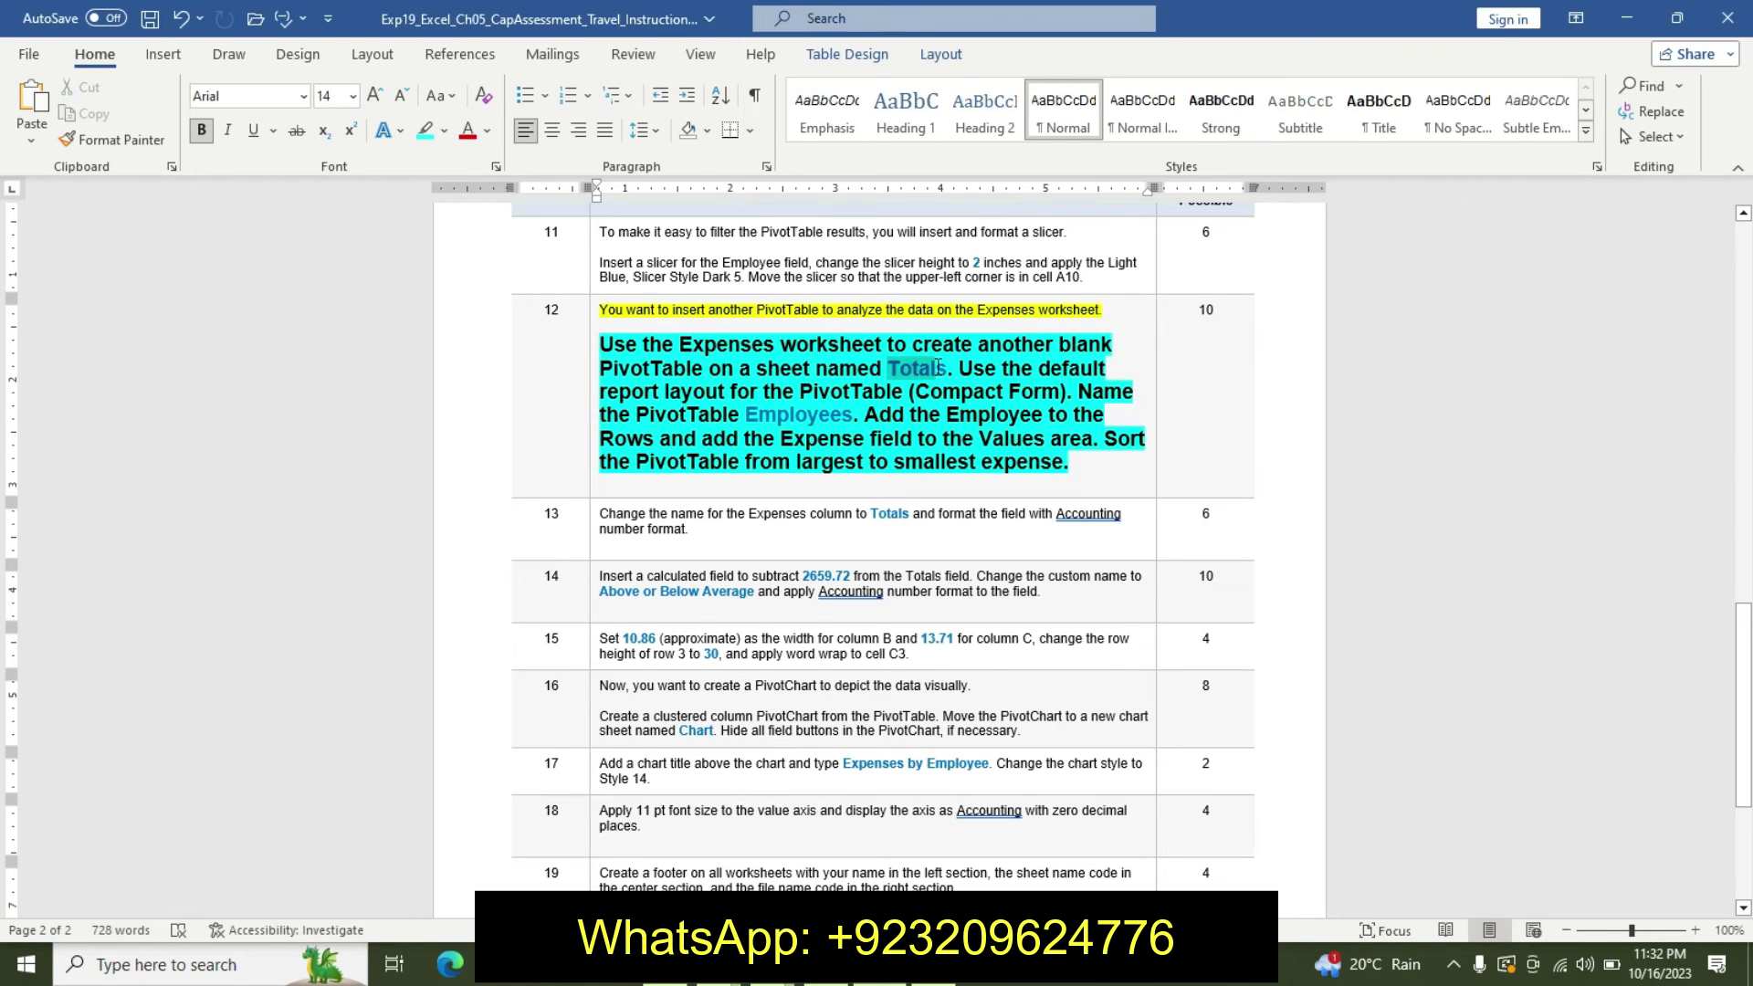
drag(942, 363, 954, 367)
click(952, 370)
double_click(918, 366)
double_click(922, 366)
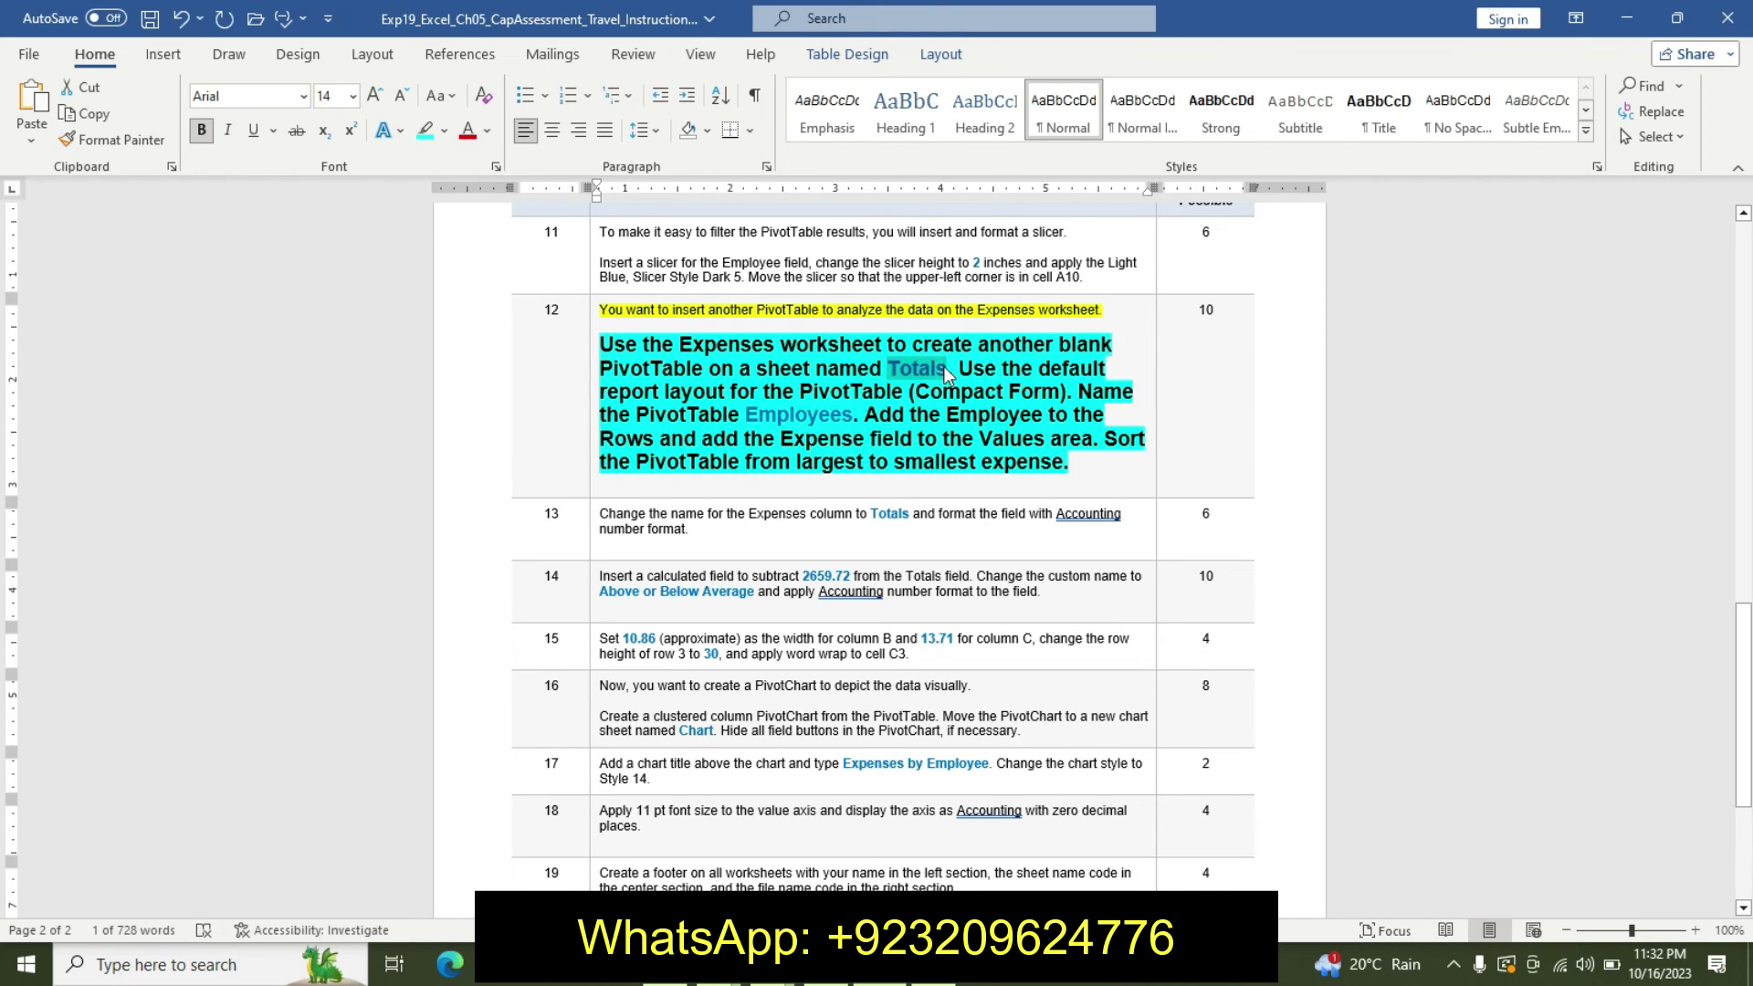
key(alt+Tab)
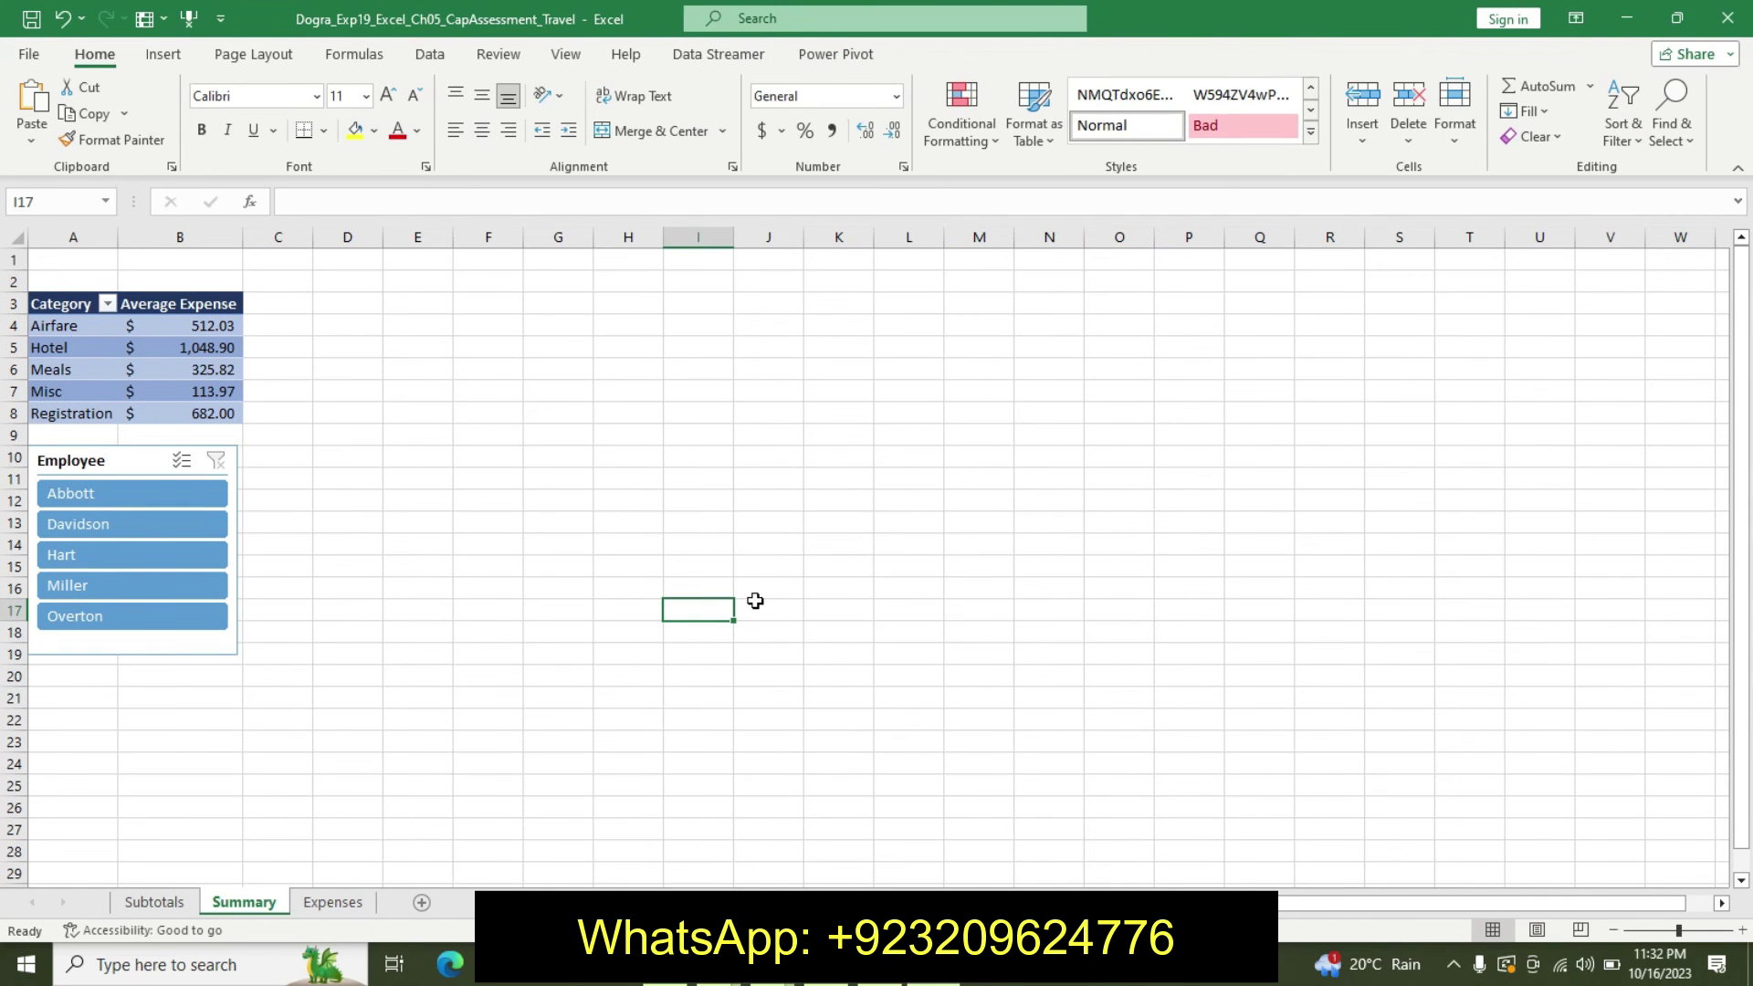
Insert a PivotTable from the Expenses range A1:C26 onto a new worksheet
click(48, 201)
click(332, 902)
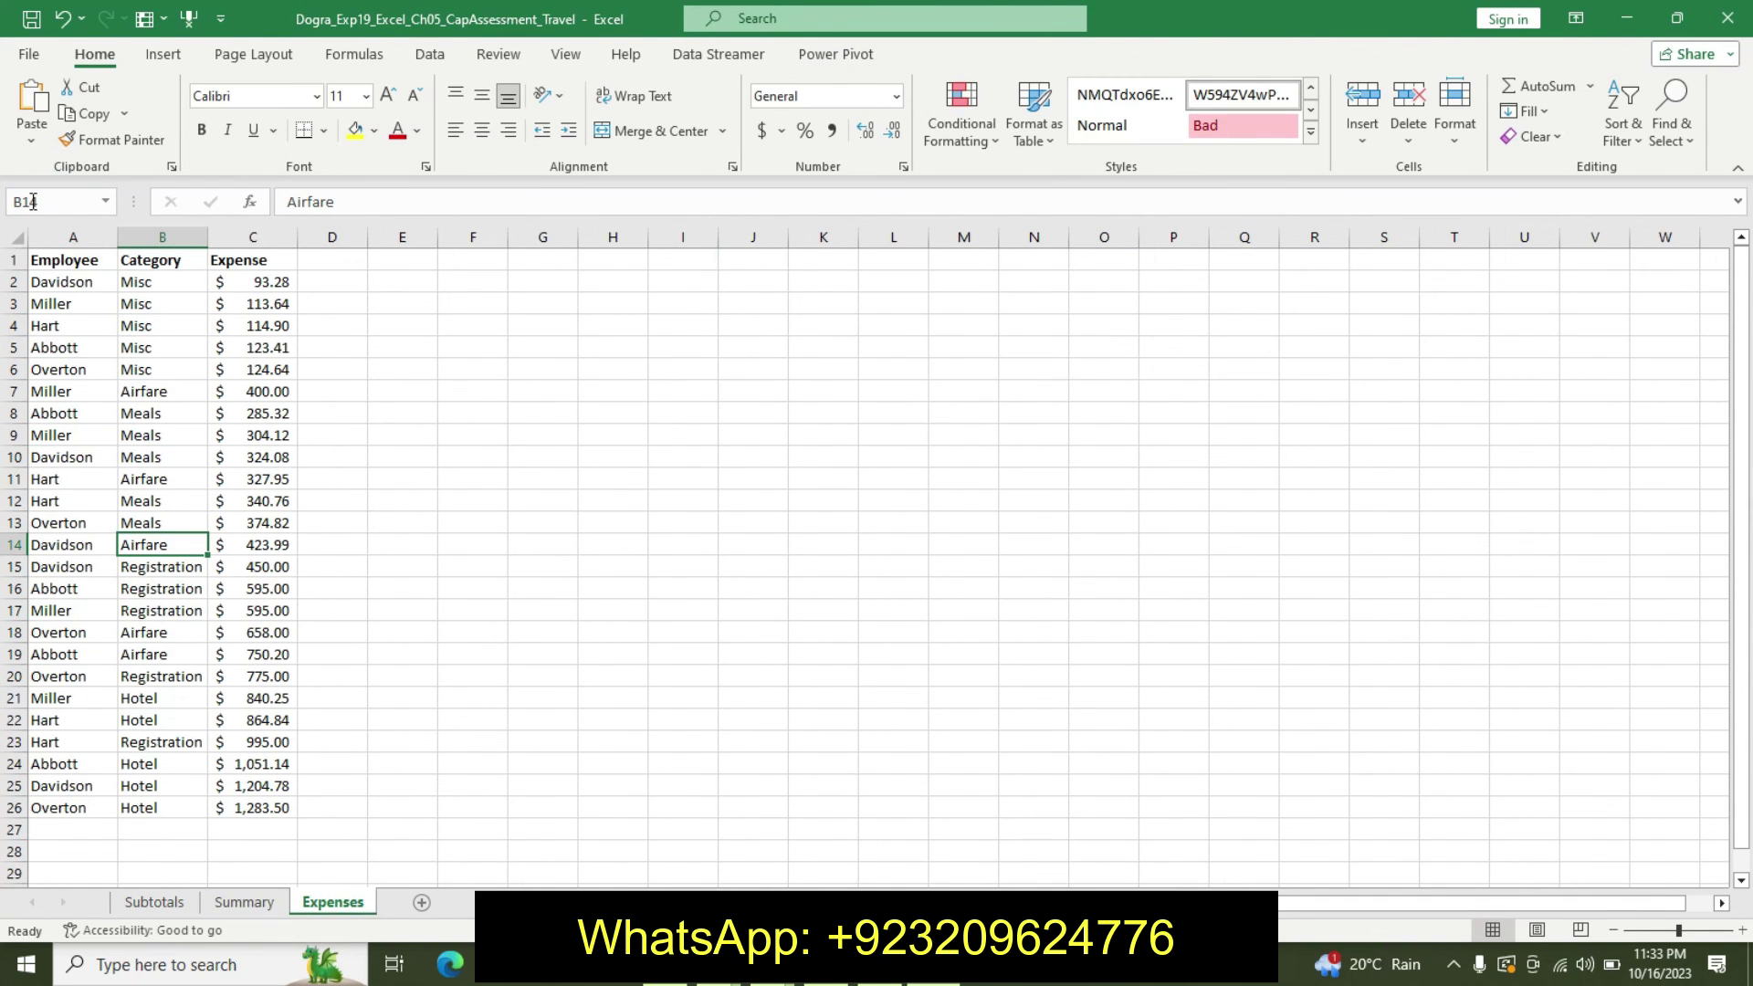
click(56, 201)
key(BackSpace)
text(Totals)
click(64, 202)
key(BackSpace)
click(163, 55)
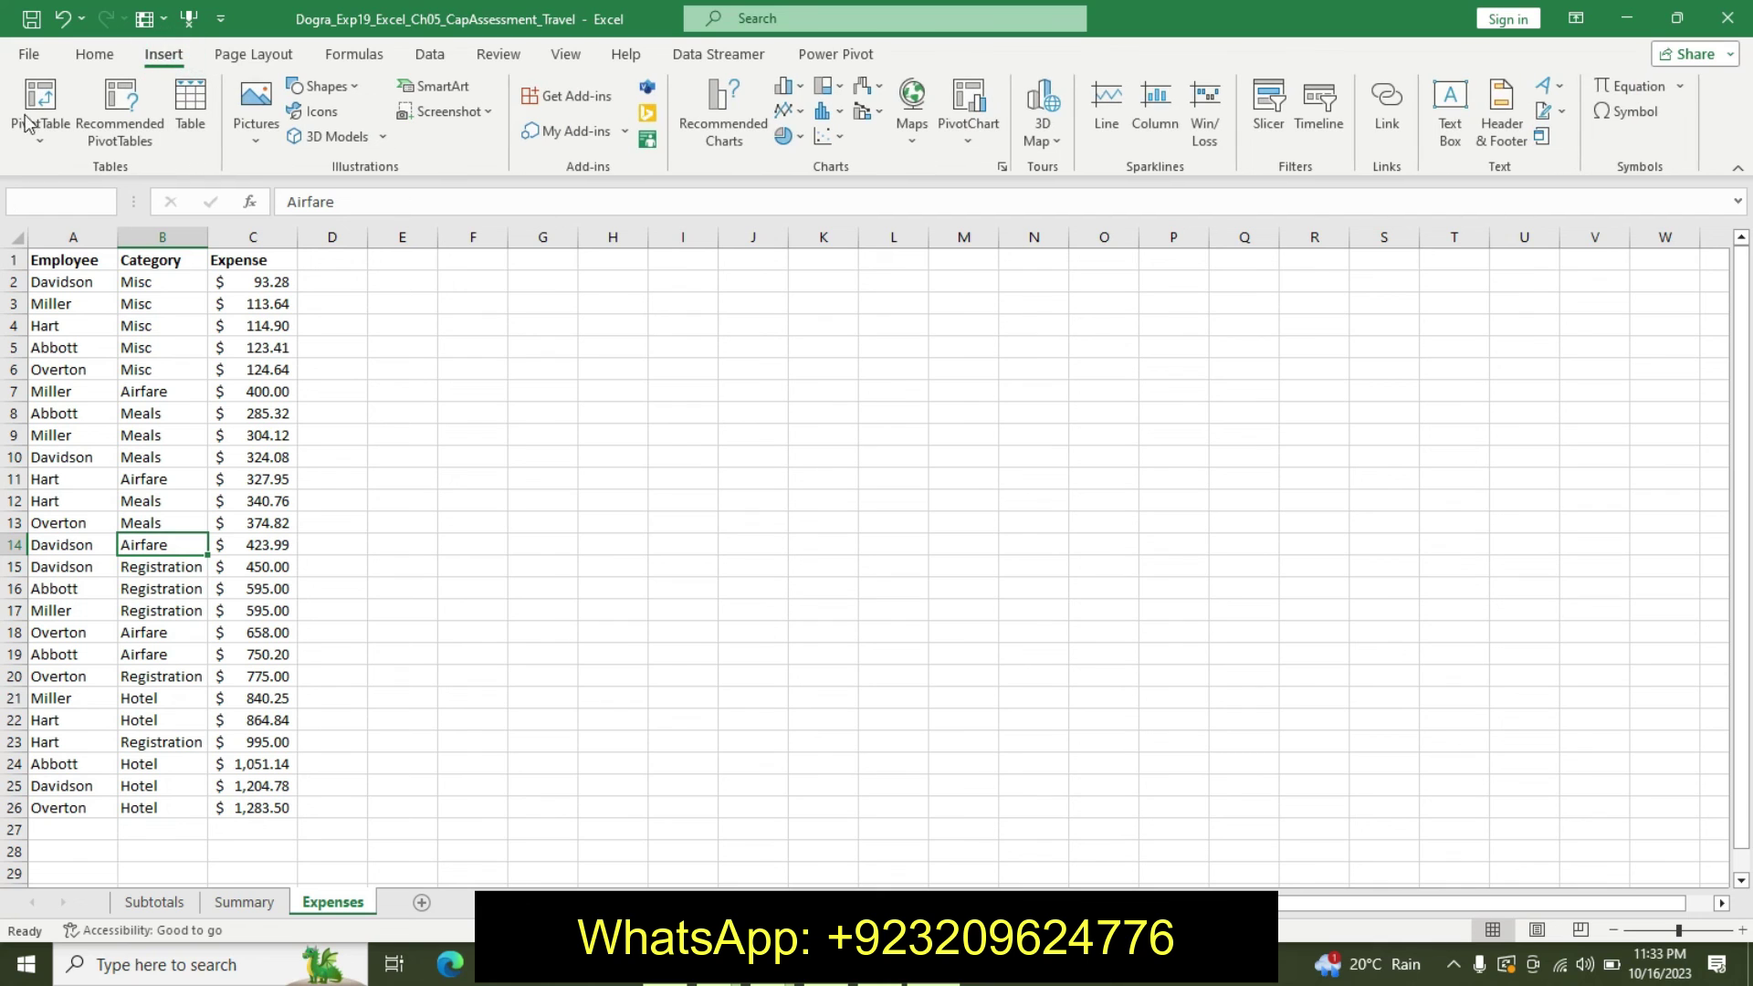
click(27, 123)
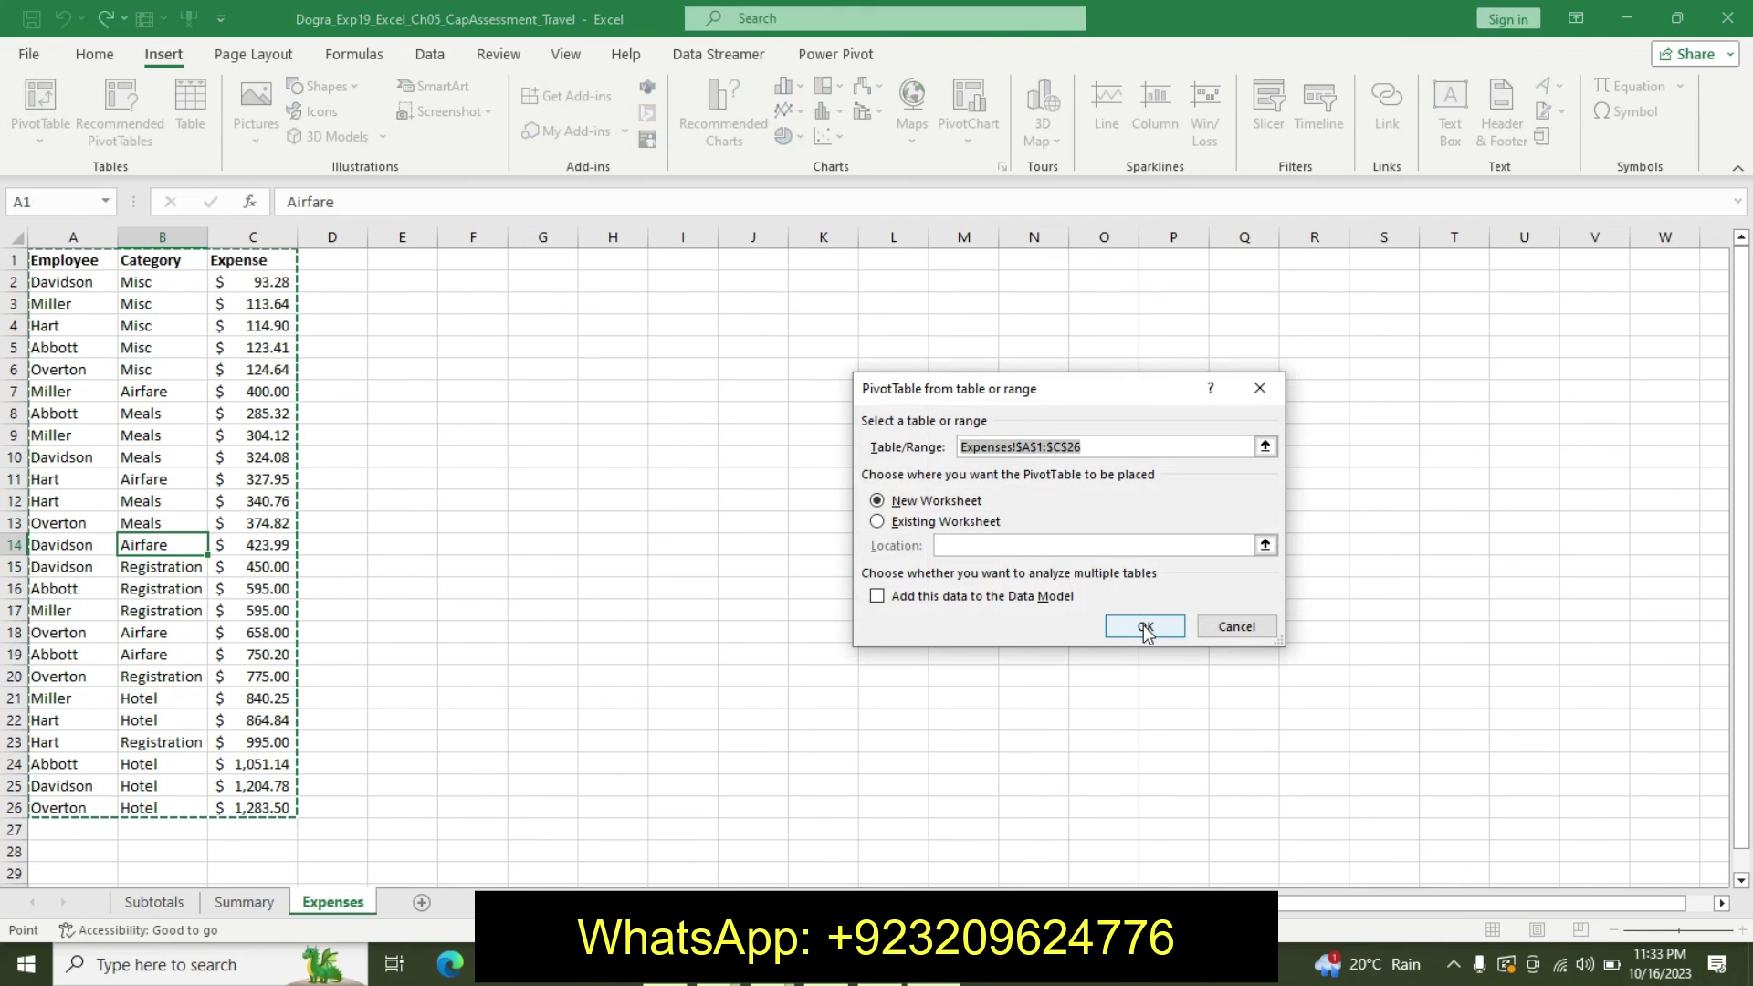
click(1145, 627)
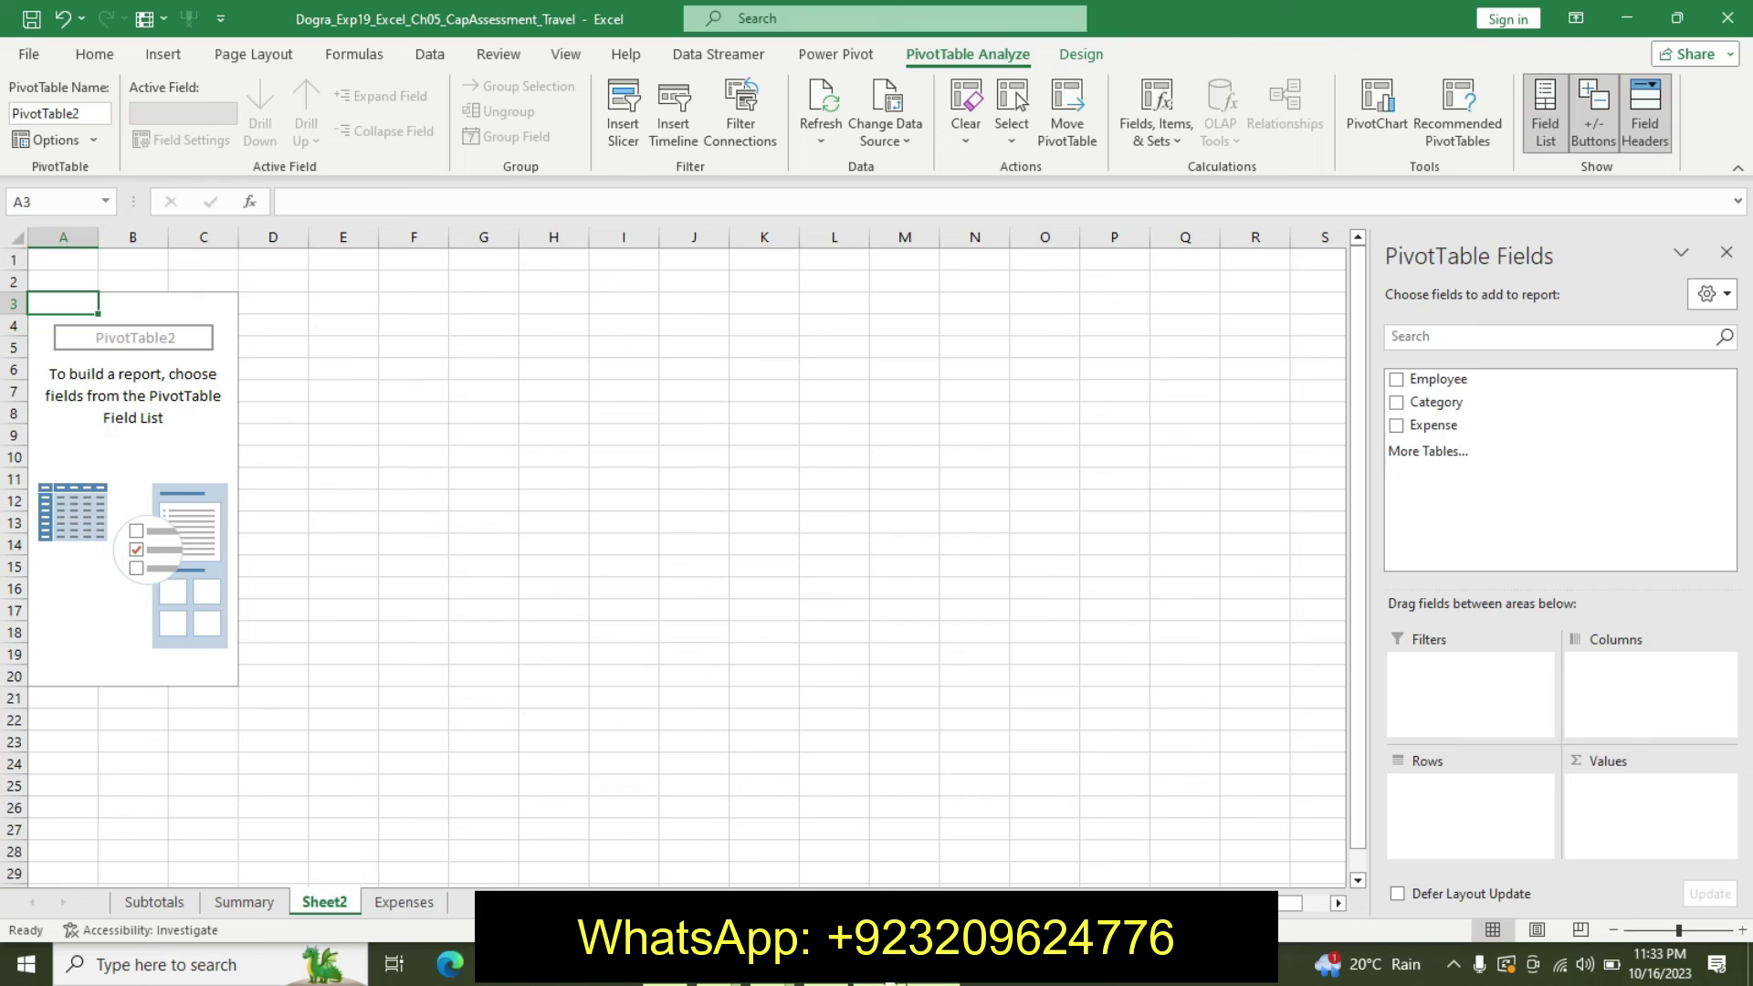
click(885, 968)
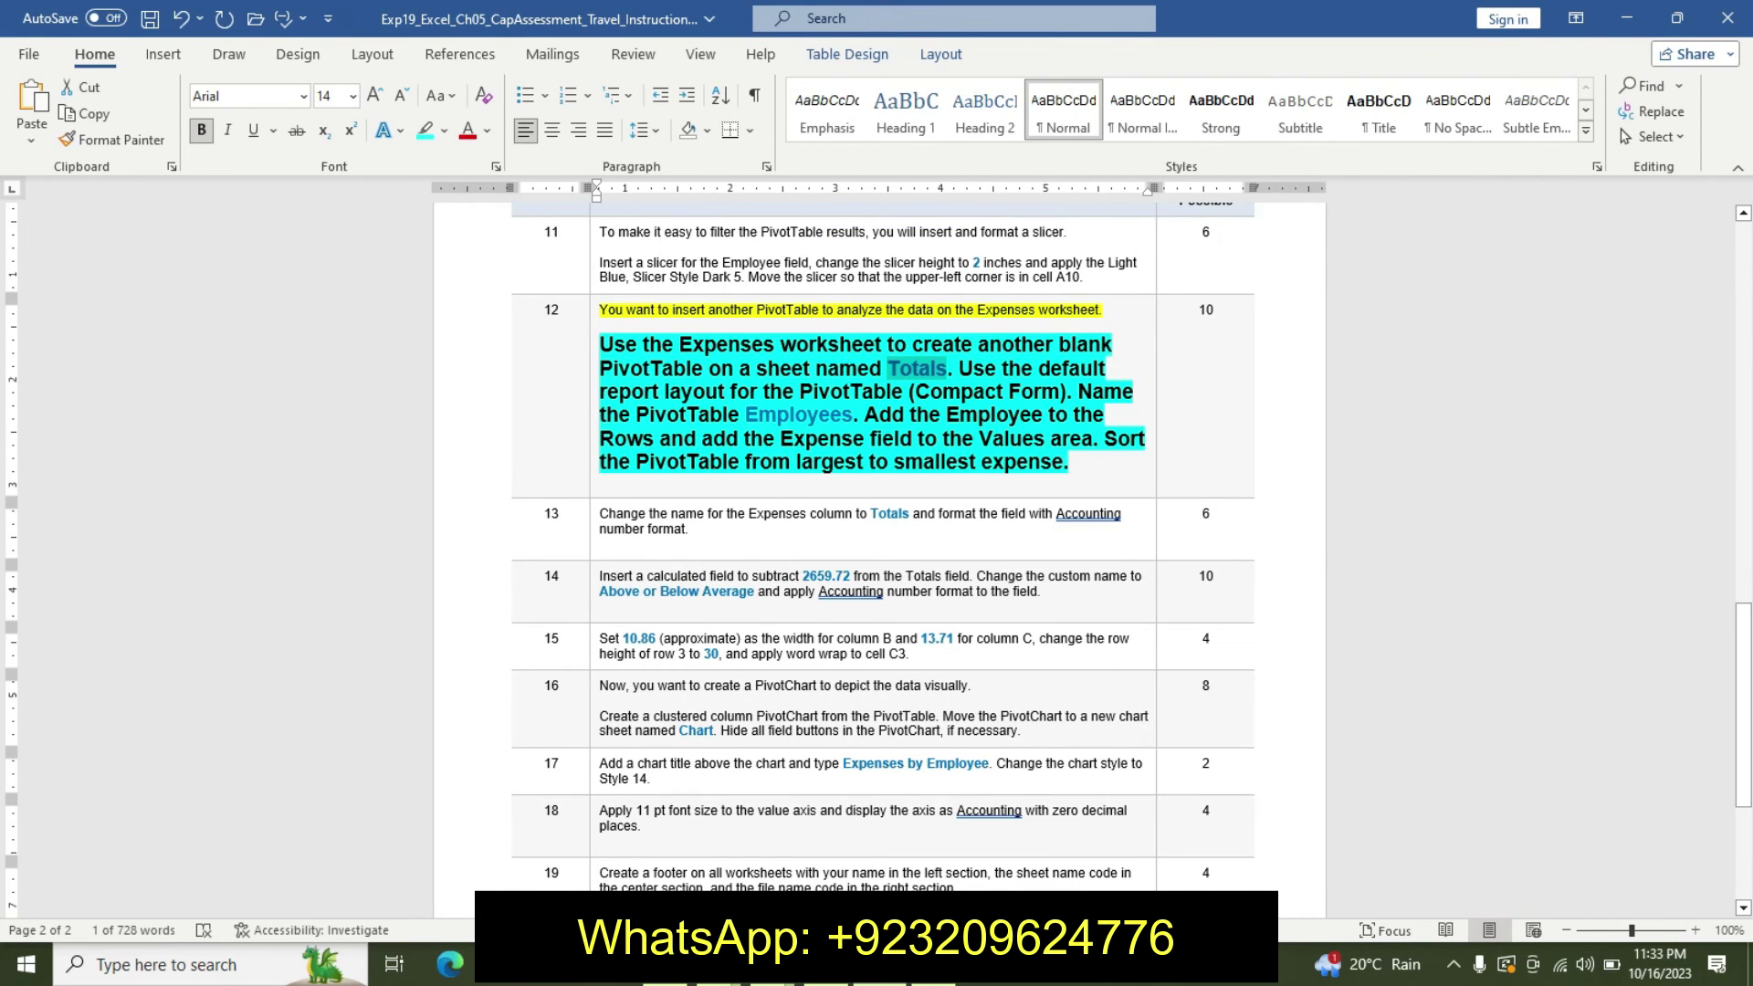
Rename the new Sheet2 tab to 'Totals'
click(913, 831)
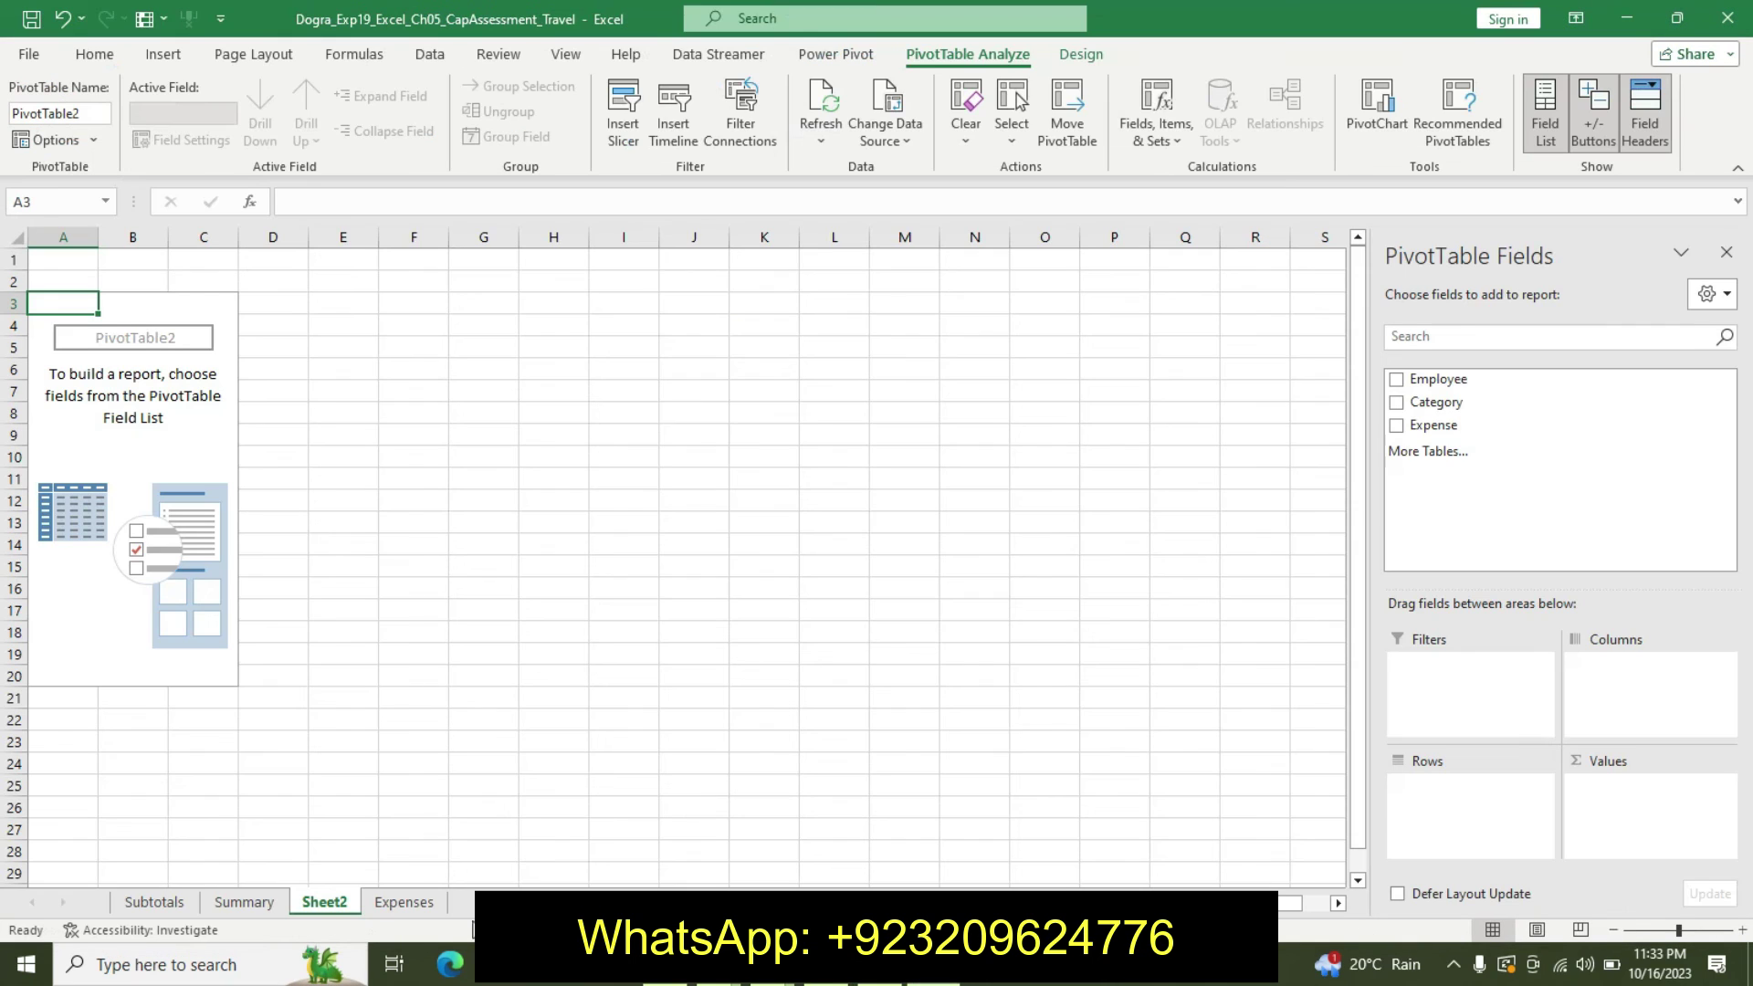
right_click(326, 904)
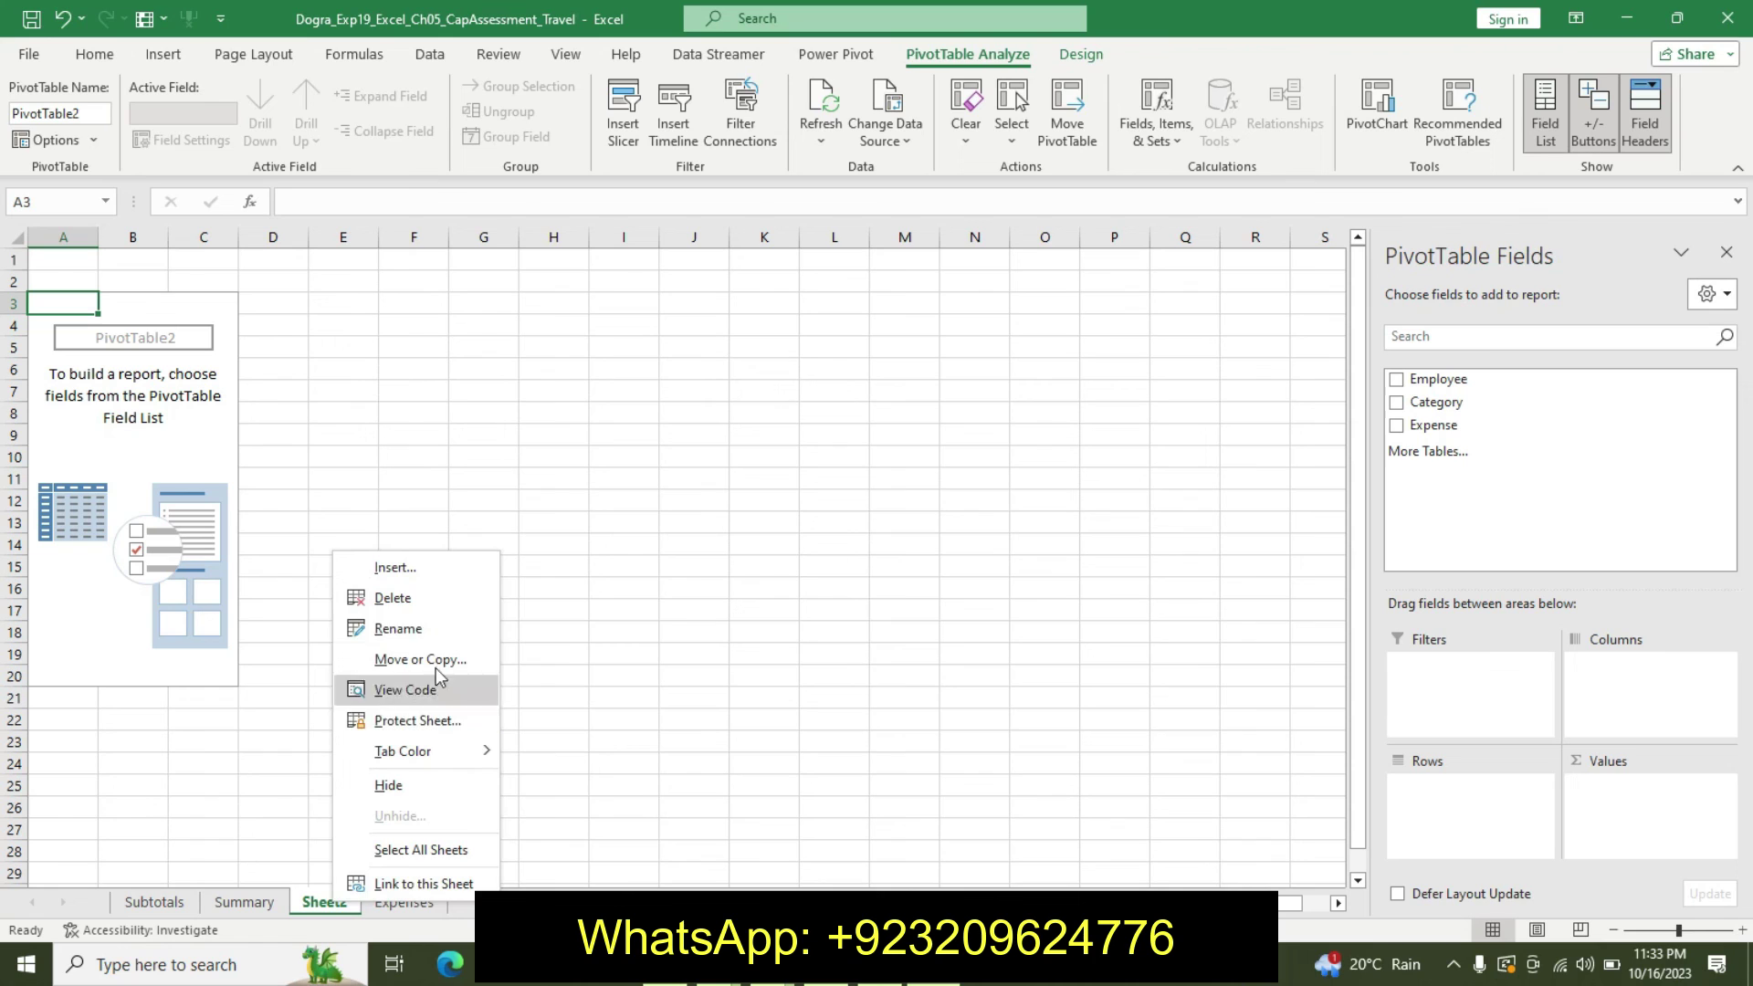
click(438, 638)
text(Totals)
key(Return)
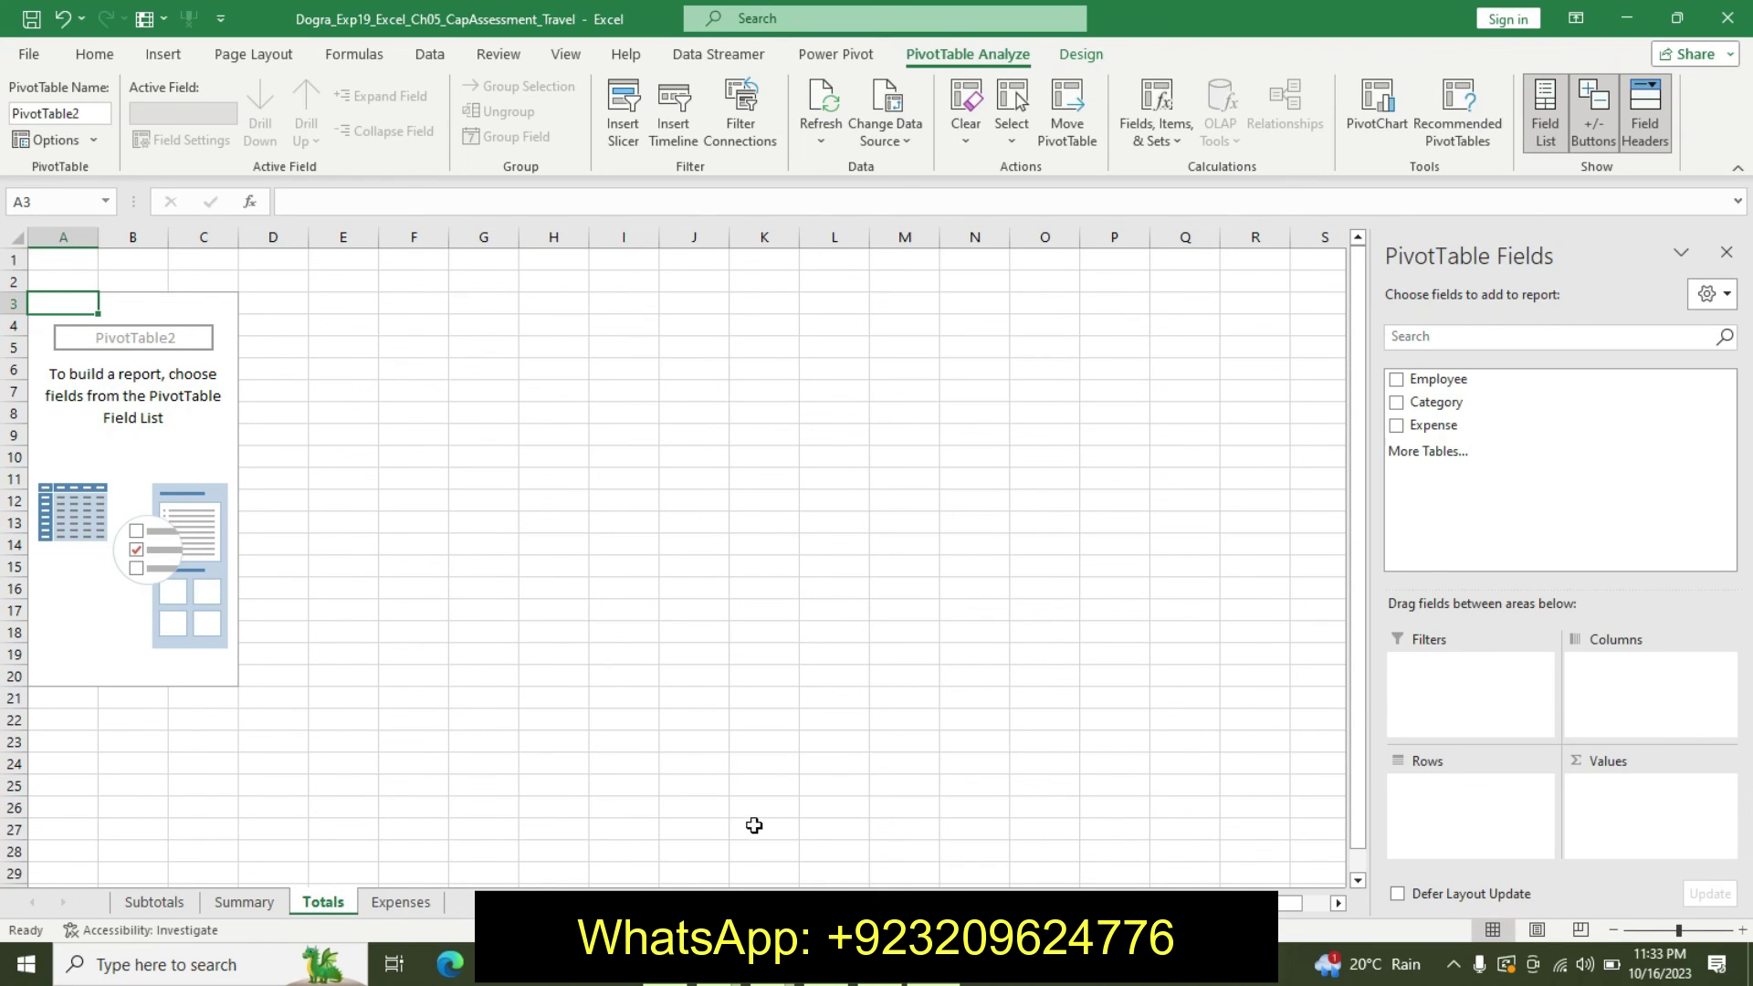
Rename the PivotTable from PivotTable2 to 'Employees'
key(alt+Tab)
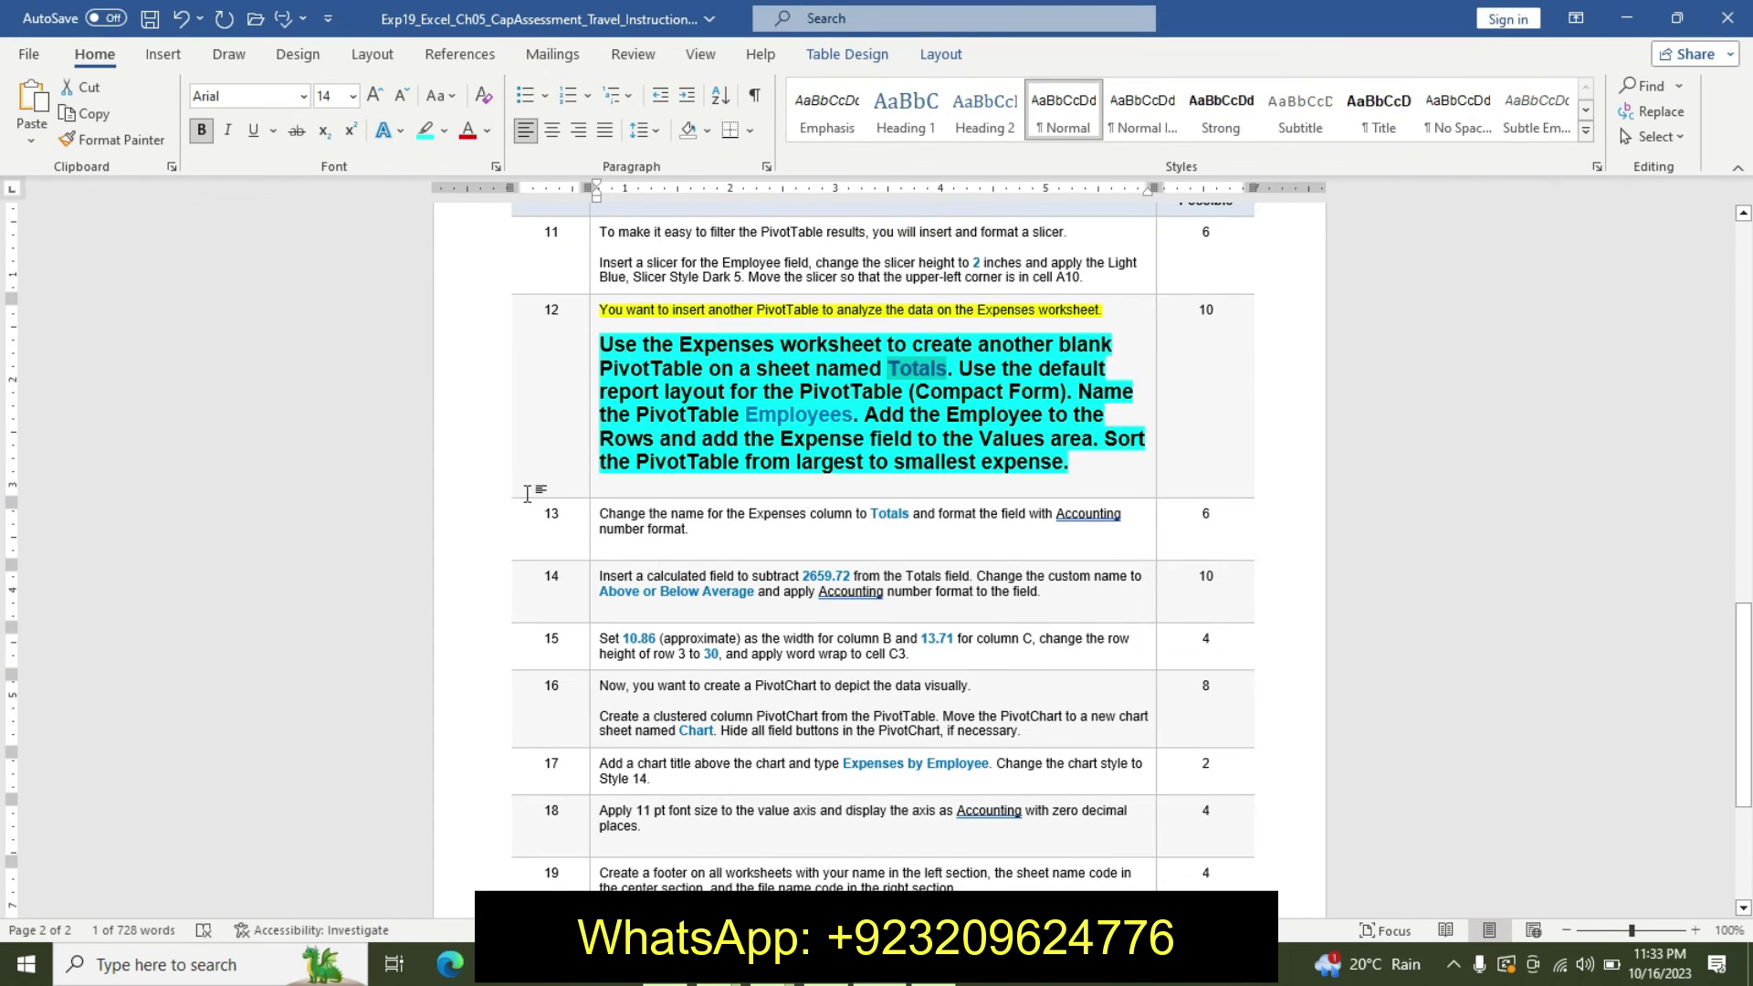
drag(747, 418, 855, 411)
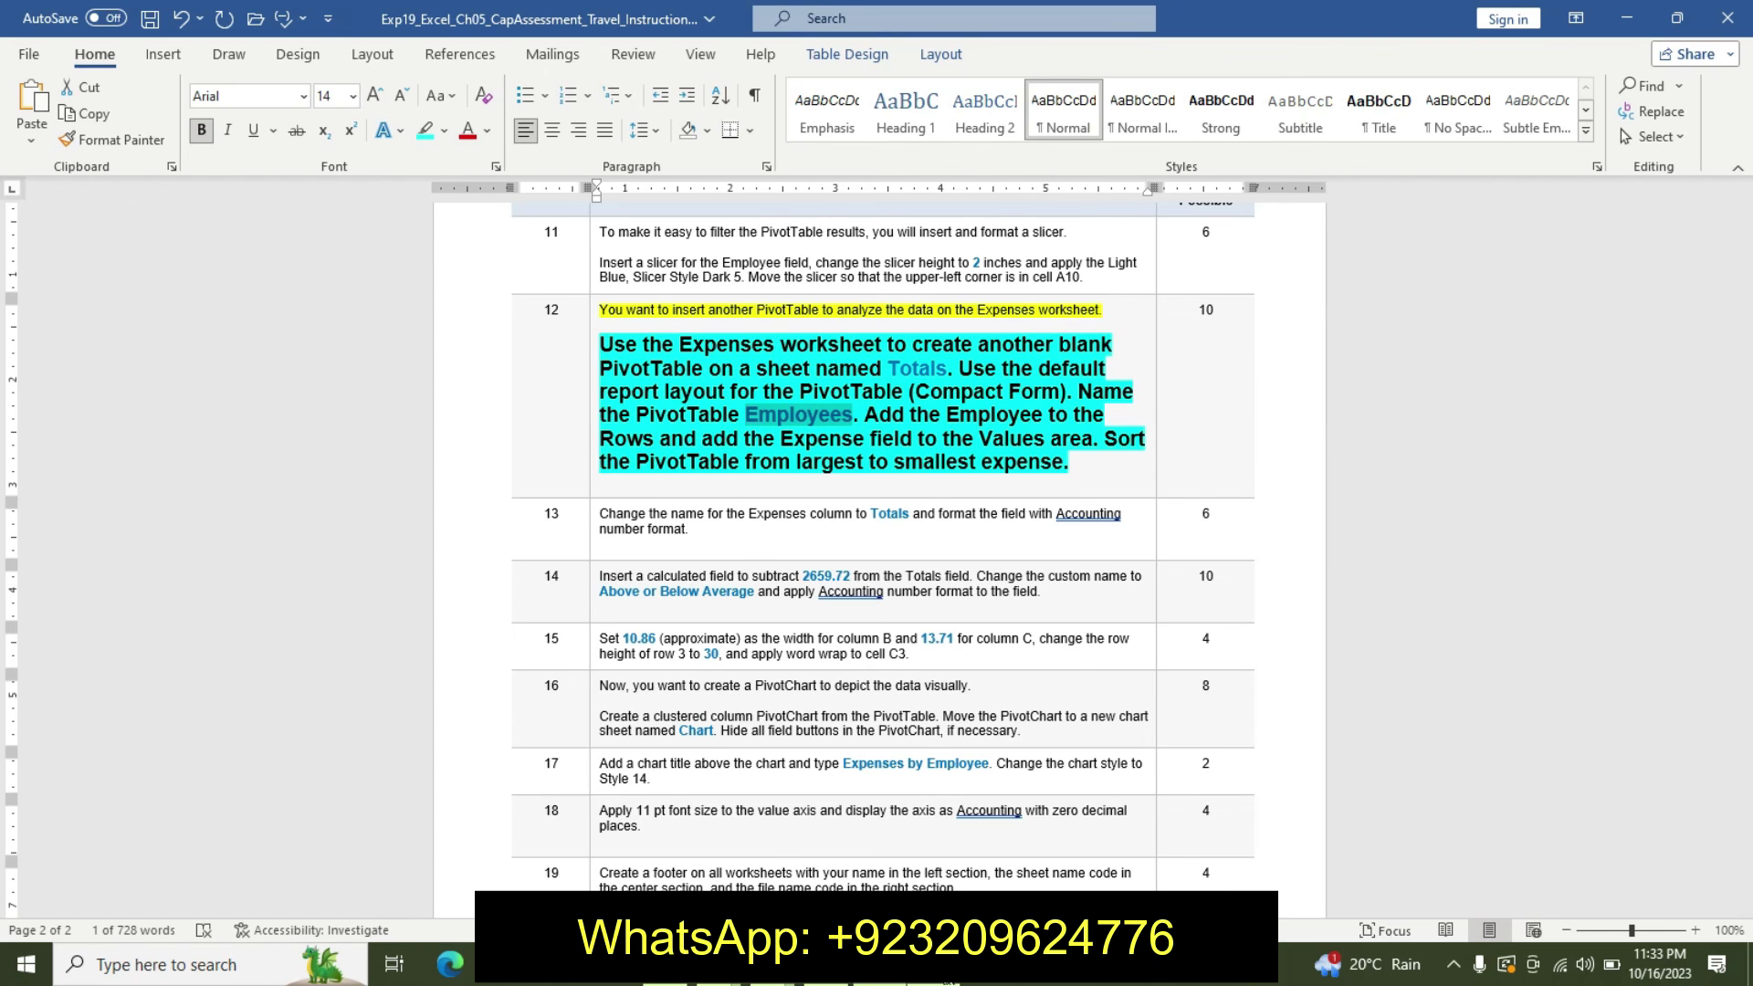
key(alt+Tab)
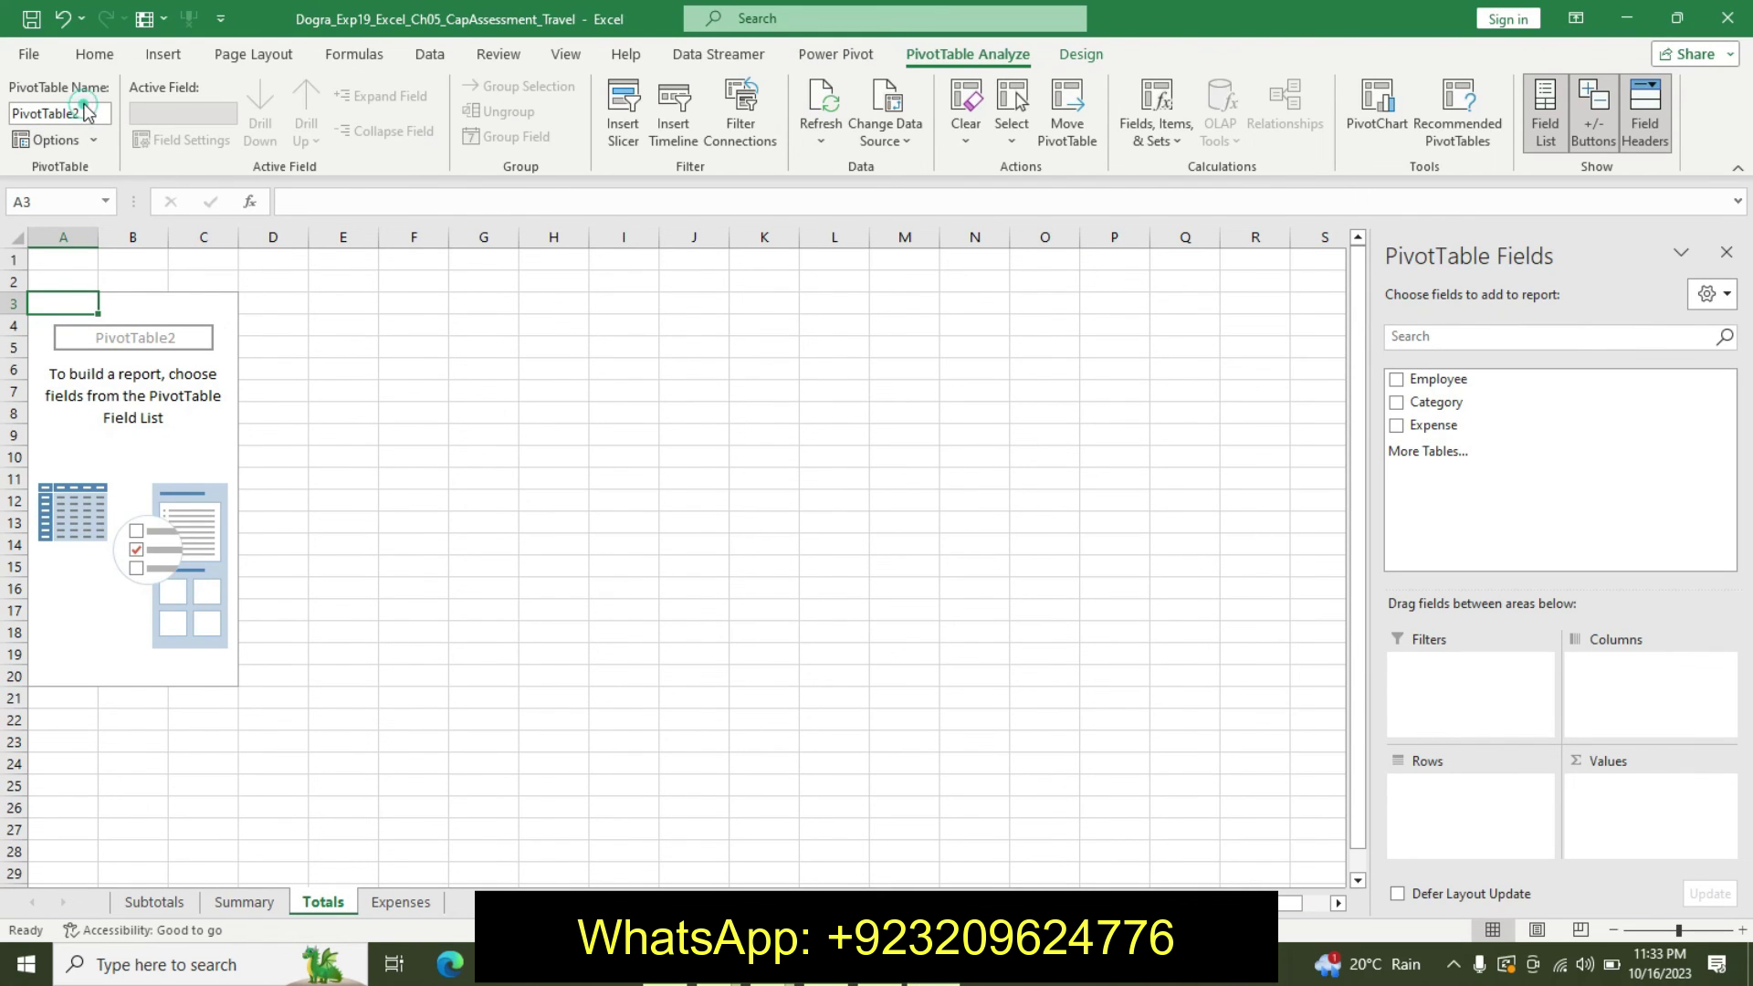
double_click(87, 112)
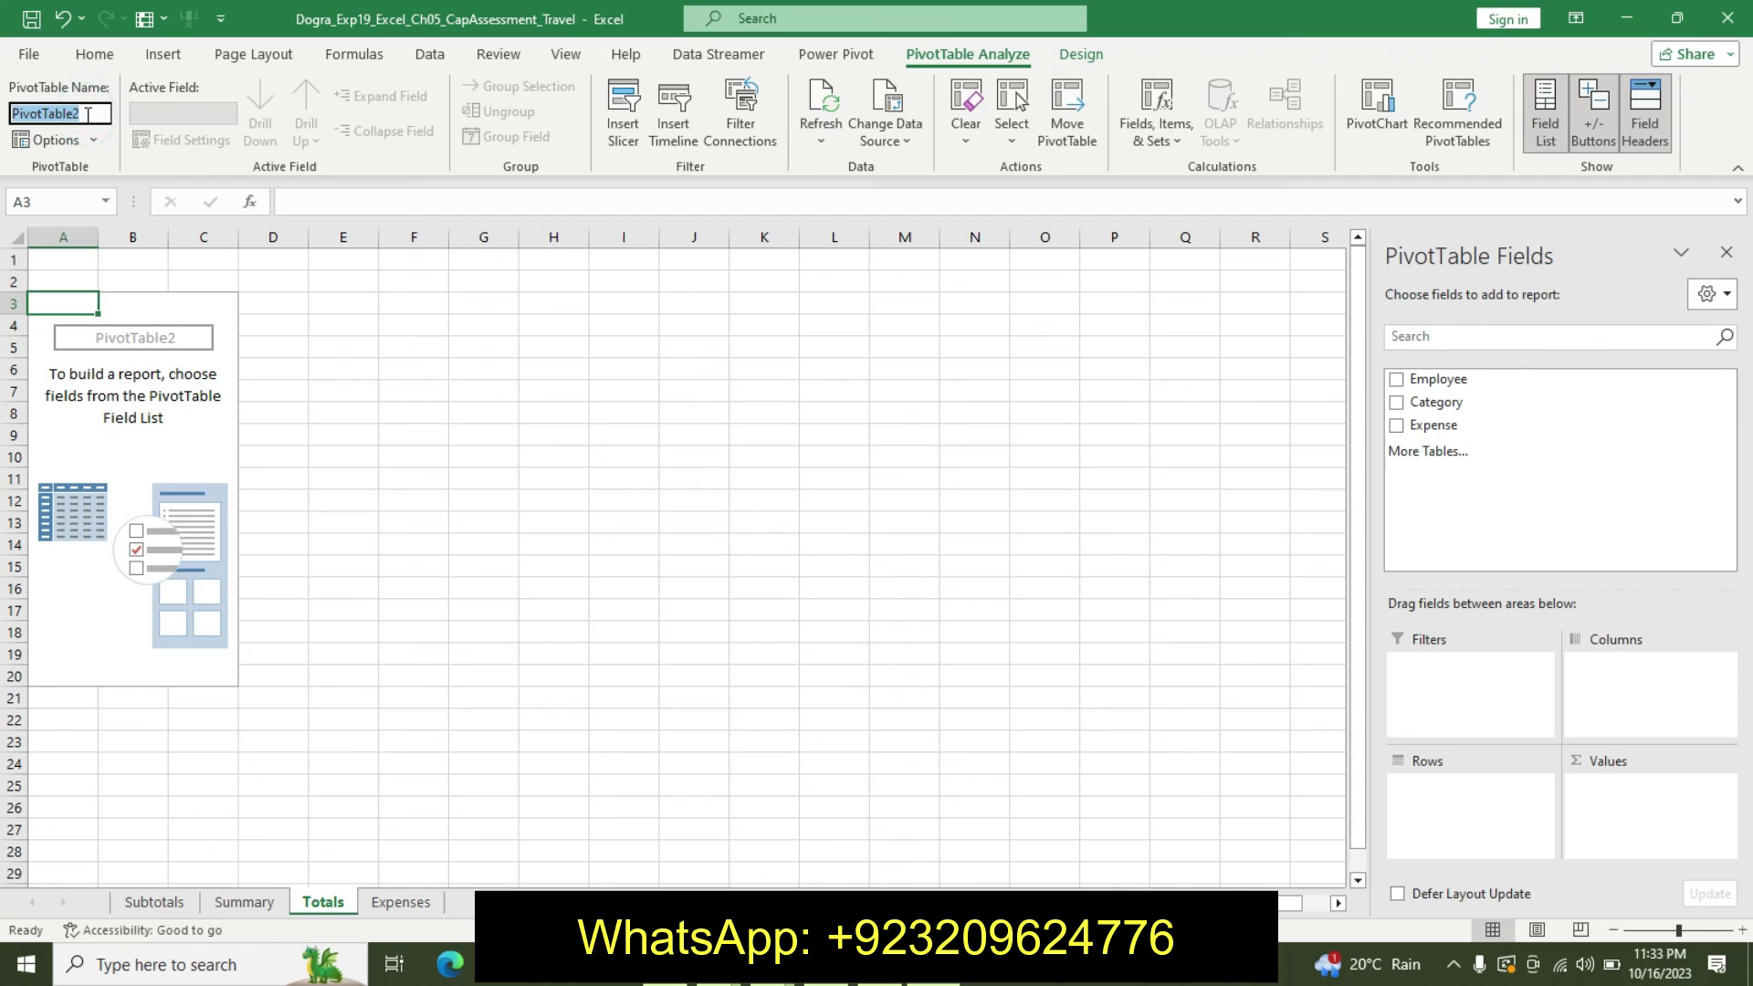
key(BackSpace)
text(Employees)
key(Return)
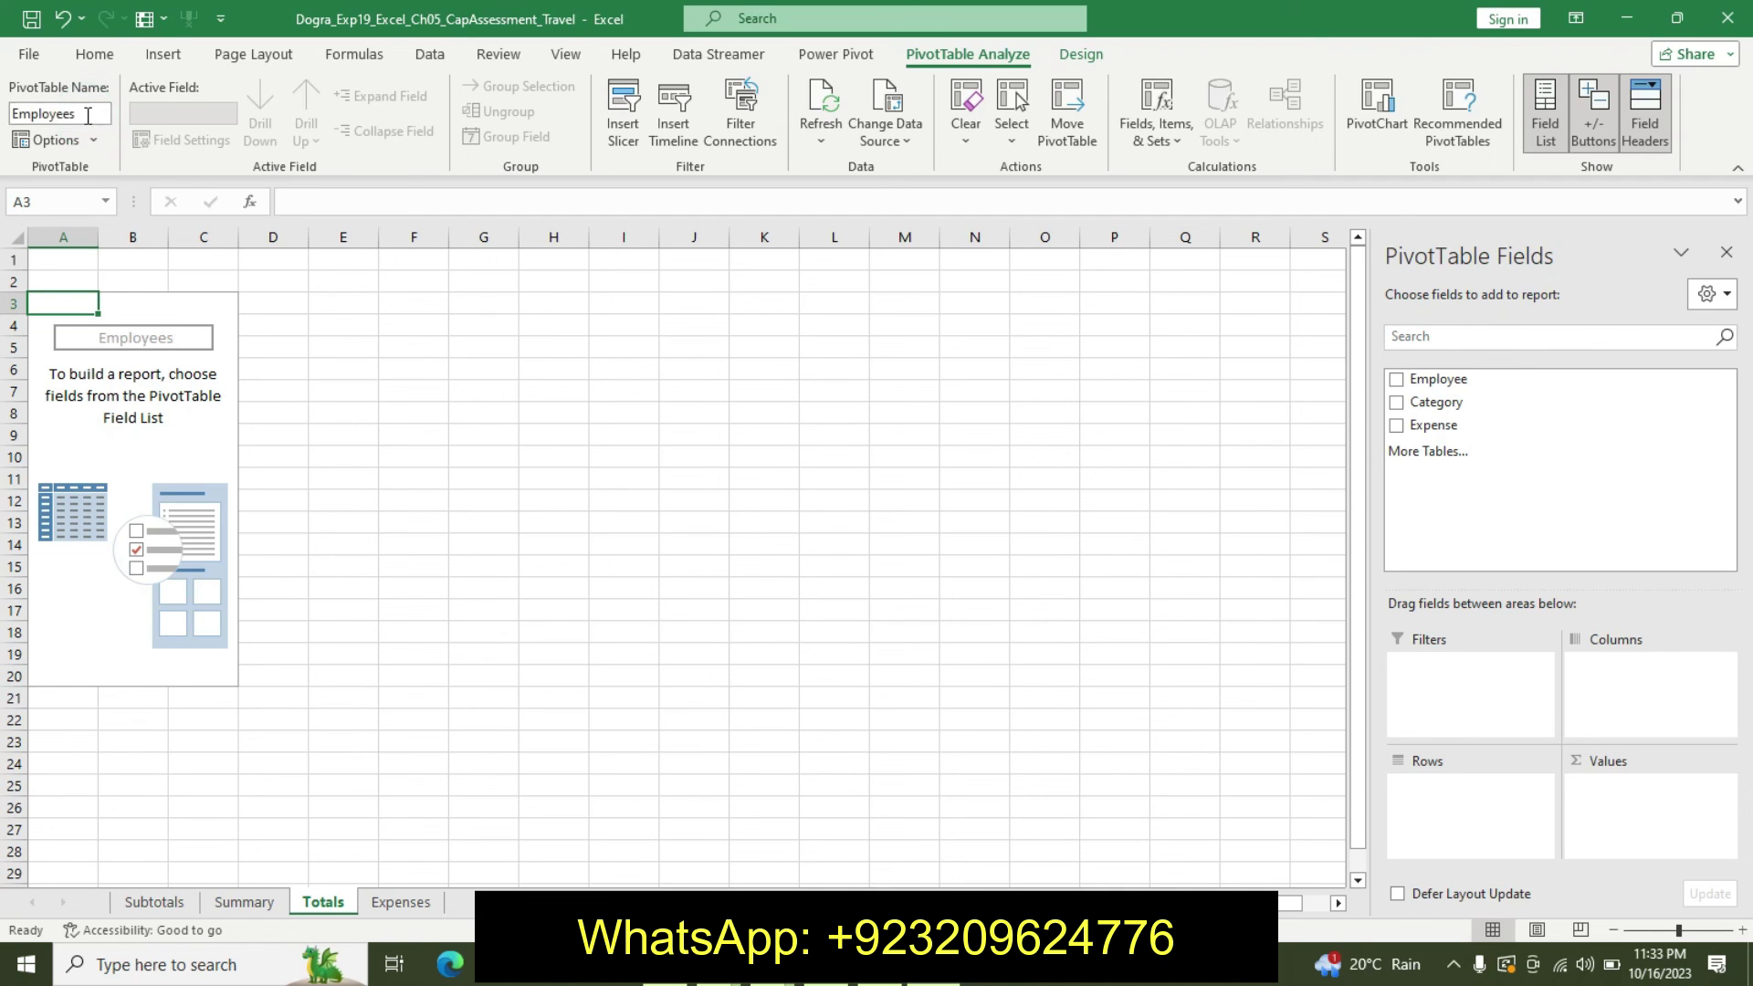
click(822, 964)
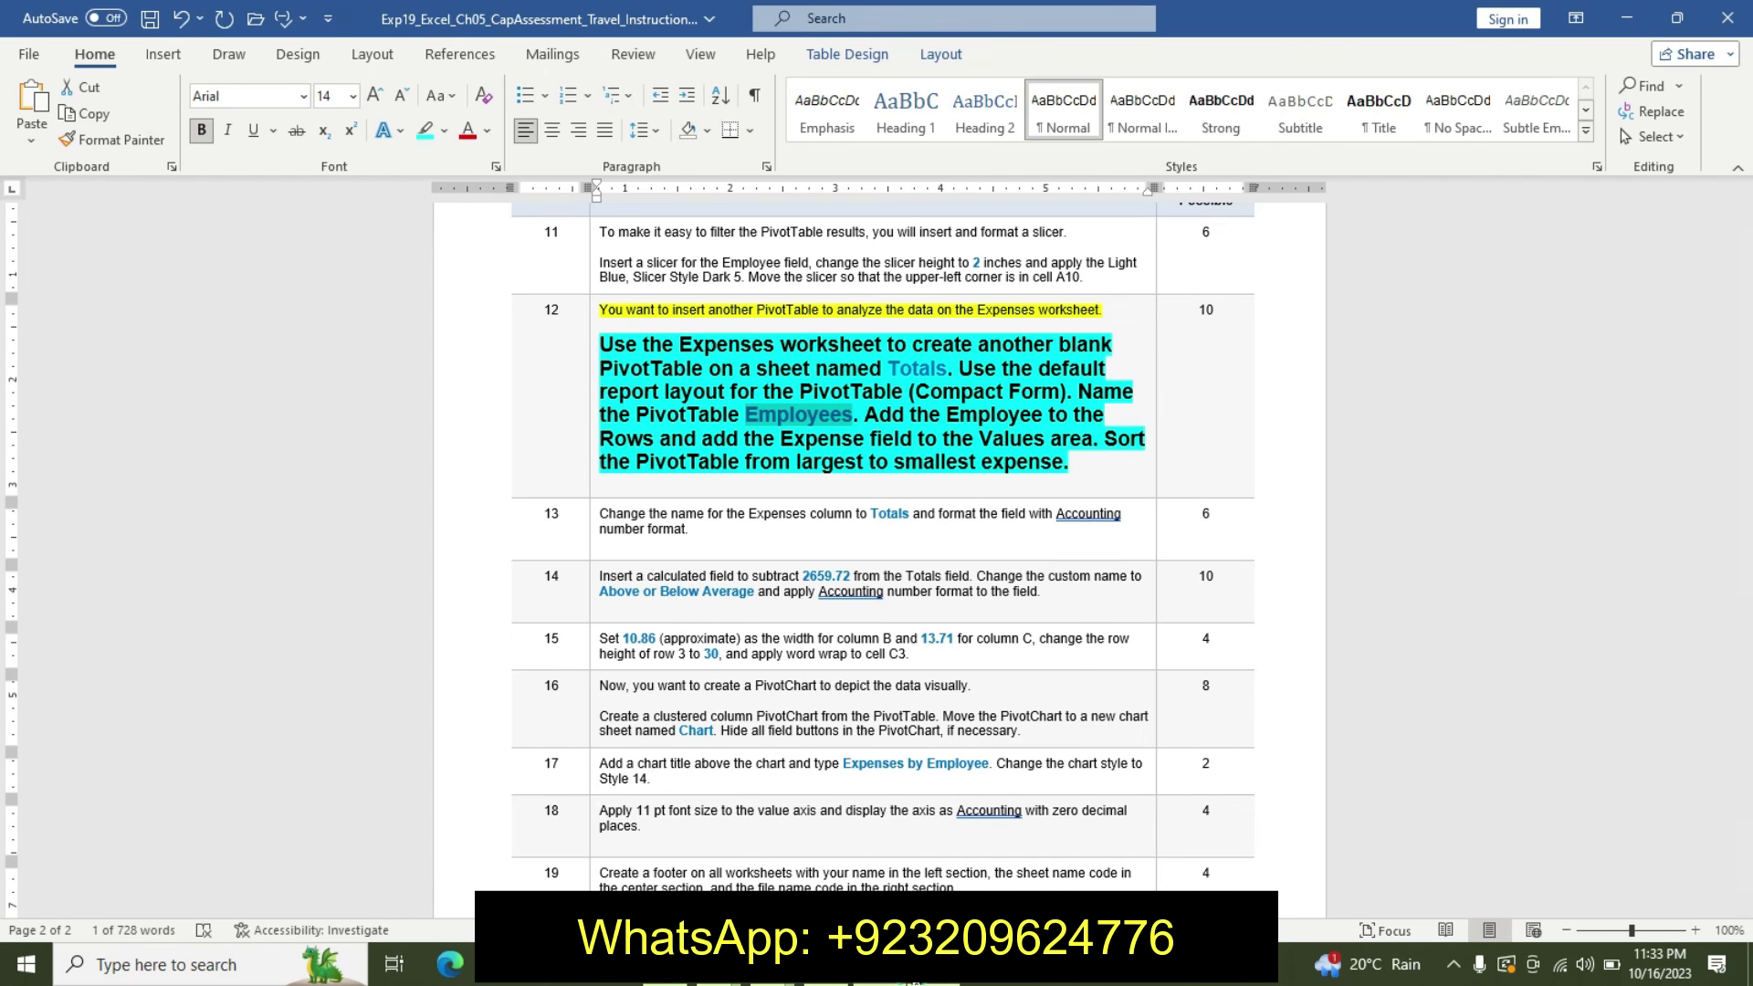
Add Employee as rows and Sum of Expense as values to the Employees PivotTable
click(822, 964)
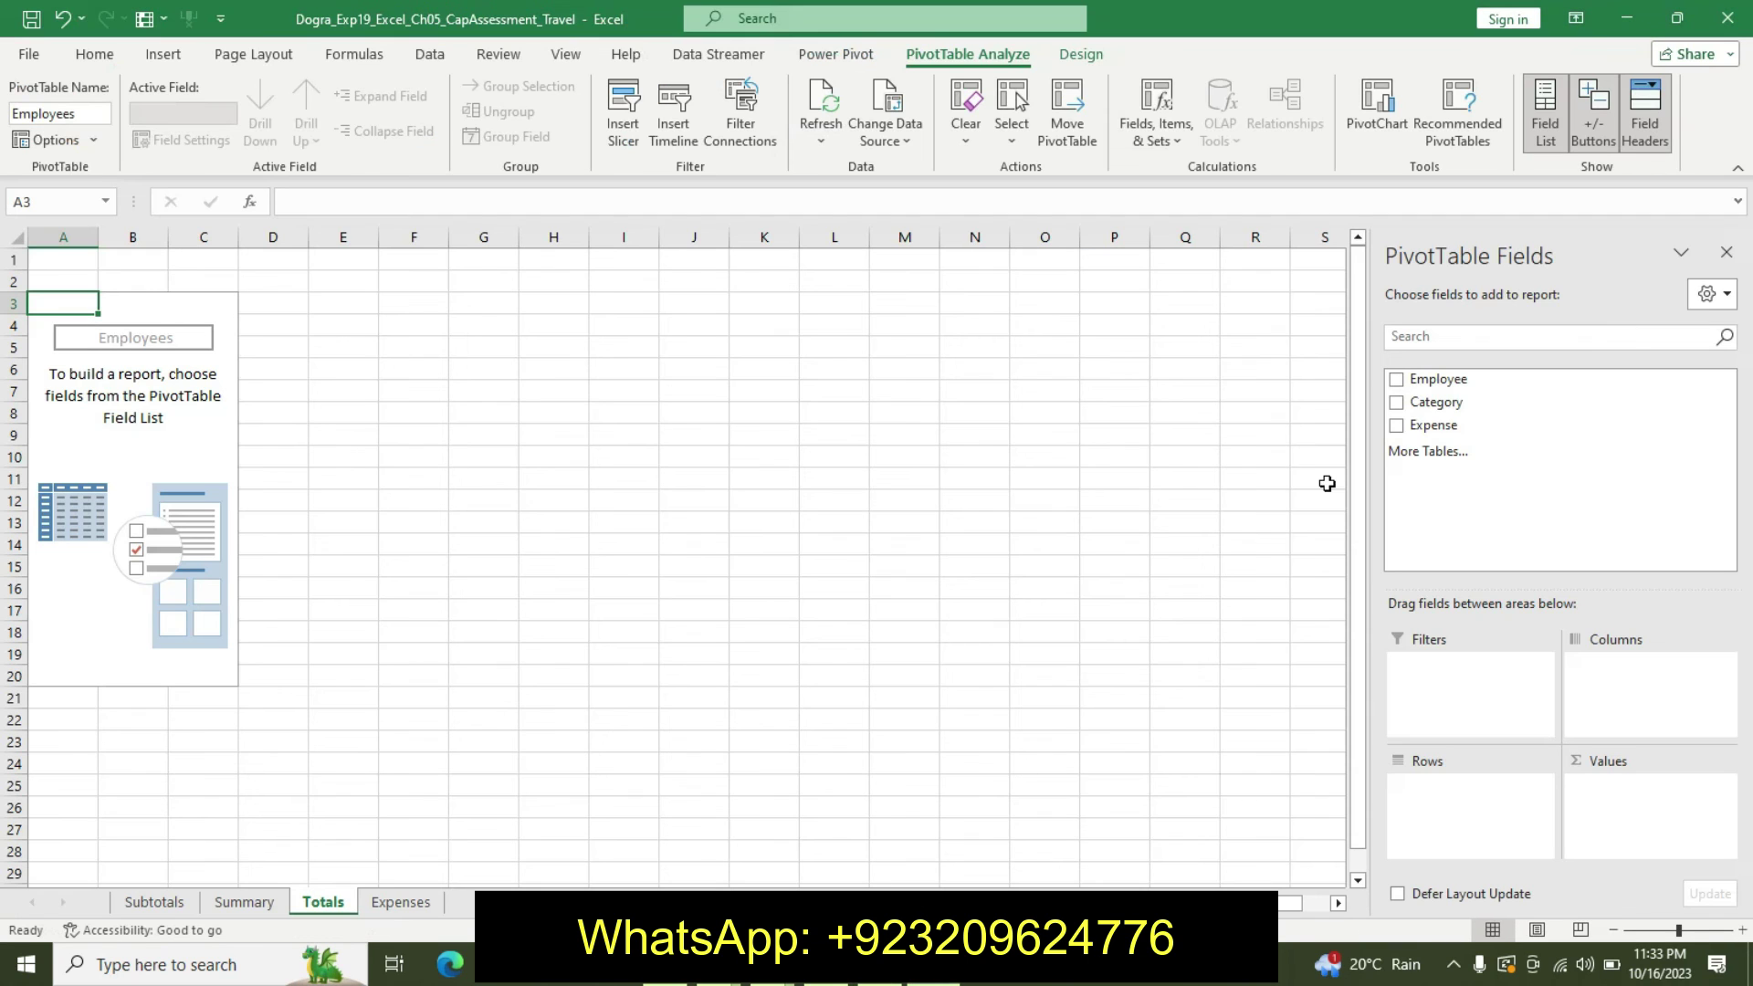
click(1396, 379)
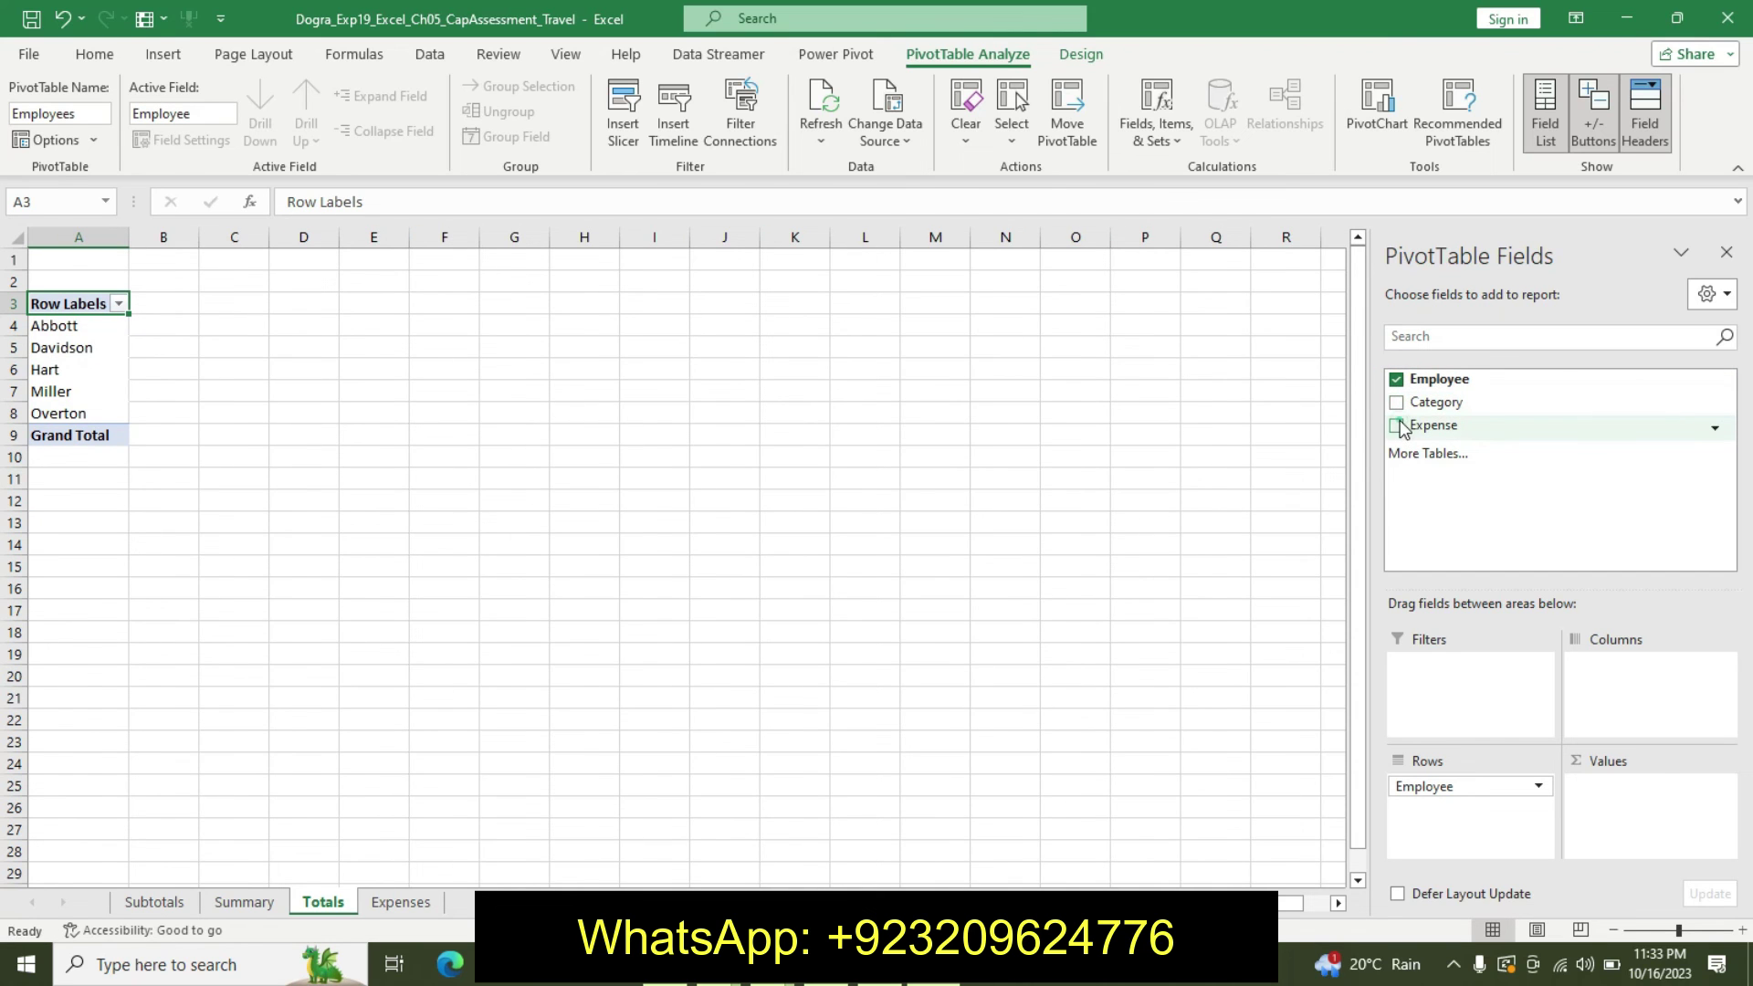
click(1397, 425)
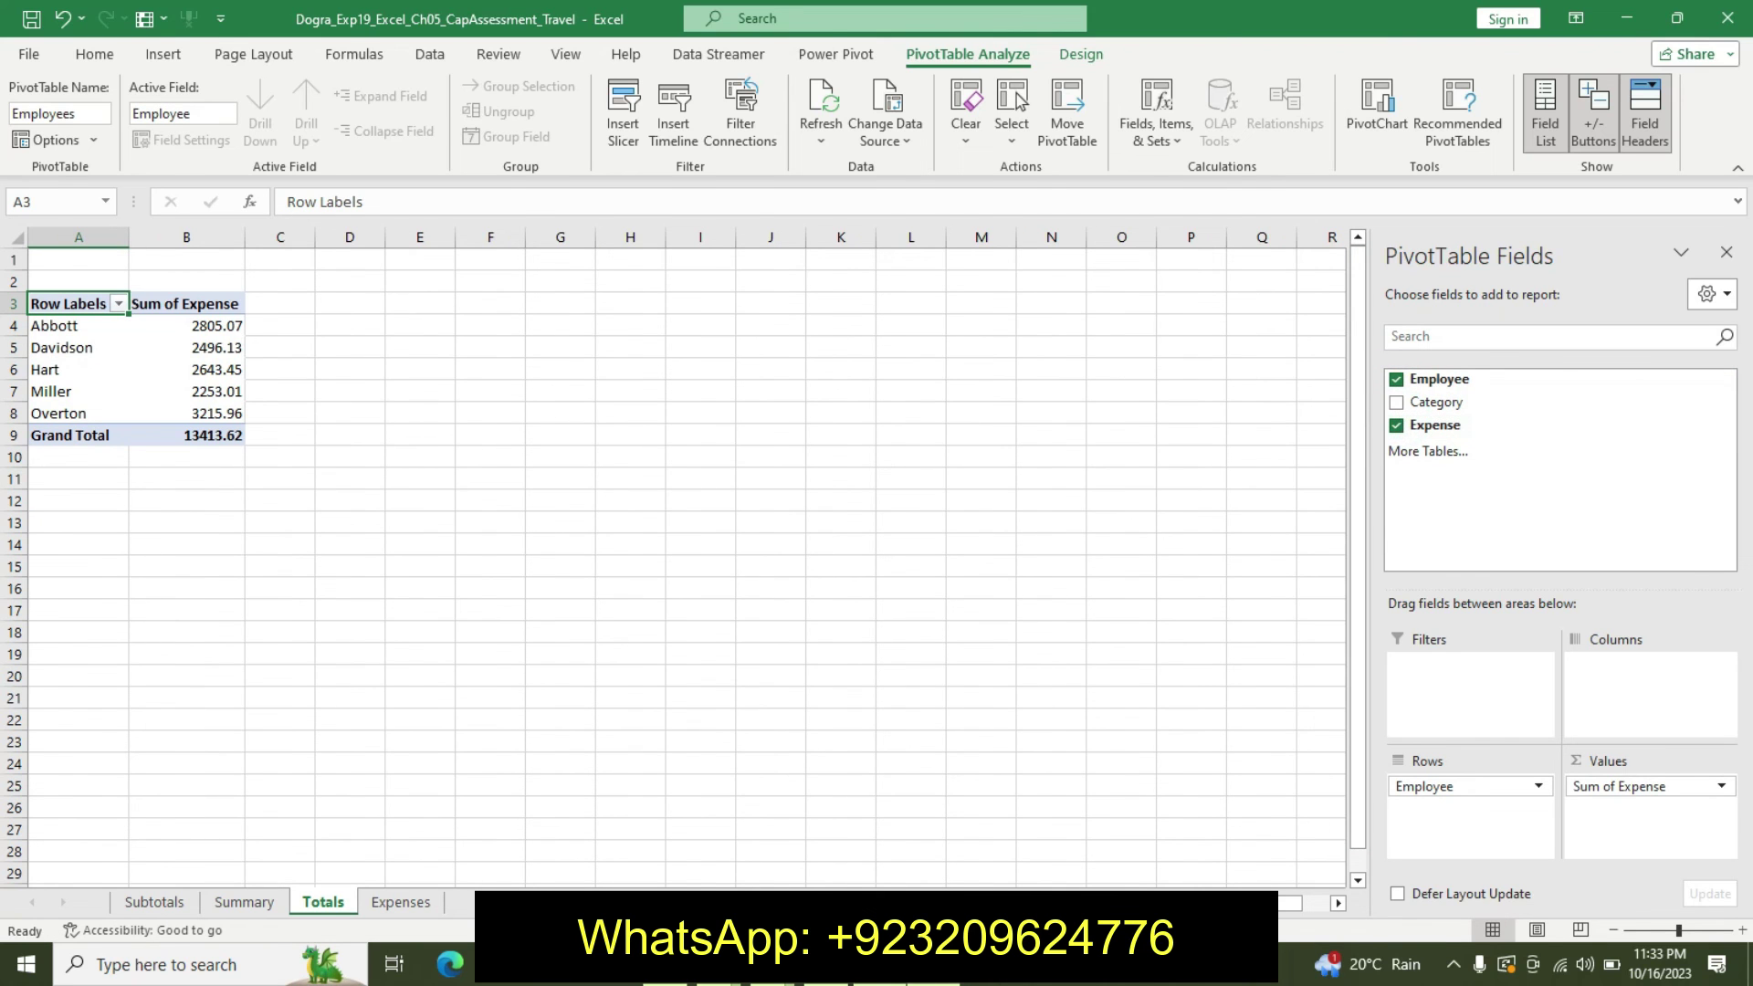
key(alt+Tab)
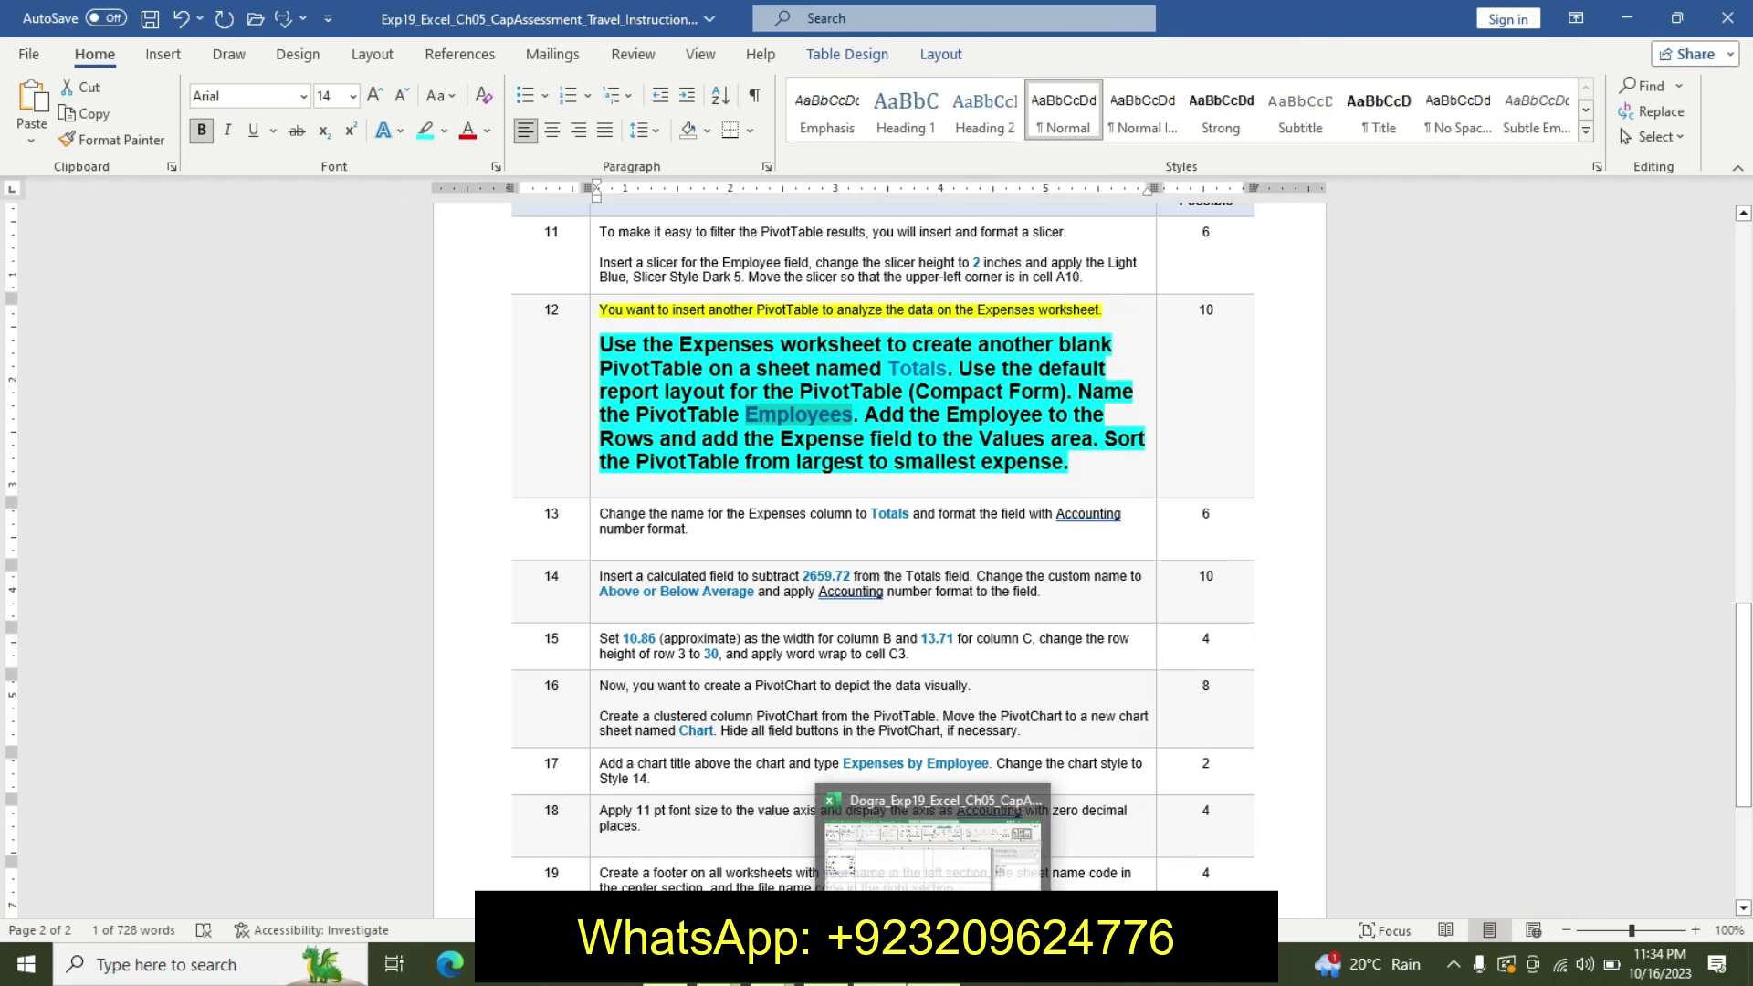
Custom-sort the Sum of Expense values largest to smallest, starting at 3215.96
click(923, 963)
click(174, 348)
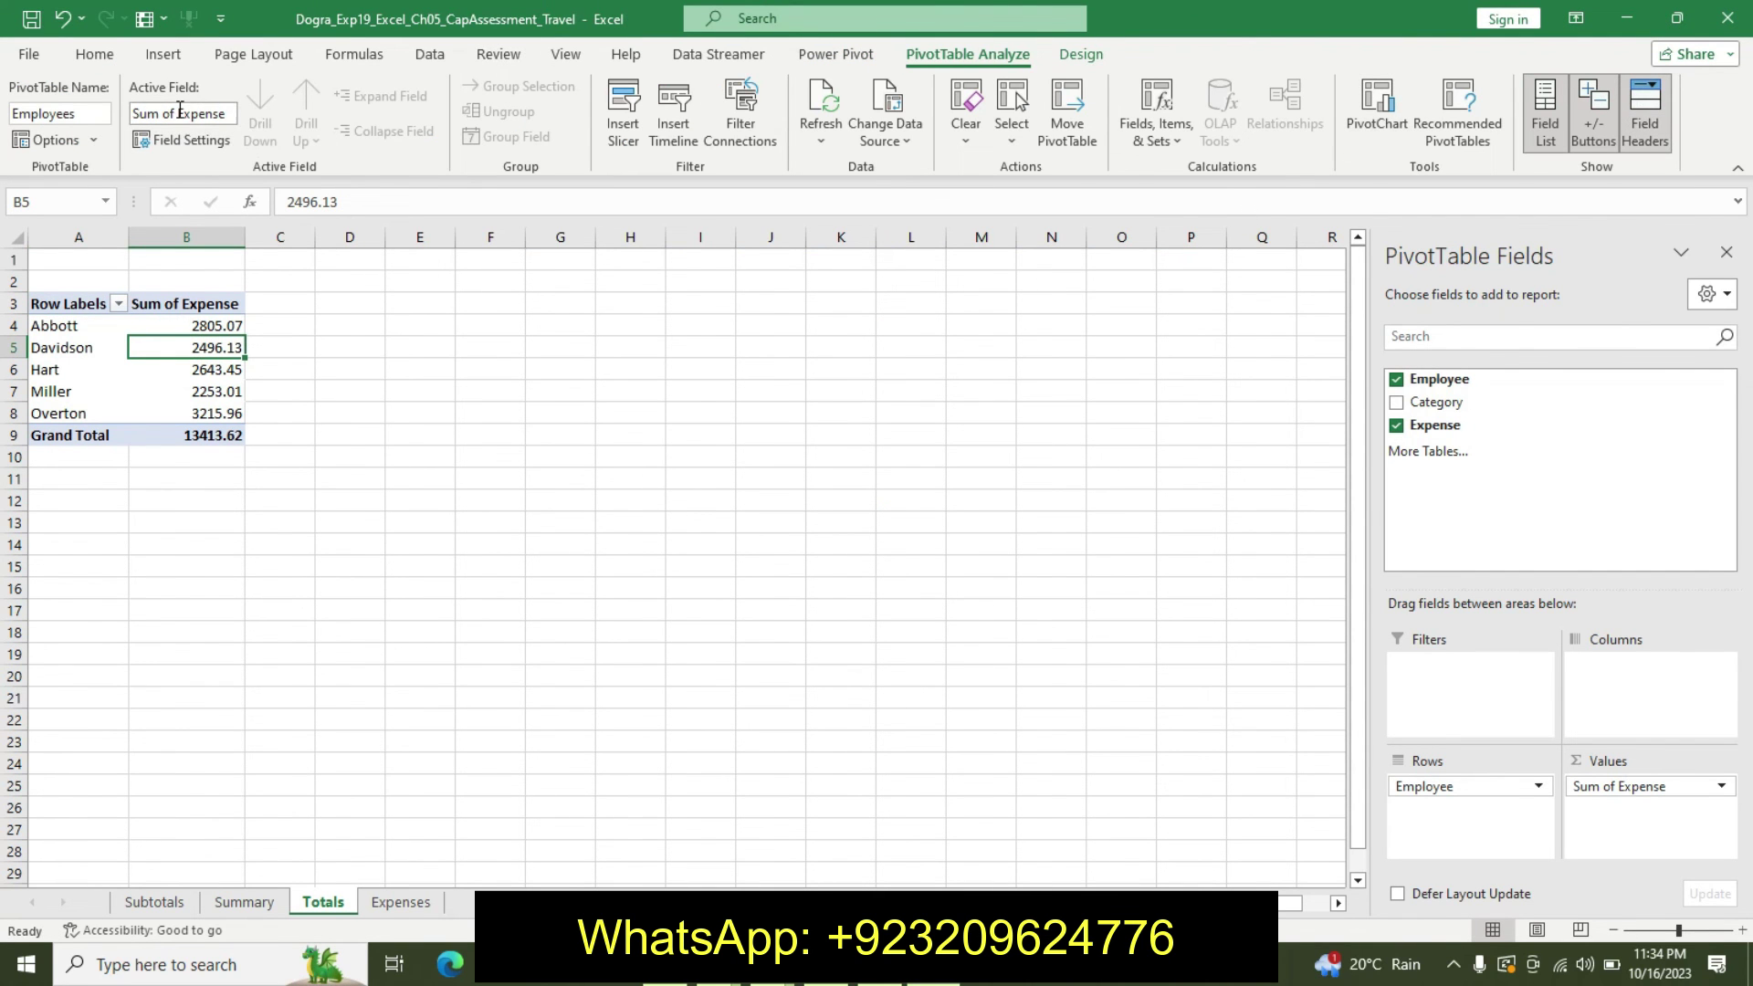
click(94, 54)
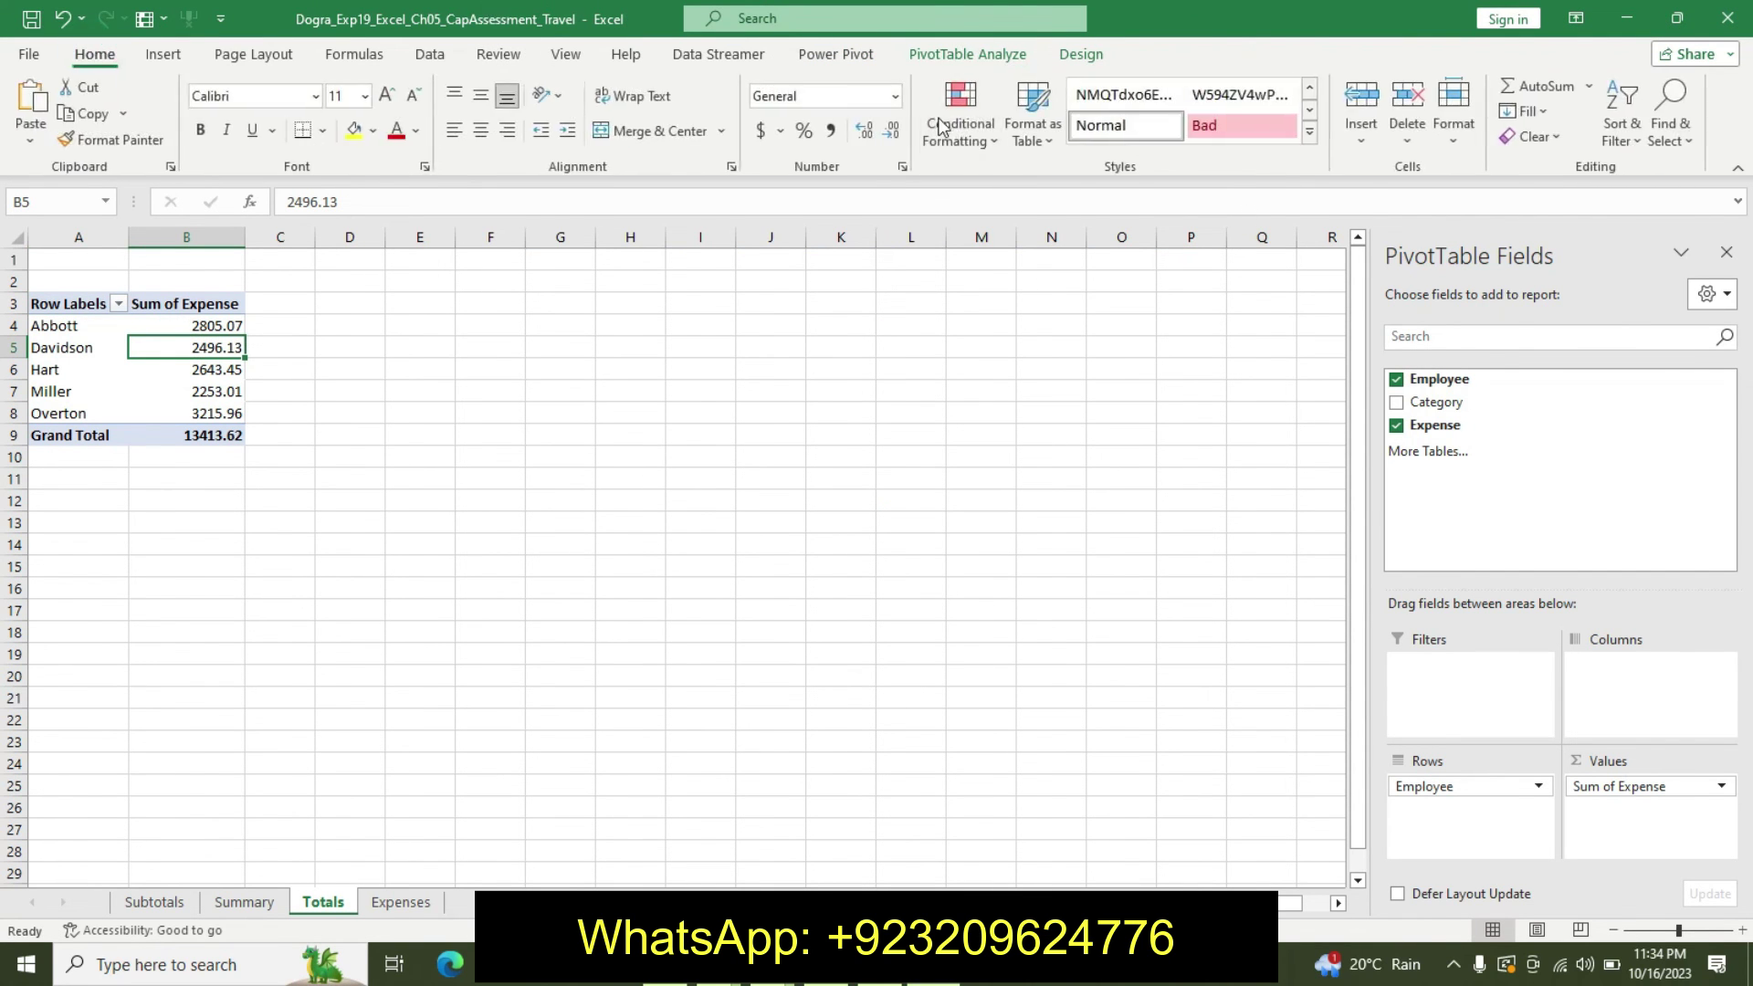
click(1623, 117)
click(1621, 228)
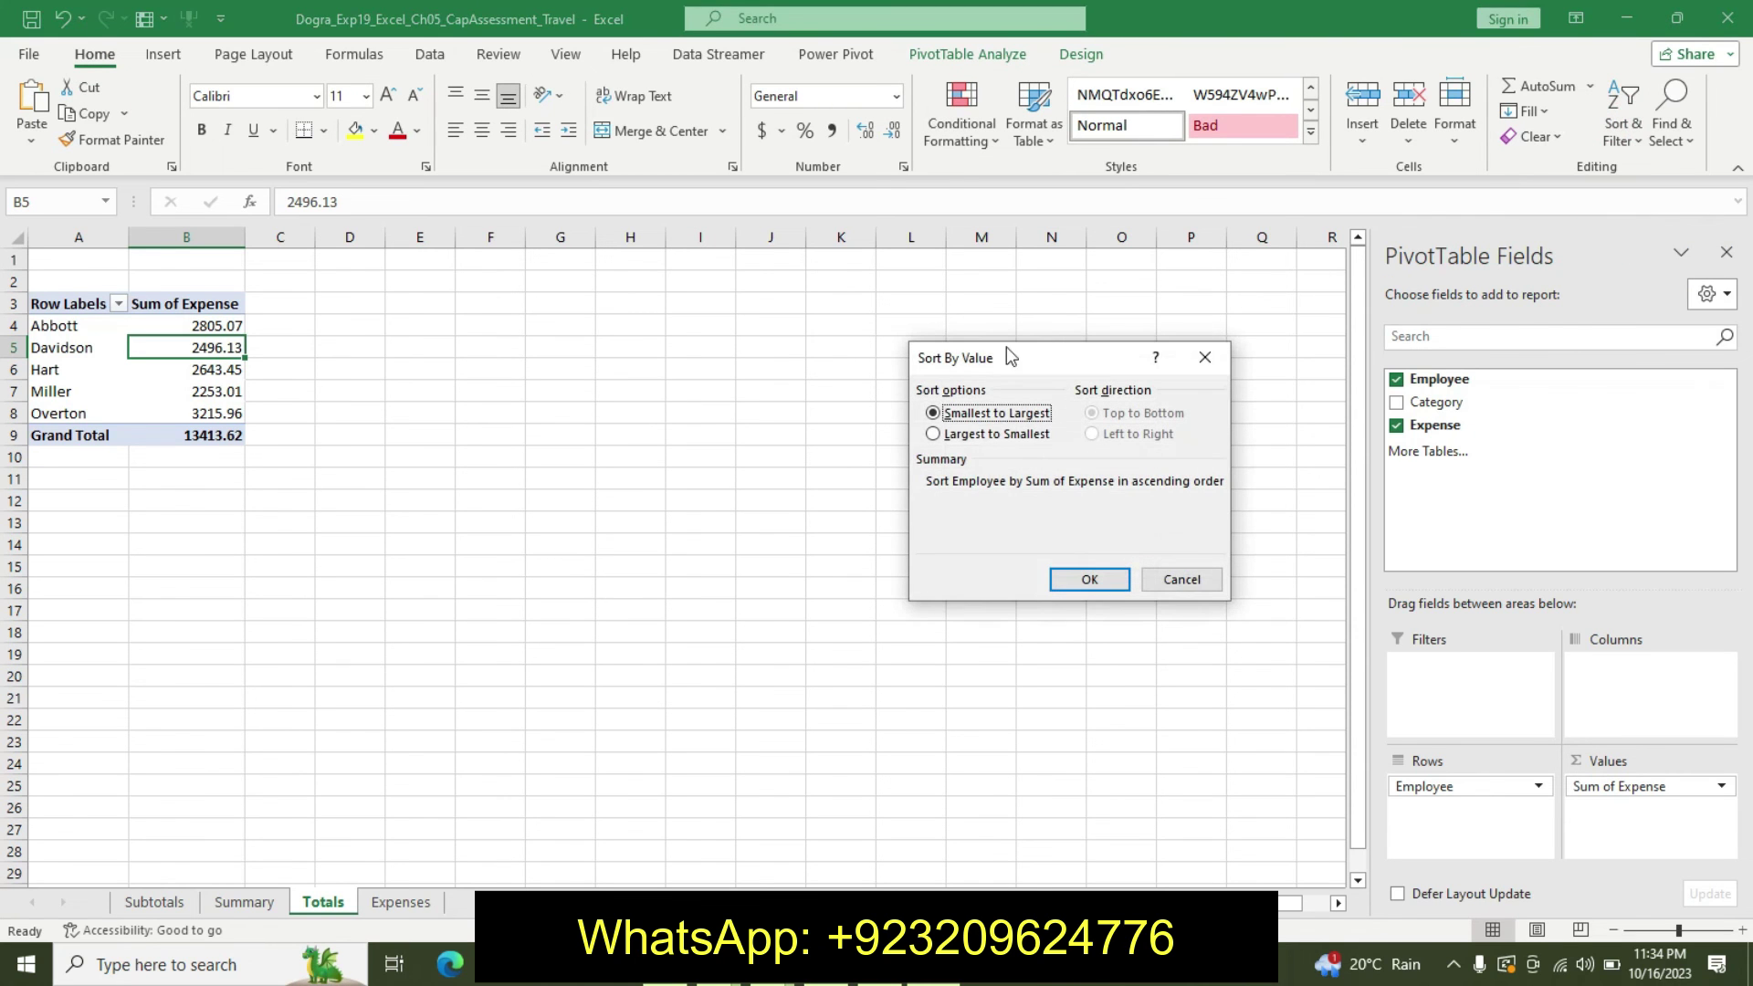
click(932, 433)
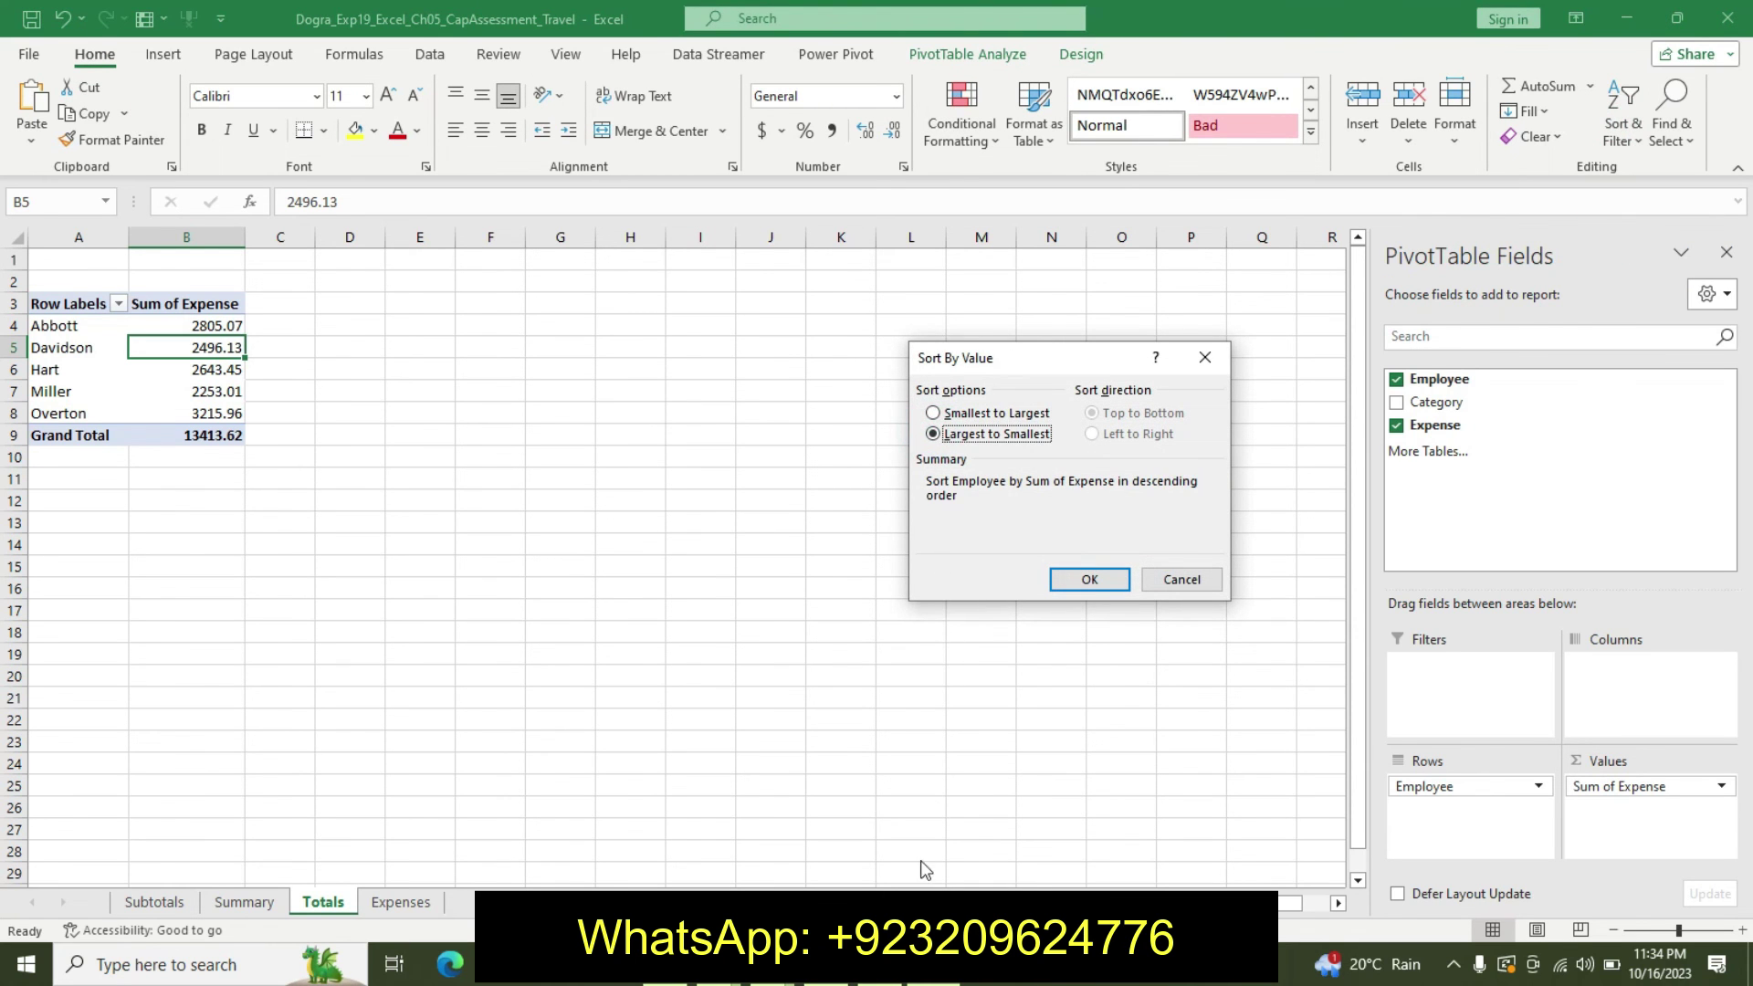
key(alt+Tab)
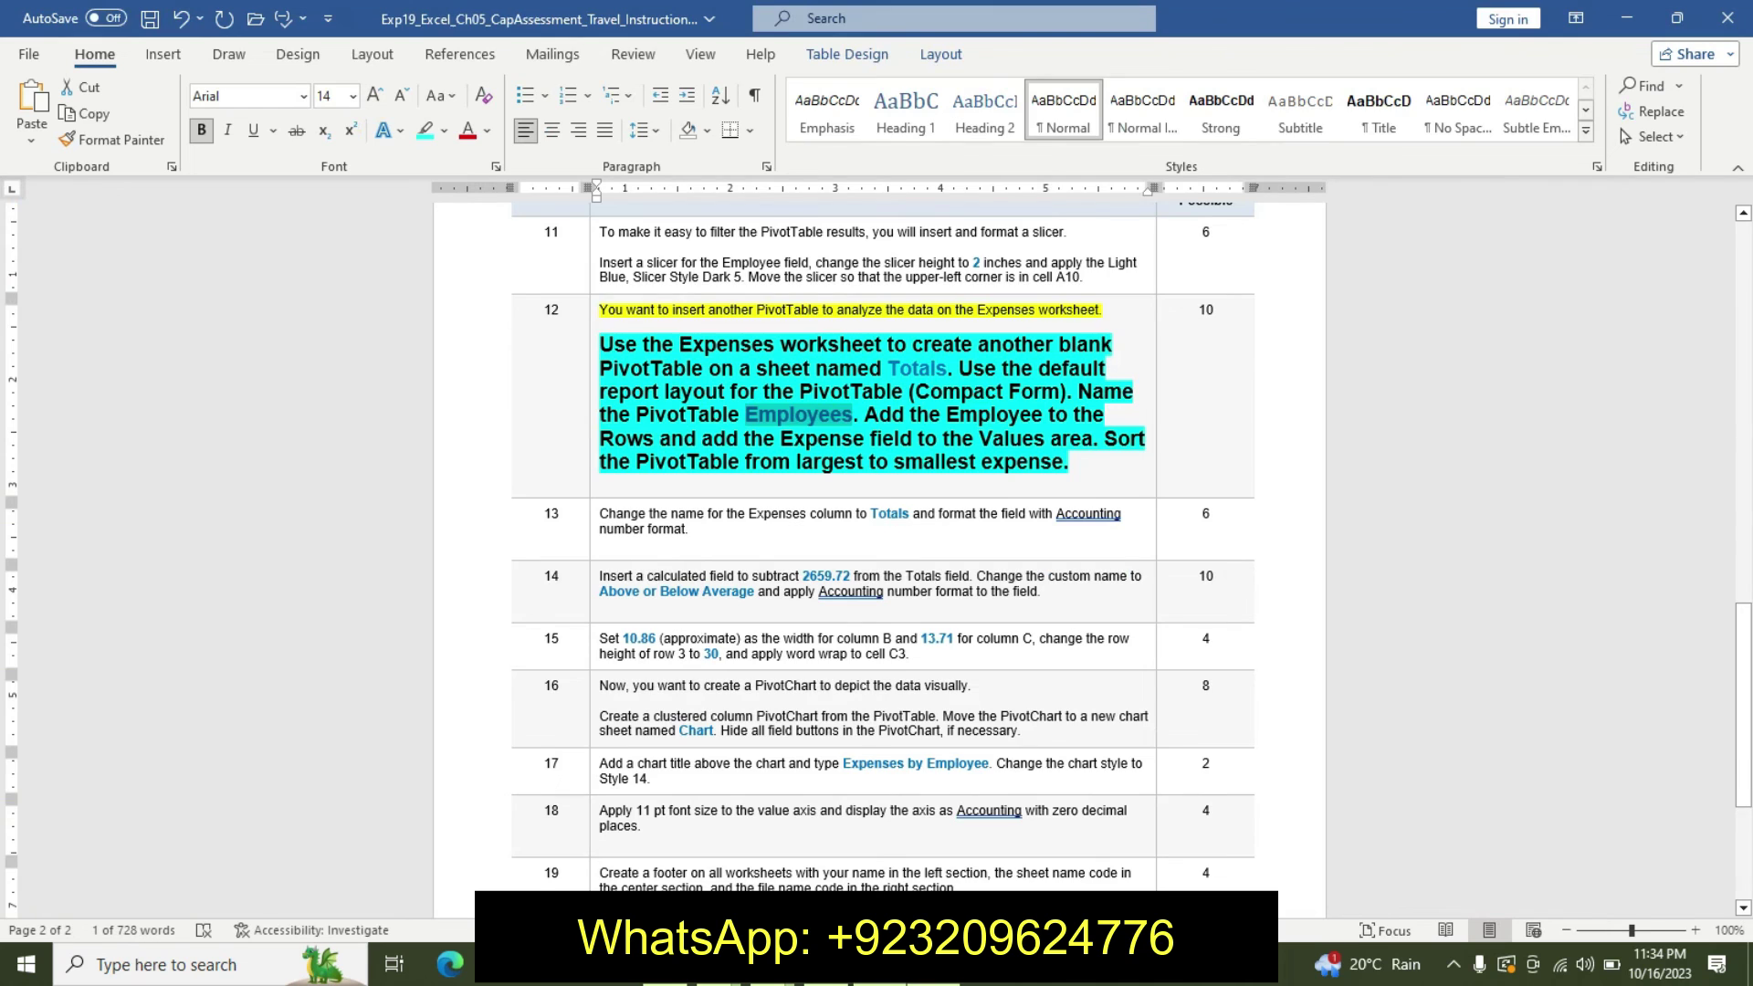
key(alt+Tab)
click(1084, 579)
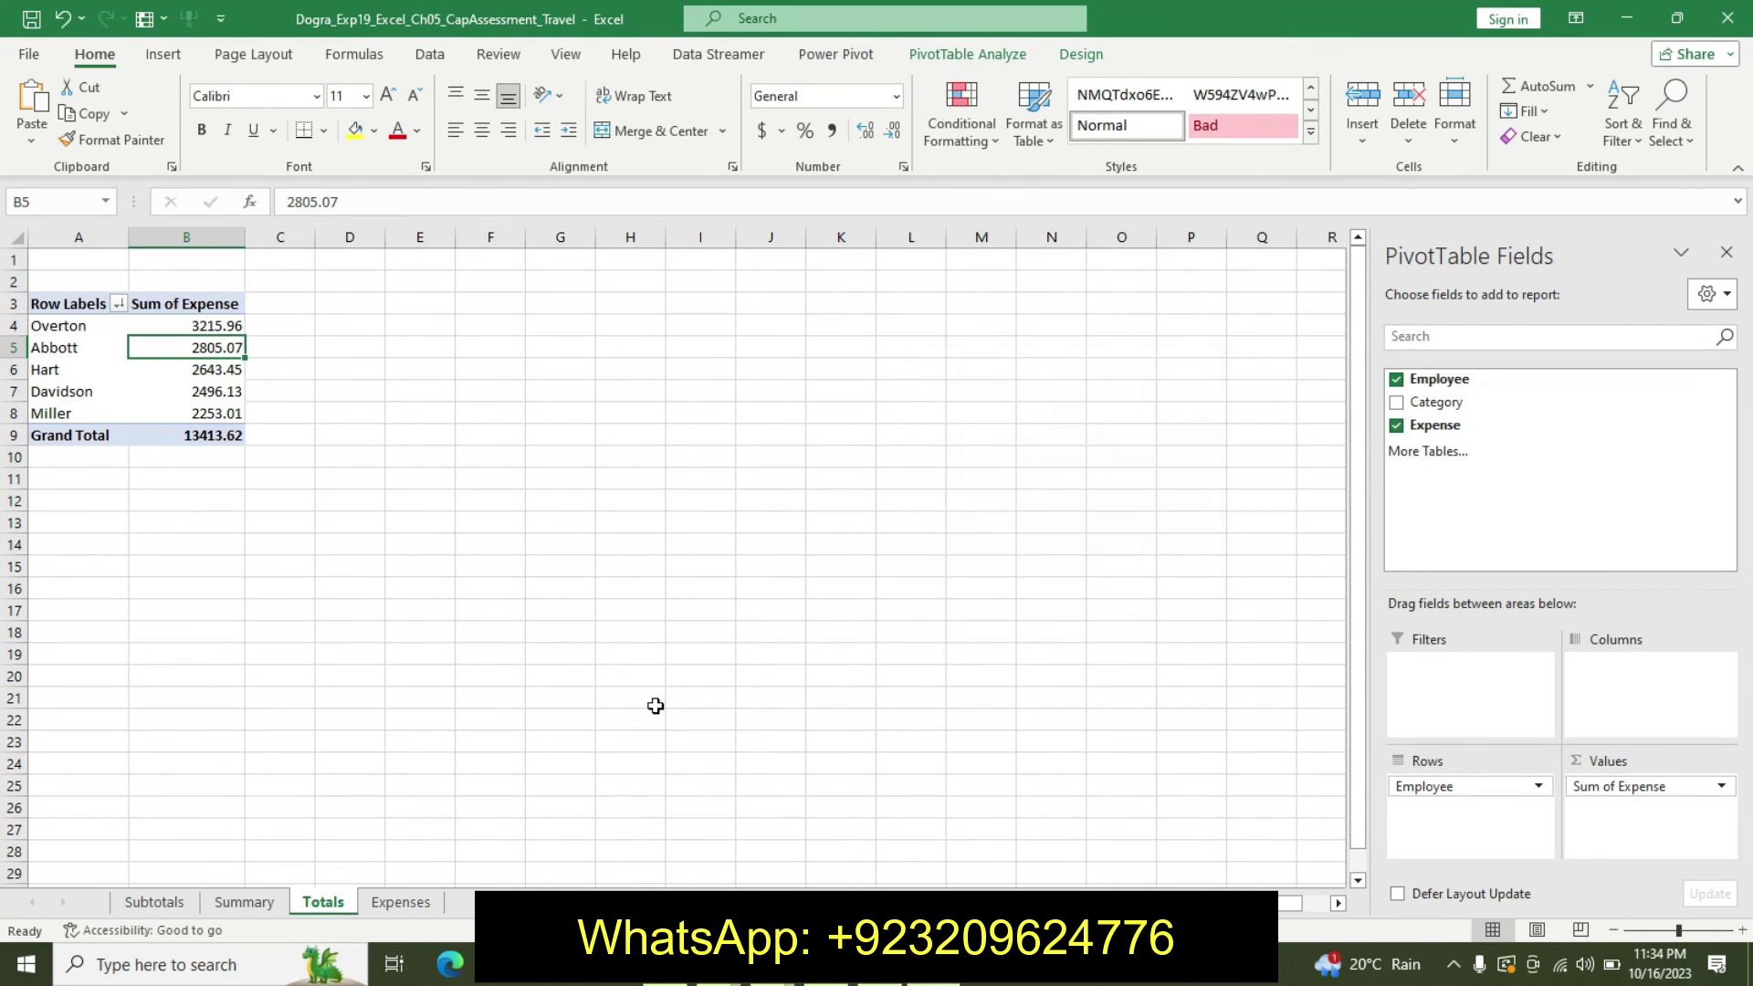
key(alt+Tab)
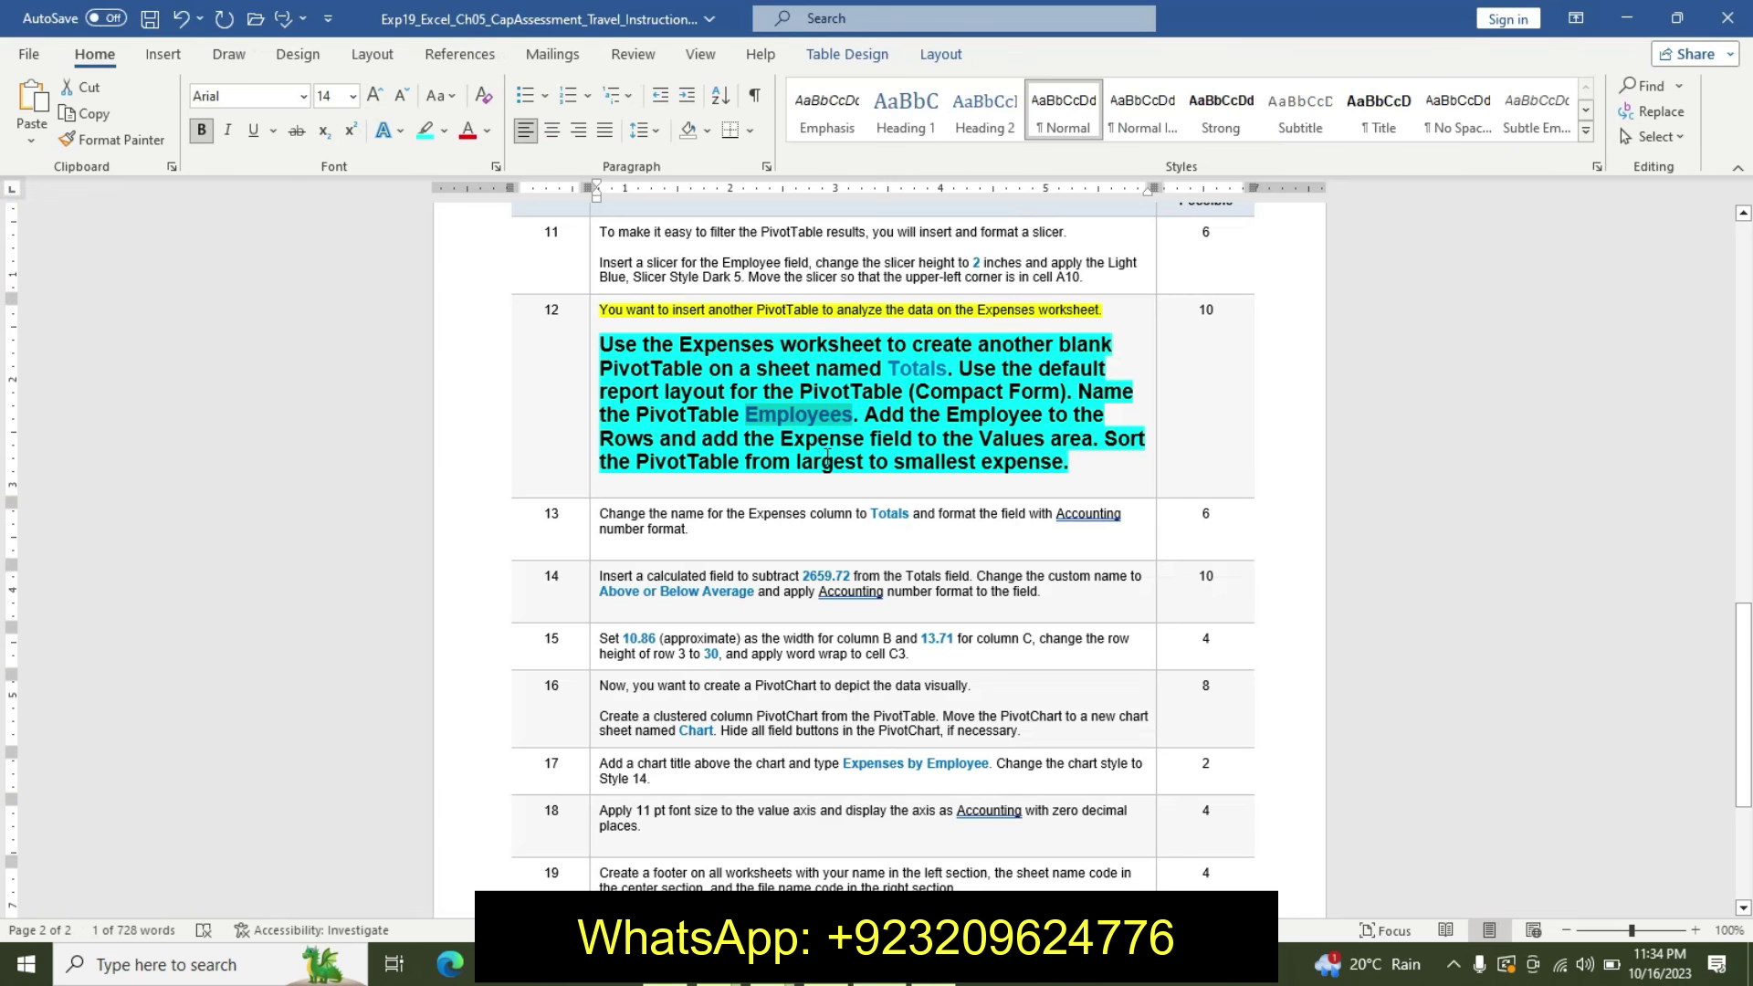
In the Word instructions, undo the emphasis added to step 12 and clear its selection
key(ctrl+z)
key(ctrl+z)
key(ctrl+z)
key(ctrl+z)
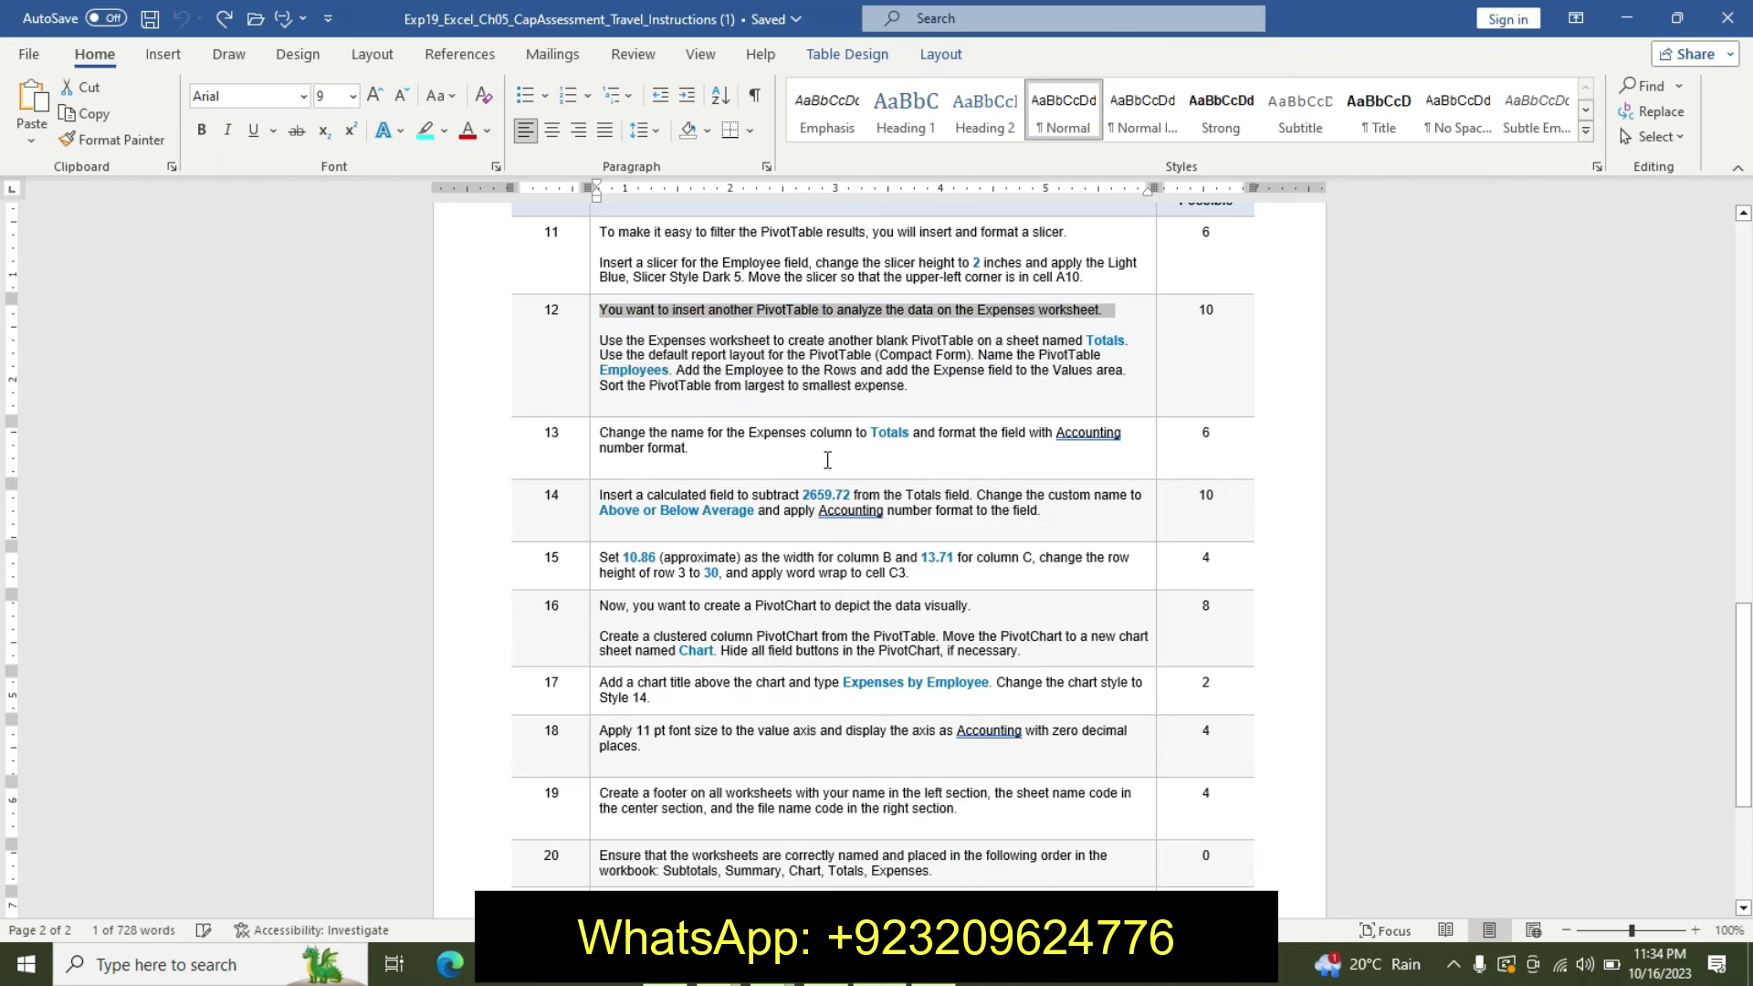
click(1578, 508)
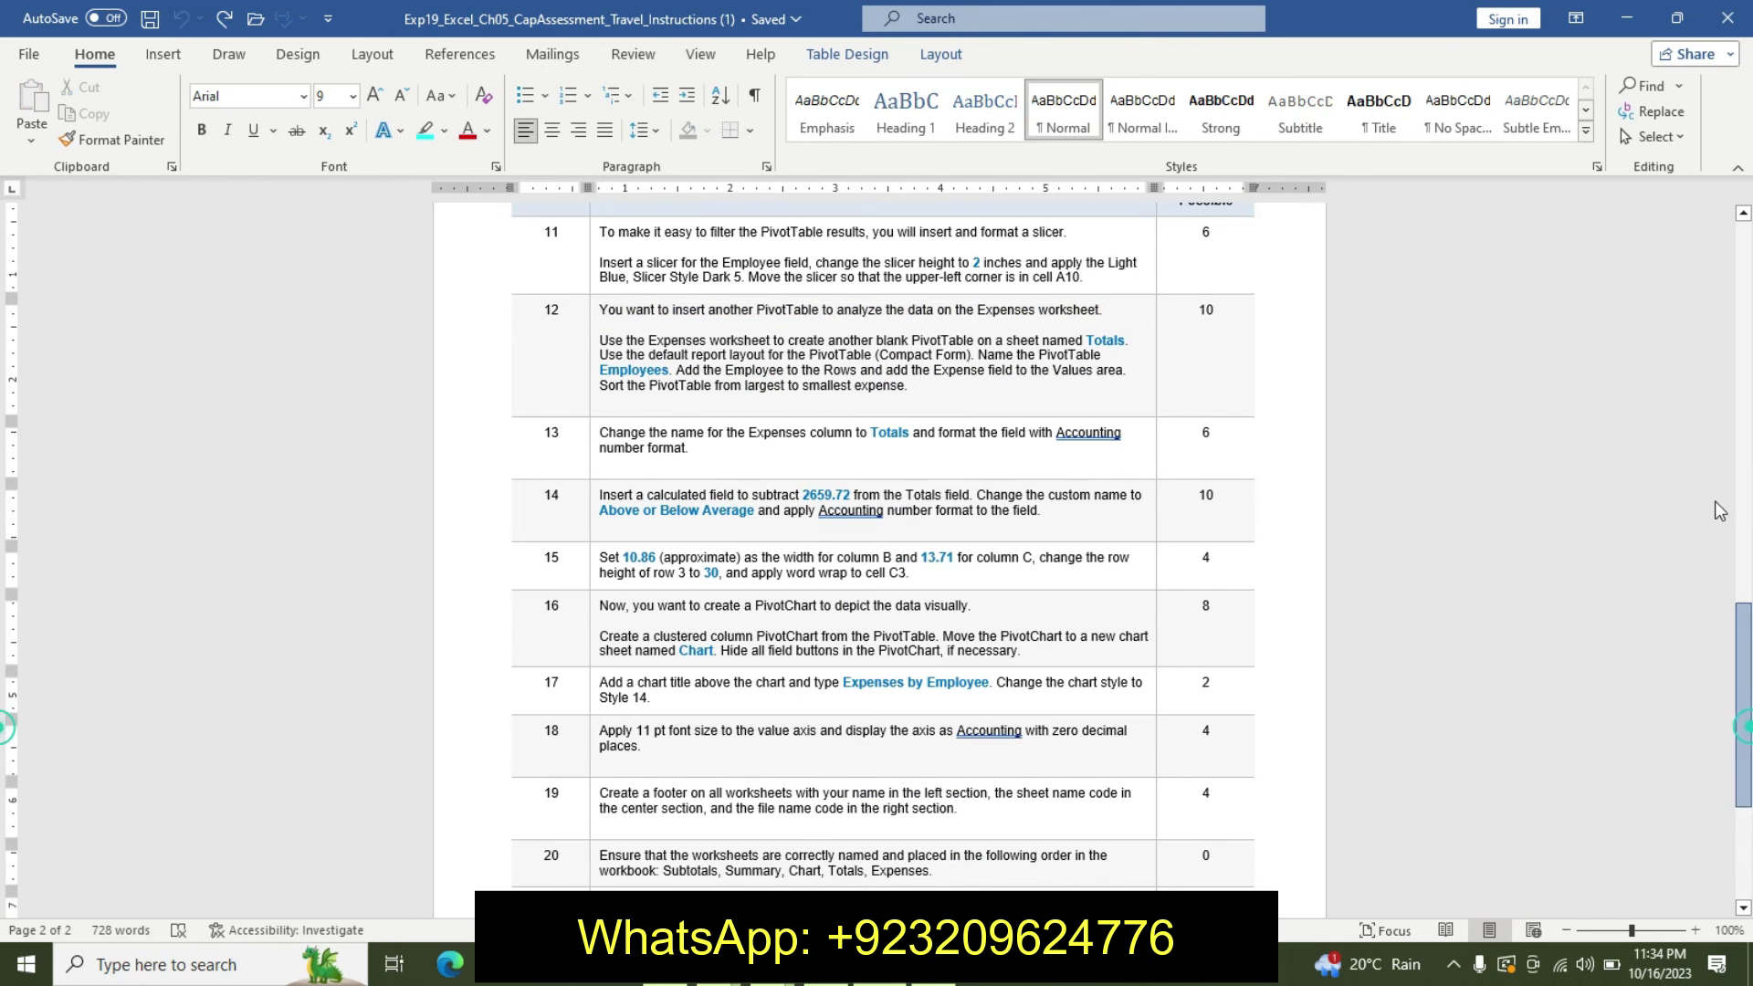
scroll(1553, 411, up, 20)
click(1533, 320)
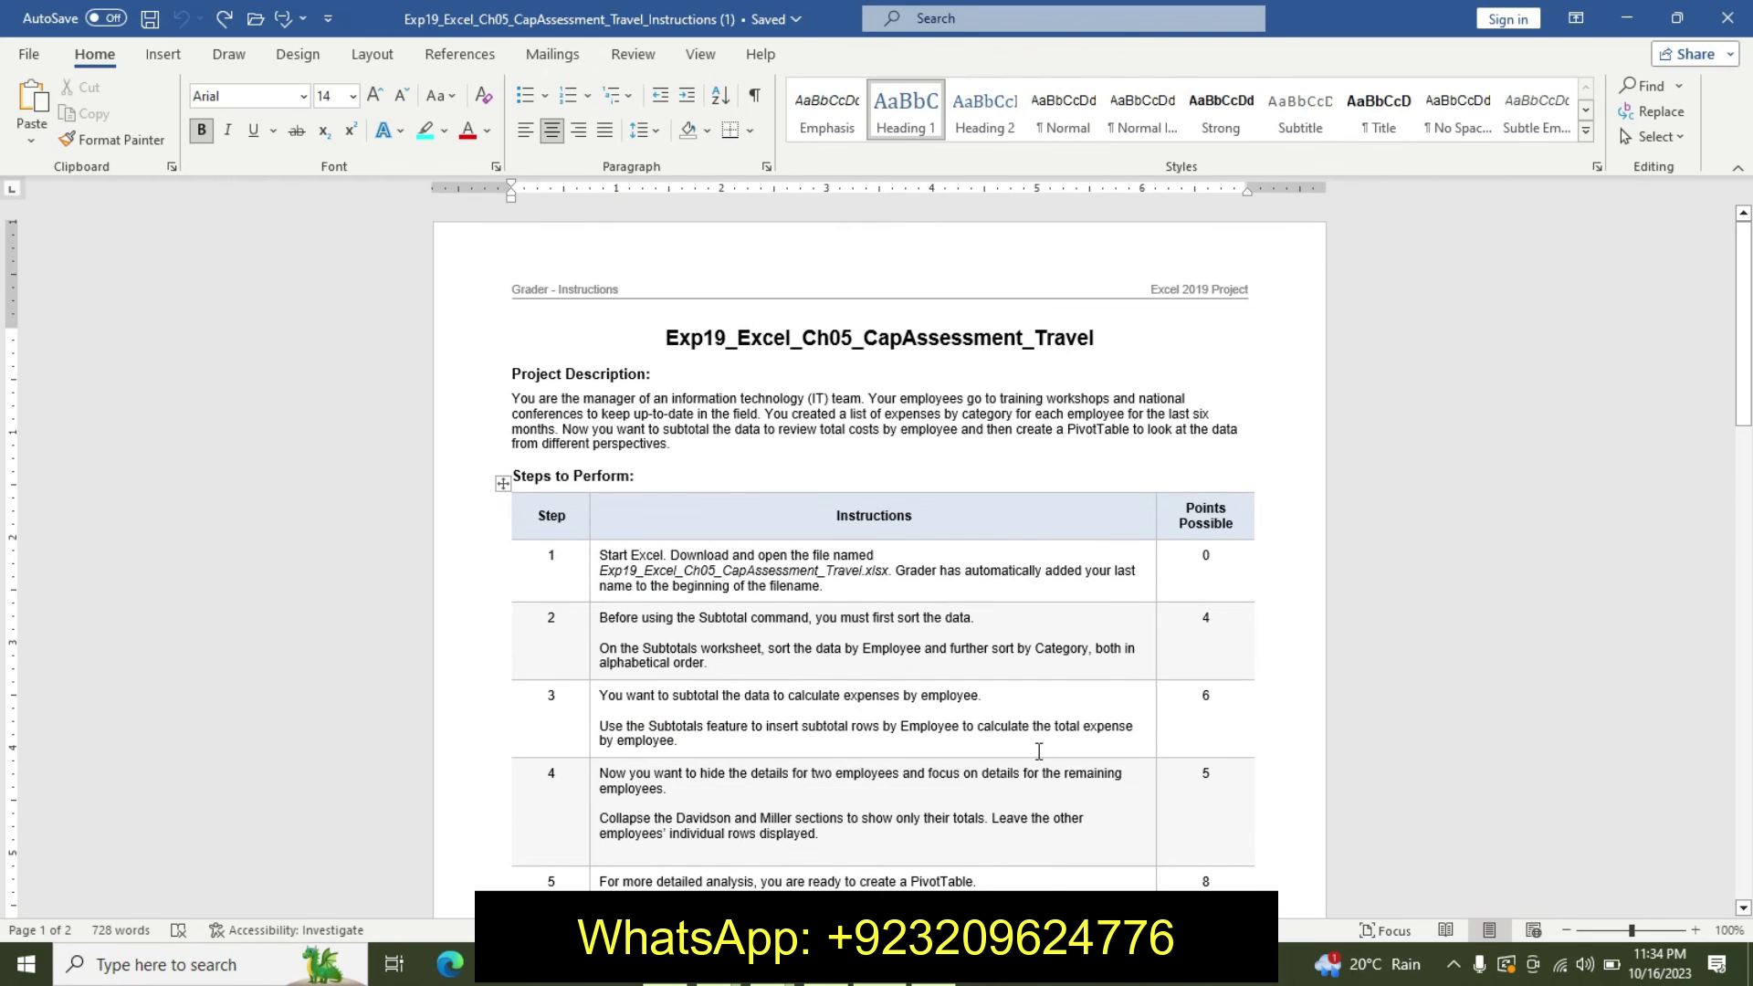
Hide the PivotTable field list and view the Expenses, Summary and Subtotals sheets, ending on Totals
key(alt+Tab)
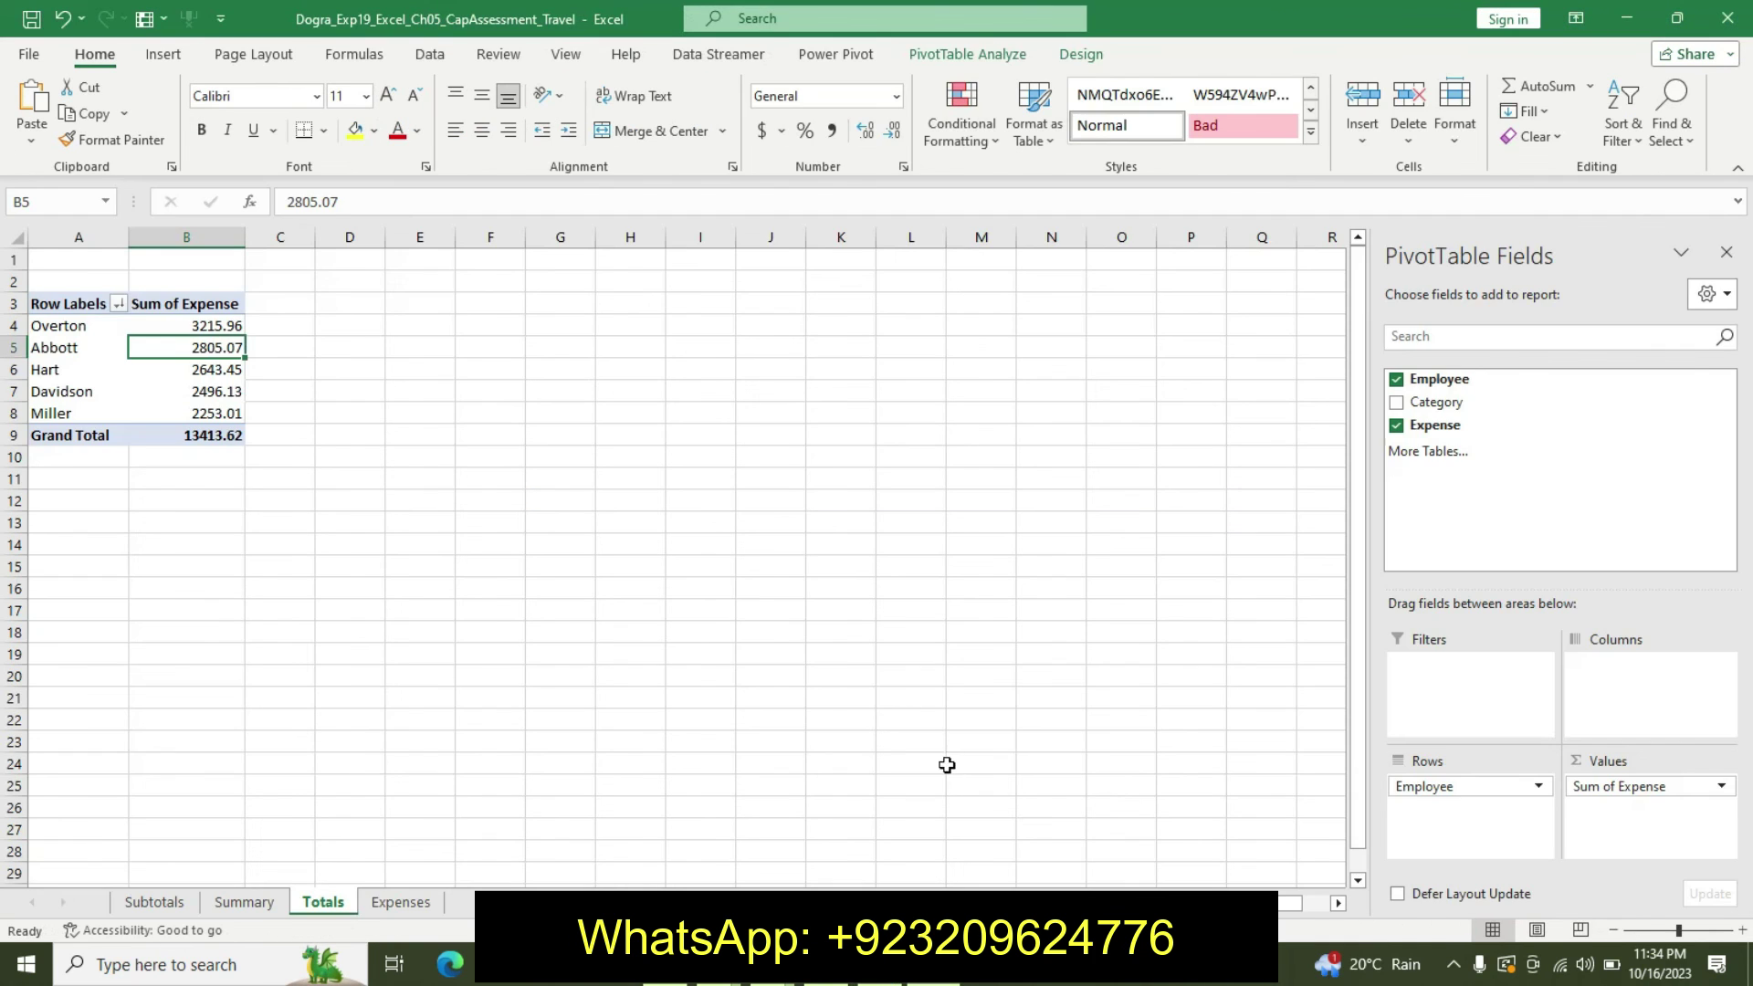
click(947, 763)
click(402, 904)
click(325, 905)
click(244, 902)
click(155, 902)
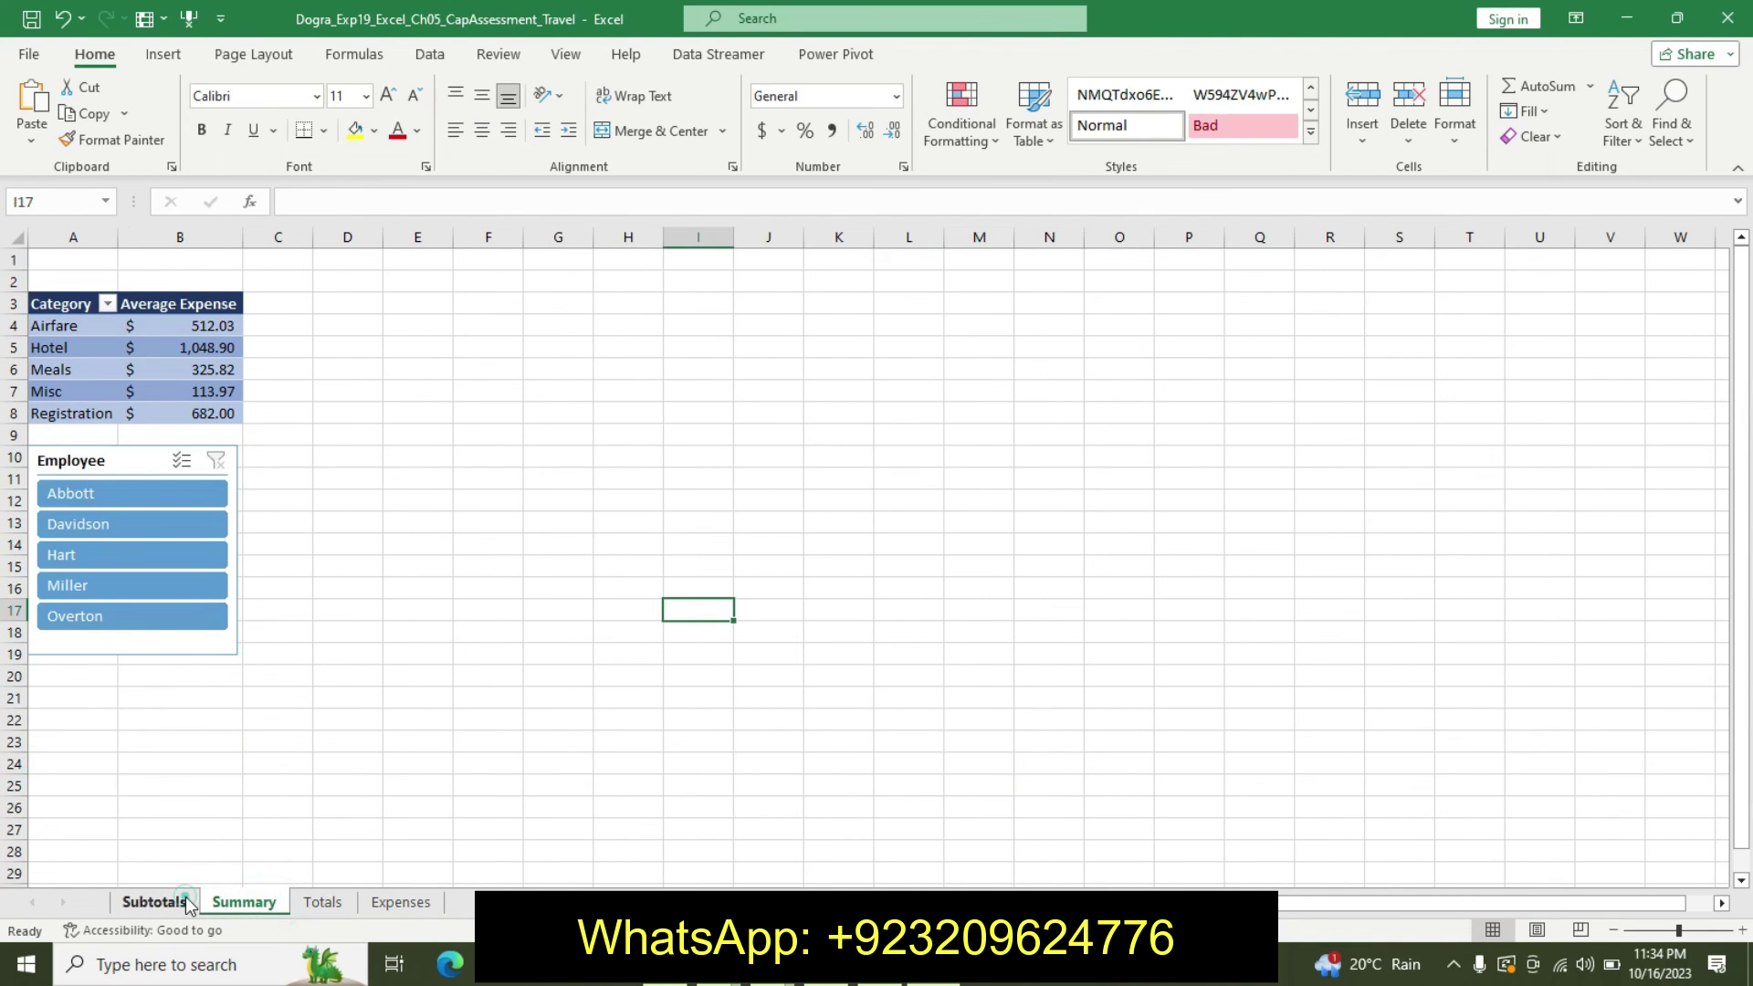
click(243, 904)
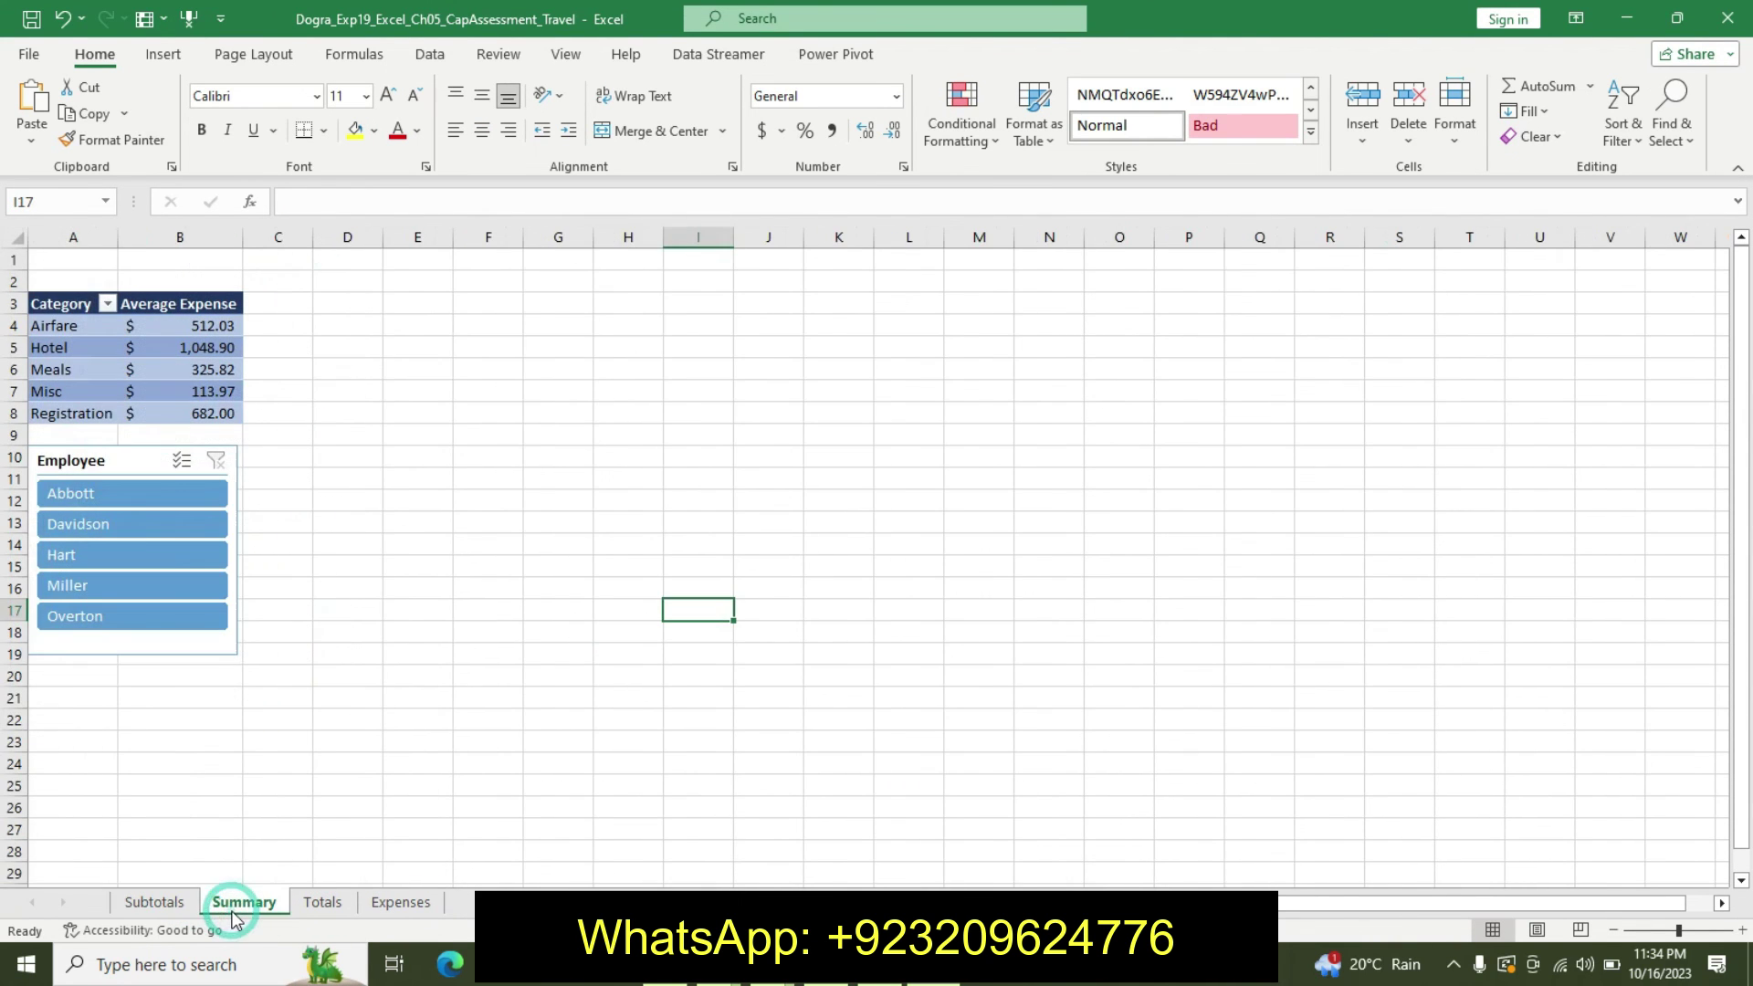
click(320, 904)
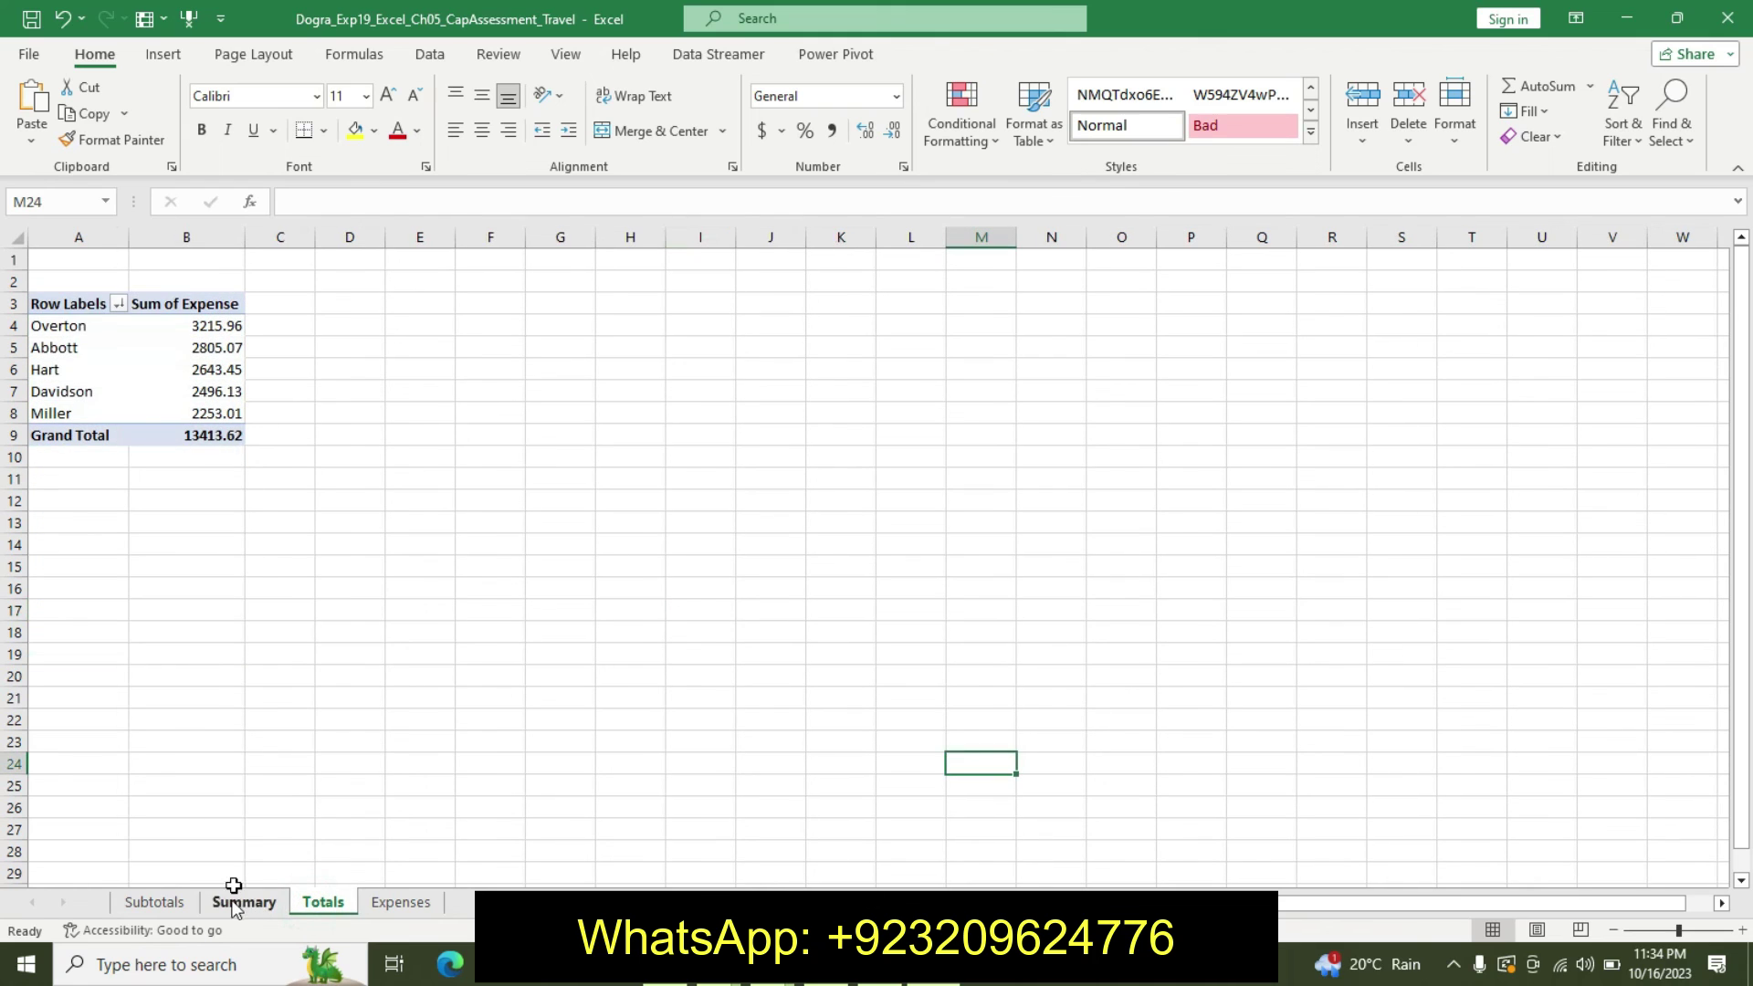